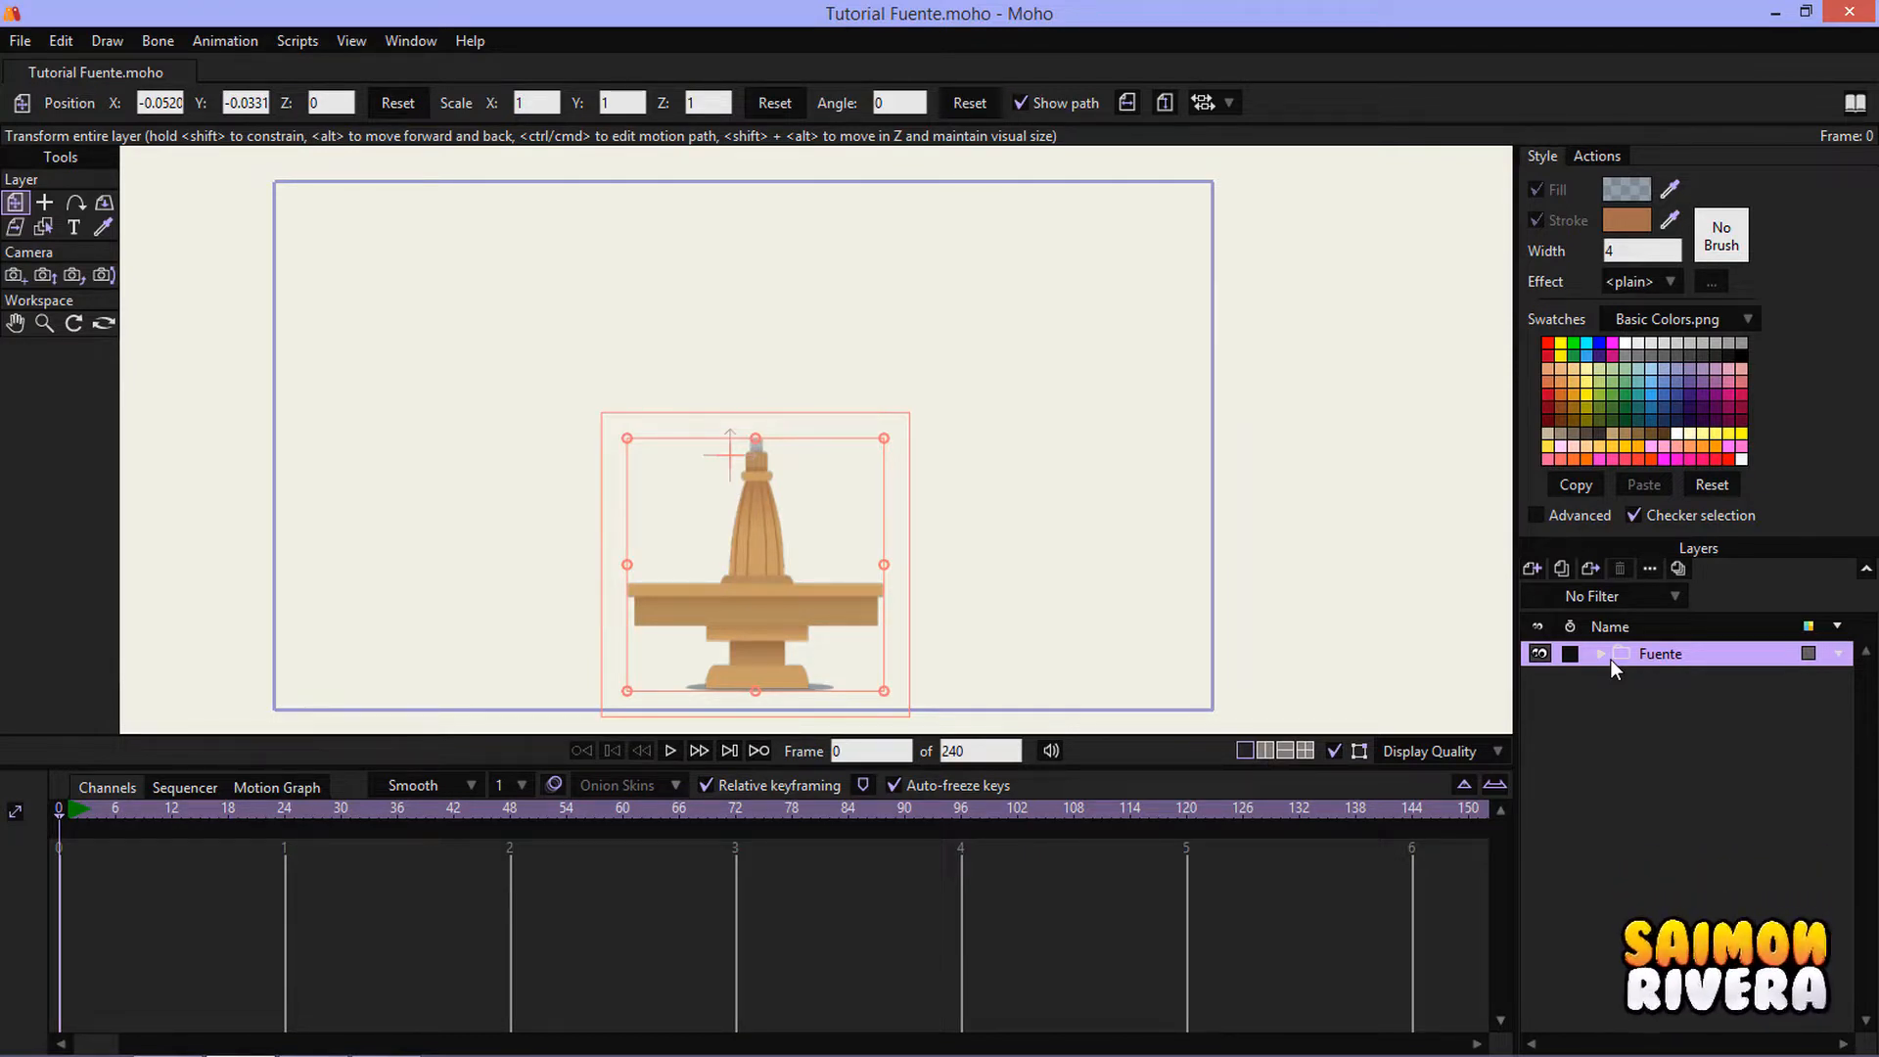
drag(1115, 584, 1127, 585)
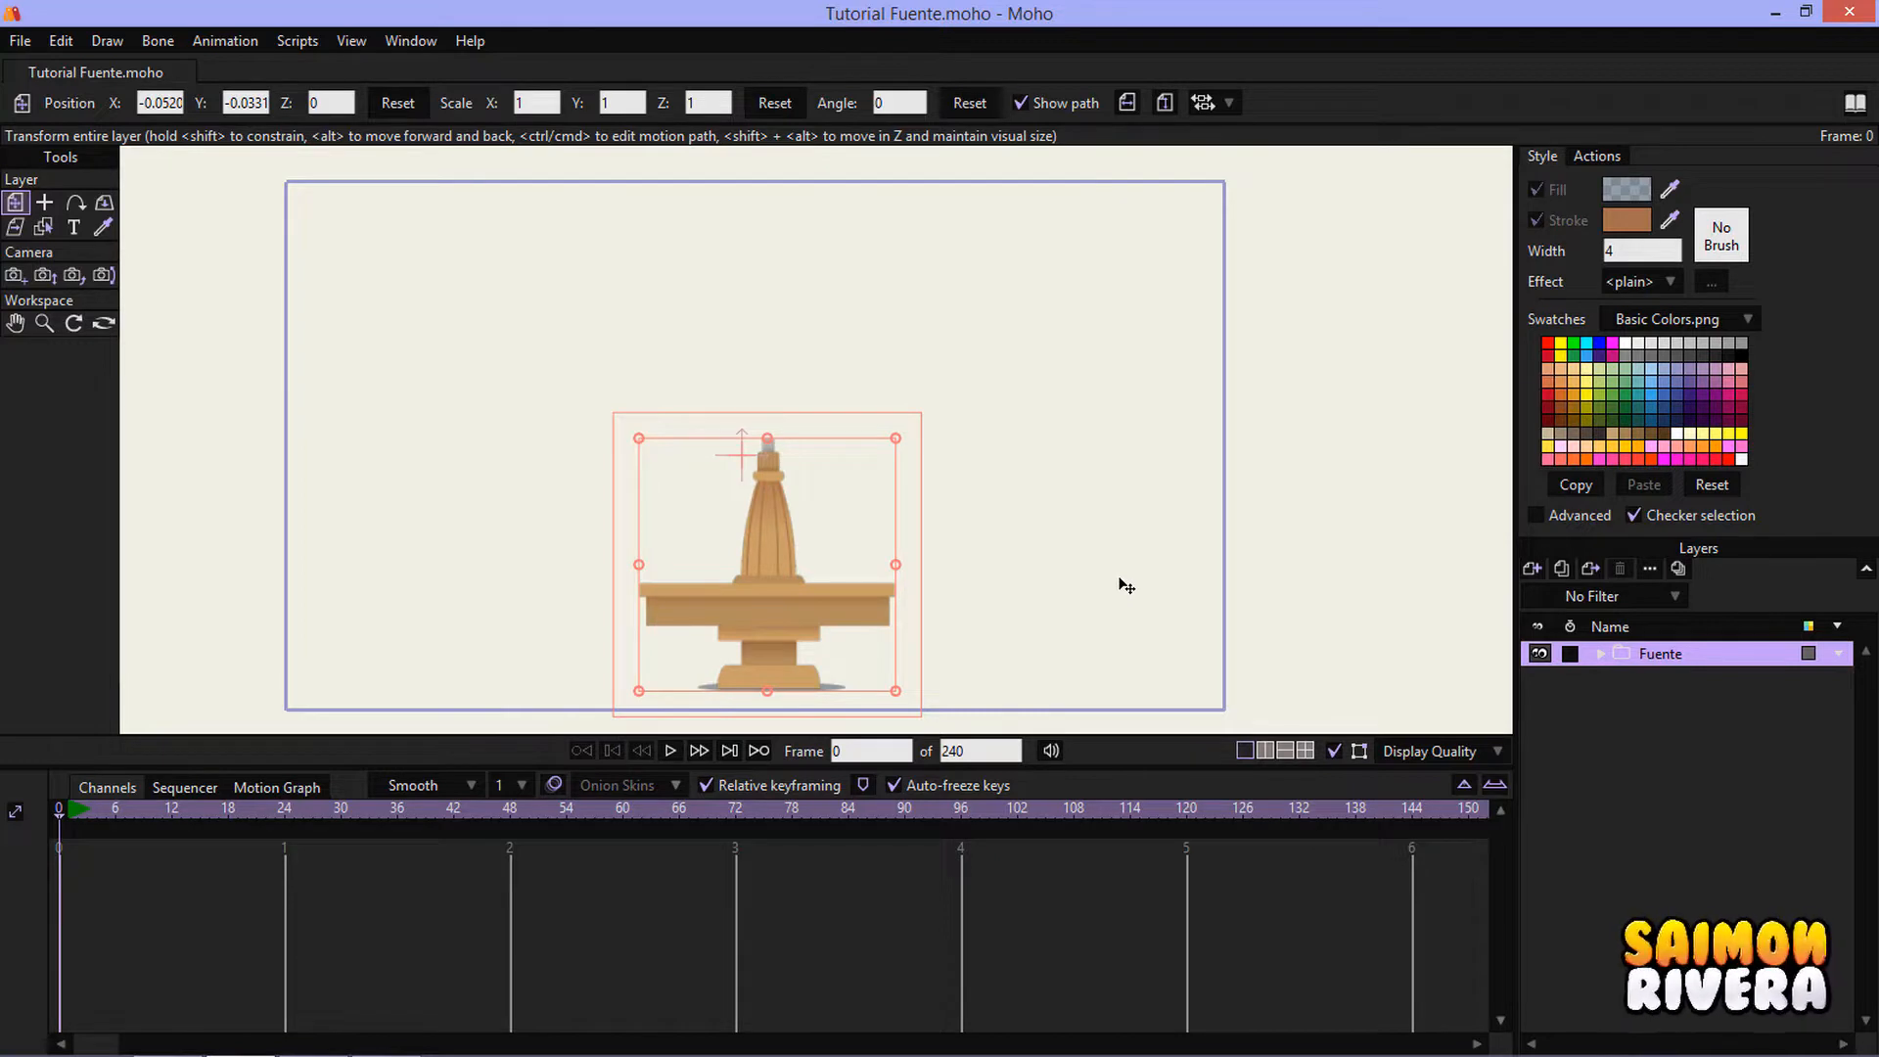
drag(1050, 566, 1063, 570)
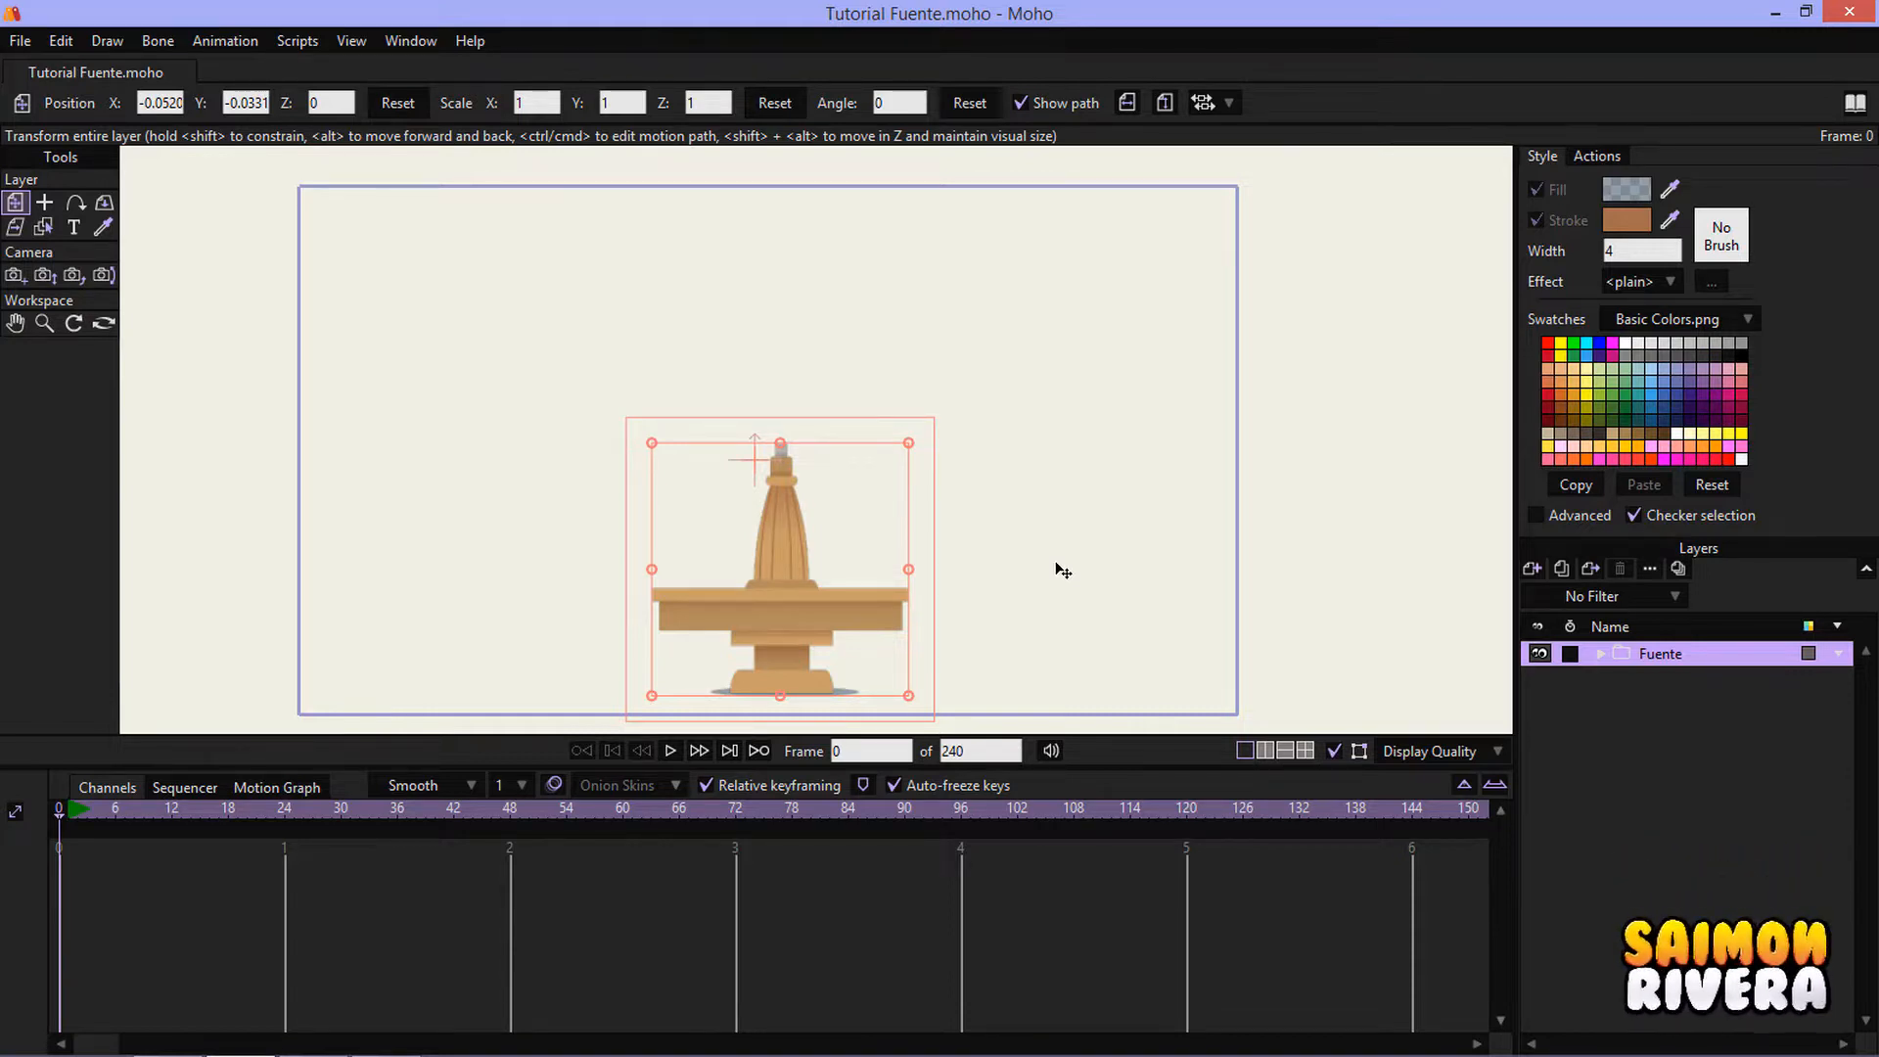
scroll(998, 562, up, 2)
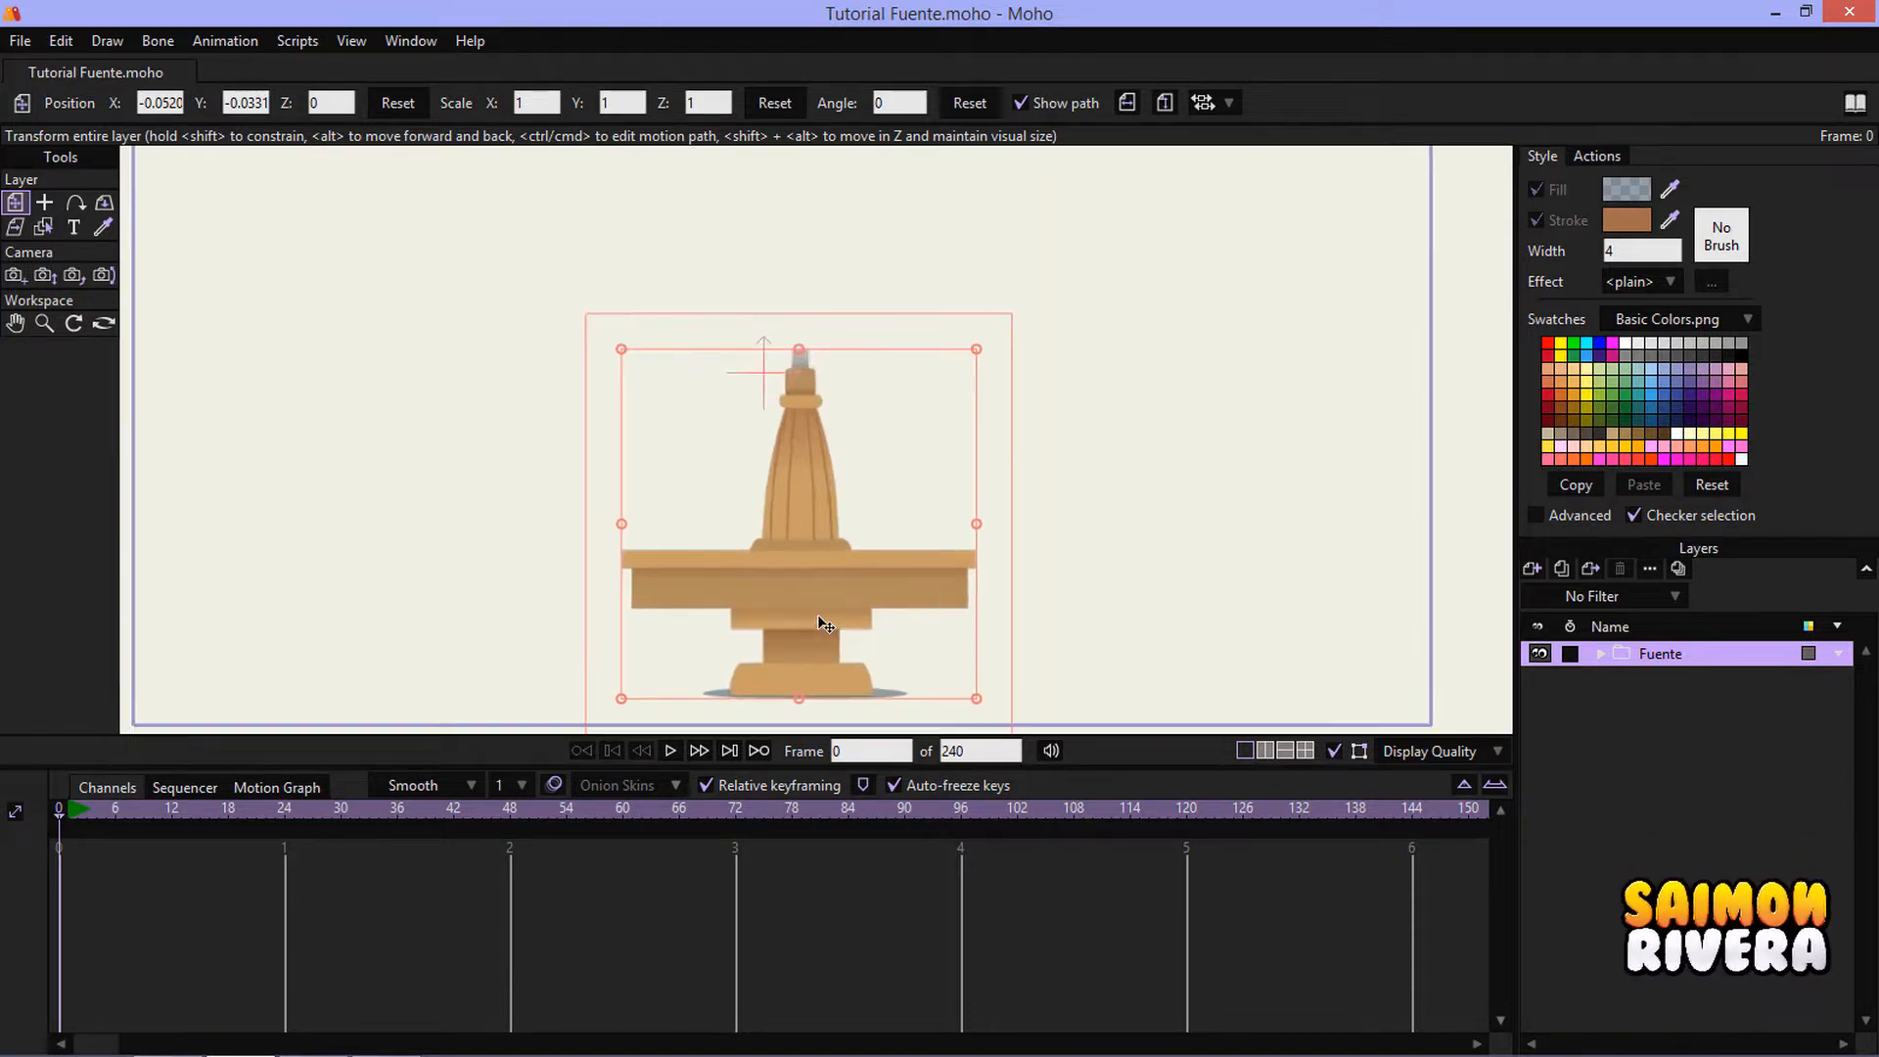
click(1611, 655)
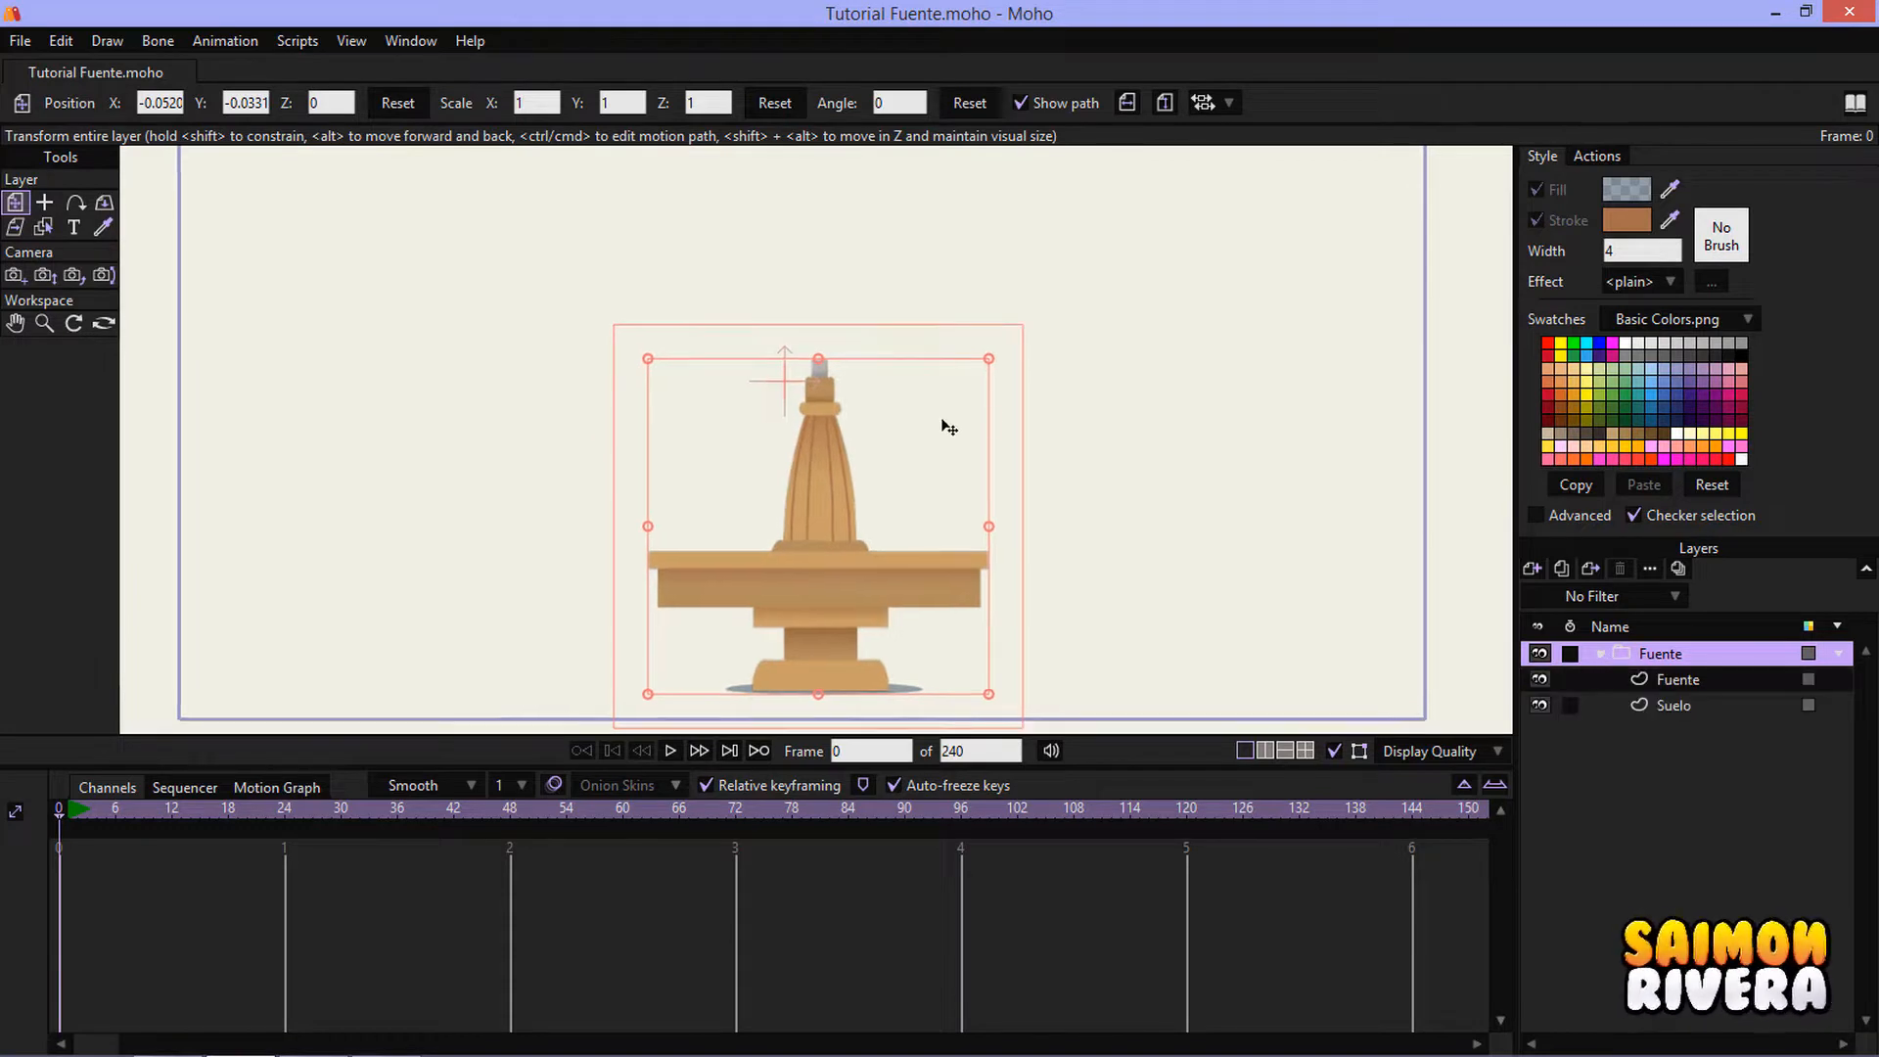
click(1603, 652)
- Add a vector layer above the Fuente group and name it P 1
click(1532, 569)
click(1566, 593)
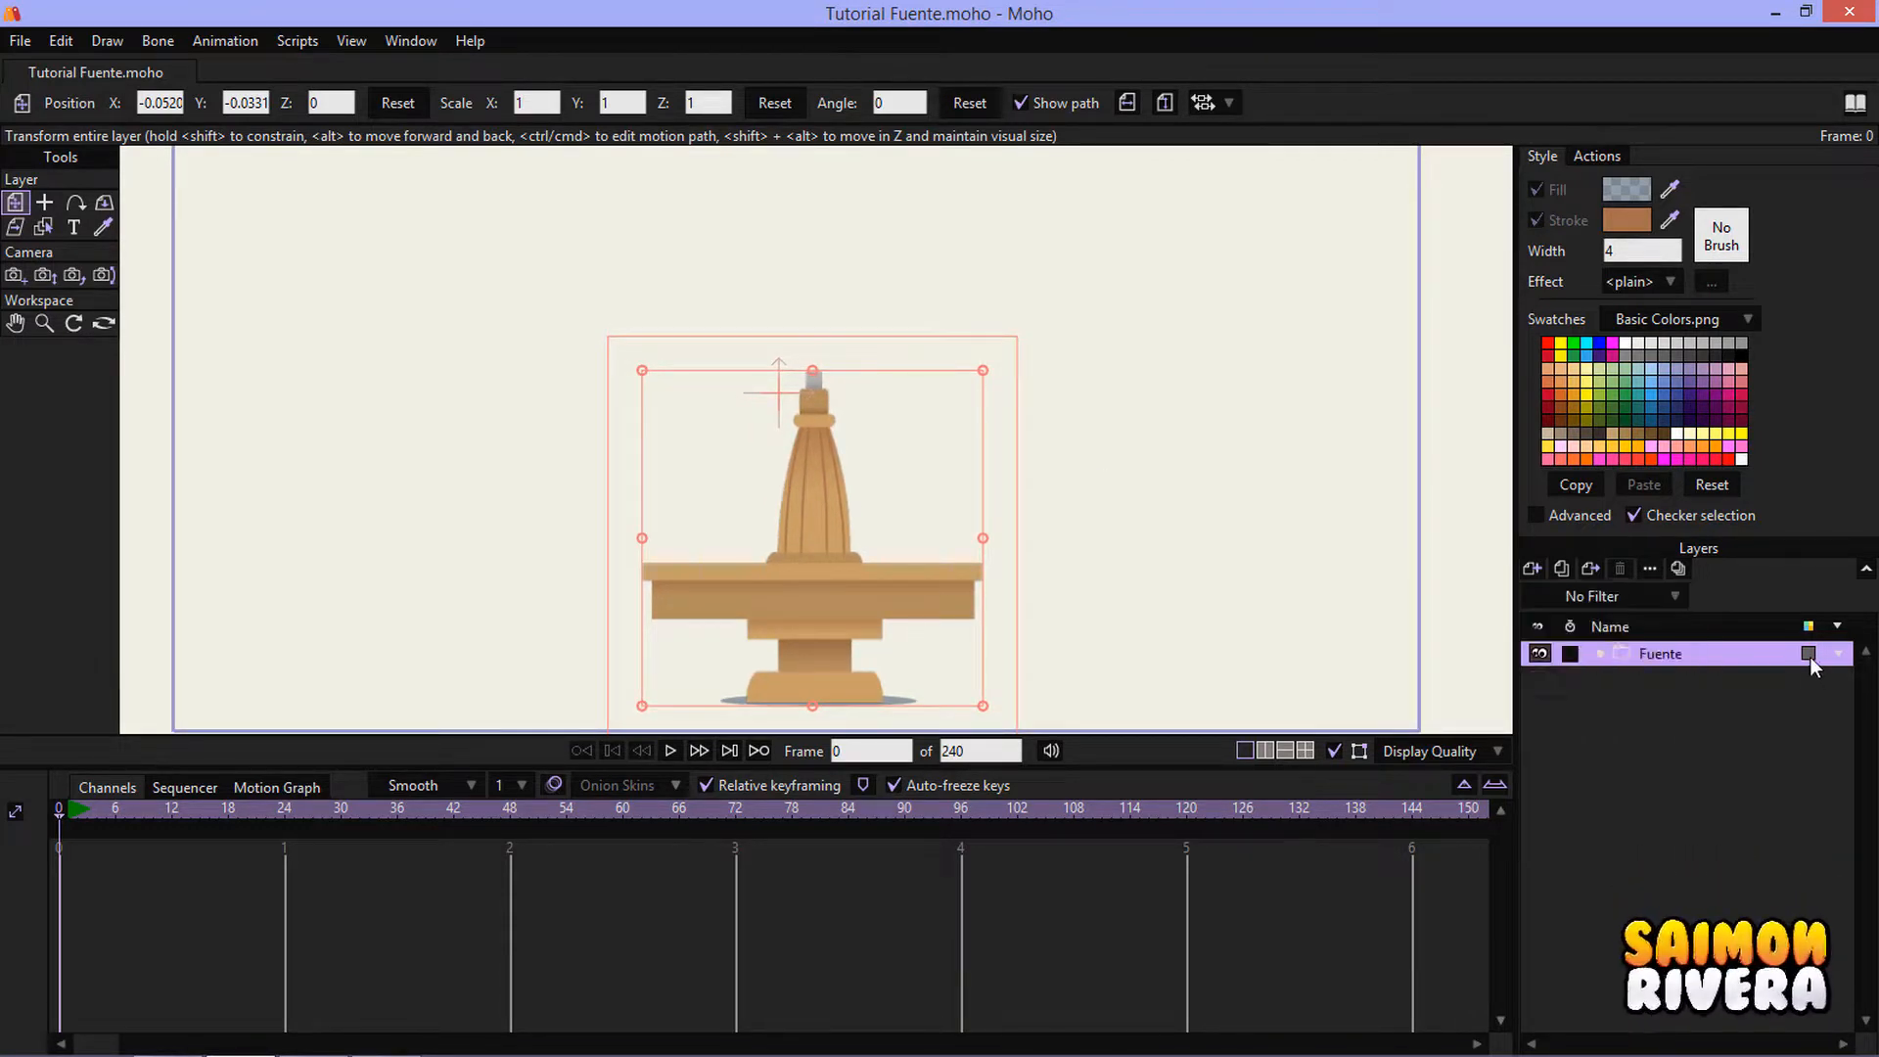
double_click(1811, 654)
text(P 1)
key(Return)
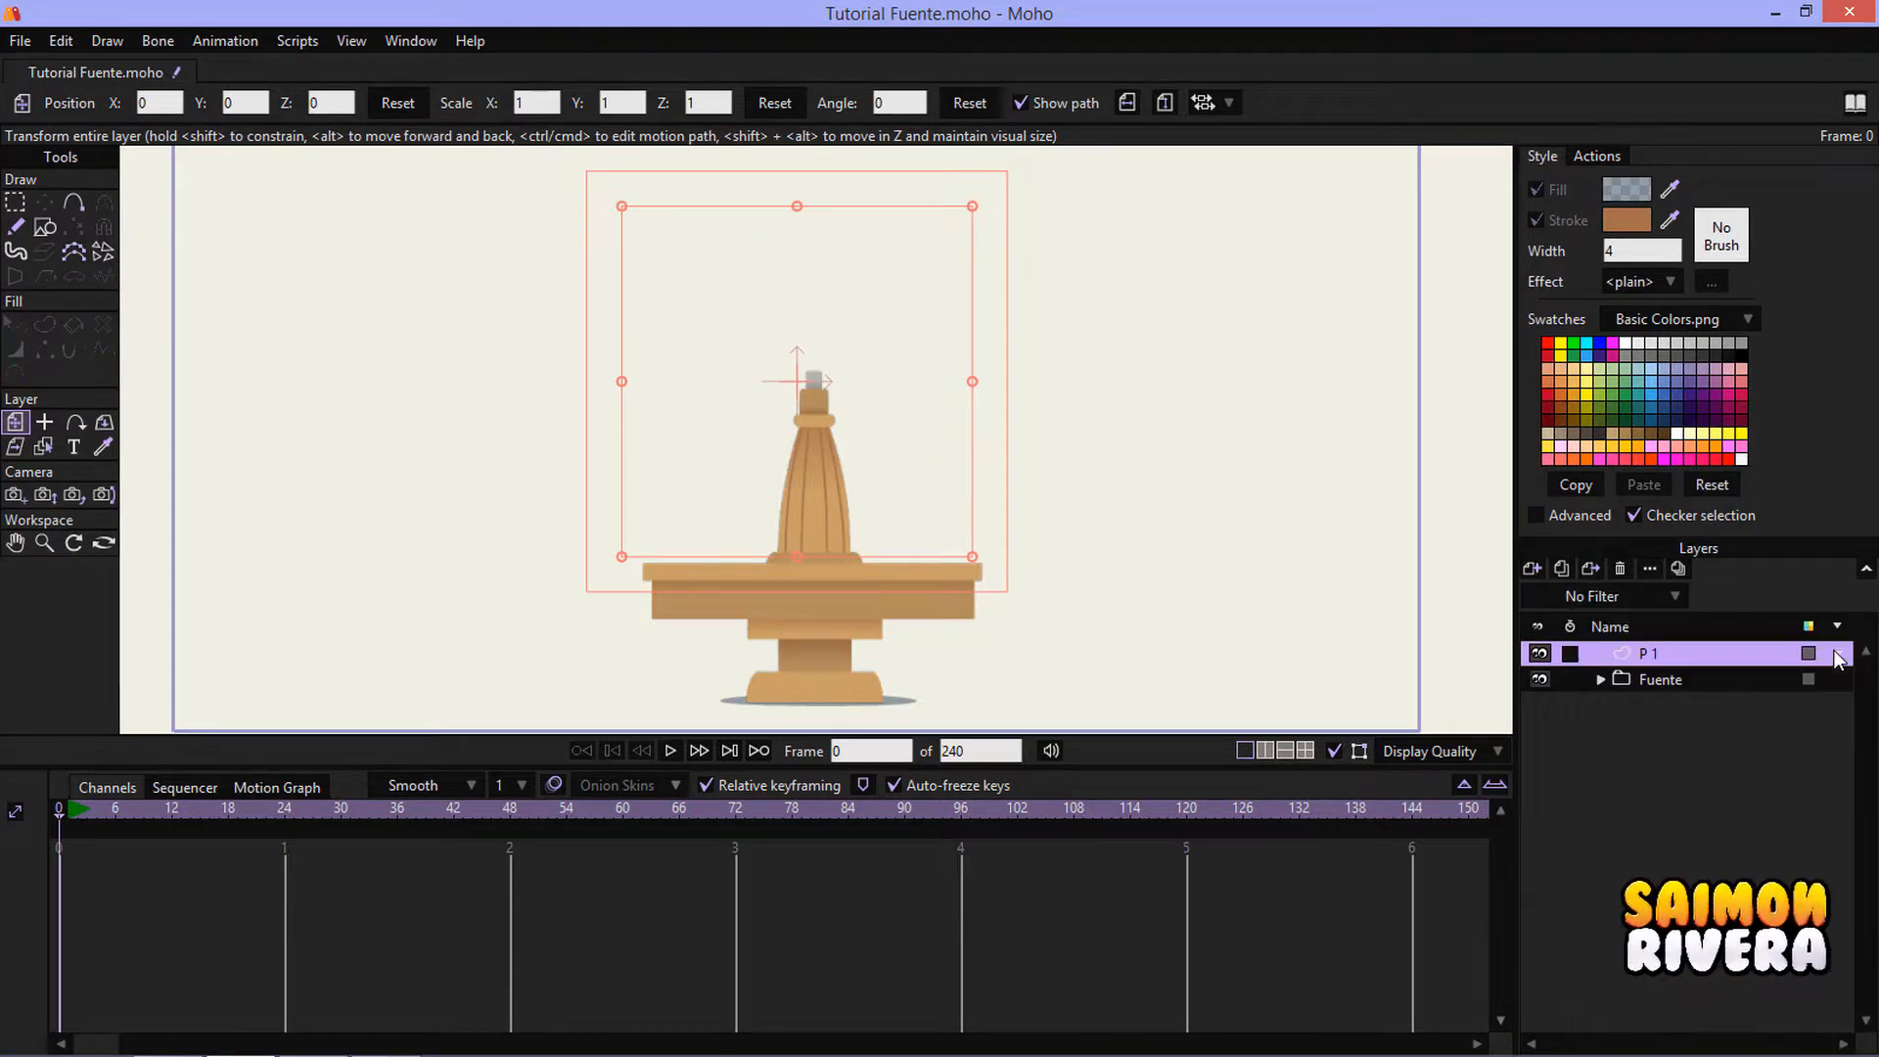
- Draw a small upright oval just above the fountain's grey nozzle, positioned at about X 0.047, Y 0.056
scroll(818, 273, up, 5)
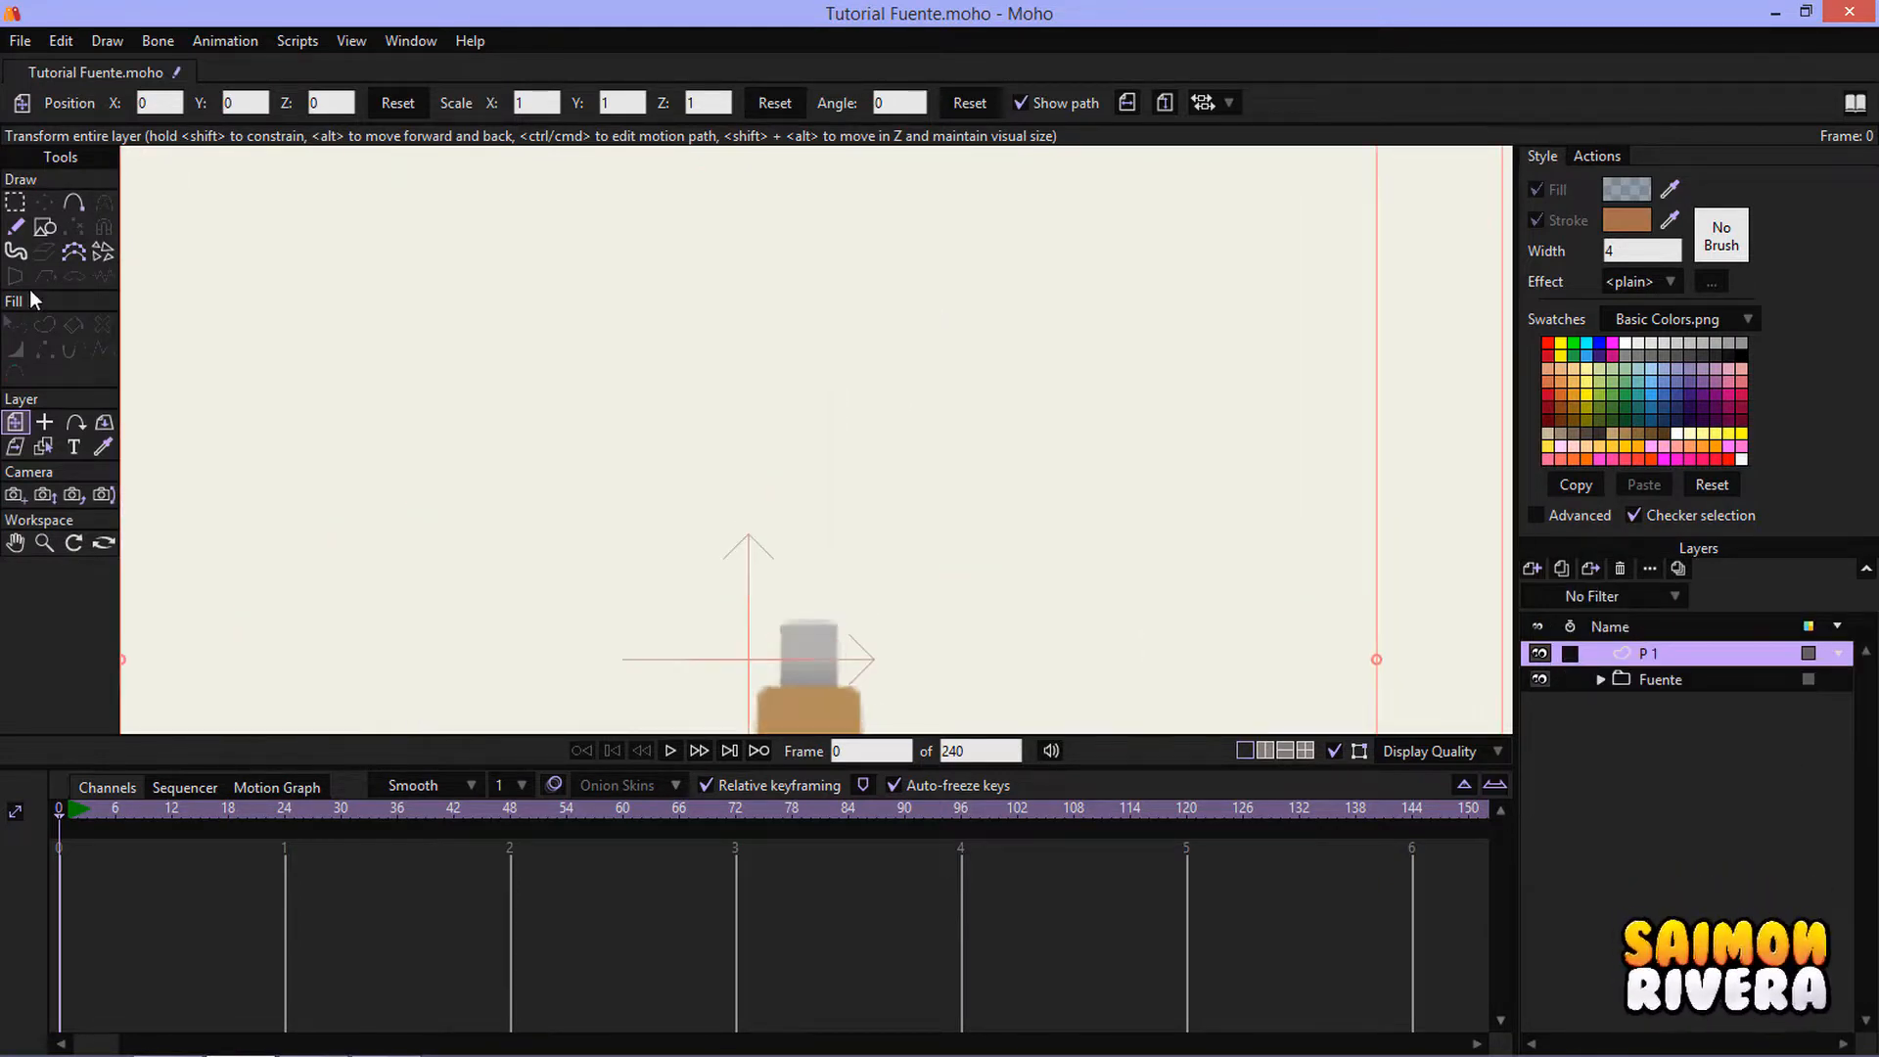
click(57, 231)
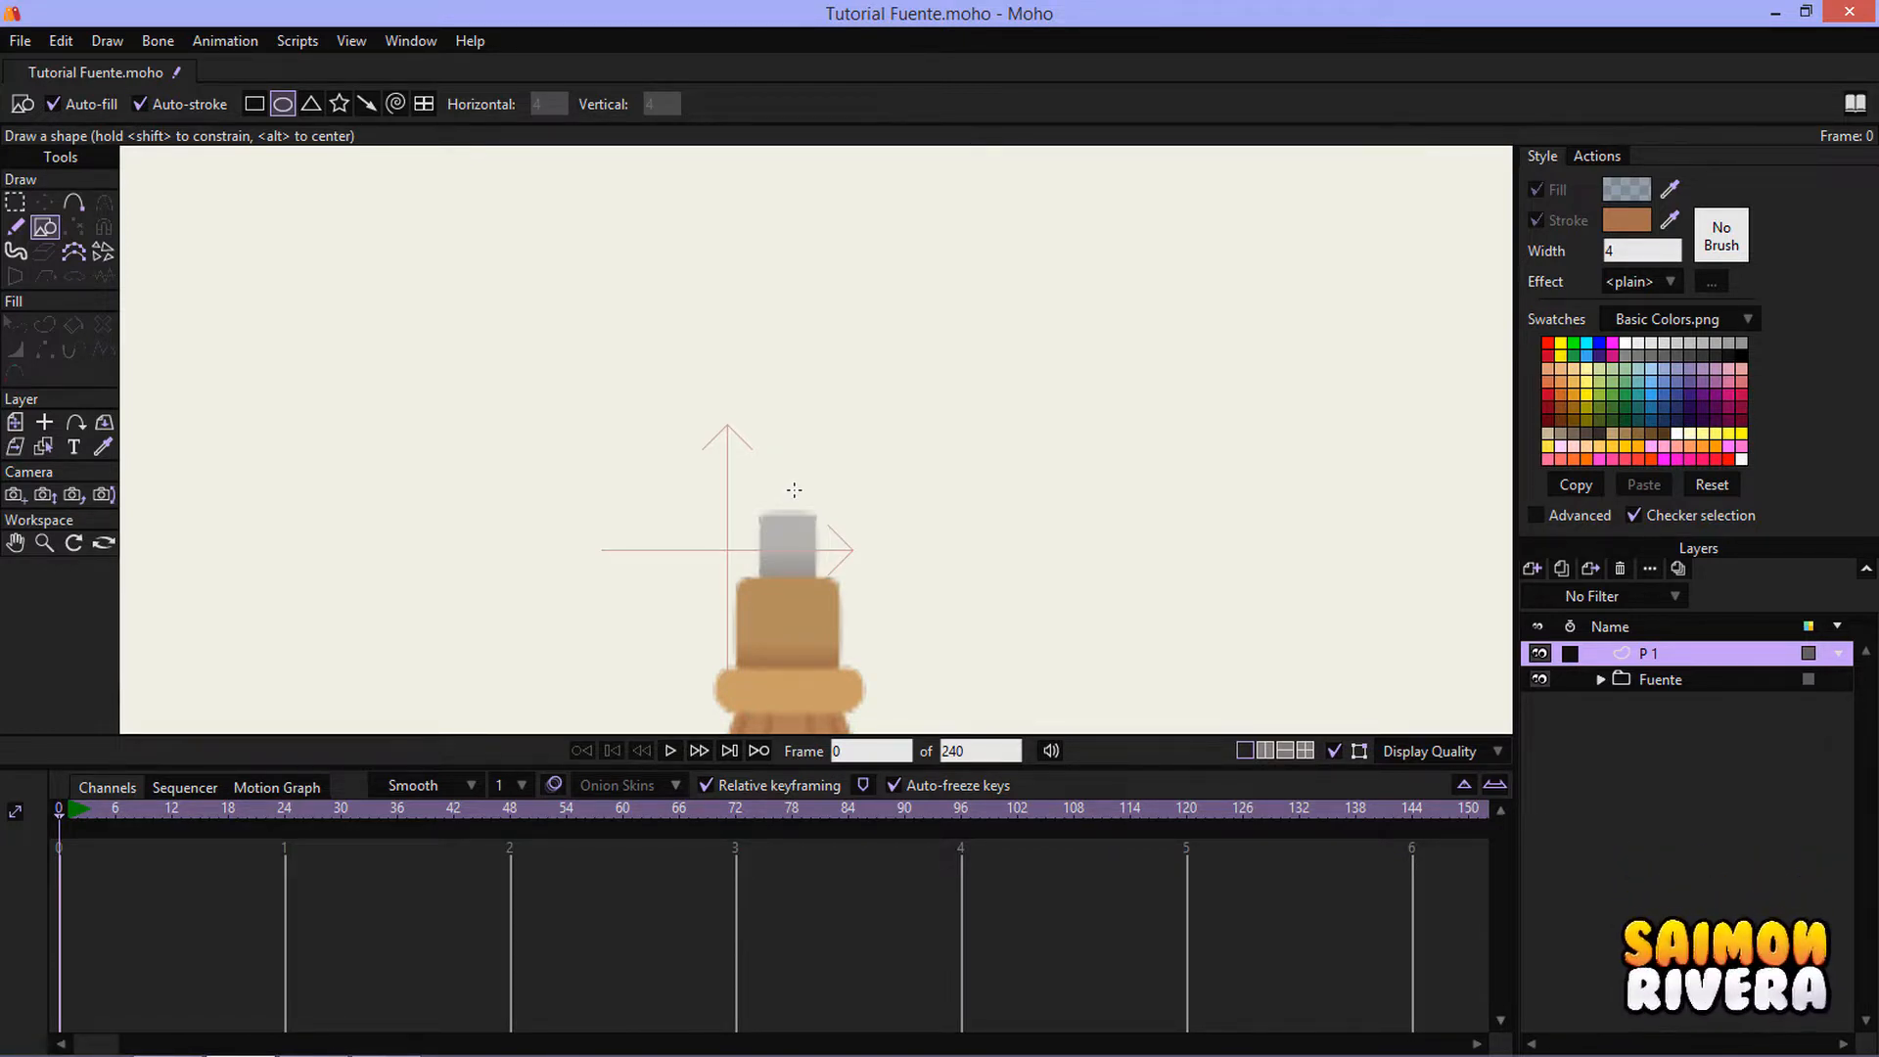
scroll(829, 475, up, 4)
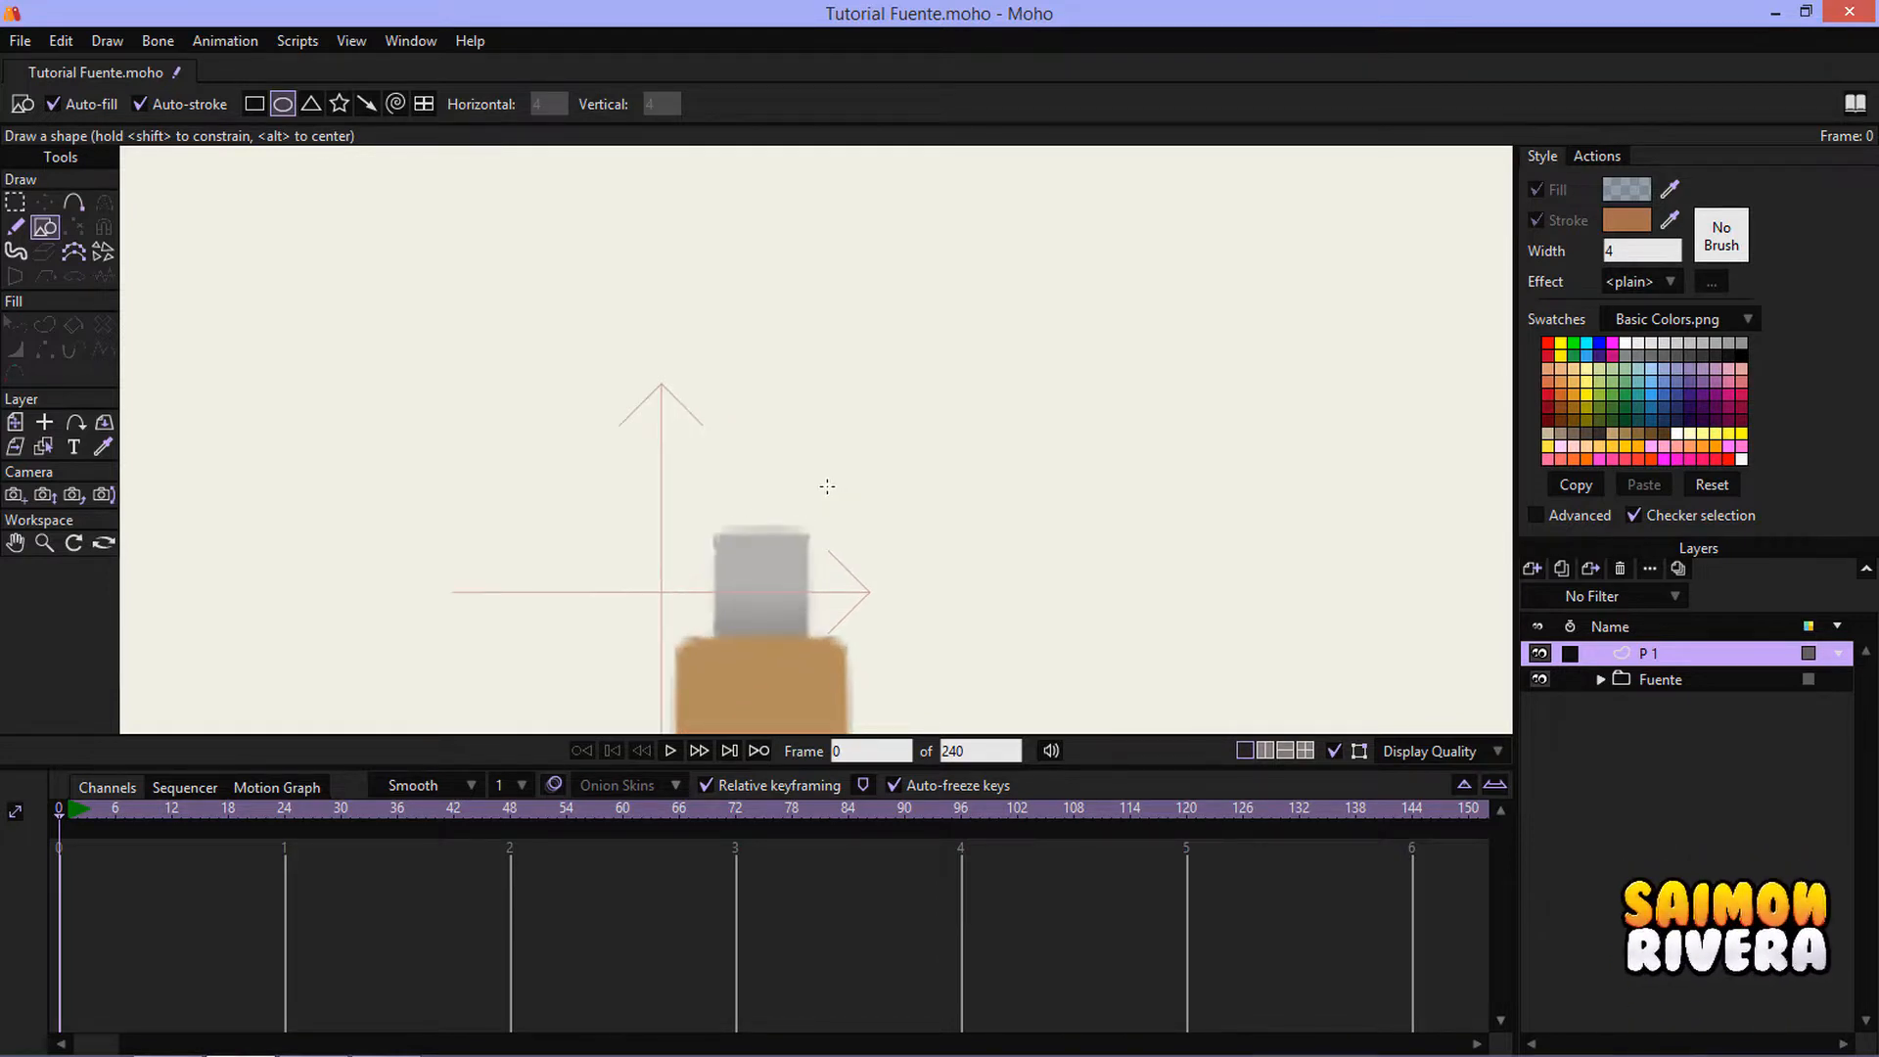
drag(701, 318, 828, 502)
click(44, 203)
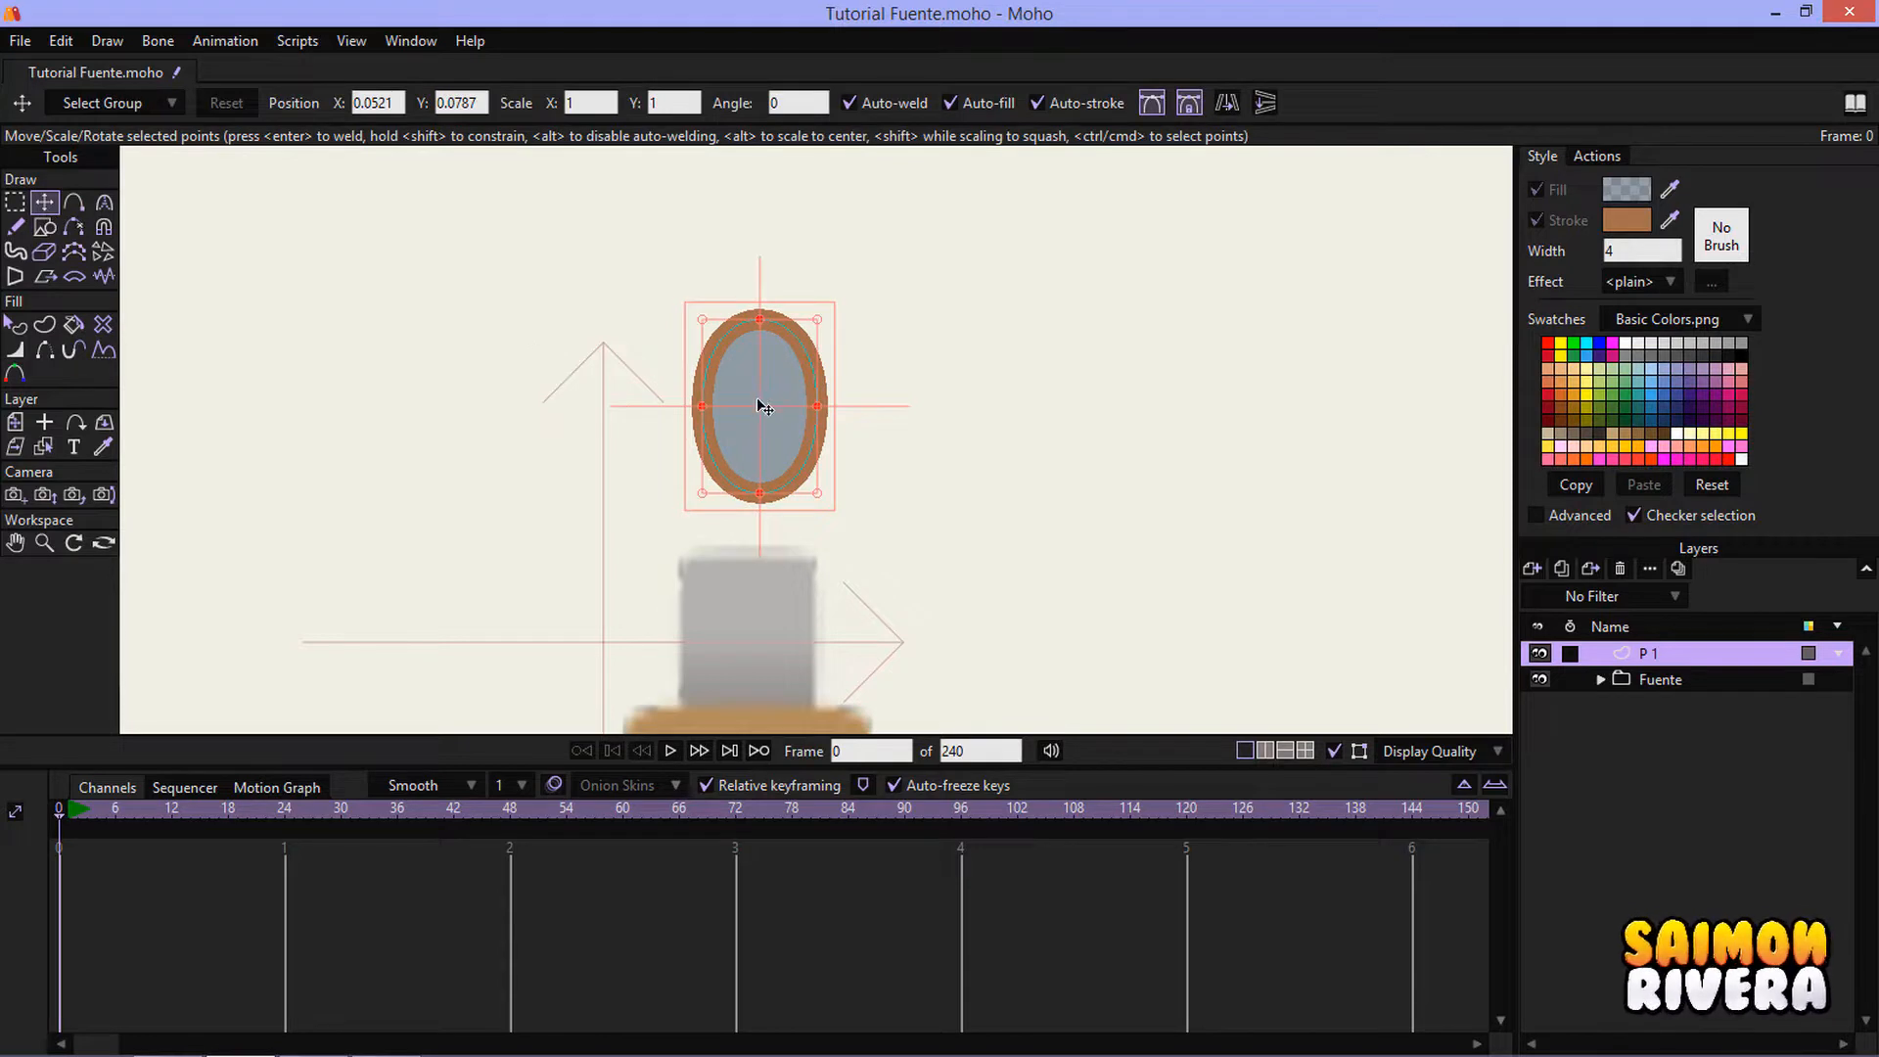
drag(763, 407, 751, 426)
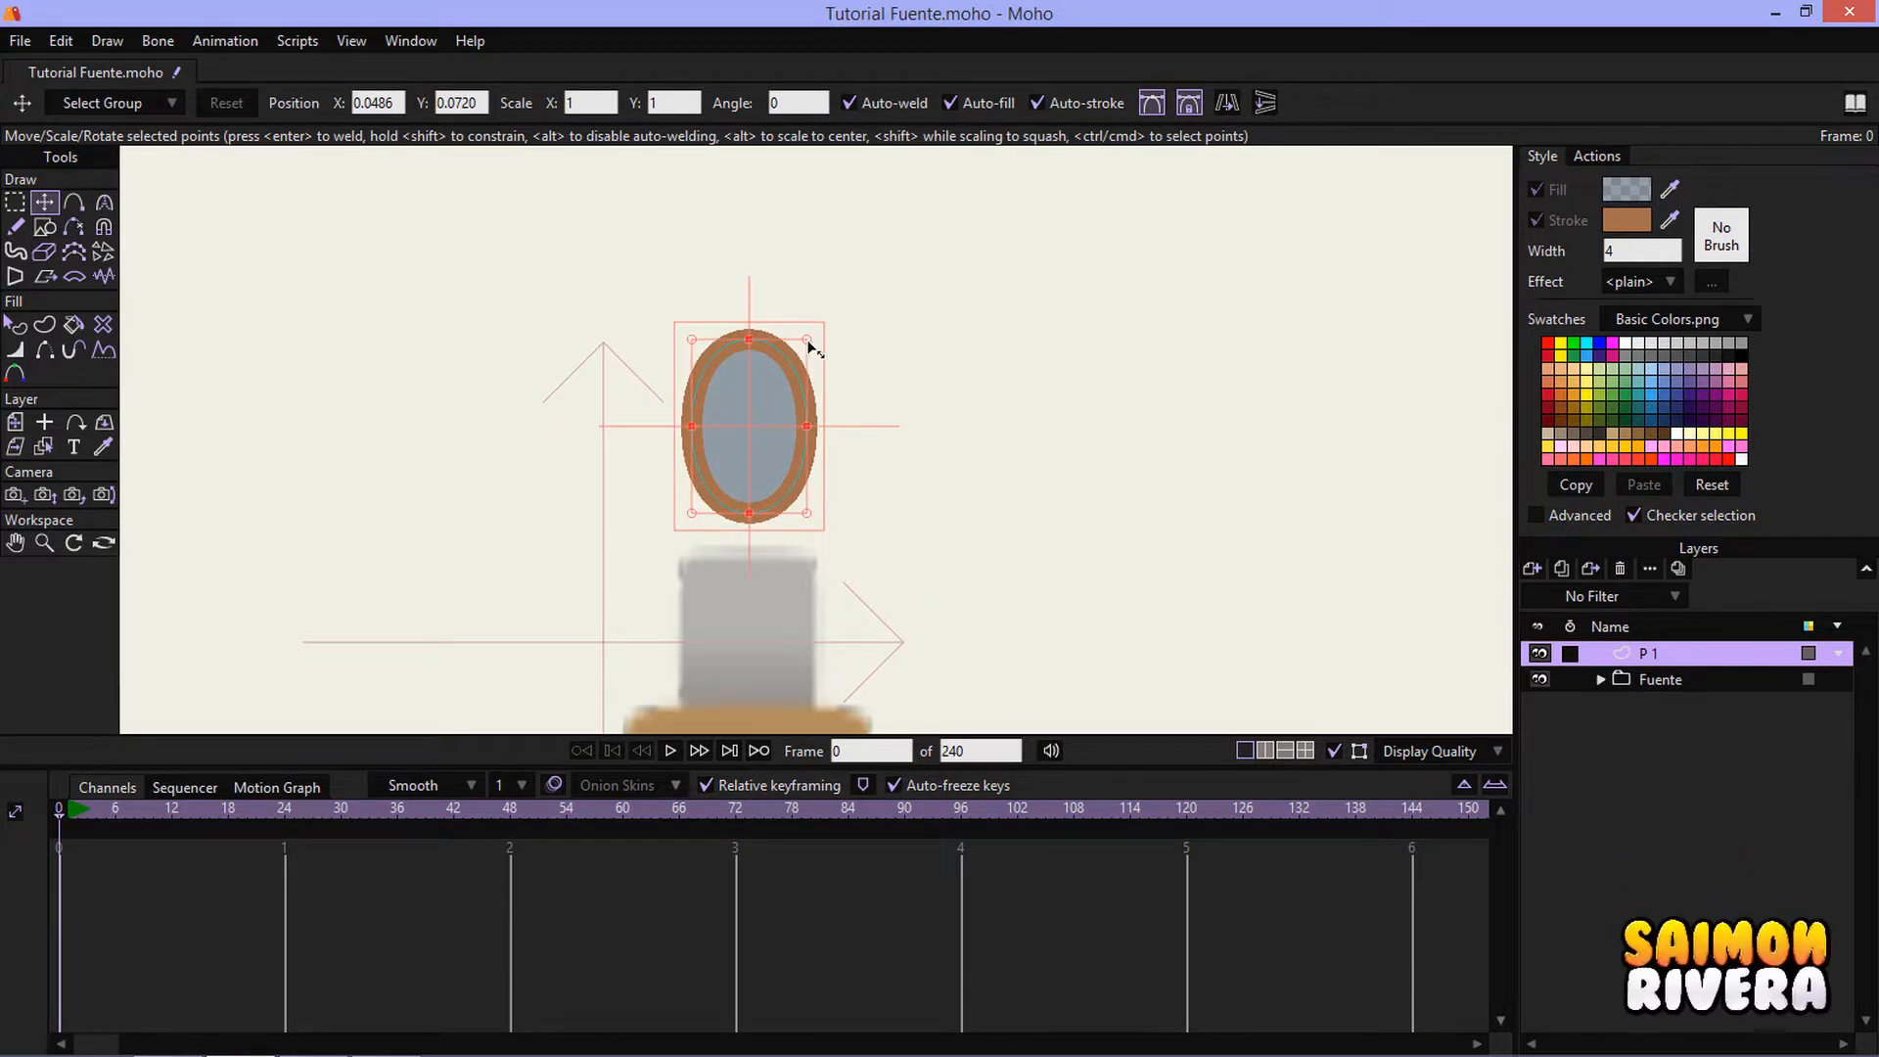
drag(811, 347, 778, 432)
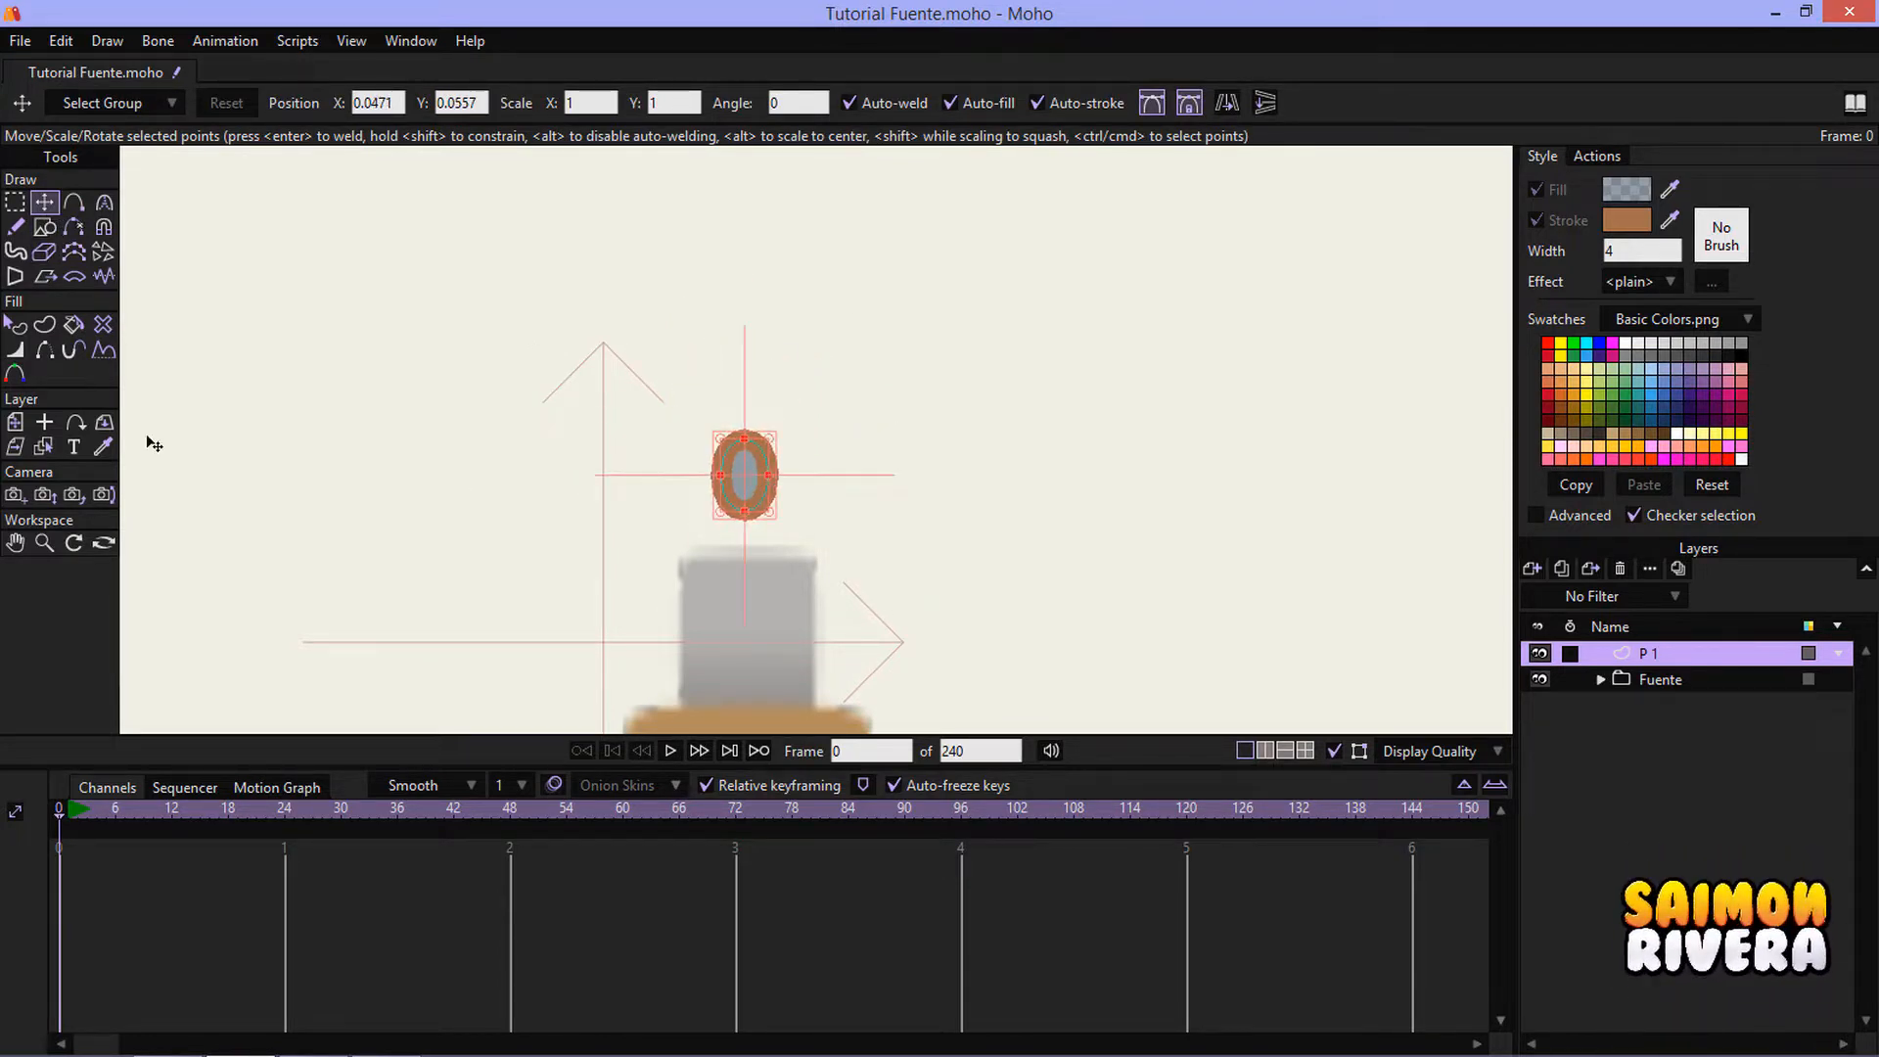
- Turn off the oval's stroke and give it the blue fill 1784FF with an alpha of 109
click(16, 325)
click(778, 482)
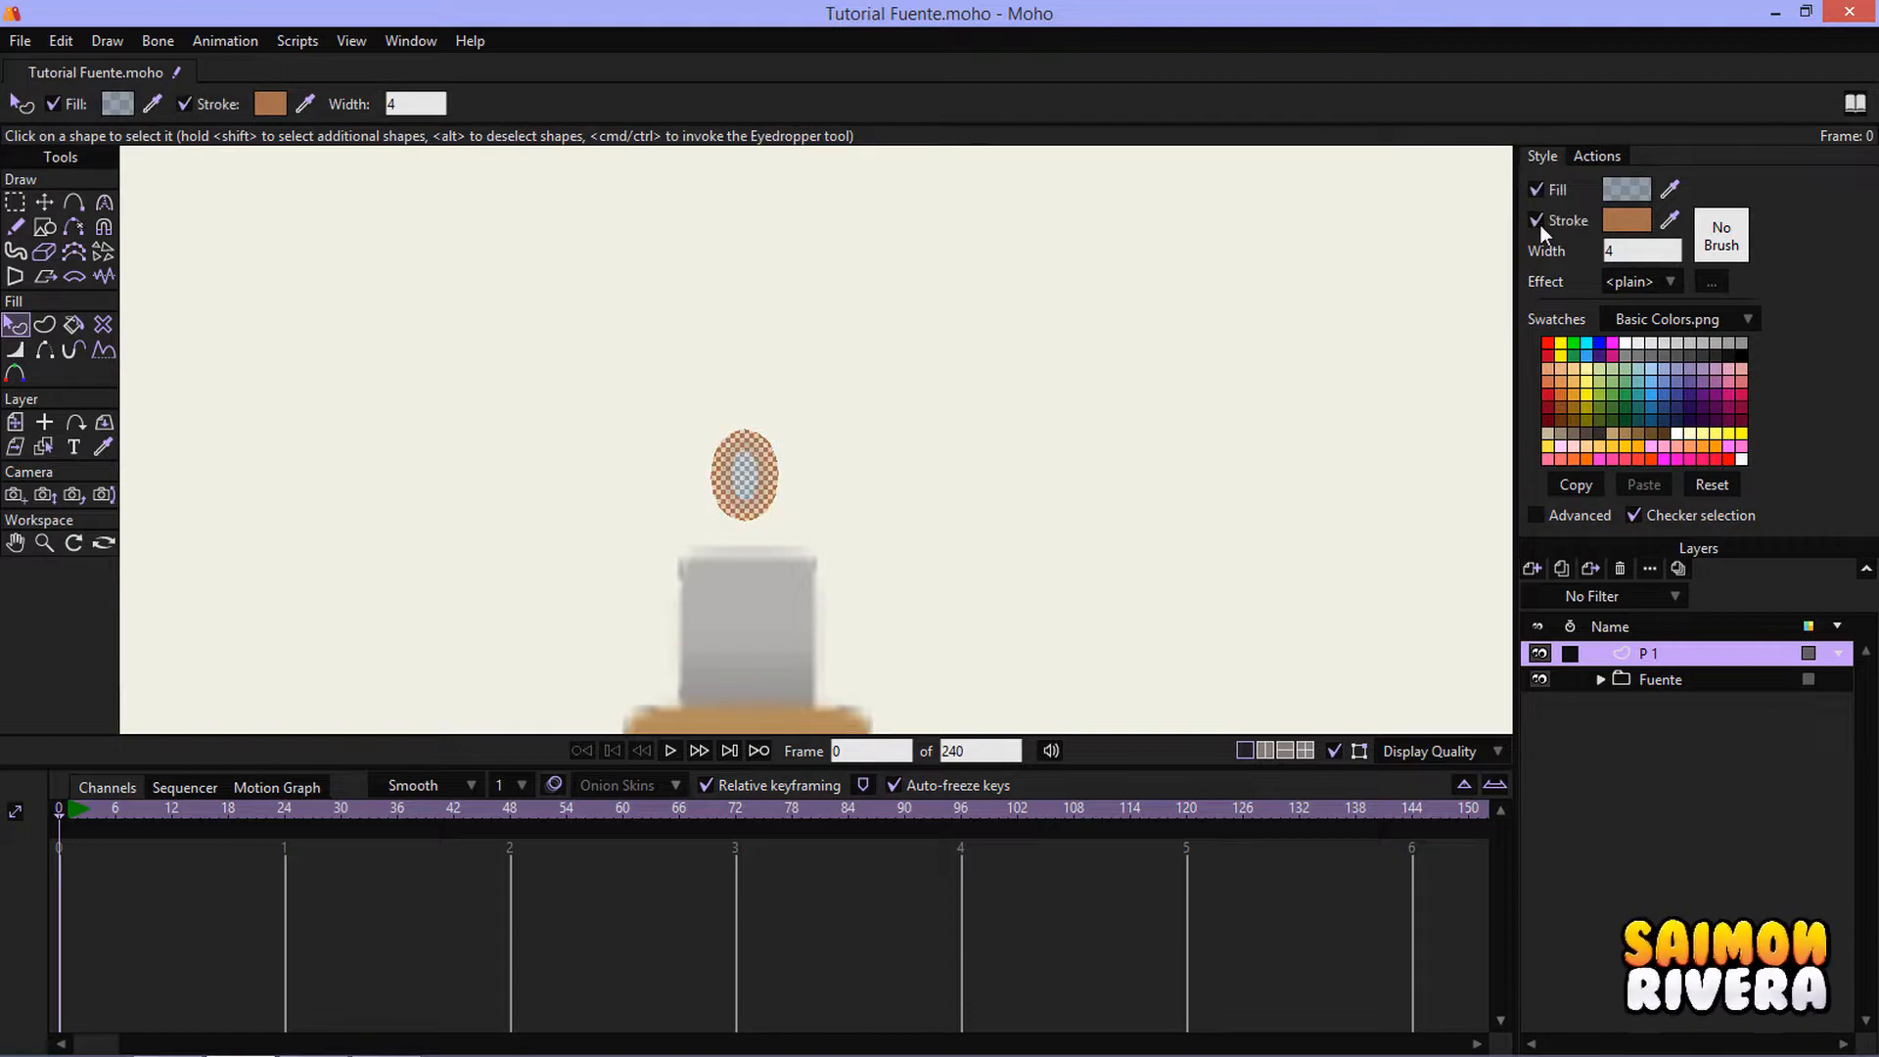
click(1537, 221)
click(1624, 190)
text(1763FF)
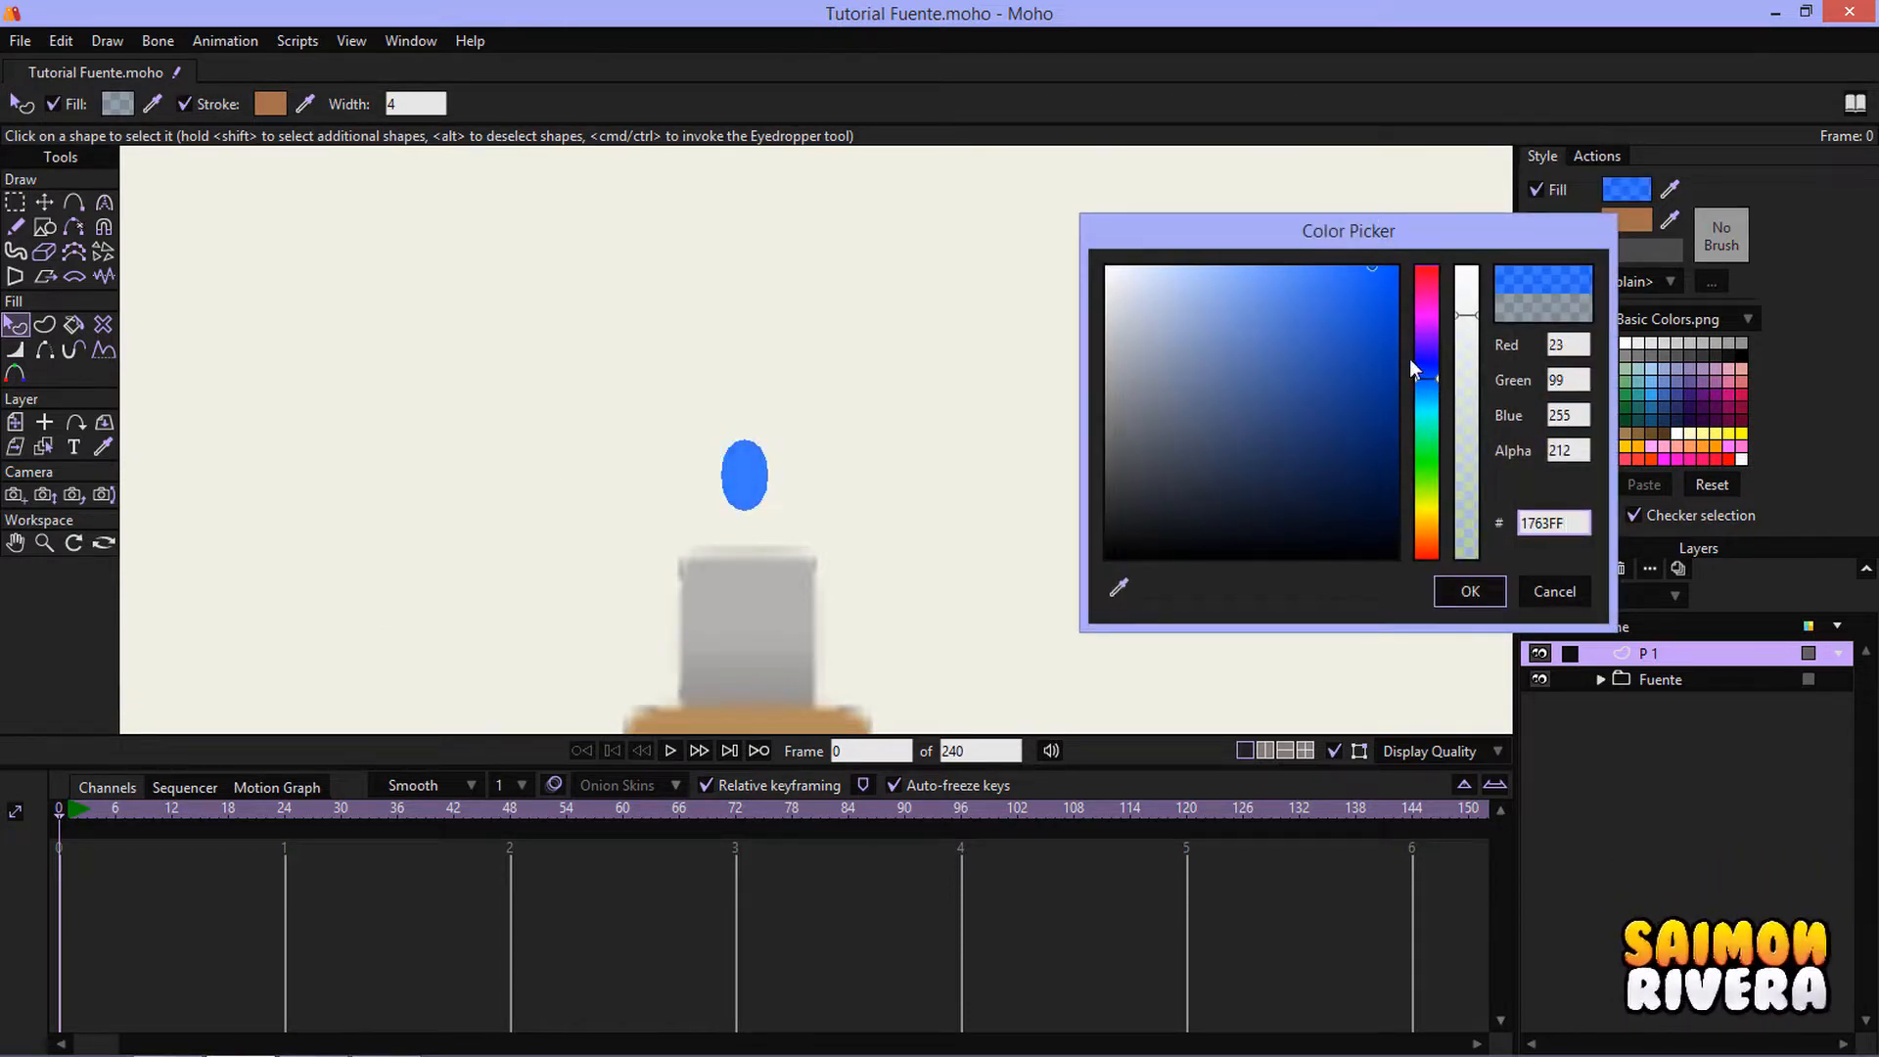
drag(1431, 376, 1436, 385)
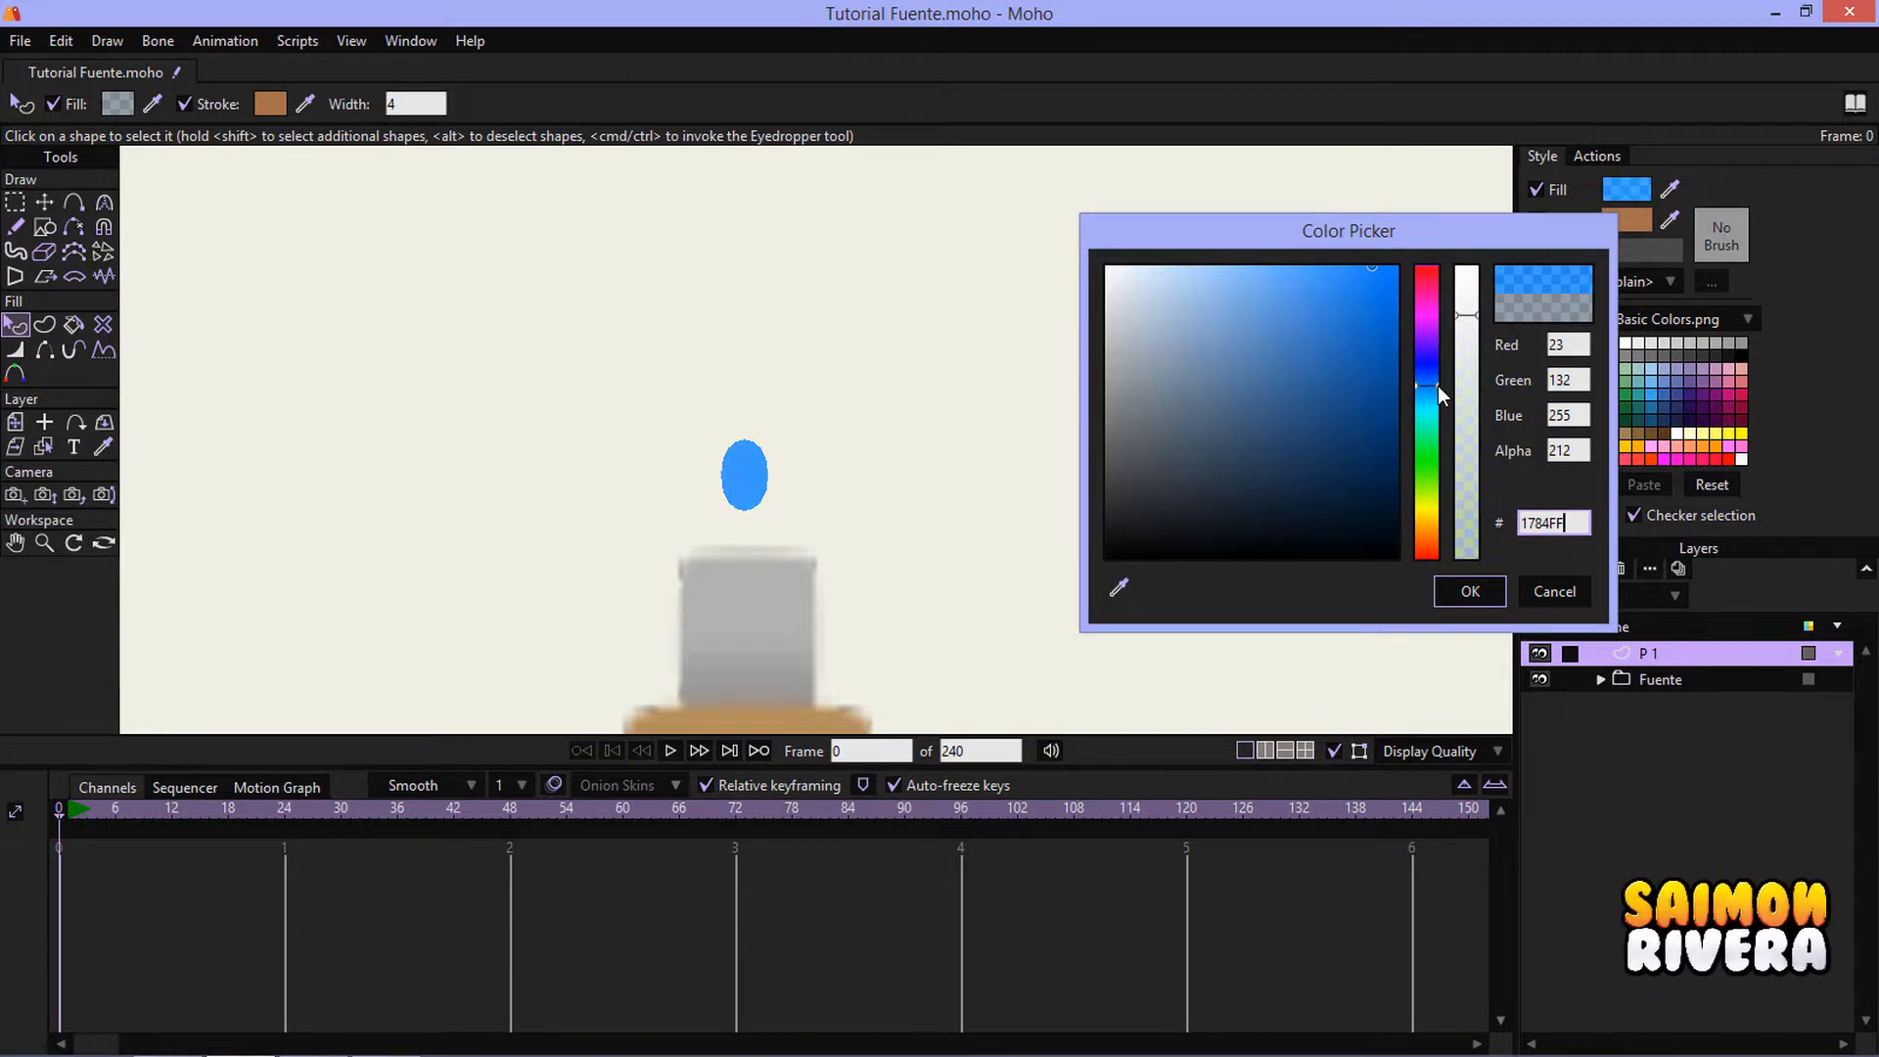
drag(1477, 319, 1470, 443)
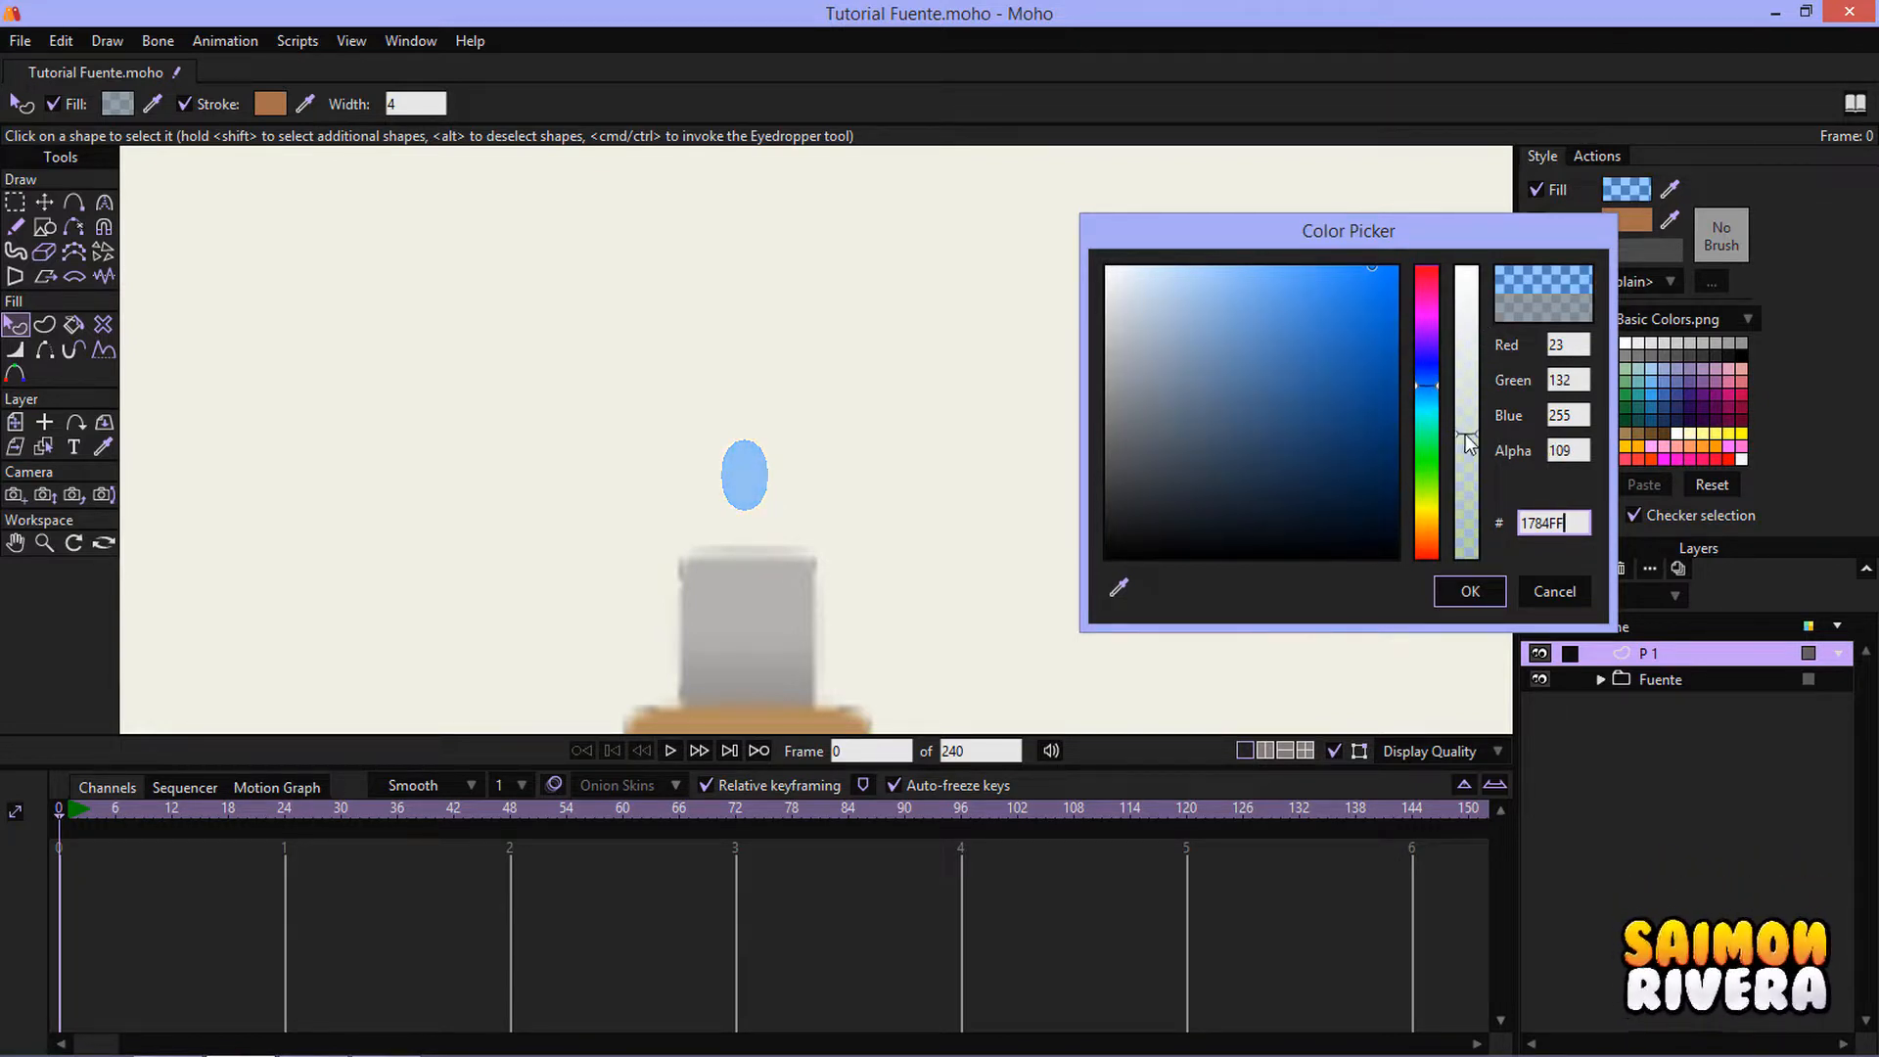
click(1500, 595)
- Narrow the blue oval horizontally into an elongated water drop
click(44, 202)
scroll(798, 560, up, 8)
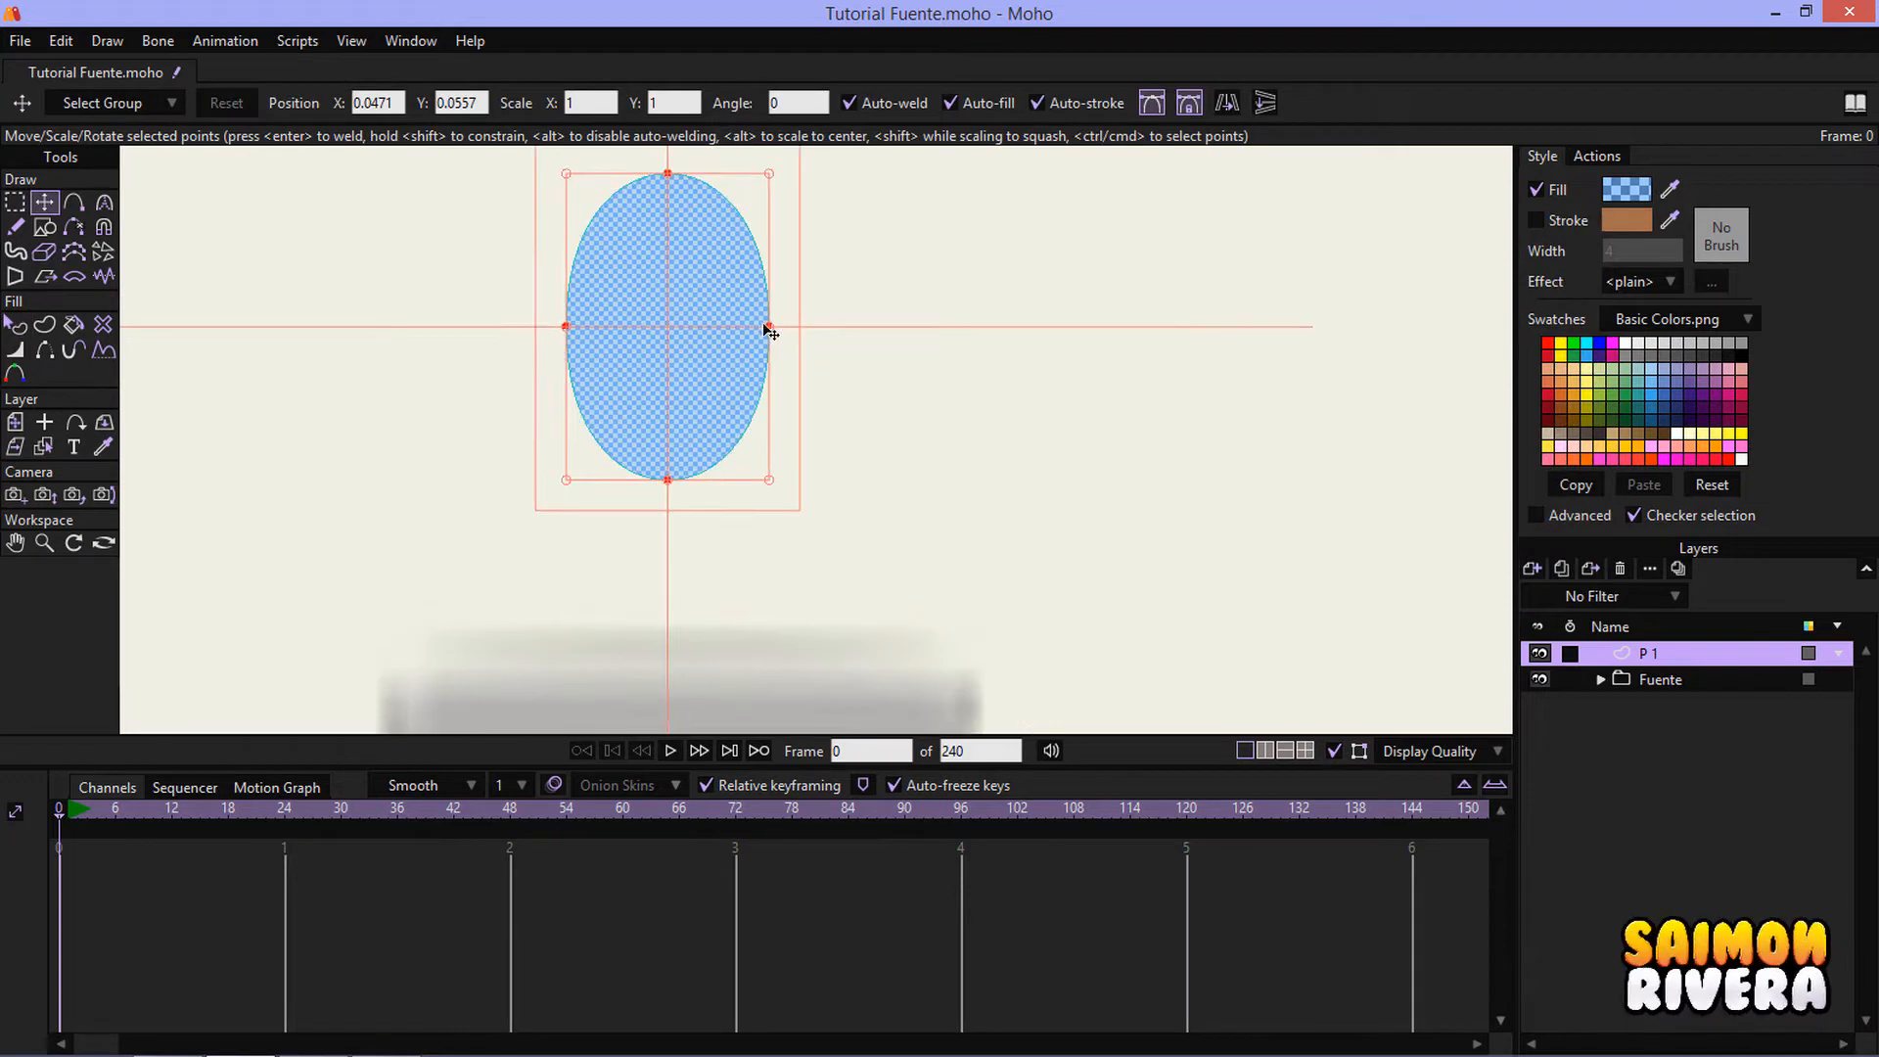
drag(764, 325, 627, 354)
- Add a narrow highlight oval inside the drop's upper end, with no stroke and a white FFFFFF fill at alpha 154
click(45, 228)
scroll(804, 358, up, 4)
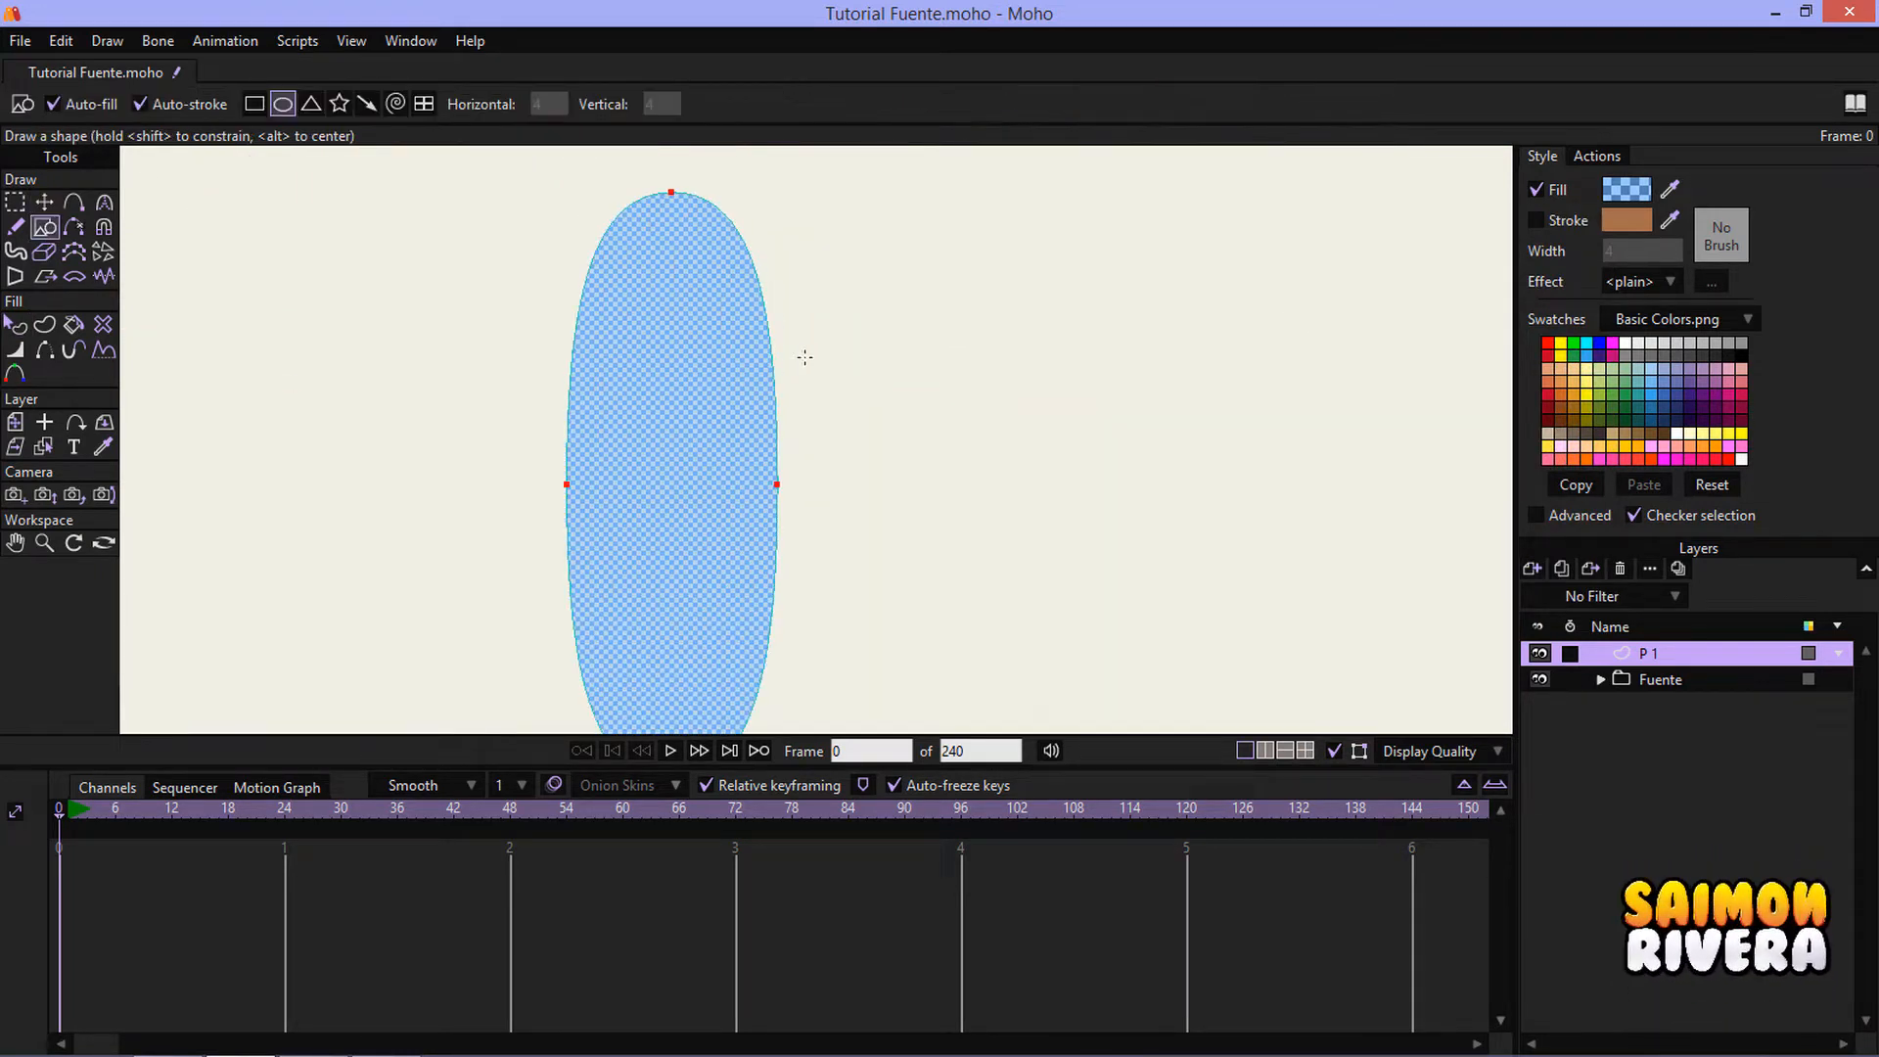
mouse_move(648, 218)
mouse_down()
mouse_move(667, 206)
mouse_move(730, 402)
mouse_up()
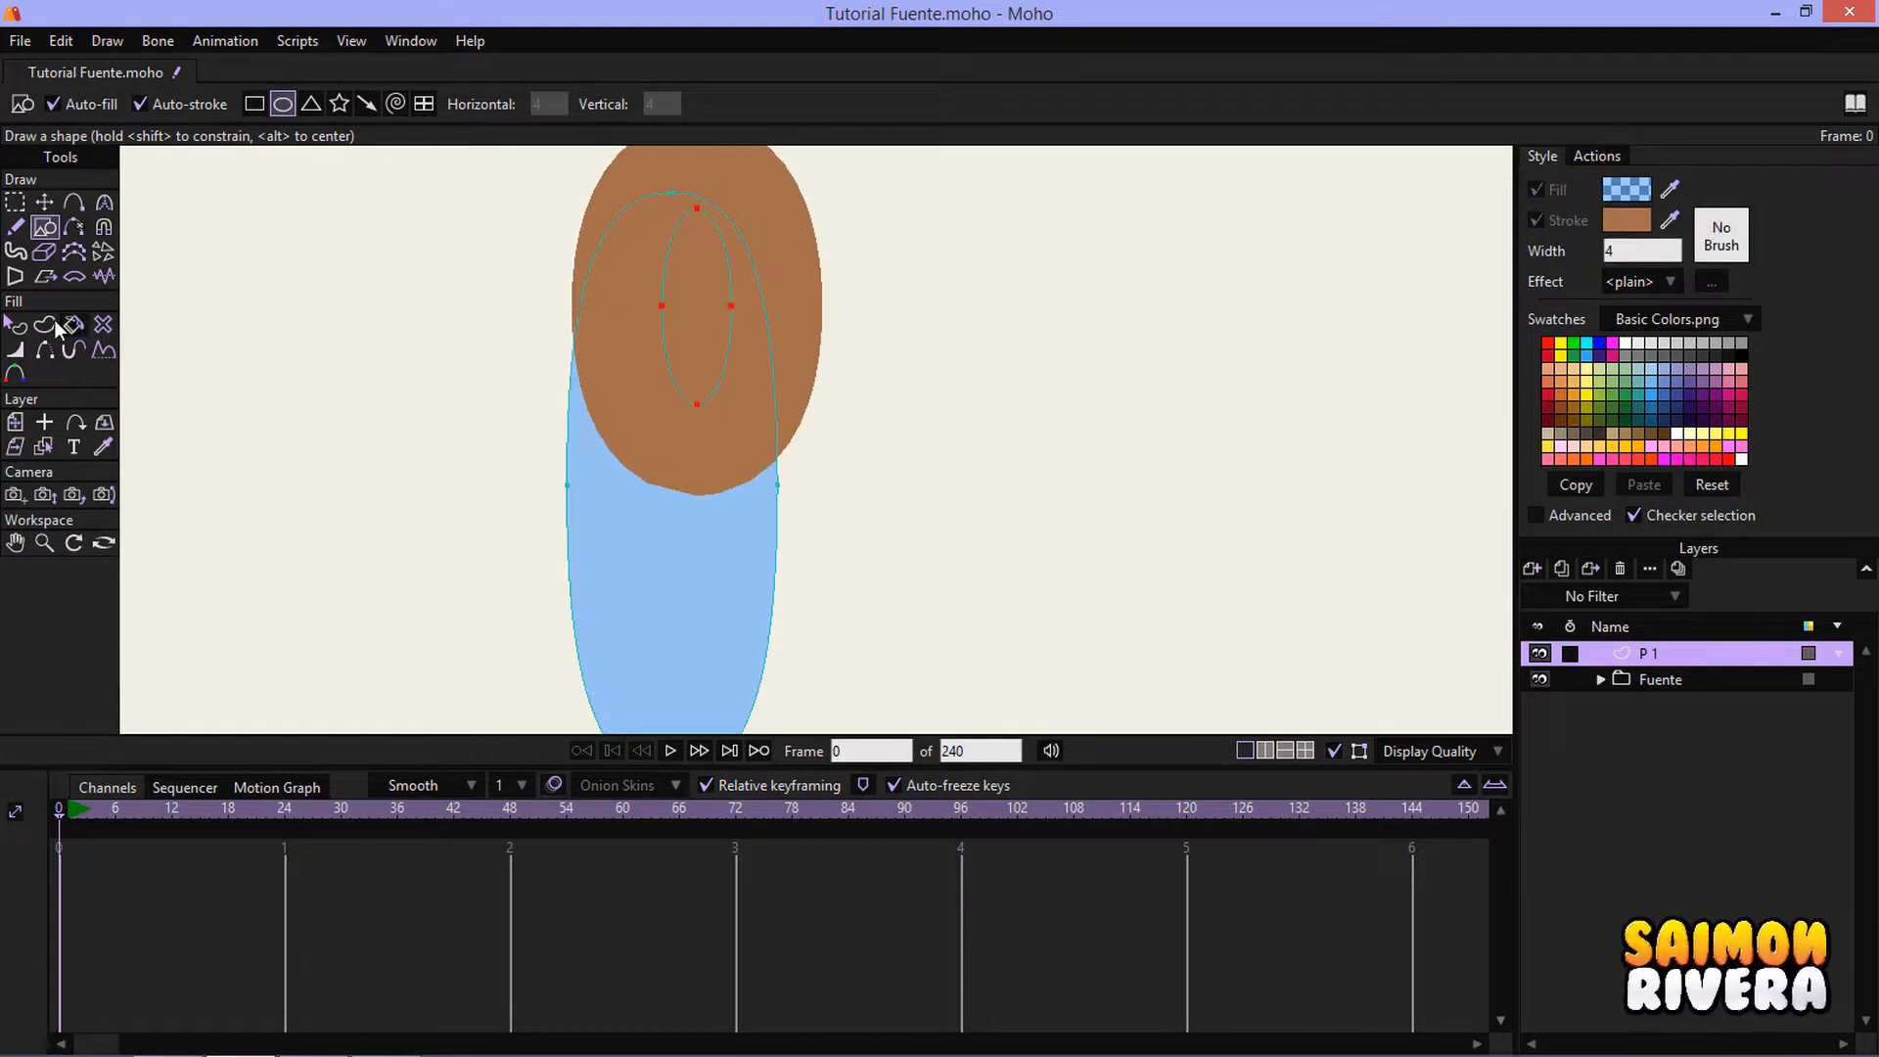
click(16, 326)
click(656, 326)
click(1627, 189)
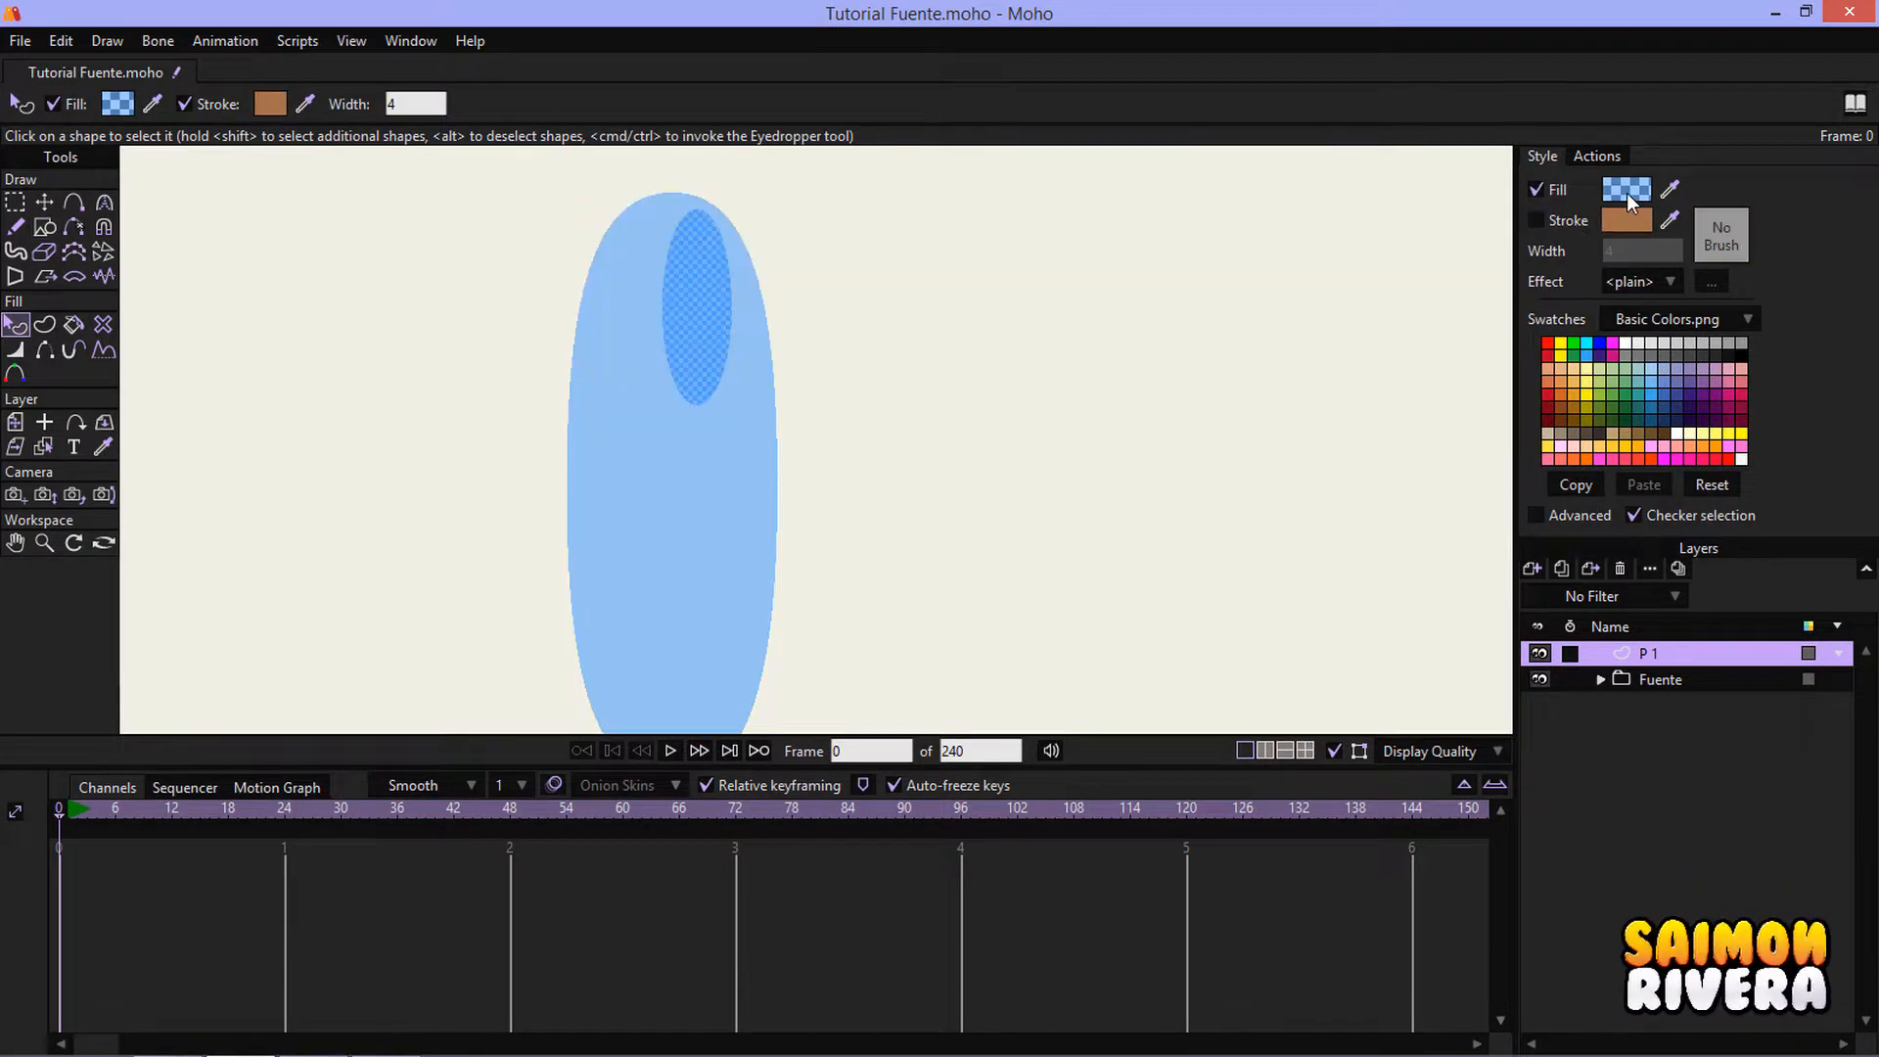
drag(1475, 441, 1471, 384)
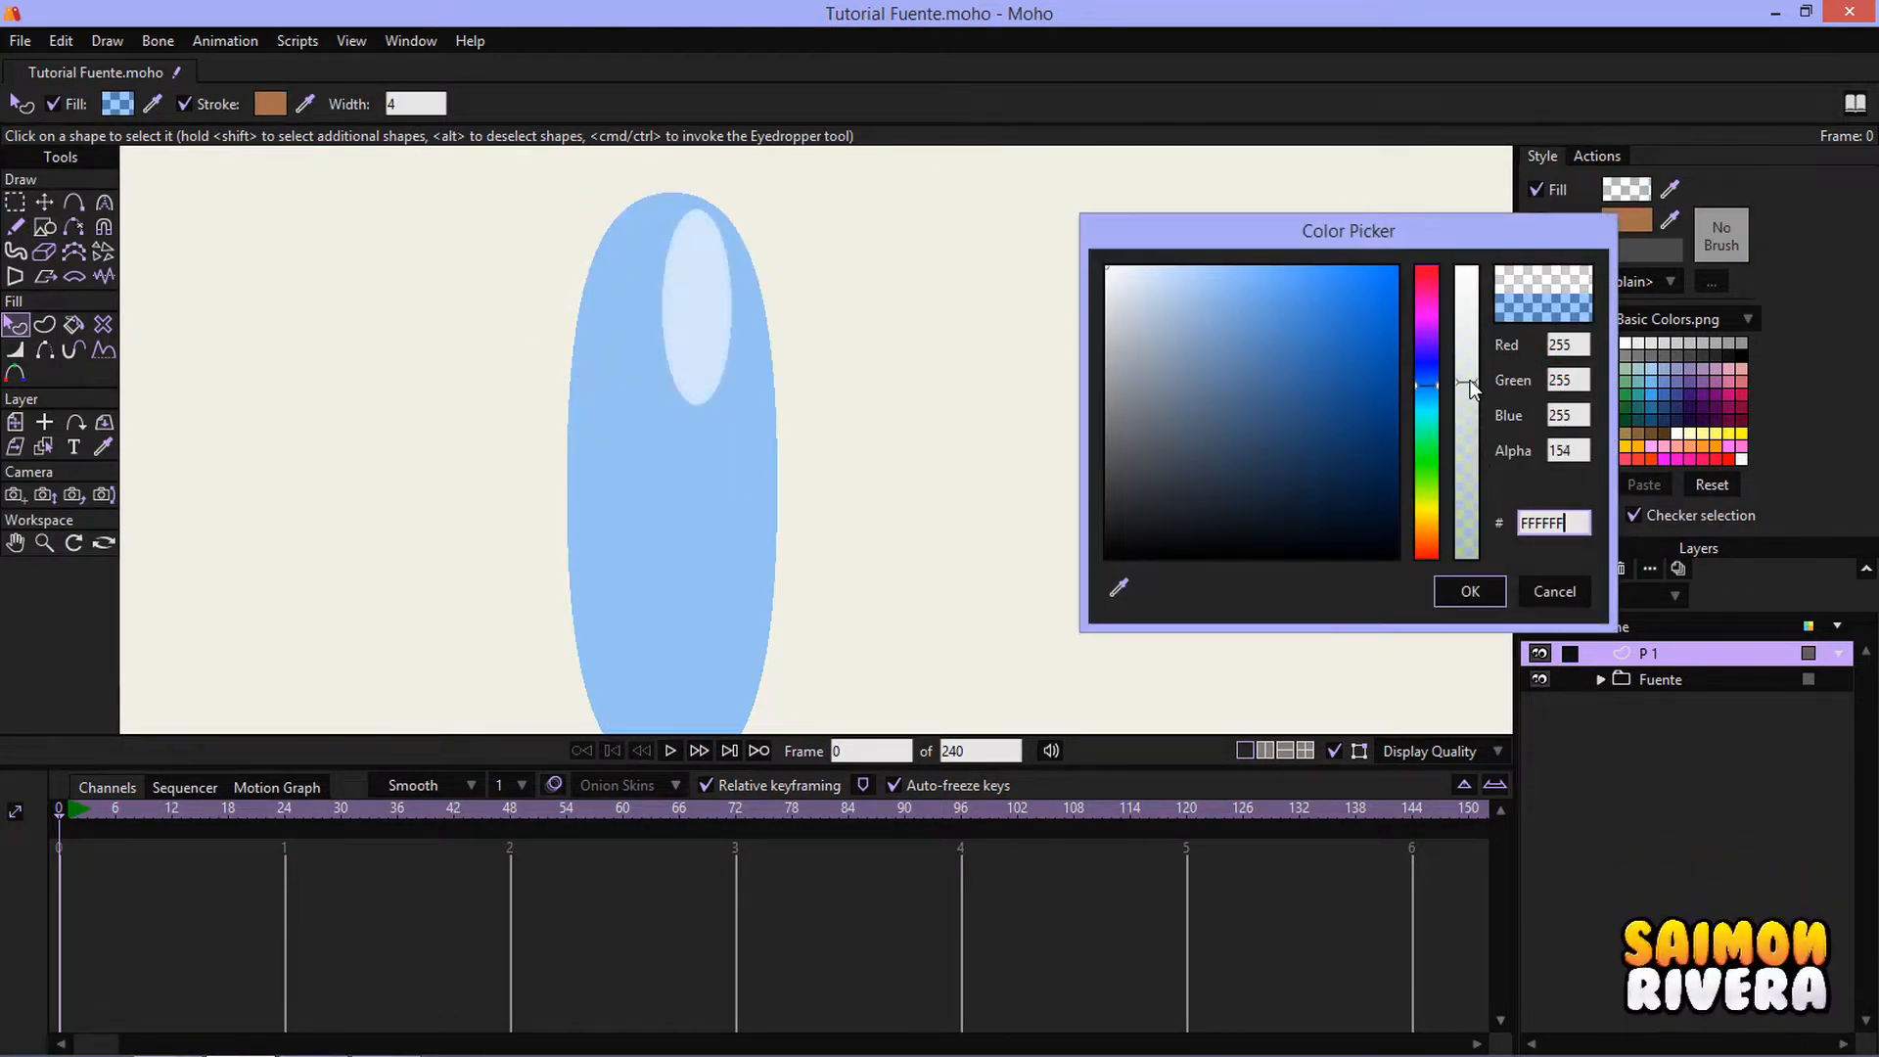
click(1486, 588)
- Draw a second white highlight oval along the drop's left side and turn off its stroke
drag(696, 532, 746, 455)
click(45, 228)
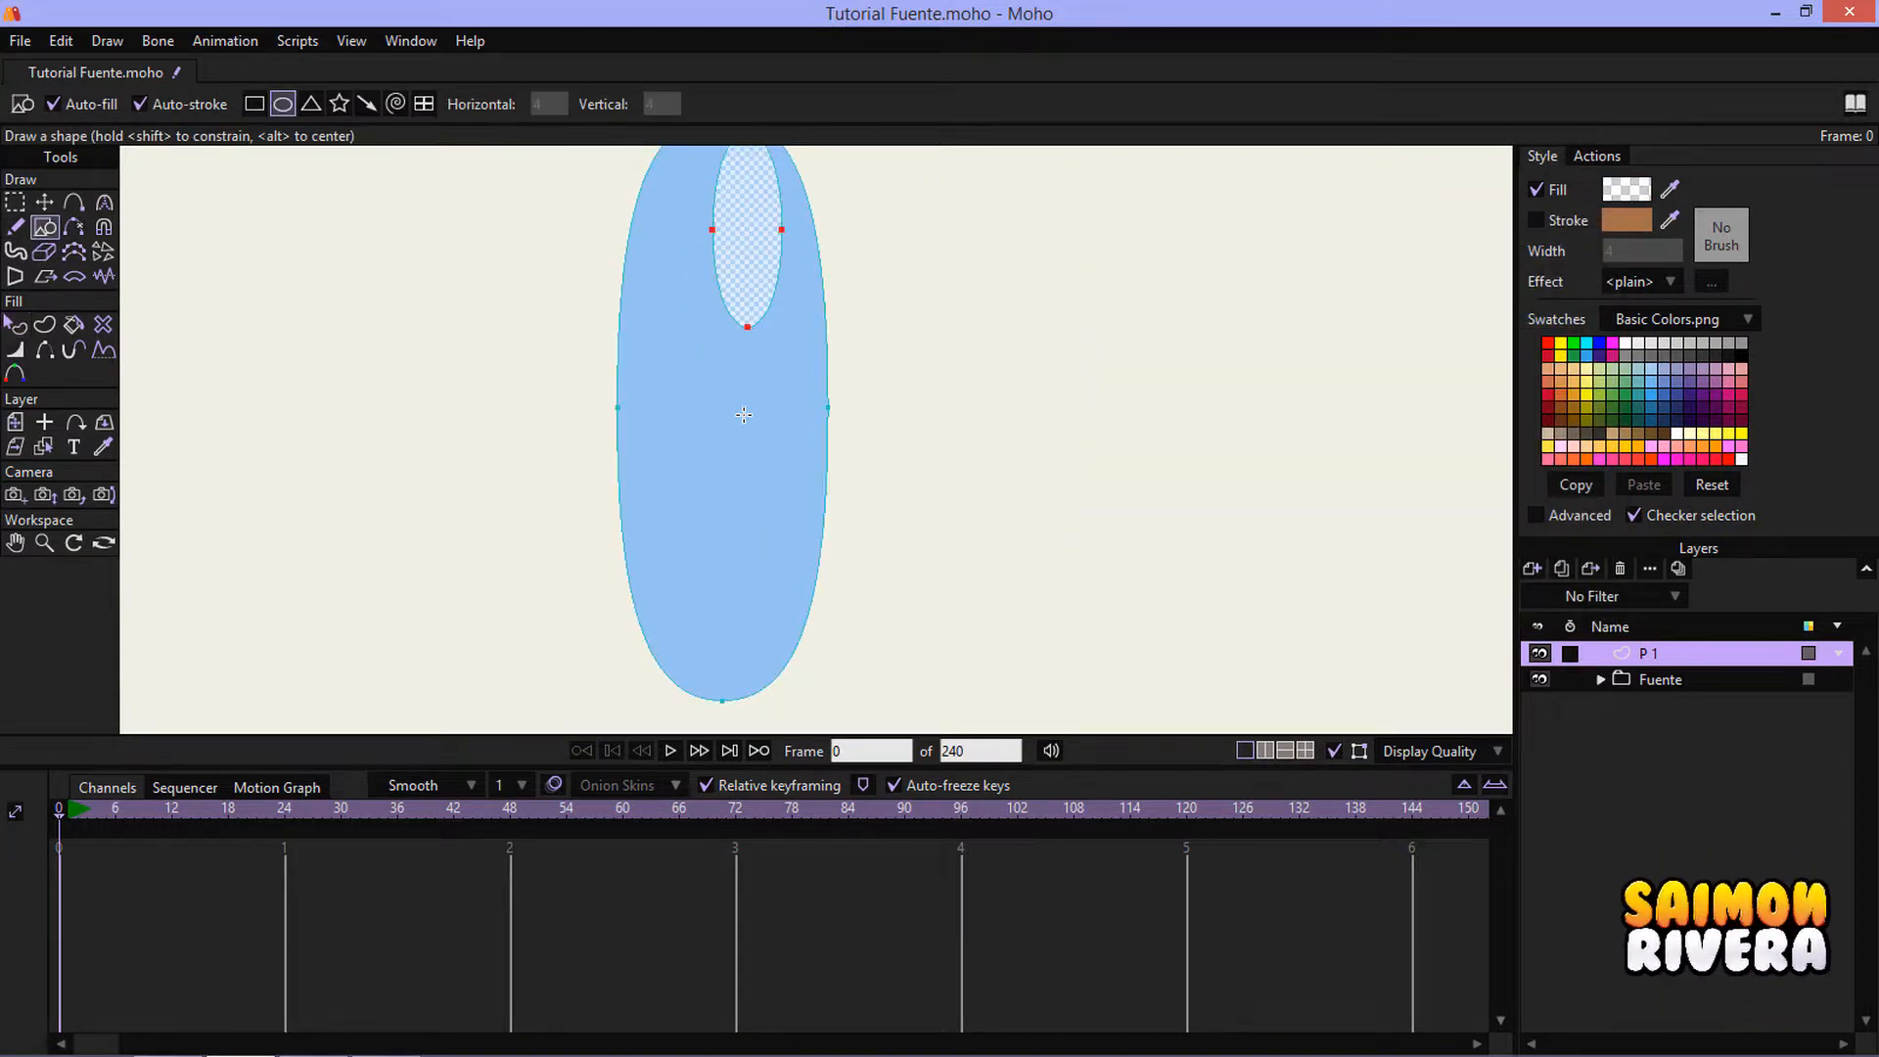
mouse_move(630, 323)
mouse_down()
mouse_move(666, 496)
mouse_move(690, 517)
mouse_up()
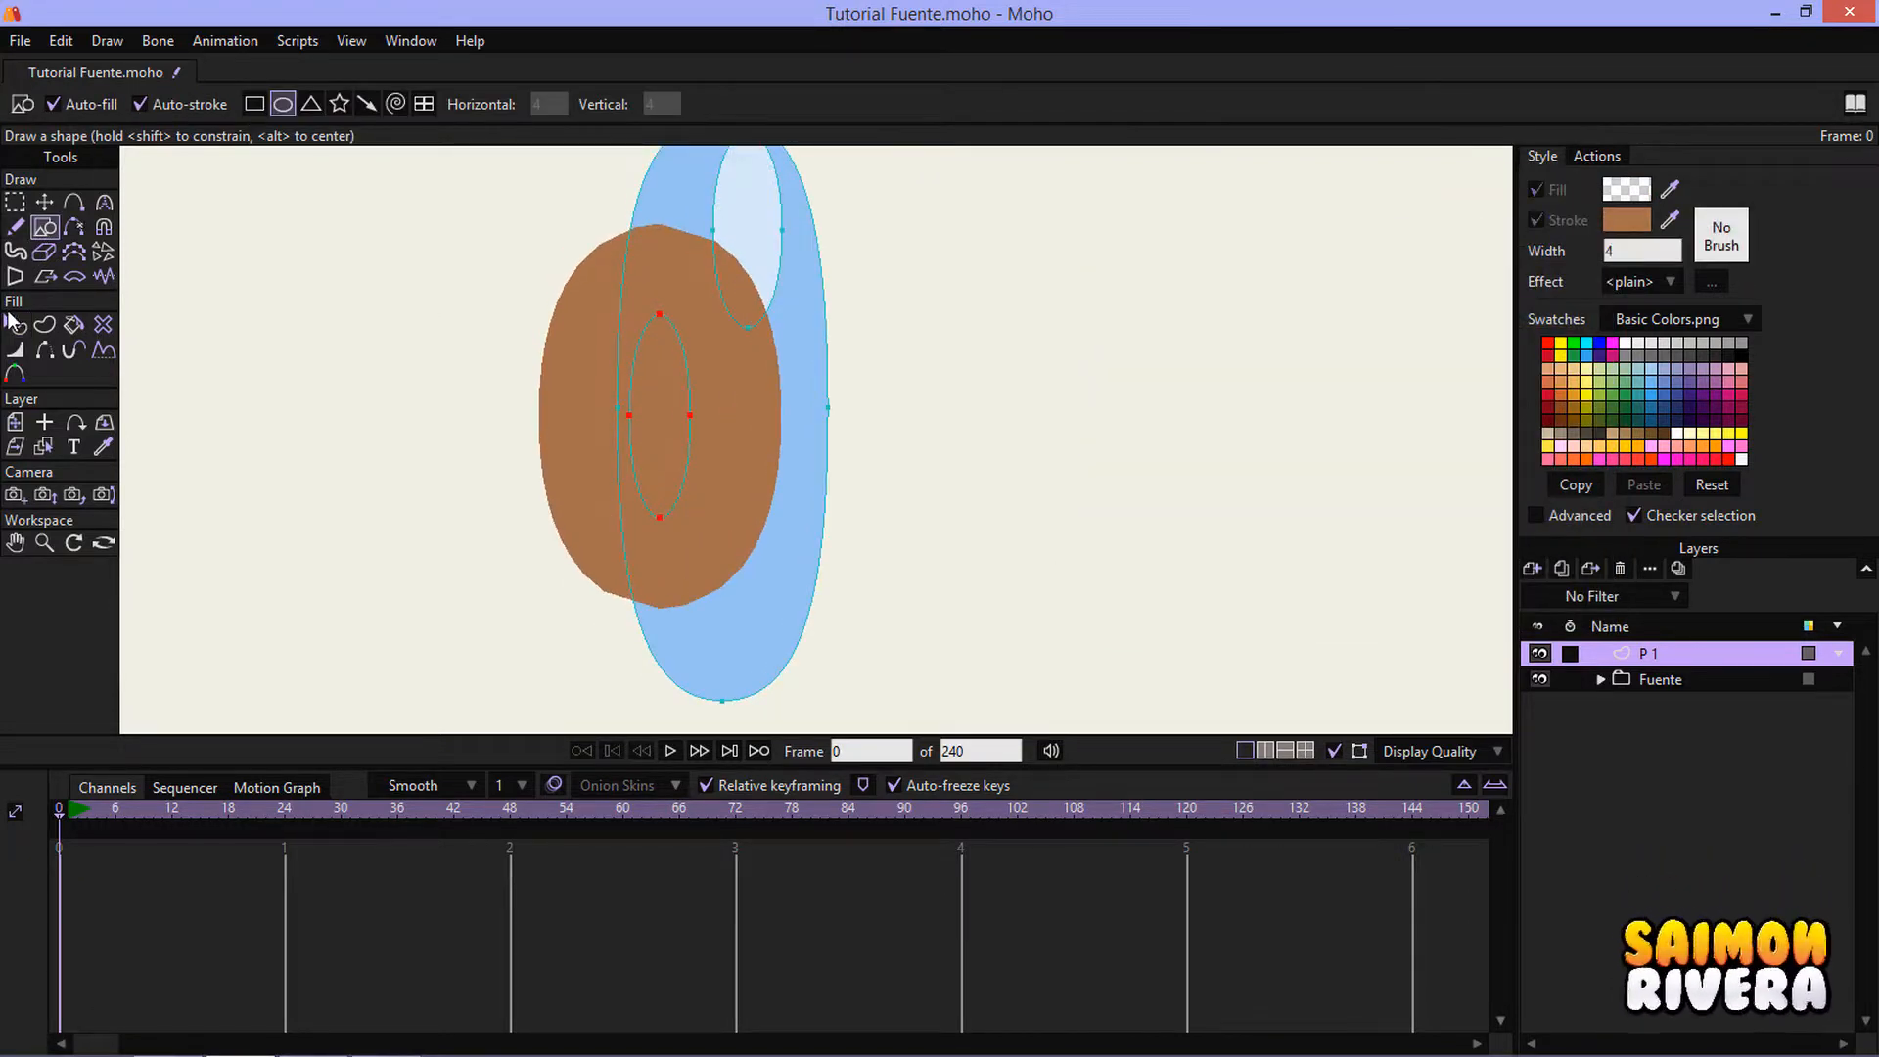
click(15, 325)
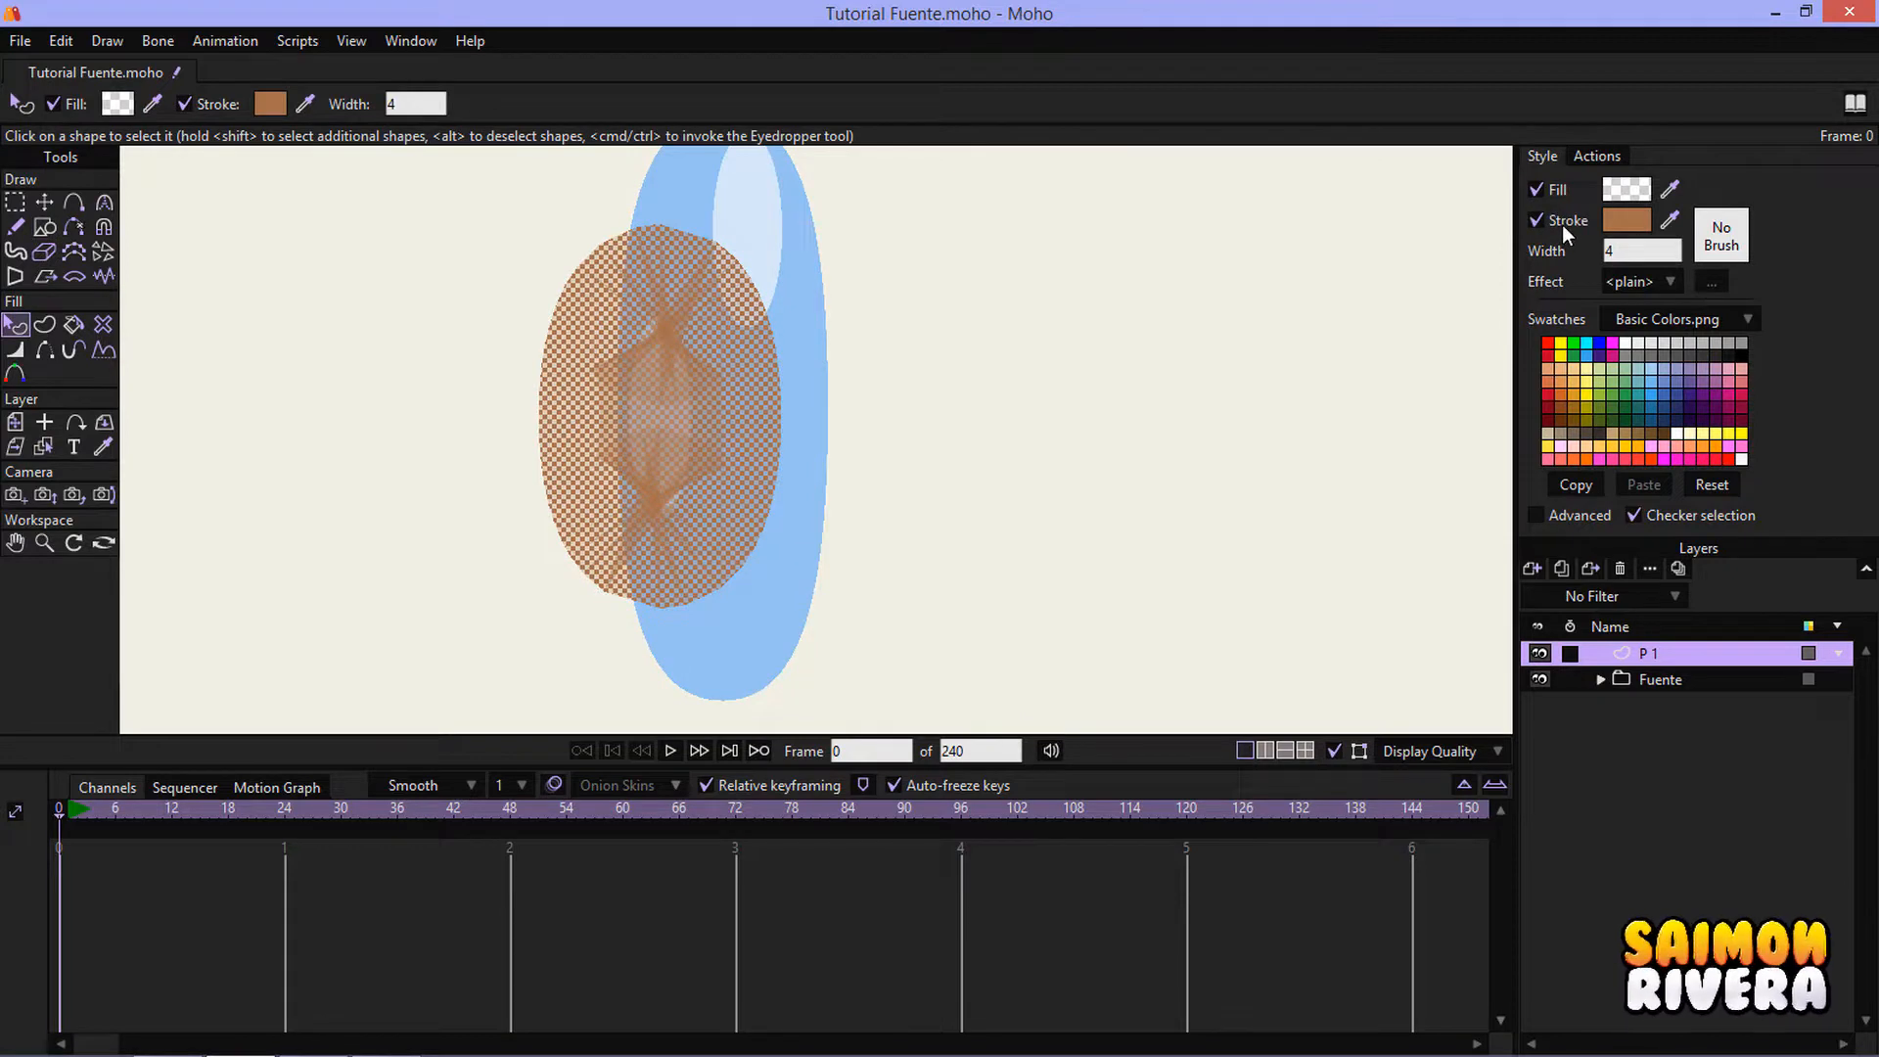
click(1563, 226)
scroll(870, 329, down, 4)
drag(900, 335, 899, 391)
scroll(901, 391, down, 6)
scroll(903, 399, up, 5)
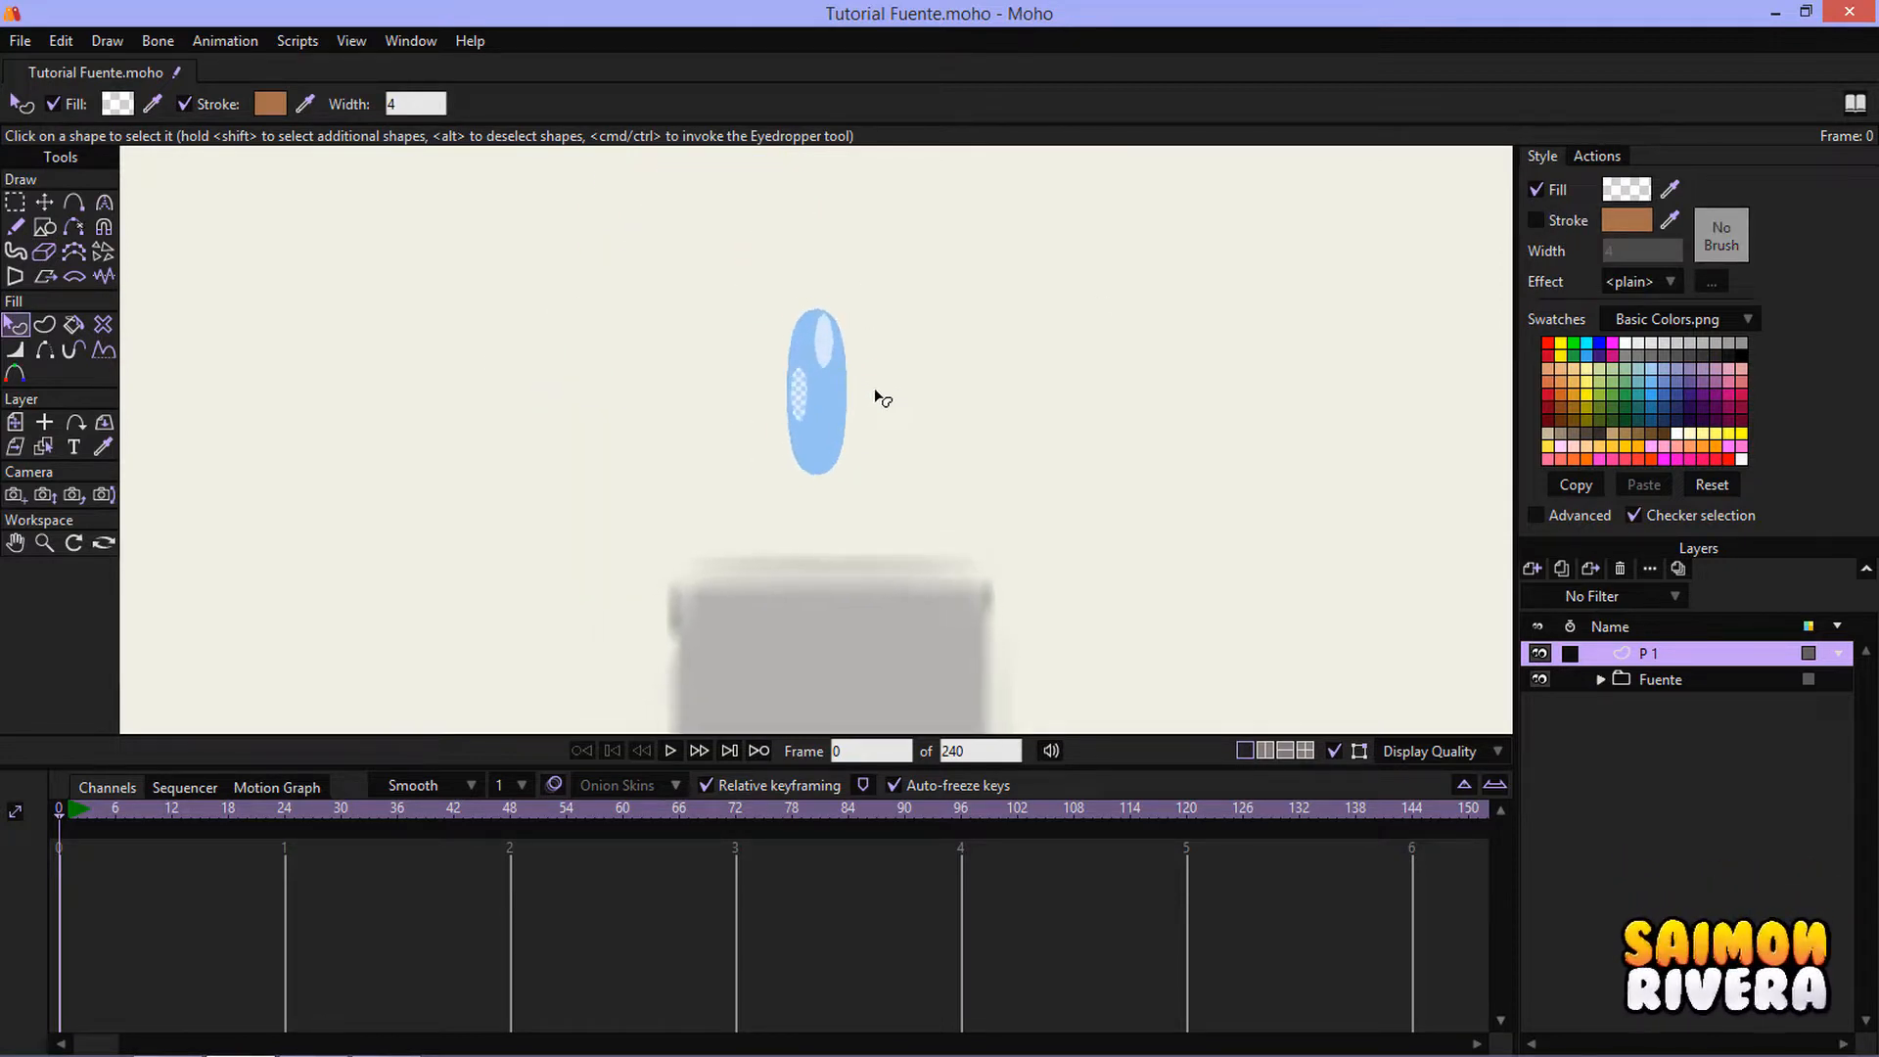
- Narrow the second highlight into a thin sliver and place it against the drop's left edge at about X 0.0425
click(44, 202)
scroll(1011, 424, up, 6)
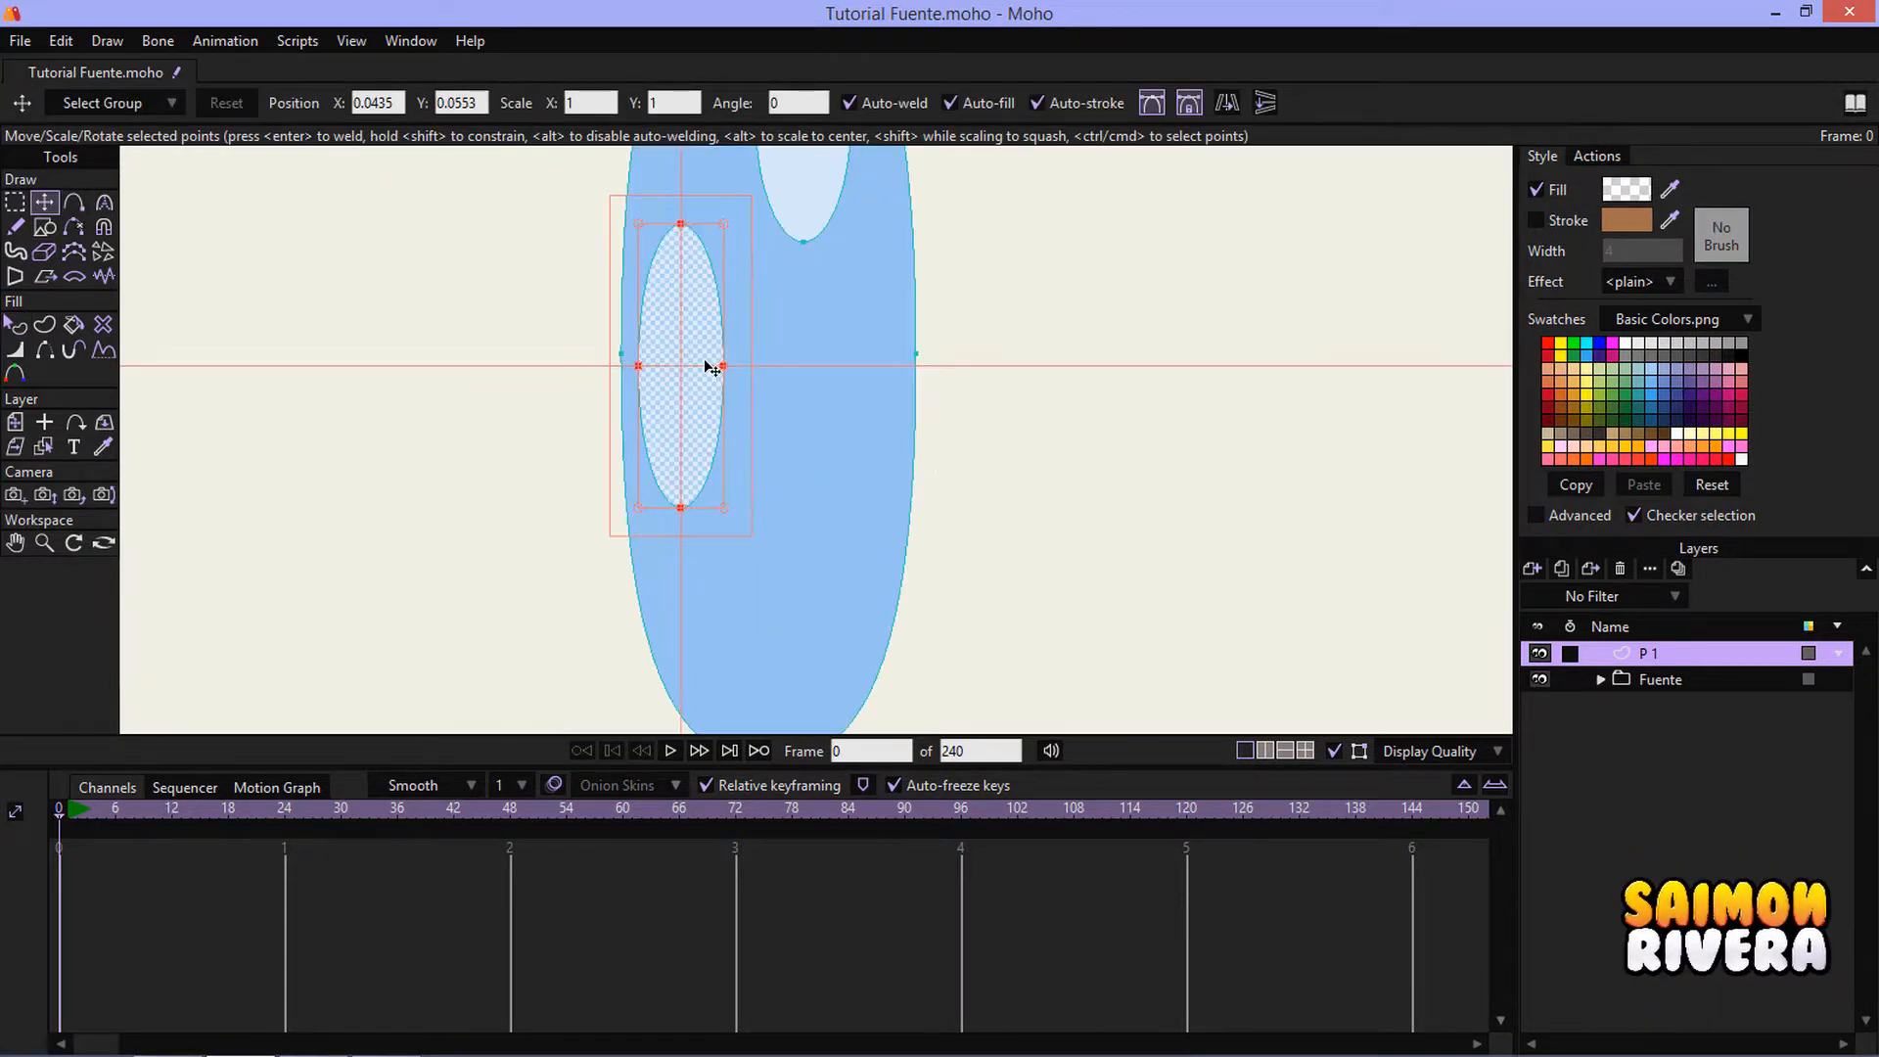
drag(729, 369, 659, 369)
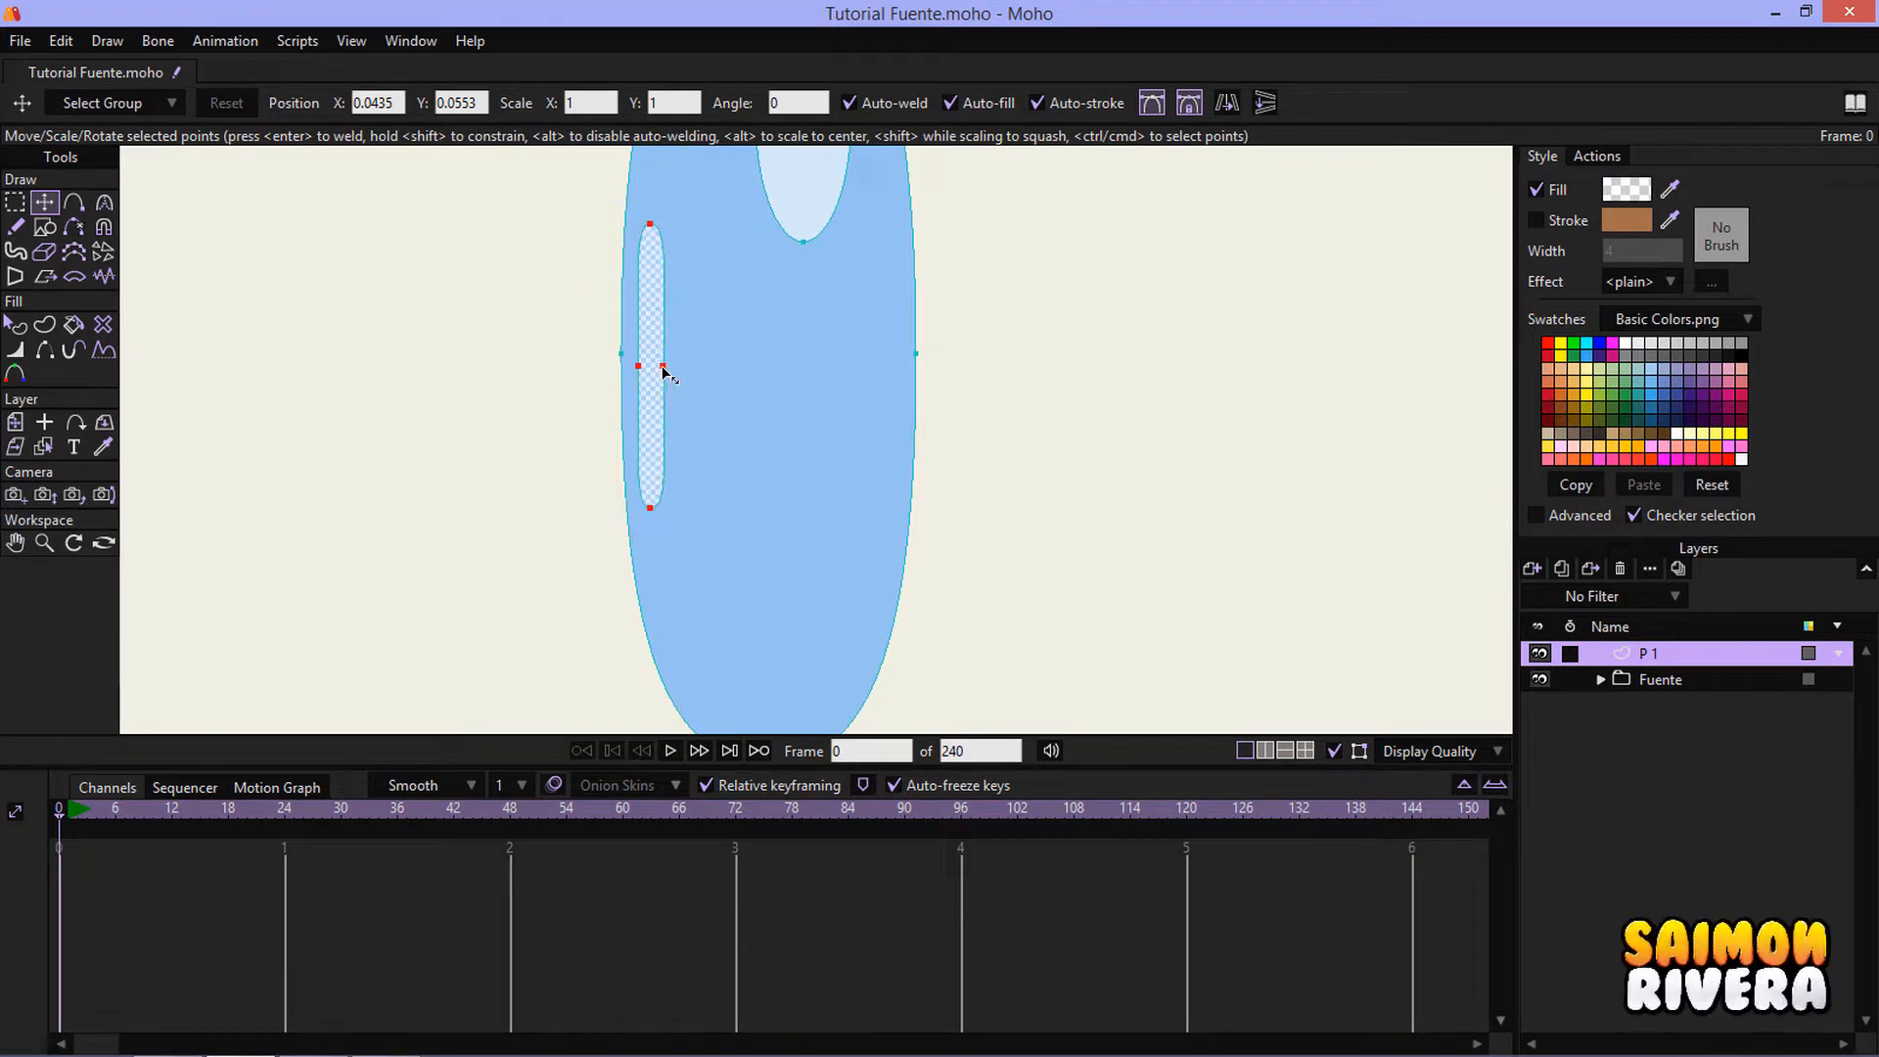
scroll(681, 384, down, 5)
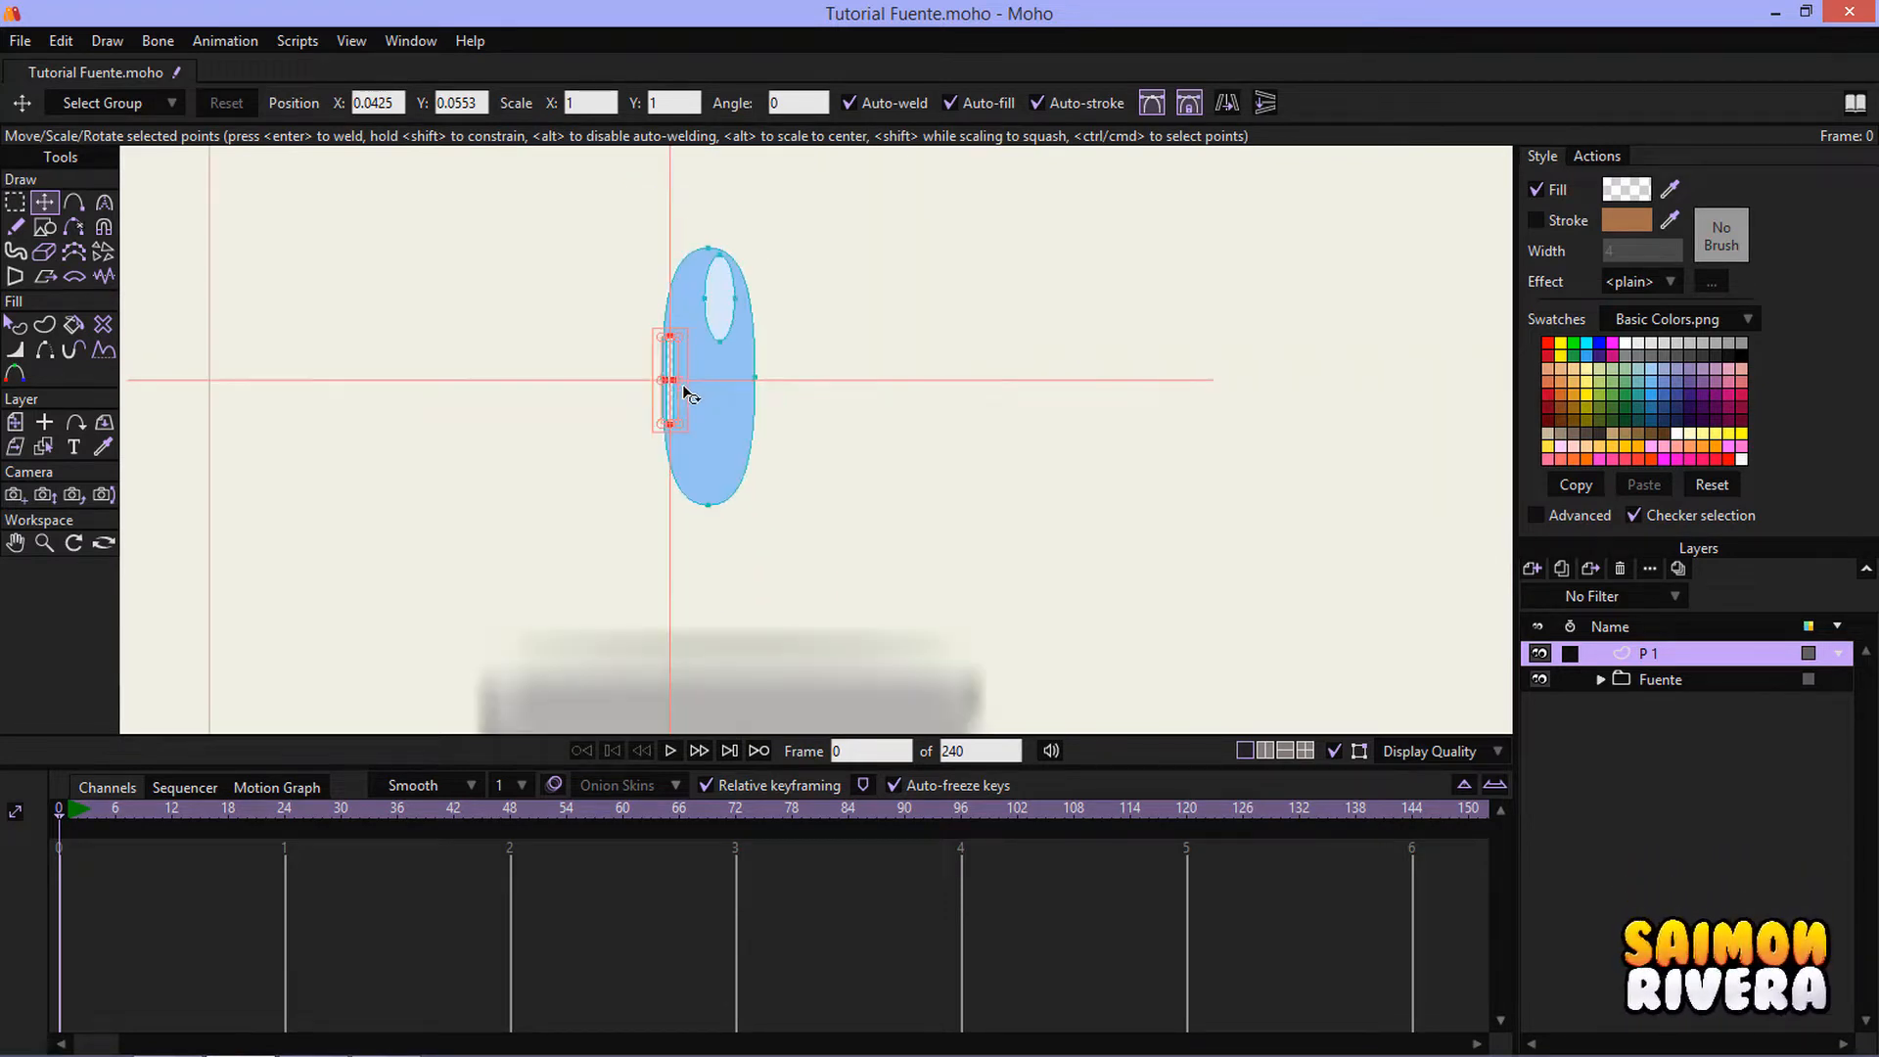
- Duplicate the P 1 layer and select all points of the copied drop
click(1562, 568)
click(16, 204)
drag(935, 650, 627, 264)
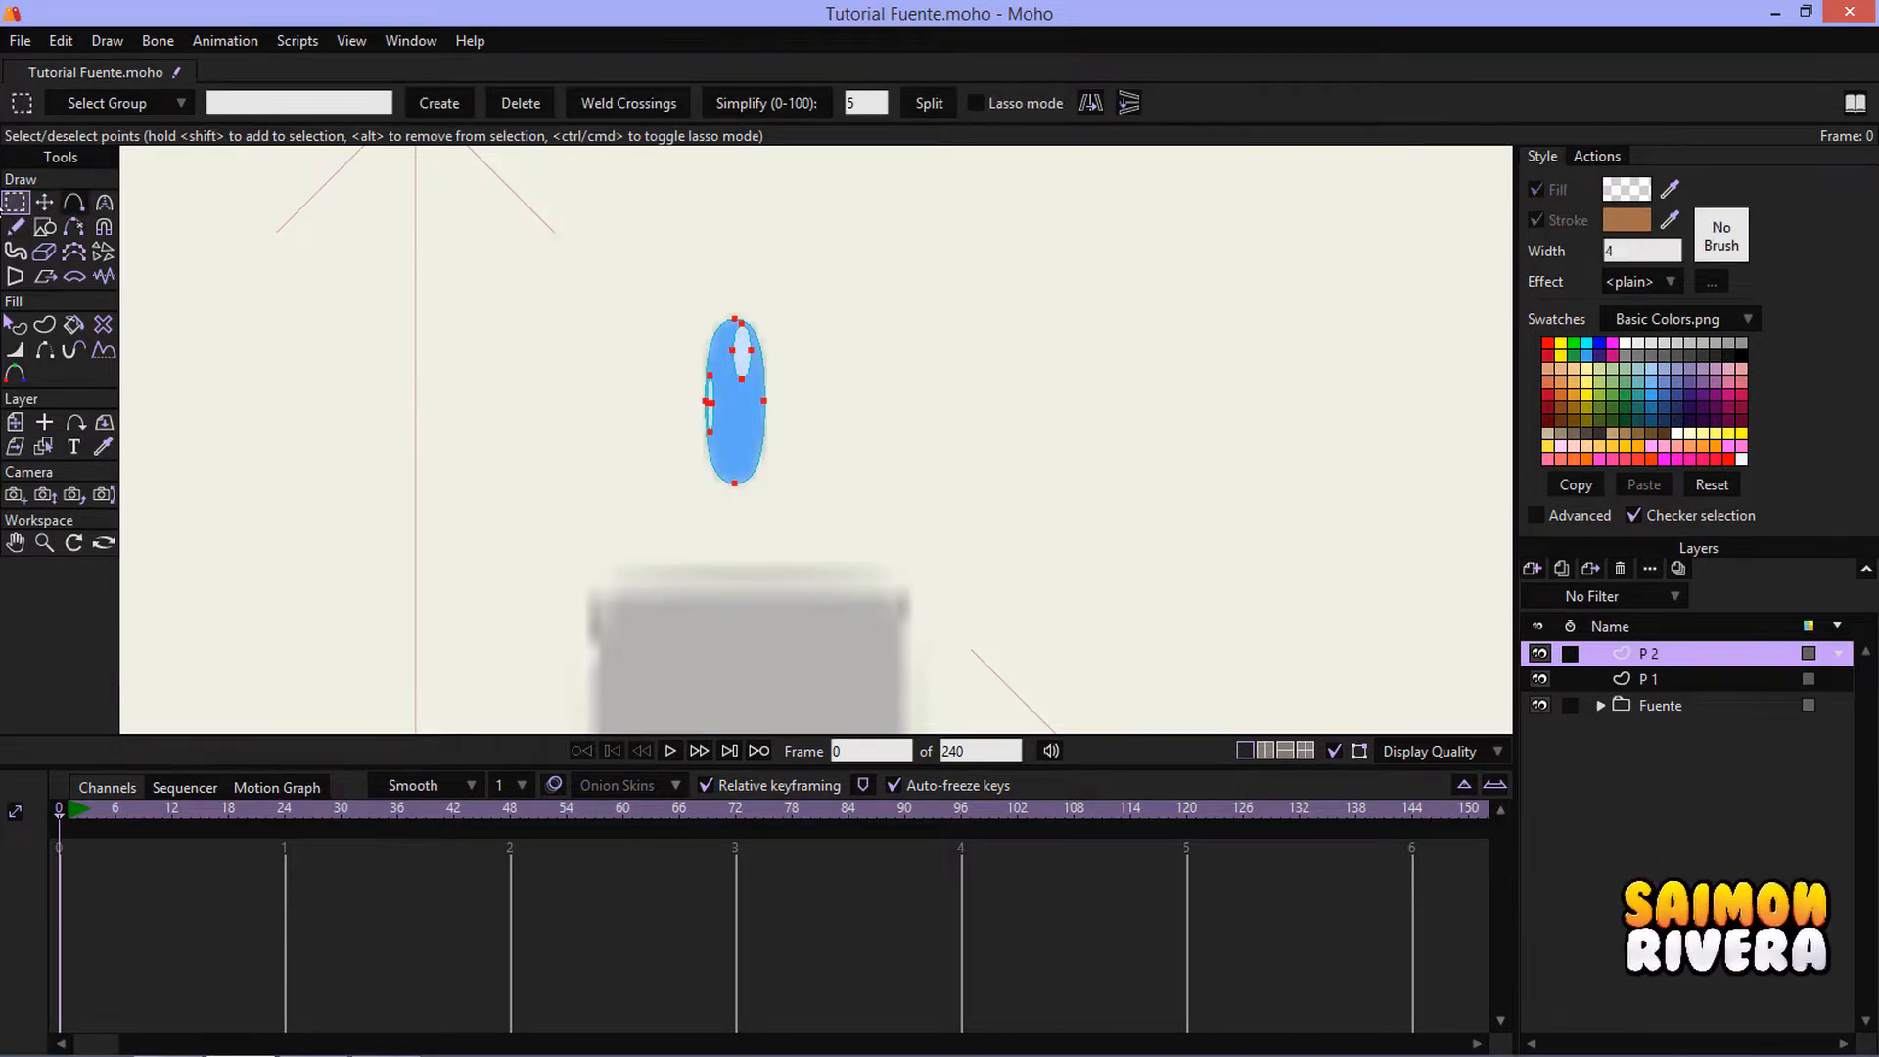
- Shrink the copied drop, flip it vertically and place it over the original's lower end at about X 0.046, Y 0.047
click(45, 202)
scroll(911, 503, up, 3)
drag(663, 476, 662, 385)
drag(657, 328, 651, 443)
drag(615, 458, 640, 466)
click(1194, 104)
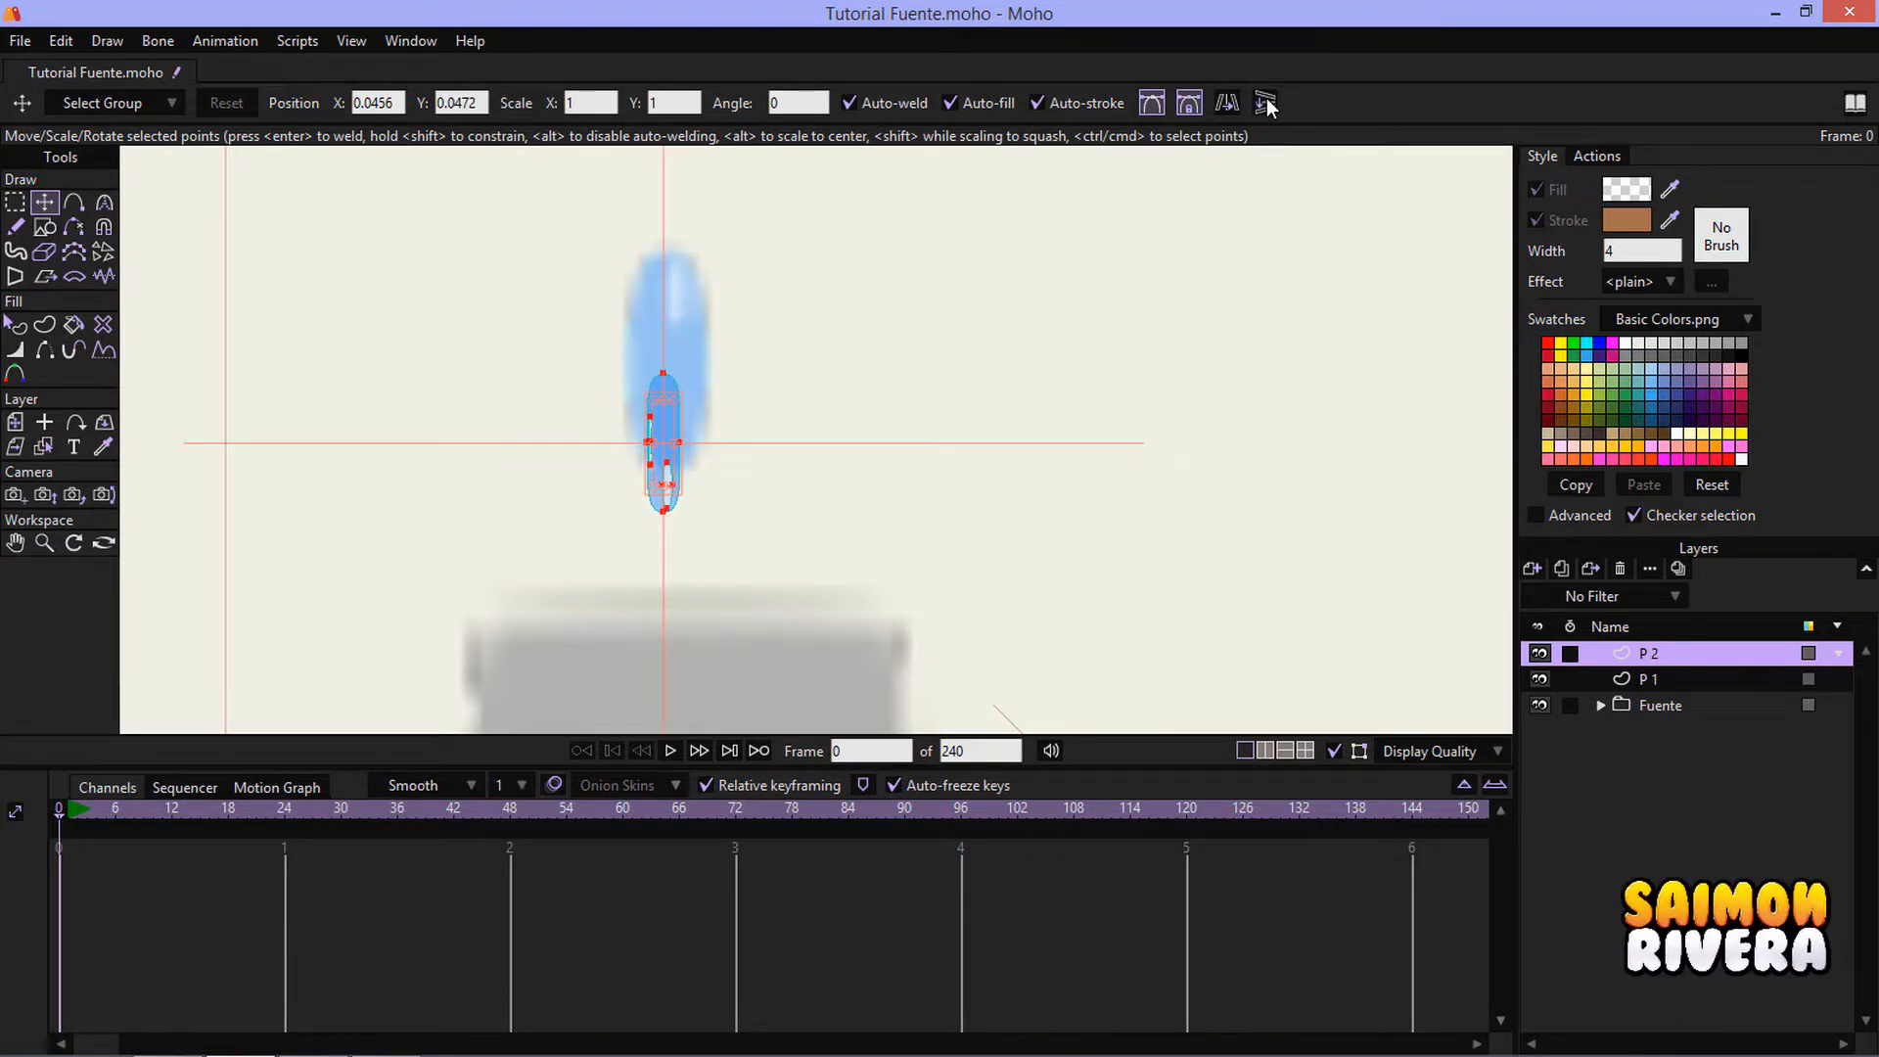
- Add a particle layer and name it Agua
click(1532, 568)
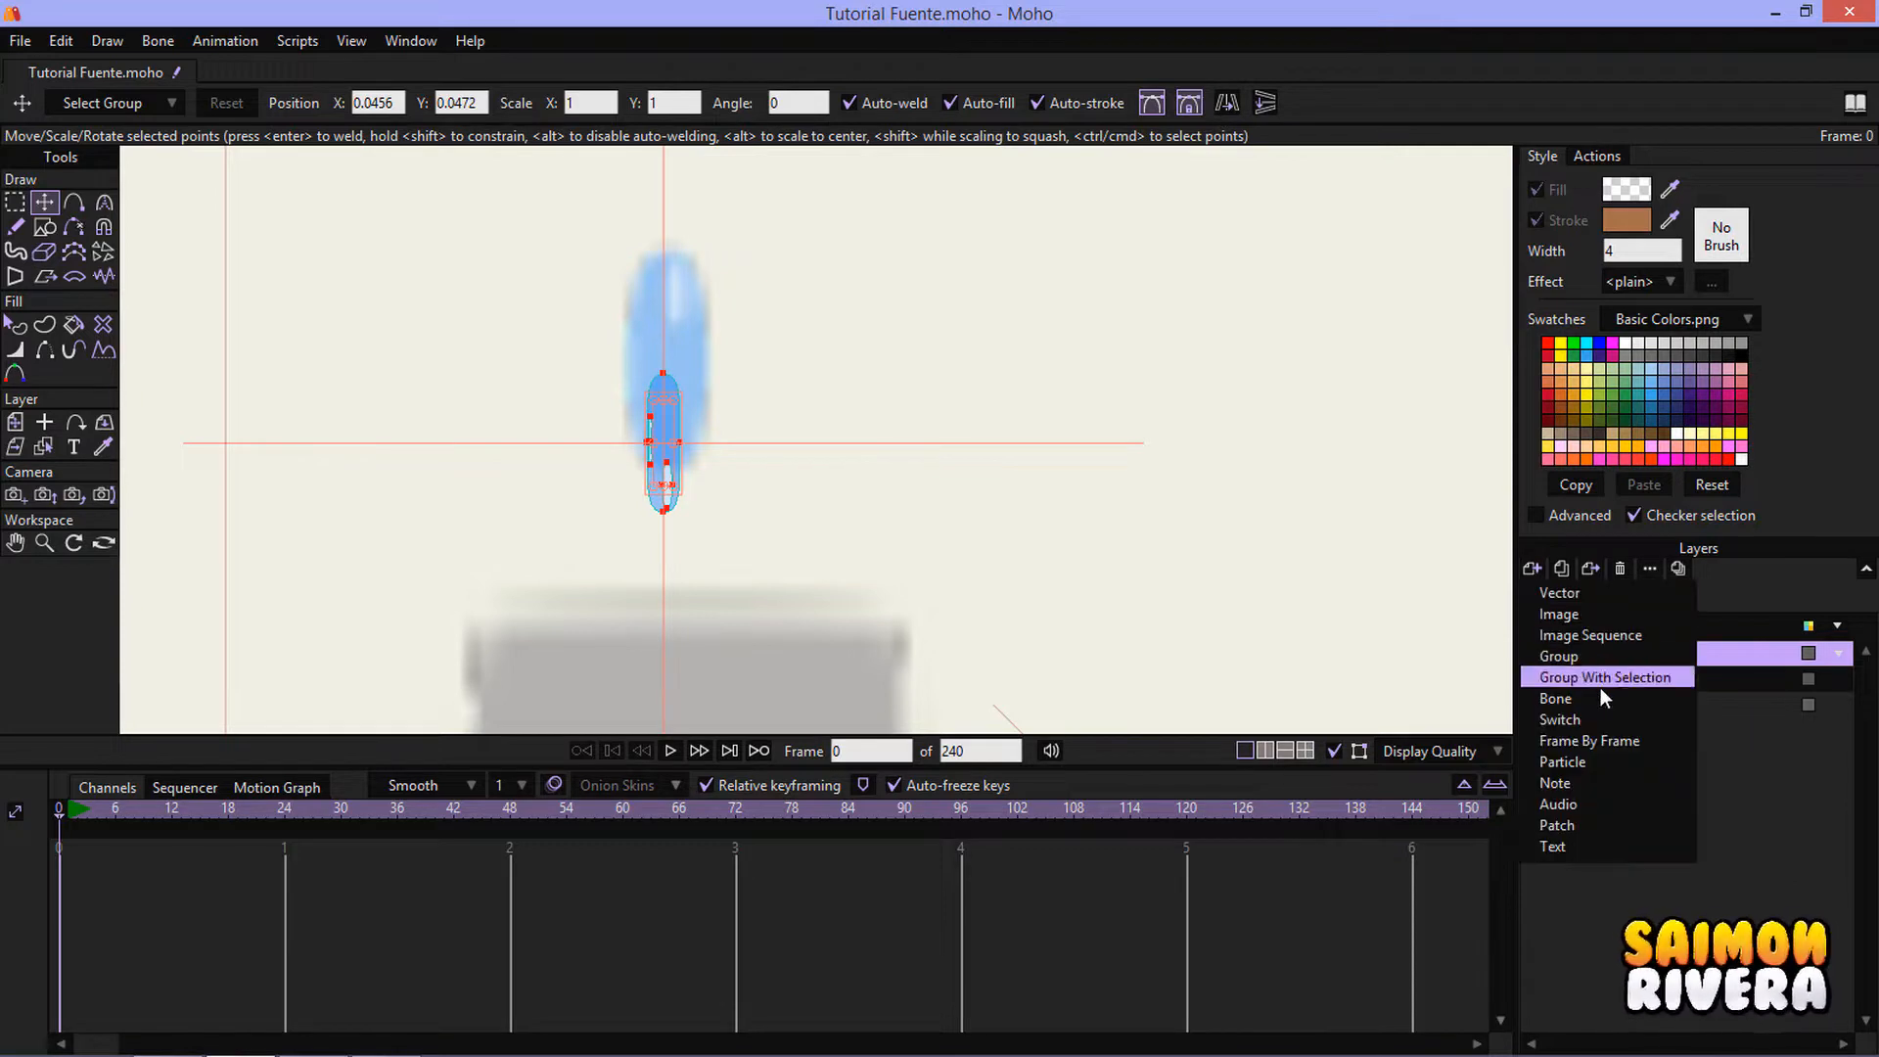
click(1606, 755)
click(1838, 656)
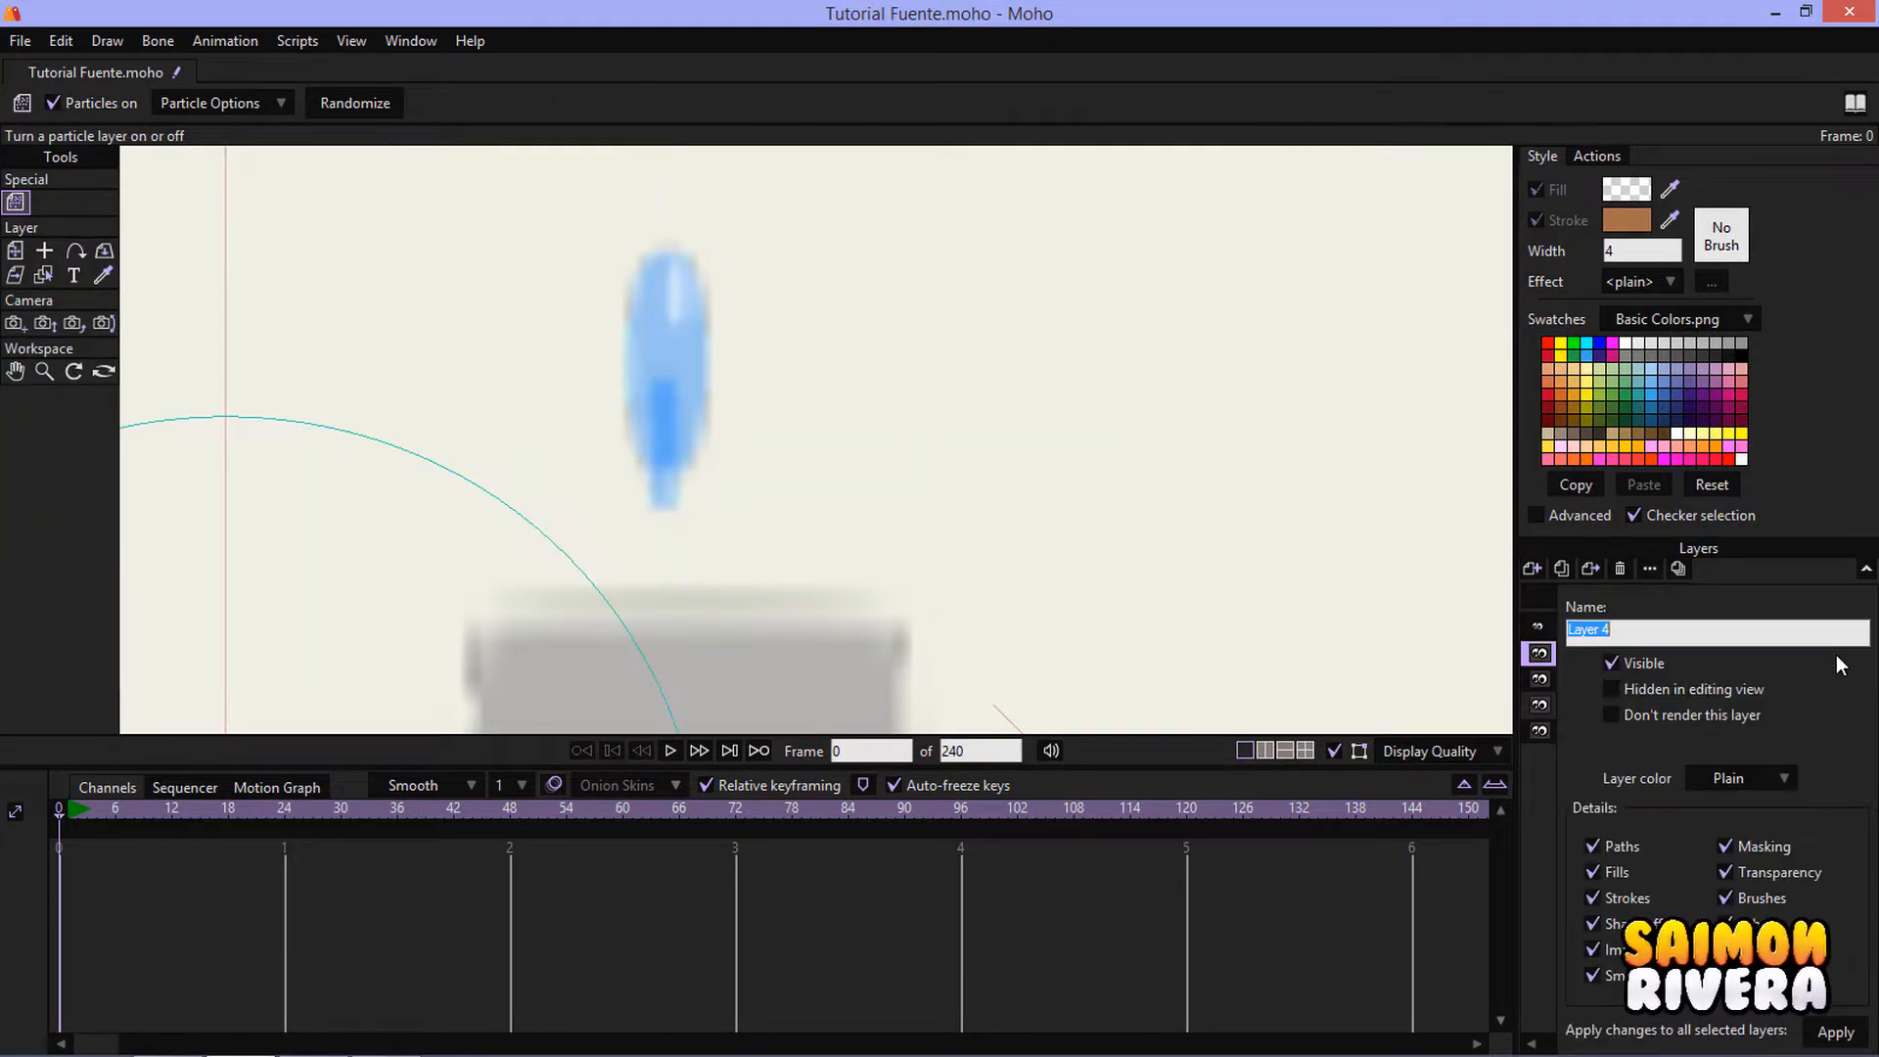
click(1839, 662)
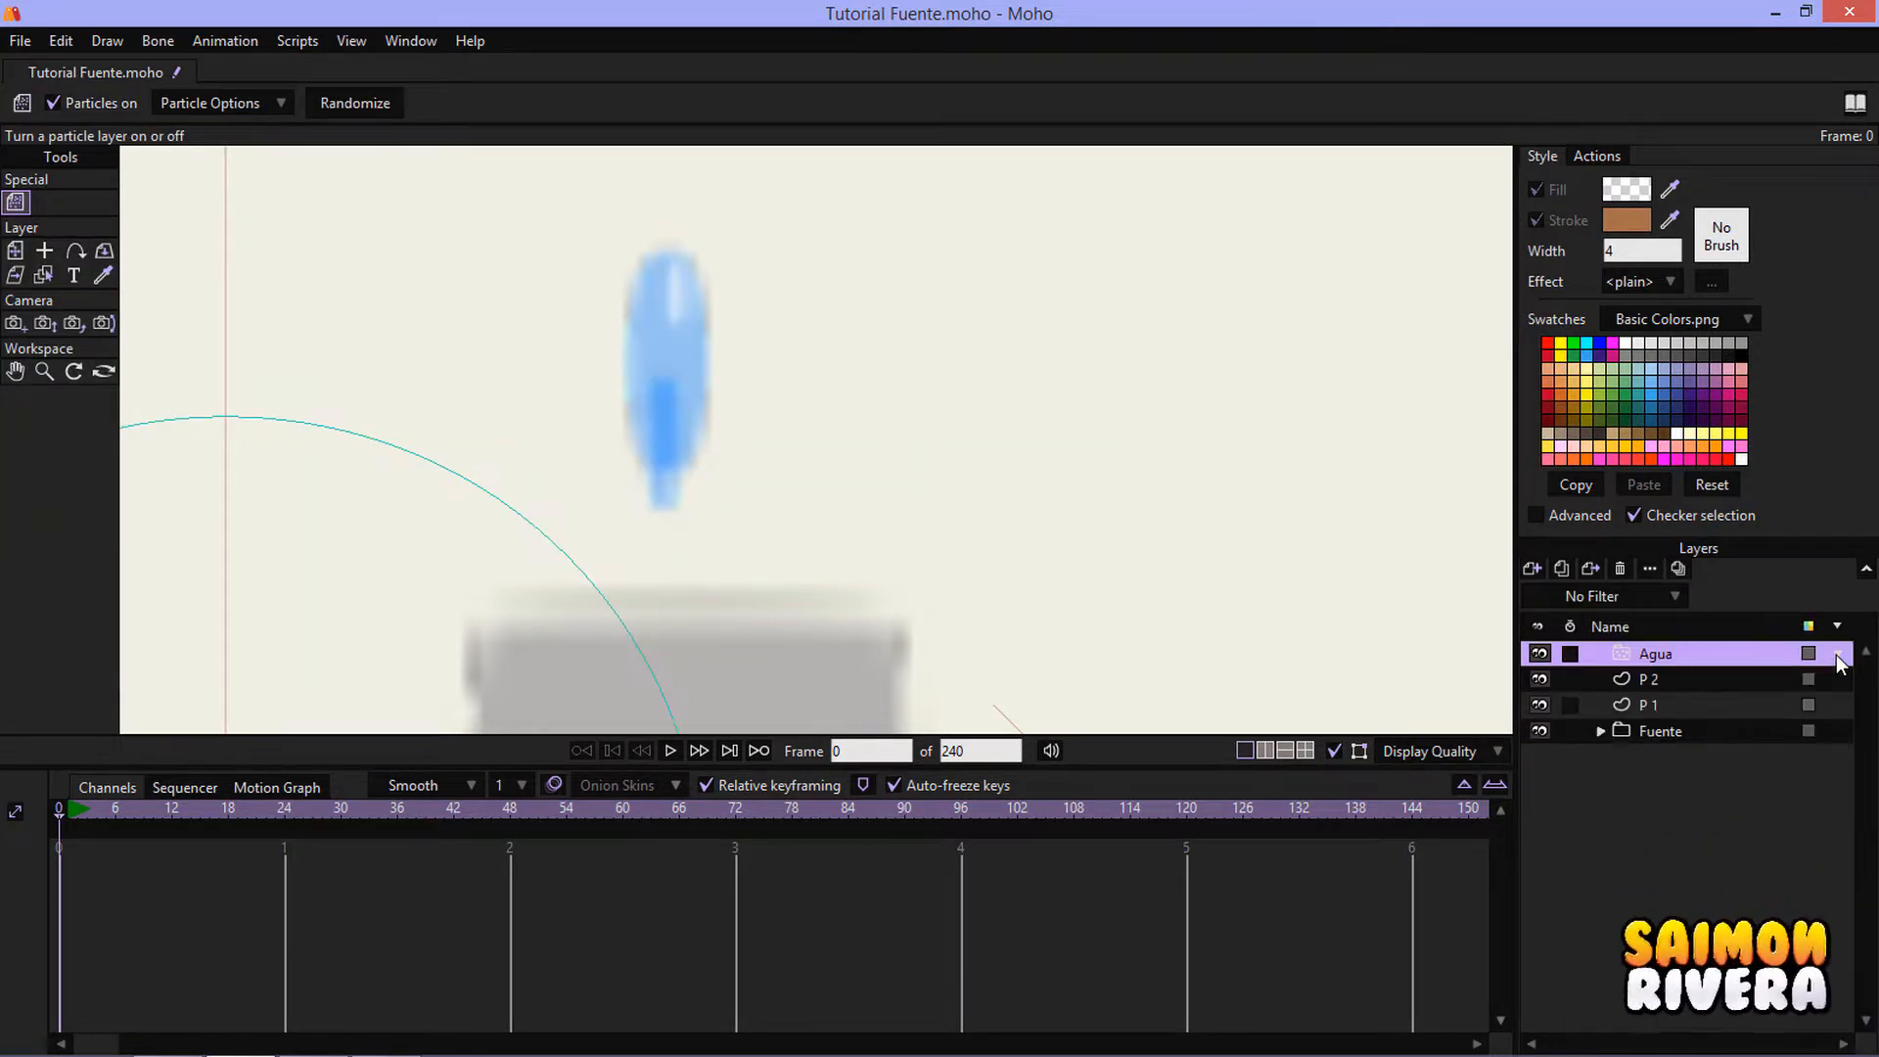
- Move the P 1 and P 2 drop layers into the Agua particle layer and hide the Fuente group
click(1648, 680)
shift+click(1672, 699)
drag(1673, 684, 1605, 653)
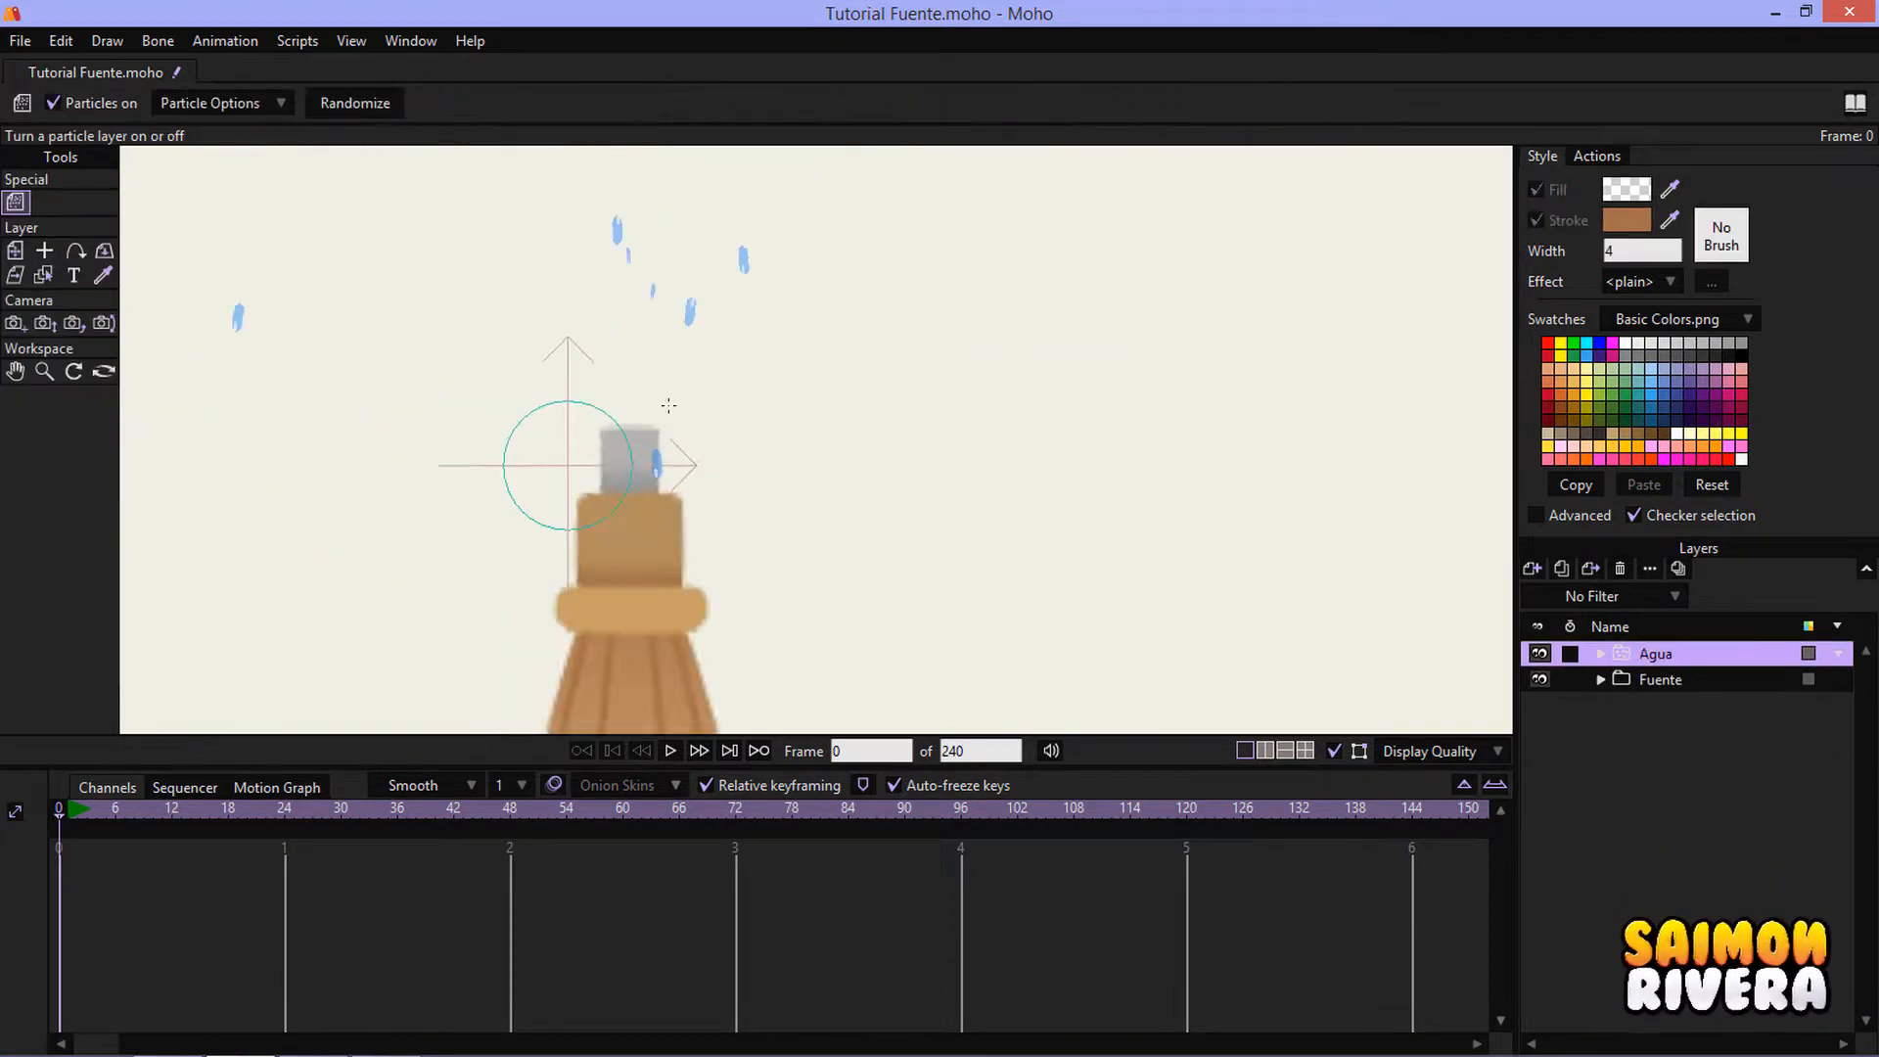
click(1539, 679)
scroll(882, 543, down, 3)
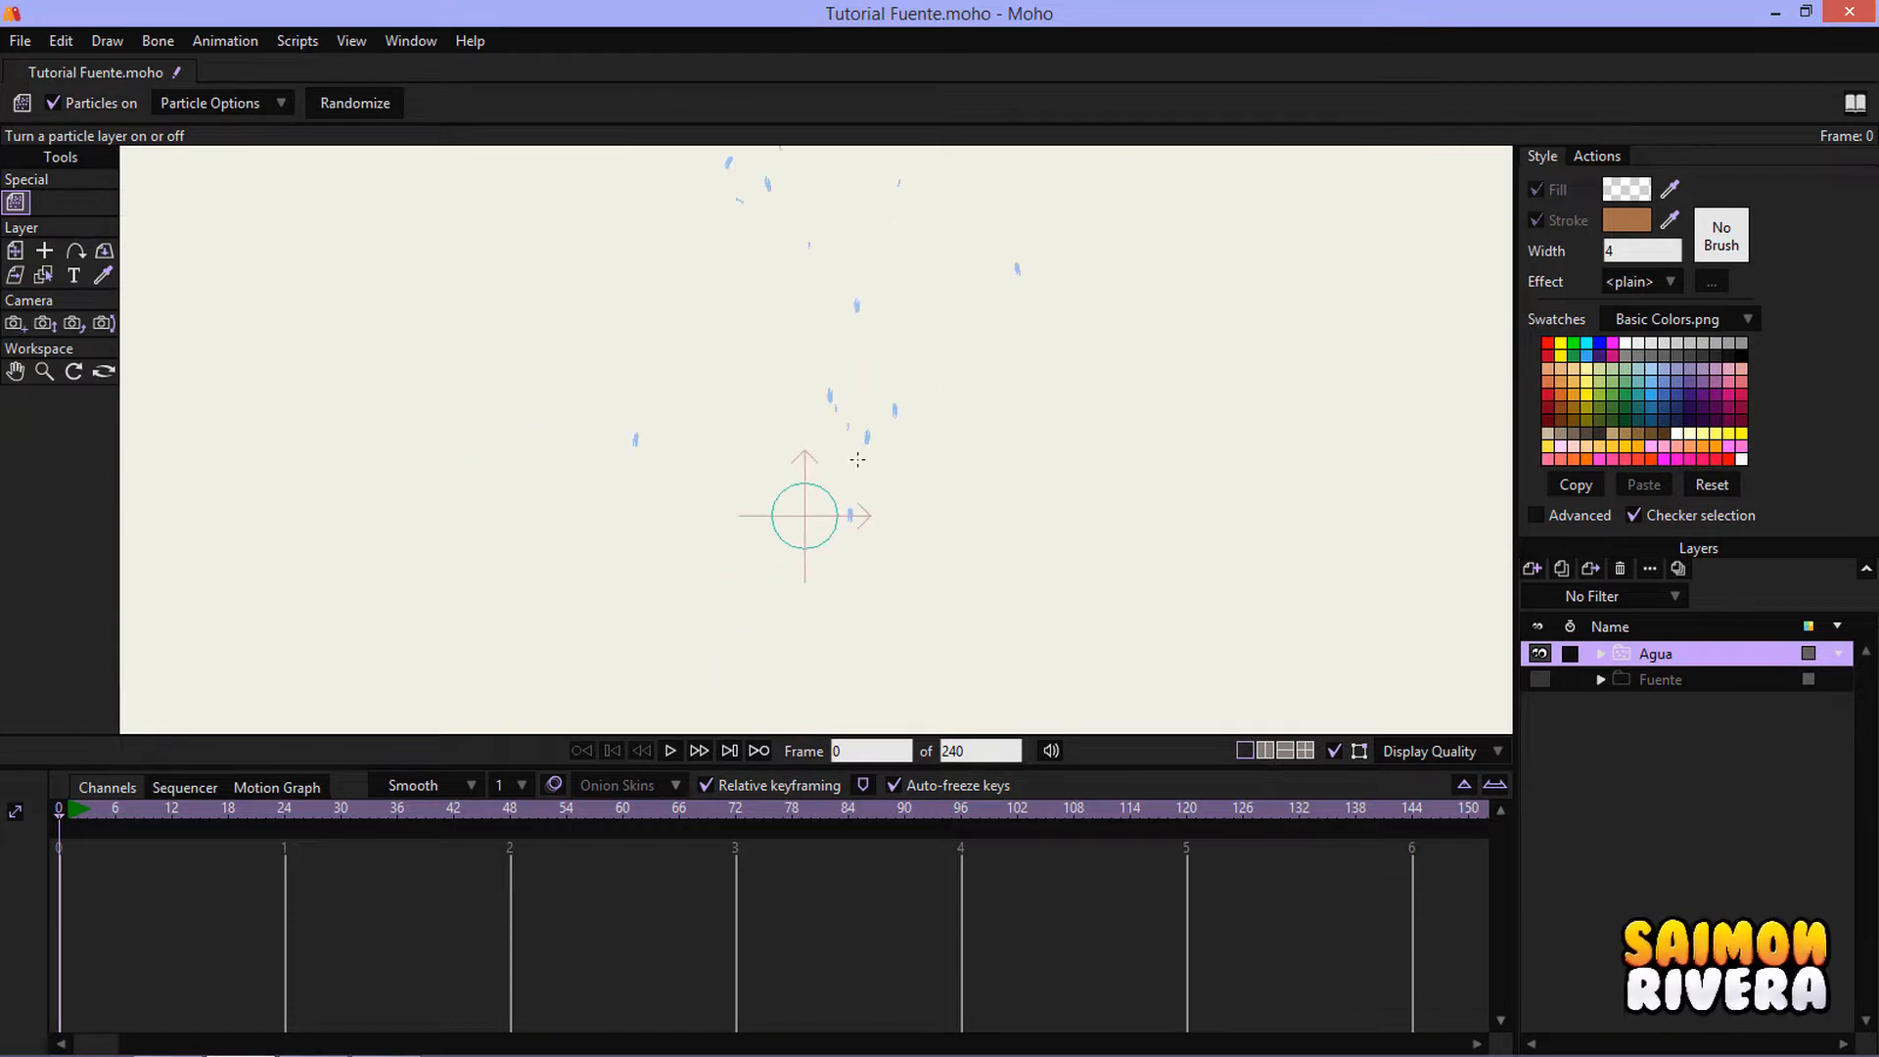
- Play the Agua particle animation from the start and examine how the drops rise and spread
scroll(882, 544, down, 2)
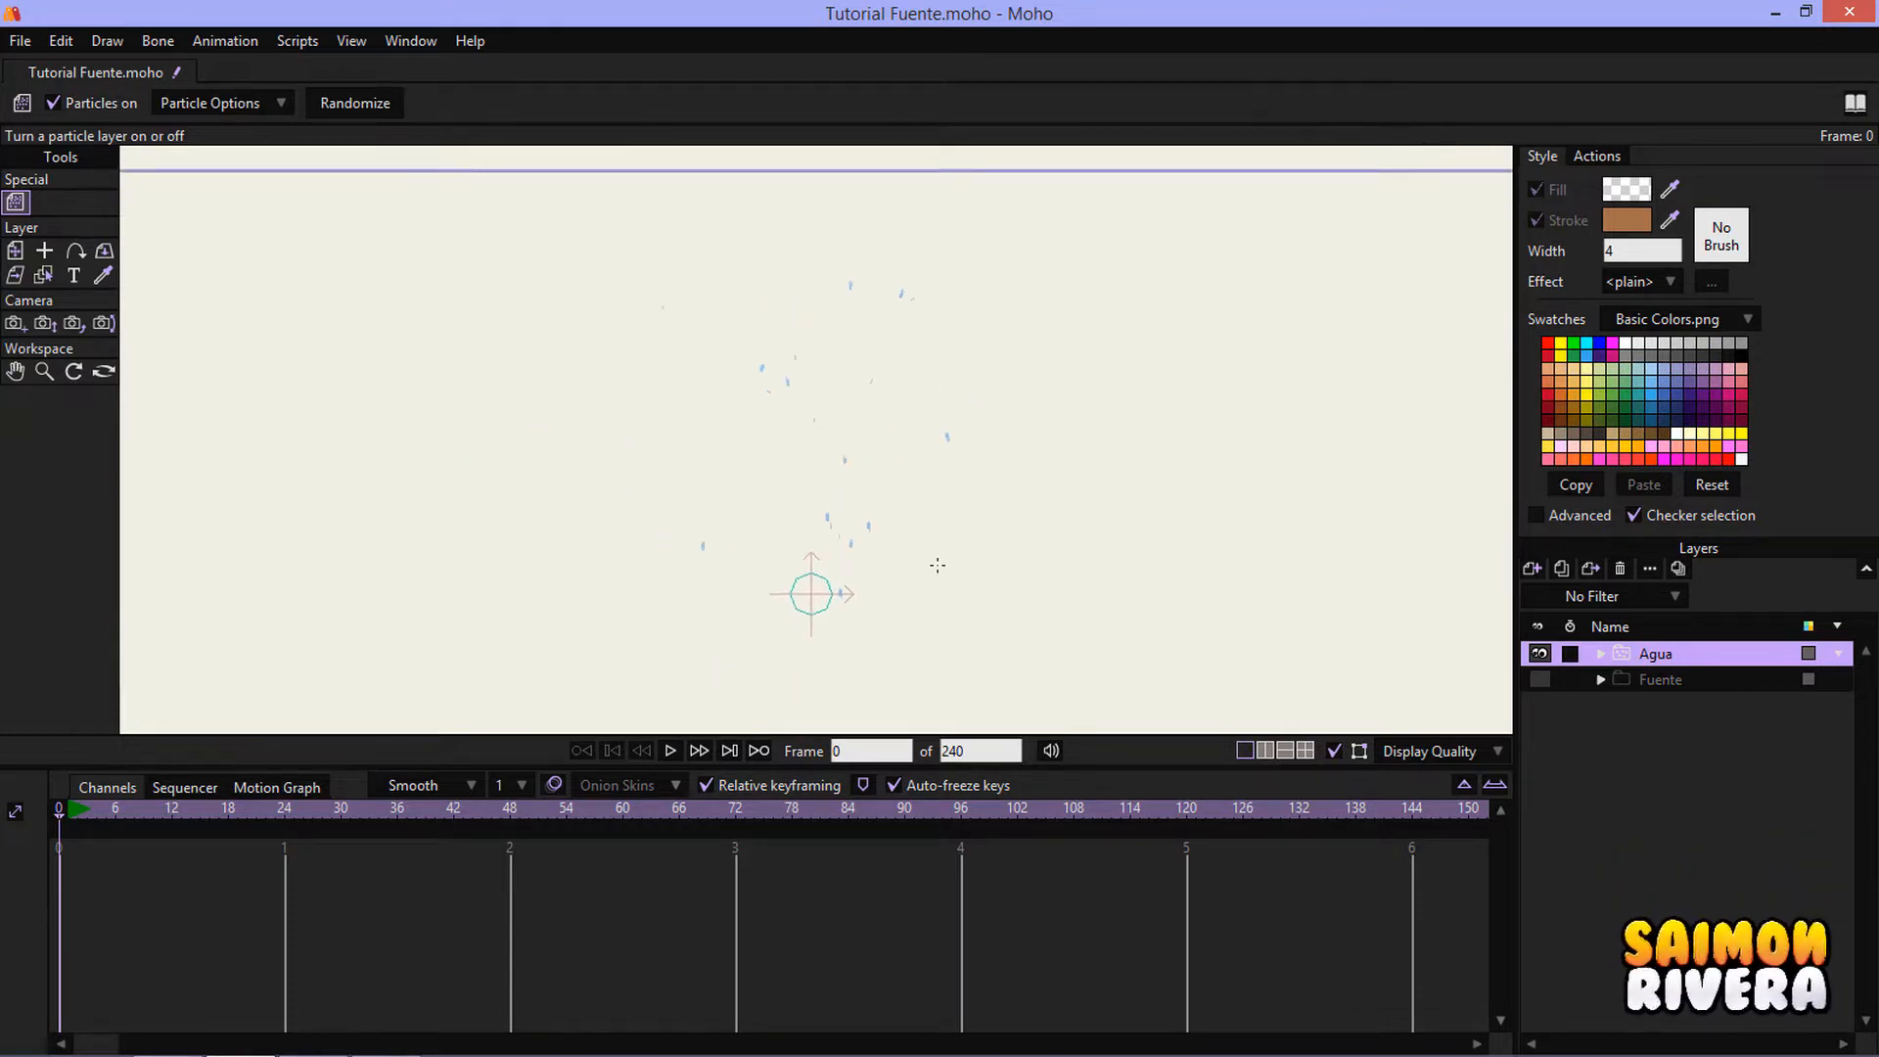
click(669, 749)
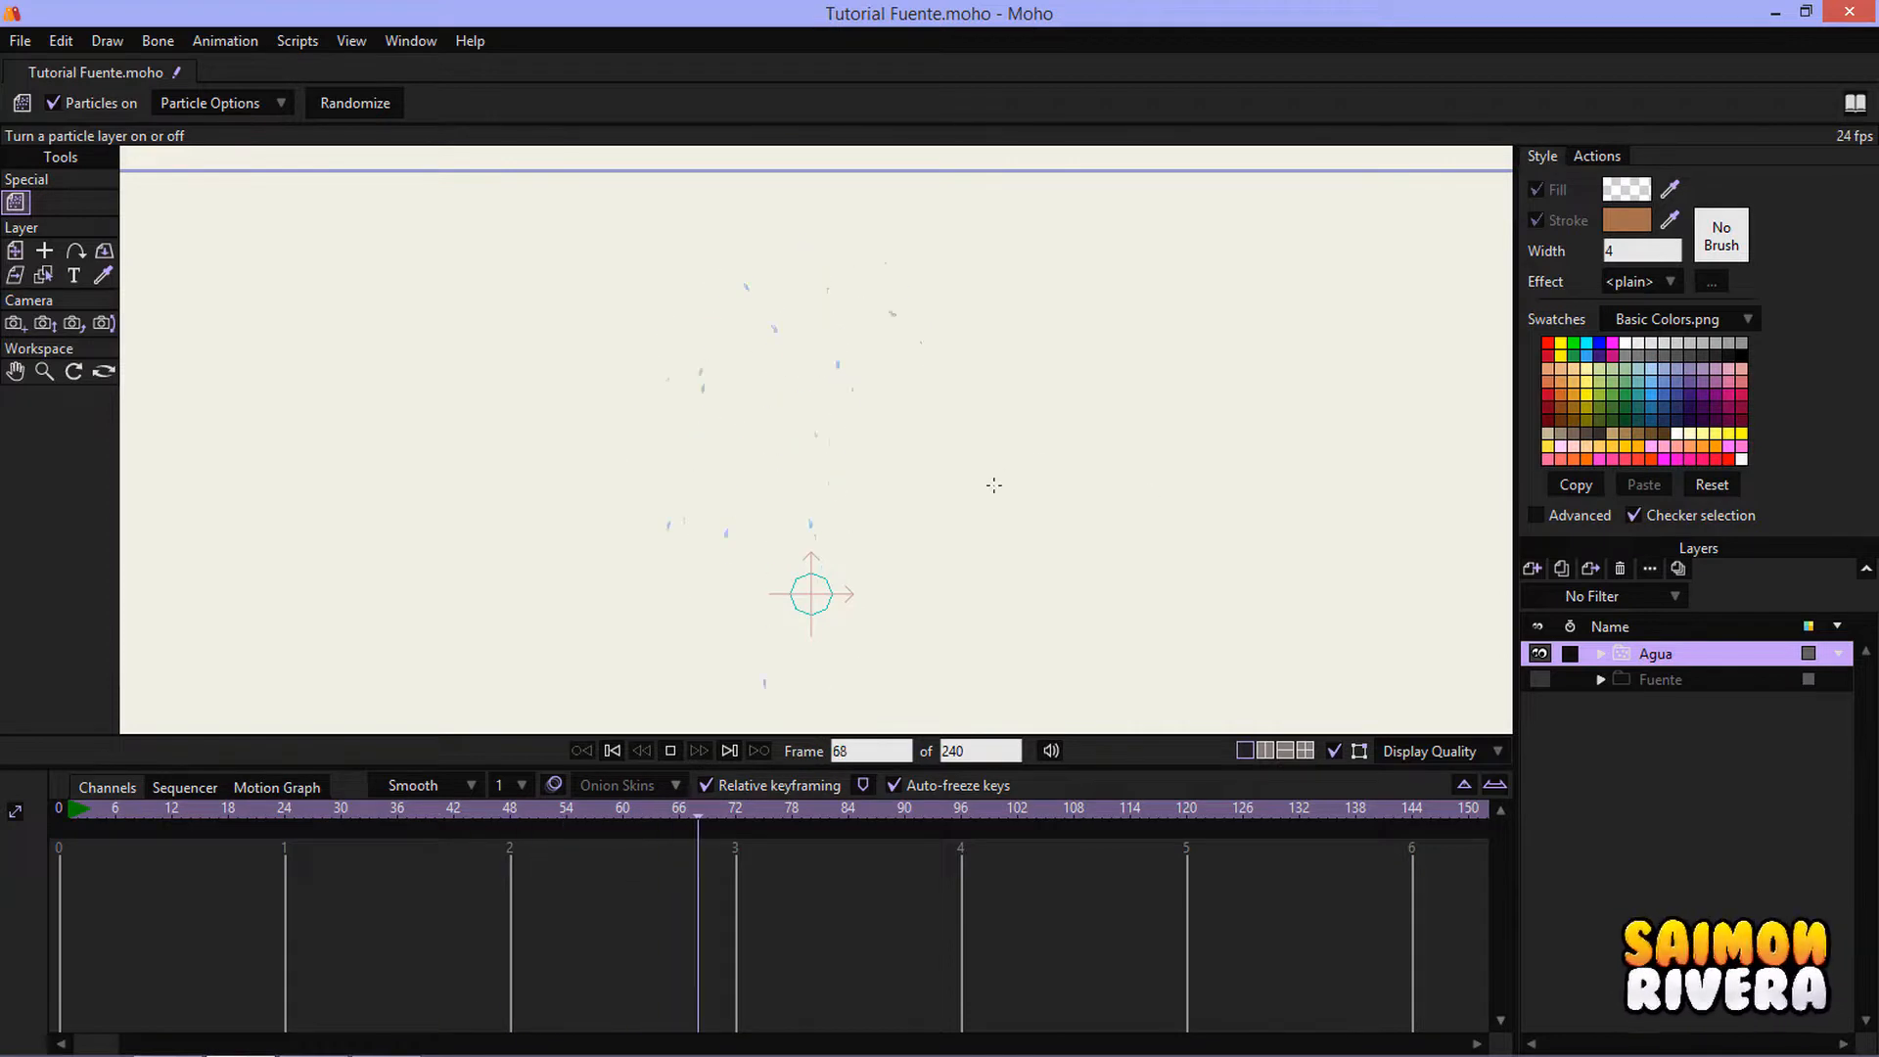
drag(993, 486, 1022, 426)
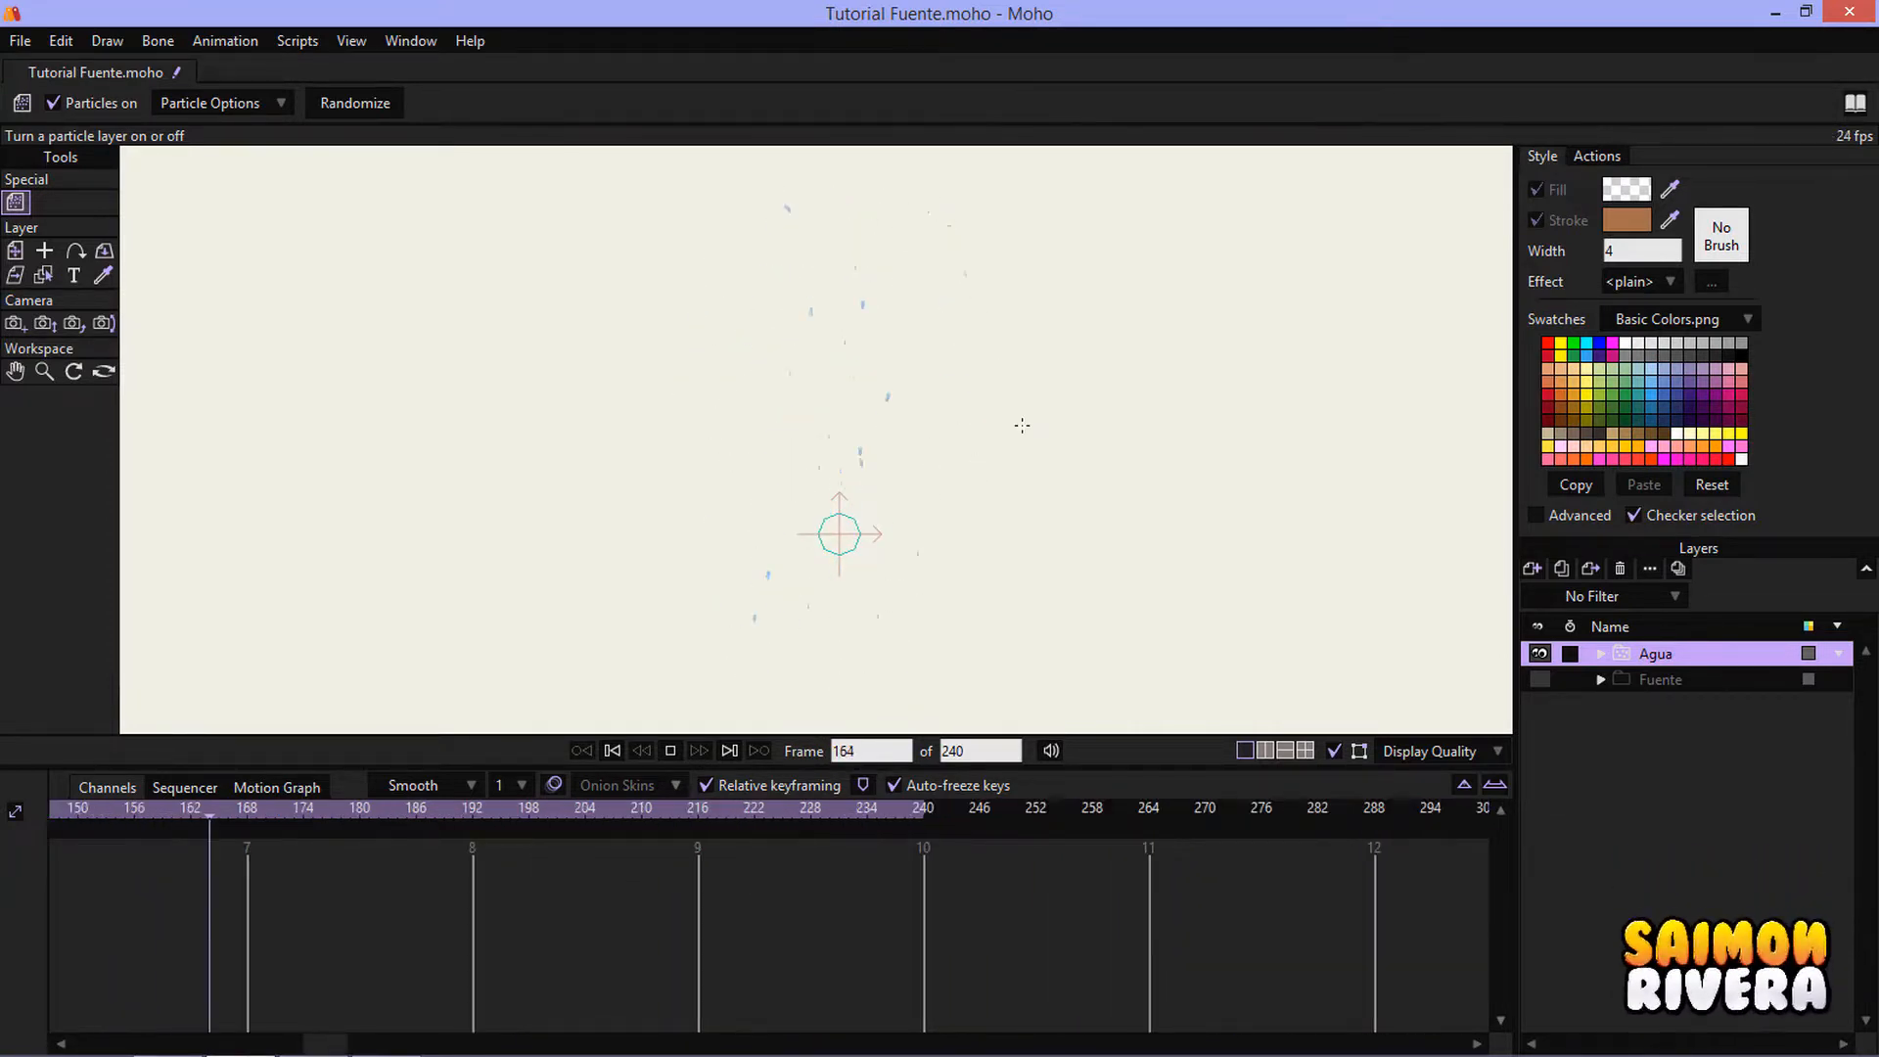
click(670, 750)
click(615, 751)
click(670, 751)
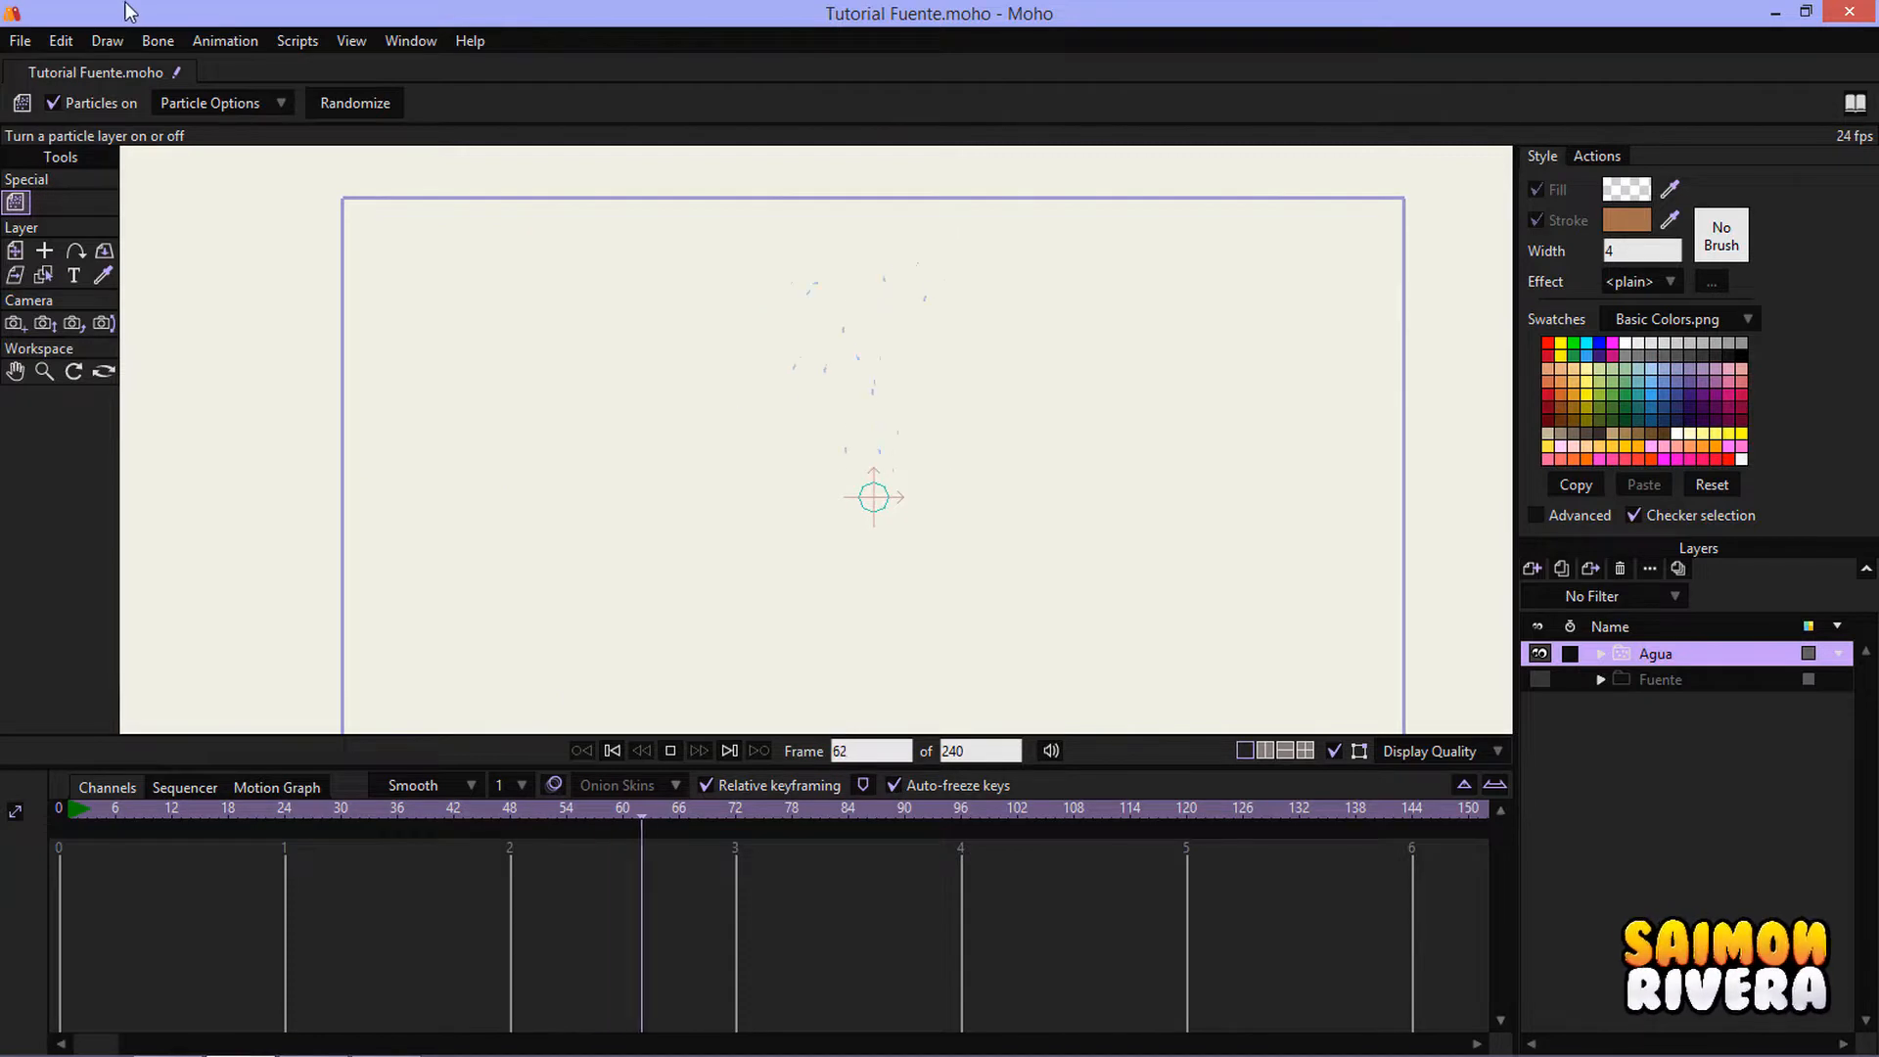
click(210, 102)
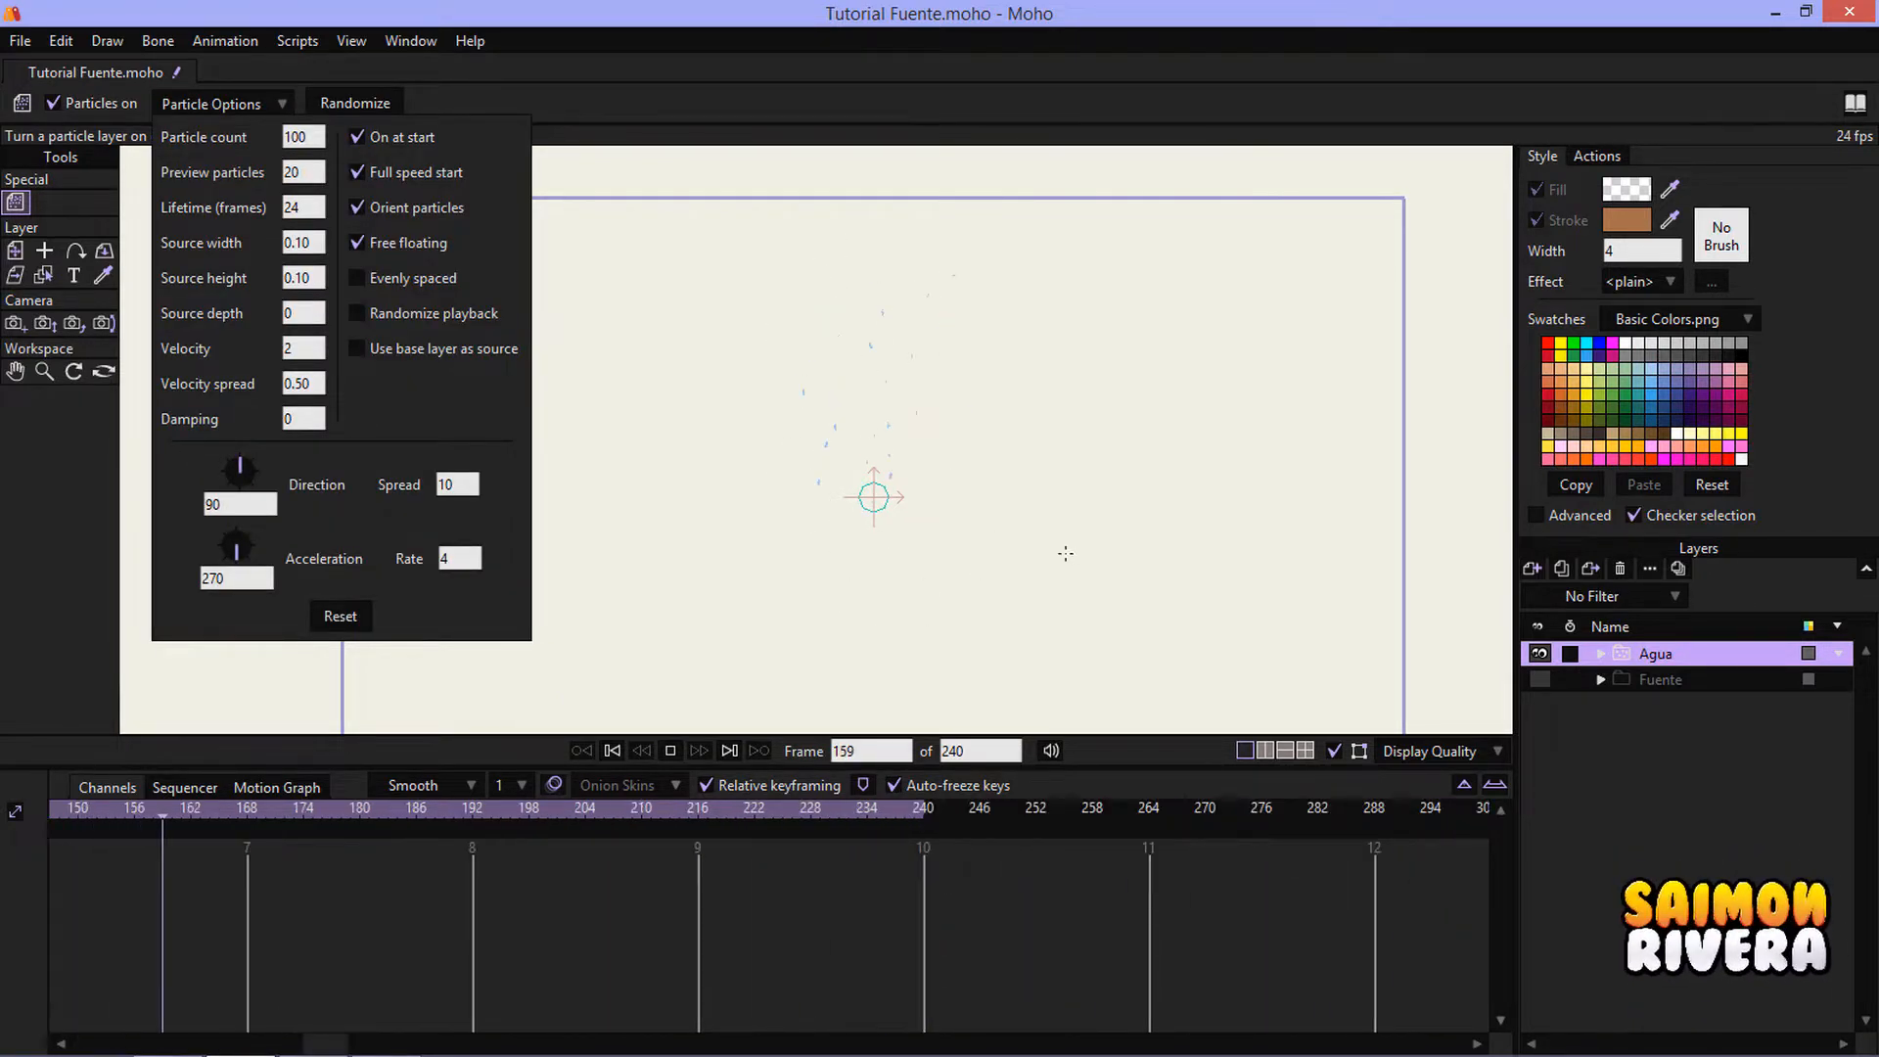
click(681, 747)
click(623, 753)
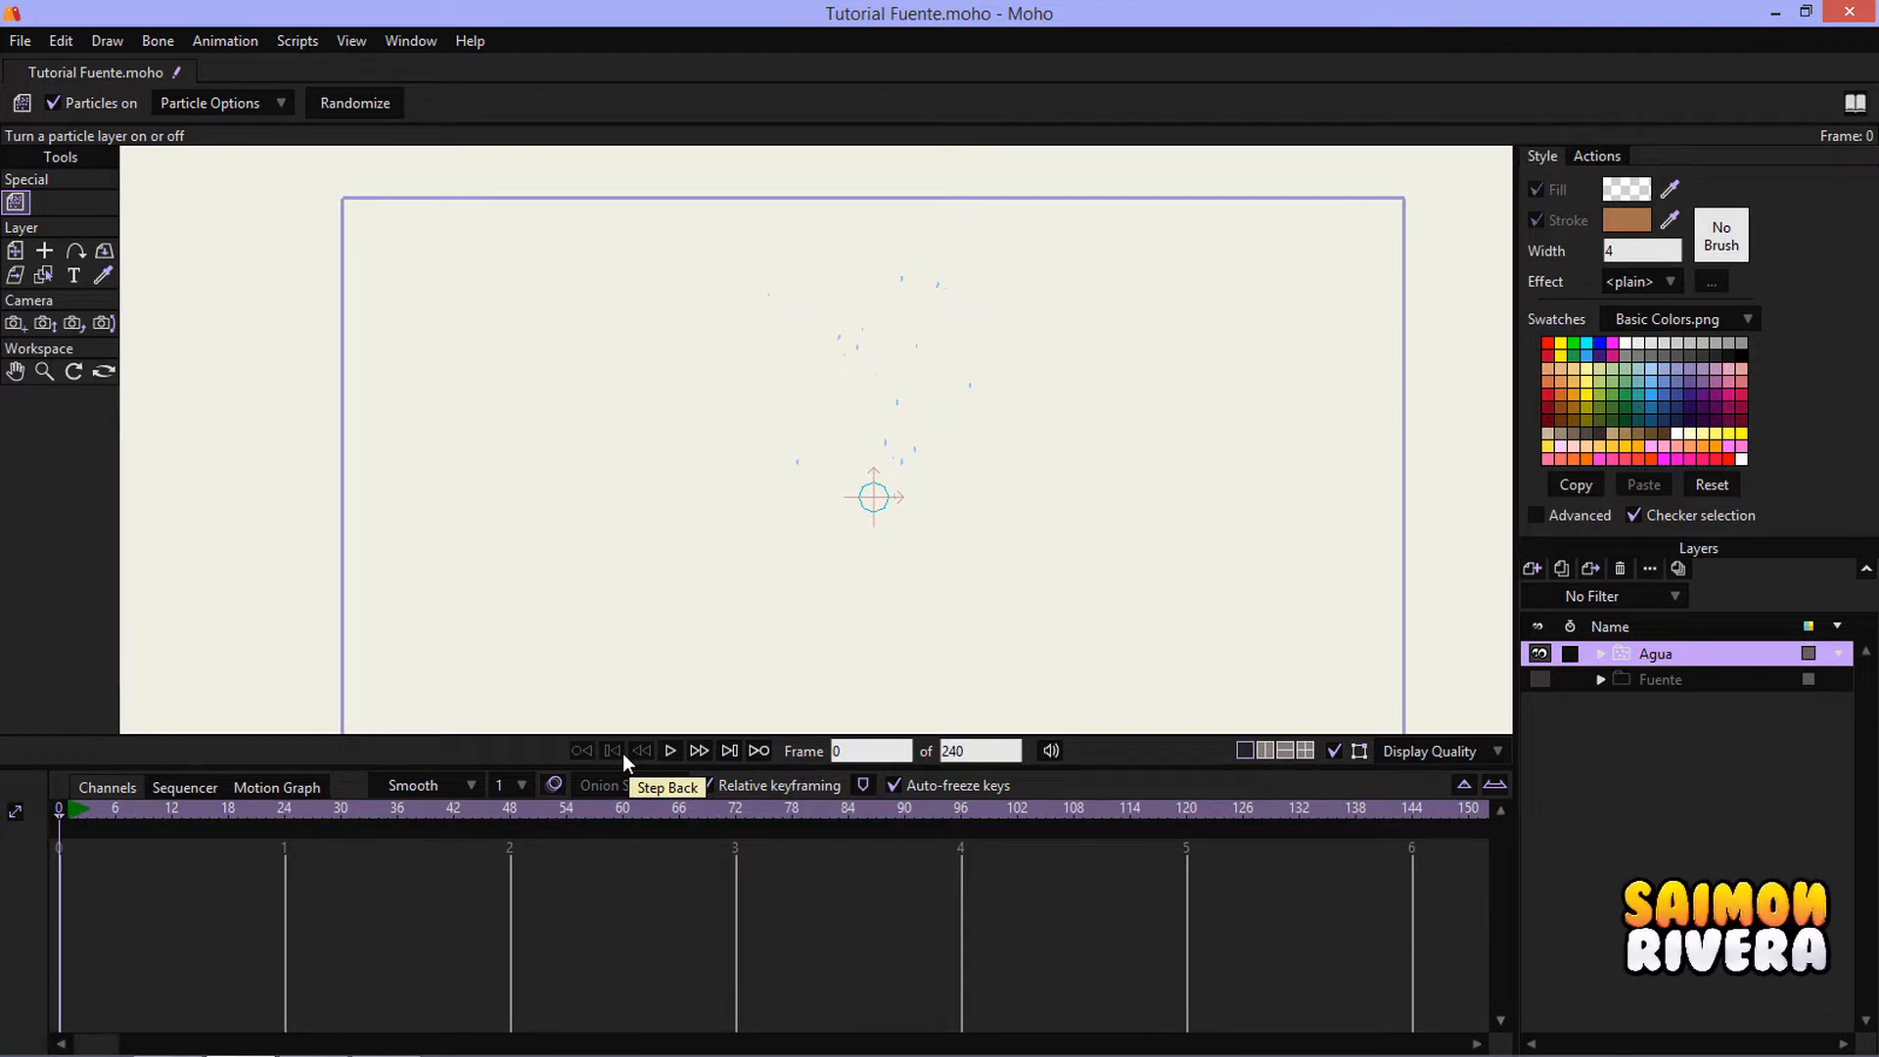
drag(1017, 531, 917, 416)
scroll(810, 382, up, 6)
click(670, 752)
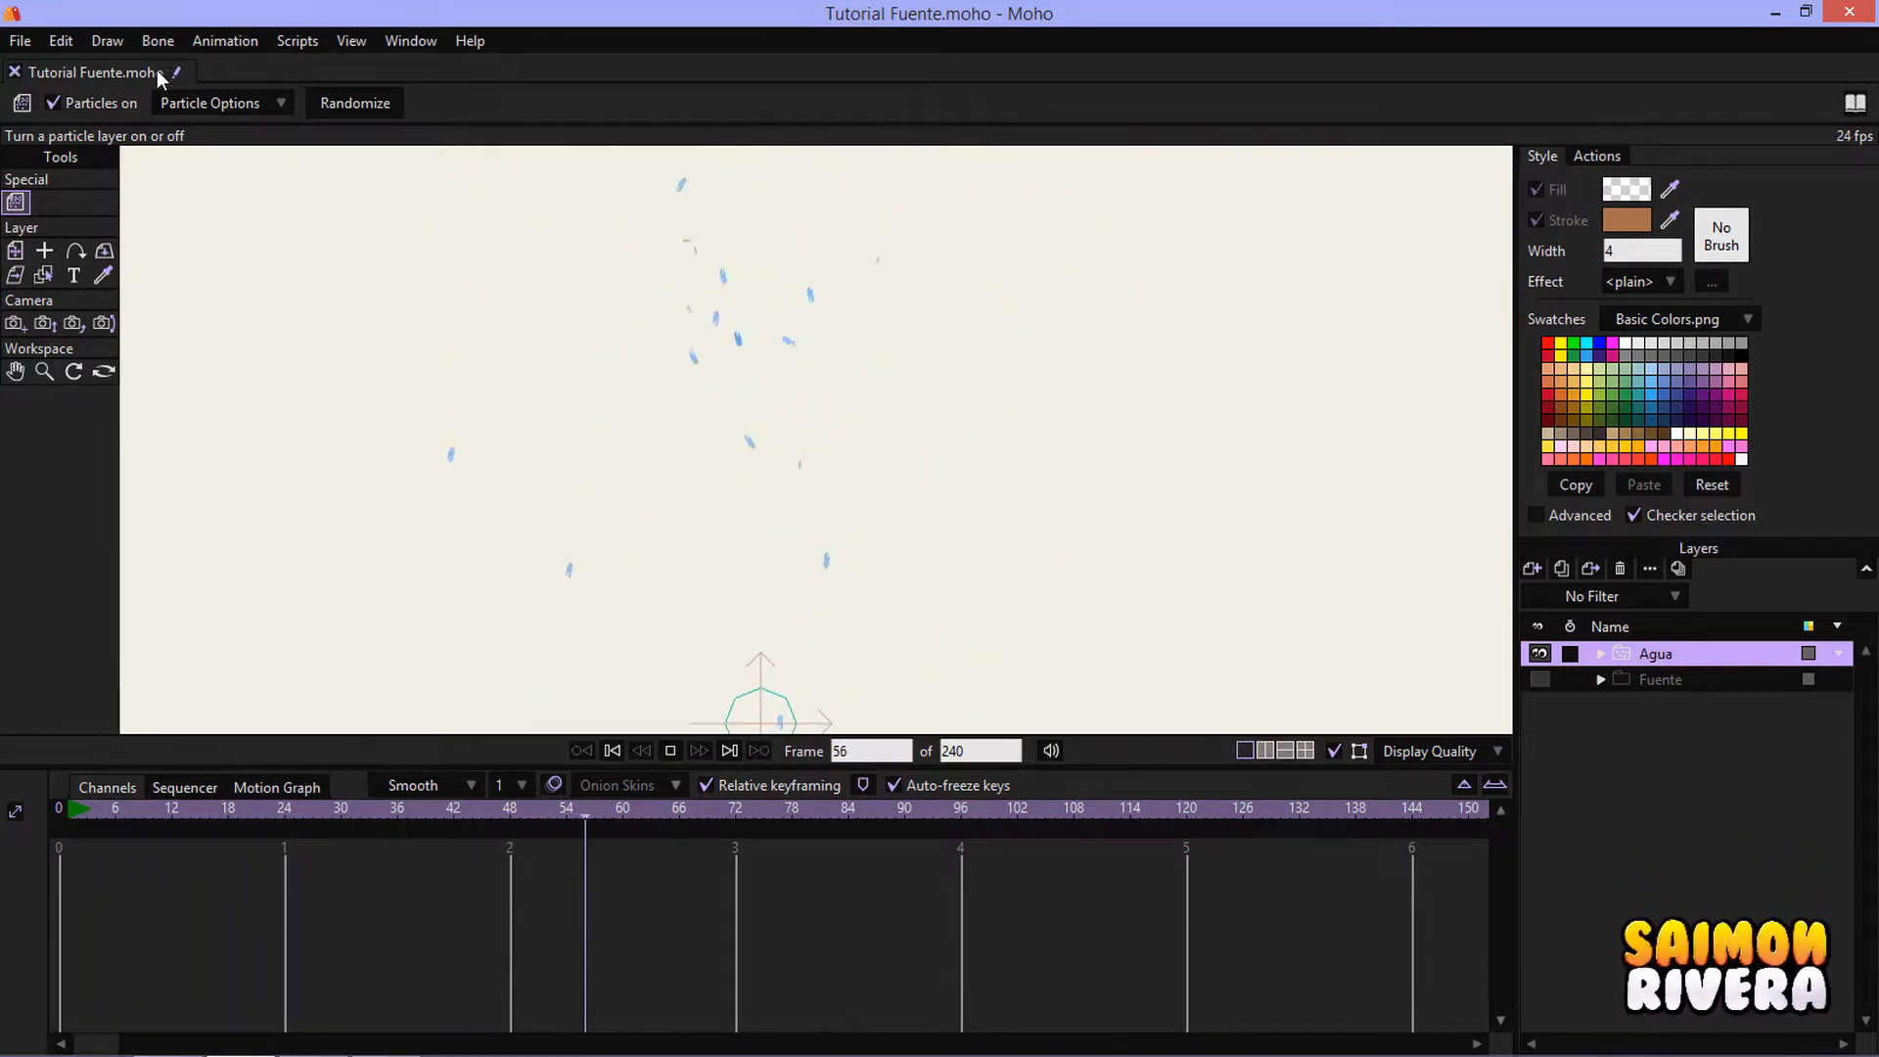
- Set the Agua particle layer's source width and source height to 0 so the water emits from a single point
click(204, 100)
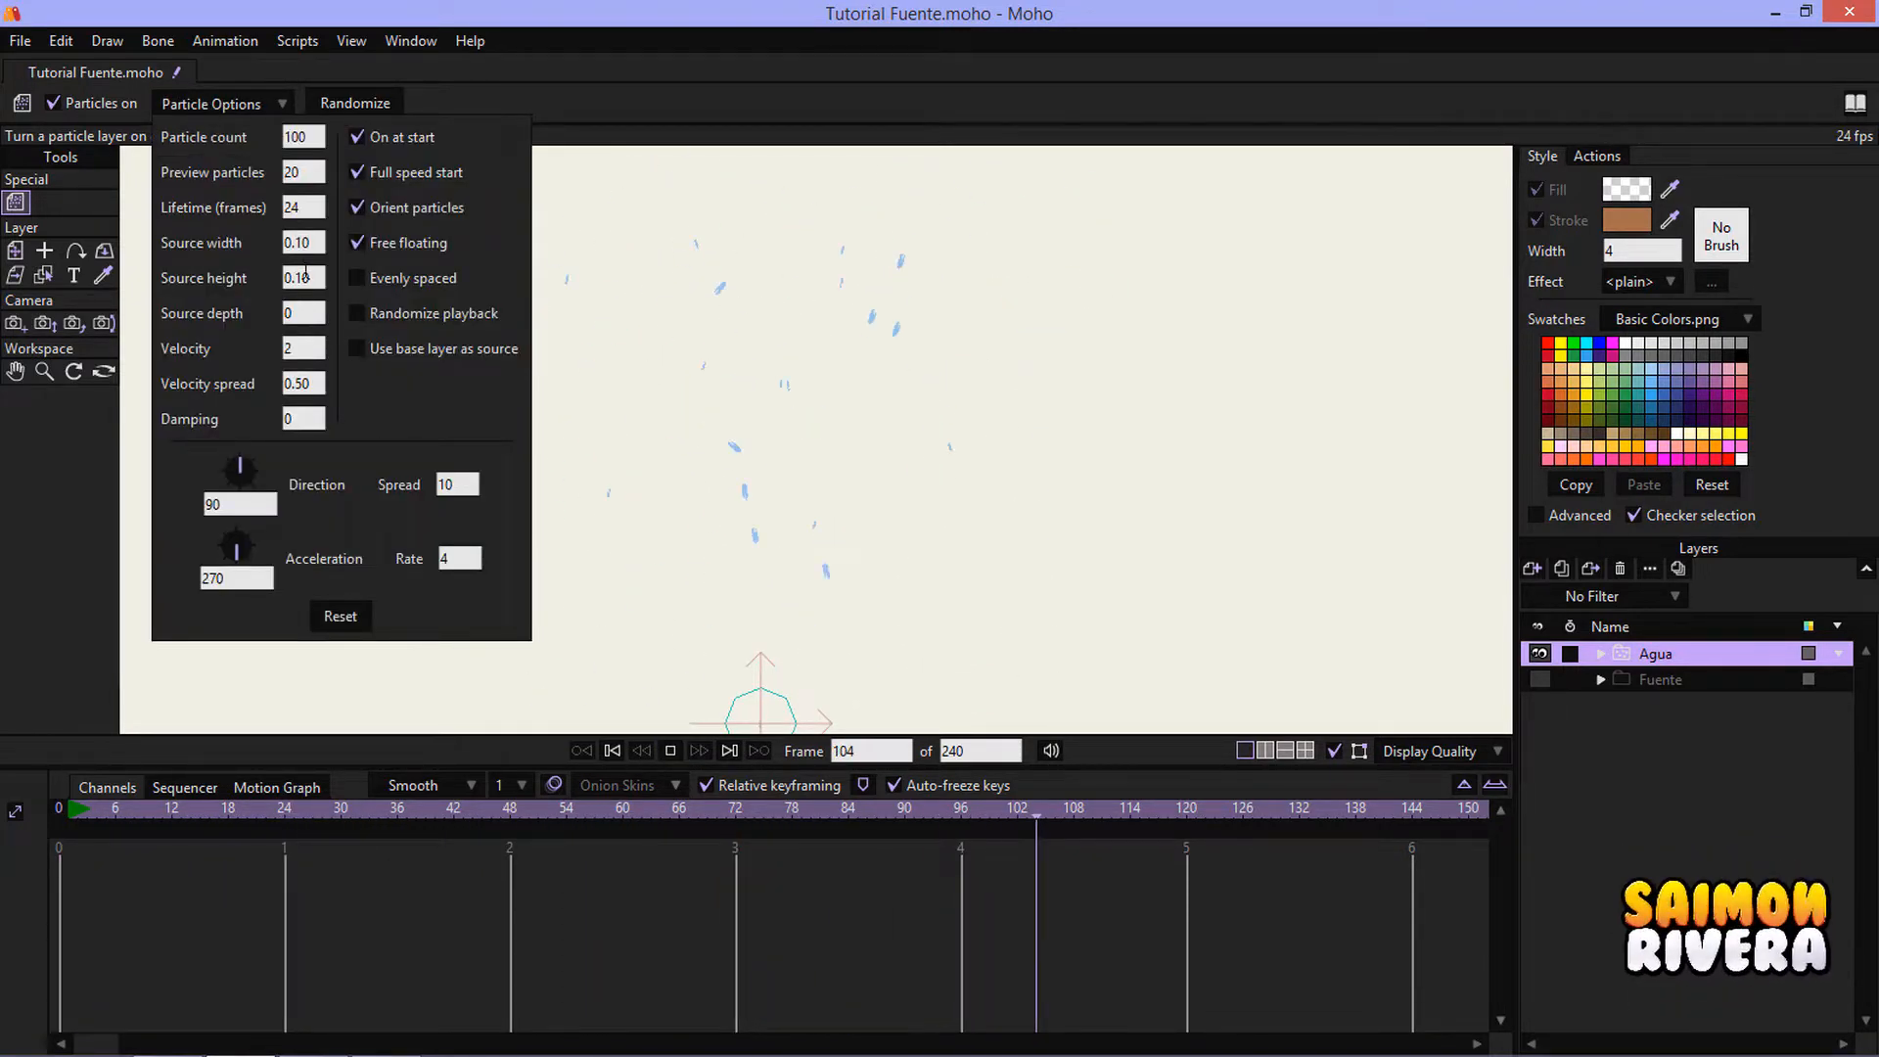
click(284, 246)
text(0)
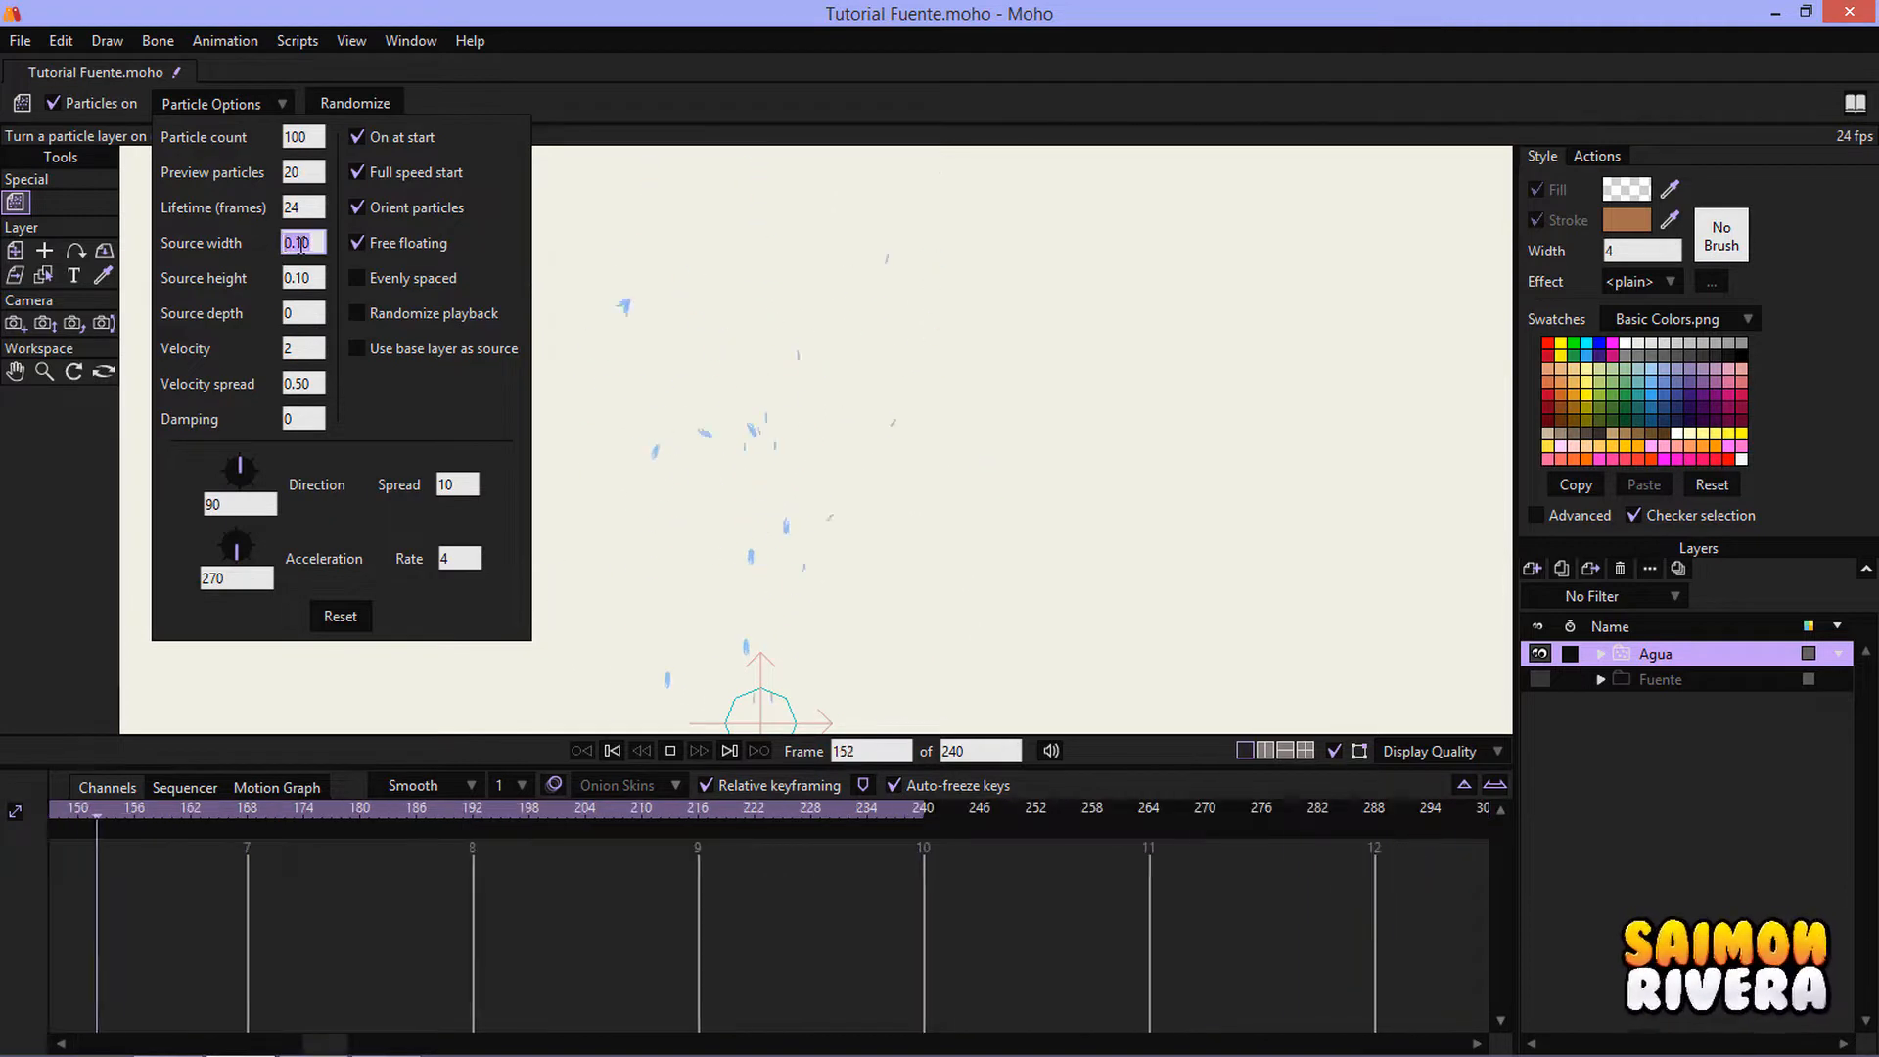
click(304, 278)
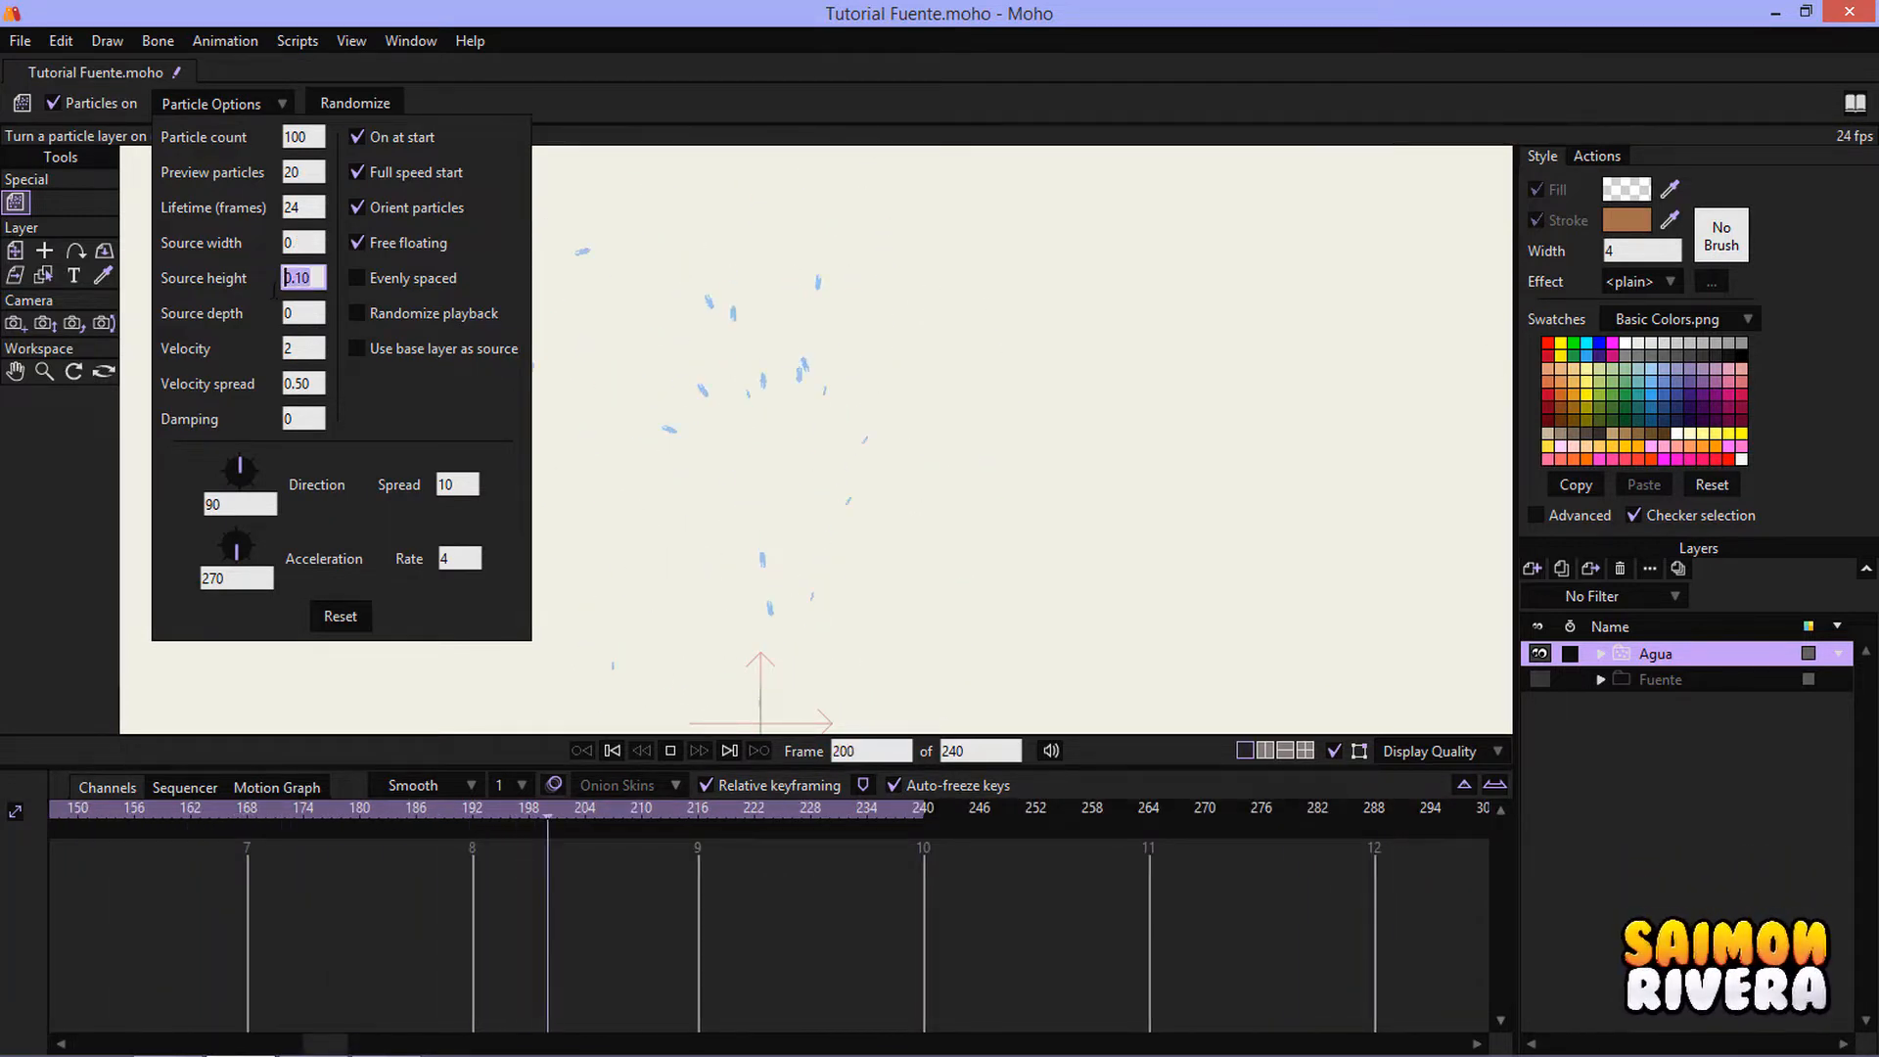
text(0)
click(709, 400)
scroll(709, 399, down, 7)
drag(708, 399, 773, 382)
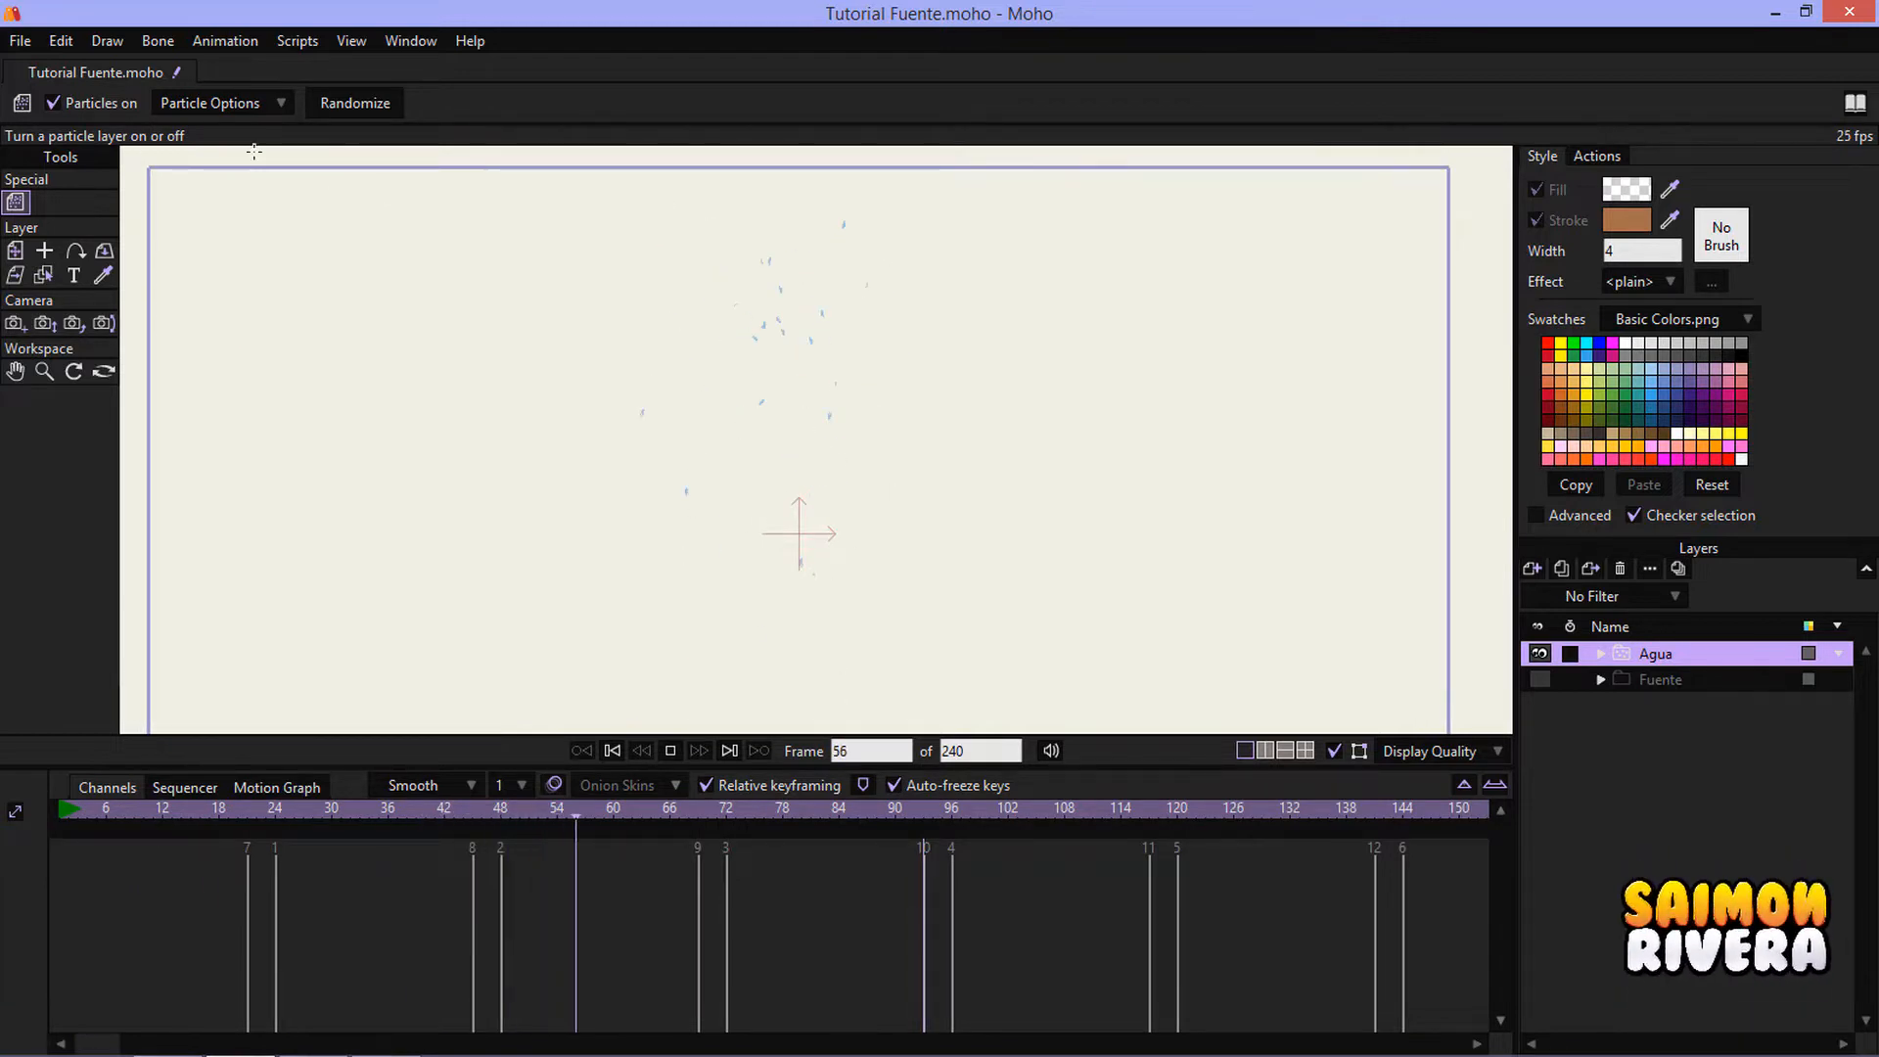
- Narrow the water jet by setting the particle direction spread to 7
click(240, 105)
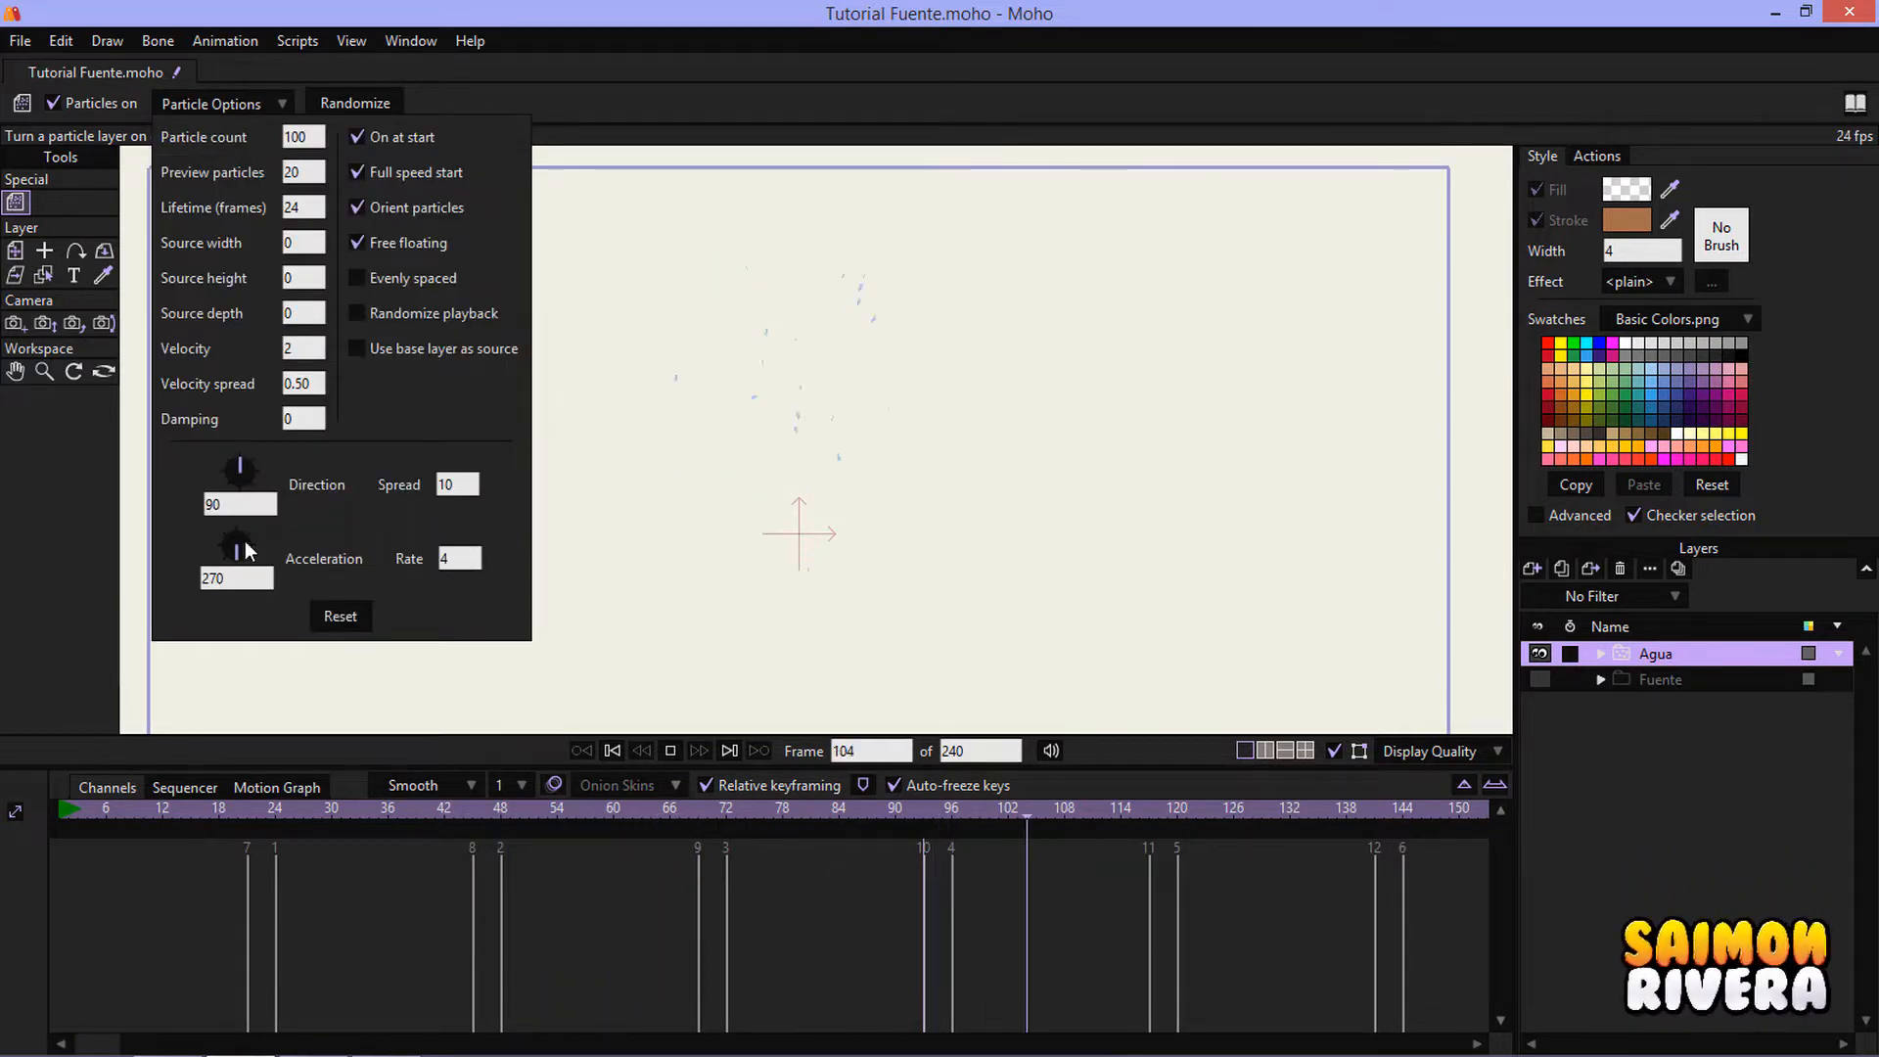
drag(233, 505, 186, 508)
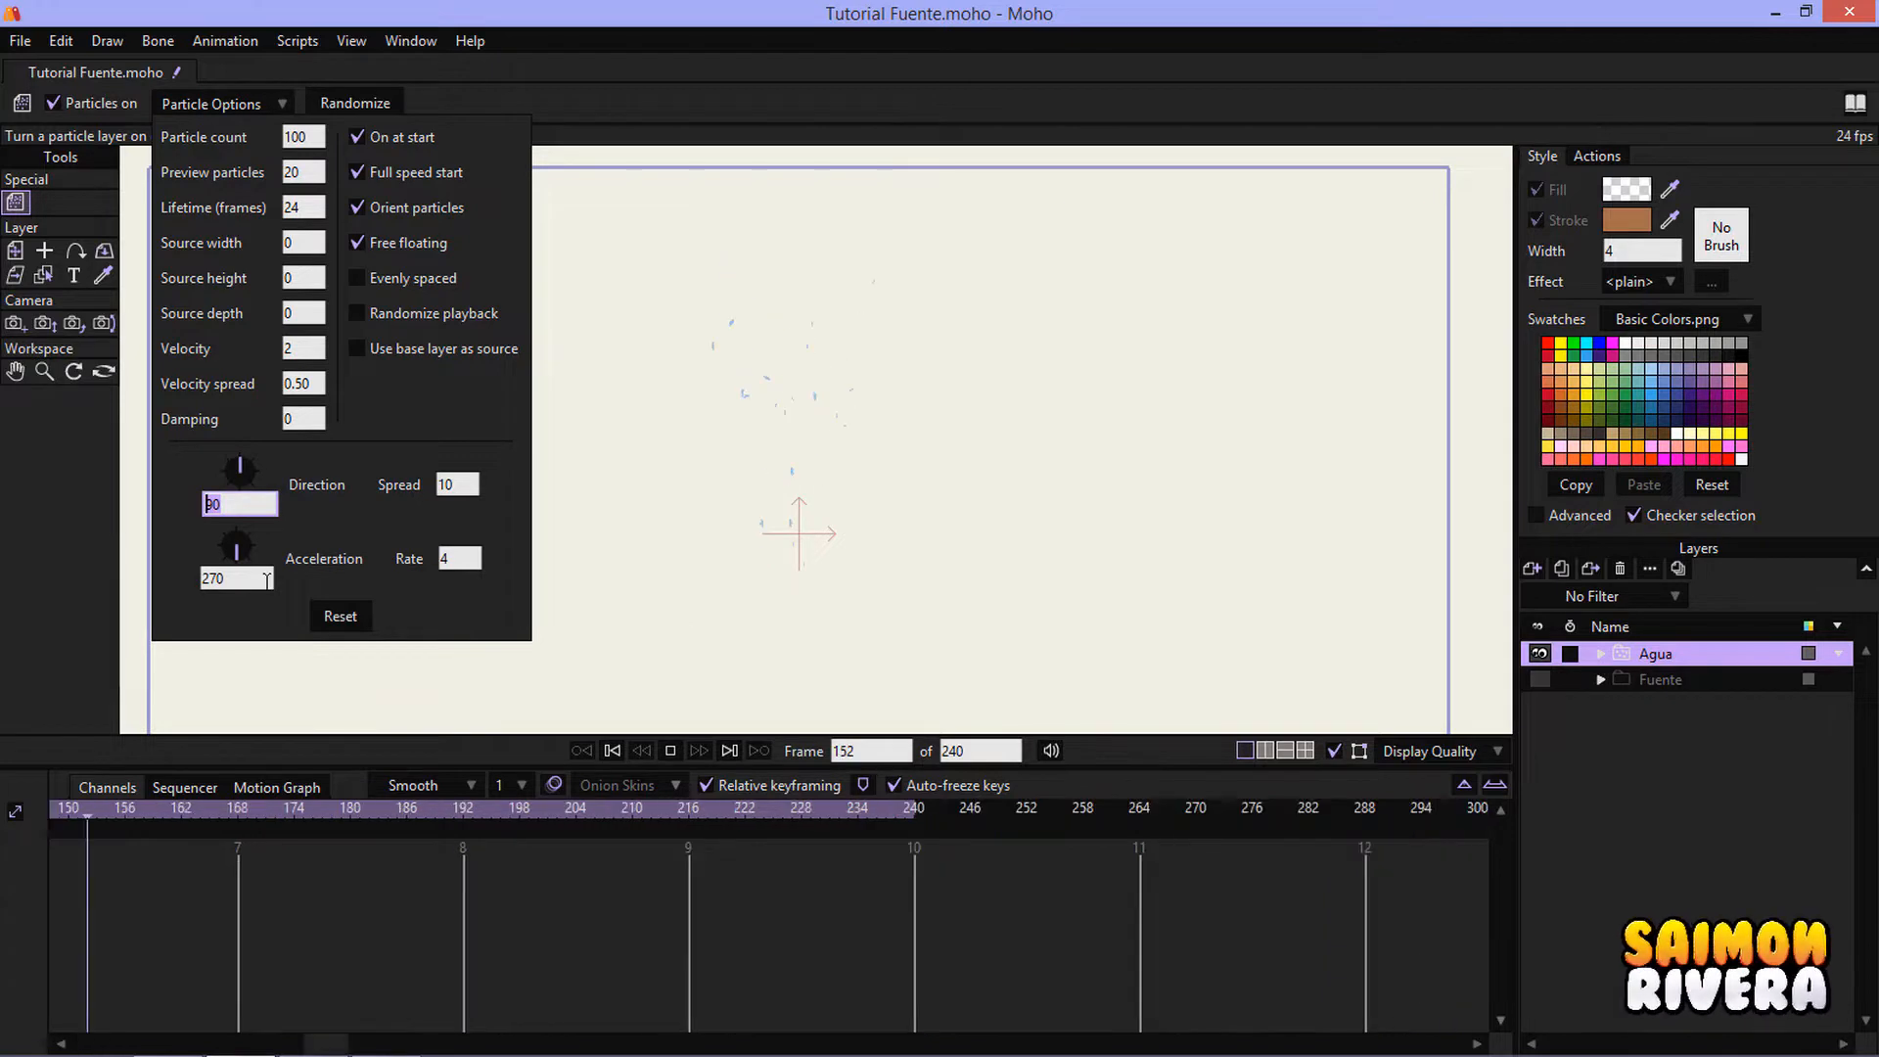
click(453, 487)
scroll(448, 489, down, 20)
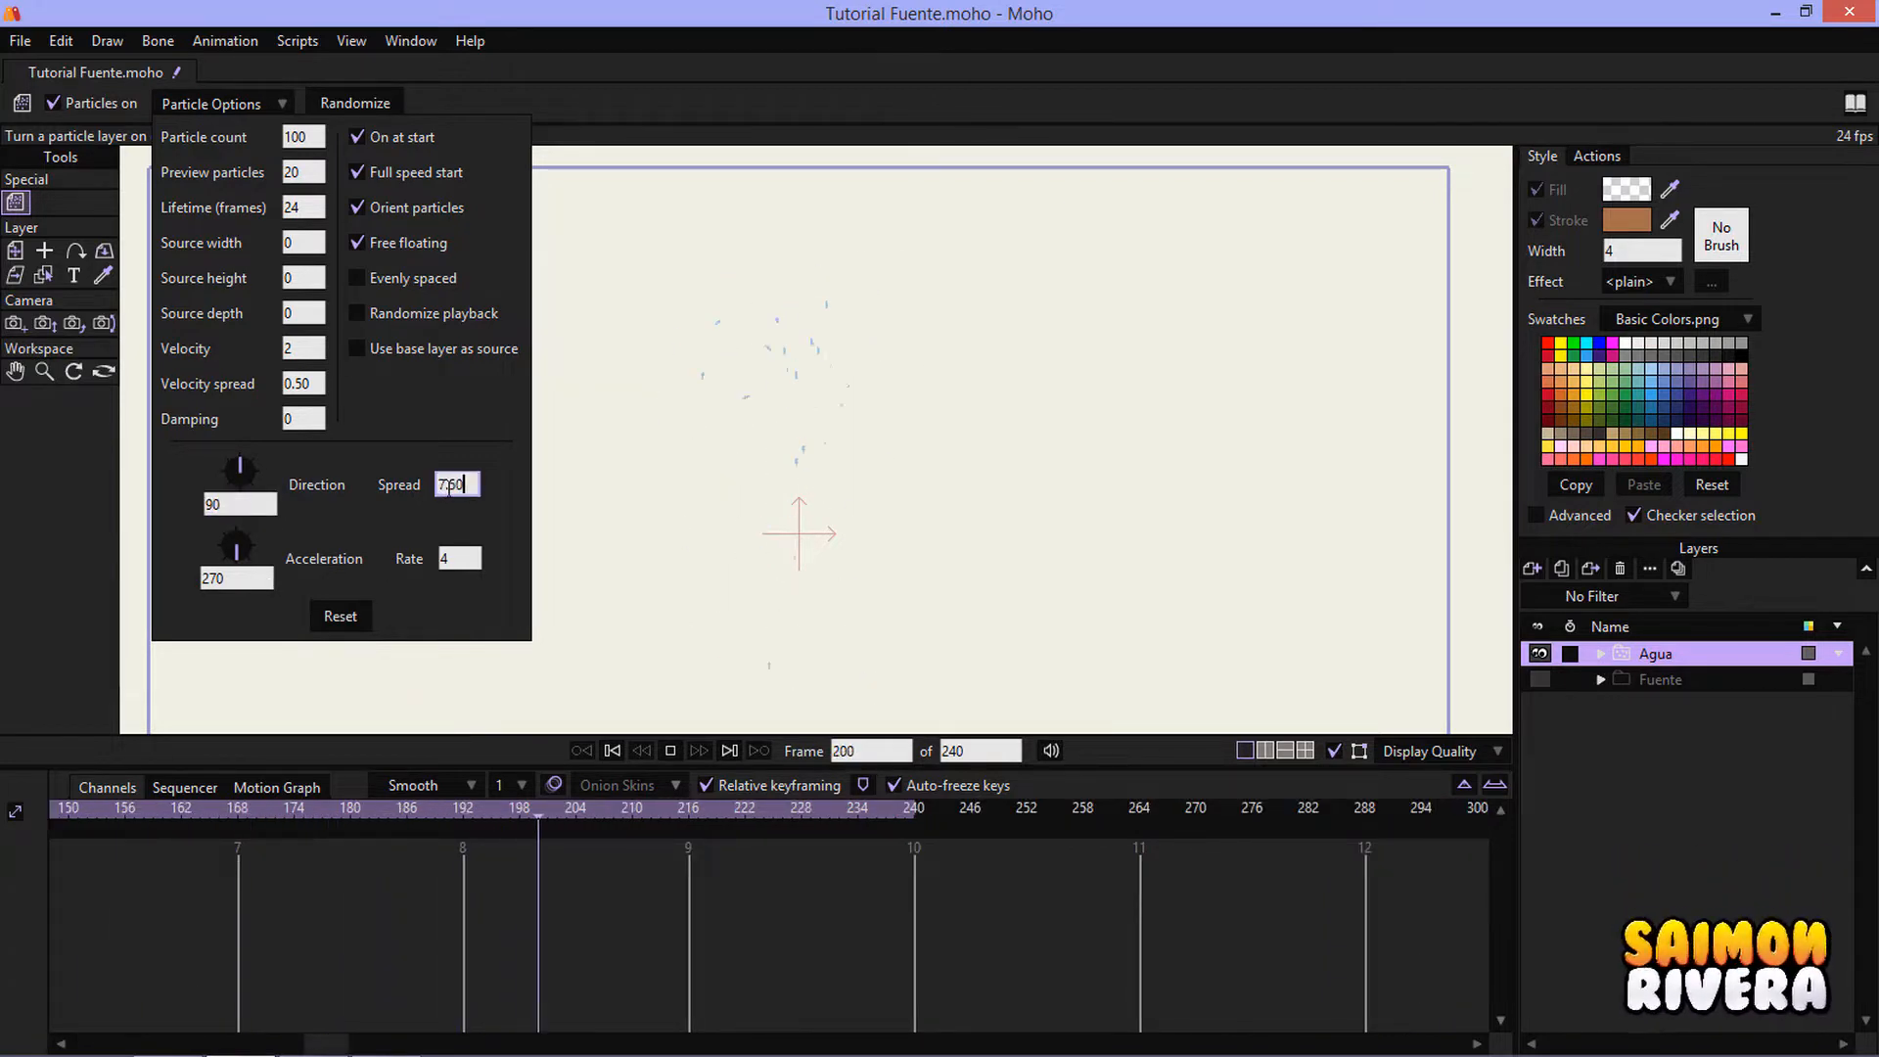
scroll(448, 490, down, 20)
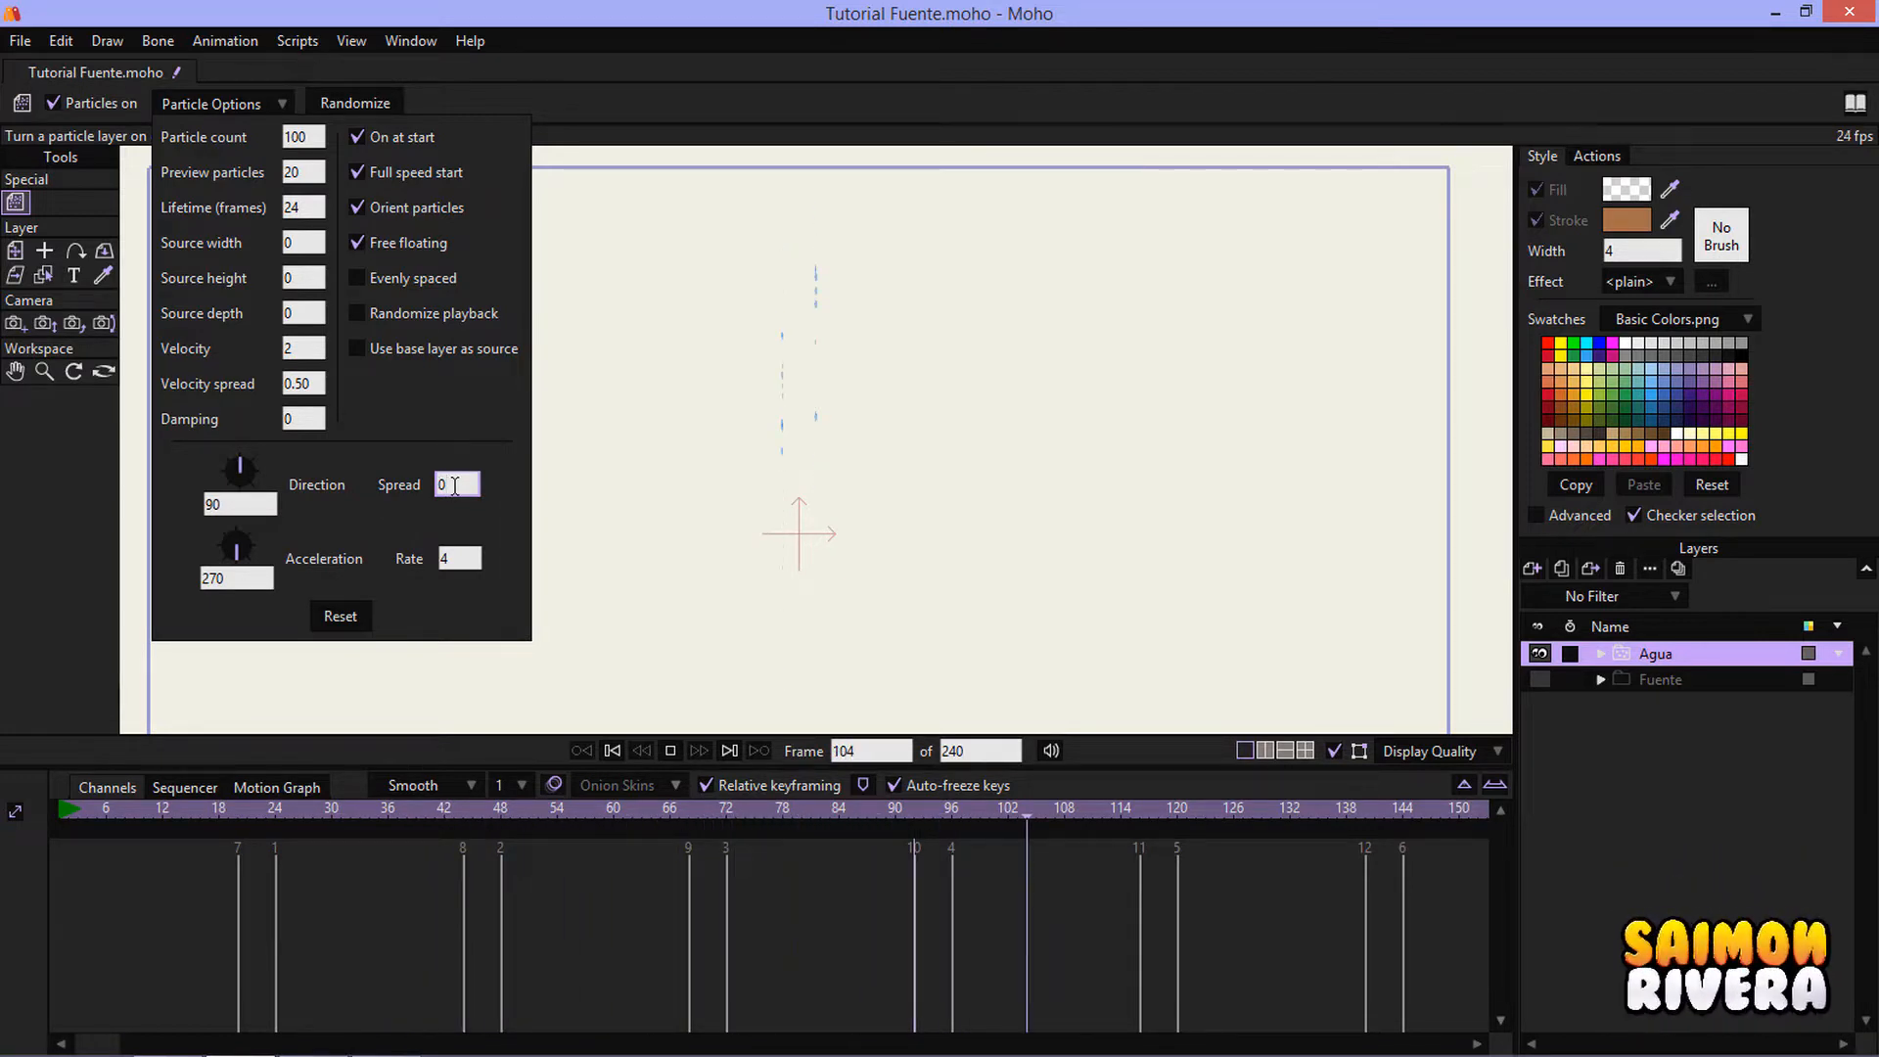
text(2.25)
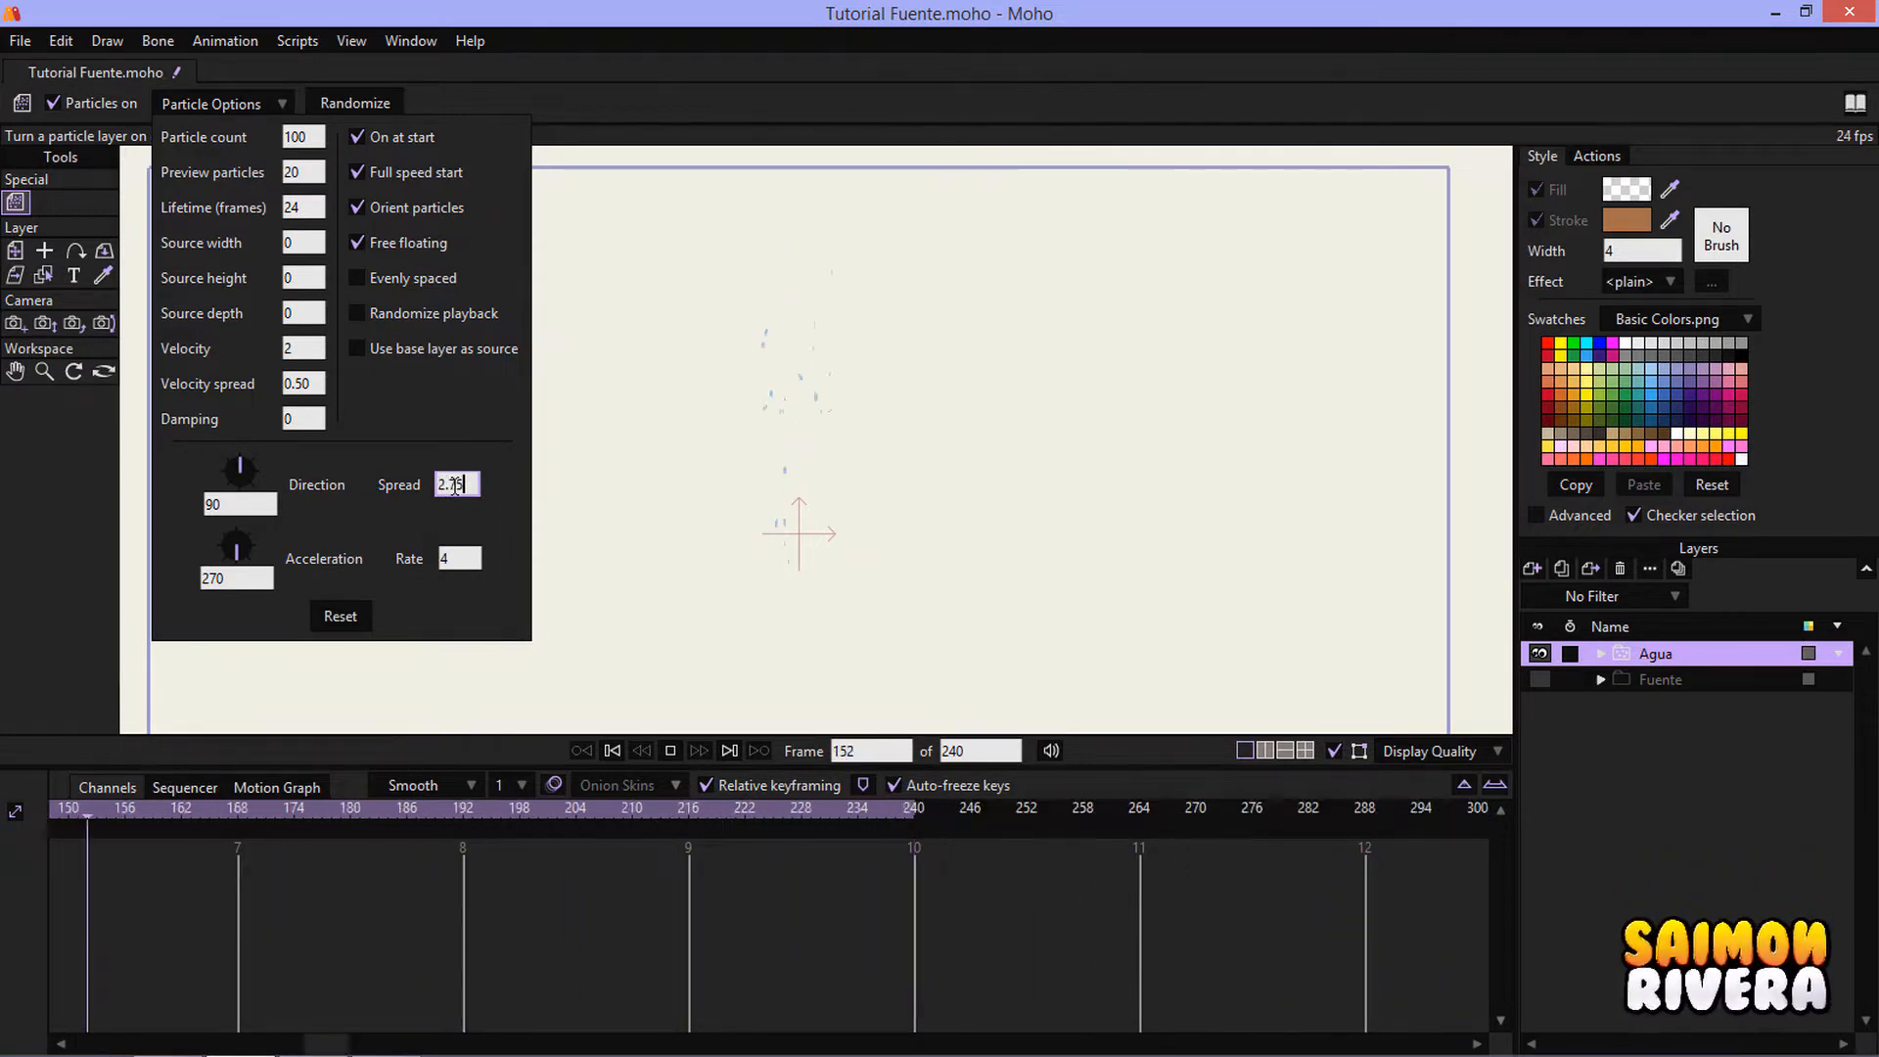
double_click(454, 484)
text(7)
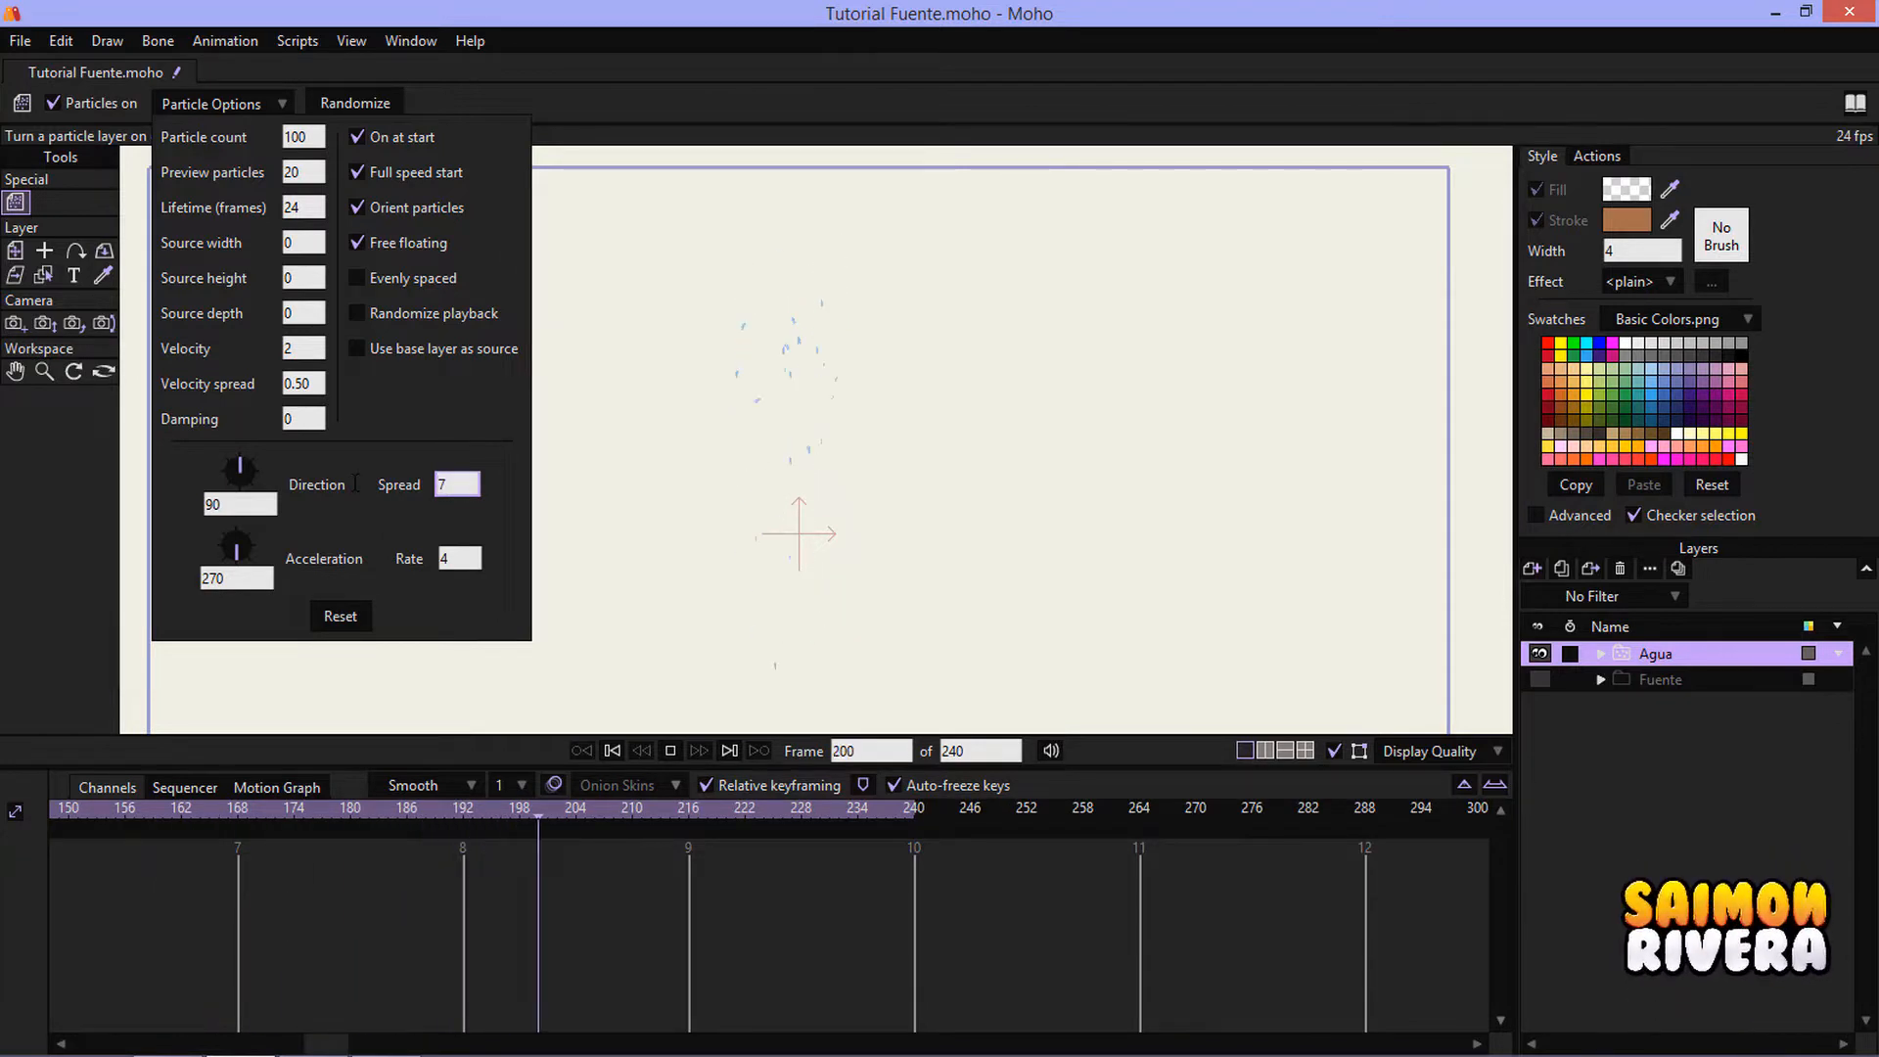
- Try lower acceleration rates for the water particles, such as 3.50, 2.25 and 1.25, down to 0
click(455, 555)
key(BackSpace)
text(3)
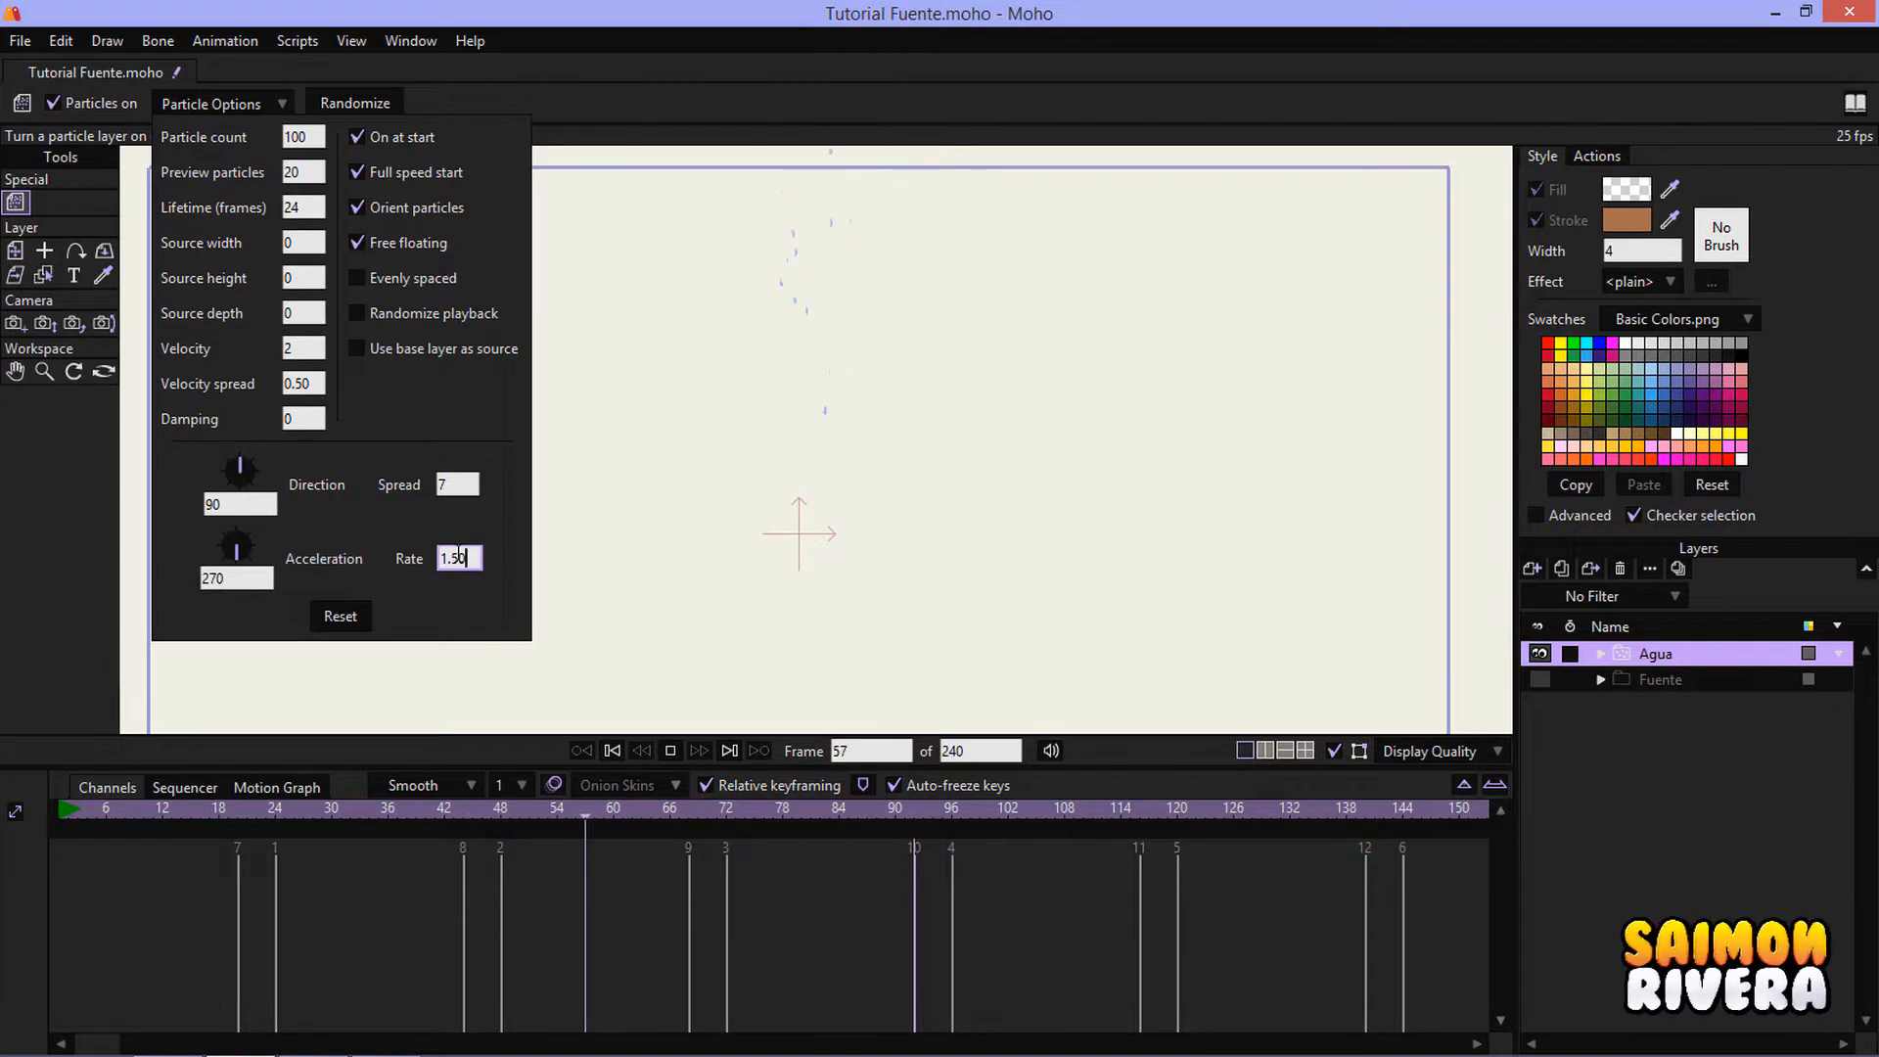
key(BackSpace)
text(2.50)
key(BackSpace)
key(BackSpace)
key(BackSpace)
key(BackSpace)
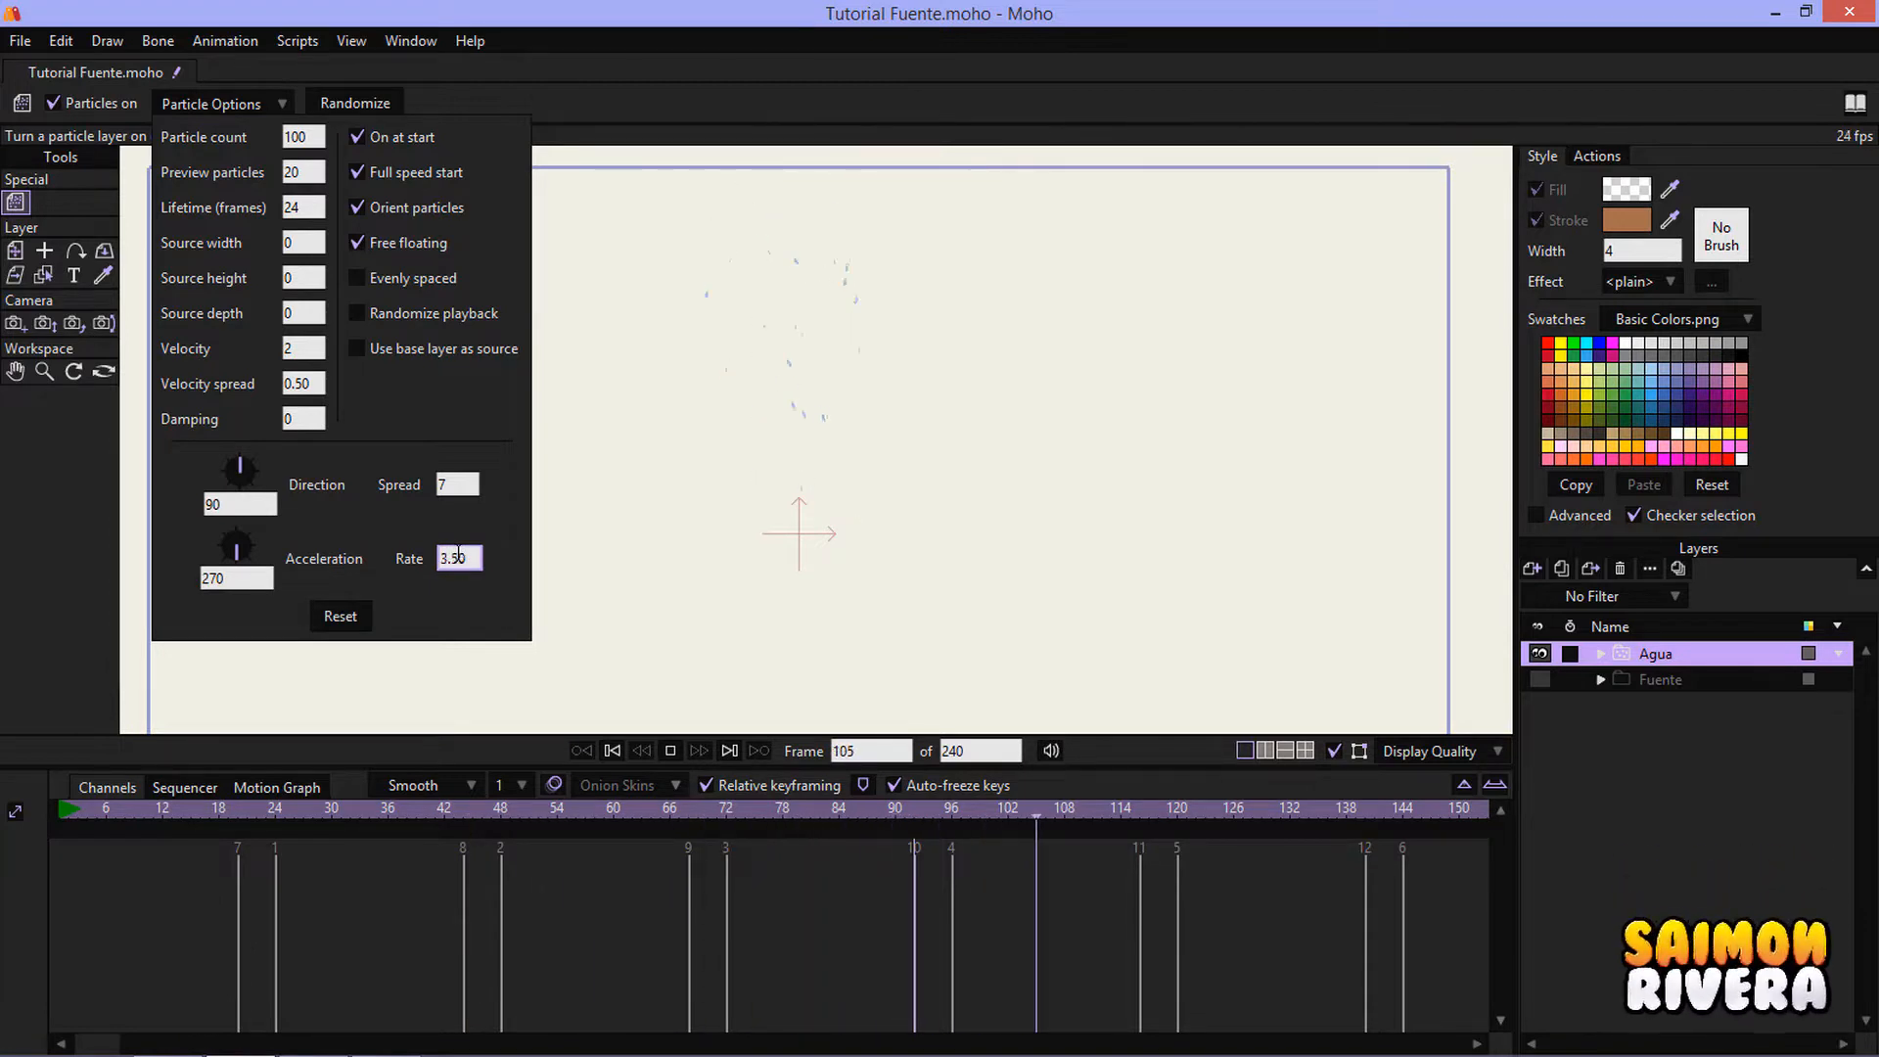
text(5)
scroll(459, 554, down, 6)
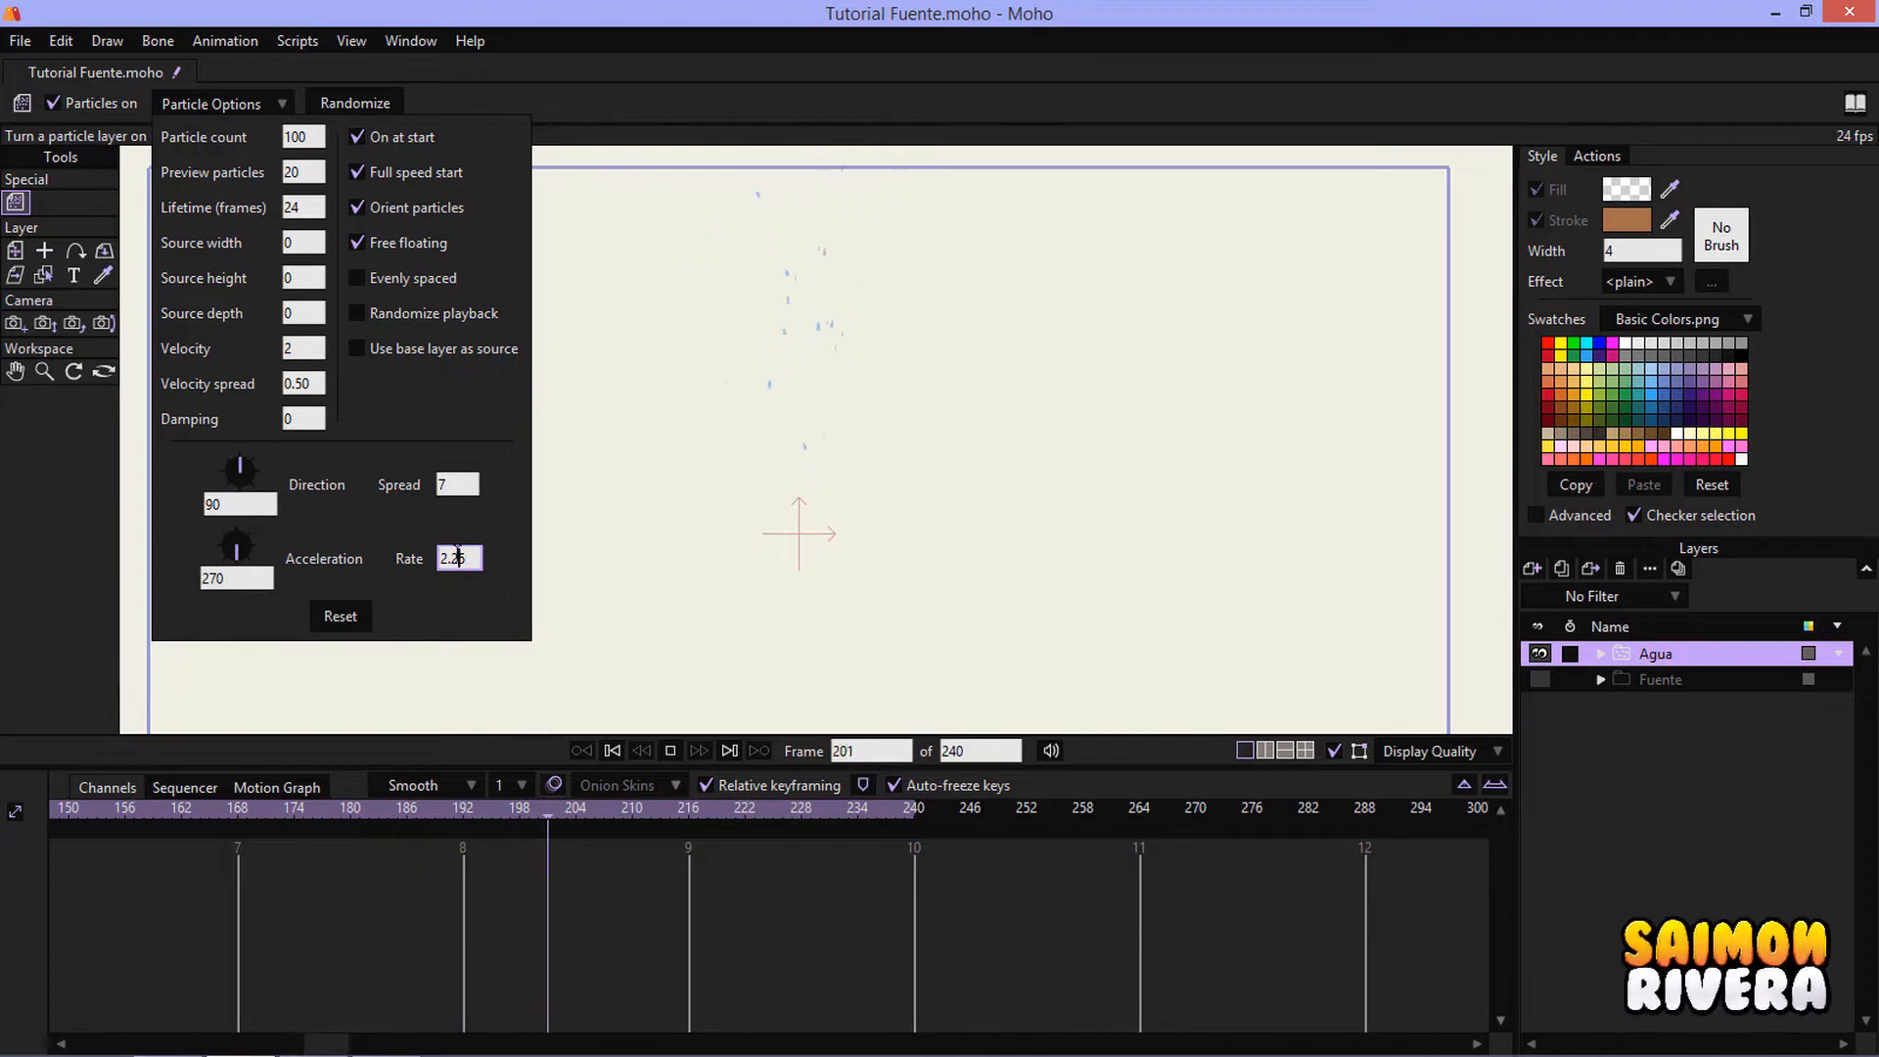
scroll(465, 559, down, 8)
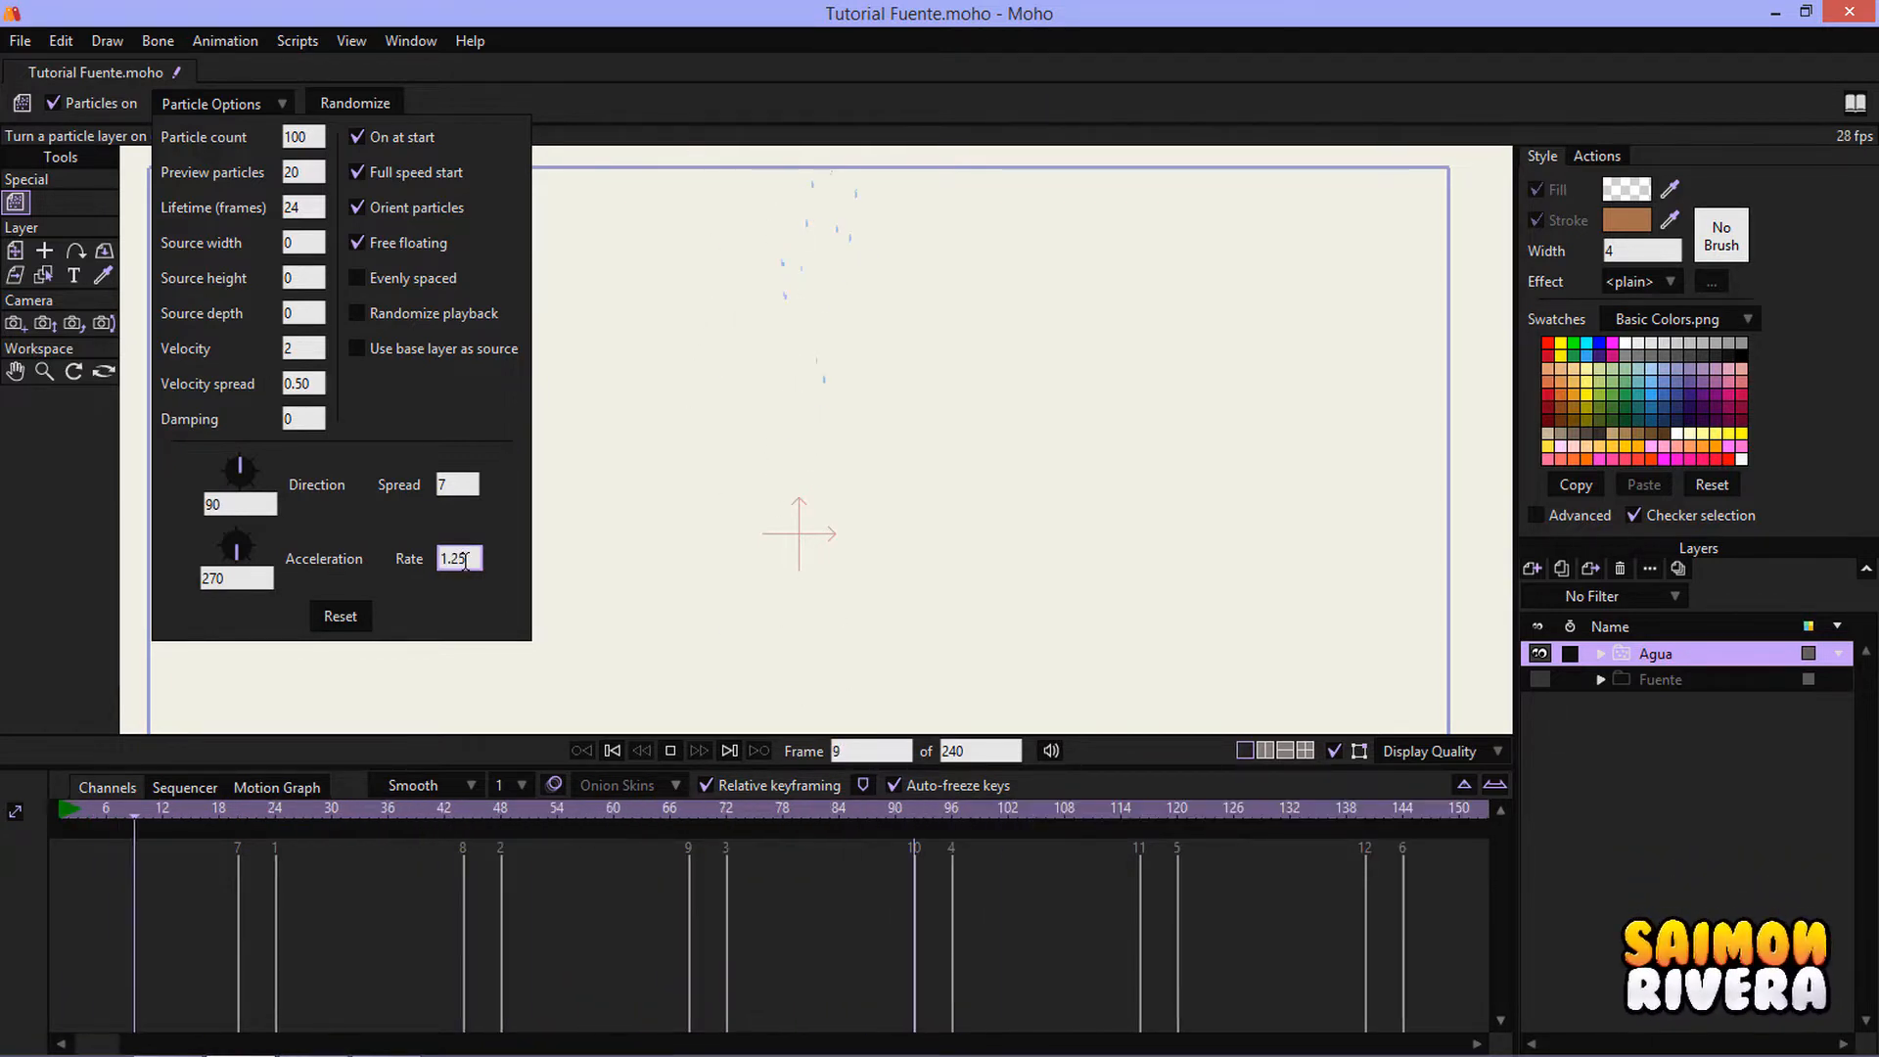
- Examine the height and shape of the playing water jet against the frame with the reduced acceleration
drag(864, 474, 902, 511)
scroll(920, 539, down, 6)
scroll(921, 541, up, 5)
scroll(901, 512, up, 3)
scroll(901, 512, down, 4)
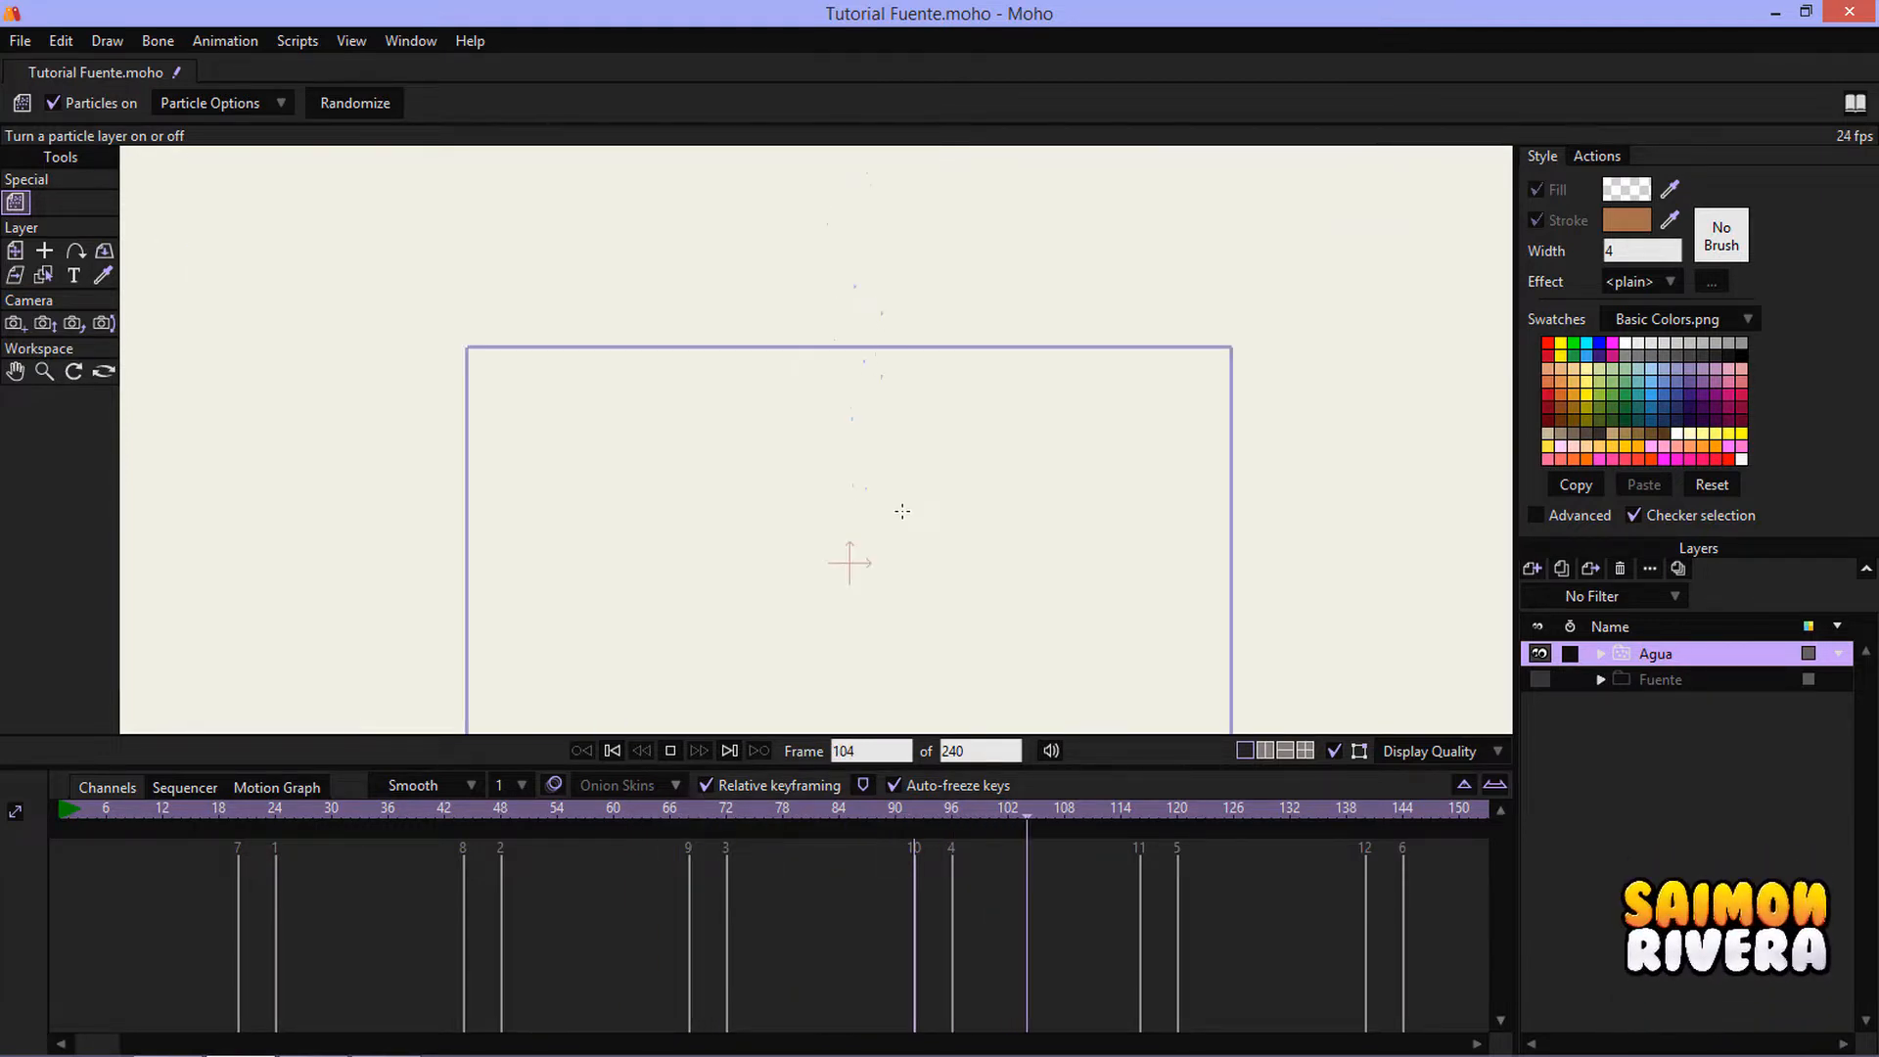
scroll(901, 512, up, 9)
scroll(796, 499, down, 6)
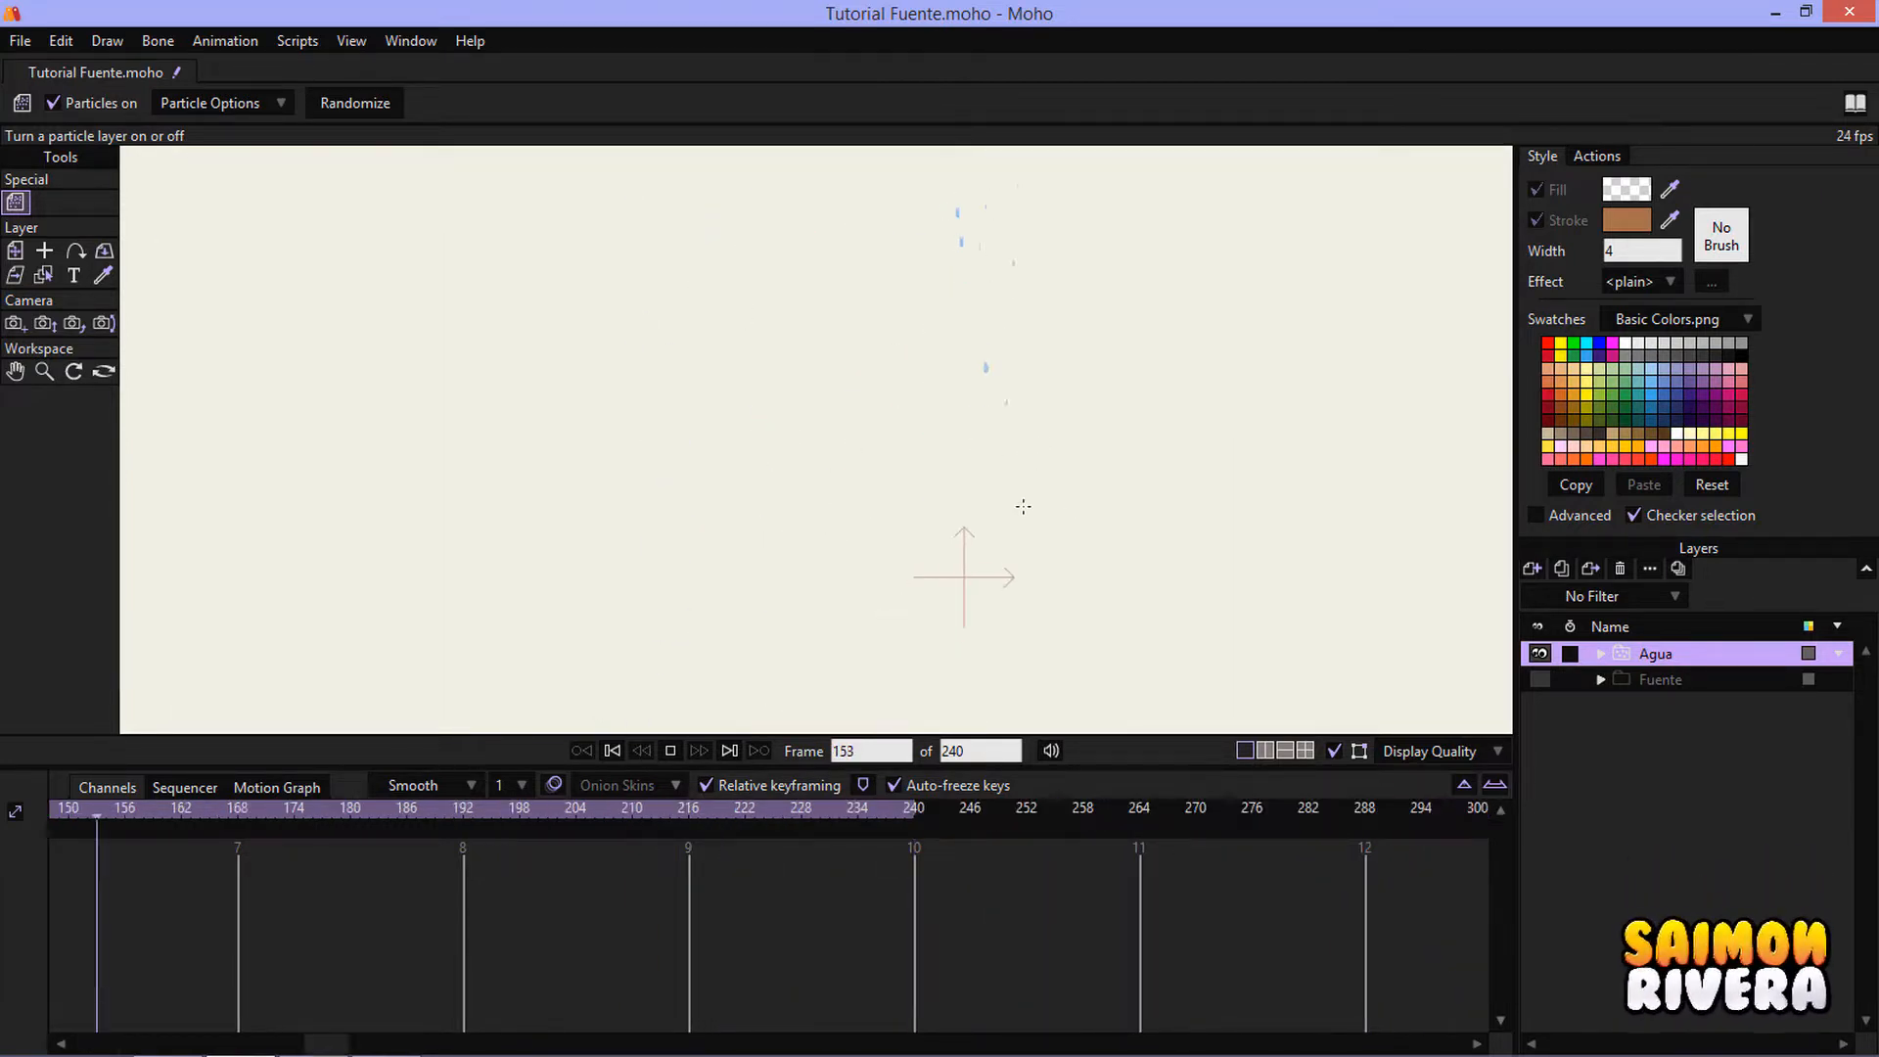
drag(794, 515, 789, 537)
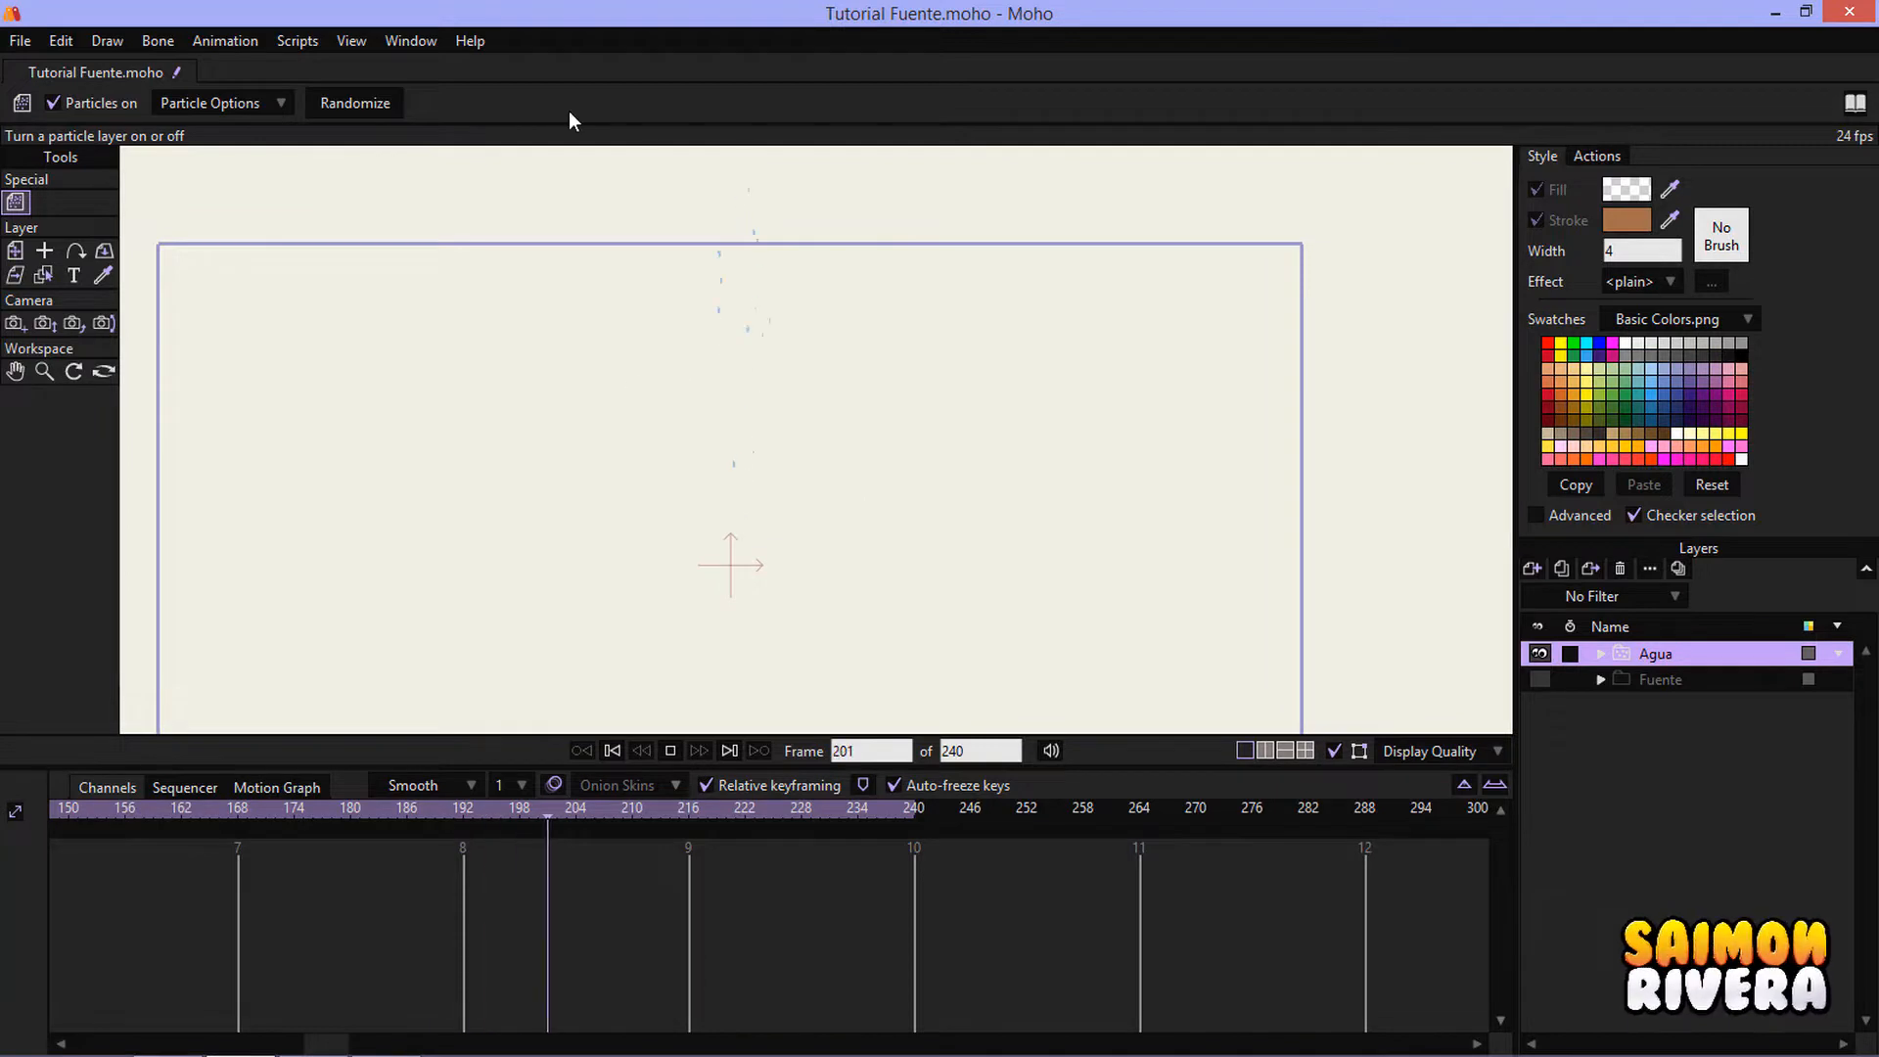
- Set the water particles' acceleration rate to 5 and check the jet in the playing preview
click(225, 104)
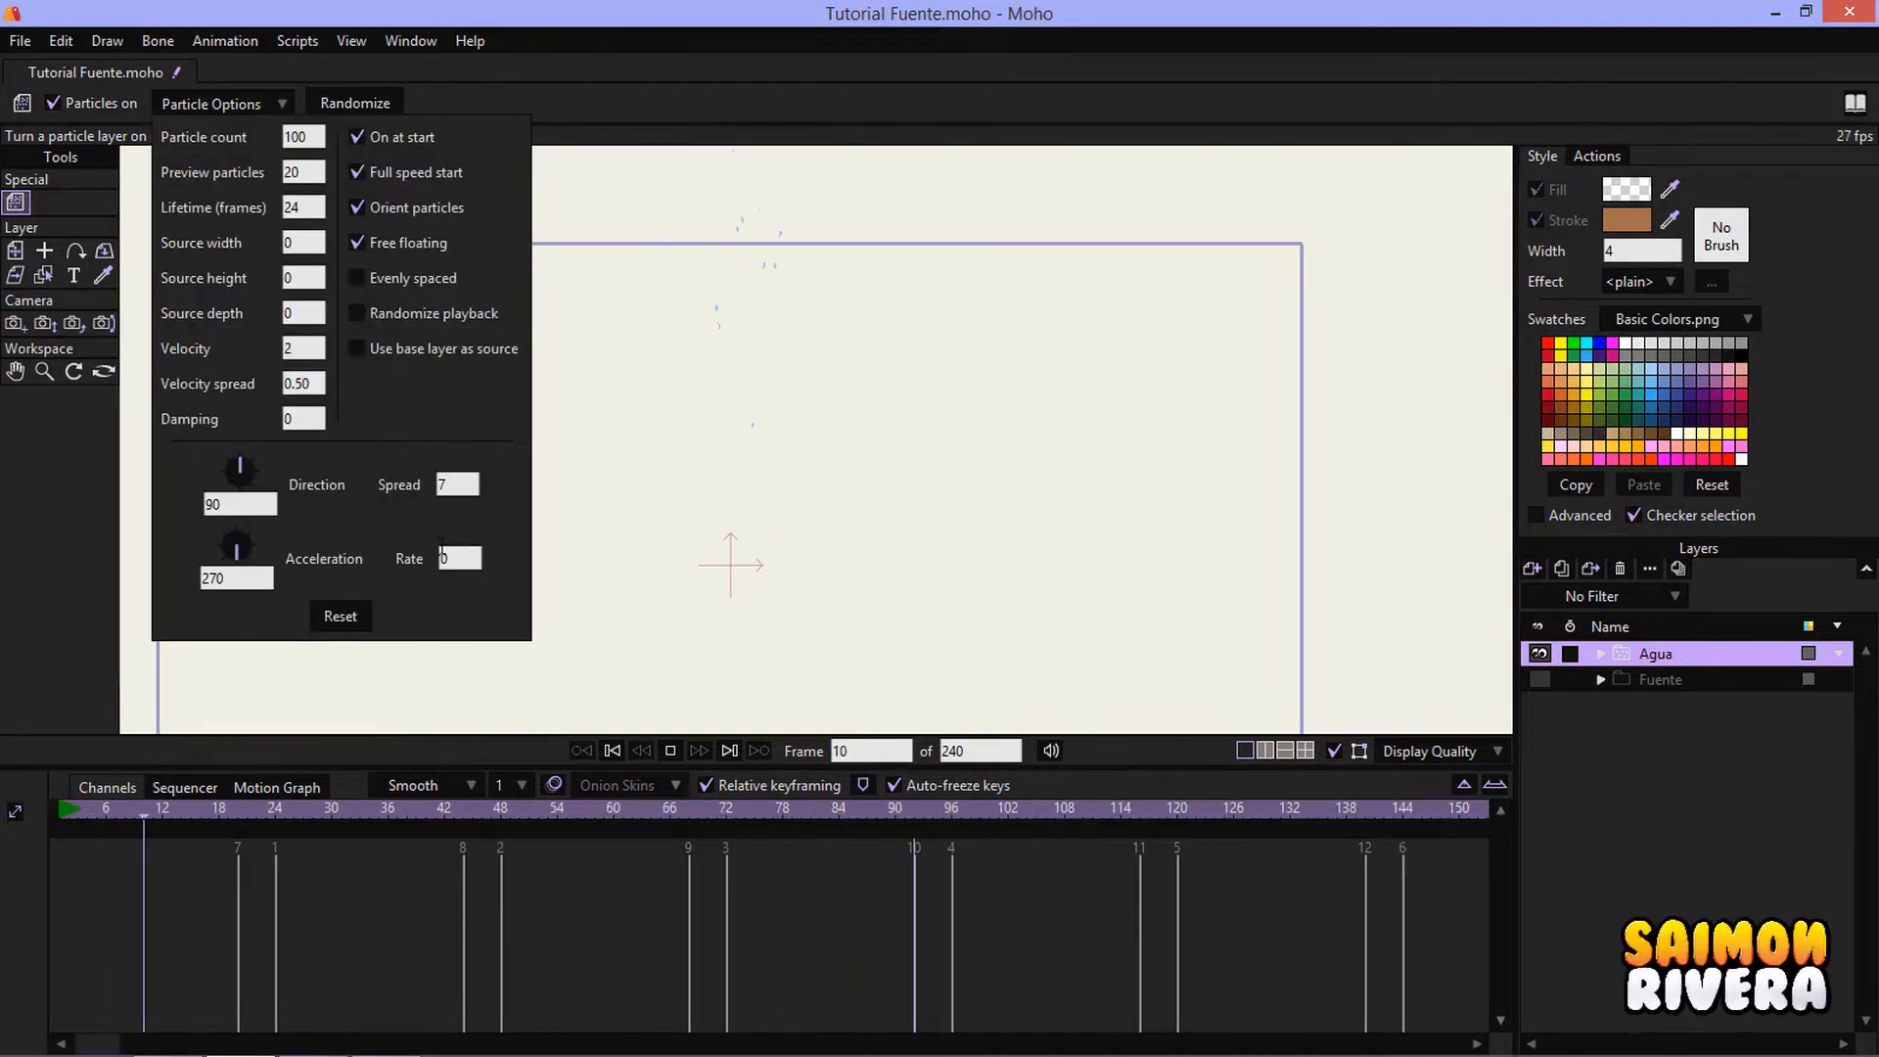
scroll(456, 554, up, 4)
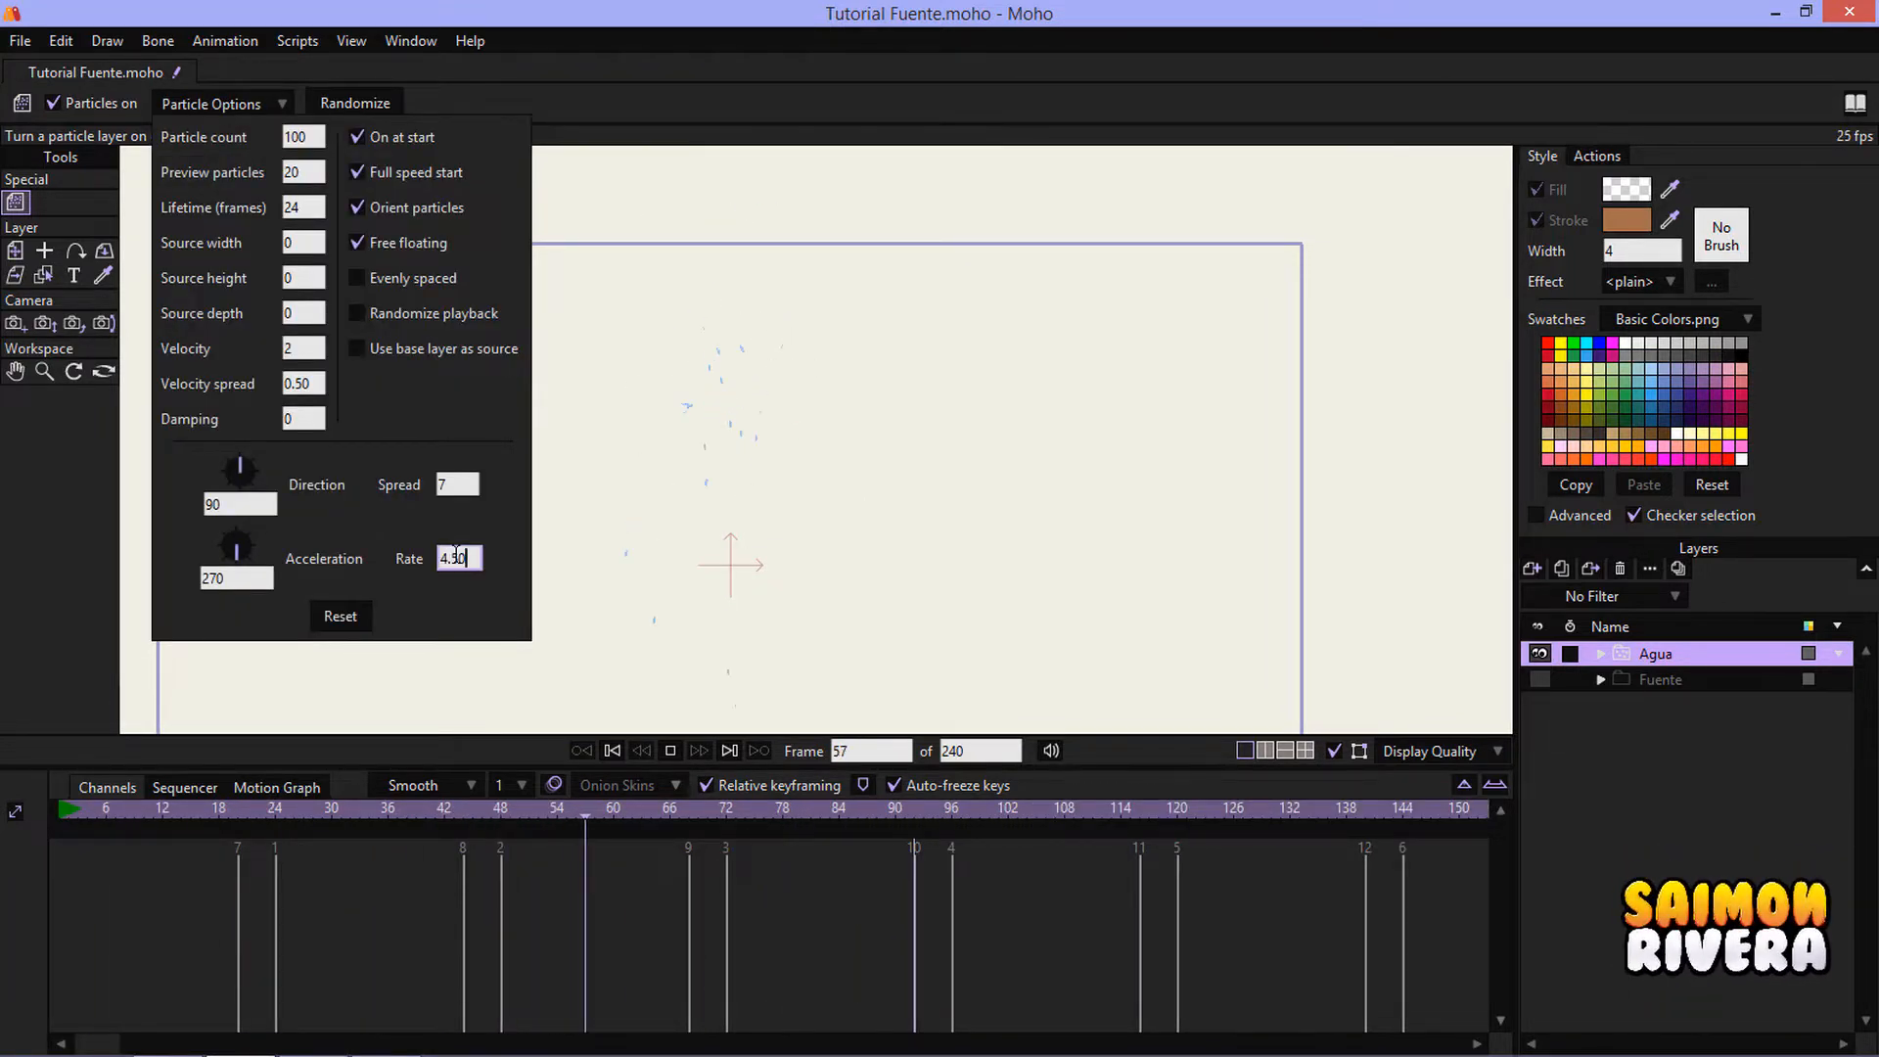
scroll(456, 556, up, 1)
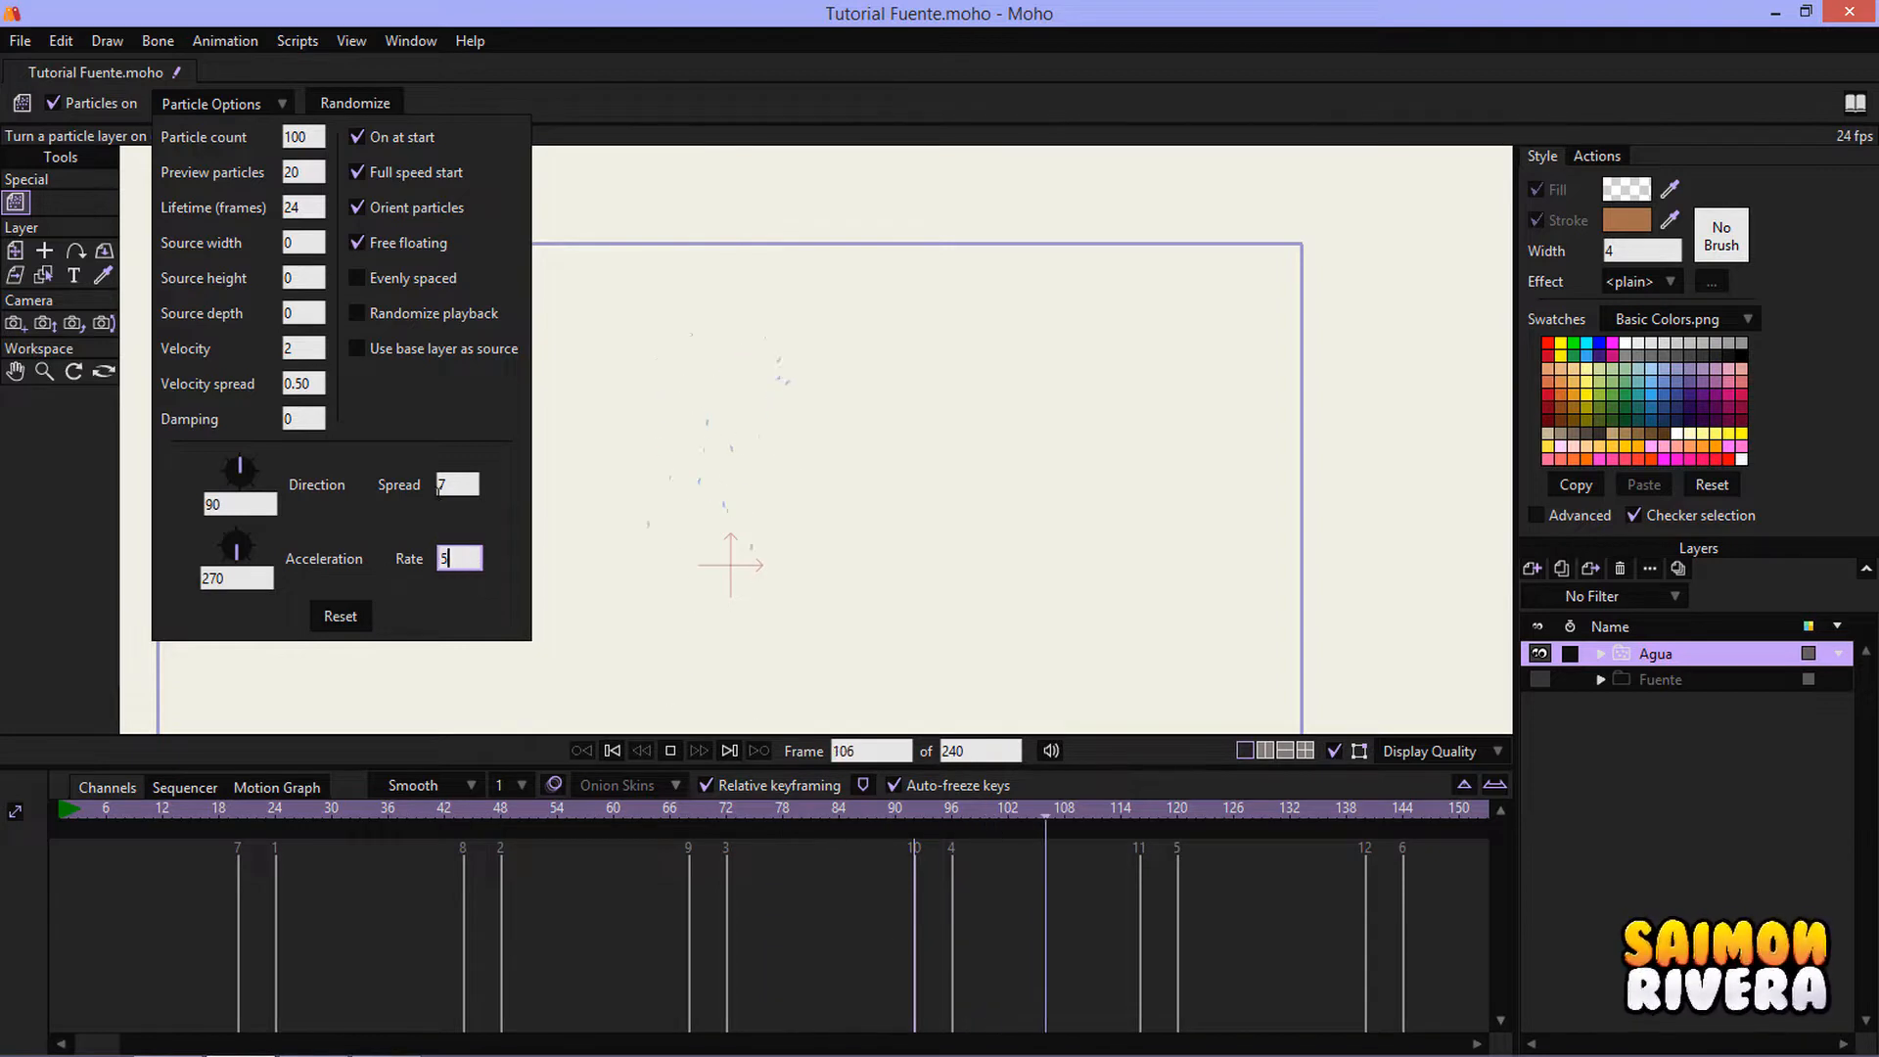
scroll(457, 484, up, 1)
drag(846, 423, 897, 491)
click(276, 103)
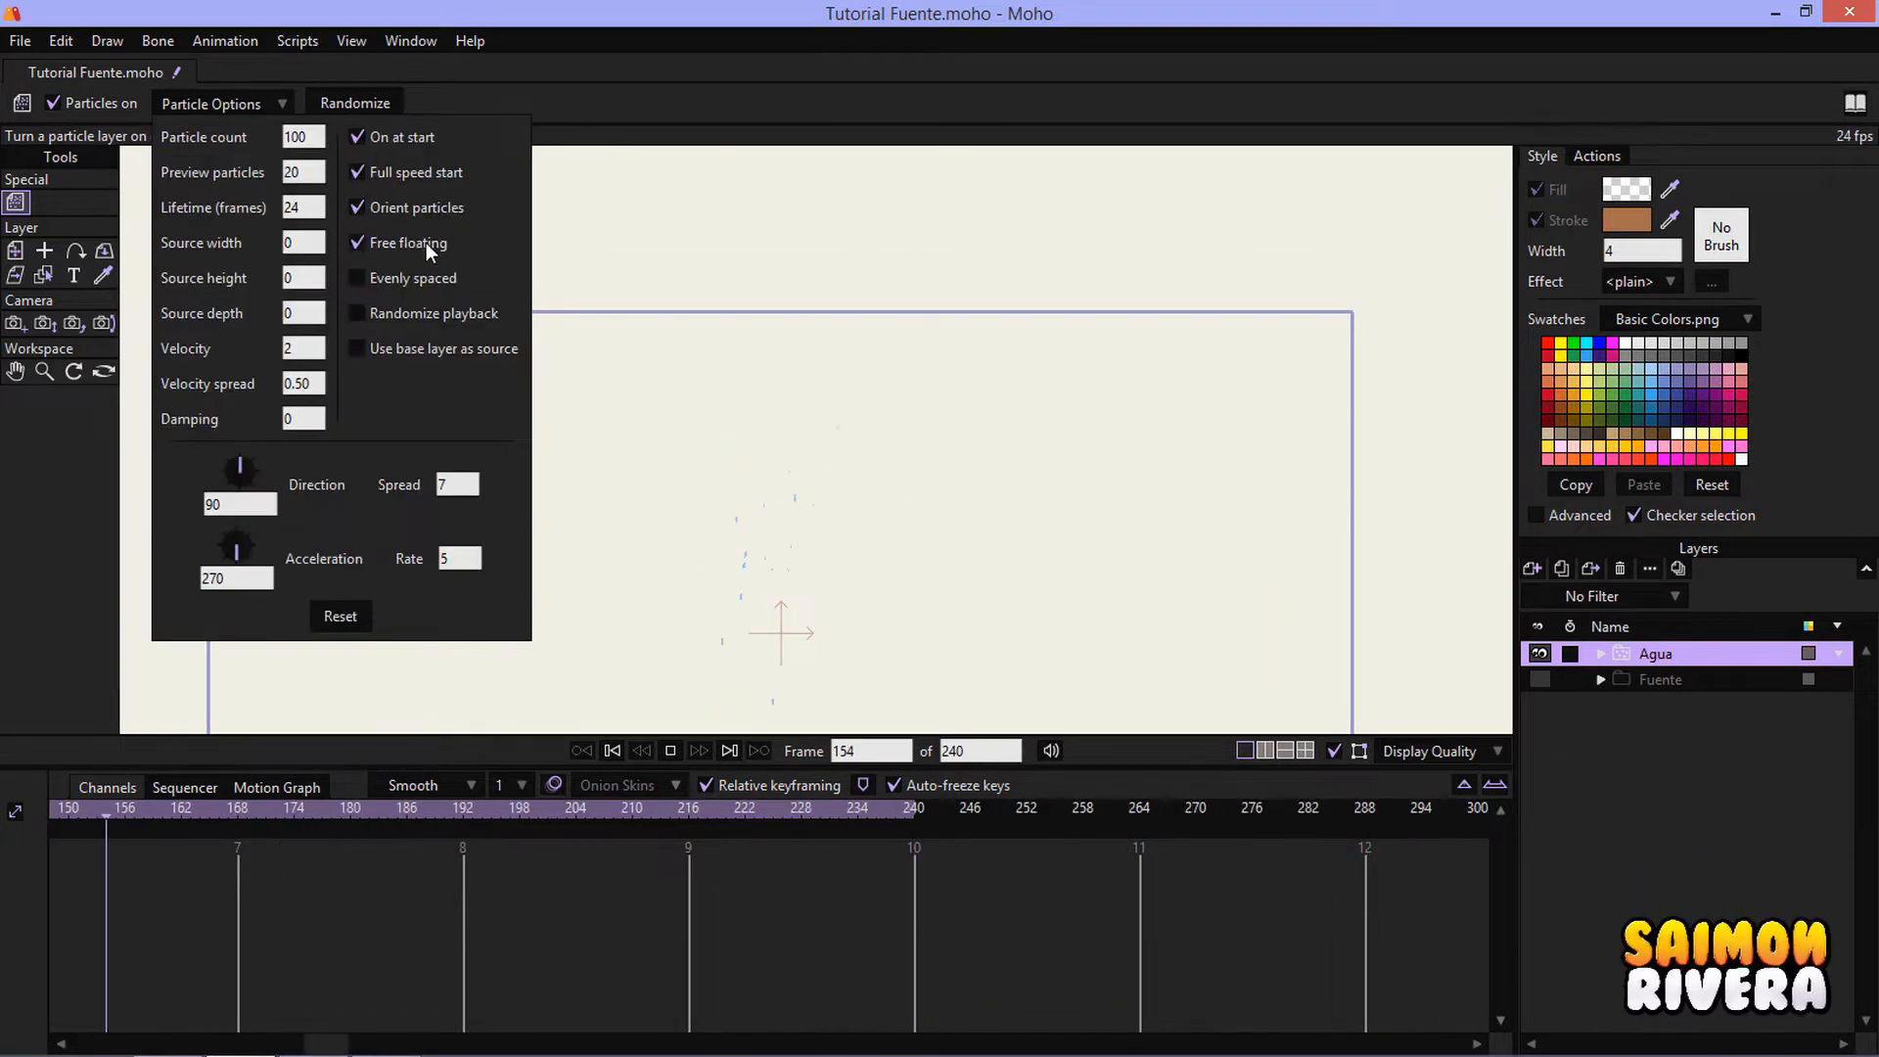
drag(797, 472, 826, 365)
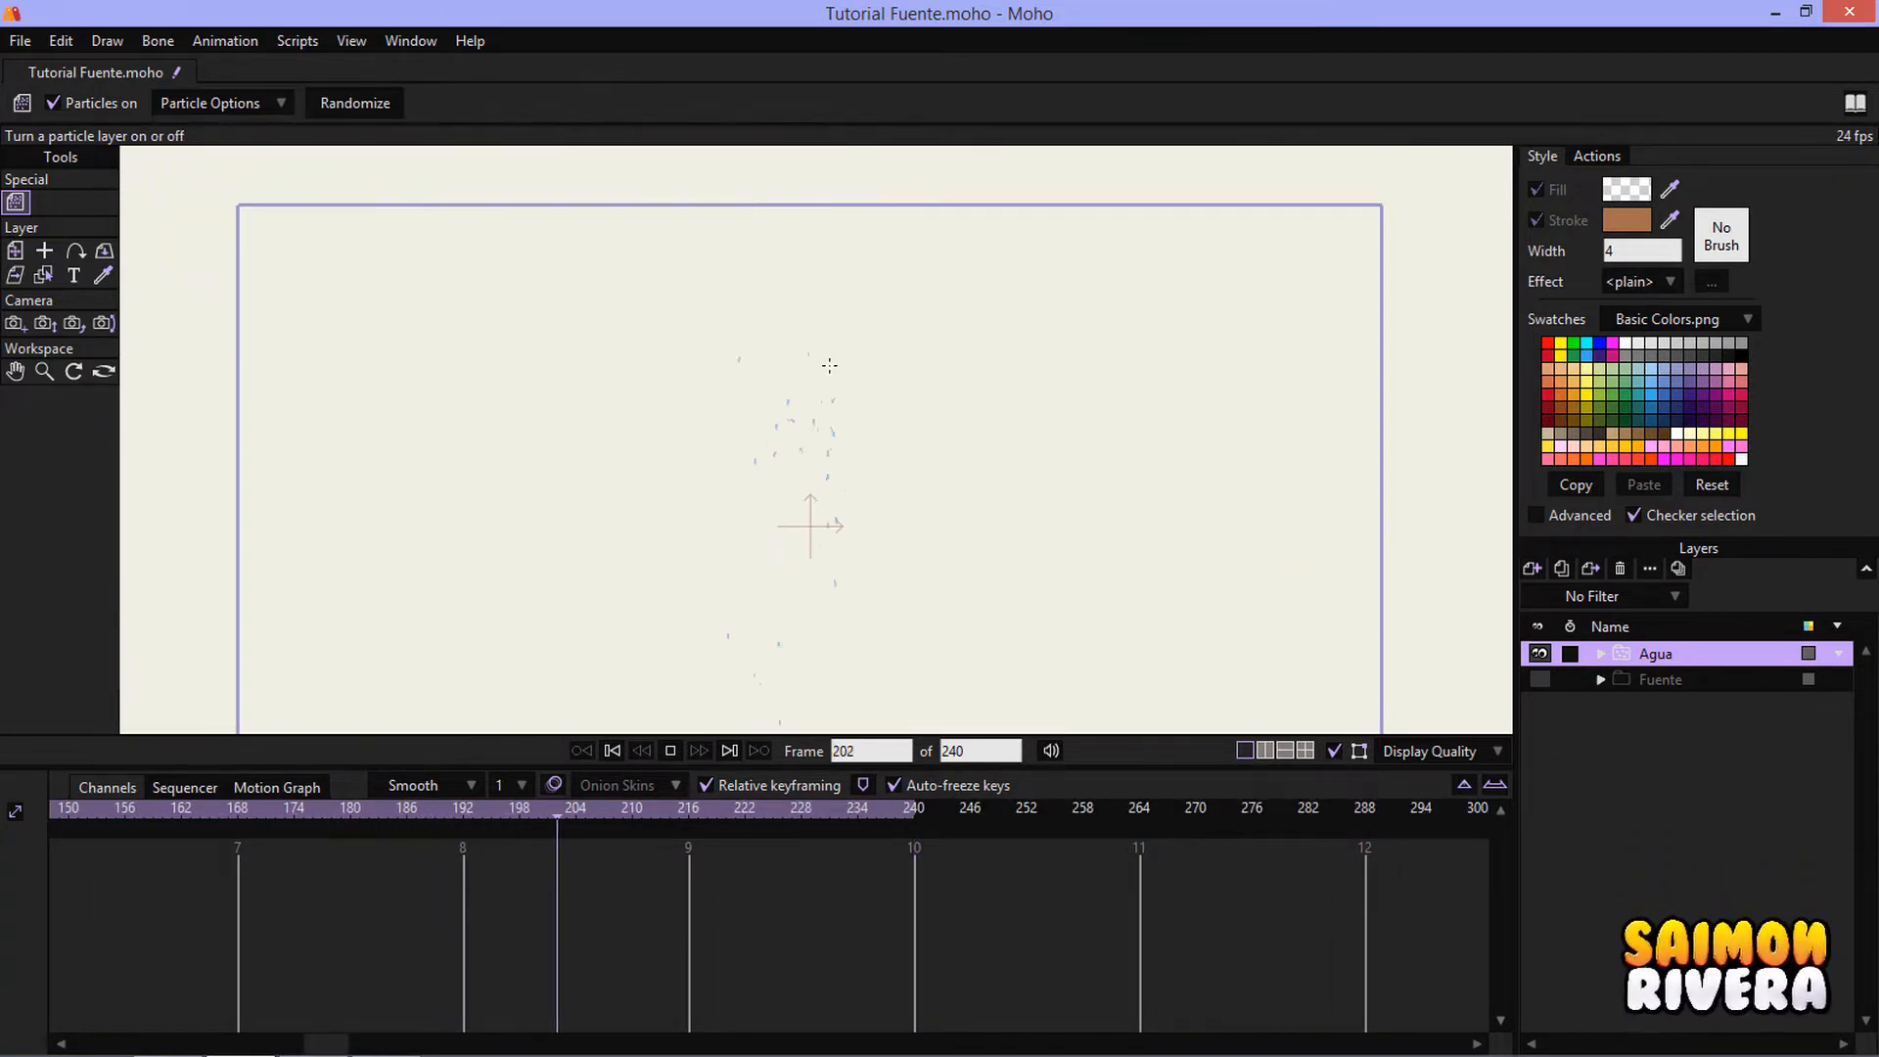
- Enable Evenly spaced and Randomize playback for the water particles and set their velocity spread to 0
click(166, 105)
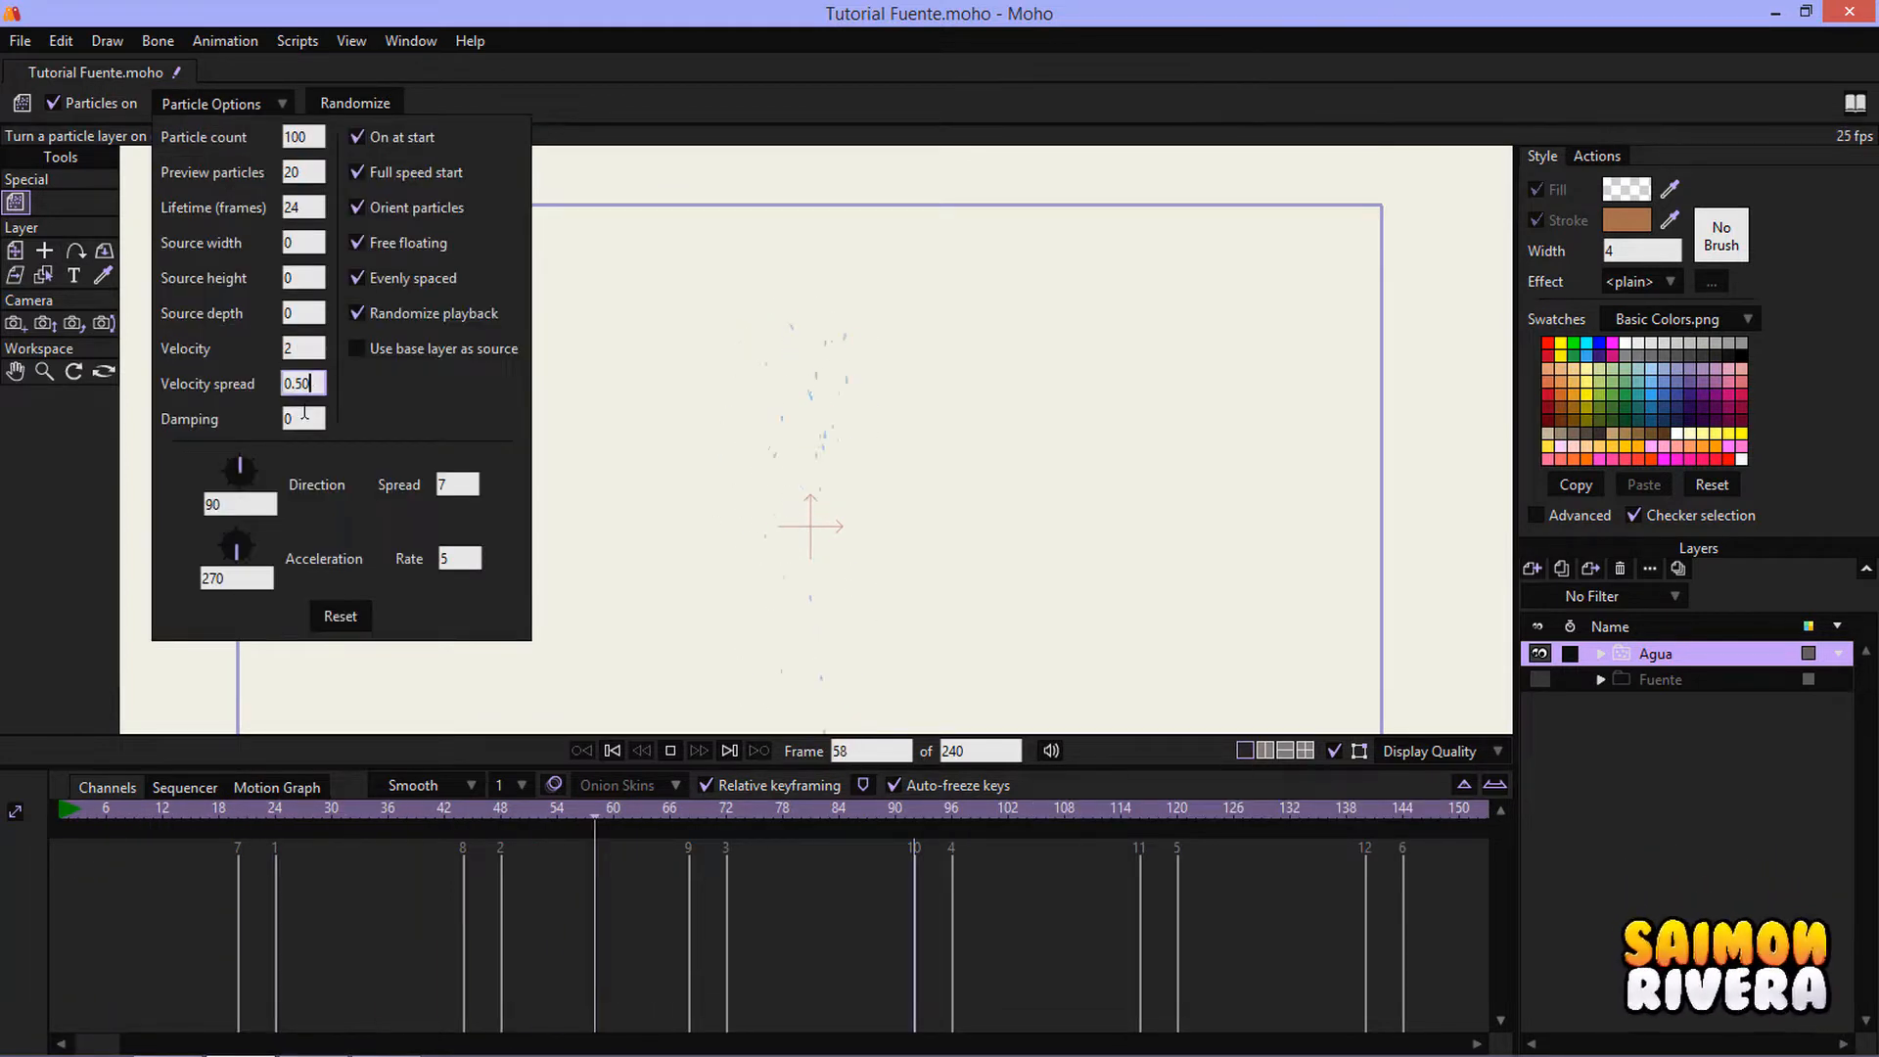
click(309, 382)
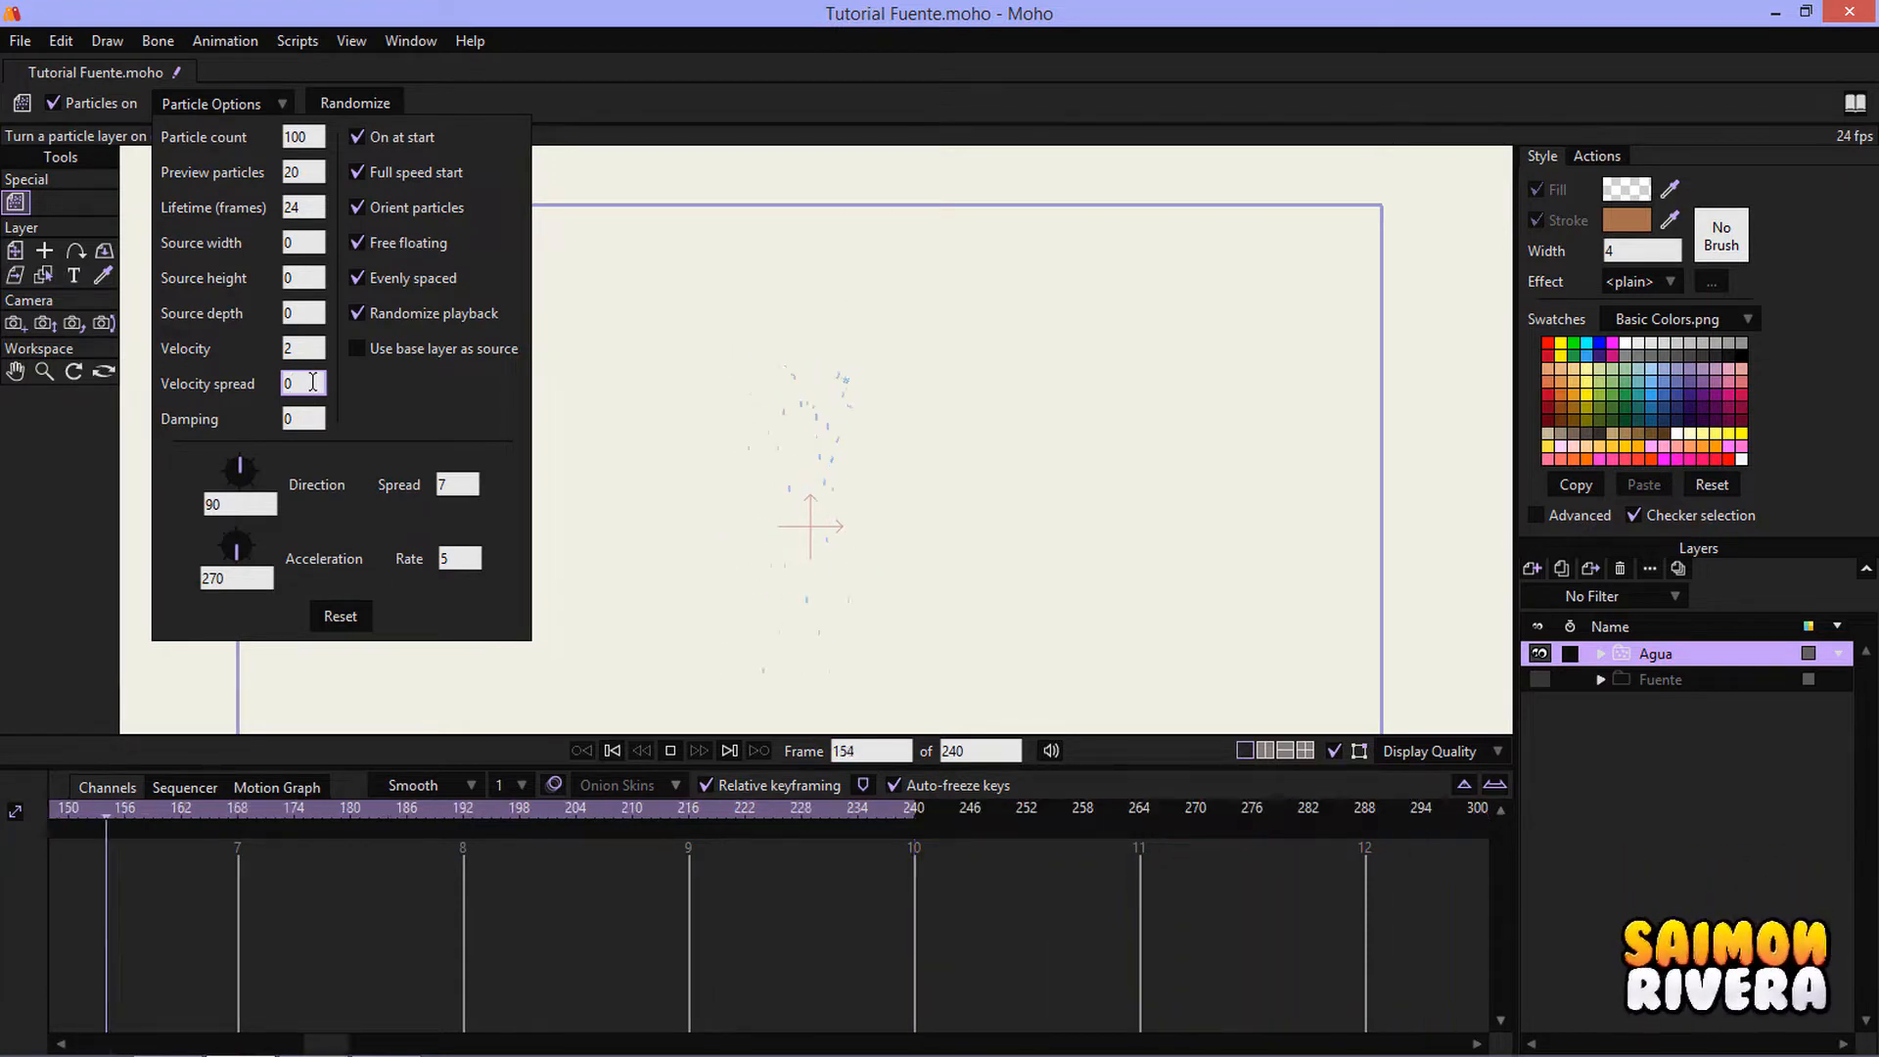
click(704, 458)
scroll(714, 457, up, 5)
drag(939, 345, 700, 440)
scroll(701, 441, down, 2)
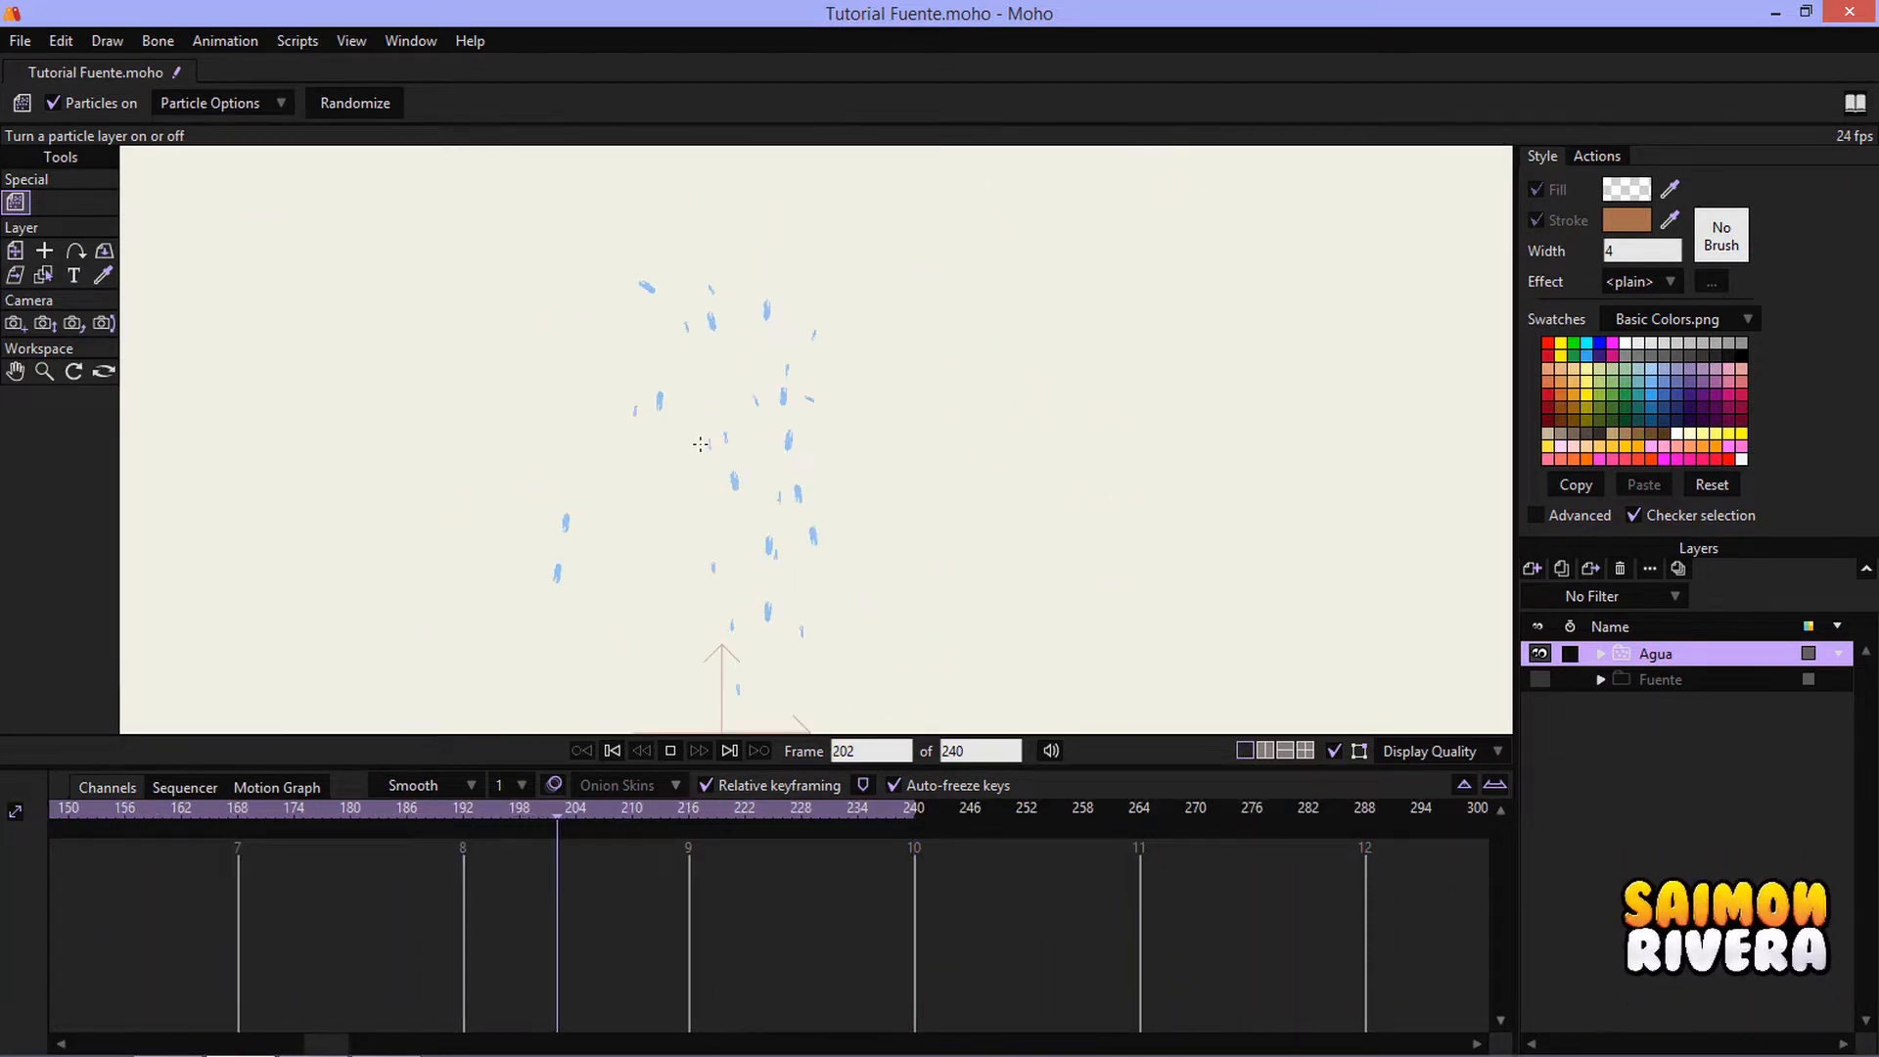
drag(769, 575, 813, 499)
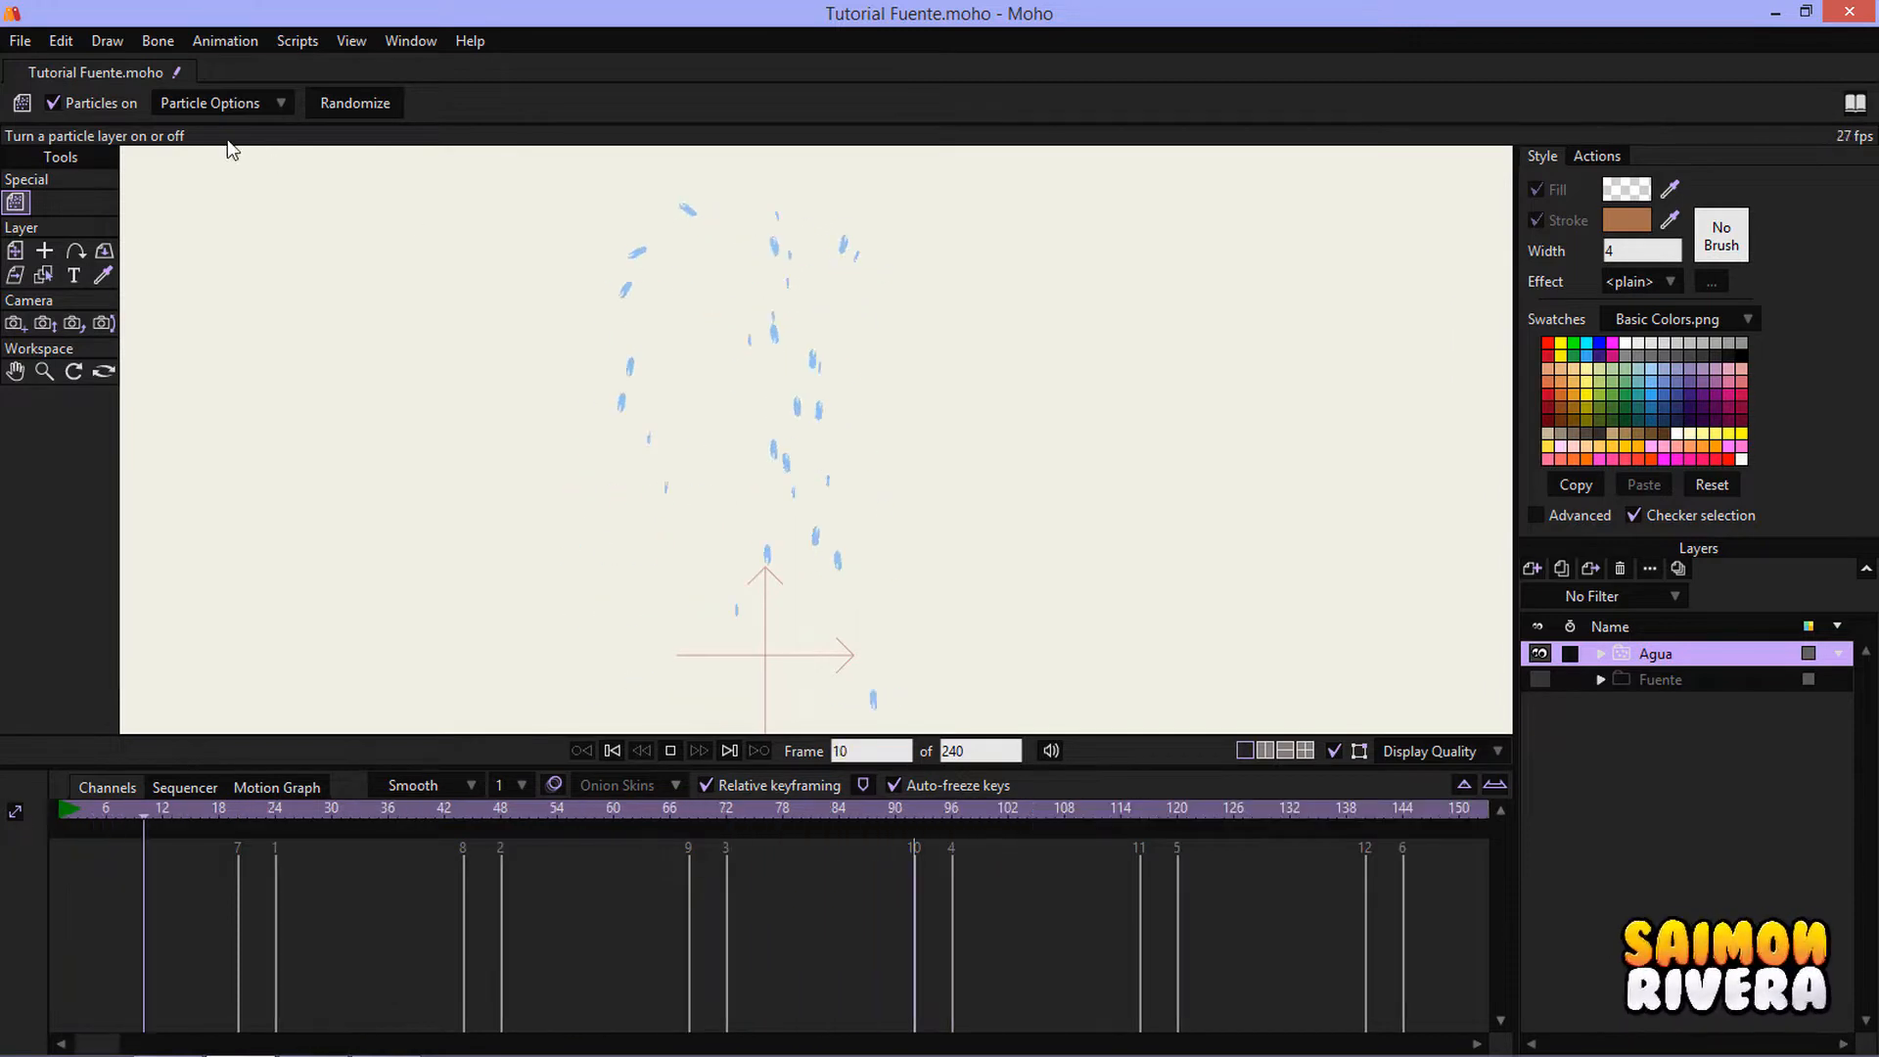
- Set the water particles' damping to 4
click(220, 102)
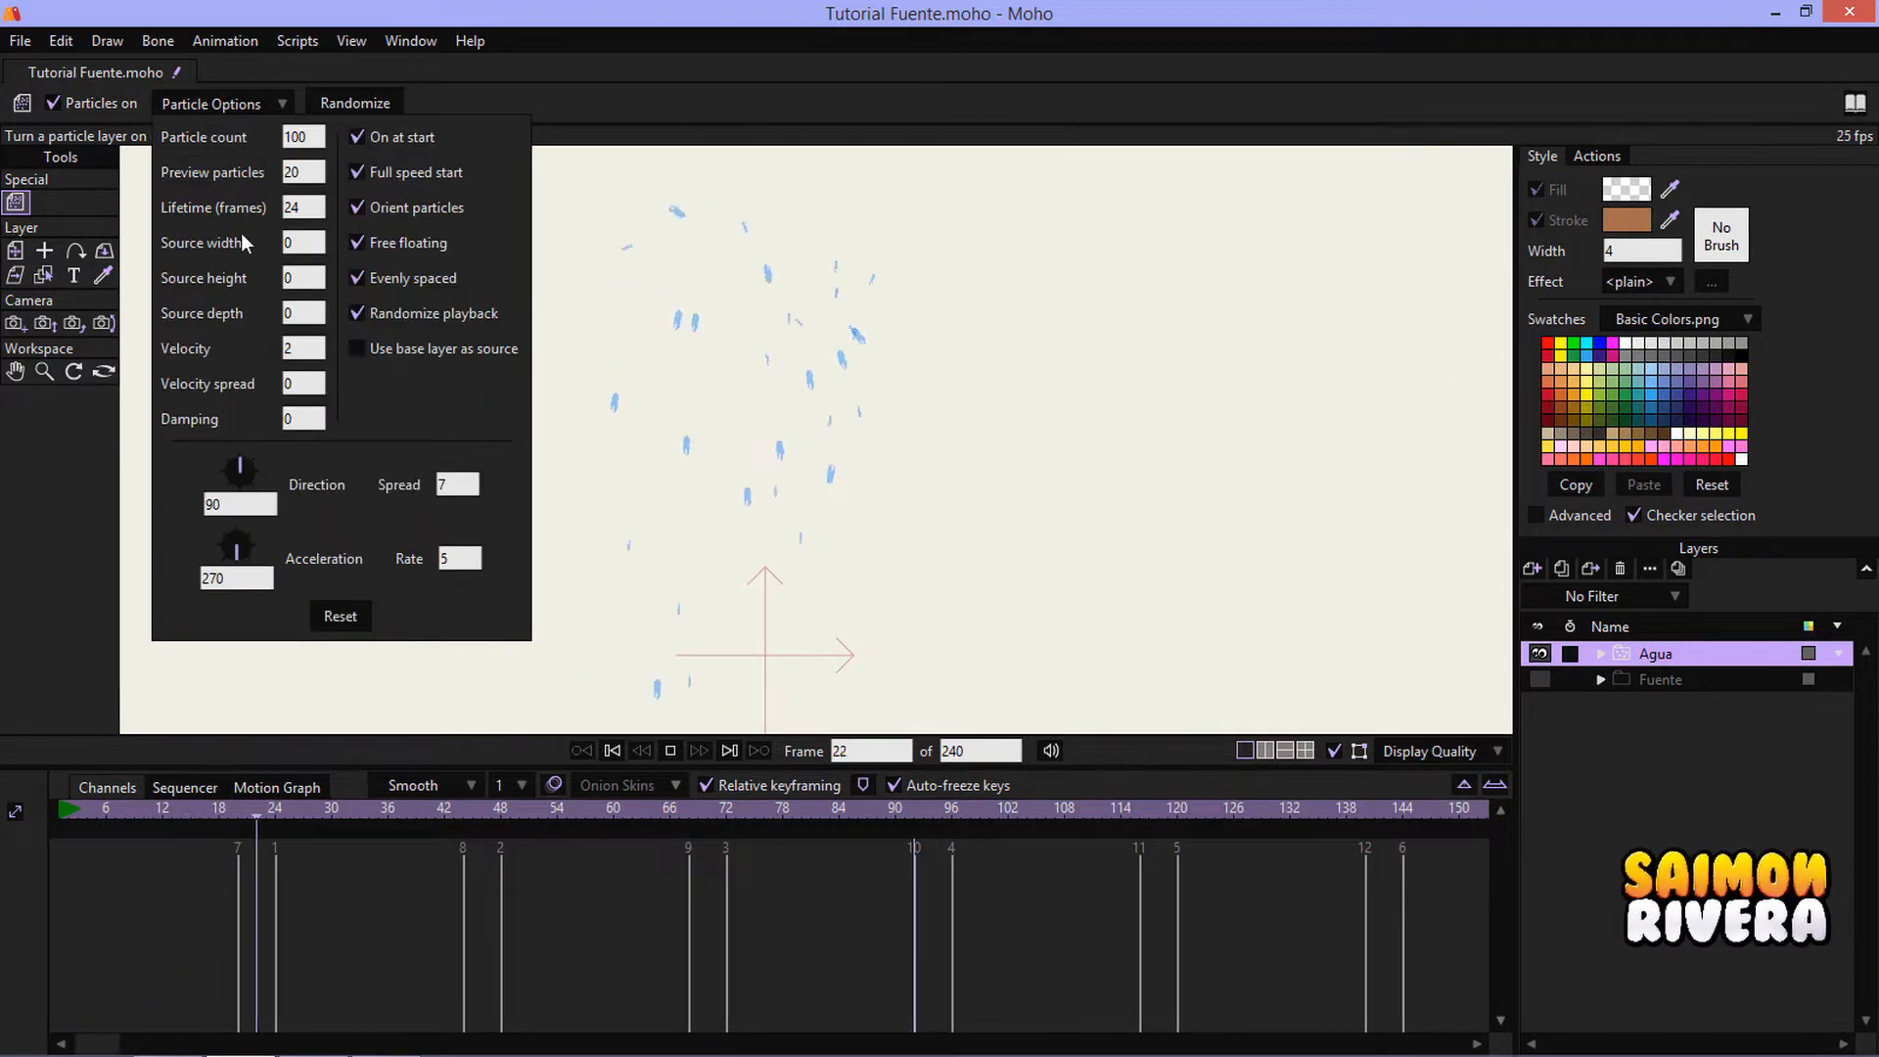
click(301, 416)
text(4.5)
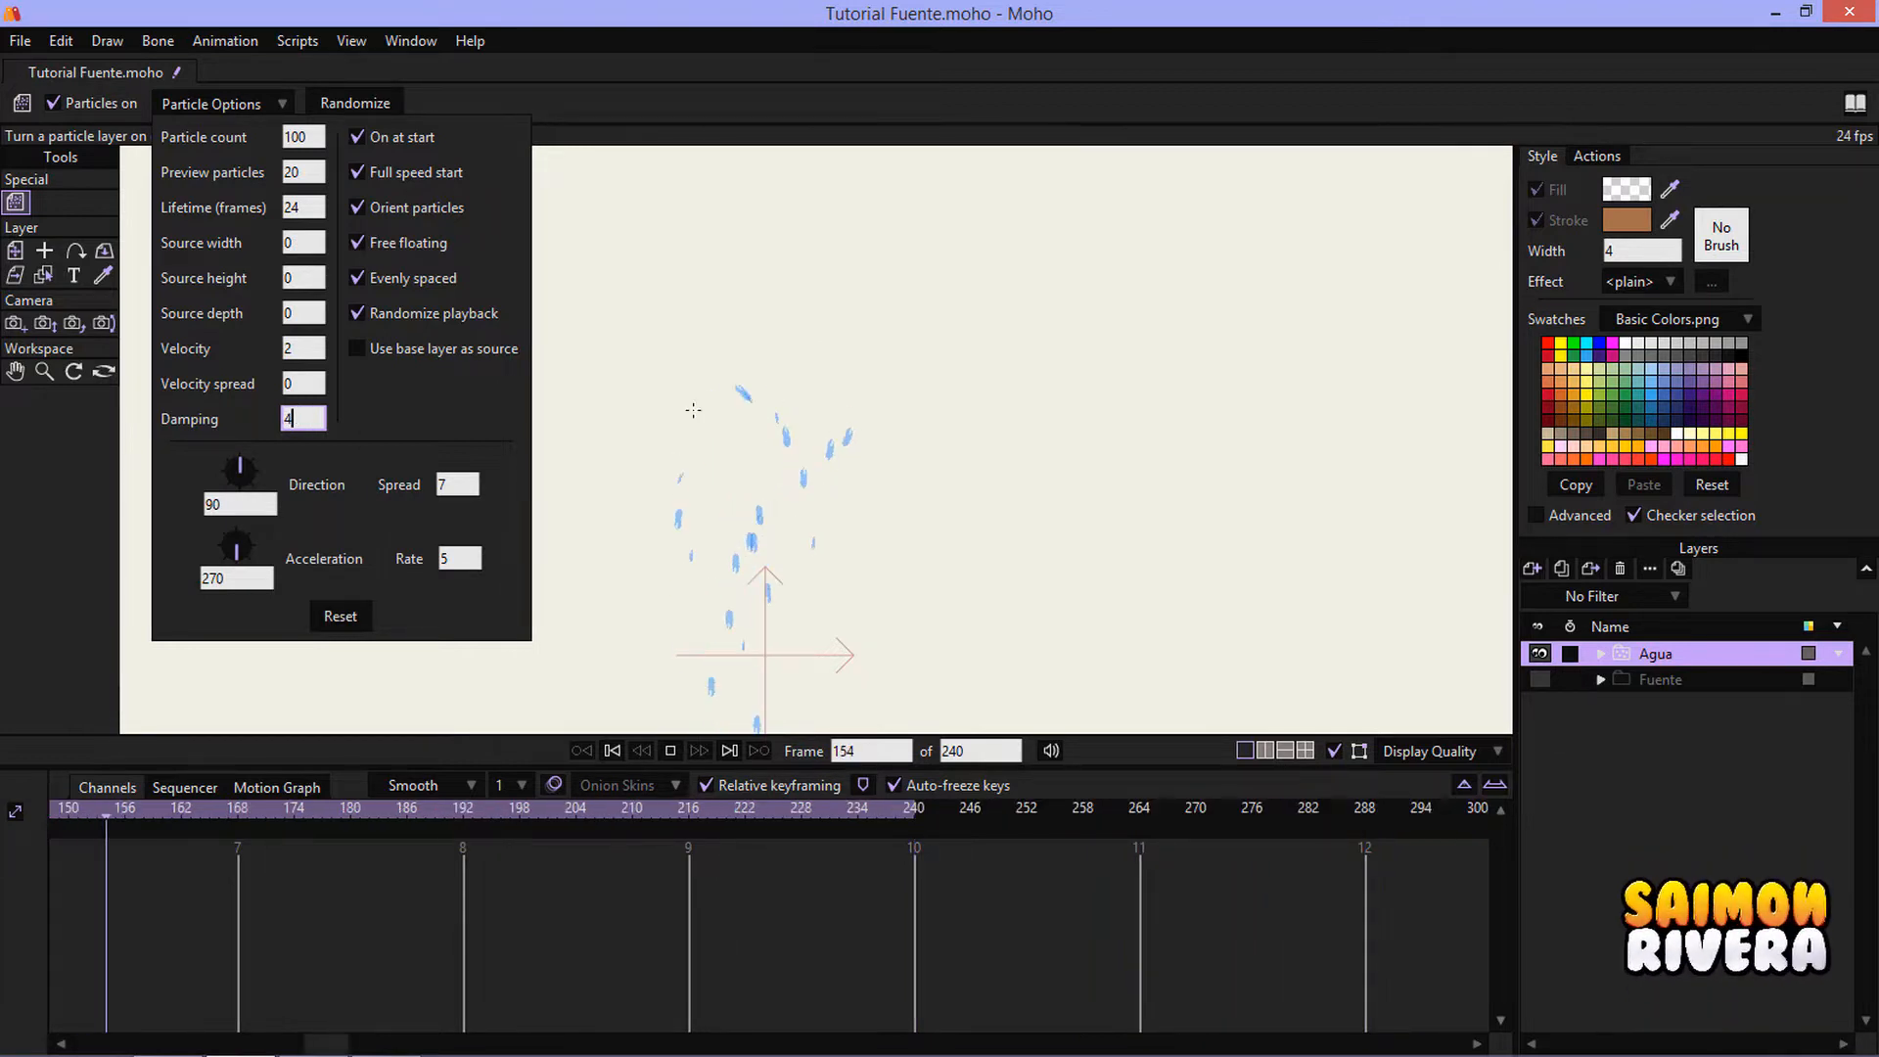
- Try damping values of 0.50 and 4.50 for the water particles and compare the playing jet
click(711, 367)
scroll(711, 367, down, 3)
scroll(744, 376, up, 3)
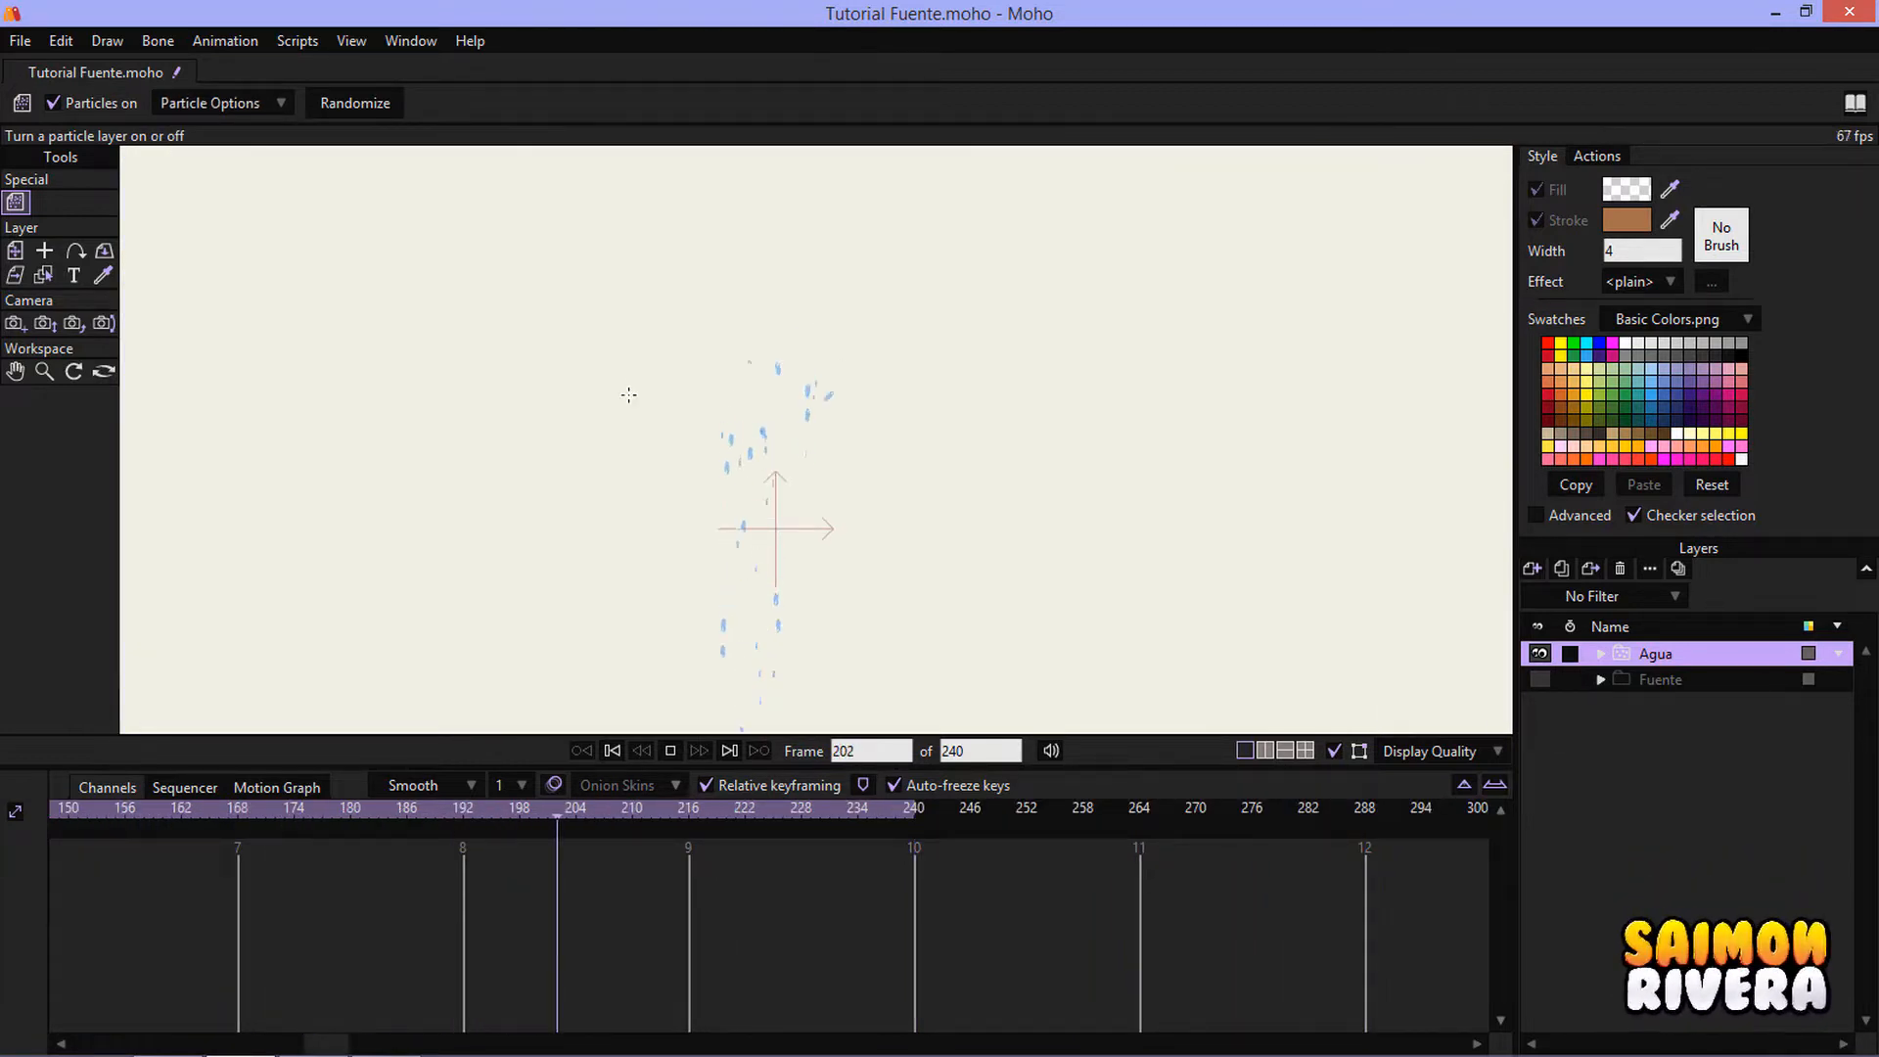
click(252, 93)
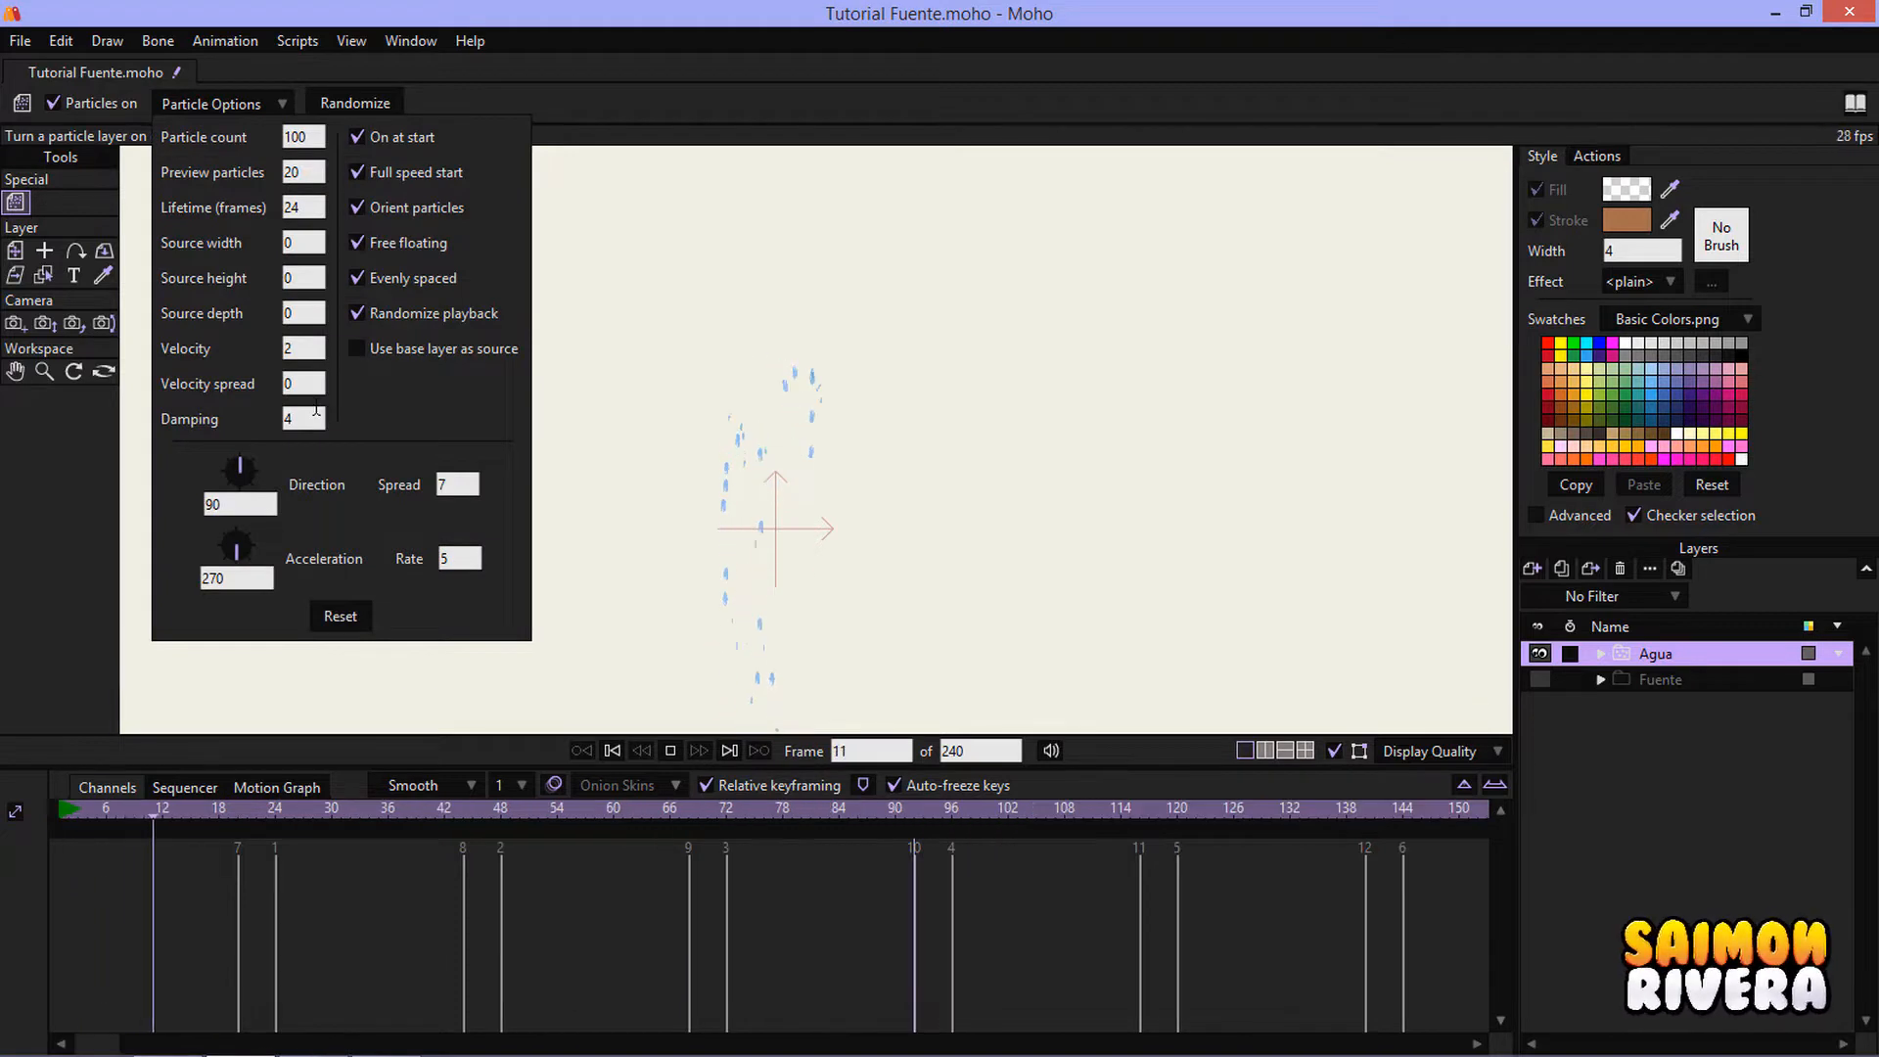
key(BackSpace)
text(1.75)
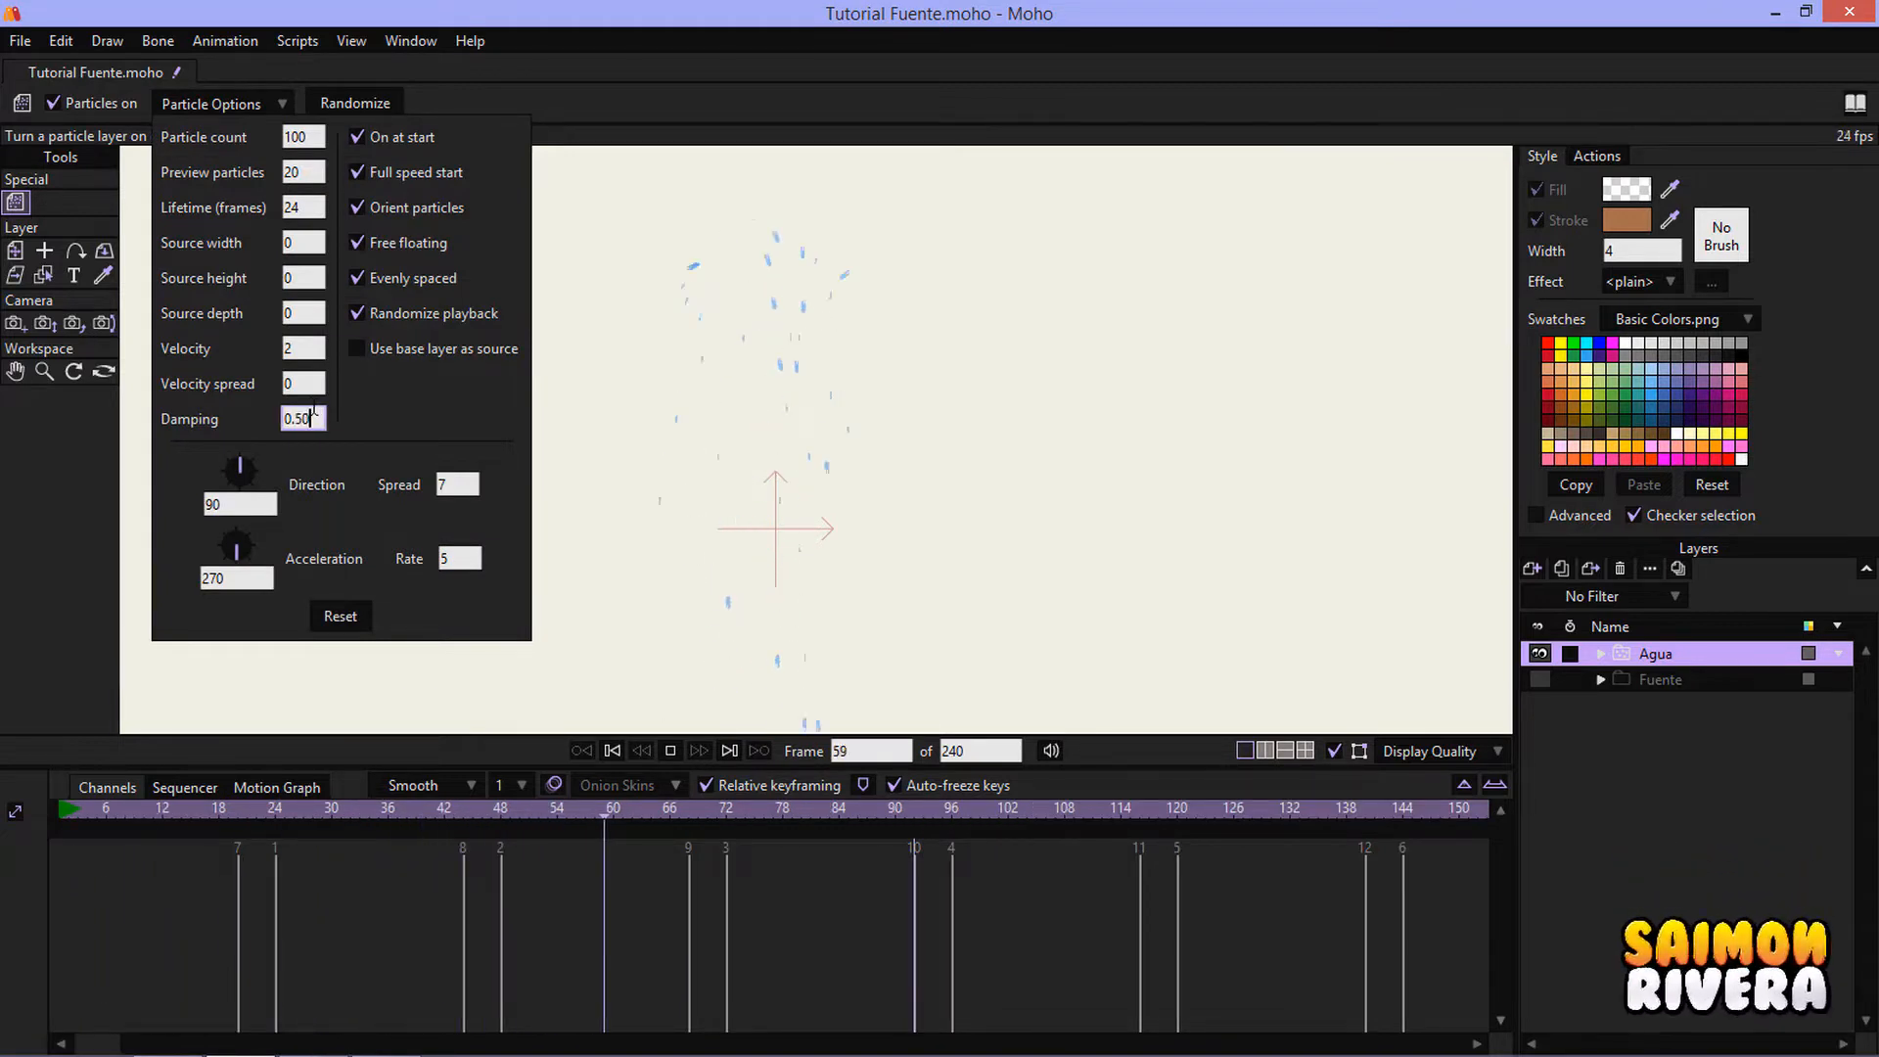
key(BackSpace)
key(BackSpace)
text(25)
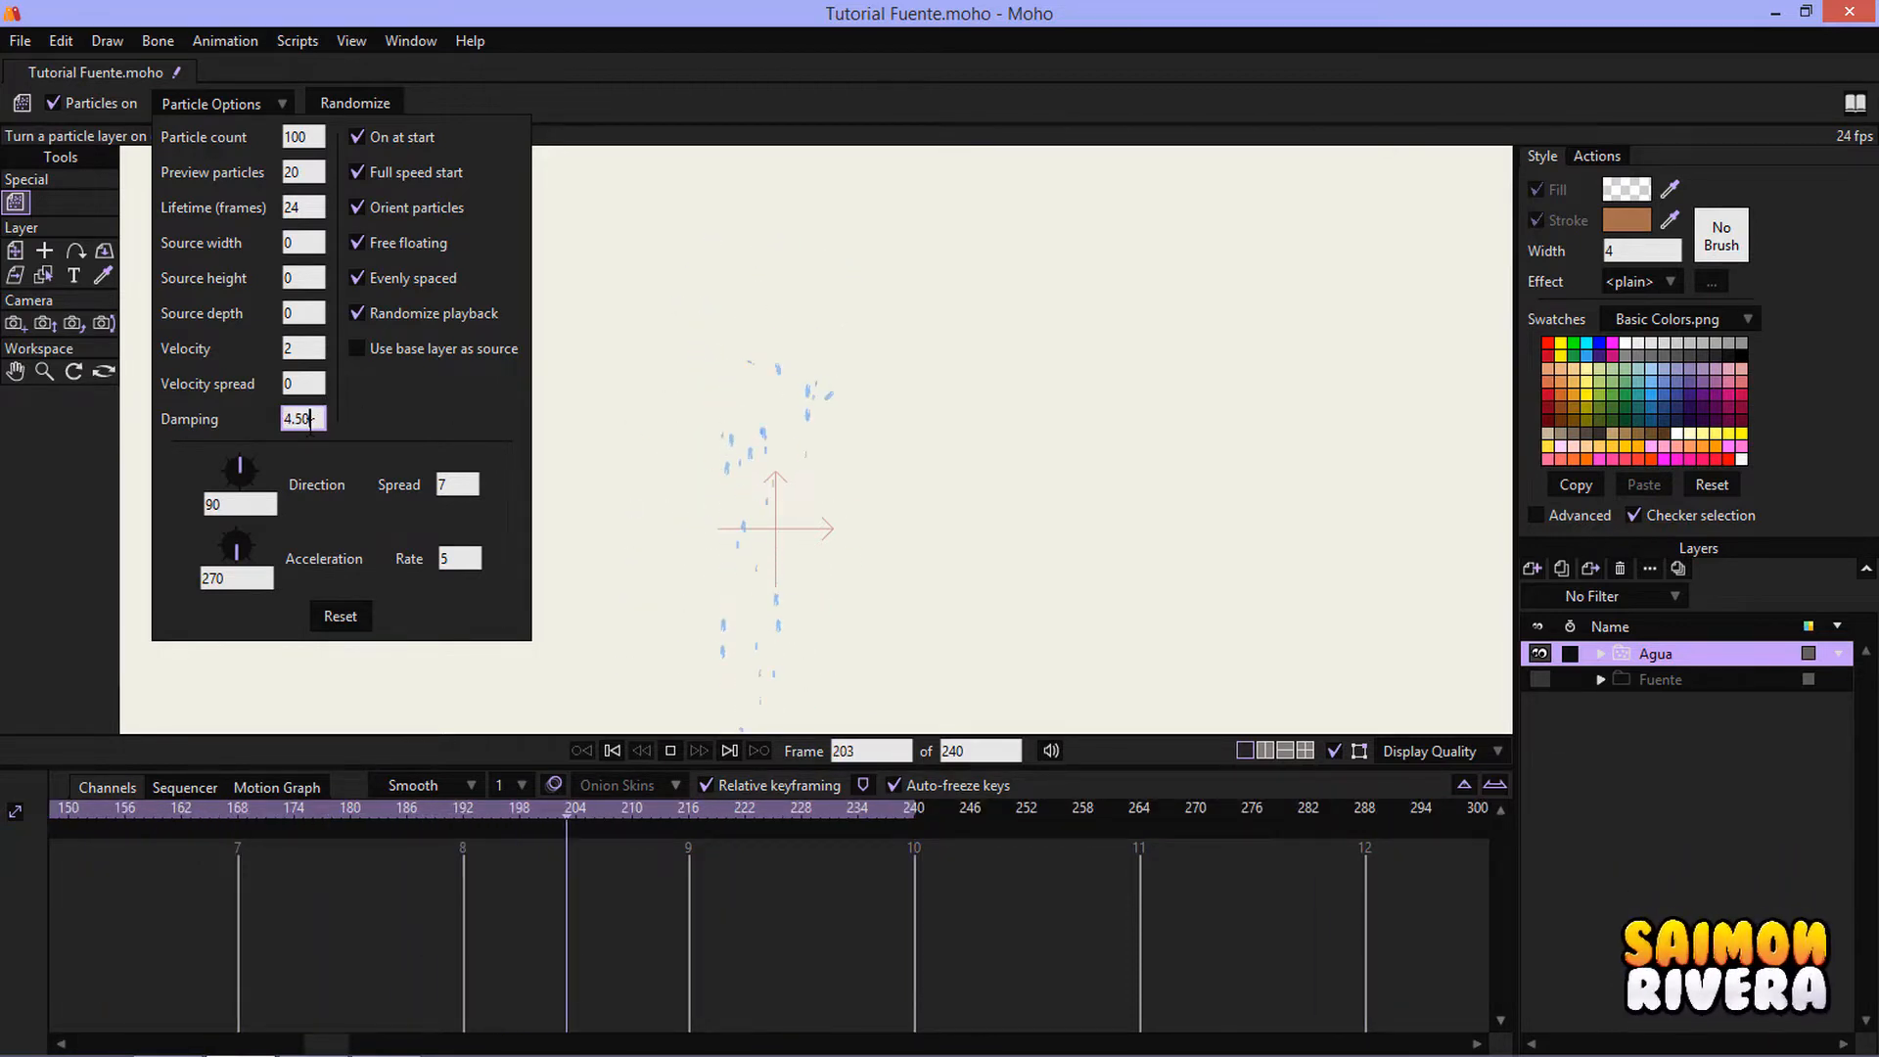
- Try a damping of 1.75 for the water particles and check the playing jet
key(BackSpace)
key(BackSpace)
key(BackSpace)
key(BackSpace)
text(6.75)
click(798, 429)
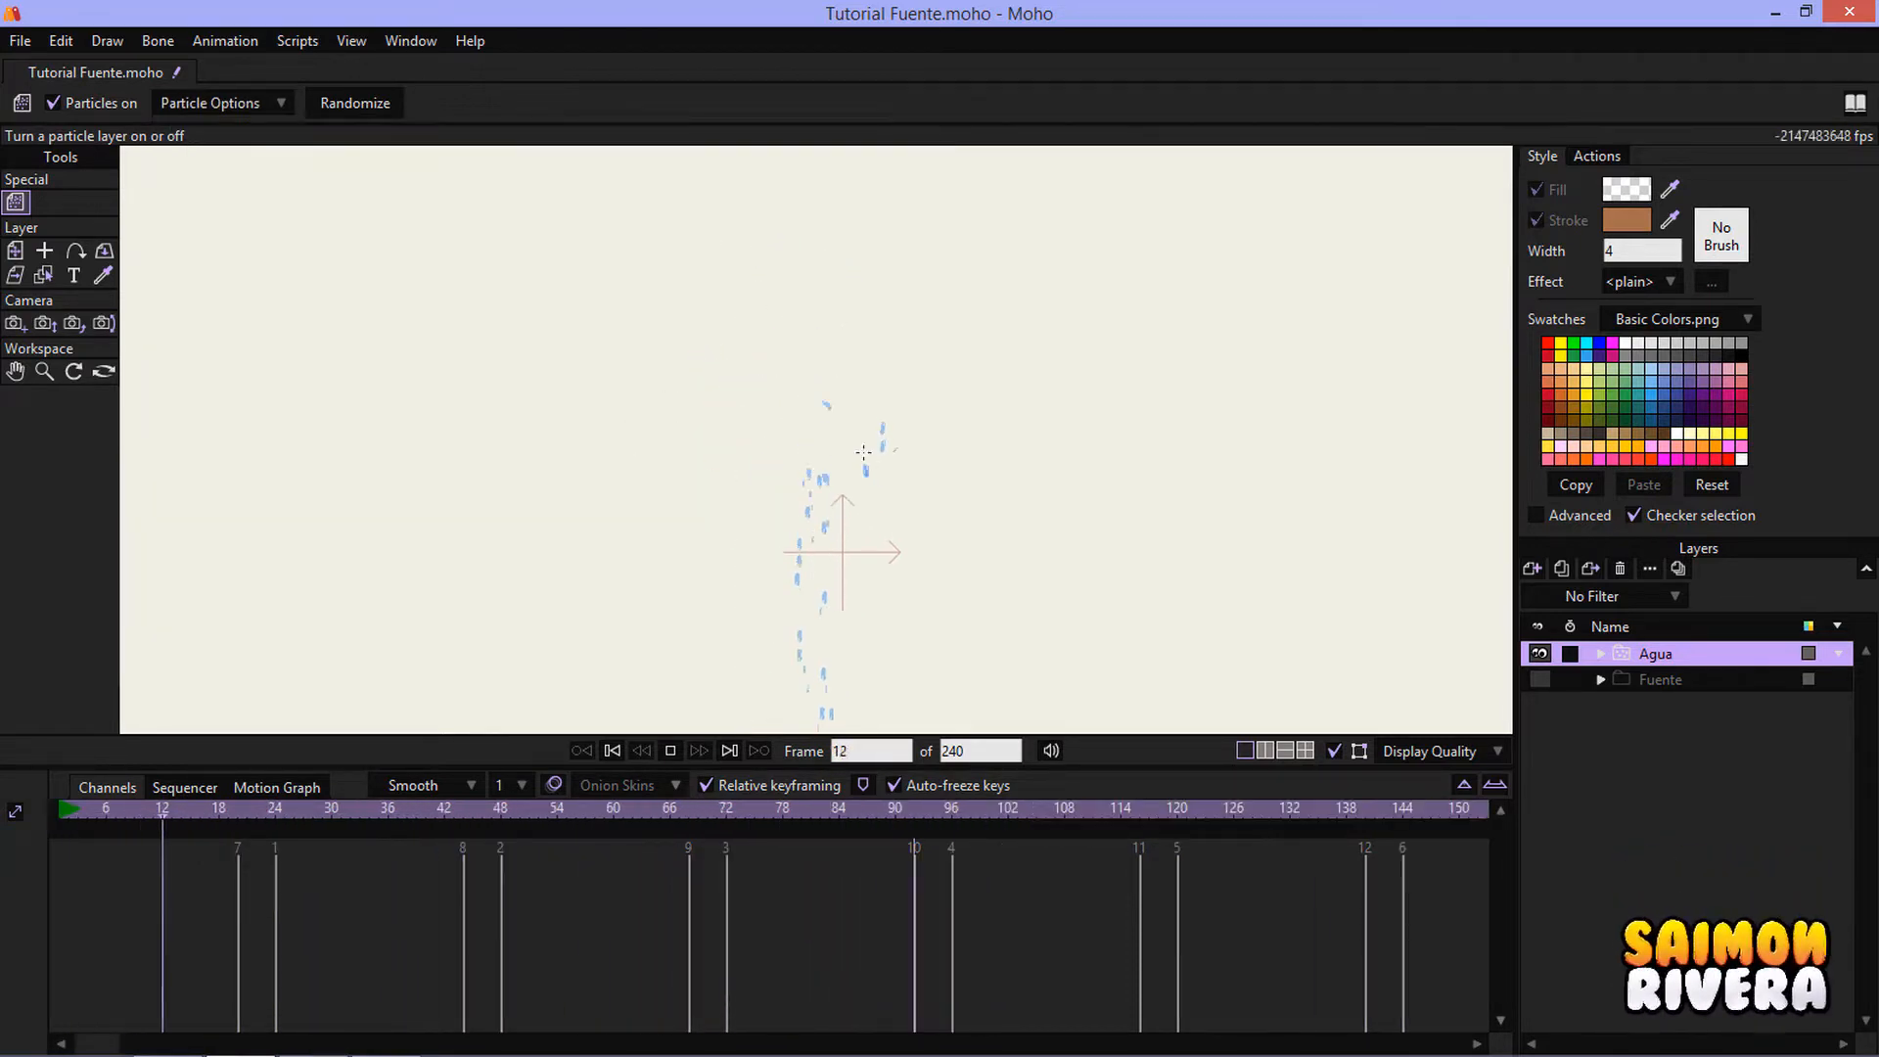
- Set the water particles' damping to 0 and check the jet's height in the playing preview
click(173, 99)
click(293, 418)
key(BackSpace)
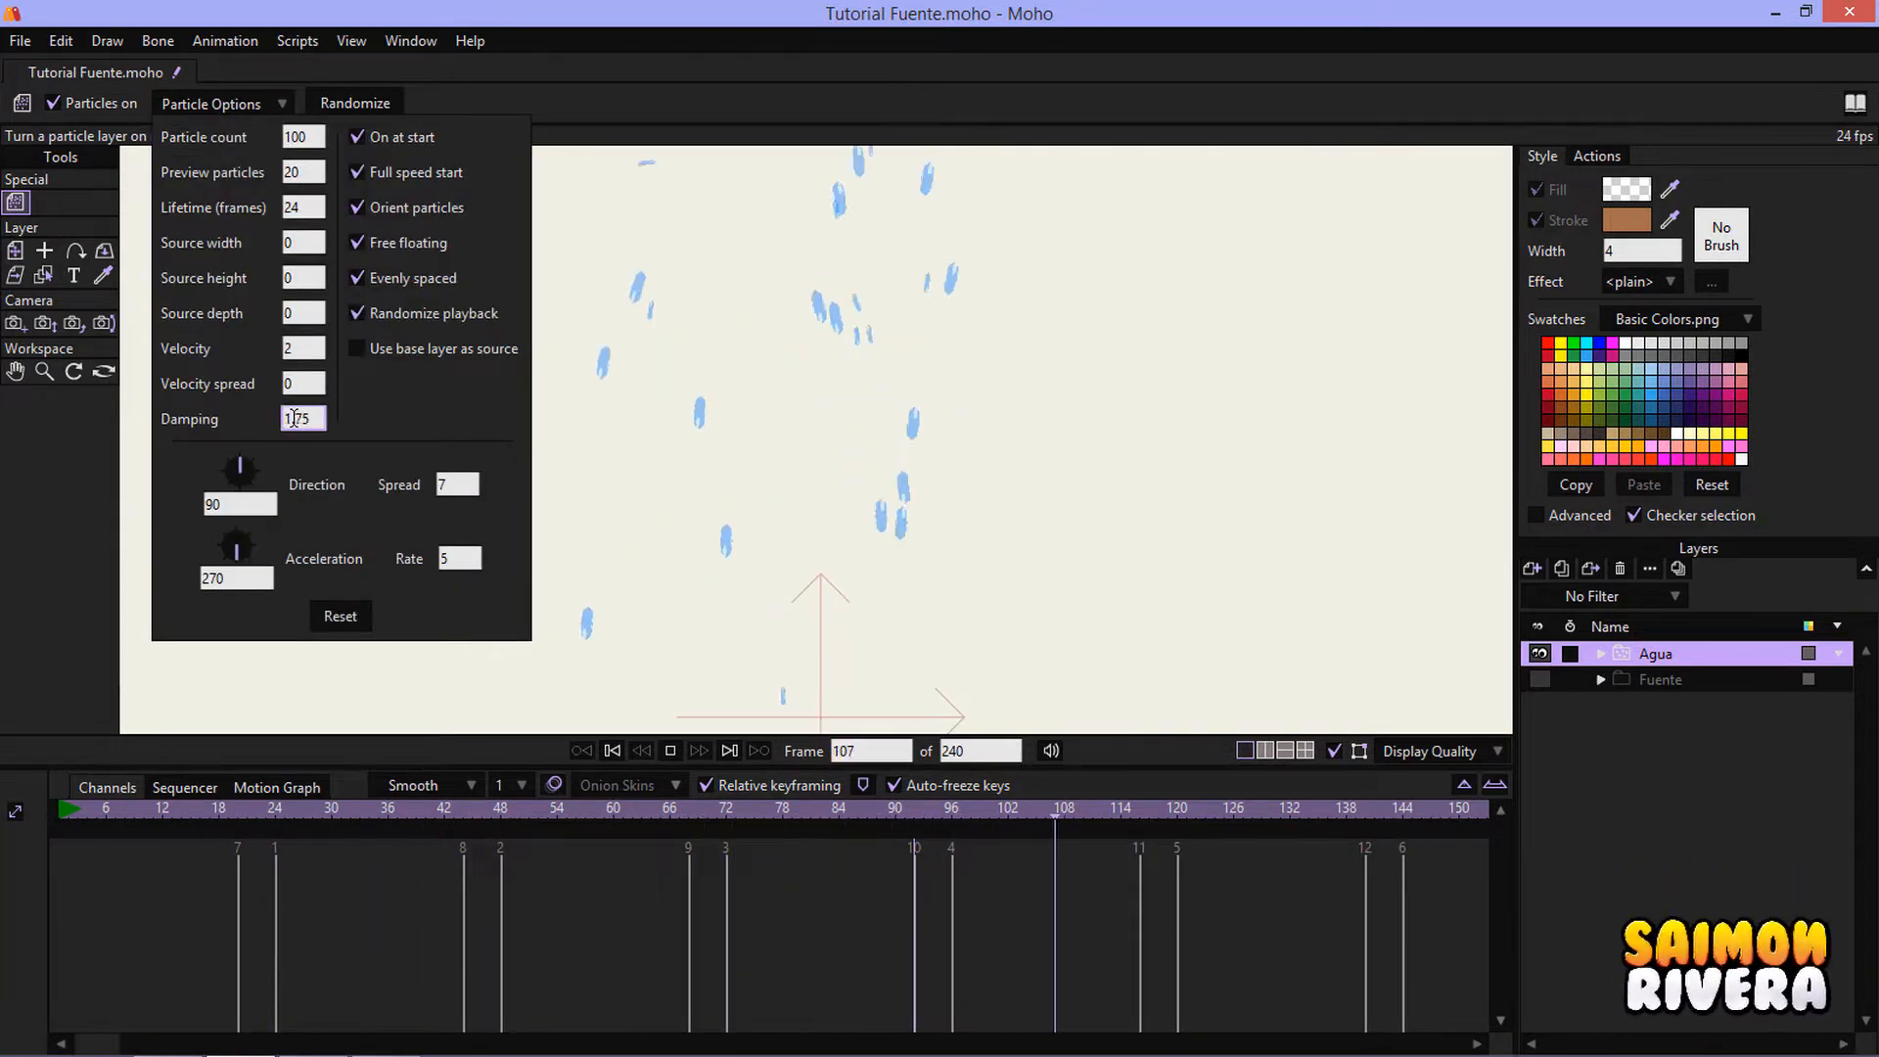
text(0)
click(787, 404)
scroll(791, 402, up, 1)
scroll(920, 397, down, 6)
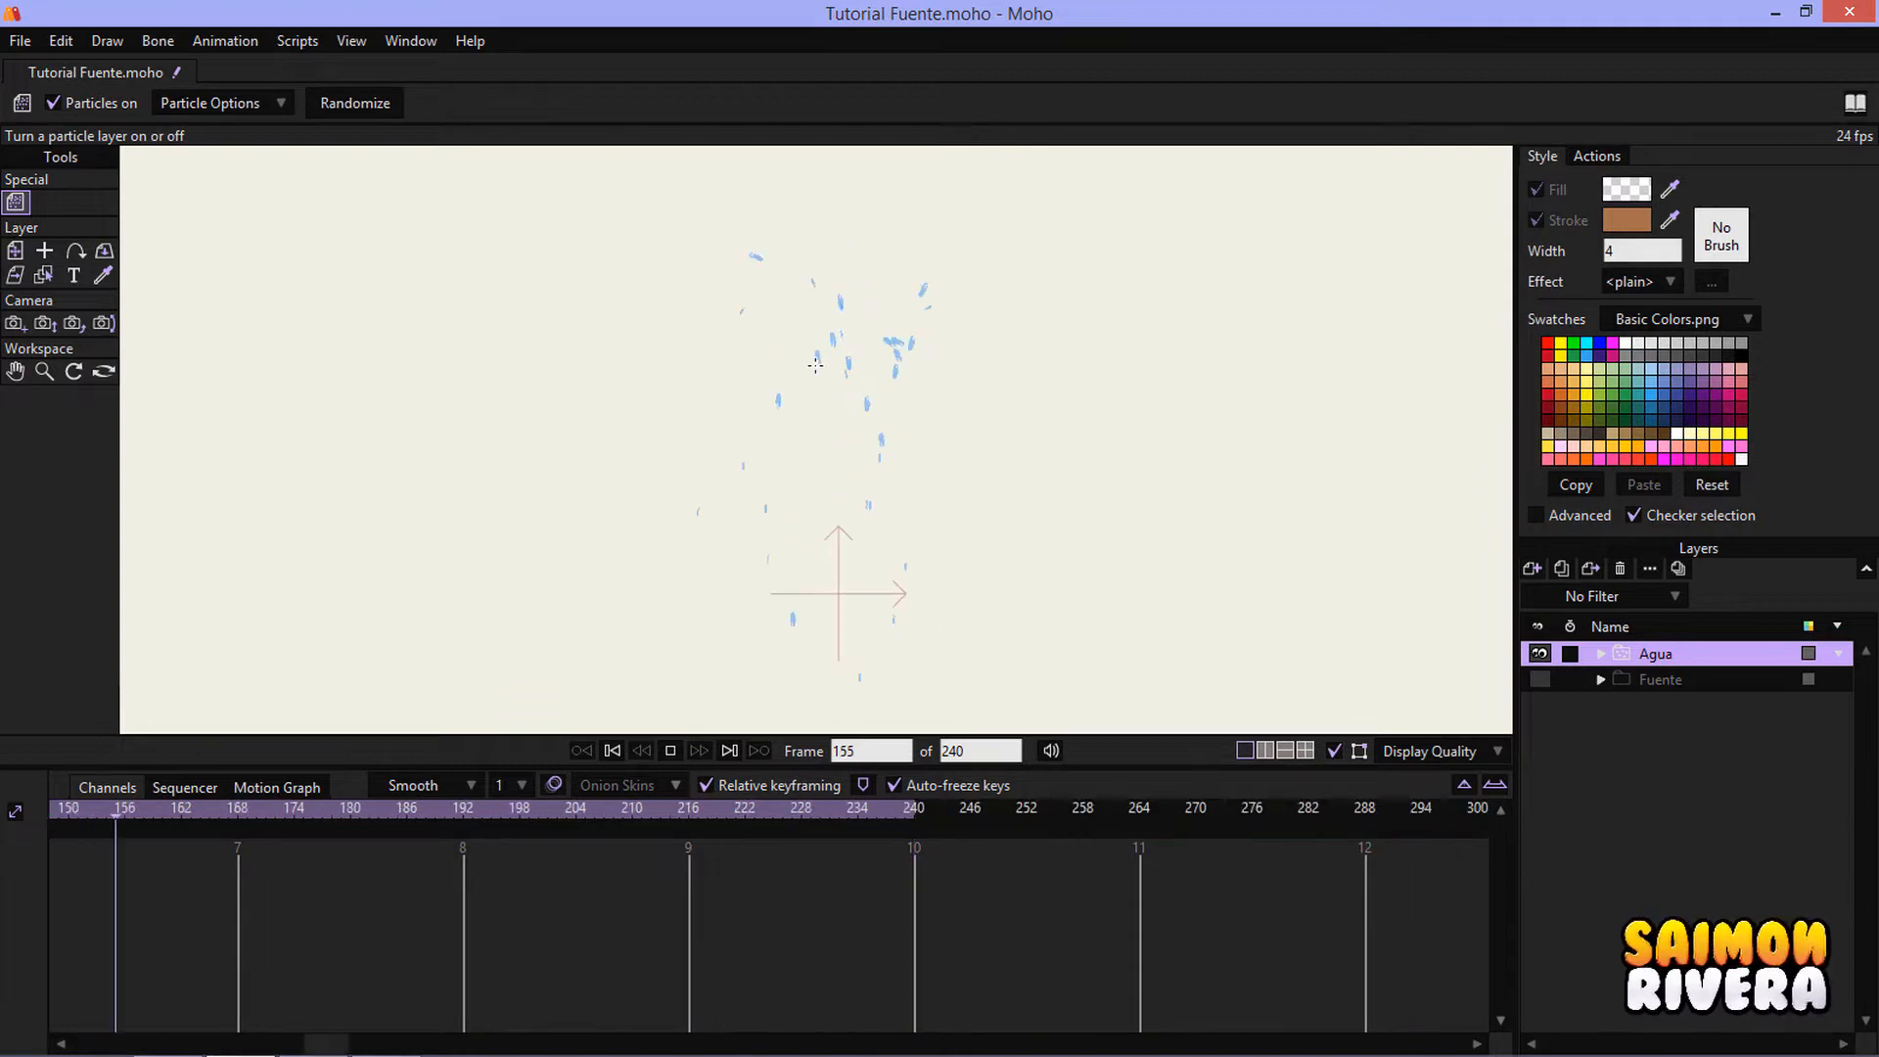
- Make the Fuente layer visible and frame the fountain's upper part together with the falling drops
click(243, 102)
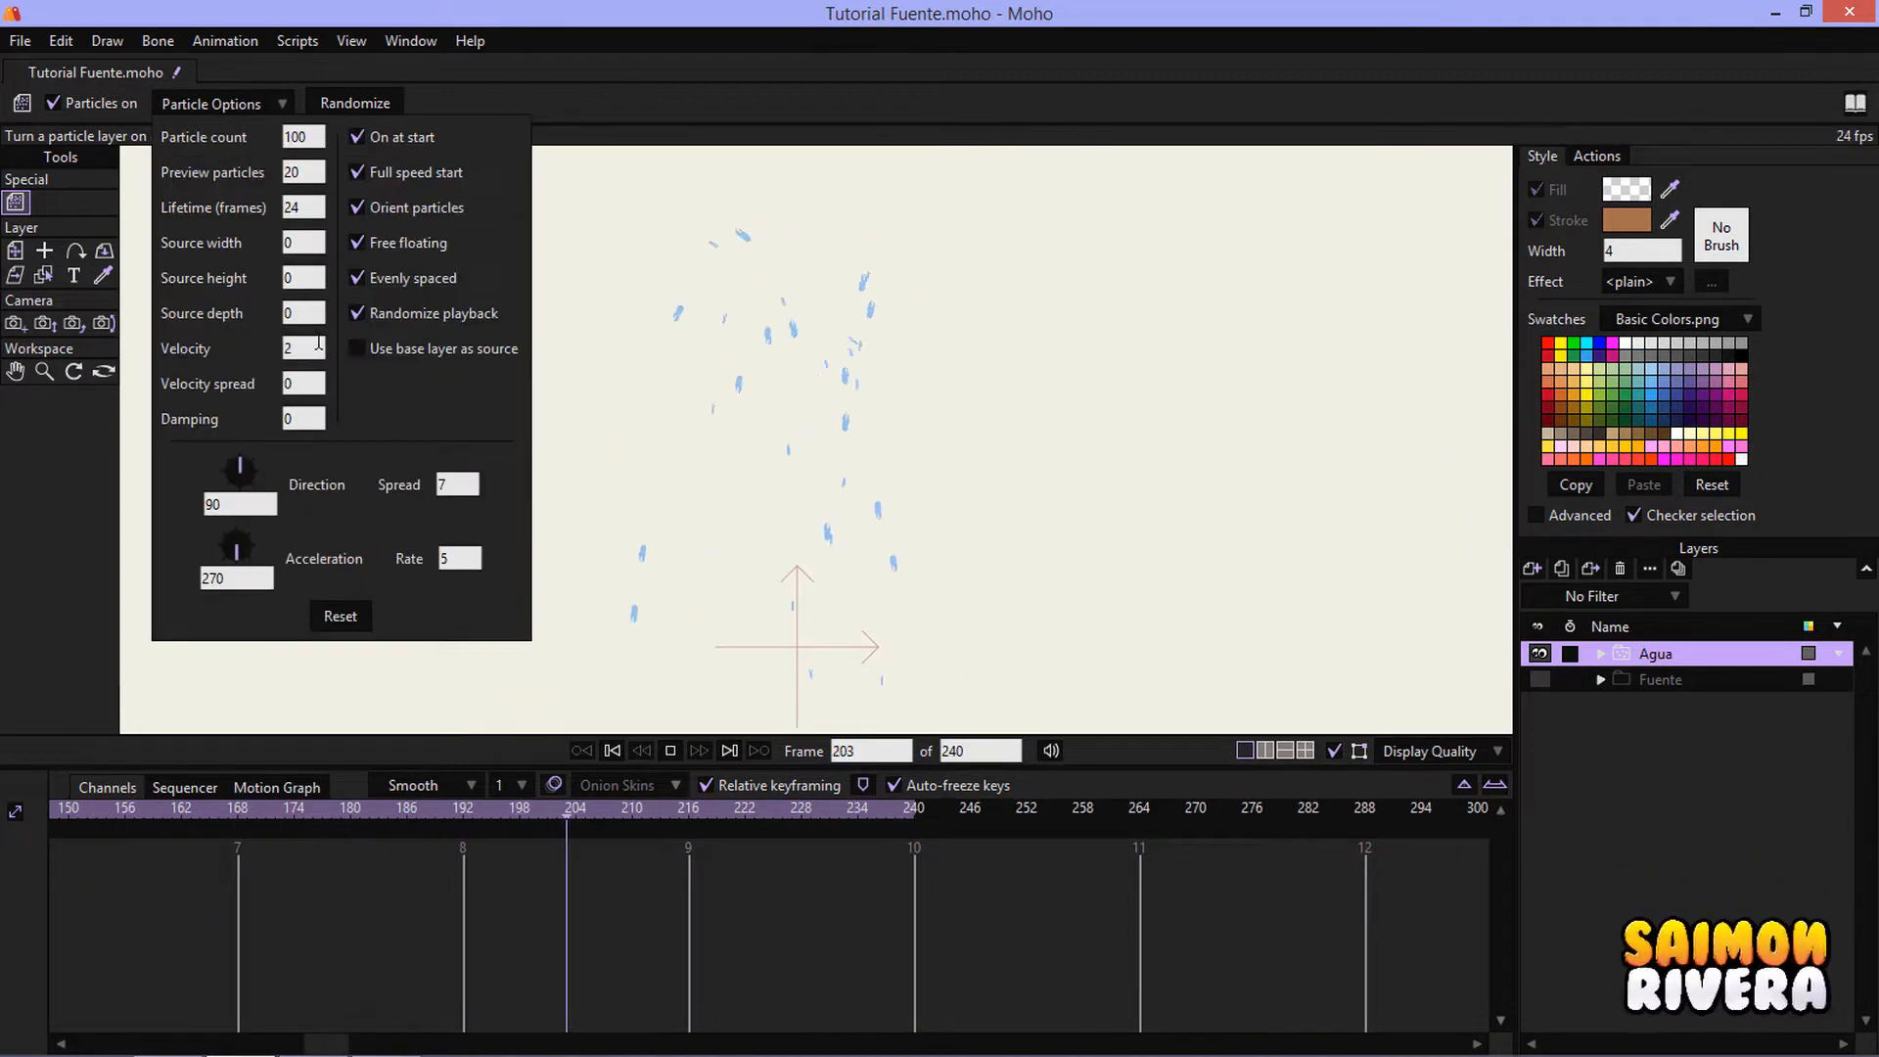
click(310, 206)
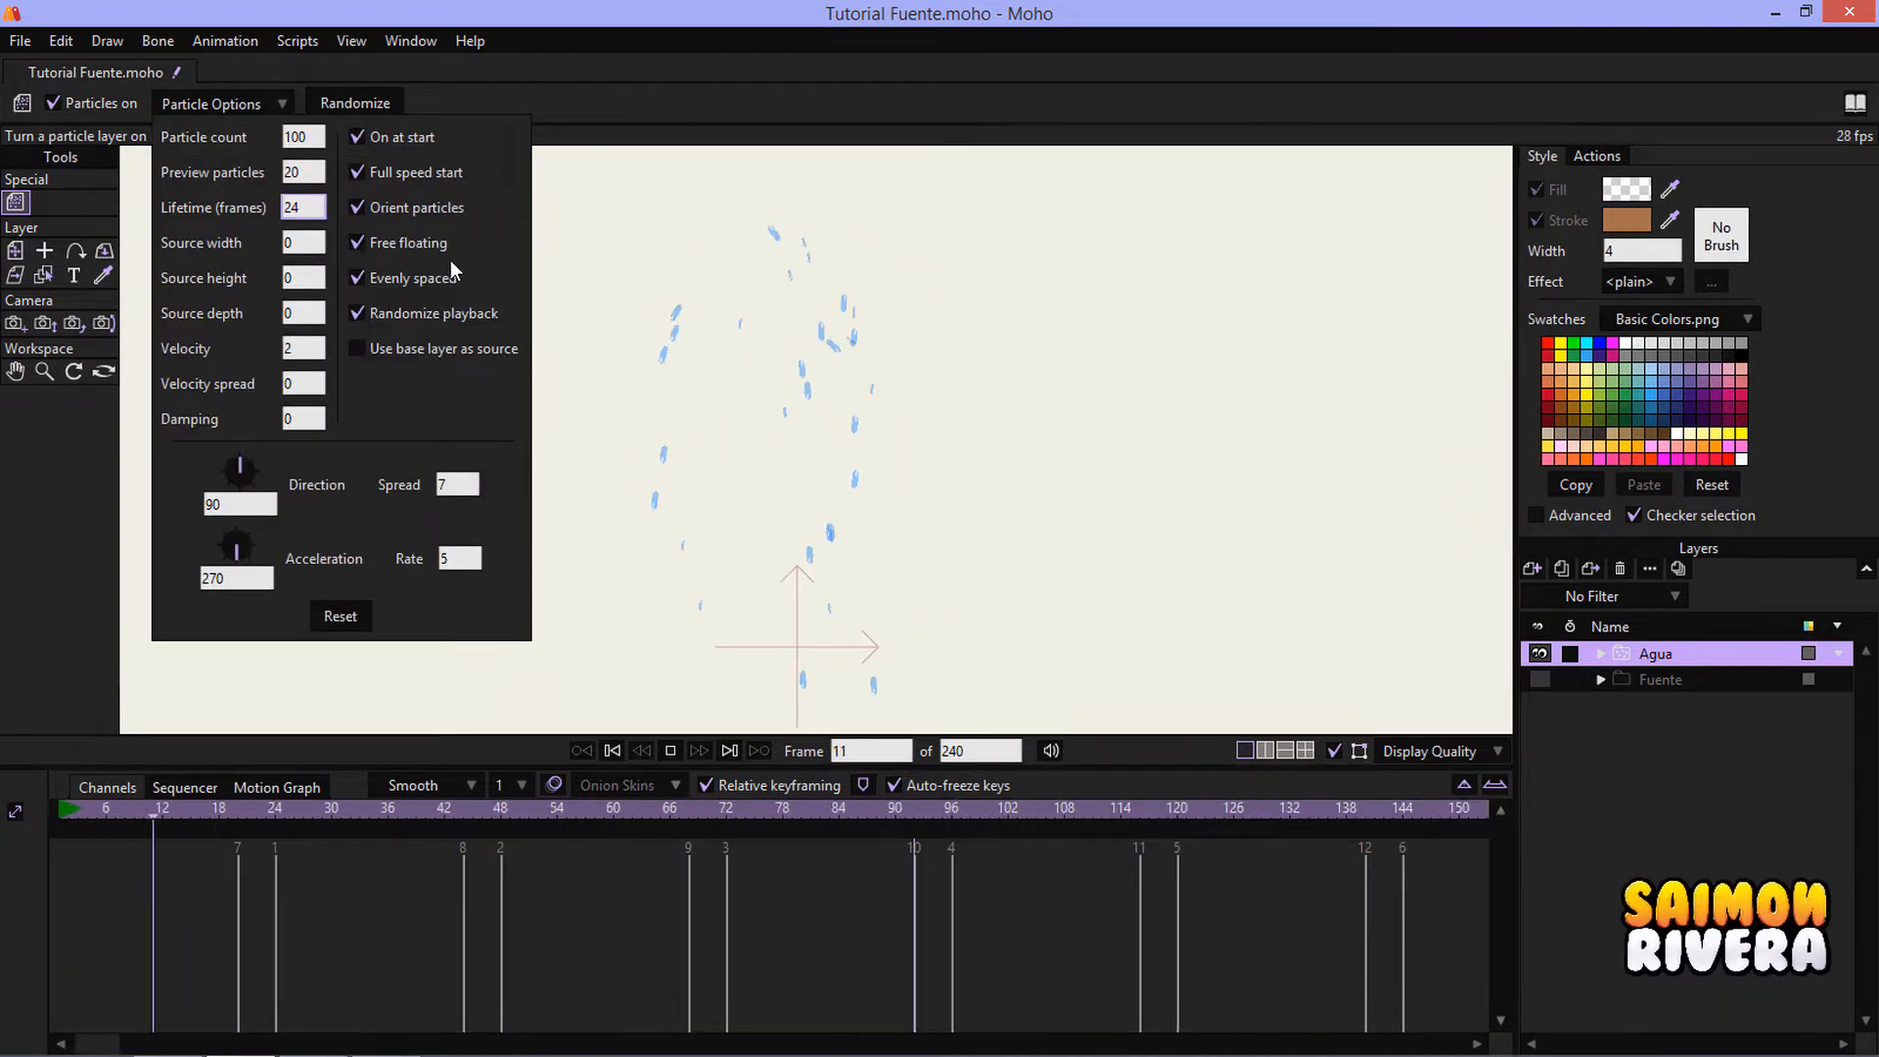
drag(1150, 474, 1069, 412)
scroll(1135, 416, down, 2)
scroll(1069, 412, down, 2)
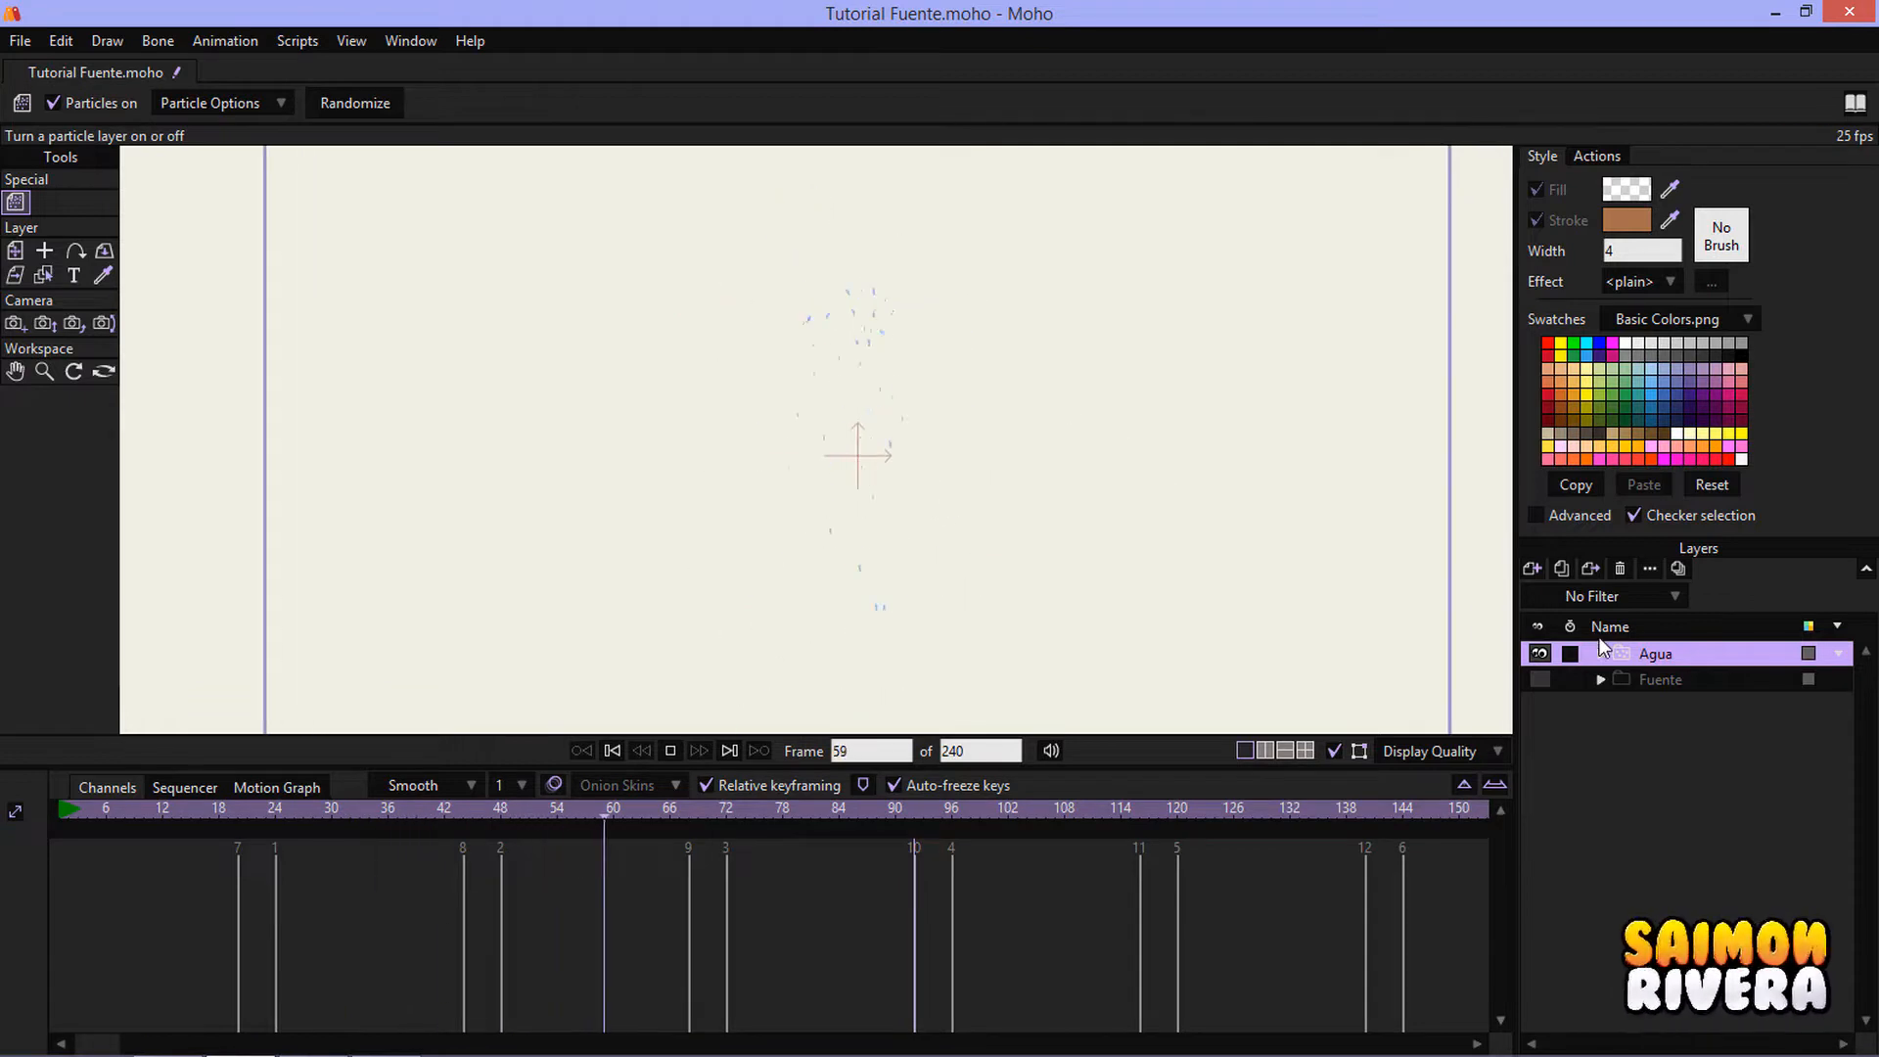
click(1540, 680)
scroll(921, 474, up, 2)
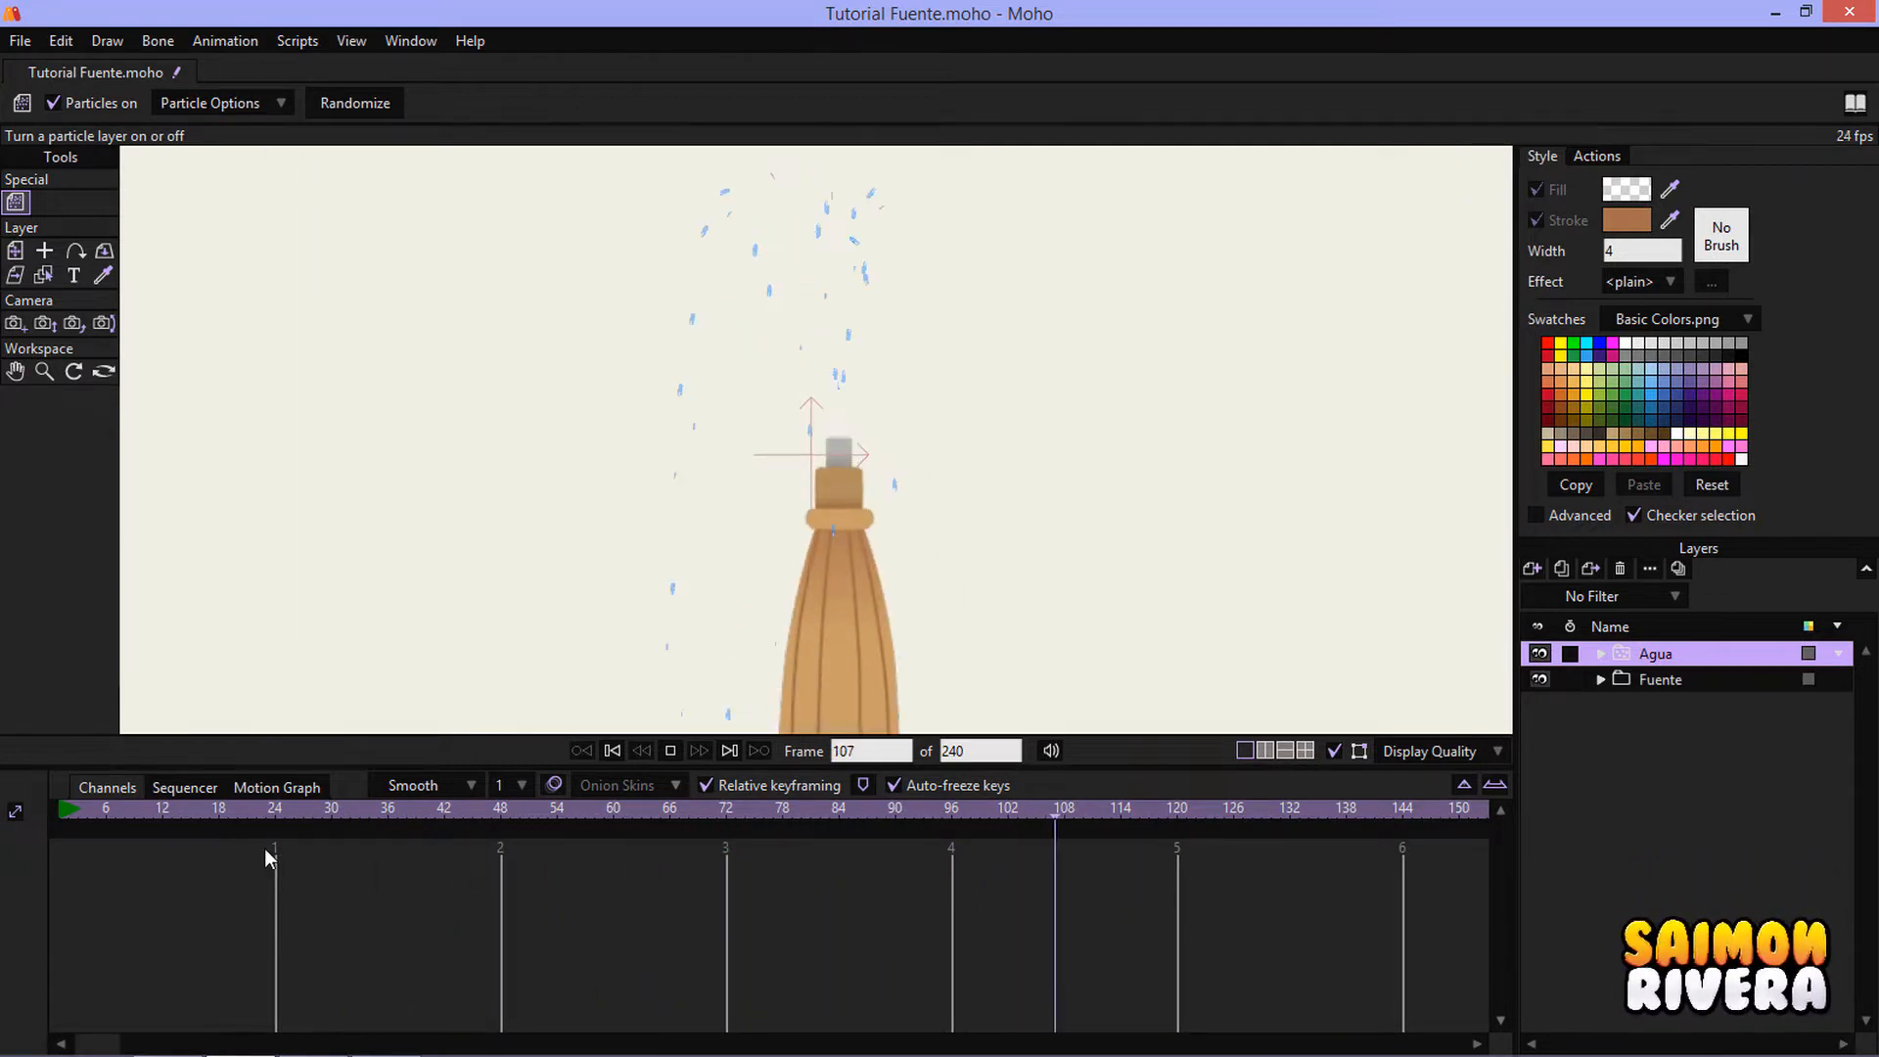
scroll(716, 662, down, 2)
drag(737, 722, 780, 458)
scroll(832, 504, up, 2)
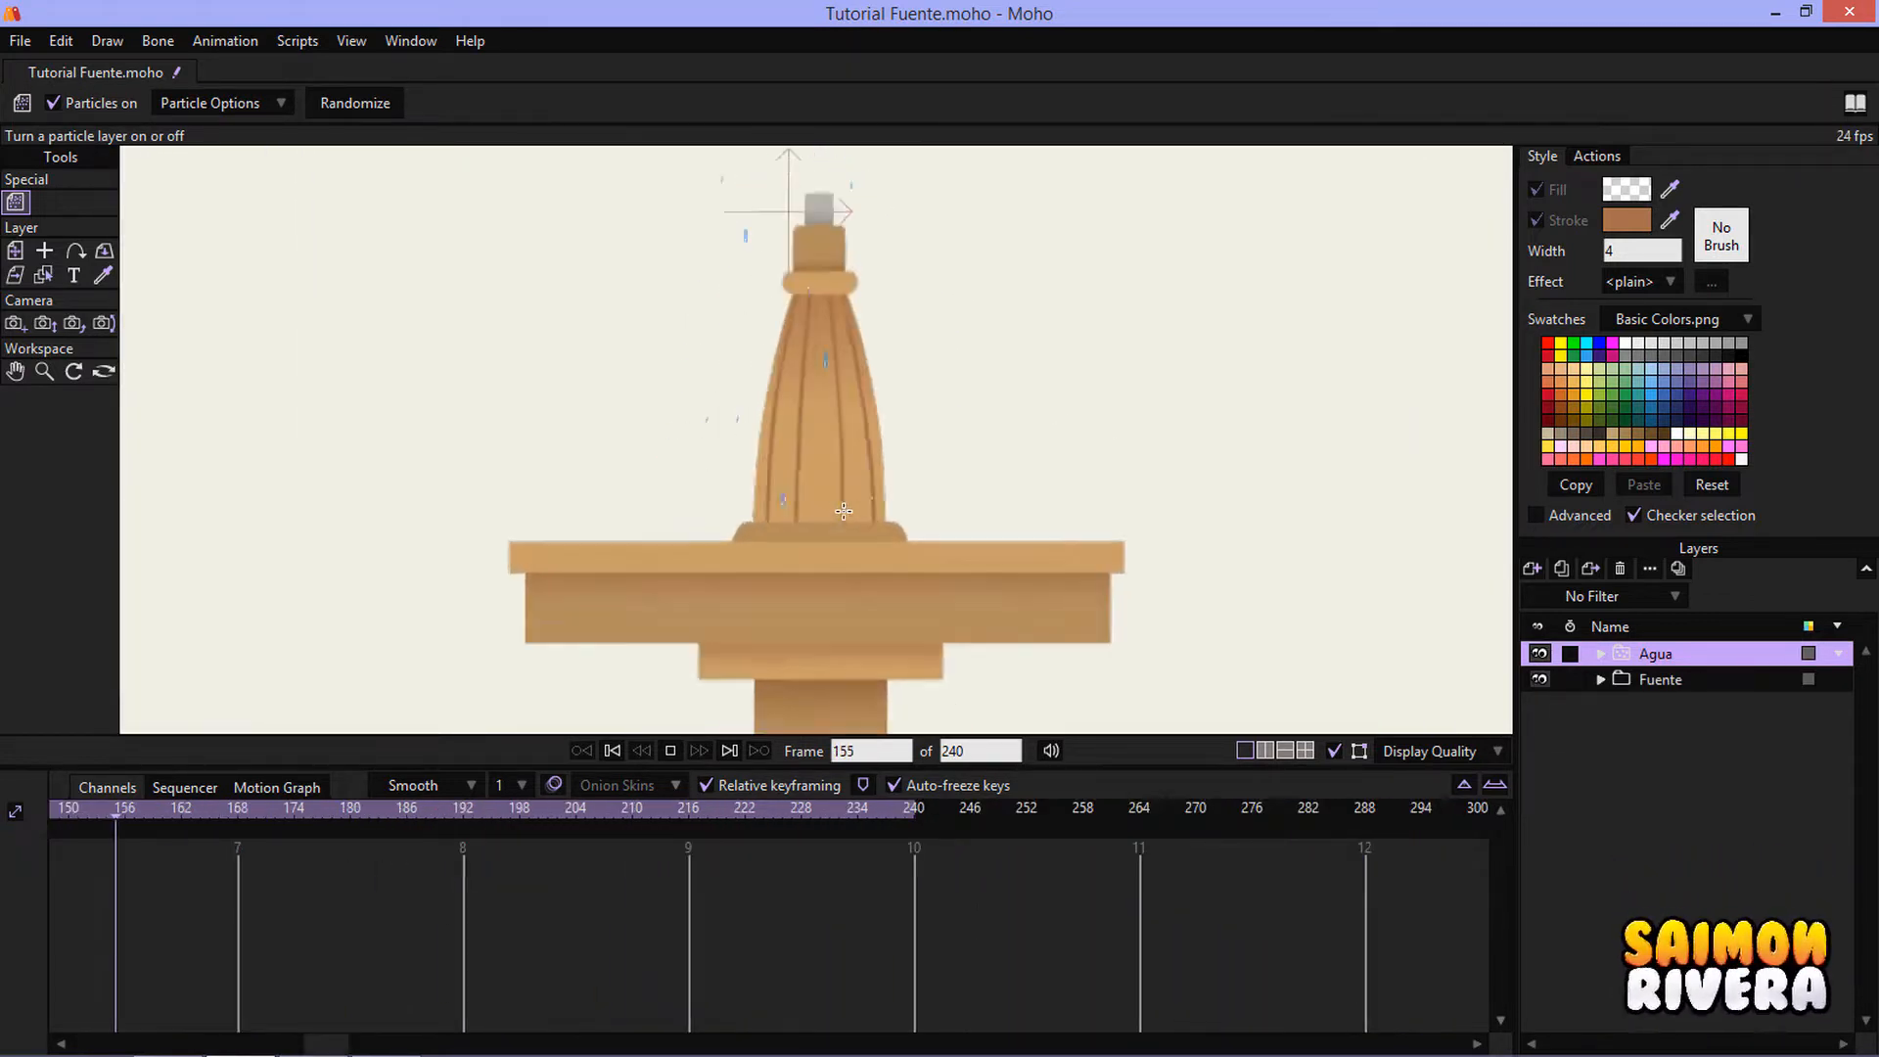
- Check where the drops end near the fountain's upper platform and try a particle lifetime of 26 frames
scroll(883, 547, up, 5)
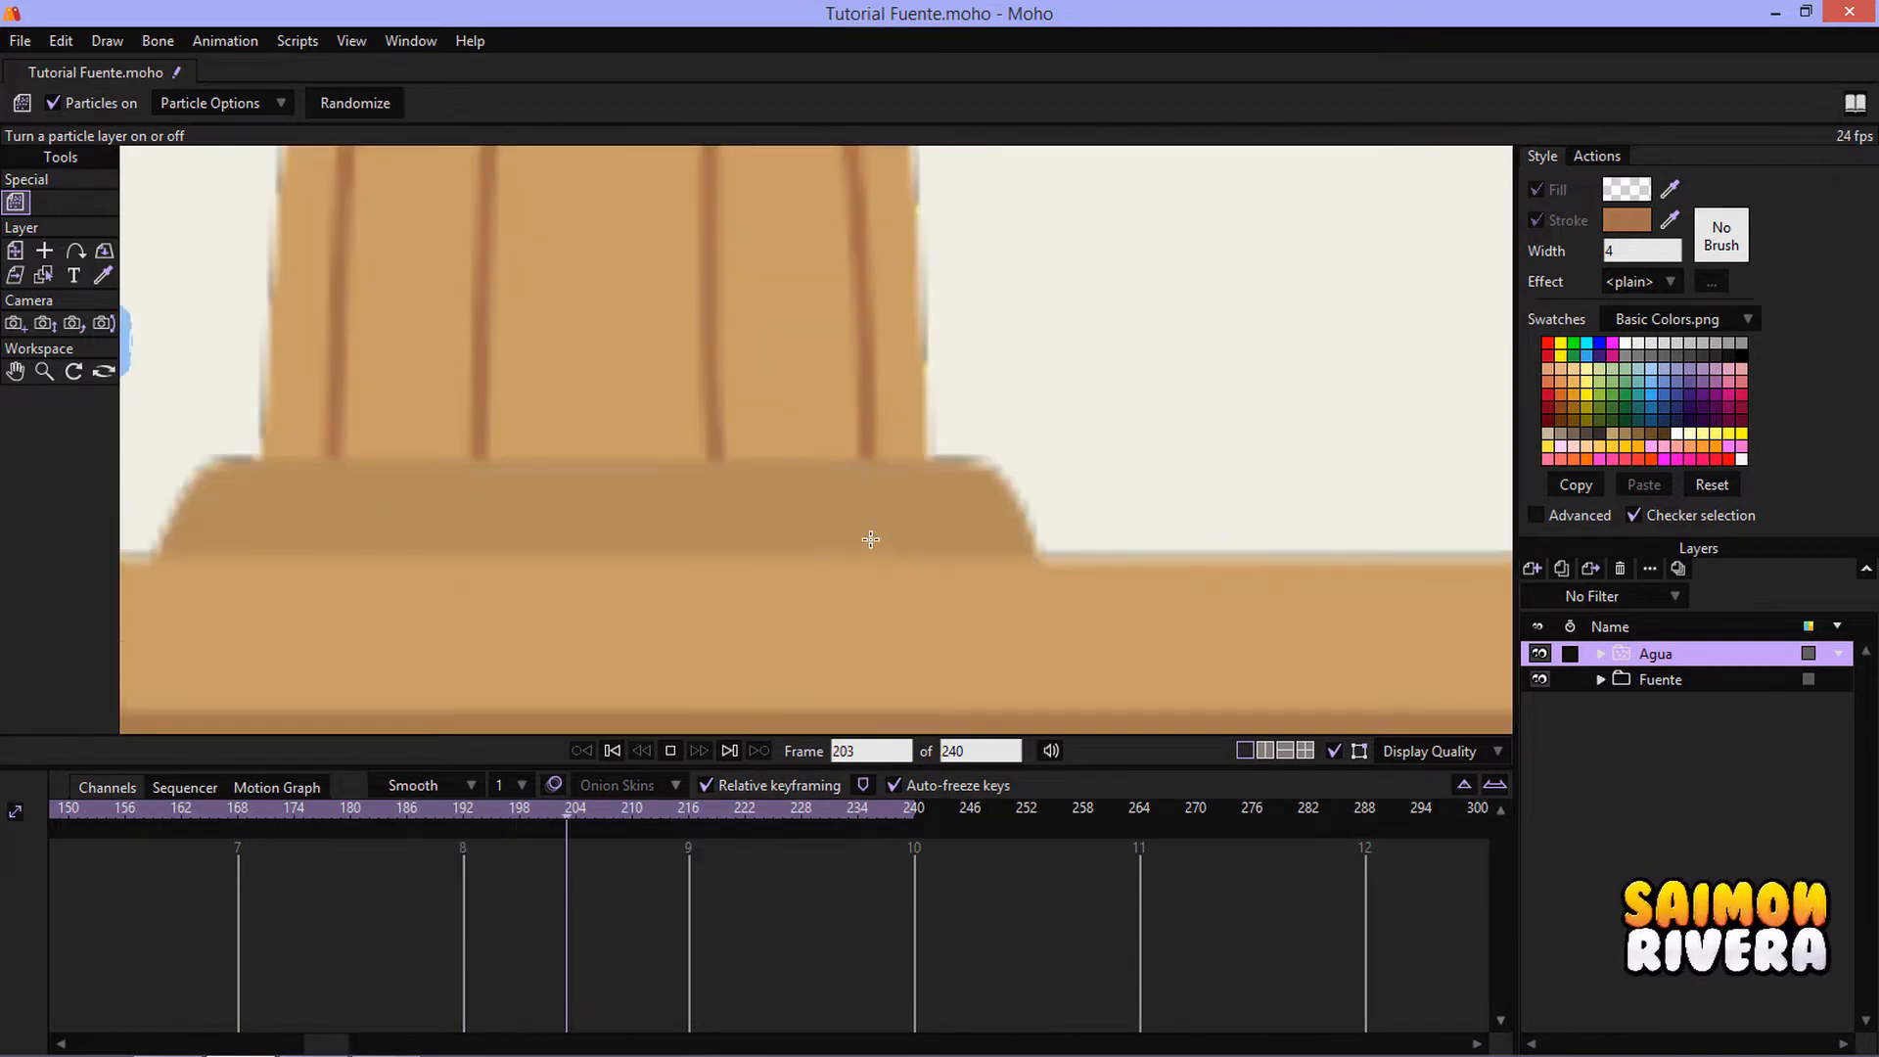
drag(122, 502, 562, 520)
scroll(604, 532, down, 1)
scroll(604, 532, down, 1)
scroll(627, 499, down, 1)
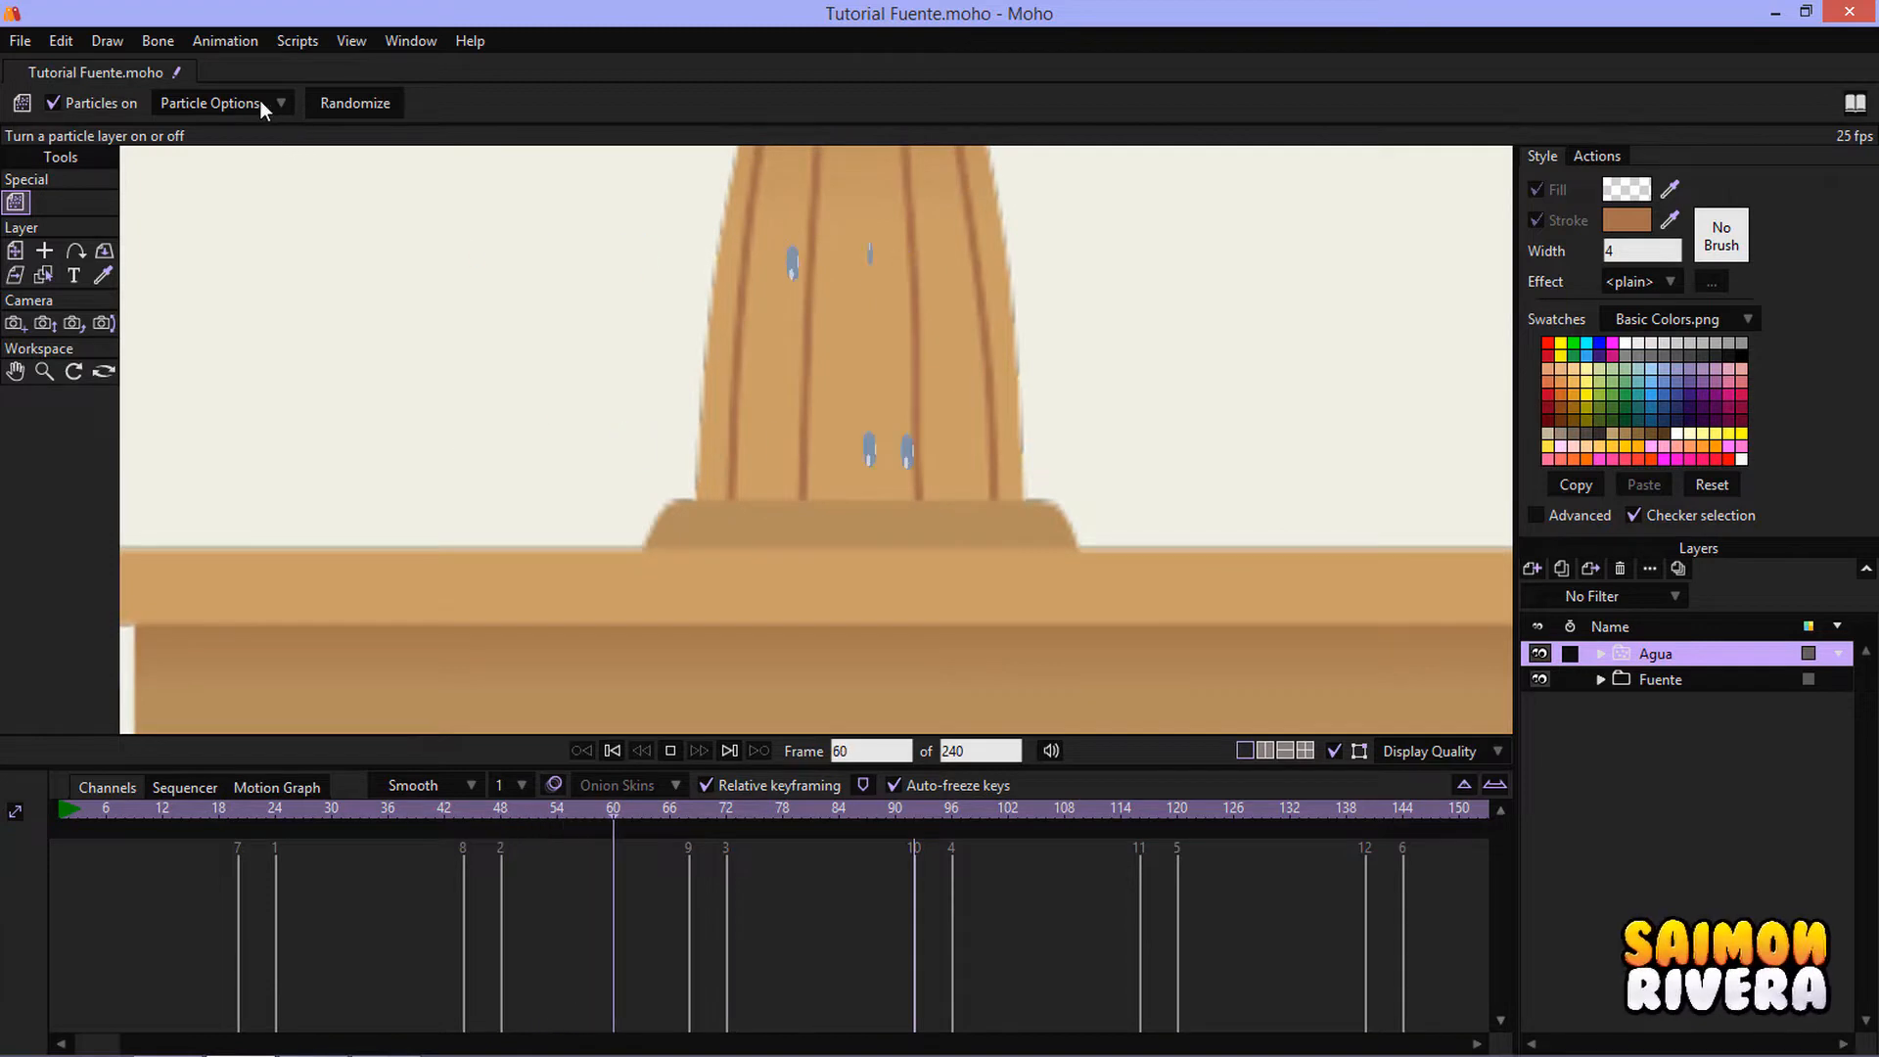
click(260, 102)
click(286, 207)
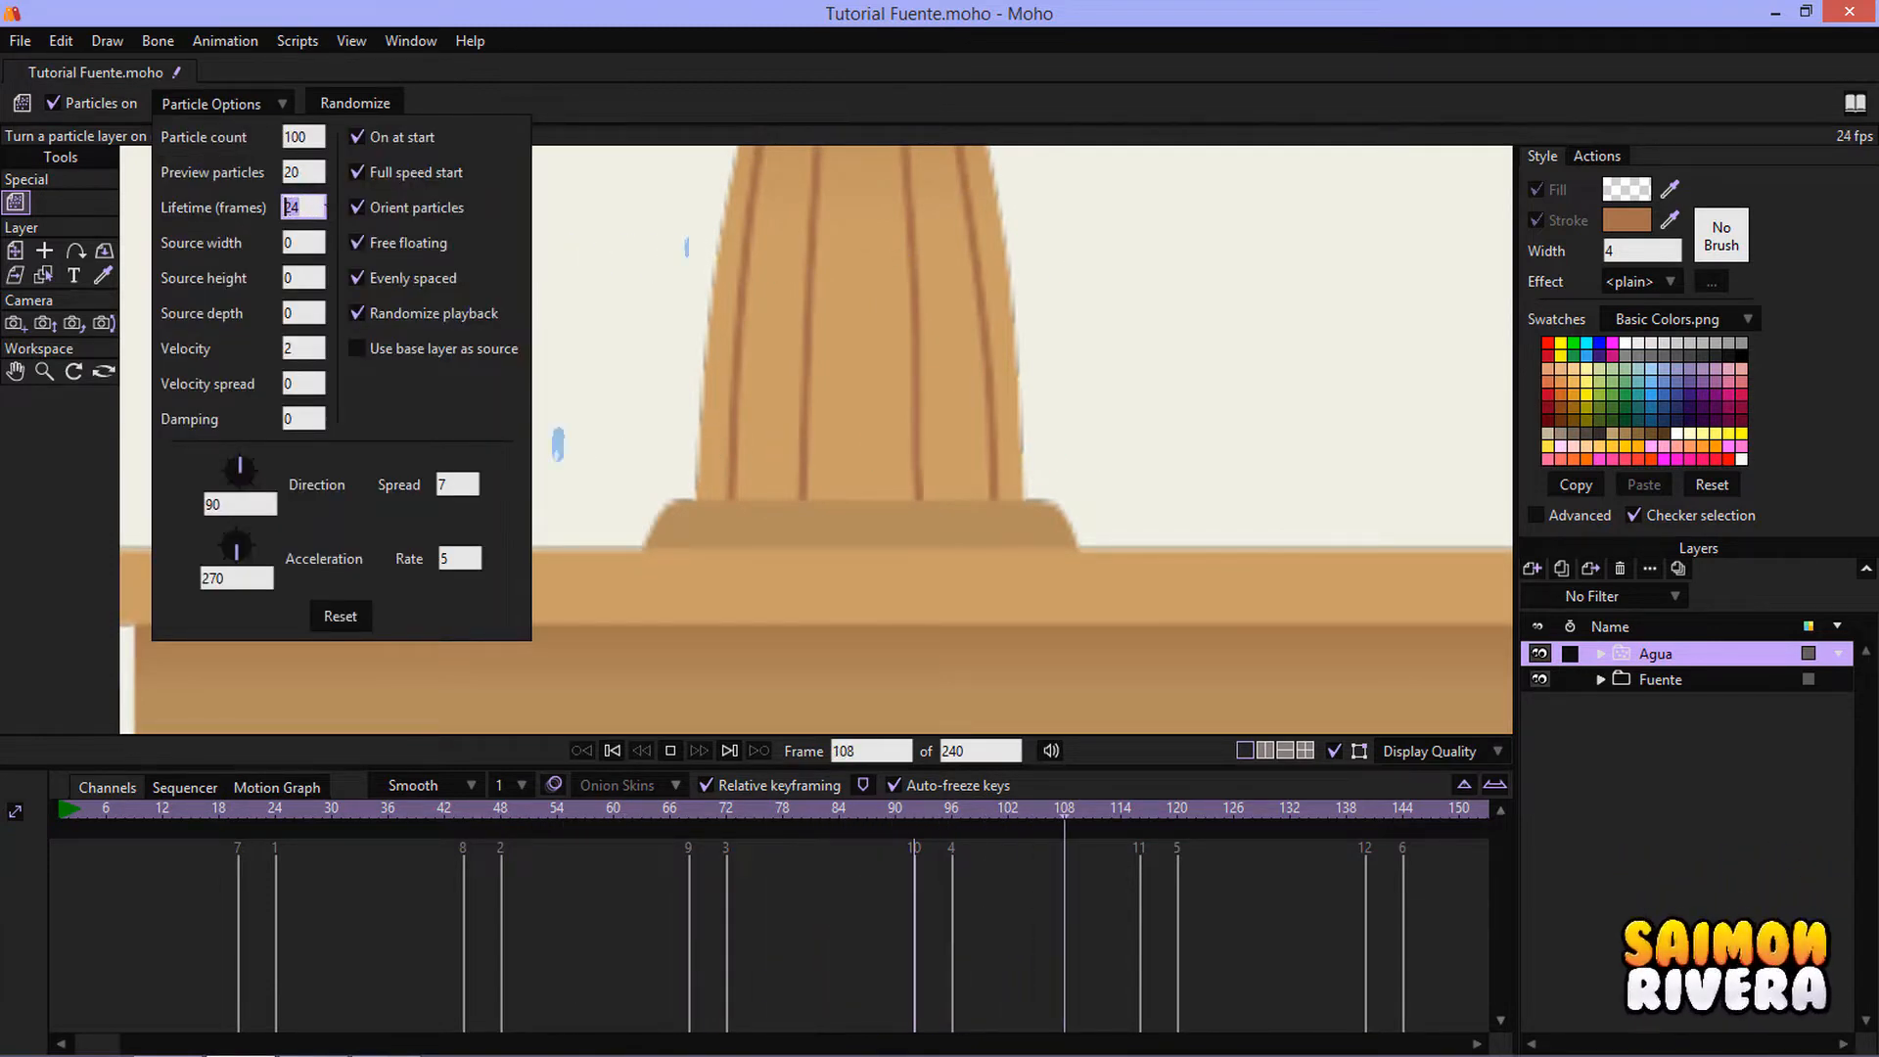
text(26)
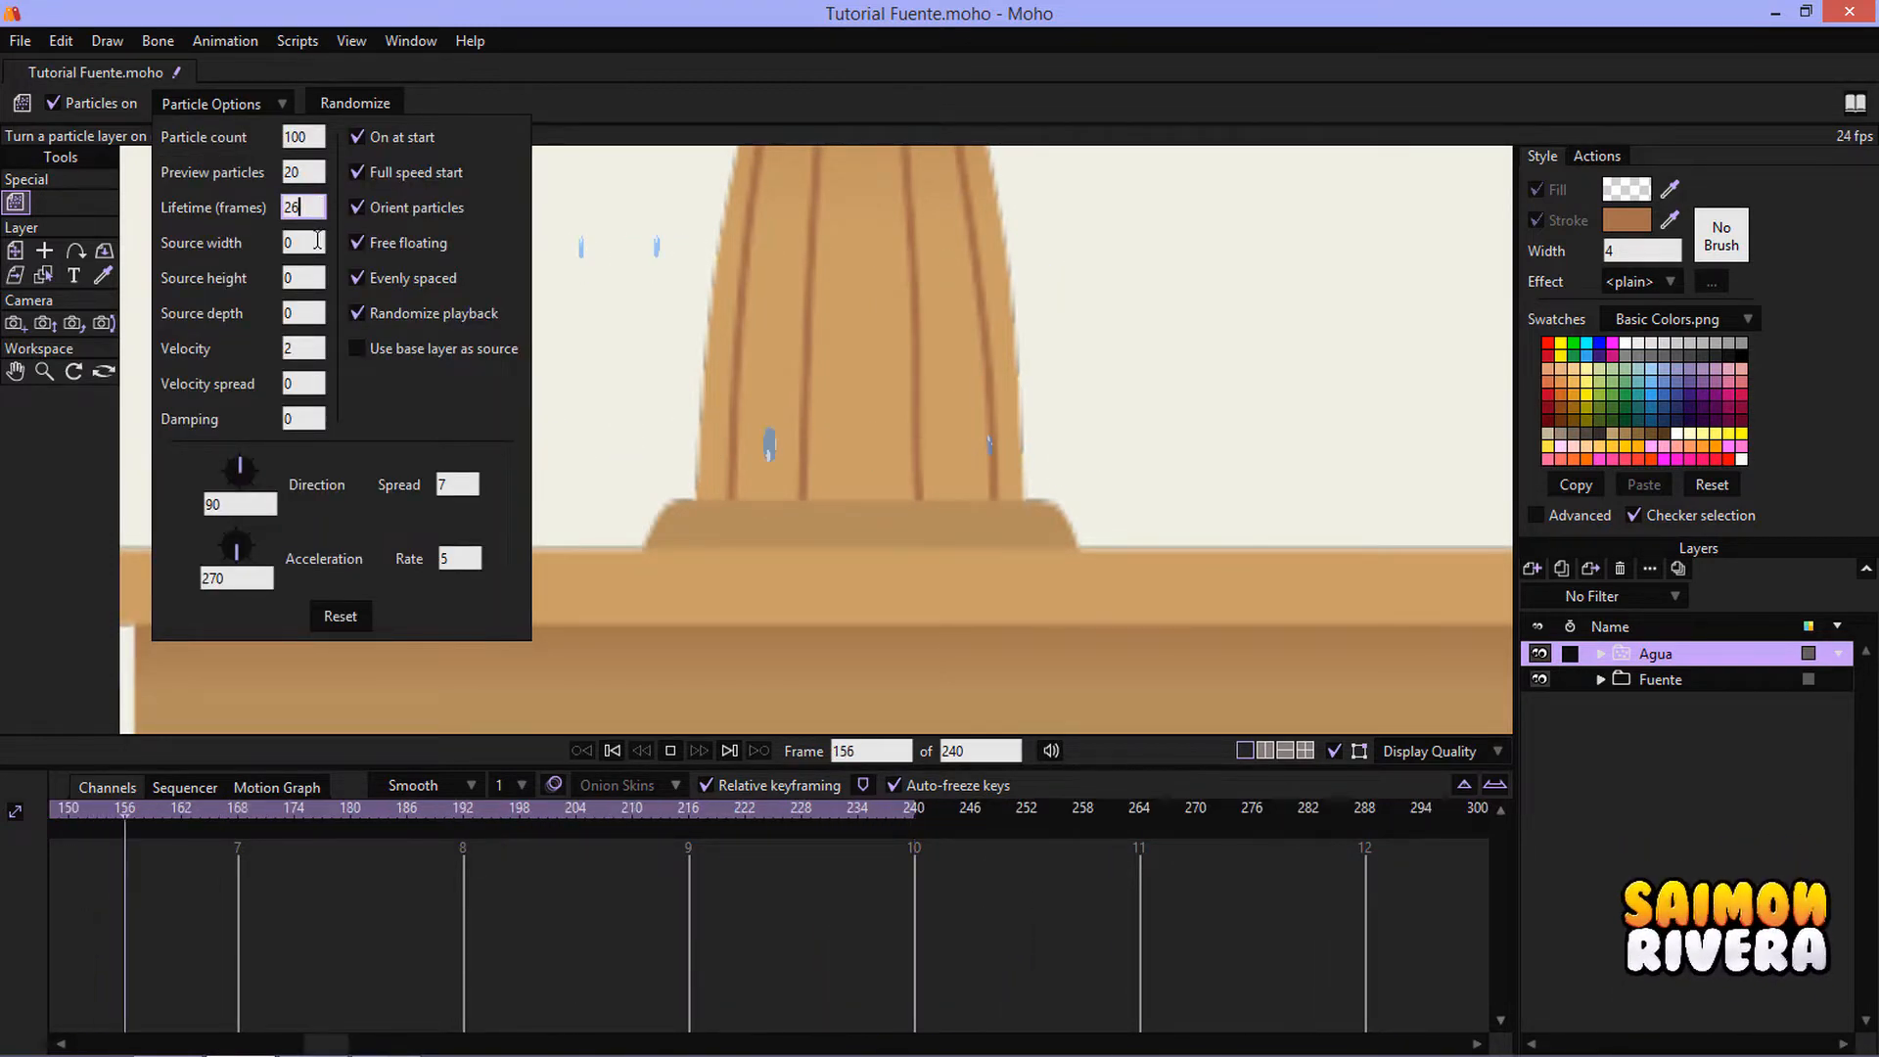
key(Tab)
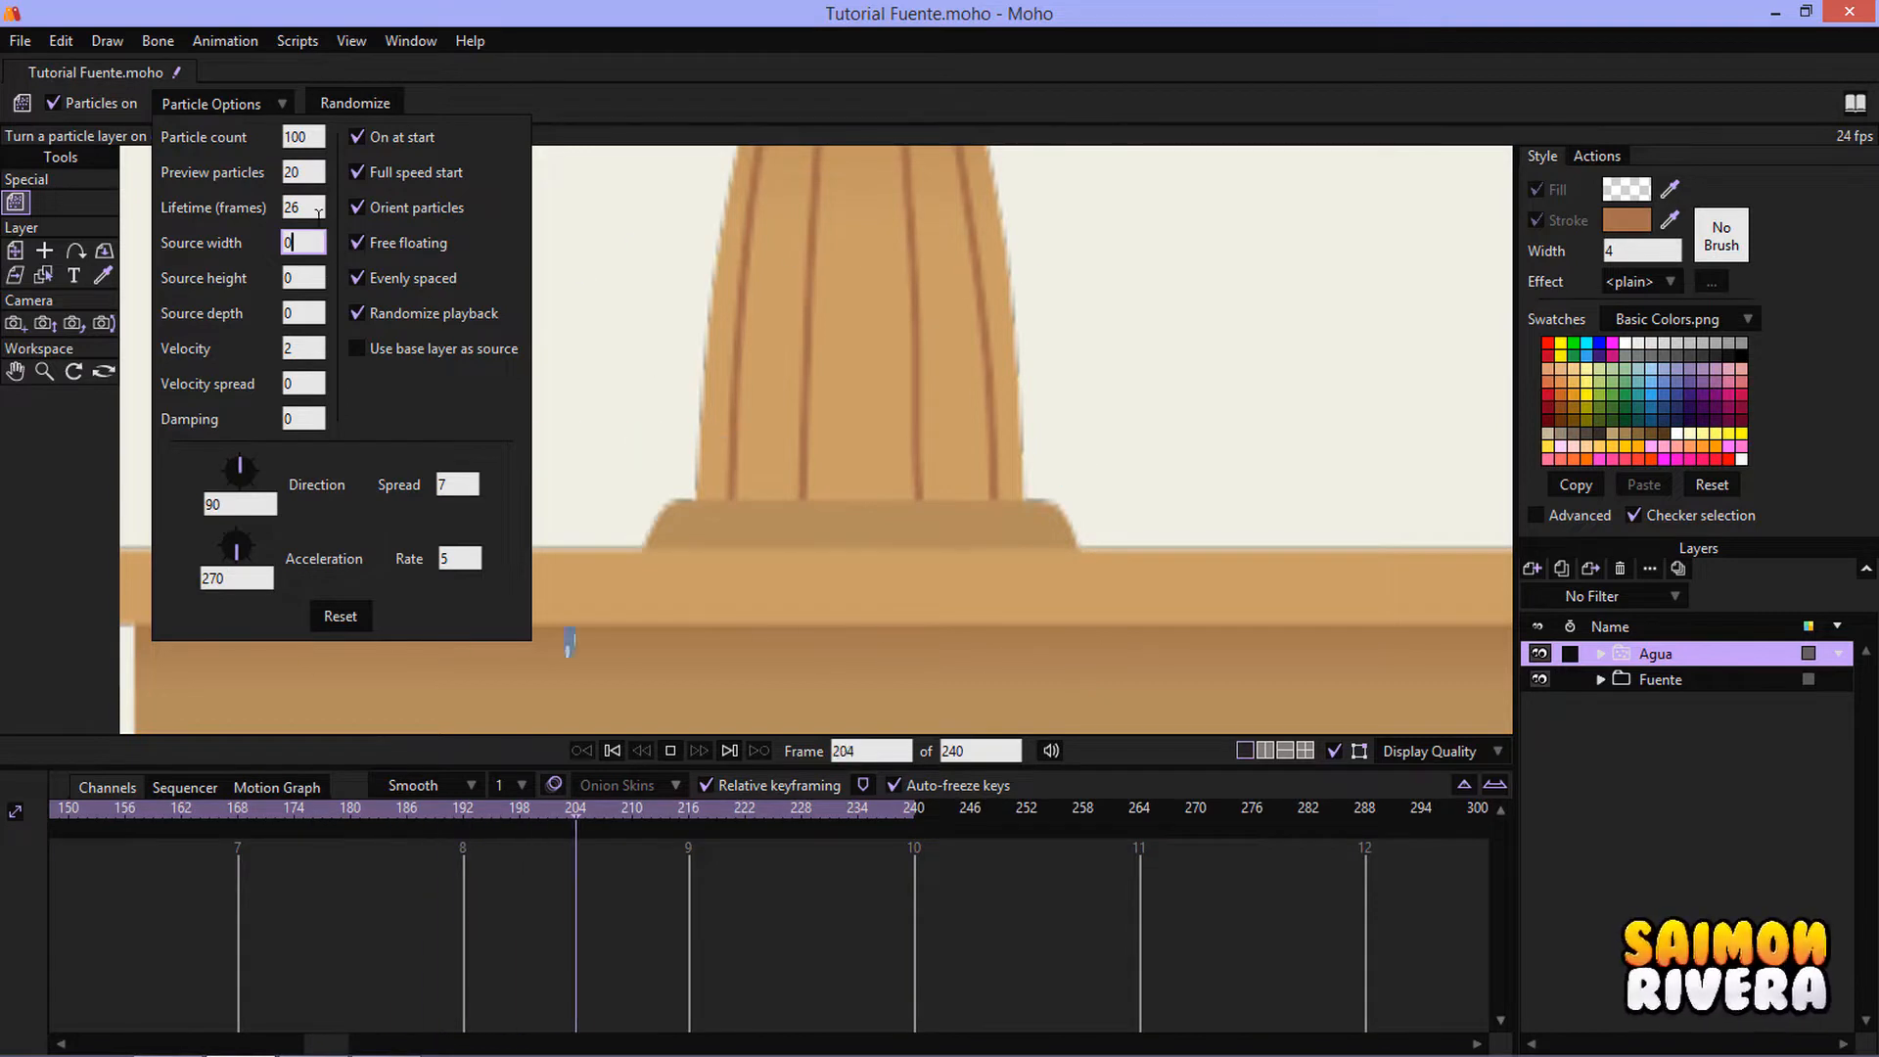
- Set the water particles' lifetime to 25 frames and check where the drops end on the fountain's upper platform
double_click(294, 208)
text(25)
click(313, 243)
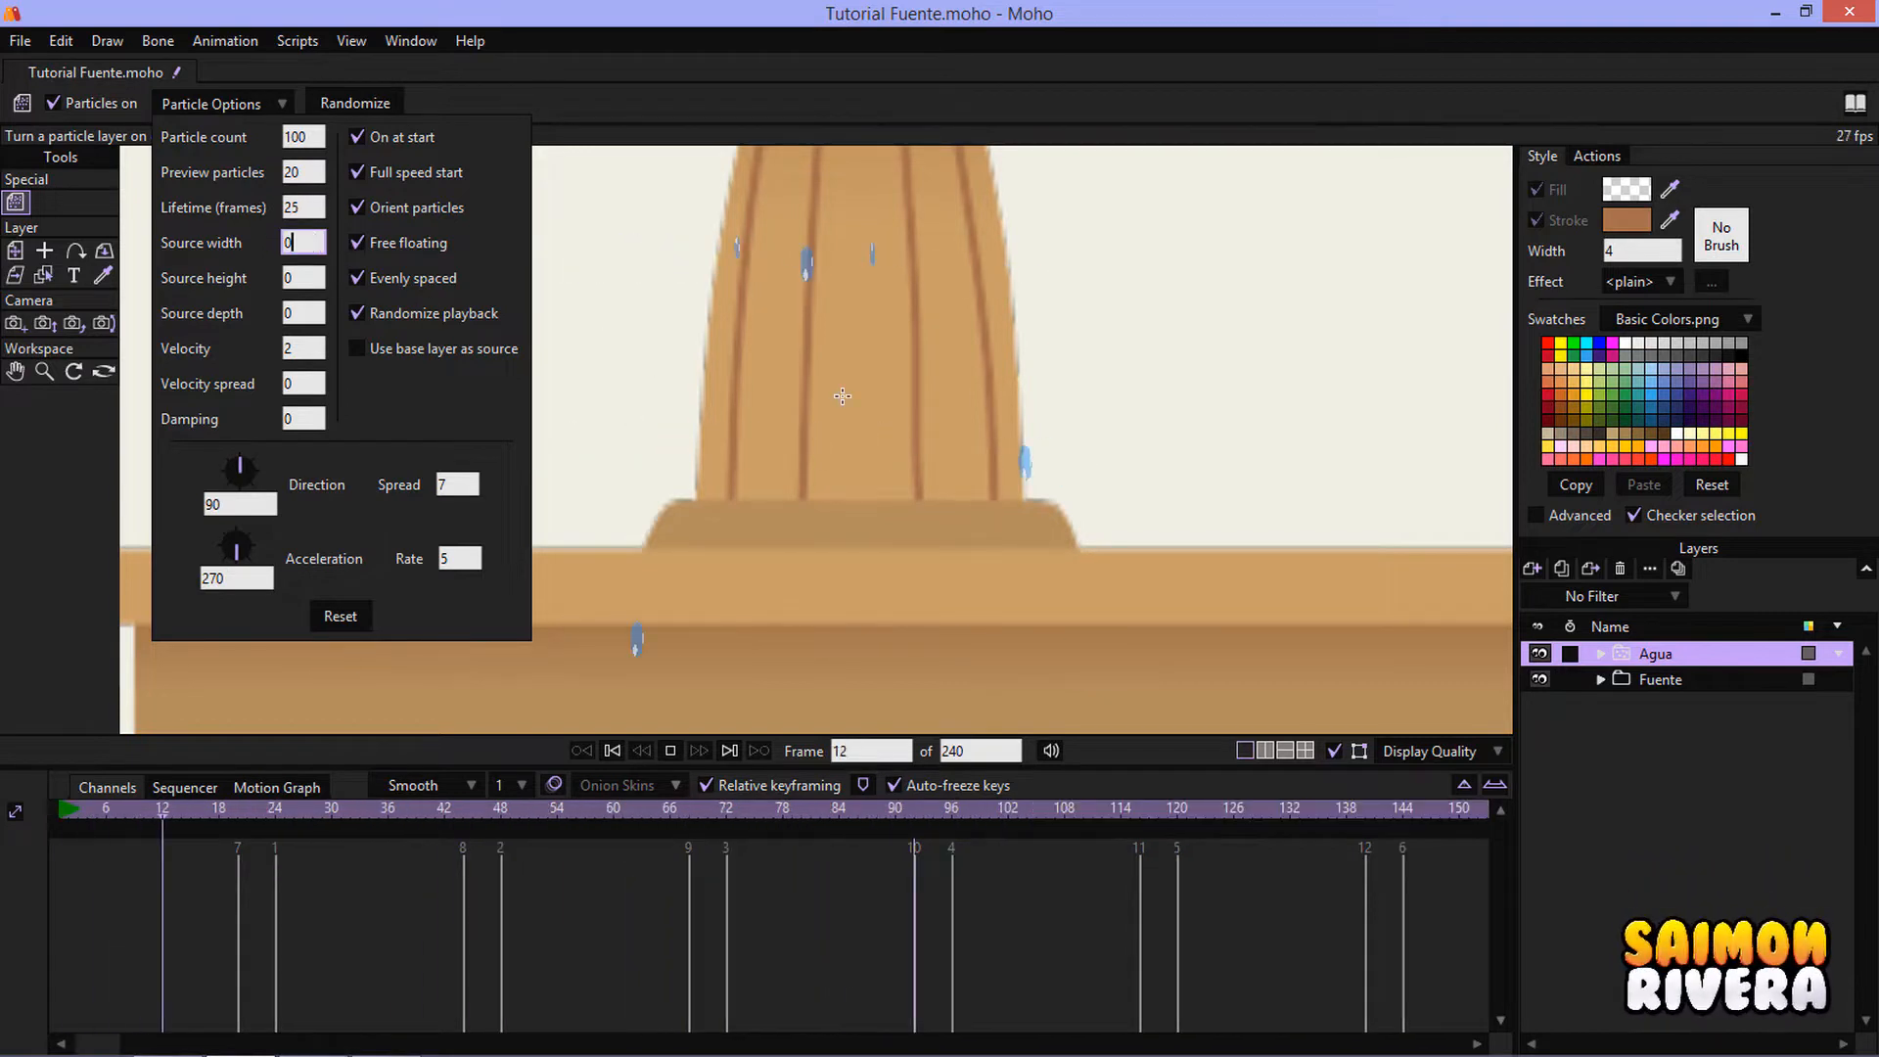
drag(849, 406, 893, 427)
scroll(908, 423, down, 8)
scroll(931, 405, up, 3)
scroll(776, 294, down, 6)
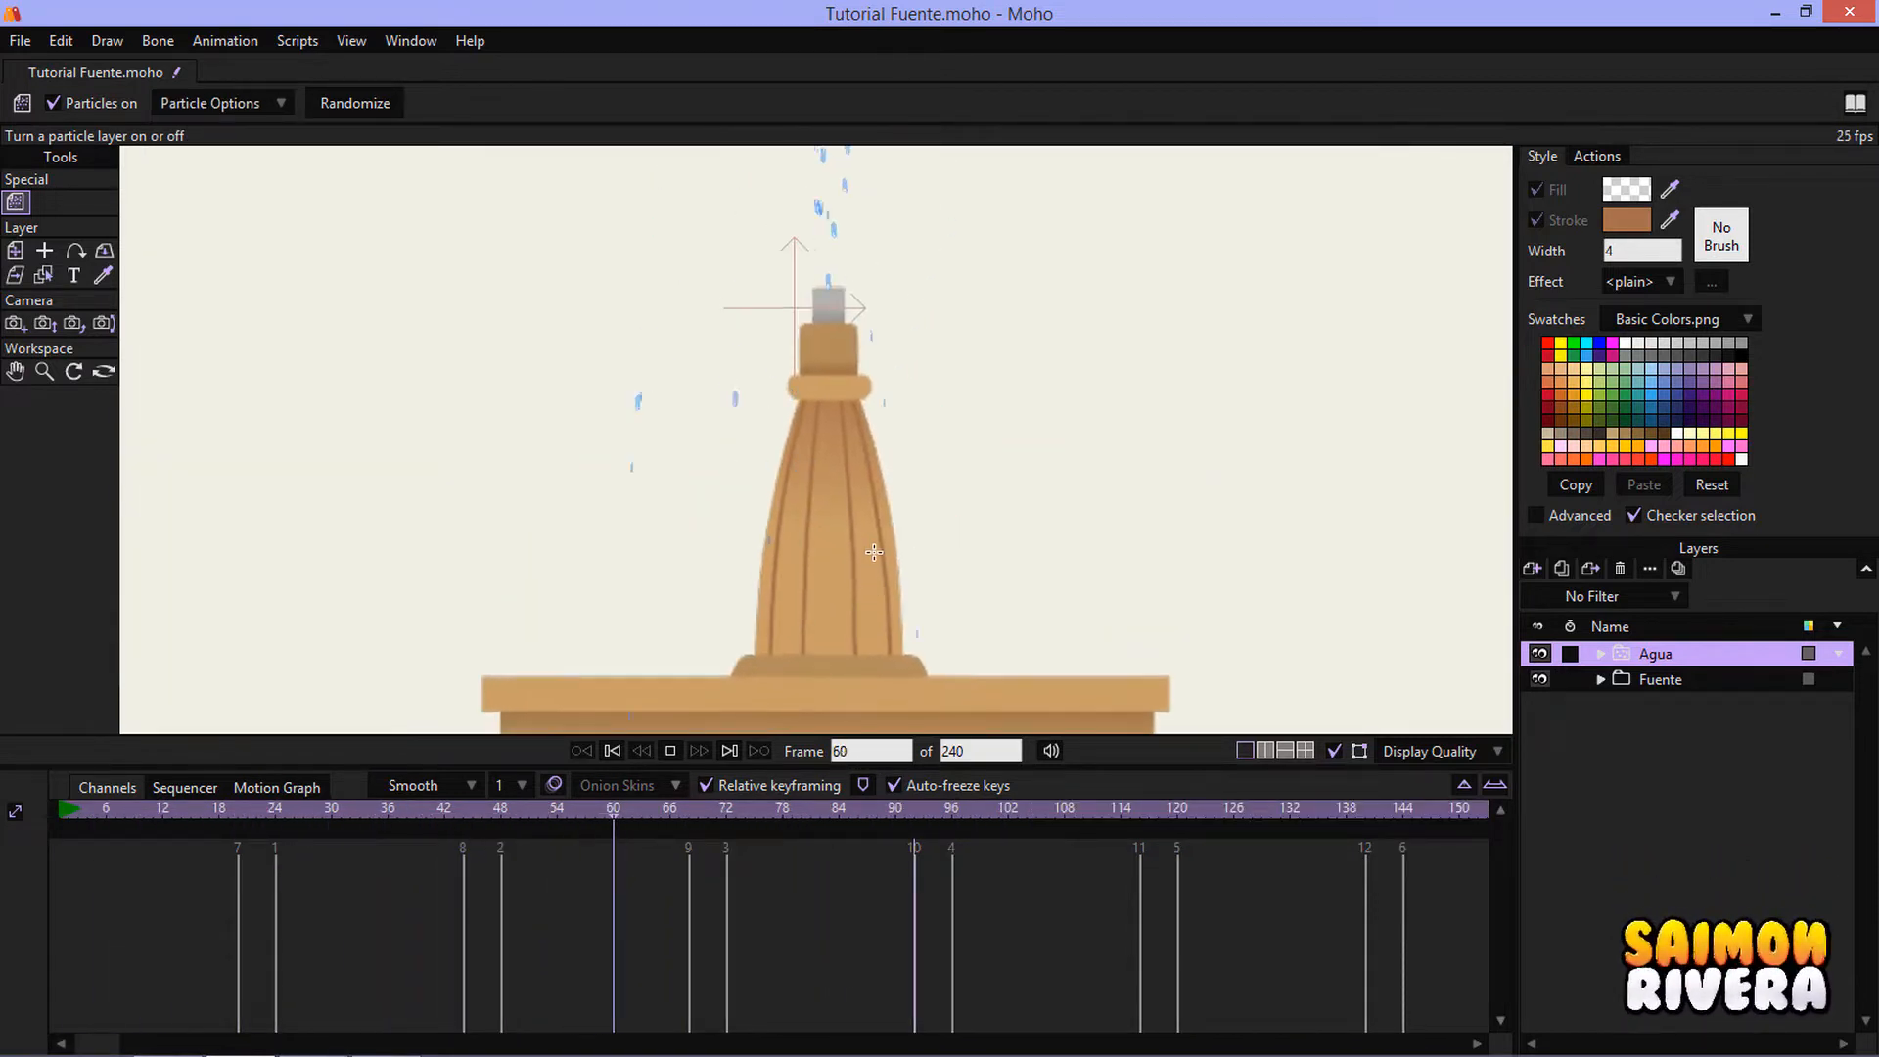
scroll(786, 608, up, 4)
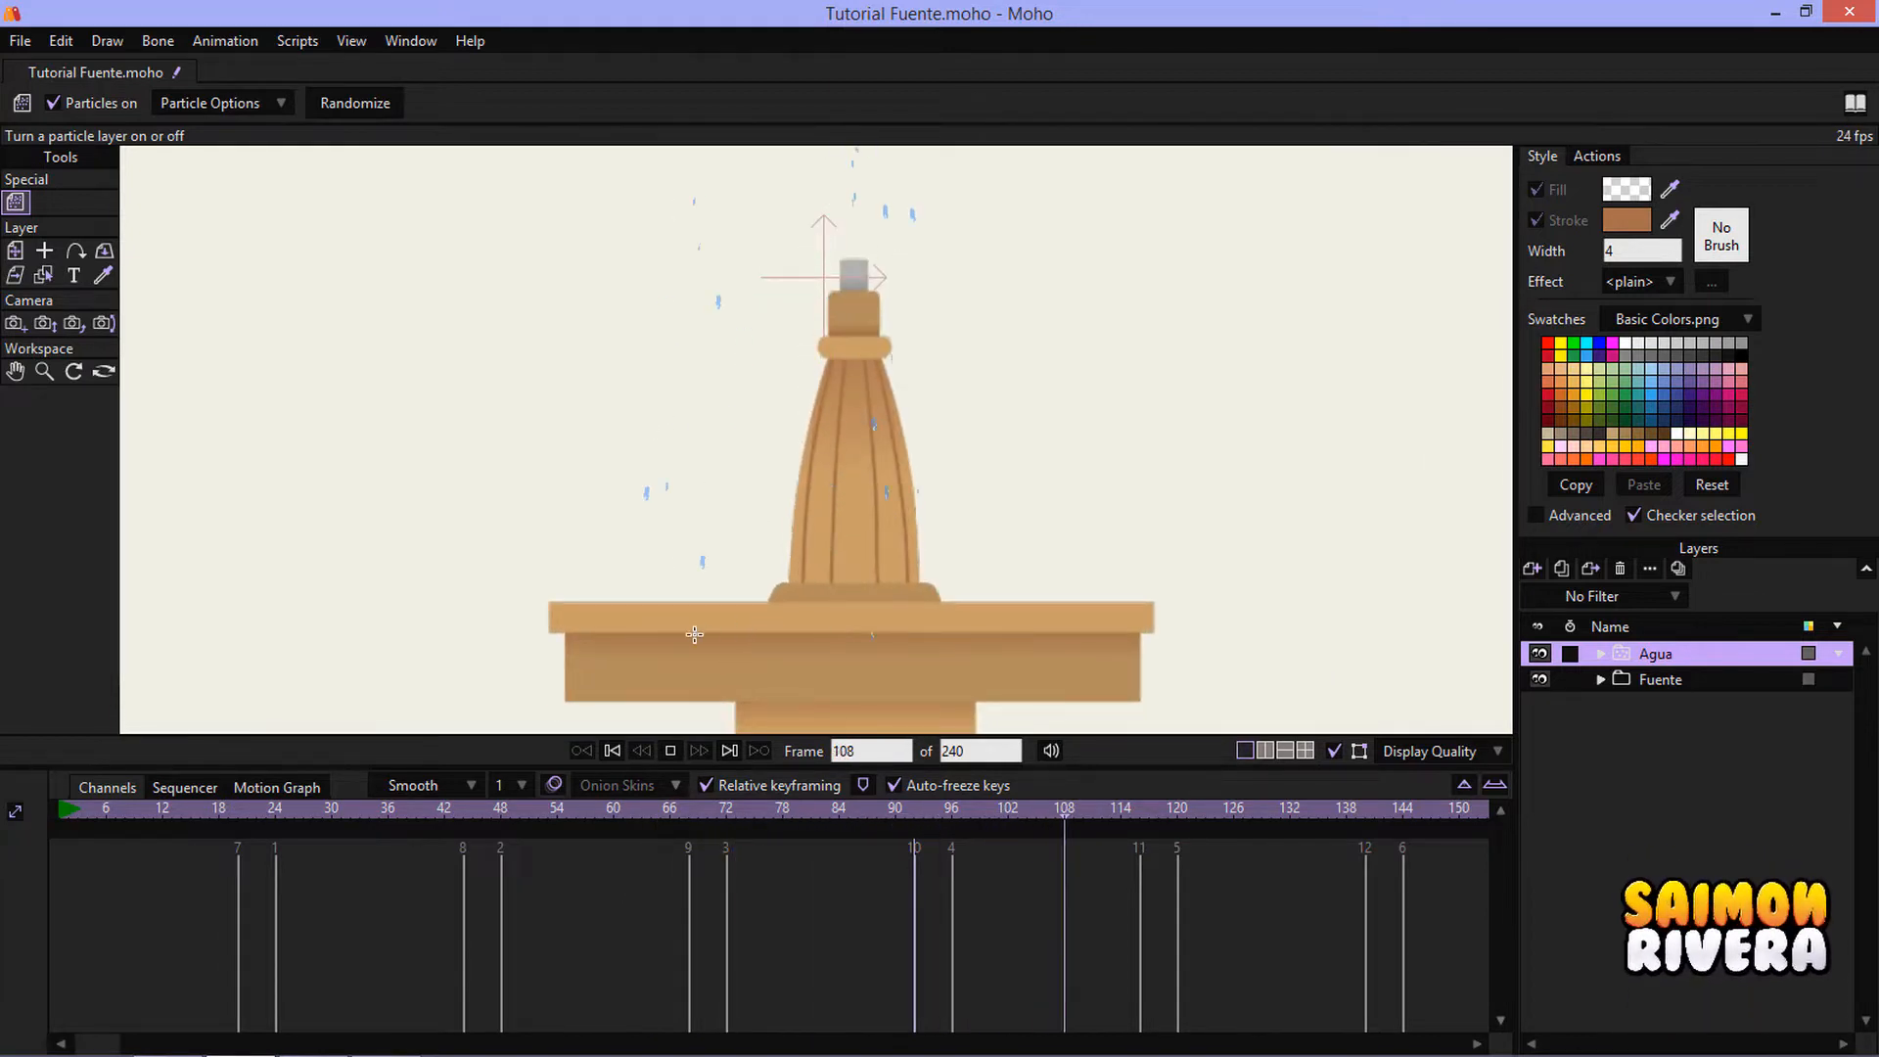
scroll(744, 636, up, 3)
scroll(905, 616, down, 3)
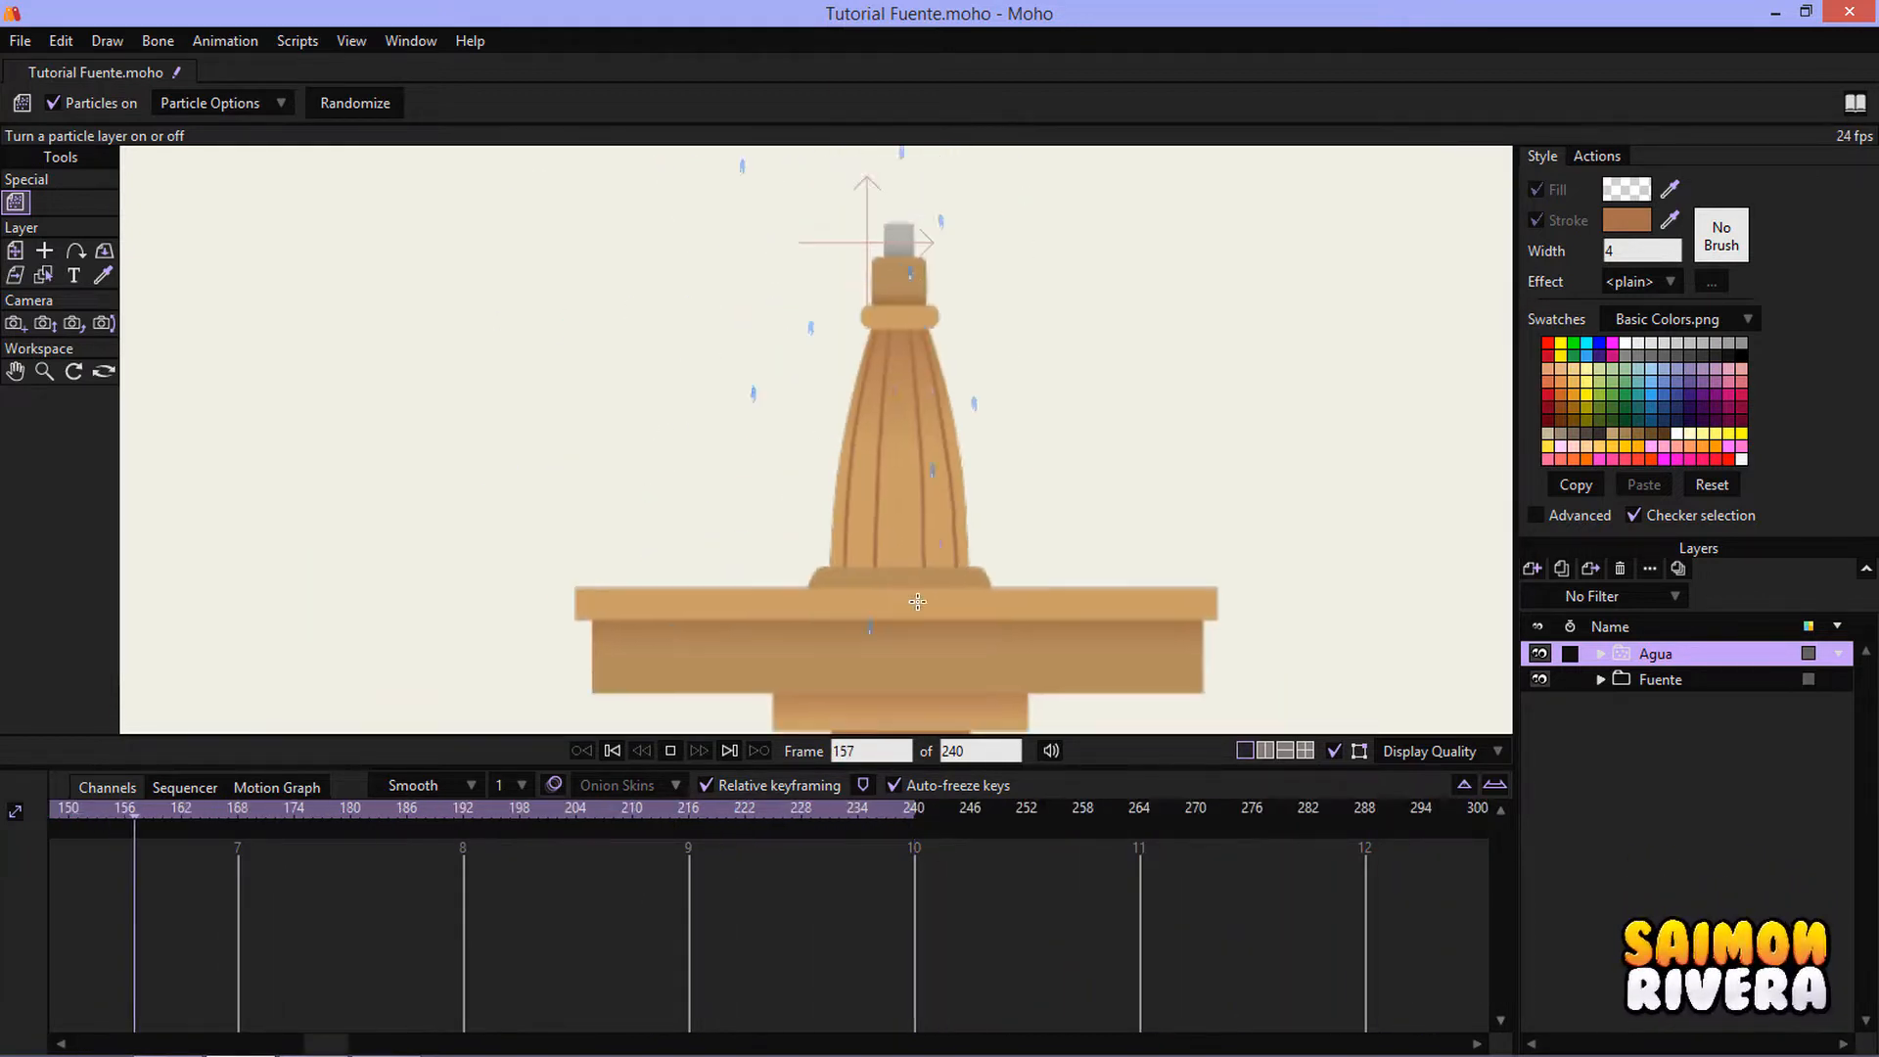
- Set the water layer's preview particles to 100 and stop the playback
click(279, 105)
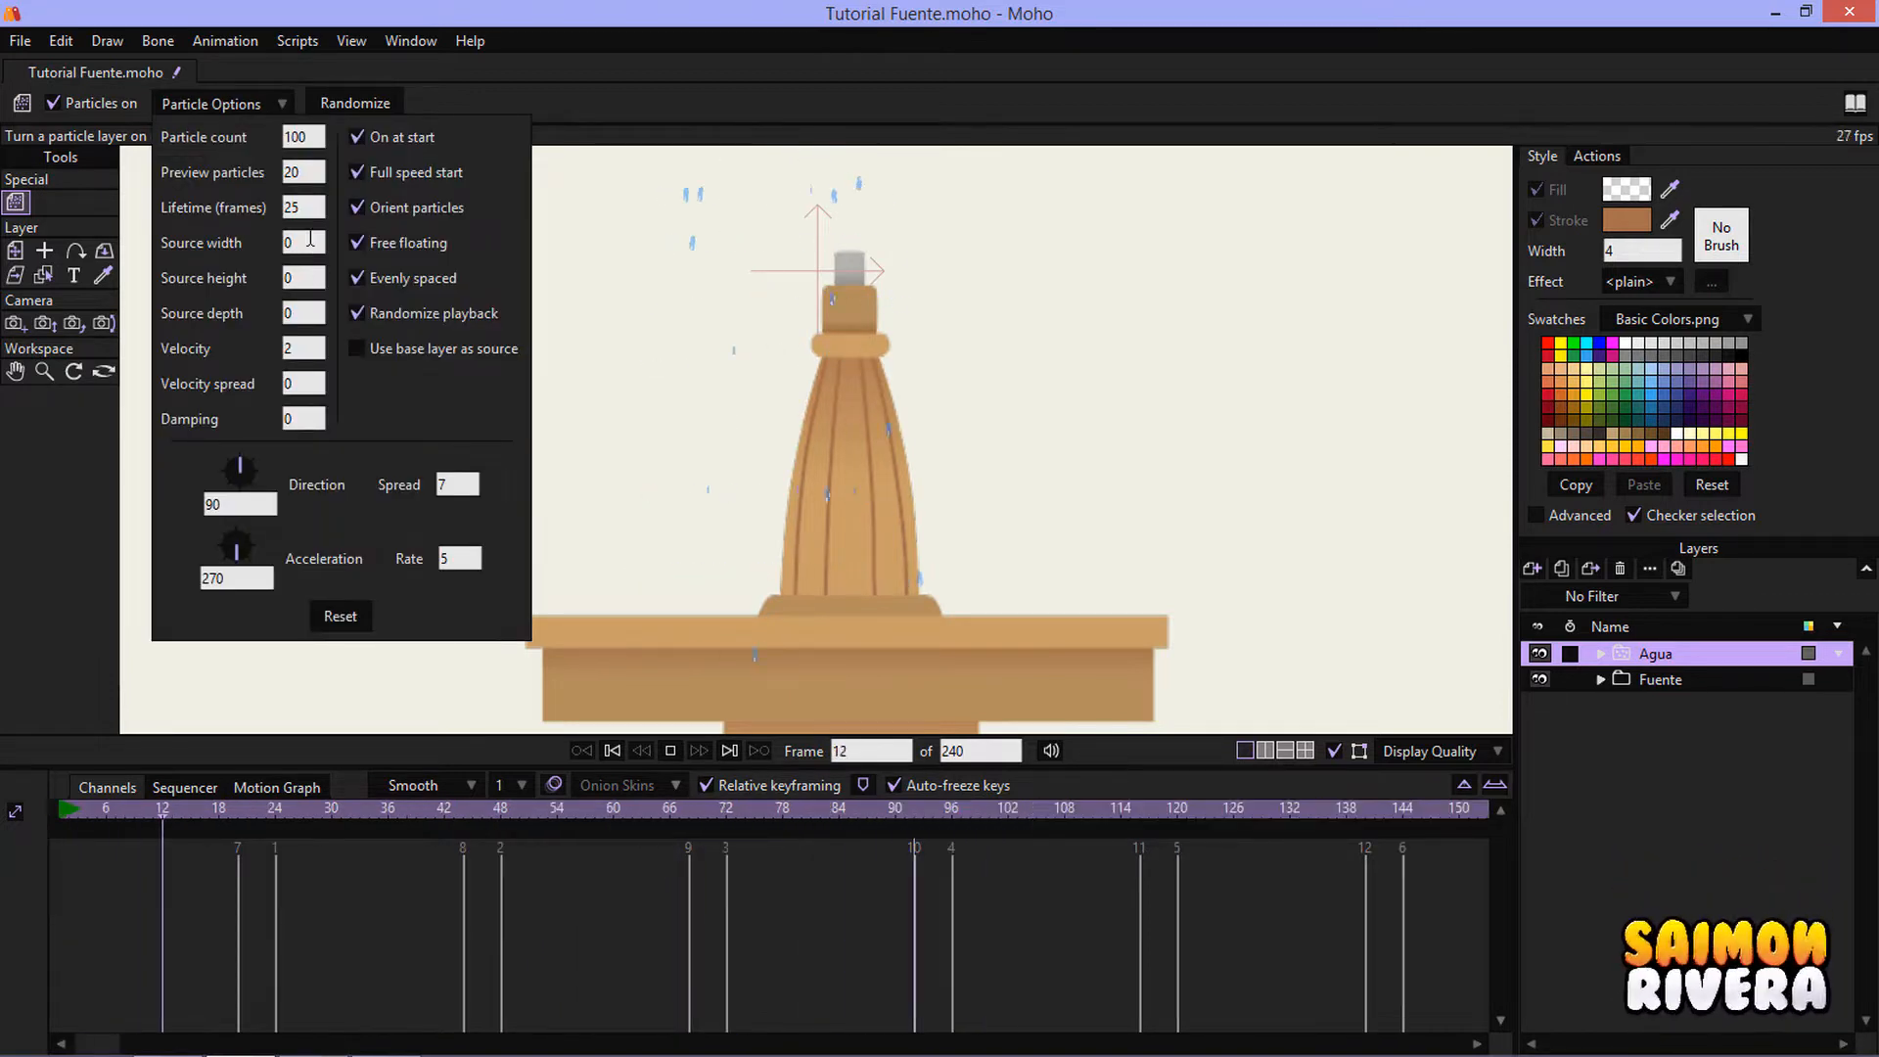
click(298, 137)
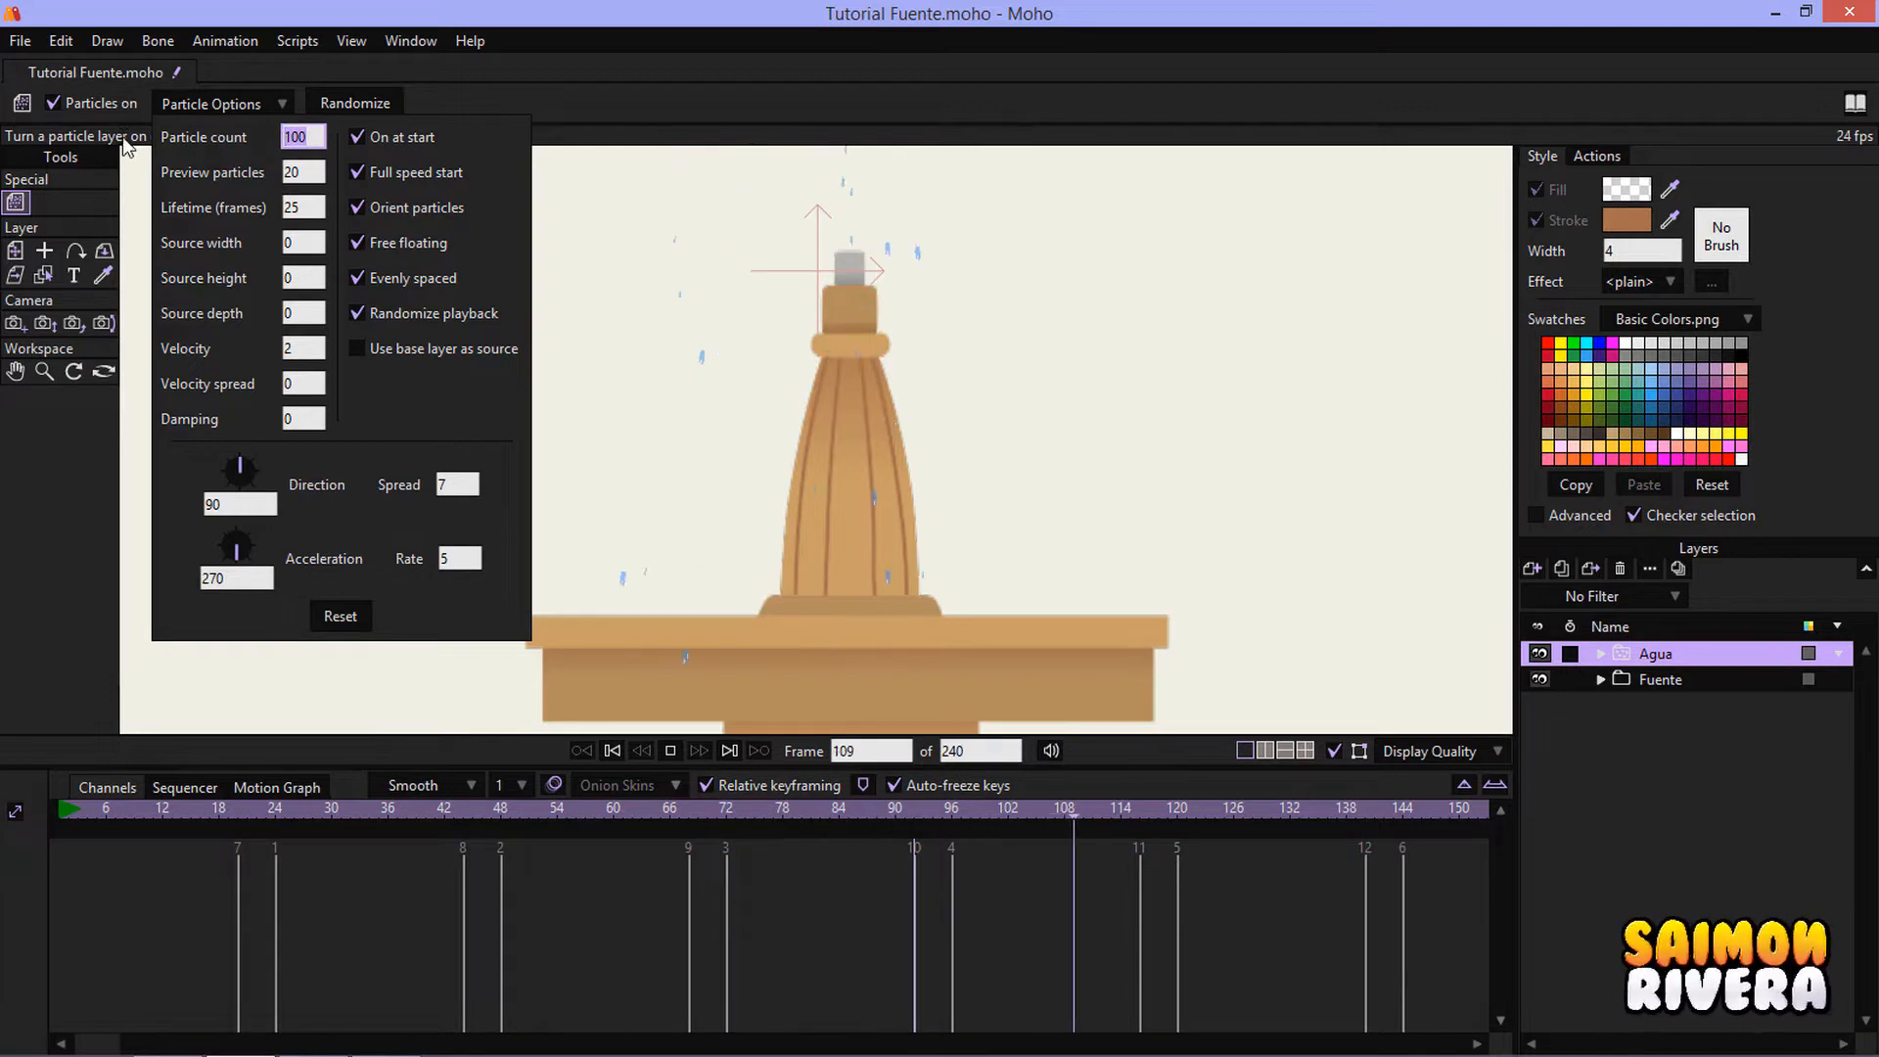
click(298, 172)
text(100)
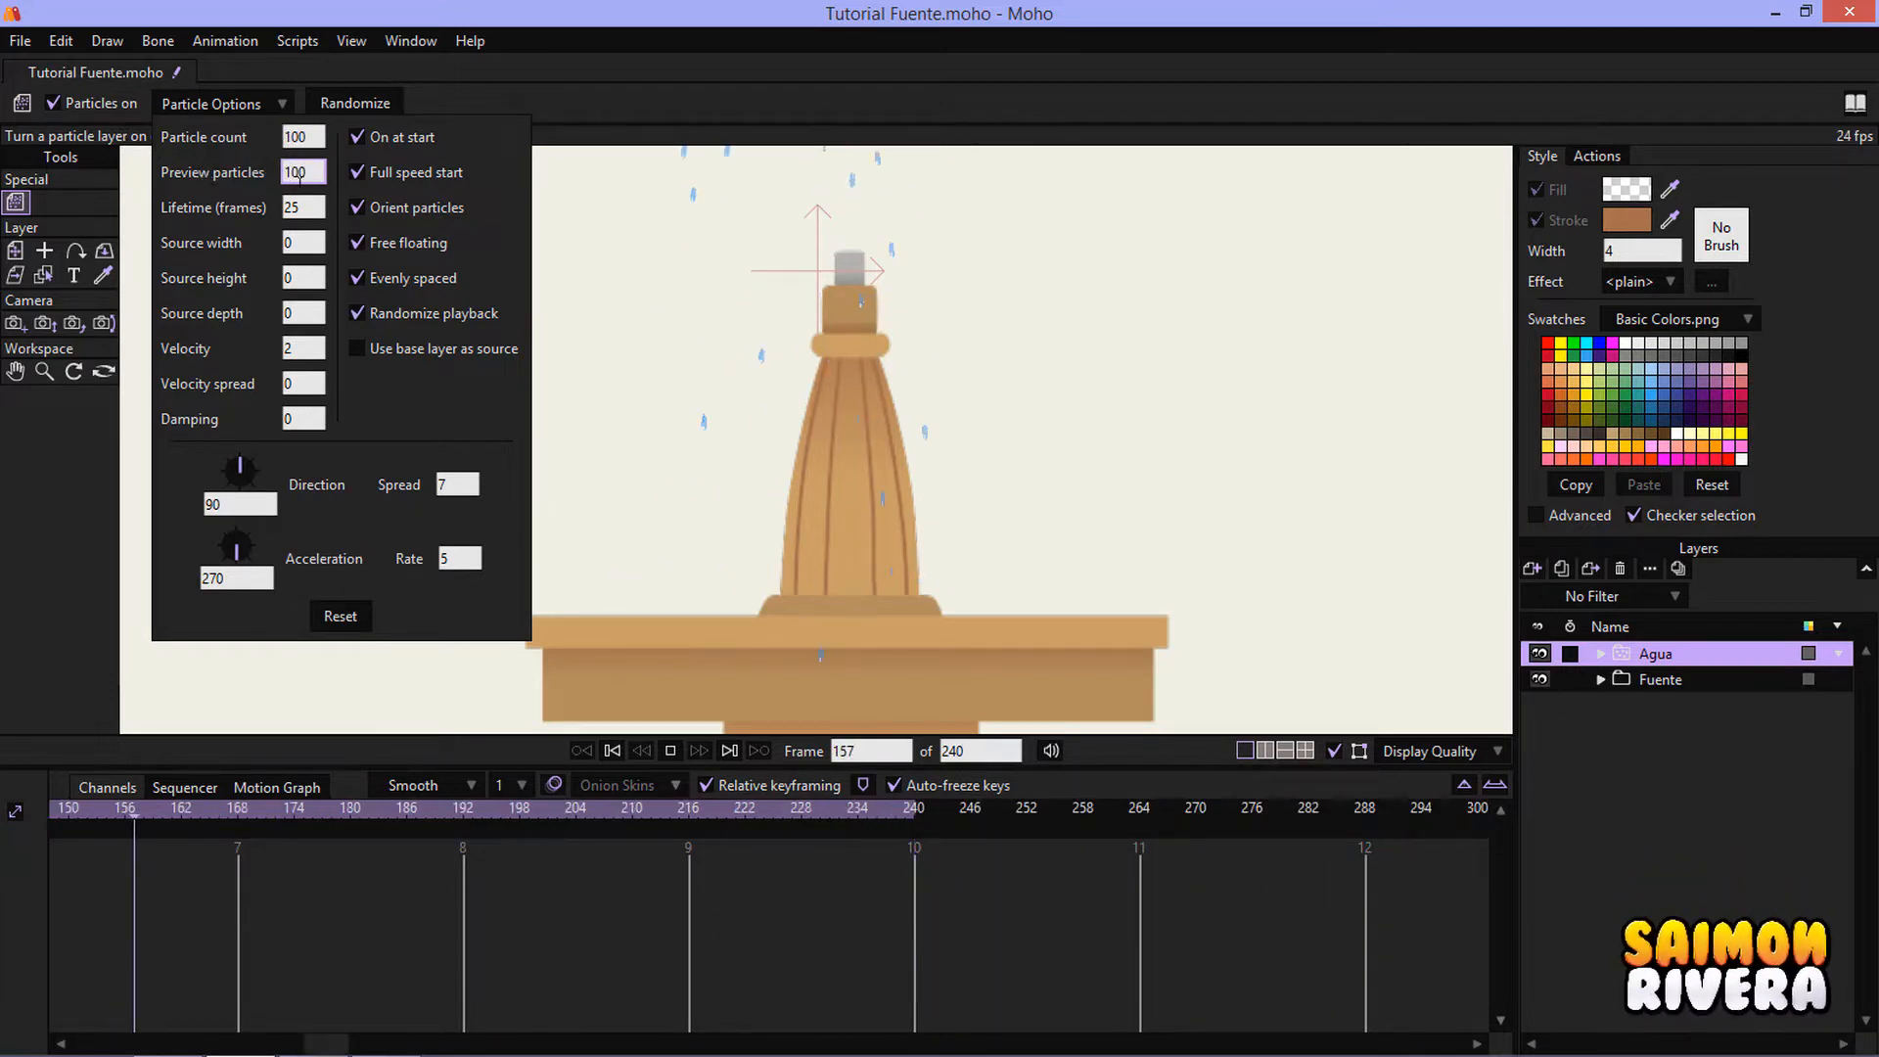
click(291, 207)
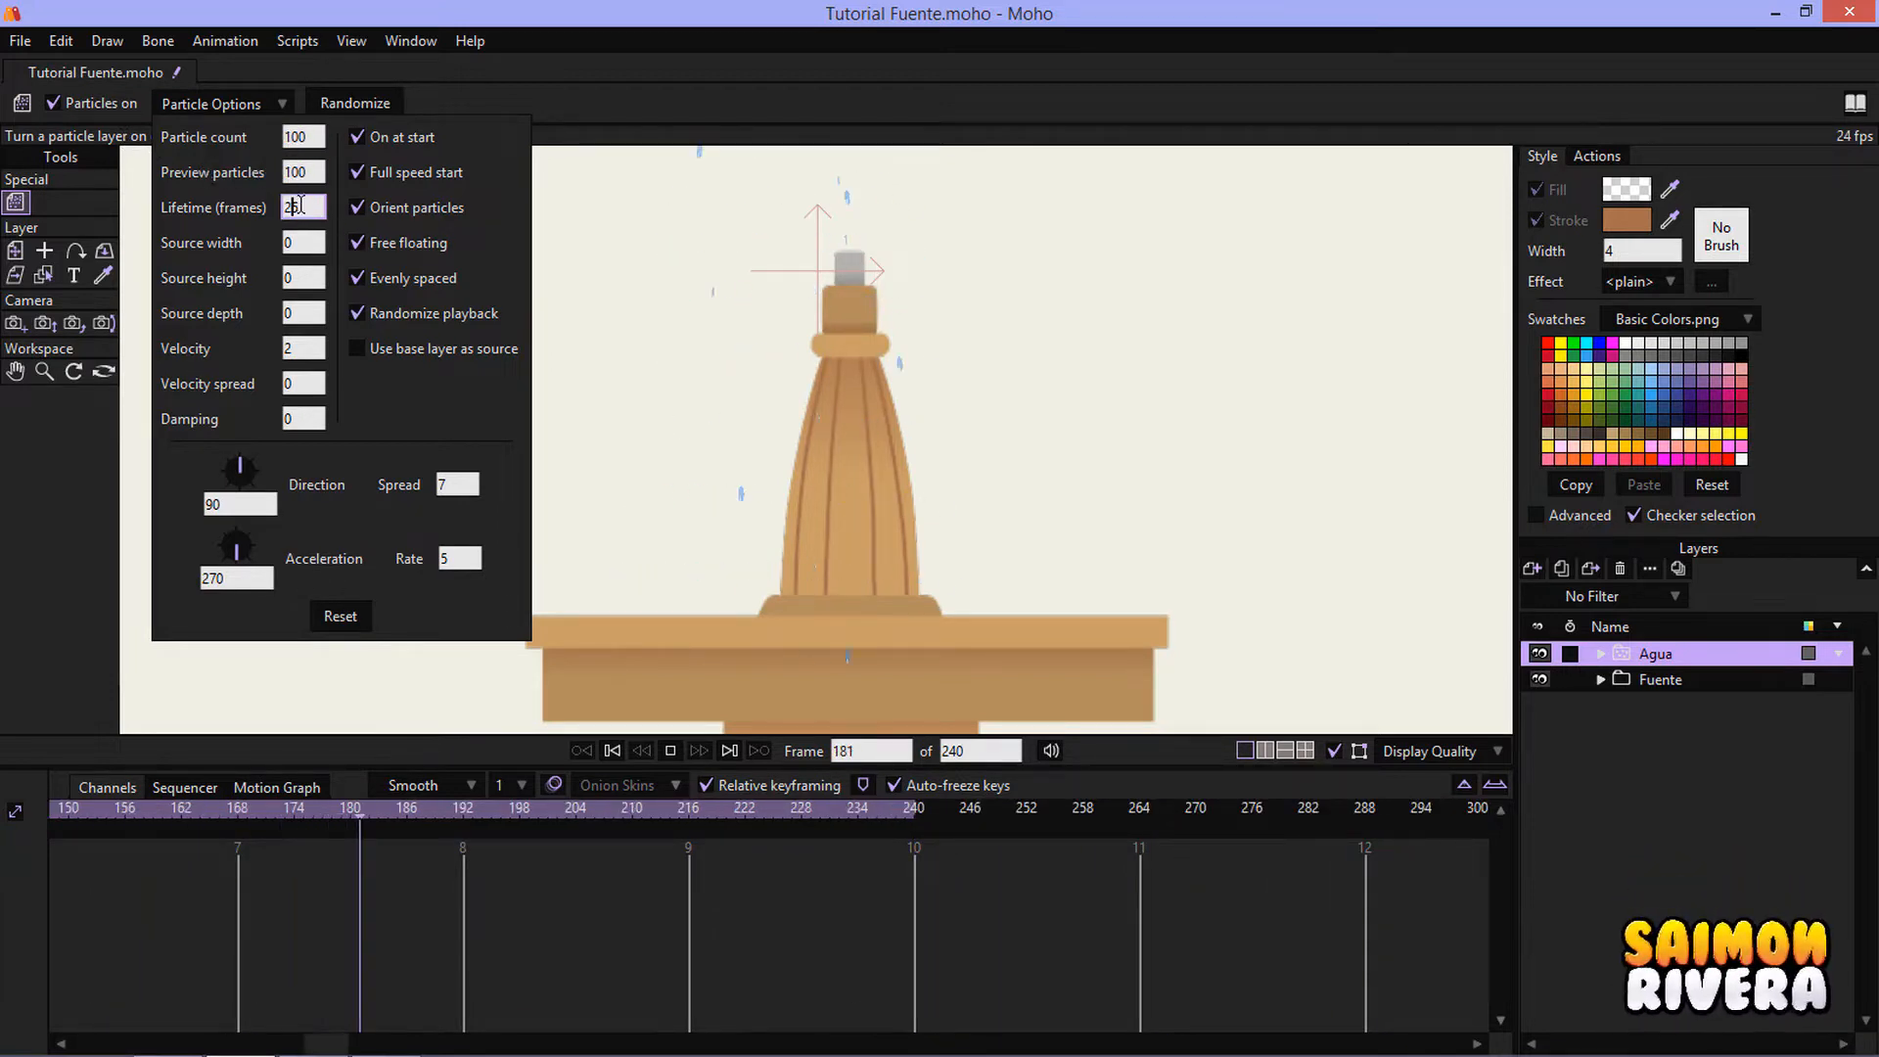
click(599, 794)
click(596, 803)
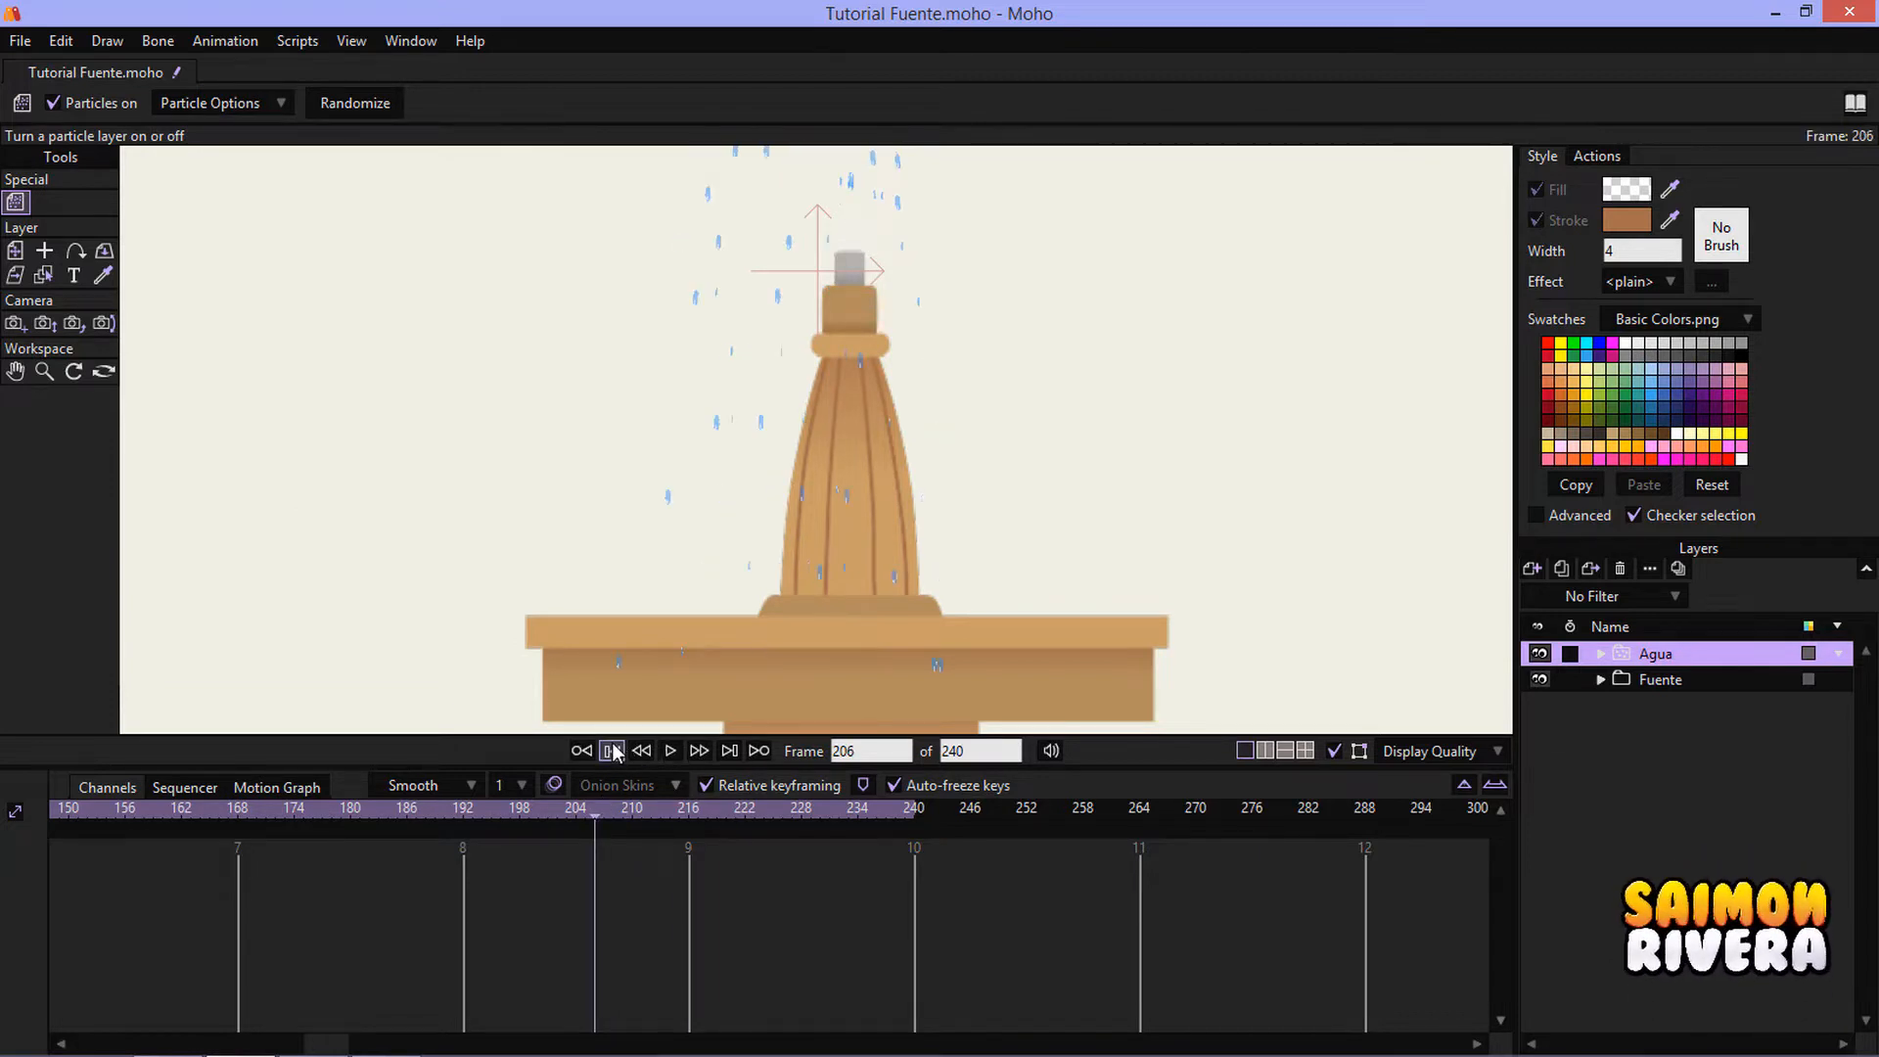
- At frame 0, move the Agua layer to about X -0.0012, Y -0.0935 to align the jet with the fountain's nozzle, and play the animation
click(612, 750)
click(15, 251)
scroll(760, 407, up, 5)
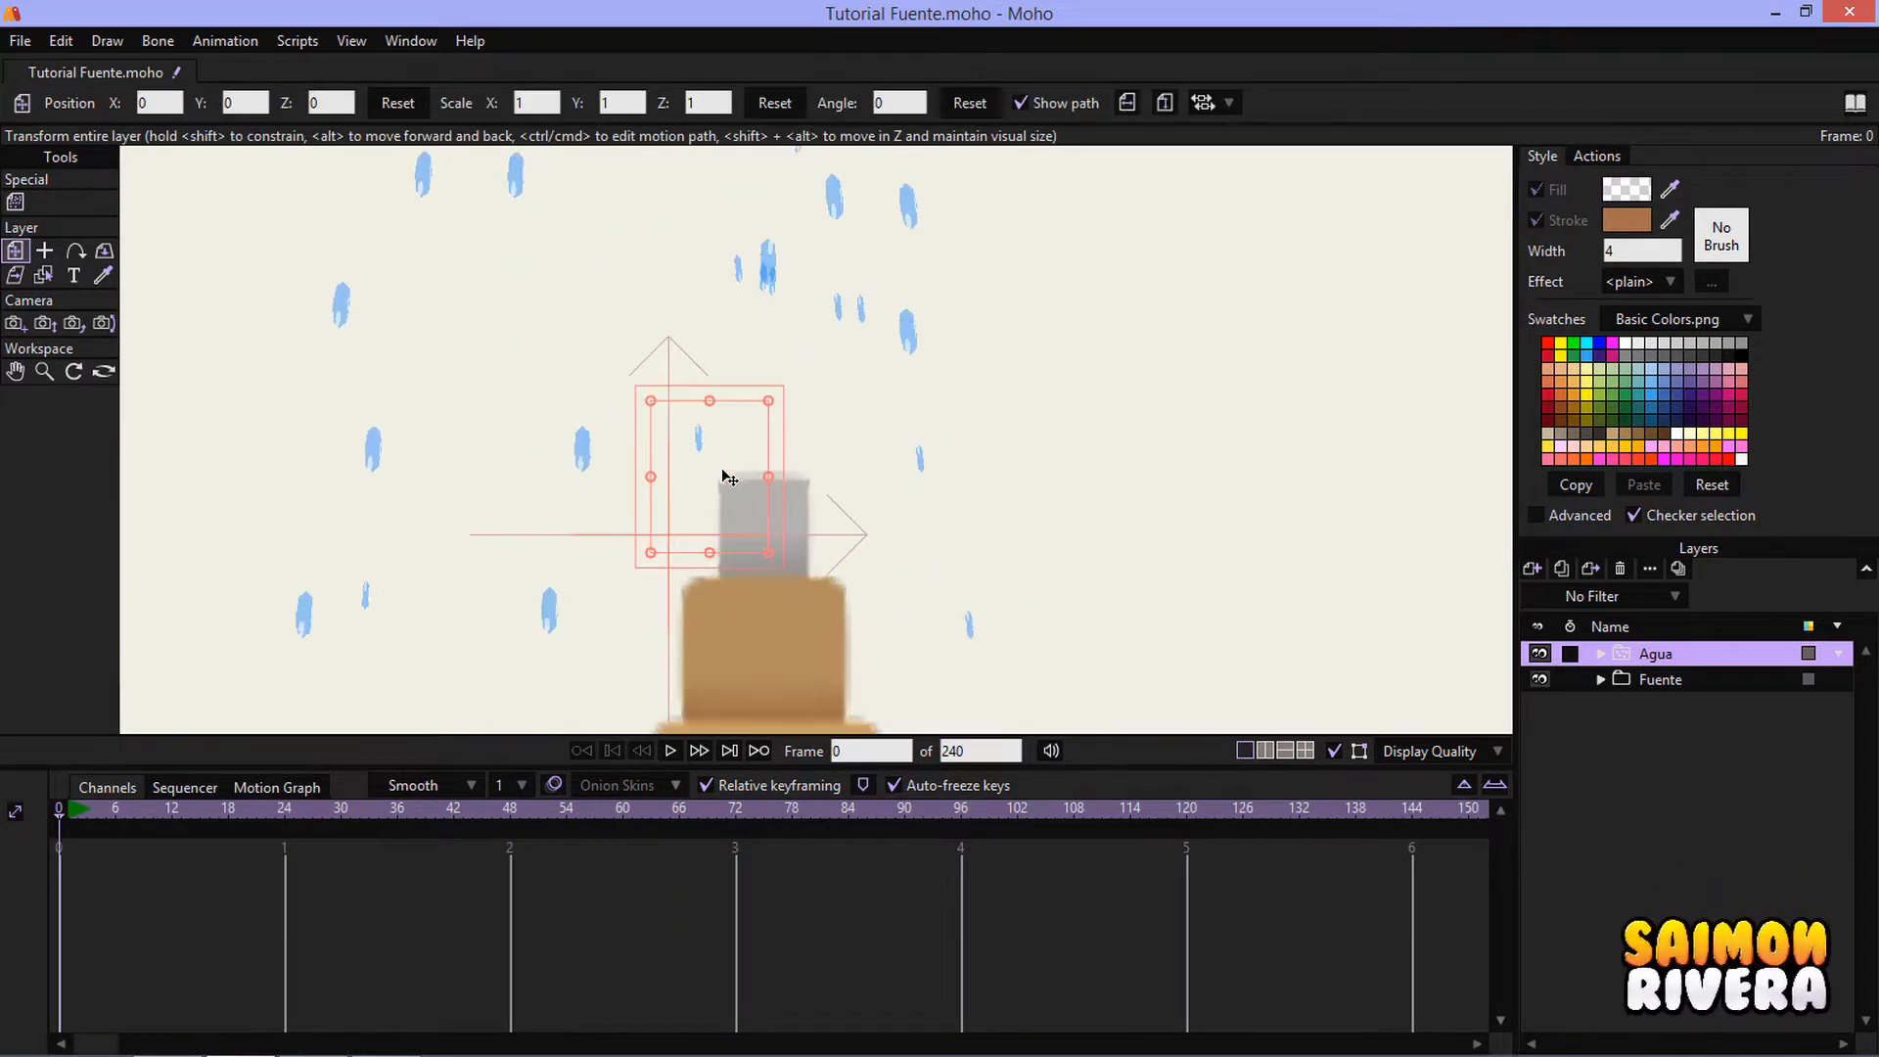
drag(729, 478, 790, 492)
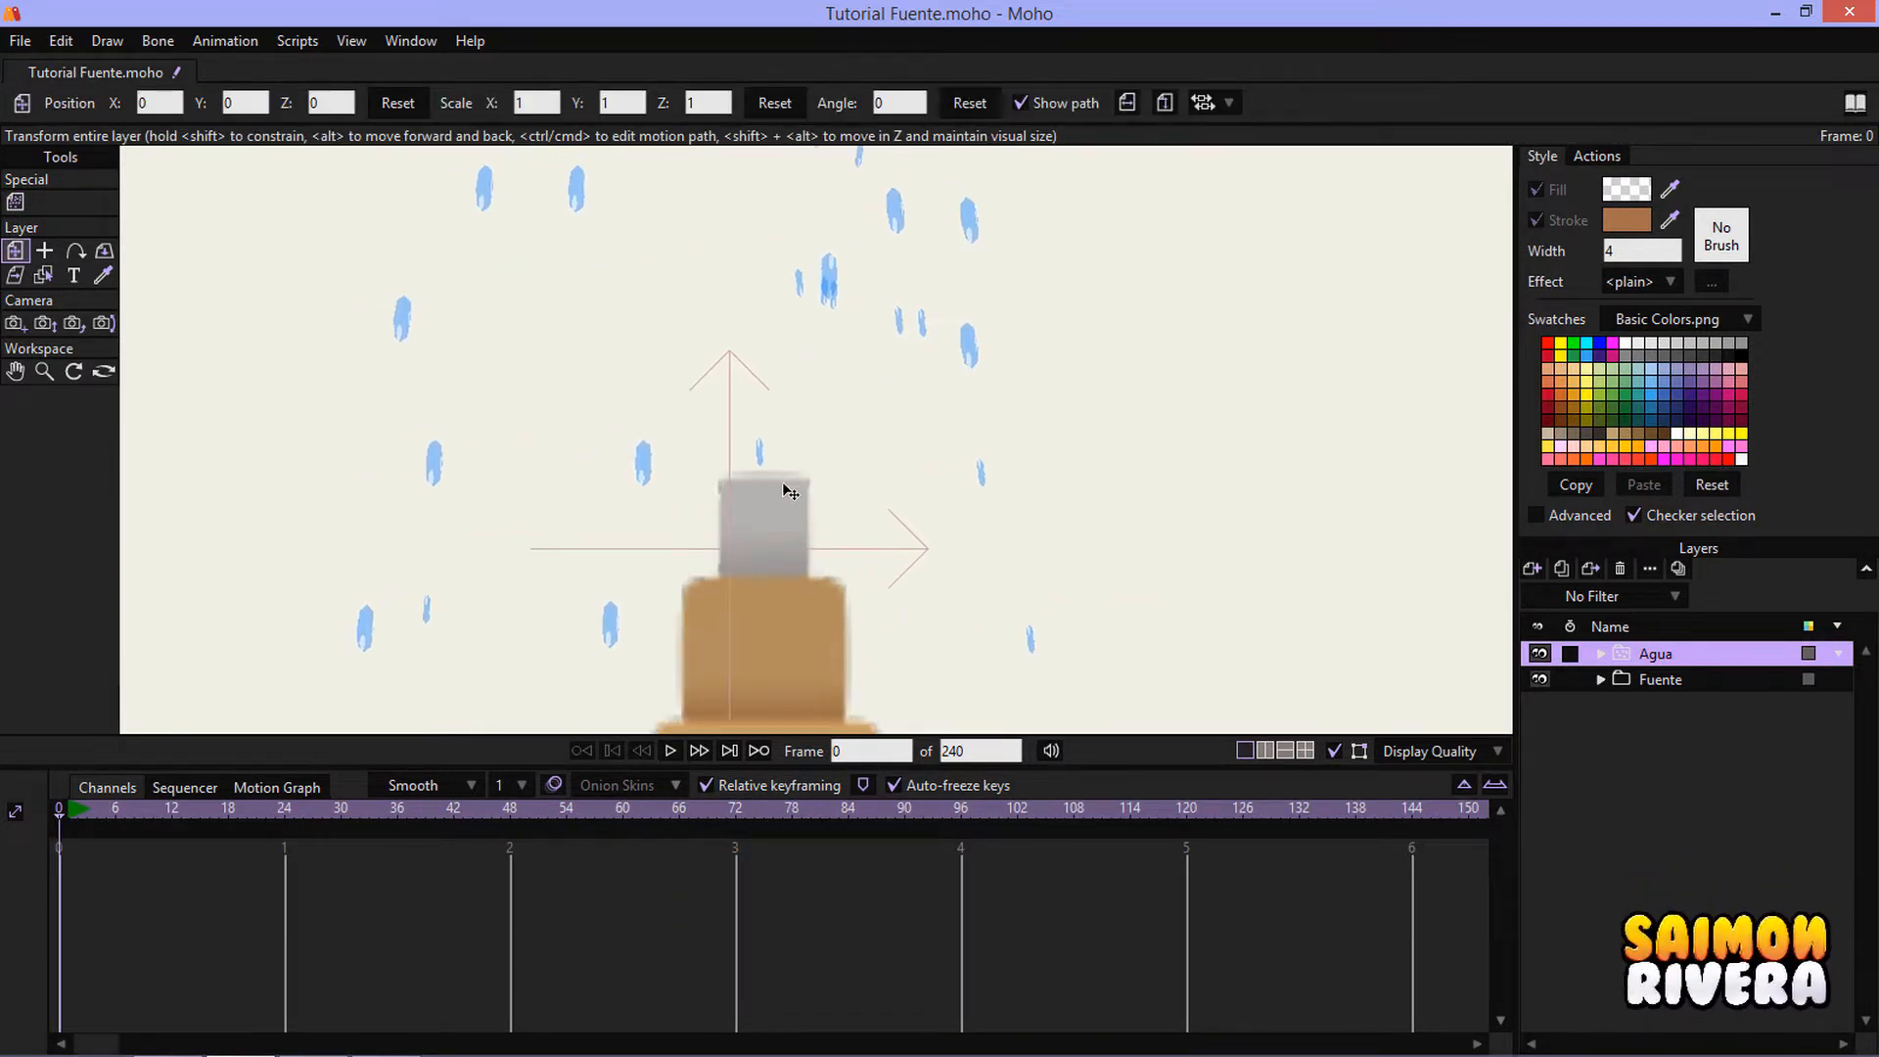
click(671, 751)
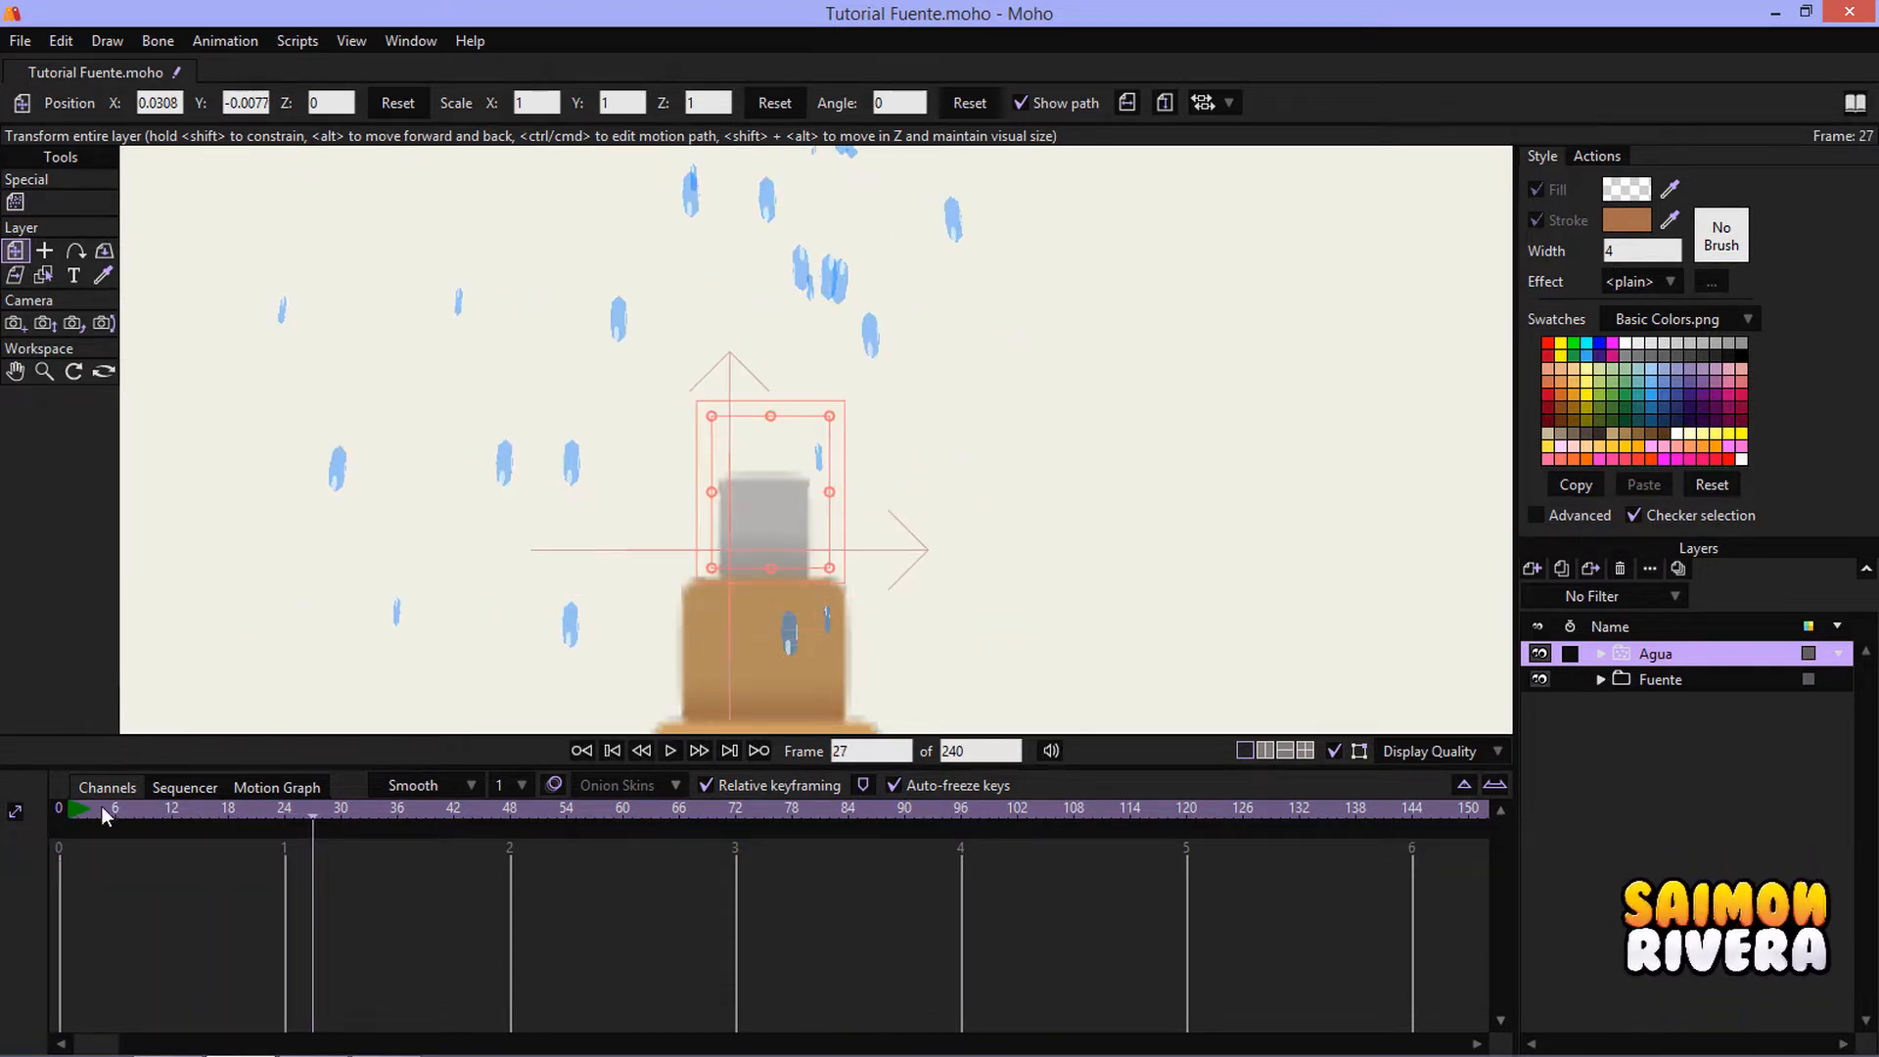
click(57, 808)
drag(742, 437, 675, 677)
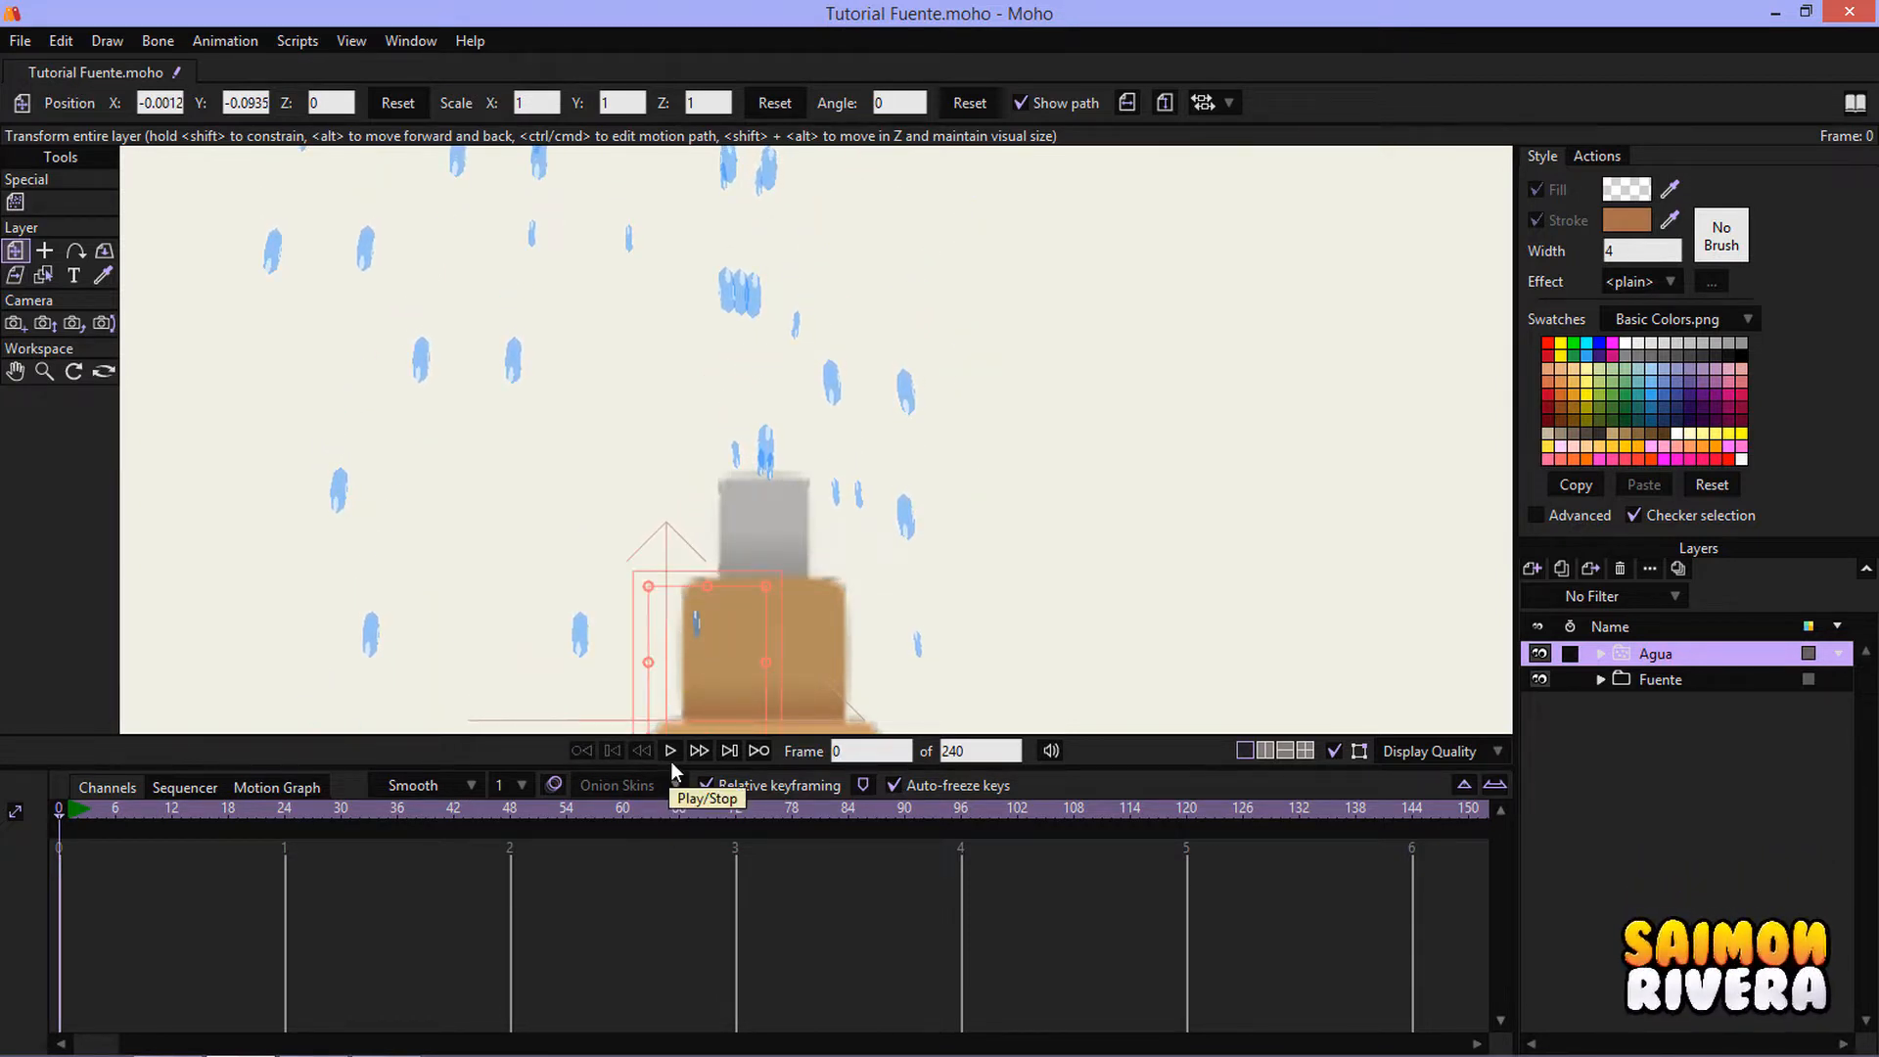
click(671, 753)
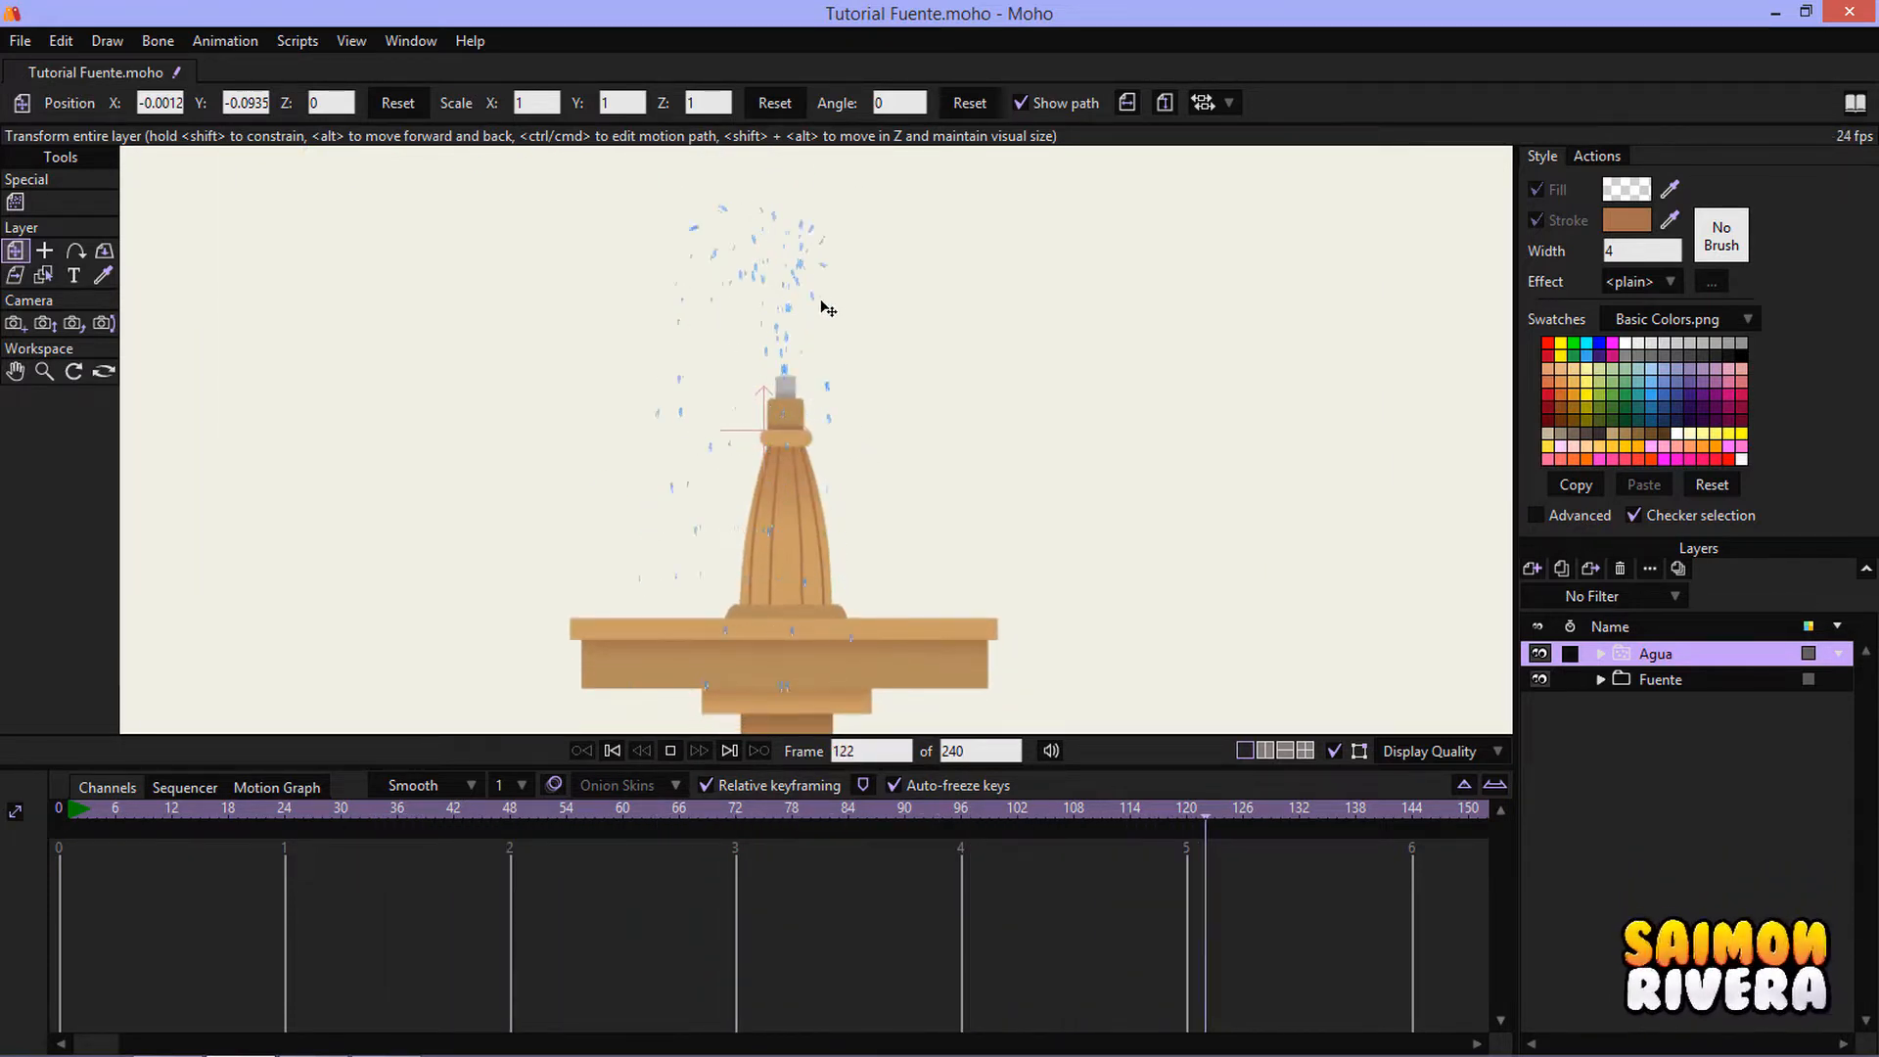
- Try a source width of 0.50 for the water particles and return it to 0
click(14, 202)
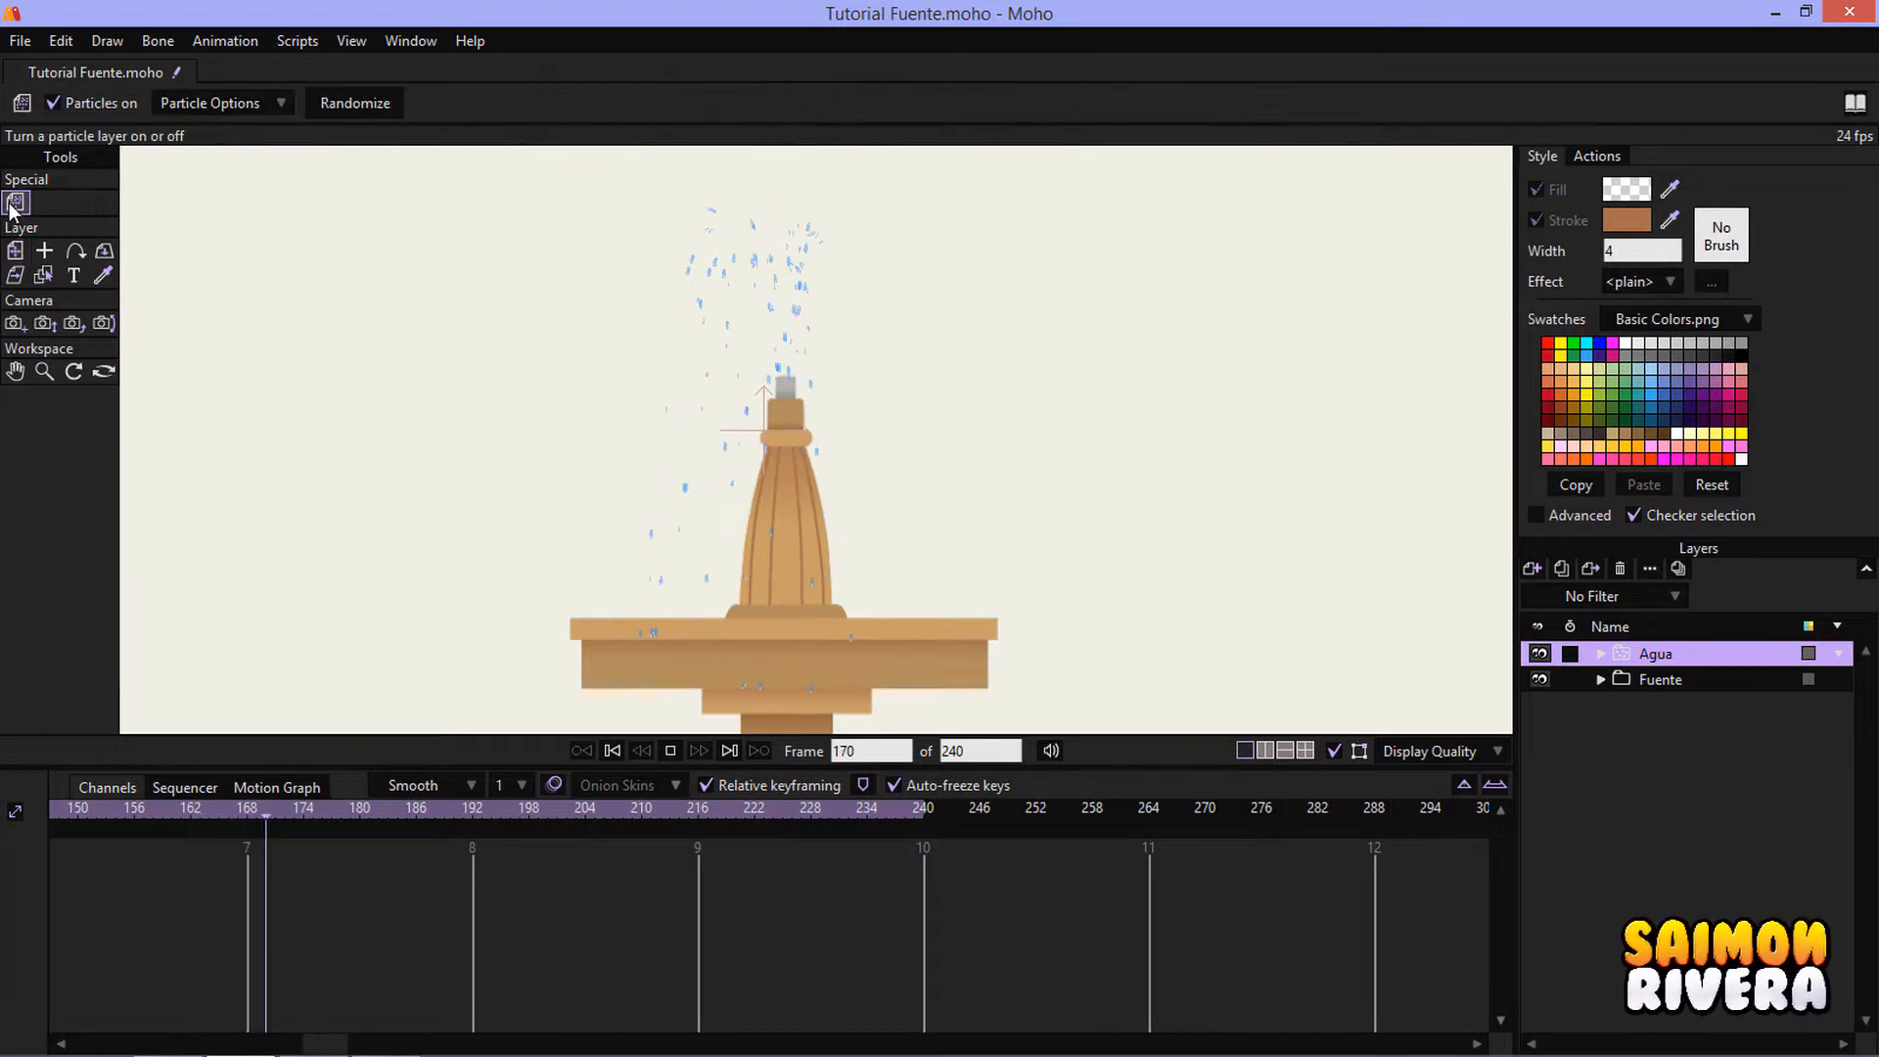
click(225, 110)
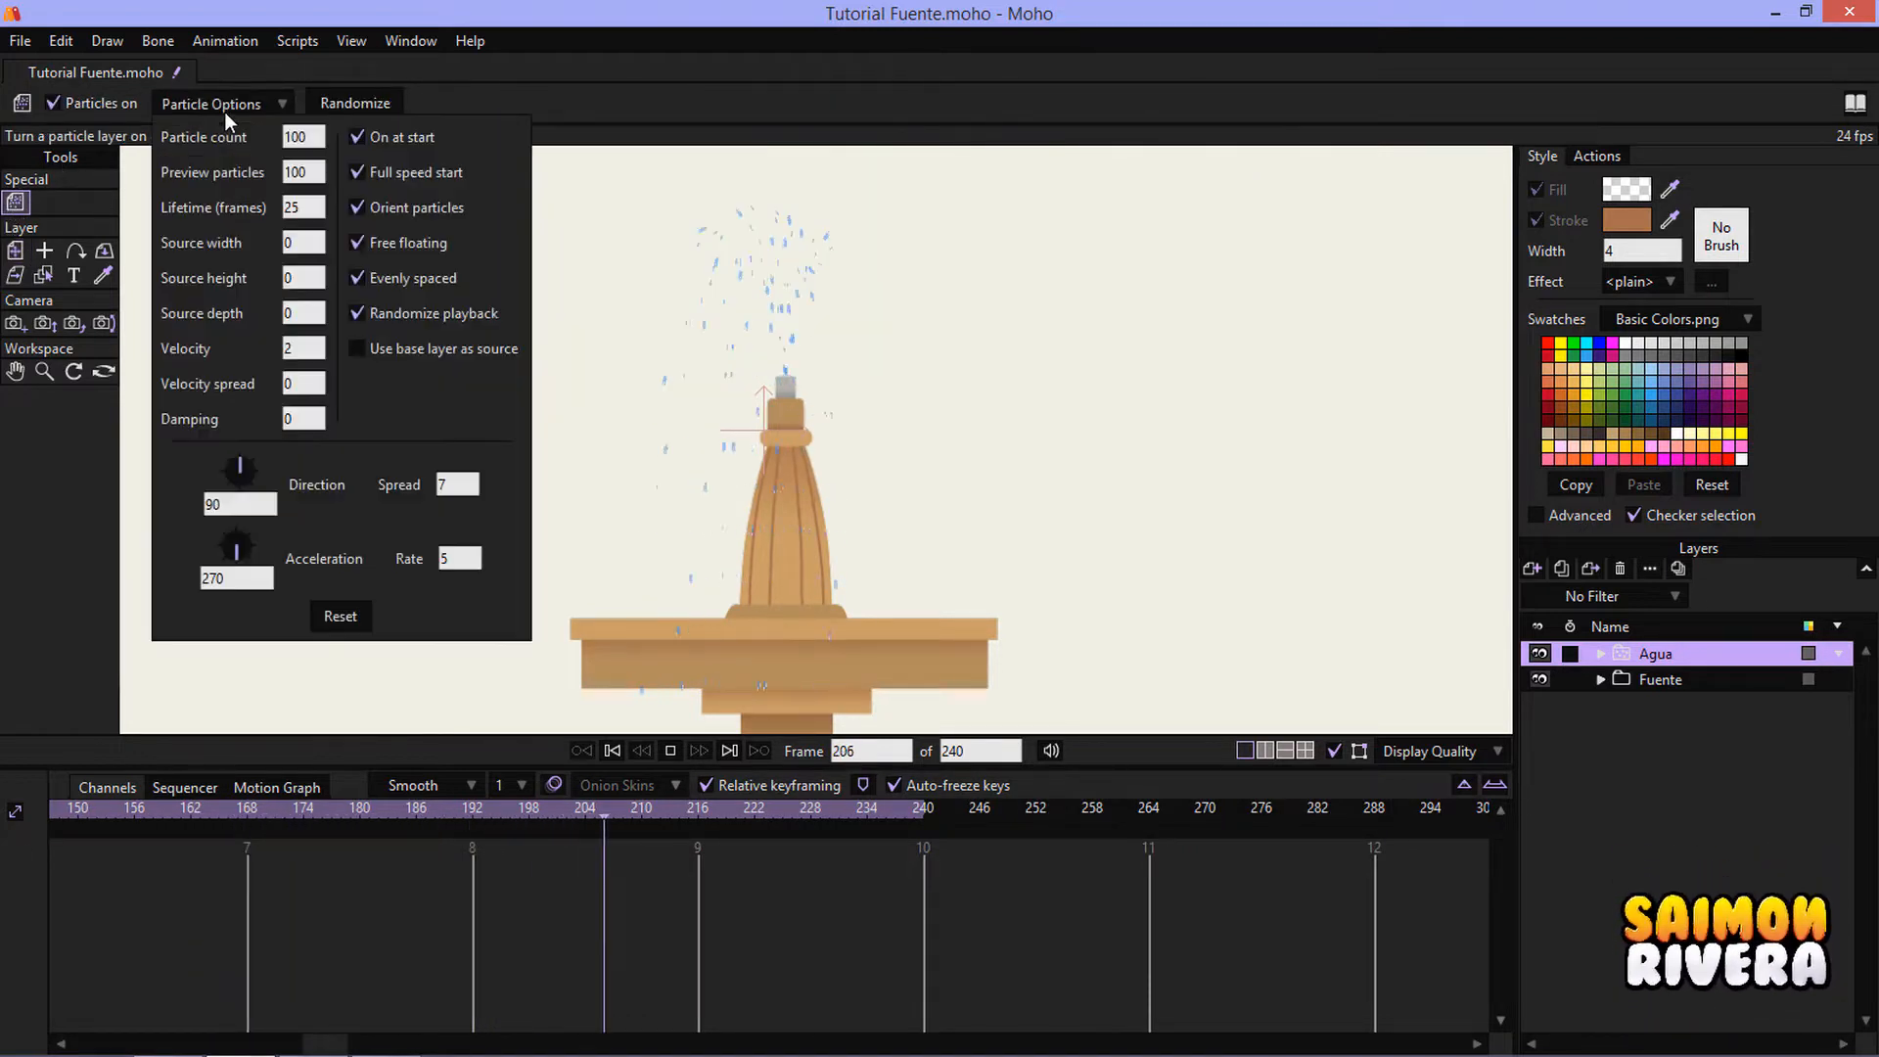
click(311, 245)
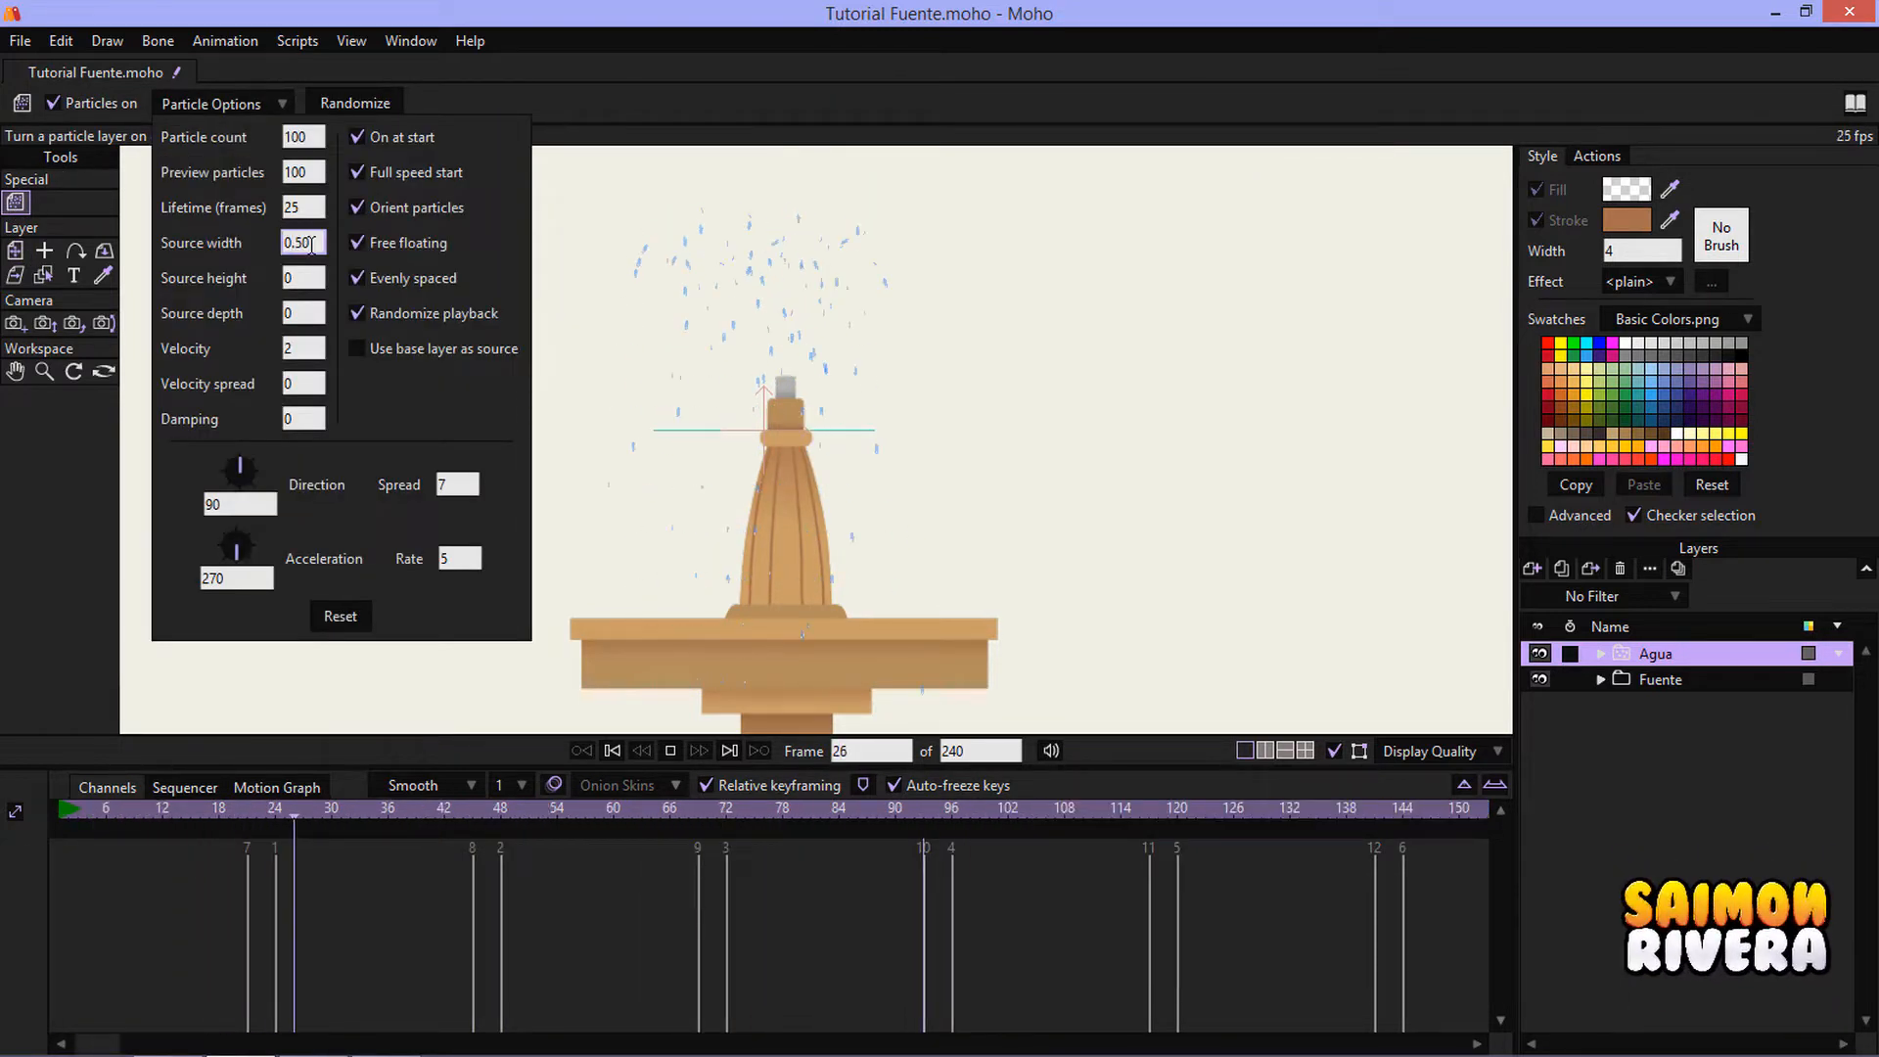
key(BackSpace)
key(BackSpace)
key(BackSpace)
click(310, 278)
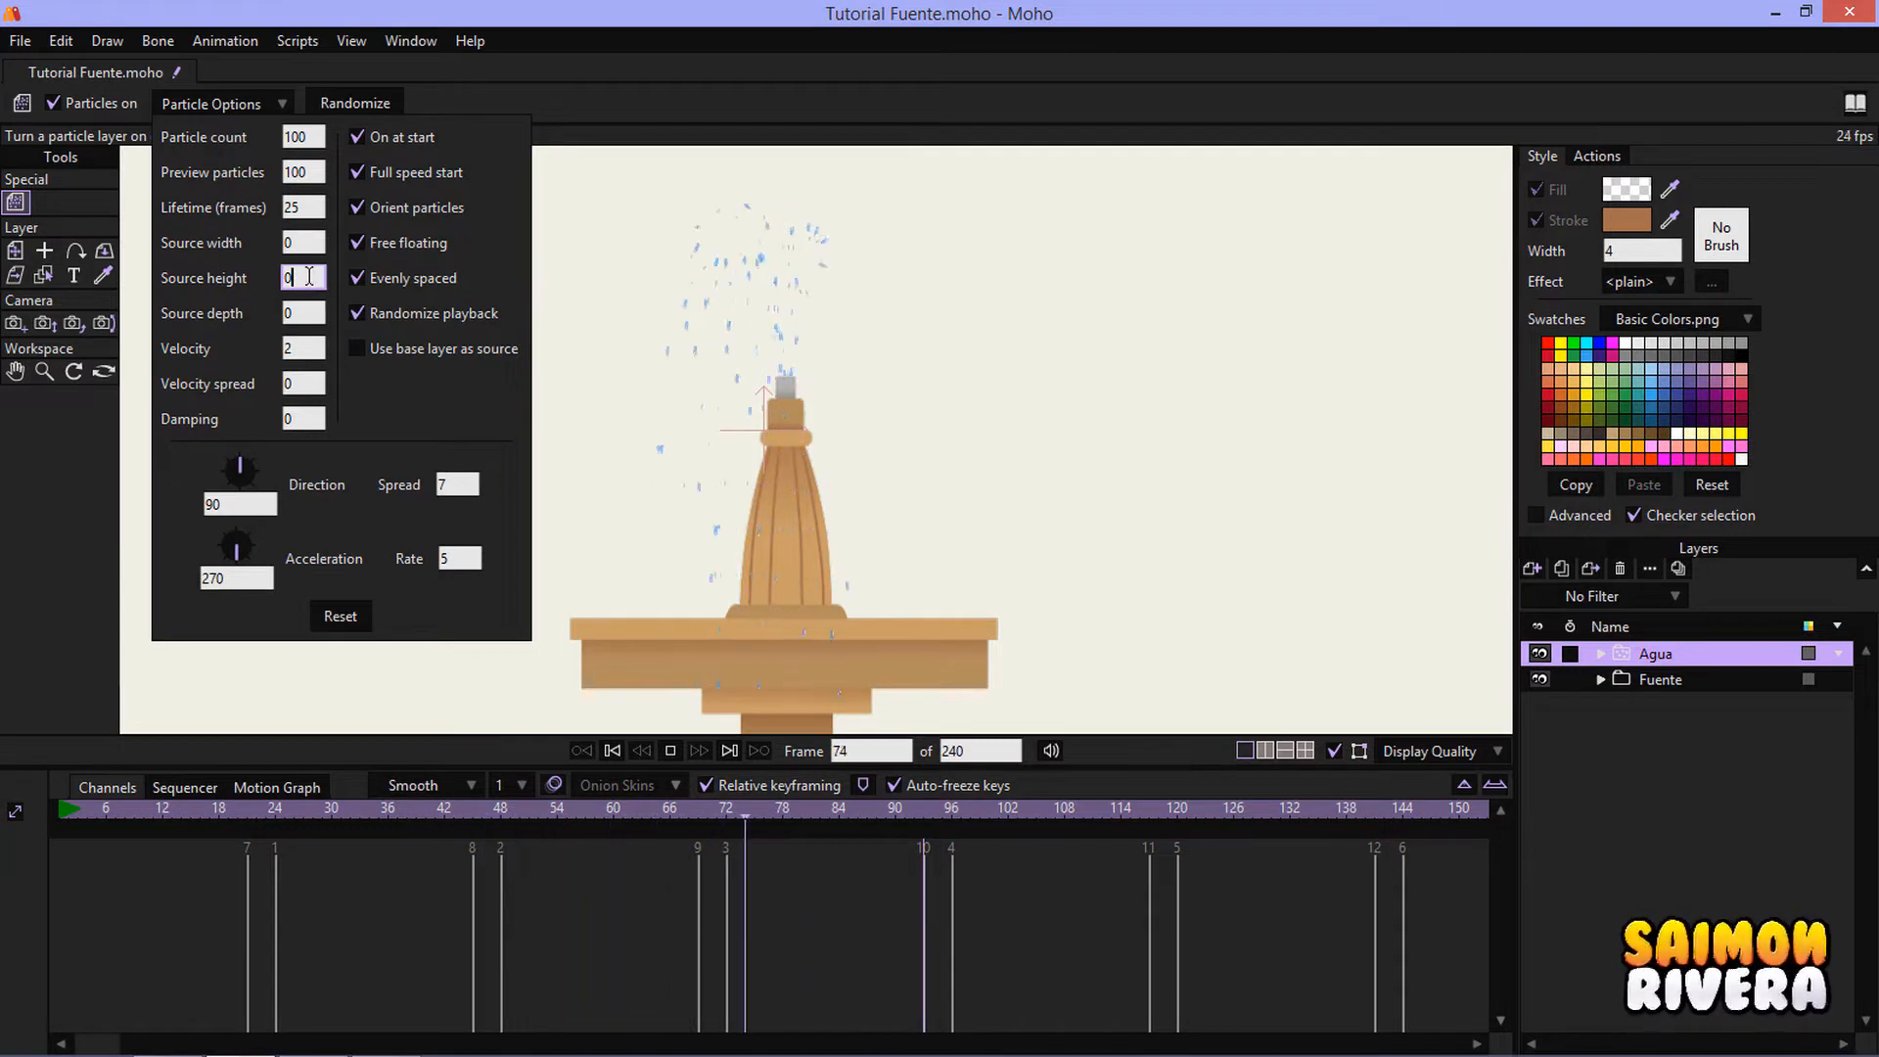
- Try a source width of 0.2 for the water particles, and settle on 0.05
click(295, 245)
text(.)
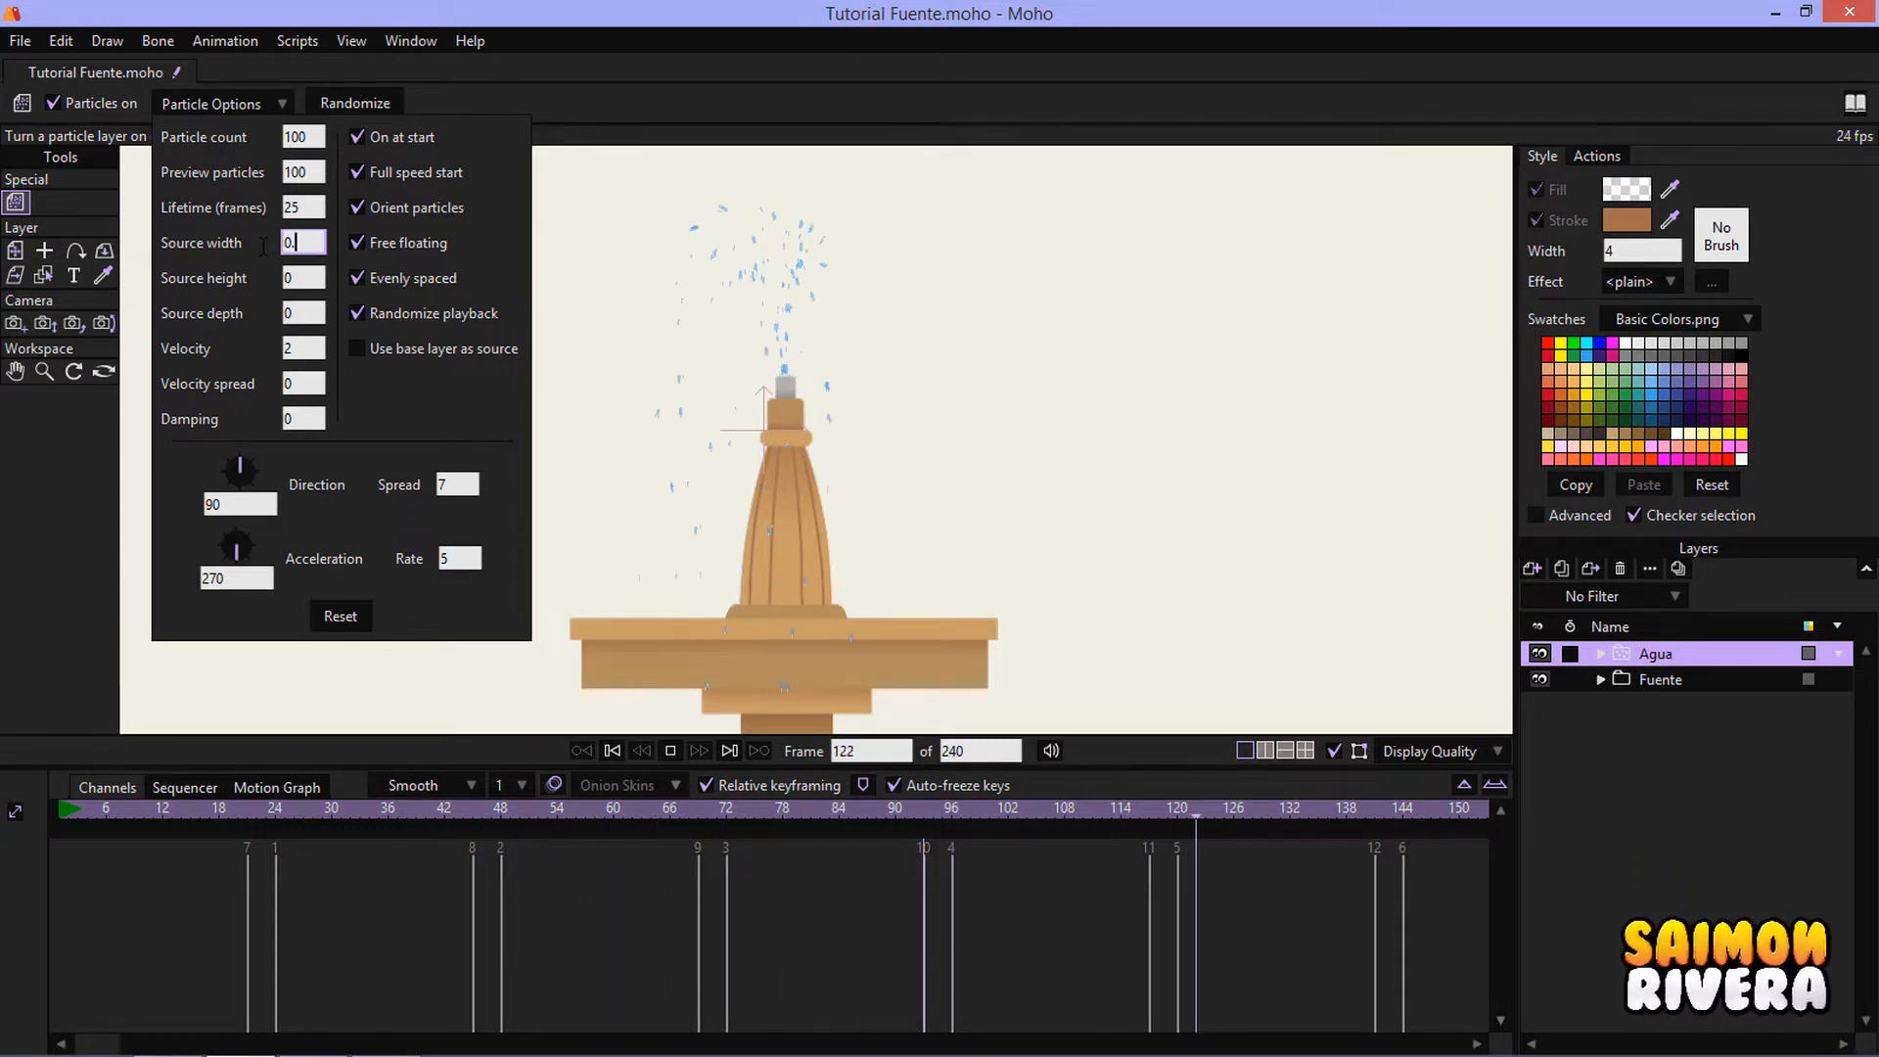
text(2)
click(310, 279)
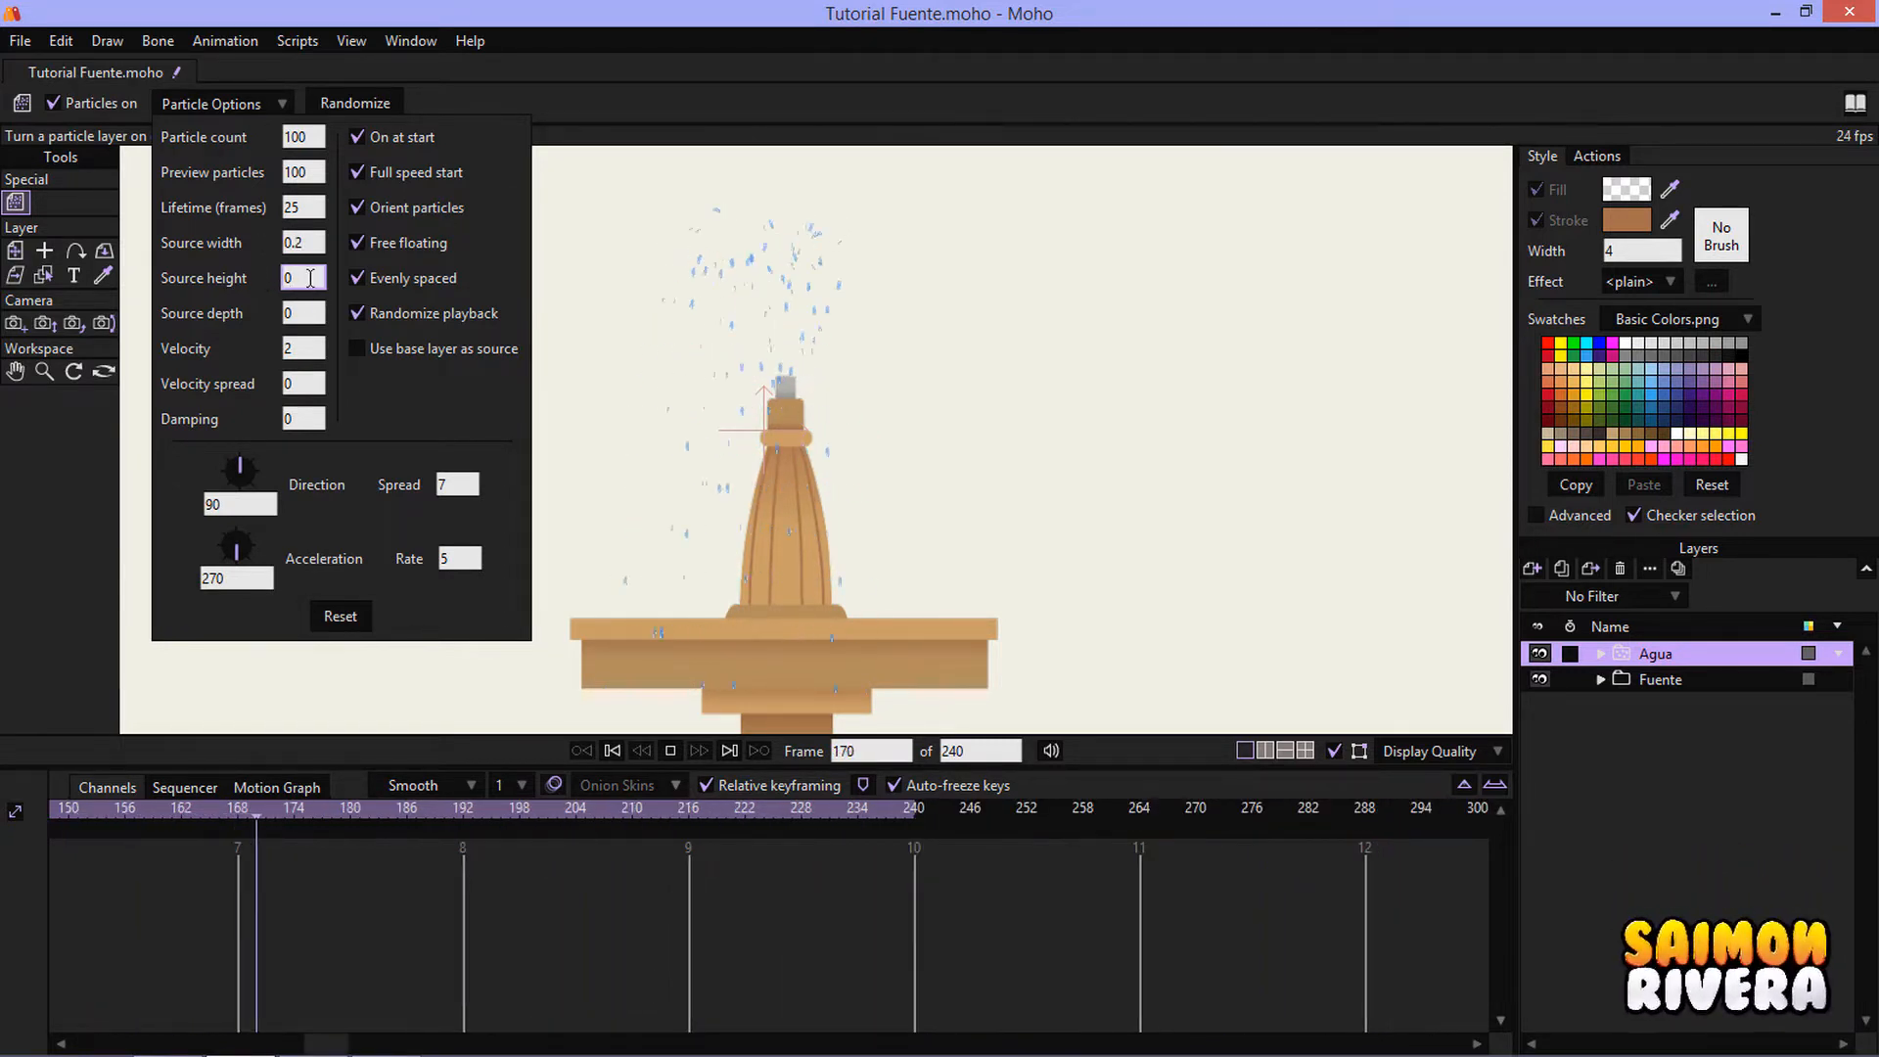
click(317, 245)
key(BackSpace)
key(BackSpace)
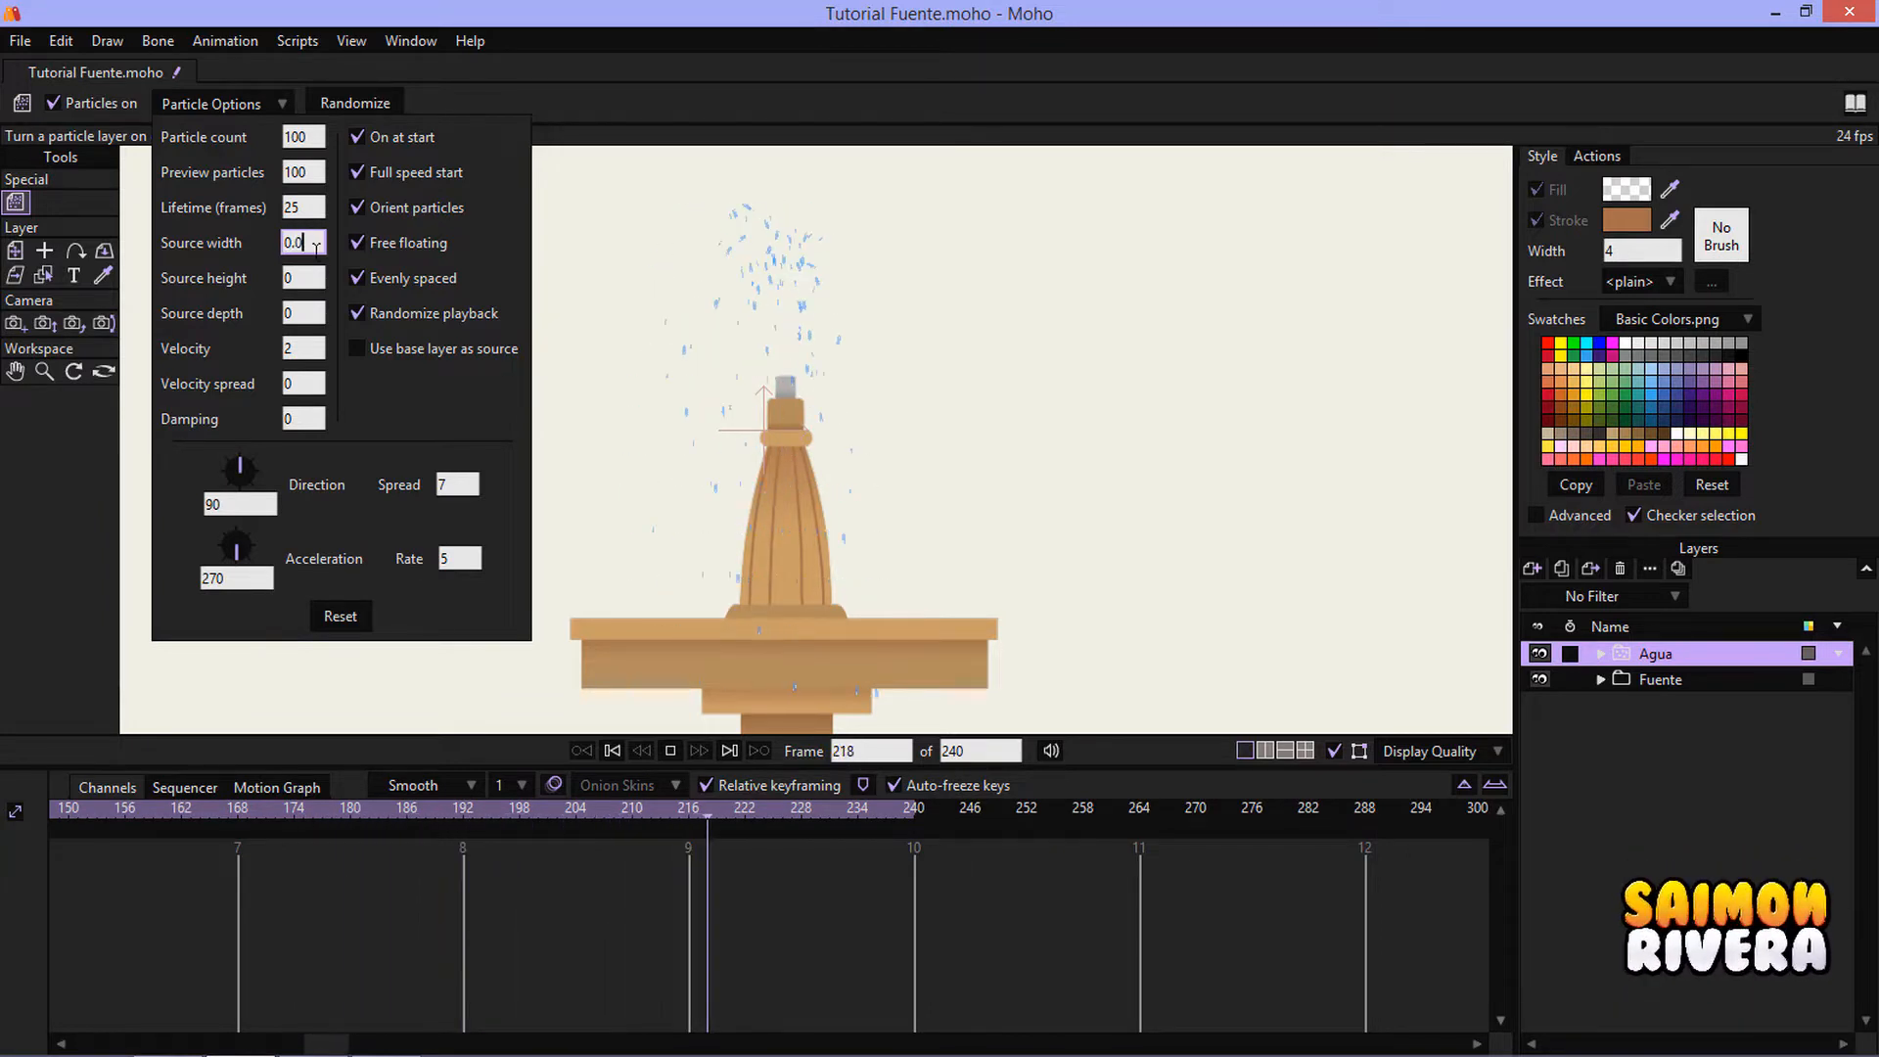
click(308, 277)
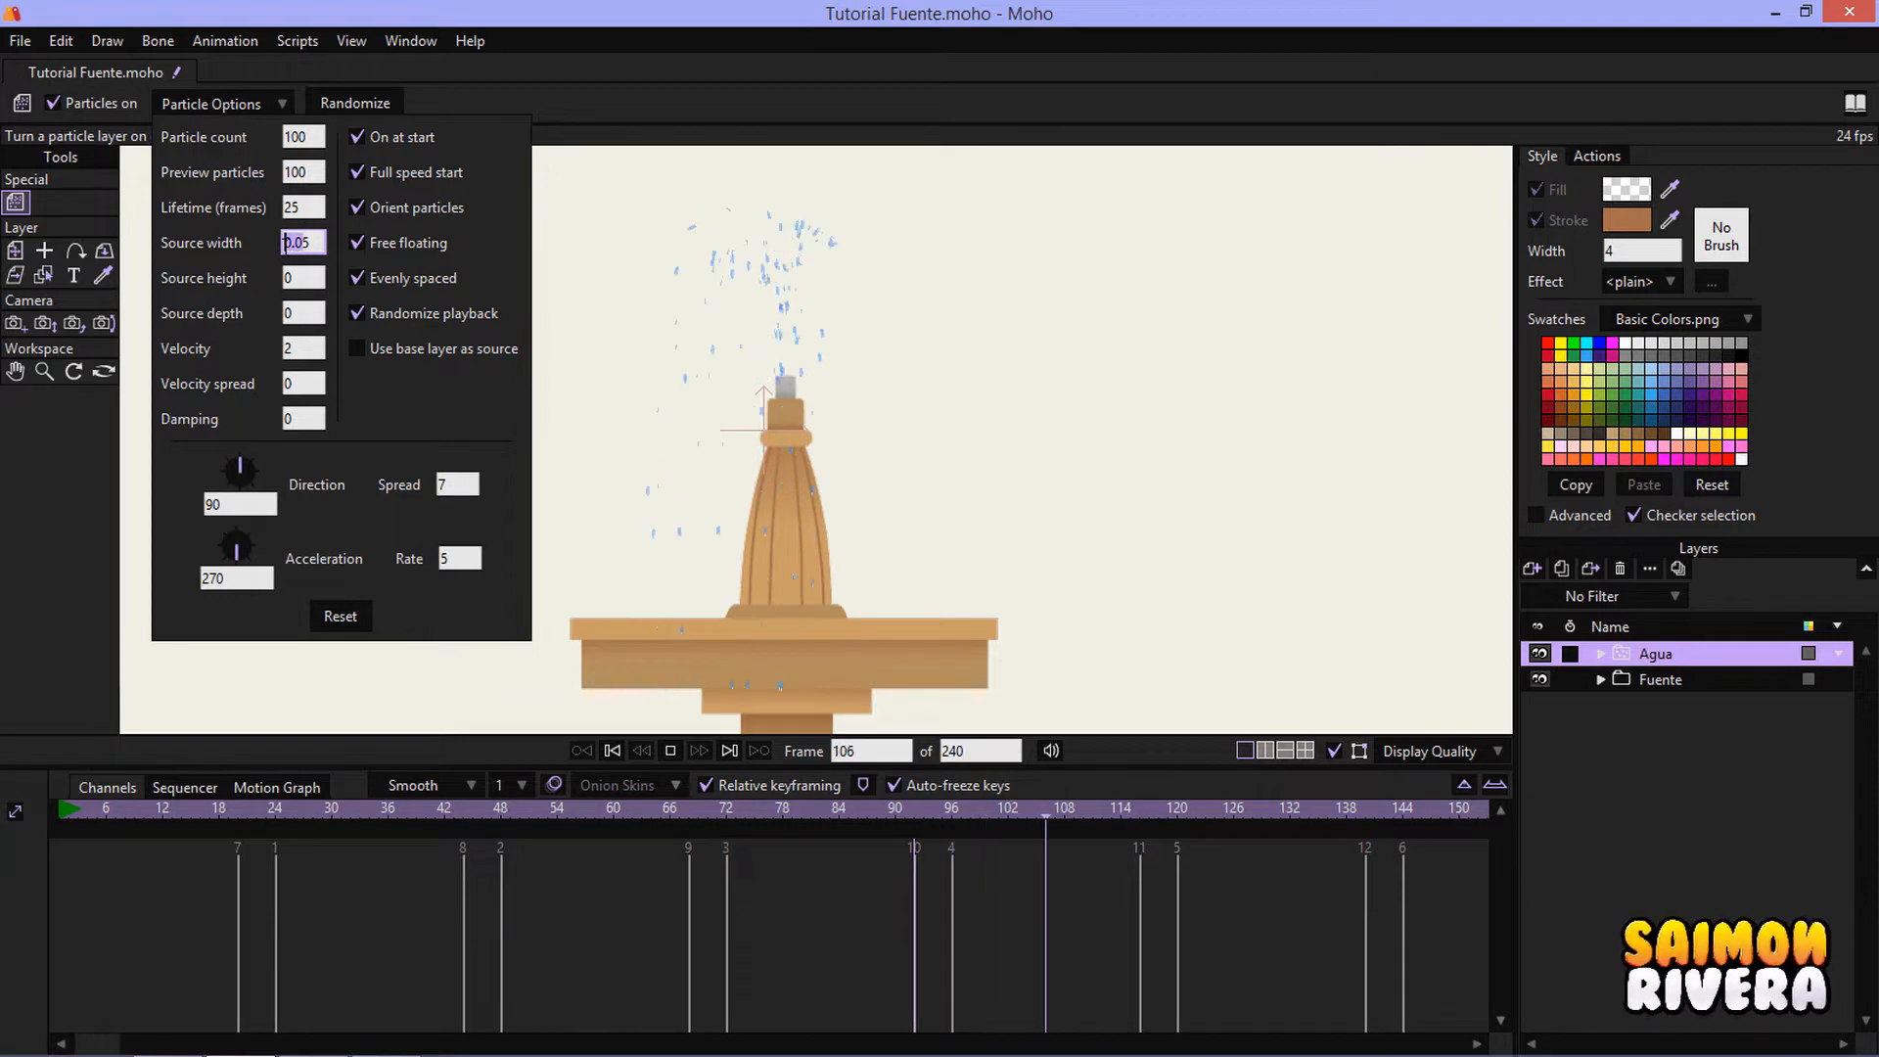
- Try larger source height and source depth values for the water particles, including a depth of 4, and return both to 0
text(1.25)
scroll(308, 278, up, 6)
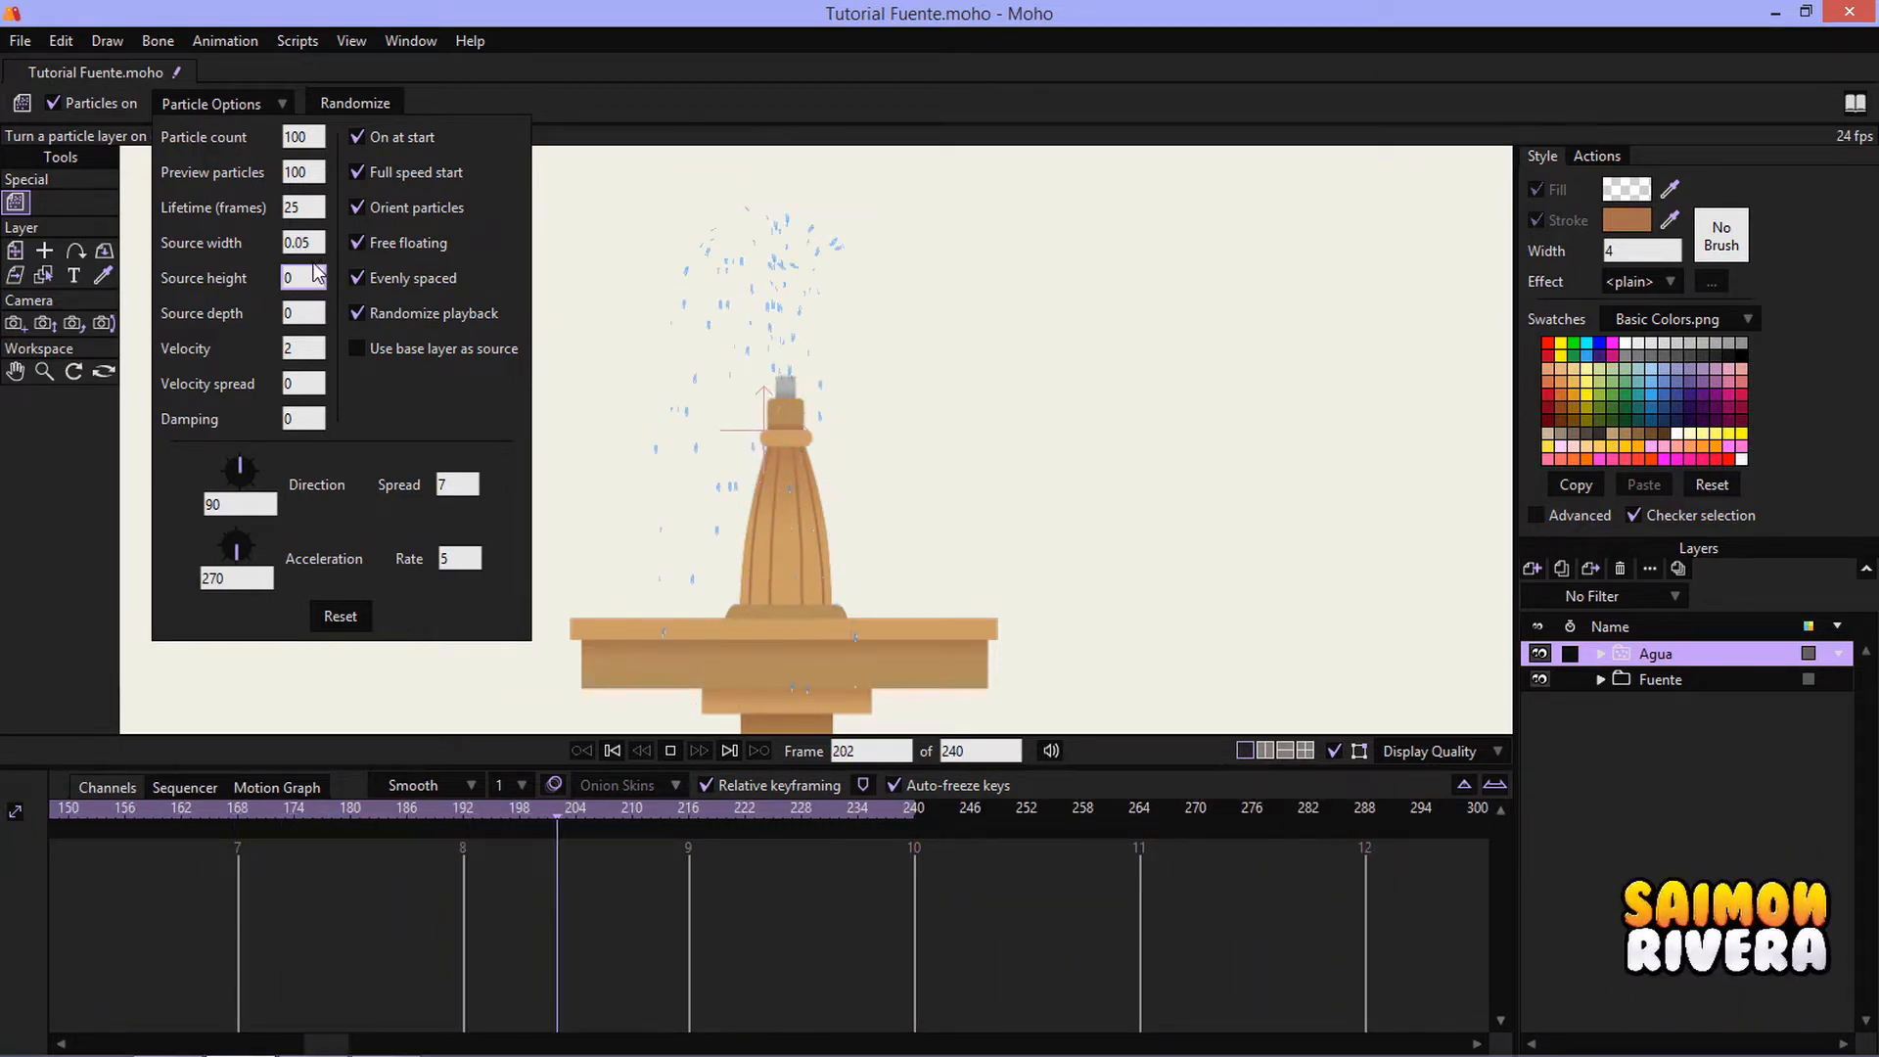
click(313, 313)
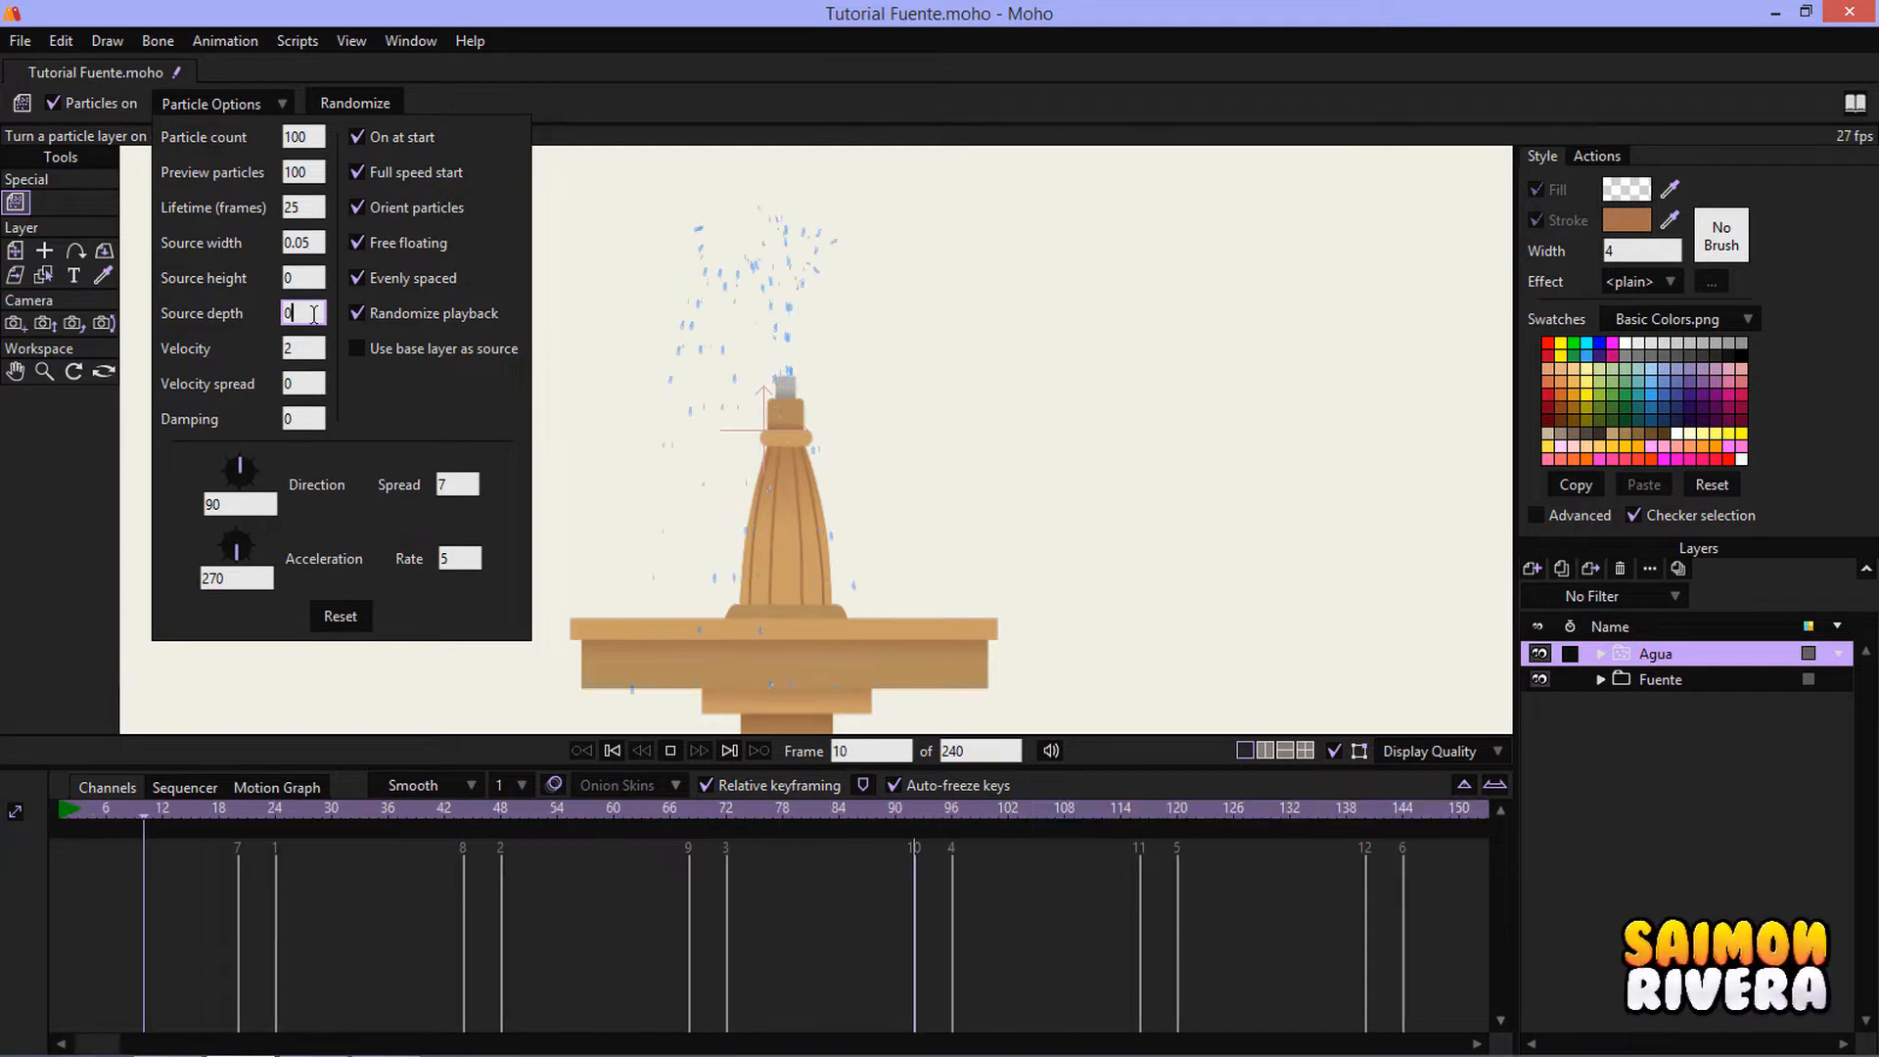
scroll(313, 313, up, 6)
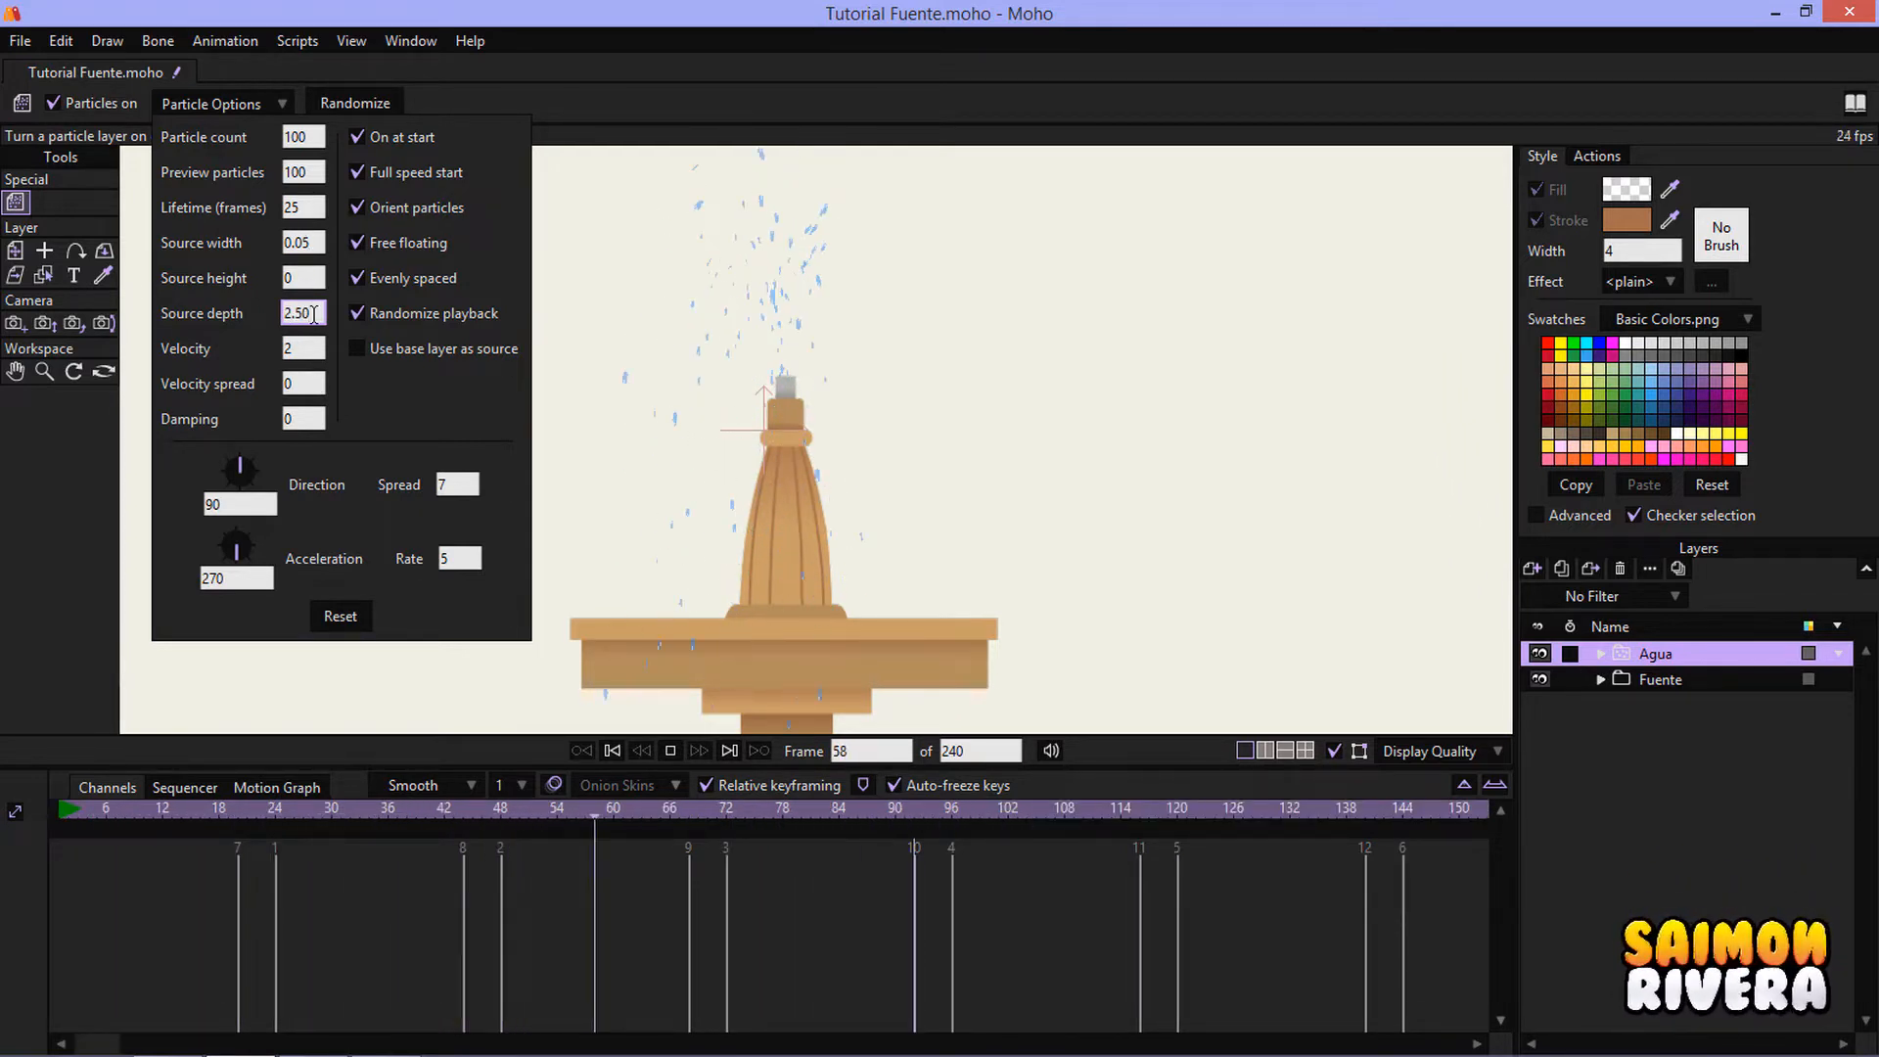
scroll(314, 313, up, 6)
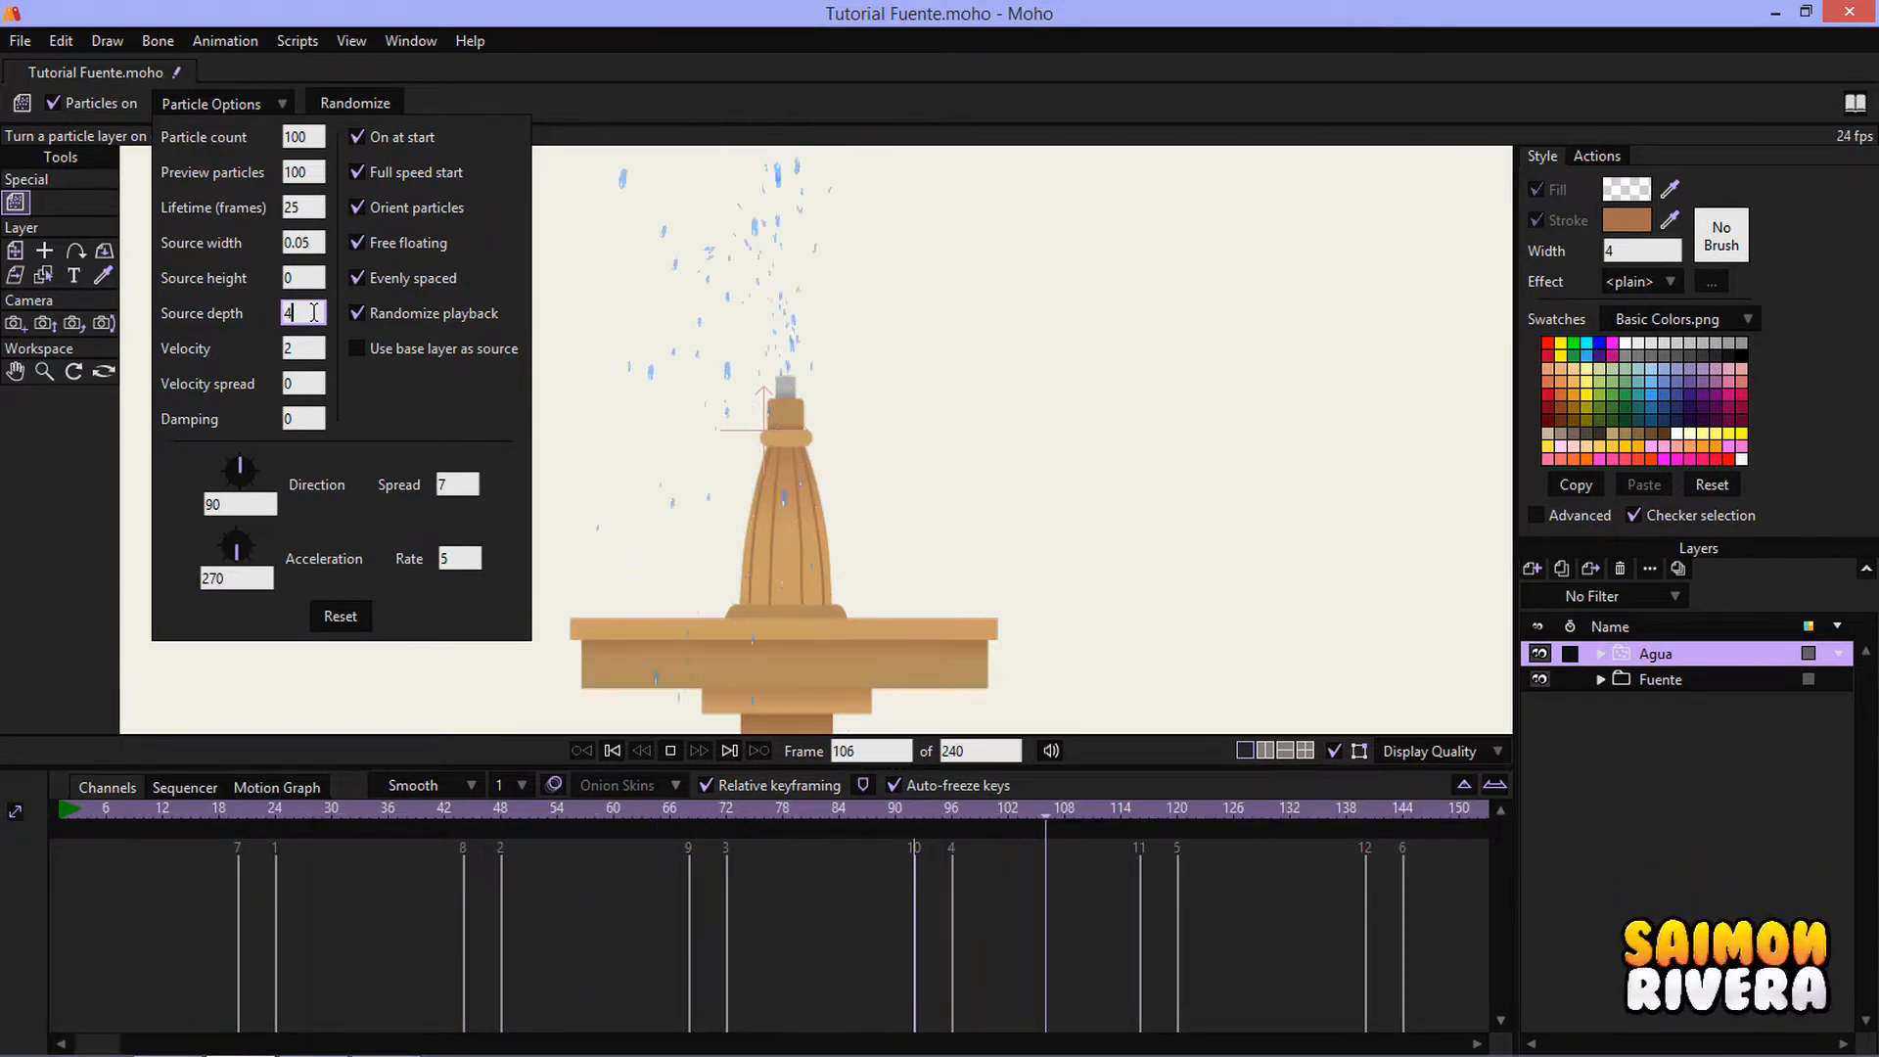
scroll(313, 313, down, 2)
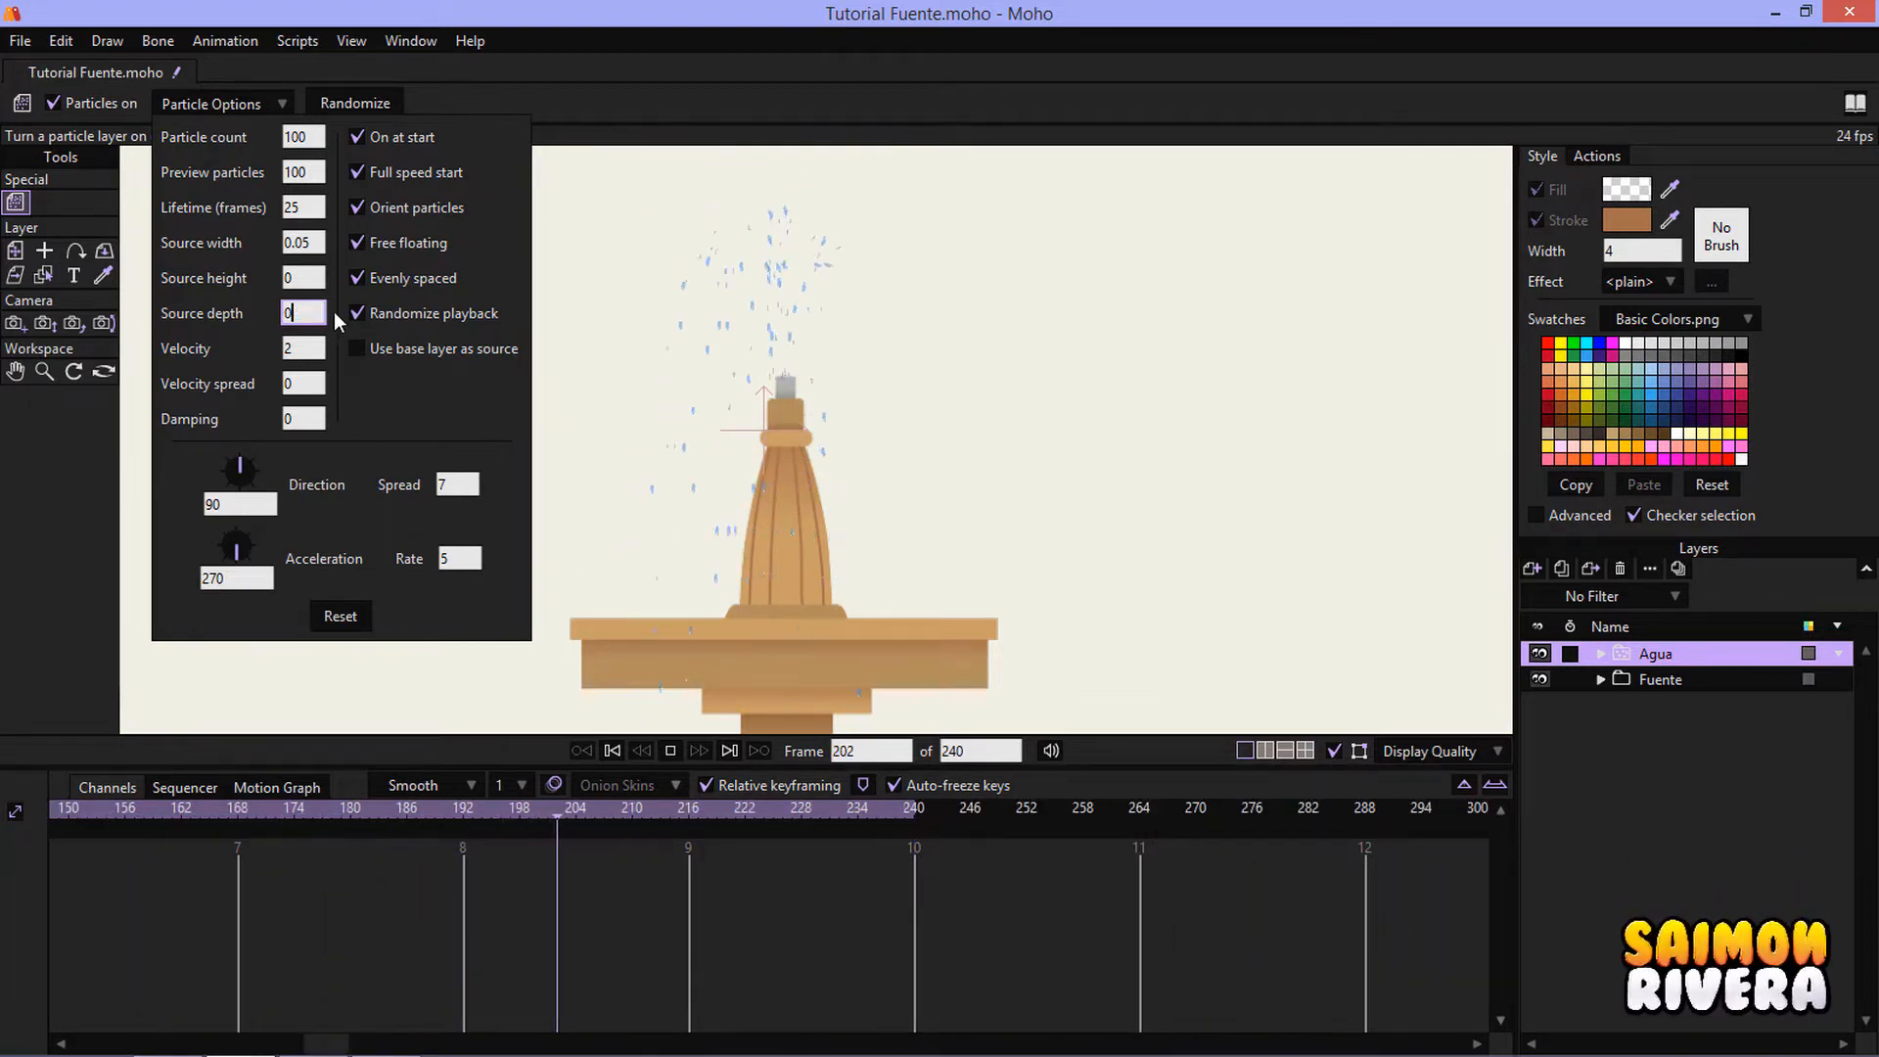
- Compare lifetimes of 24 and 23 frames for the water particles and settle on 24
drag(303, 209, 291, 208)
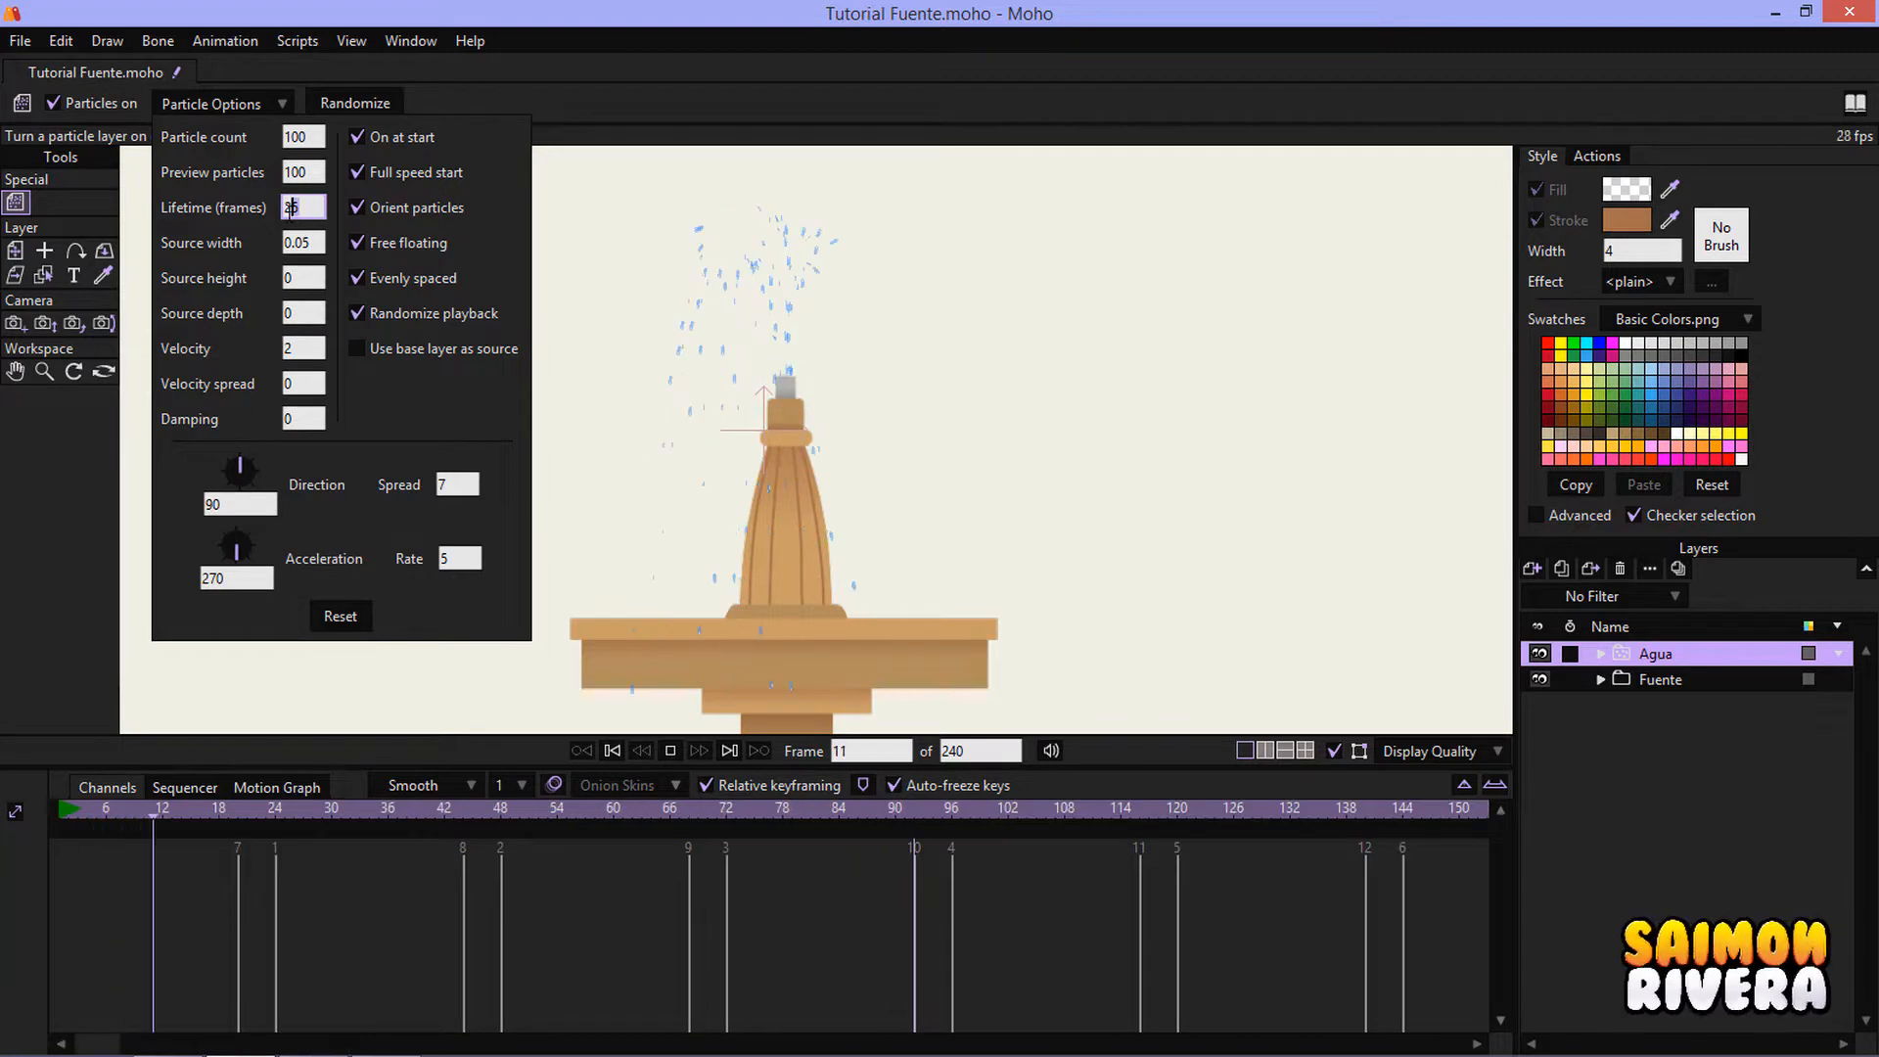
click(311, 240)
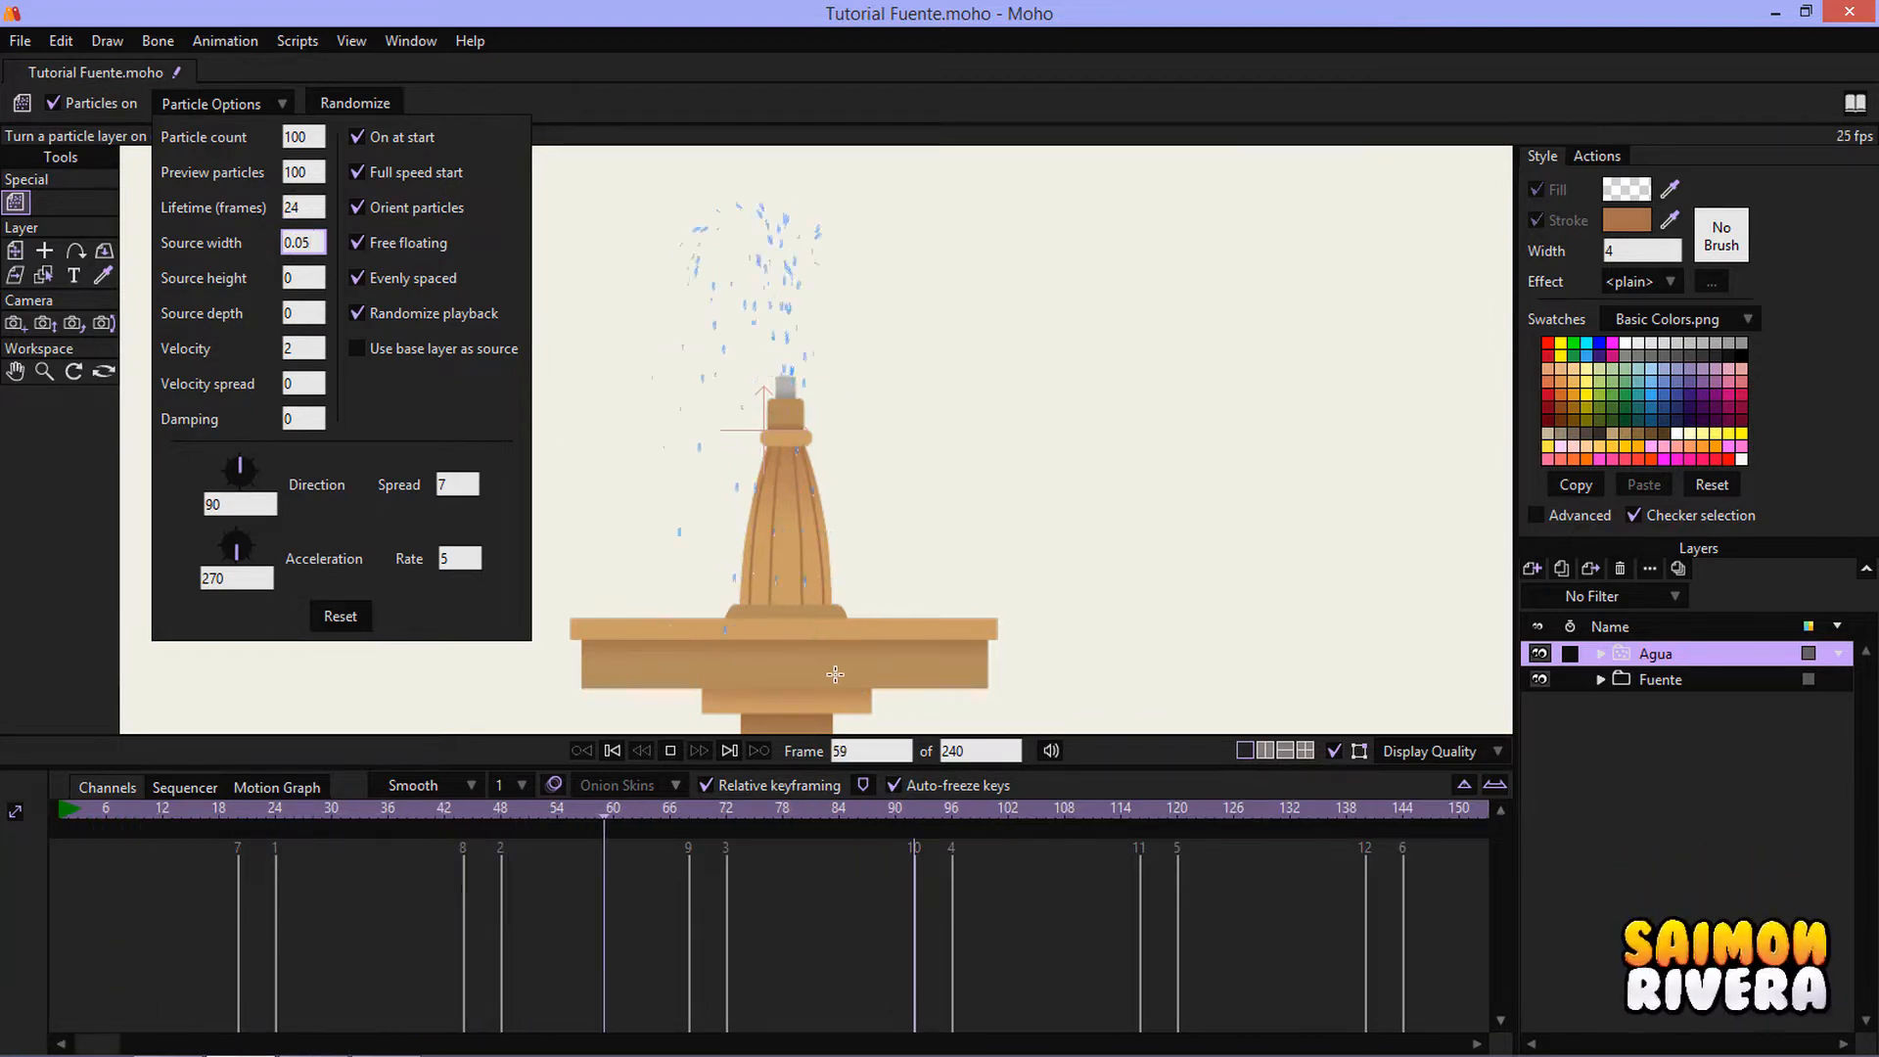
drag(305, 208, 291, 209)
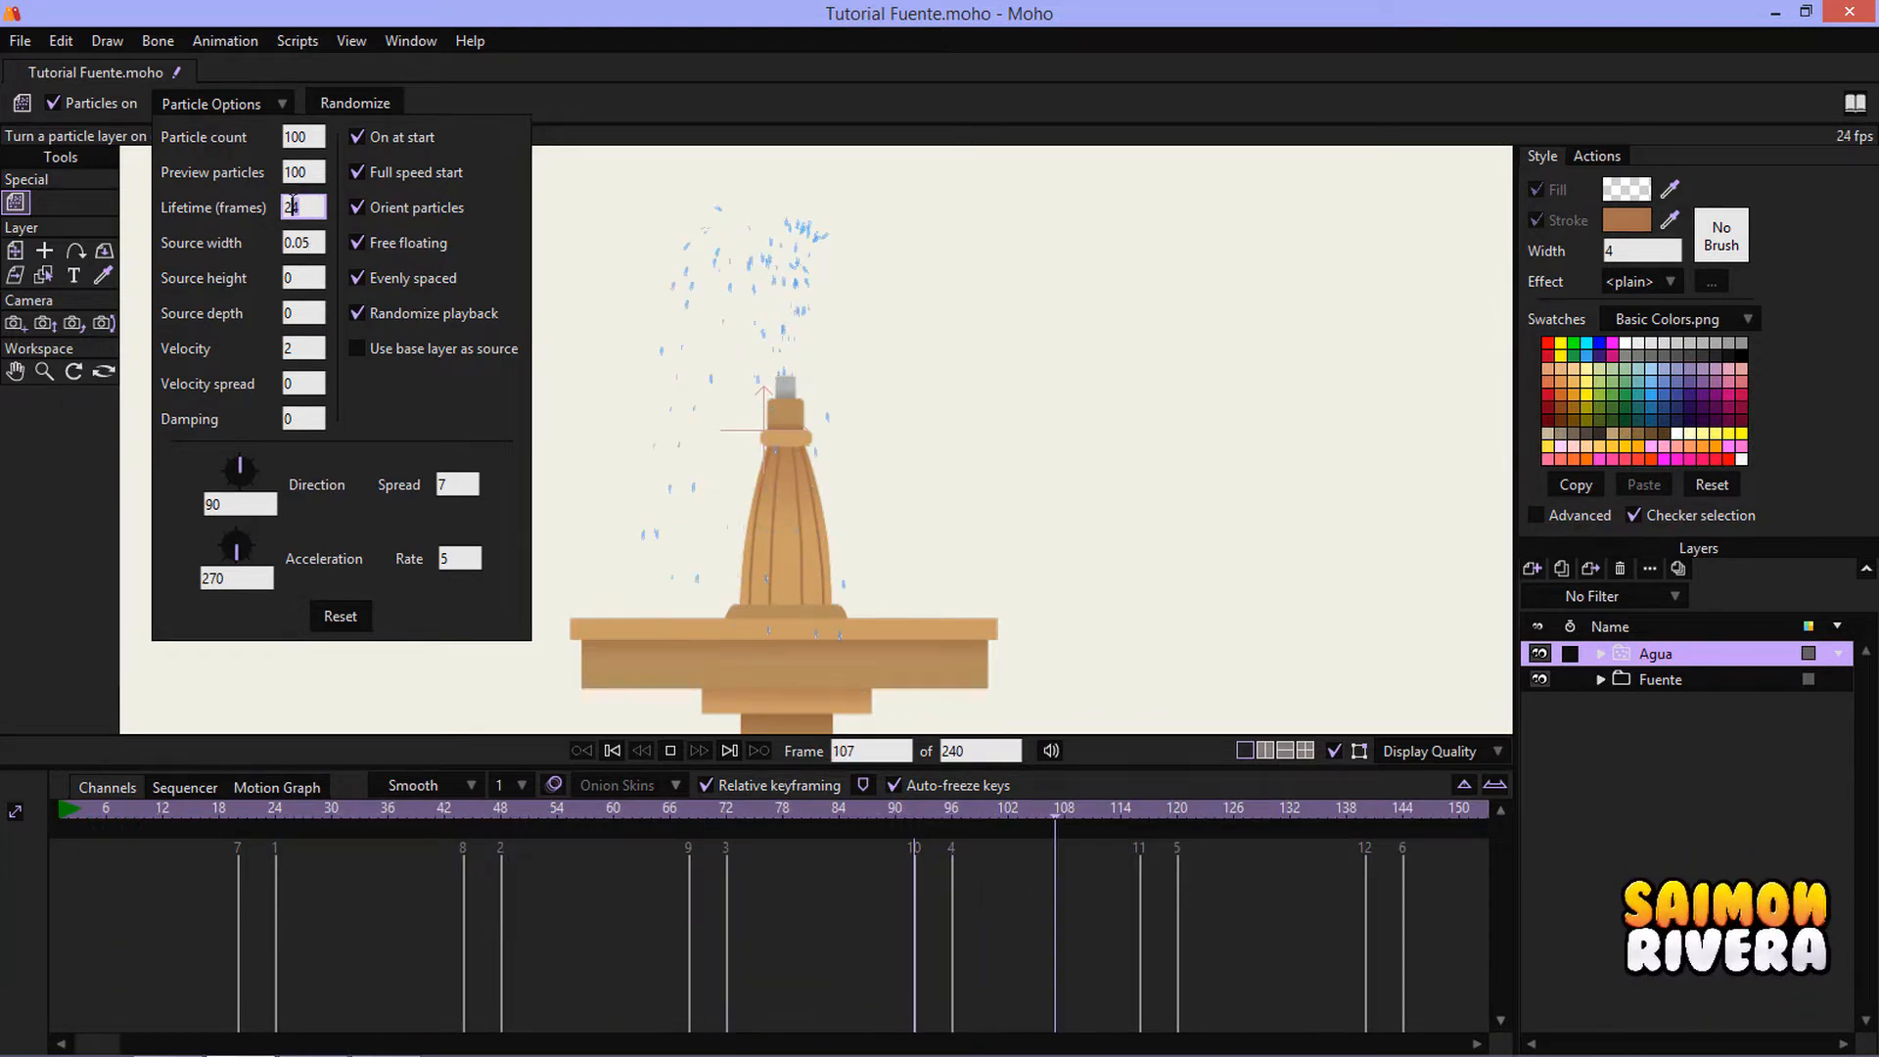
text(3)
click(318, 240)
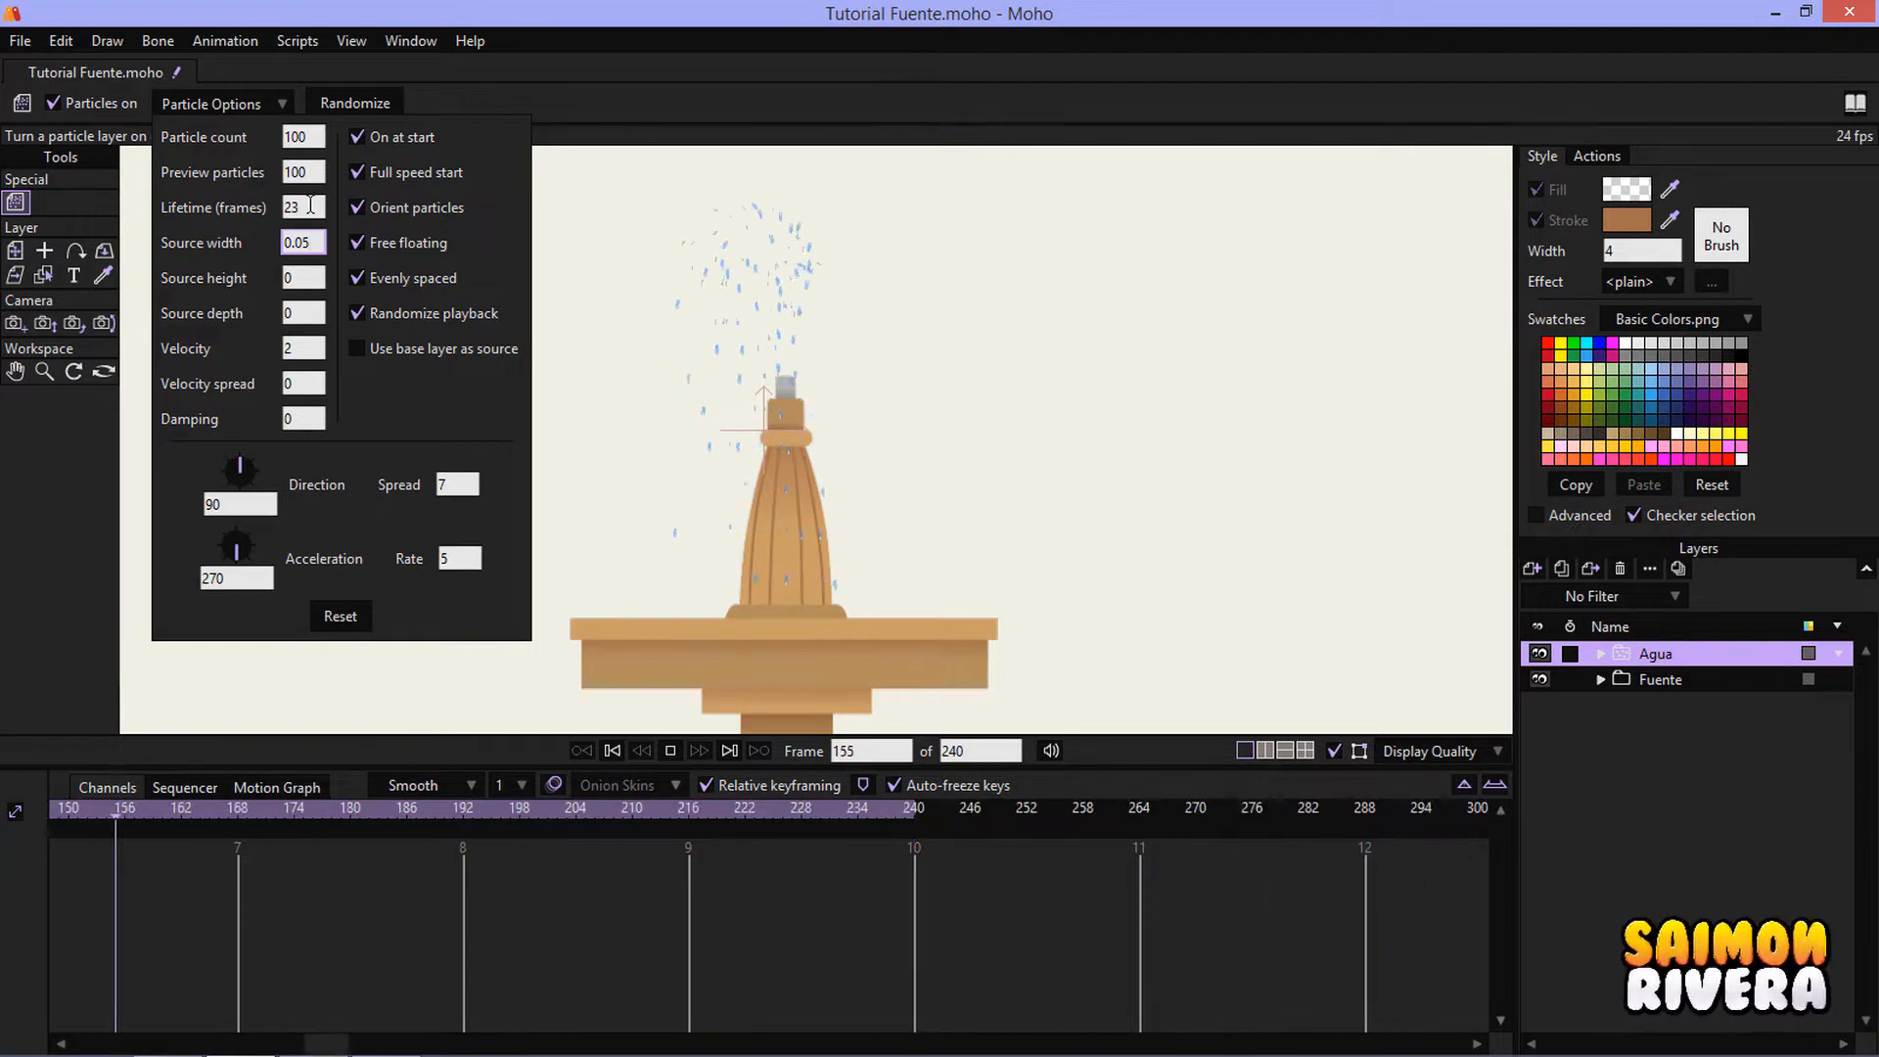
click(292, 207)
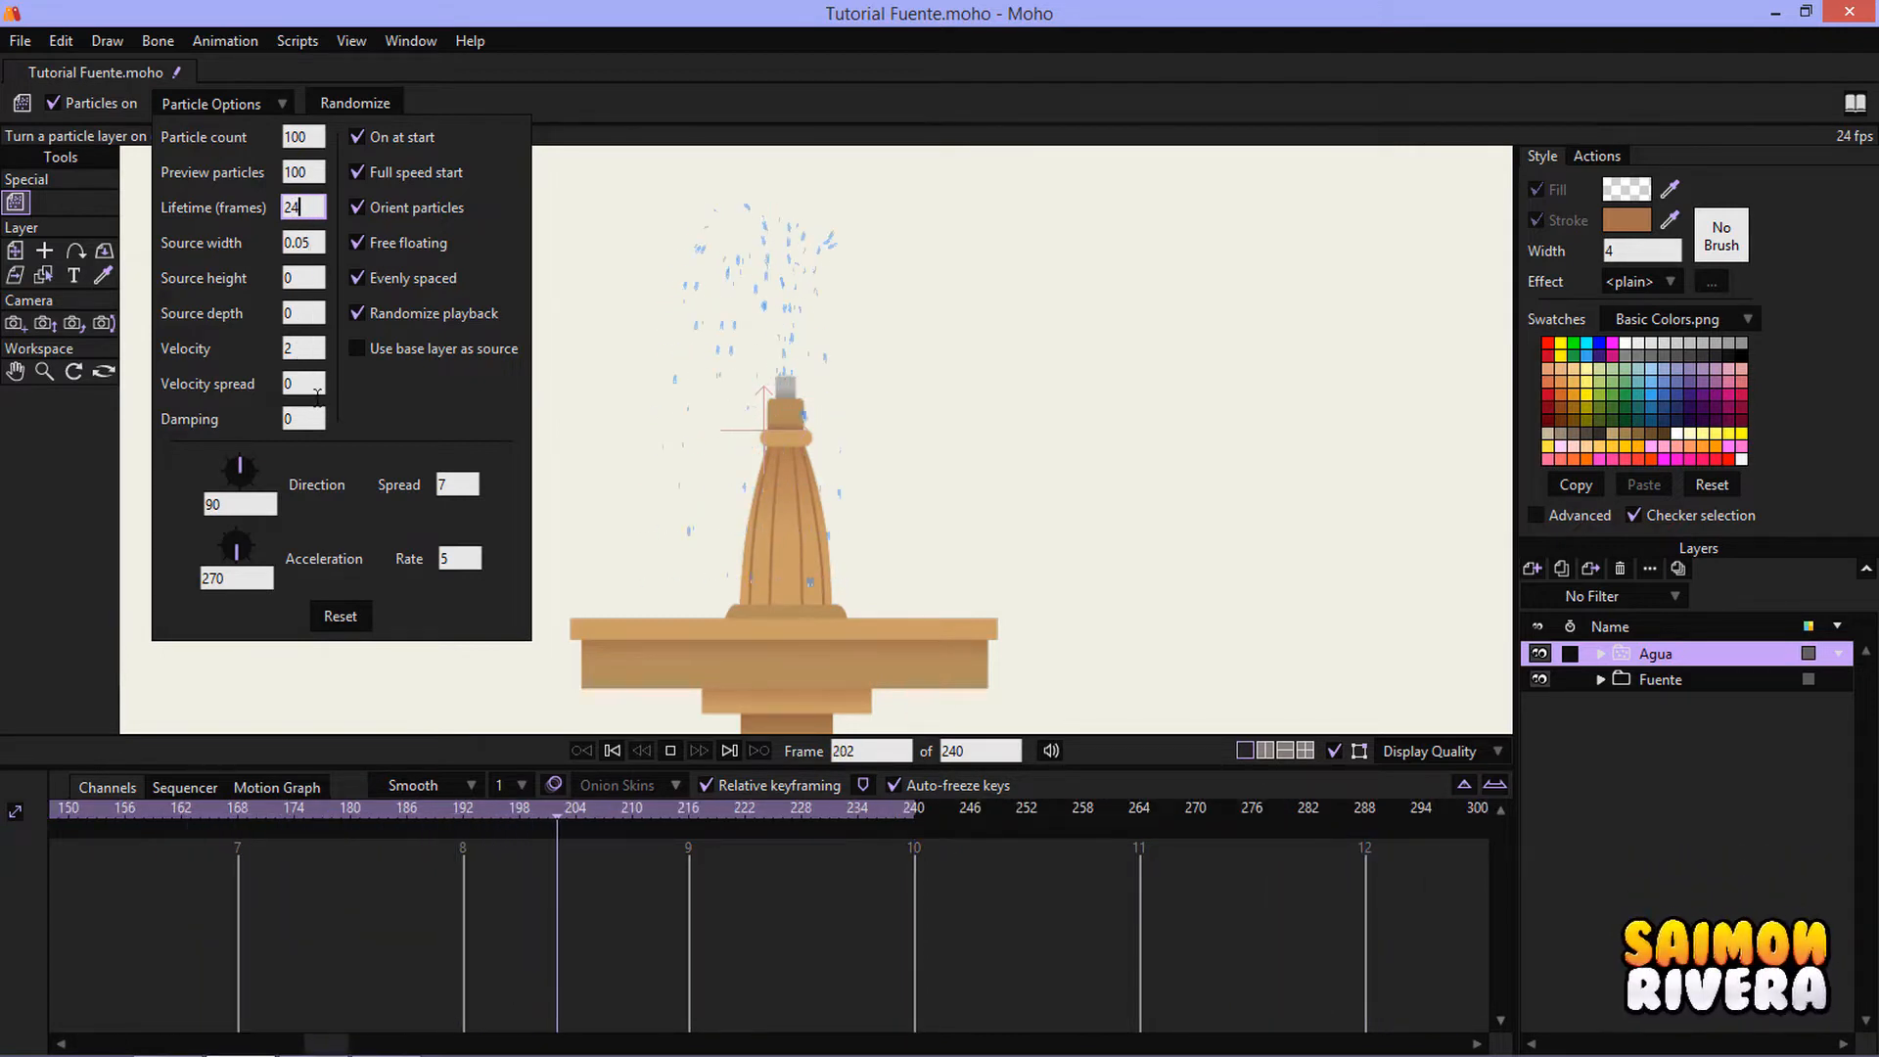
click(315, 387)
- Try acceleration angles between 250 and 320 for the water particles and return the angle to 270
double_click(257, 584)
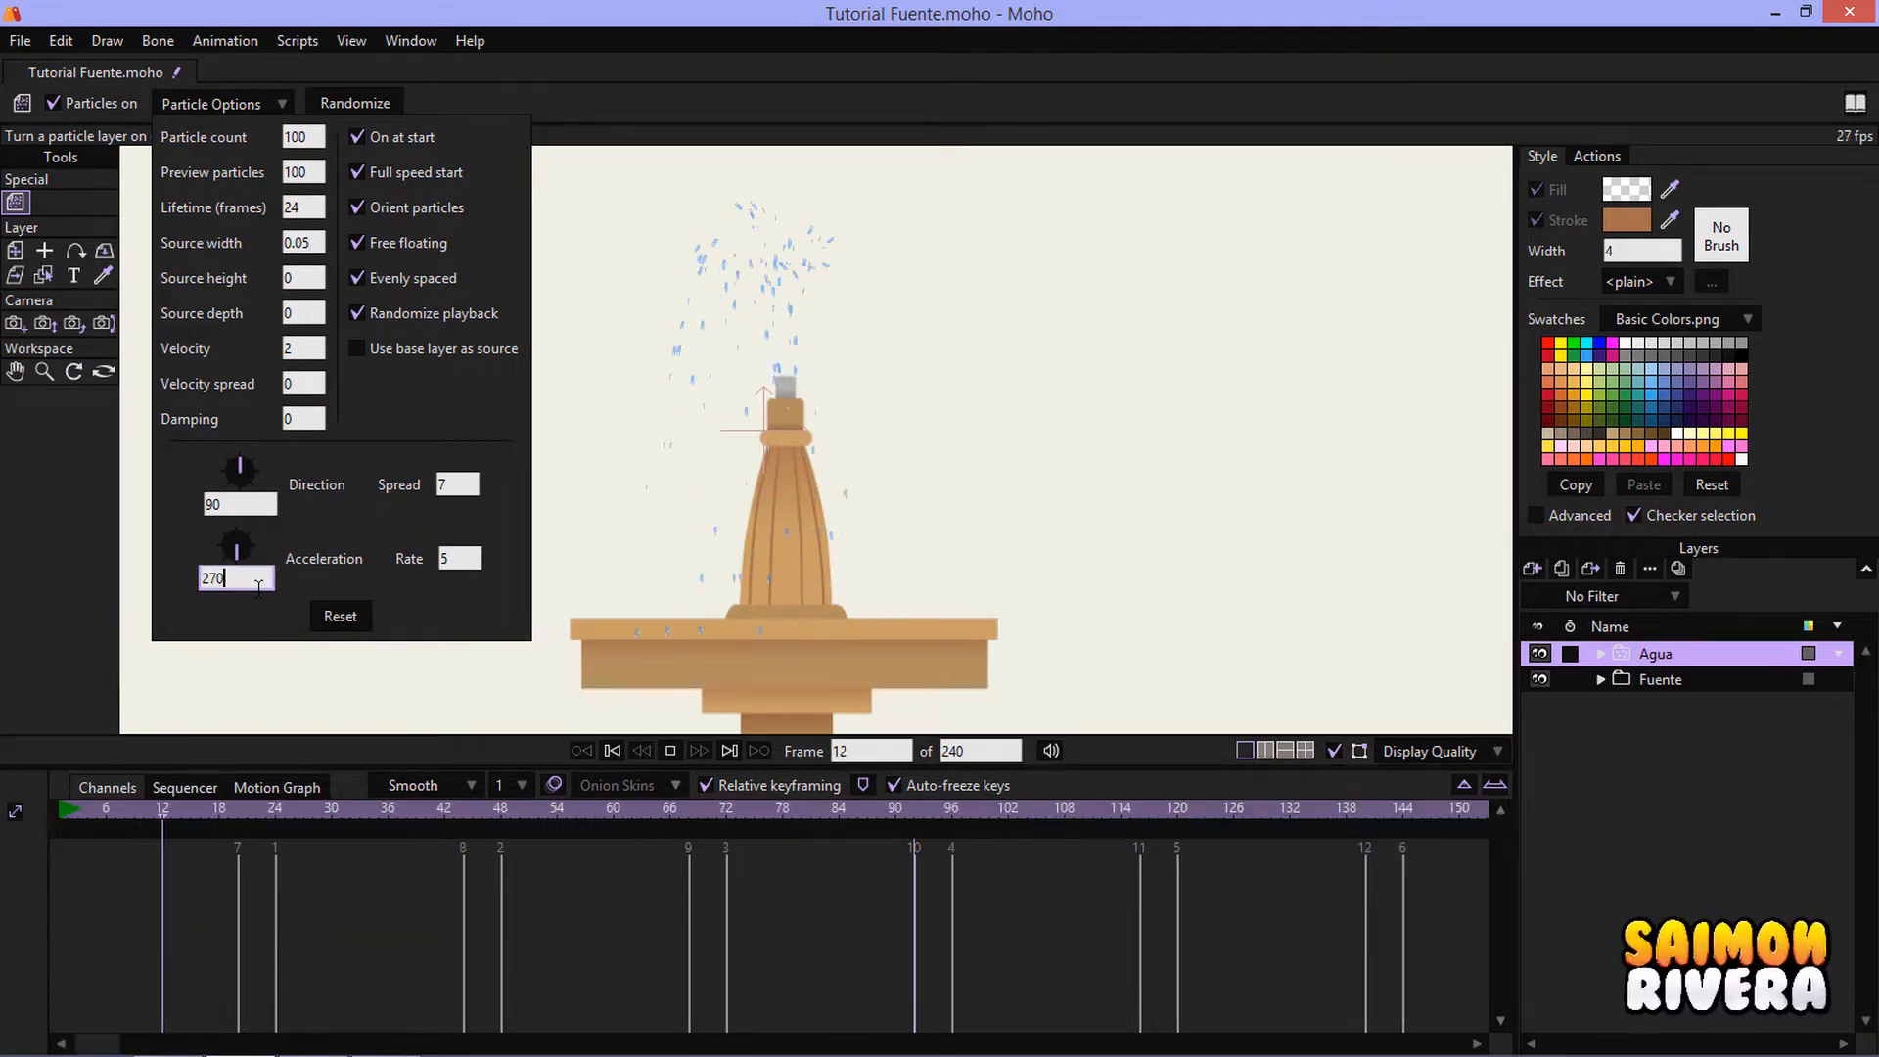
text(300)
key(Return)
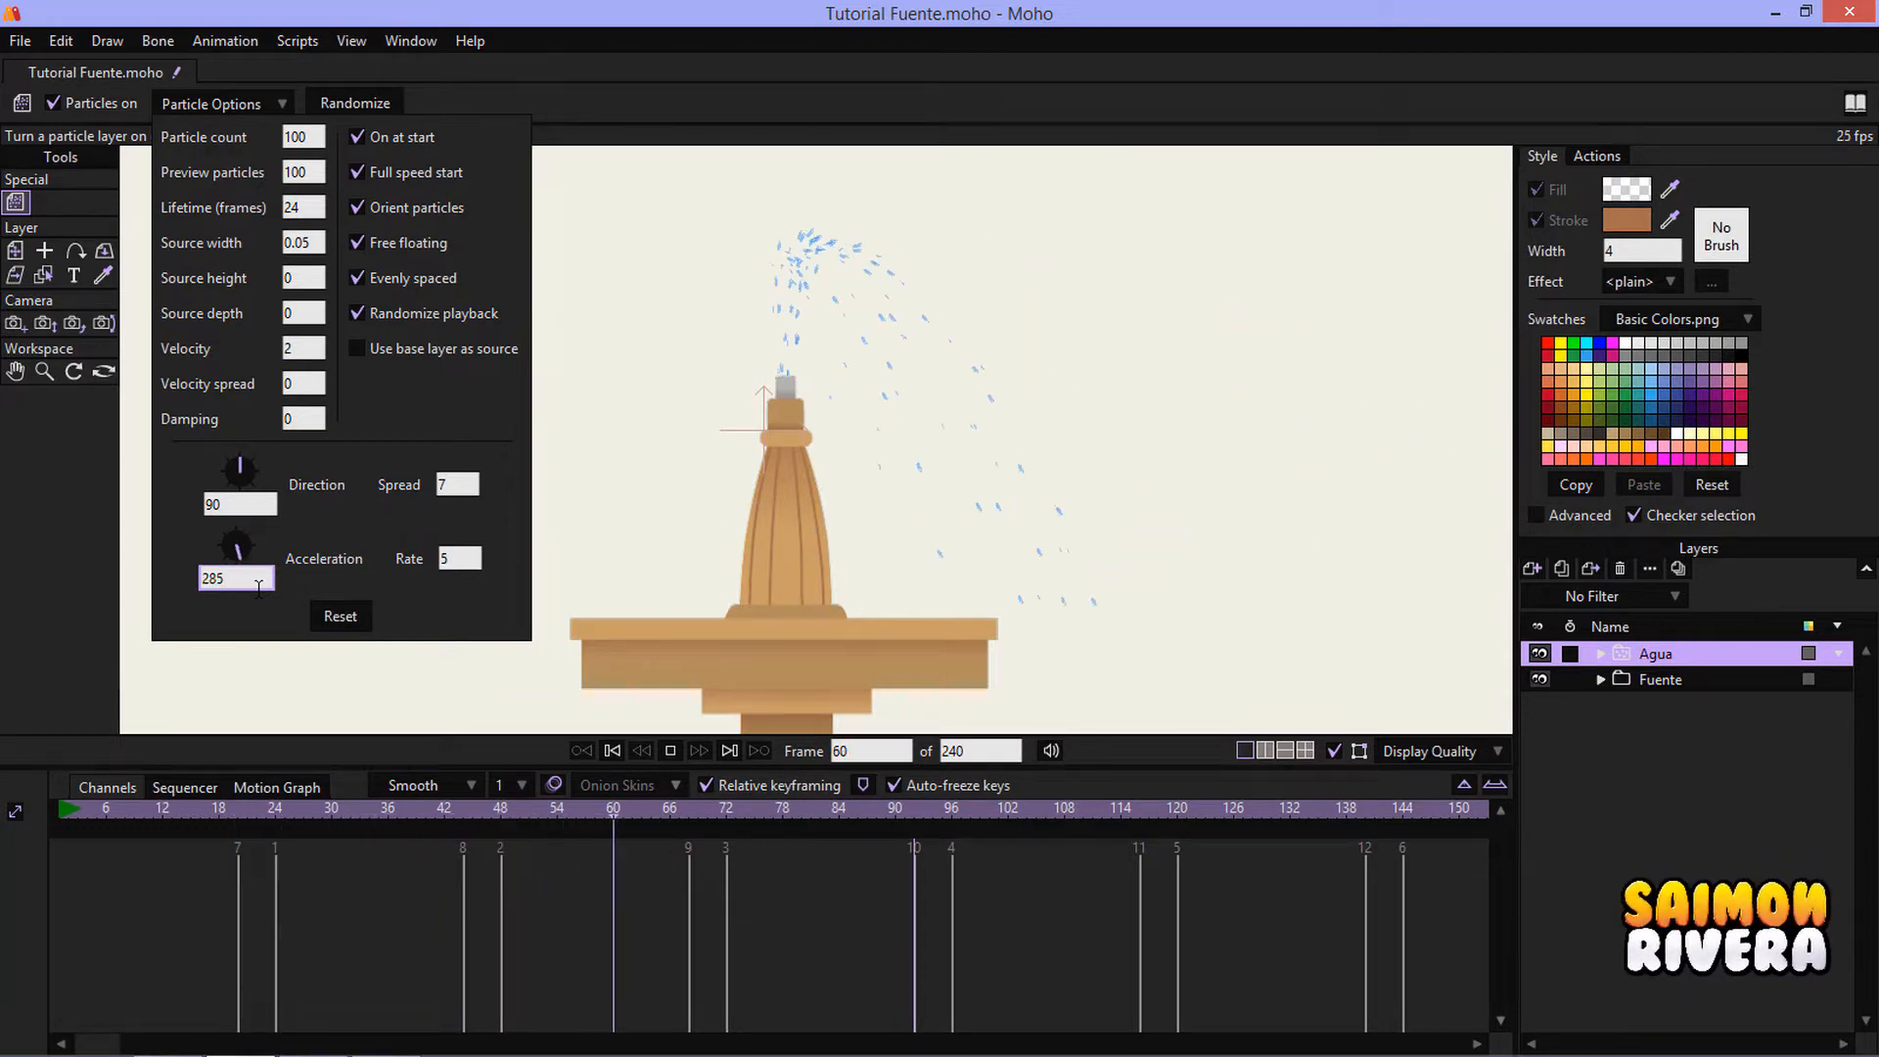
scroll(258, 587, up, 3)
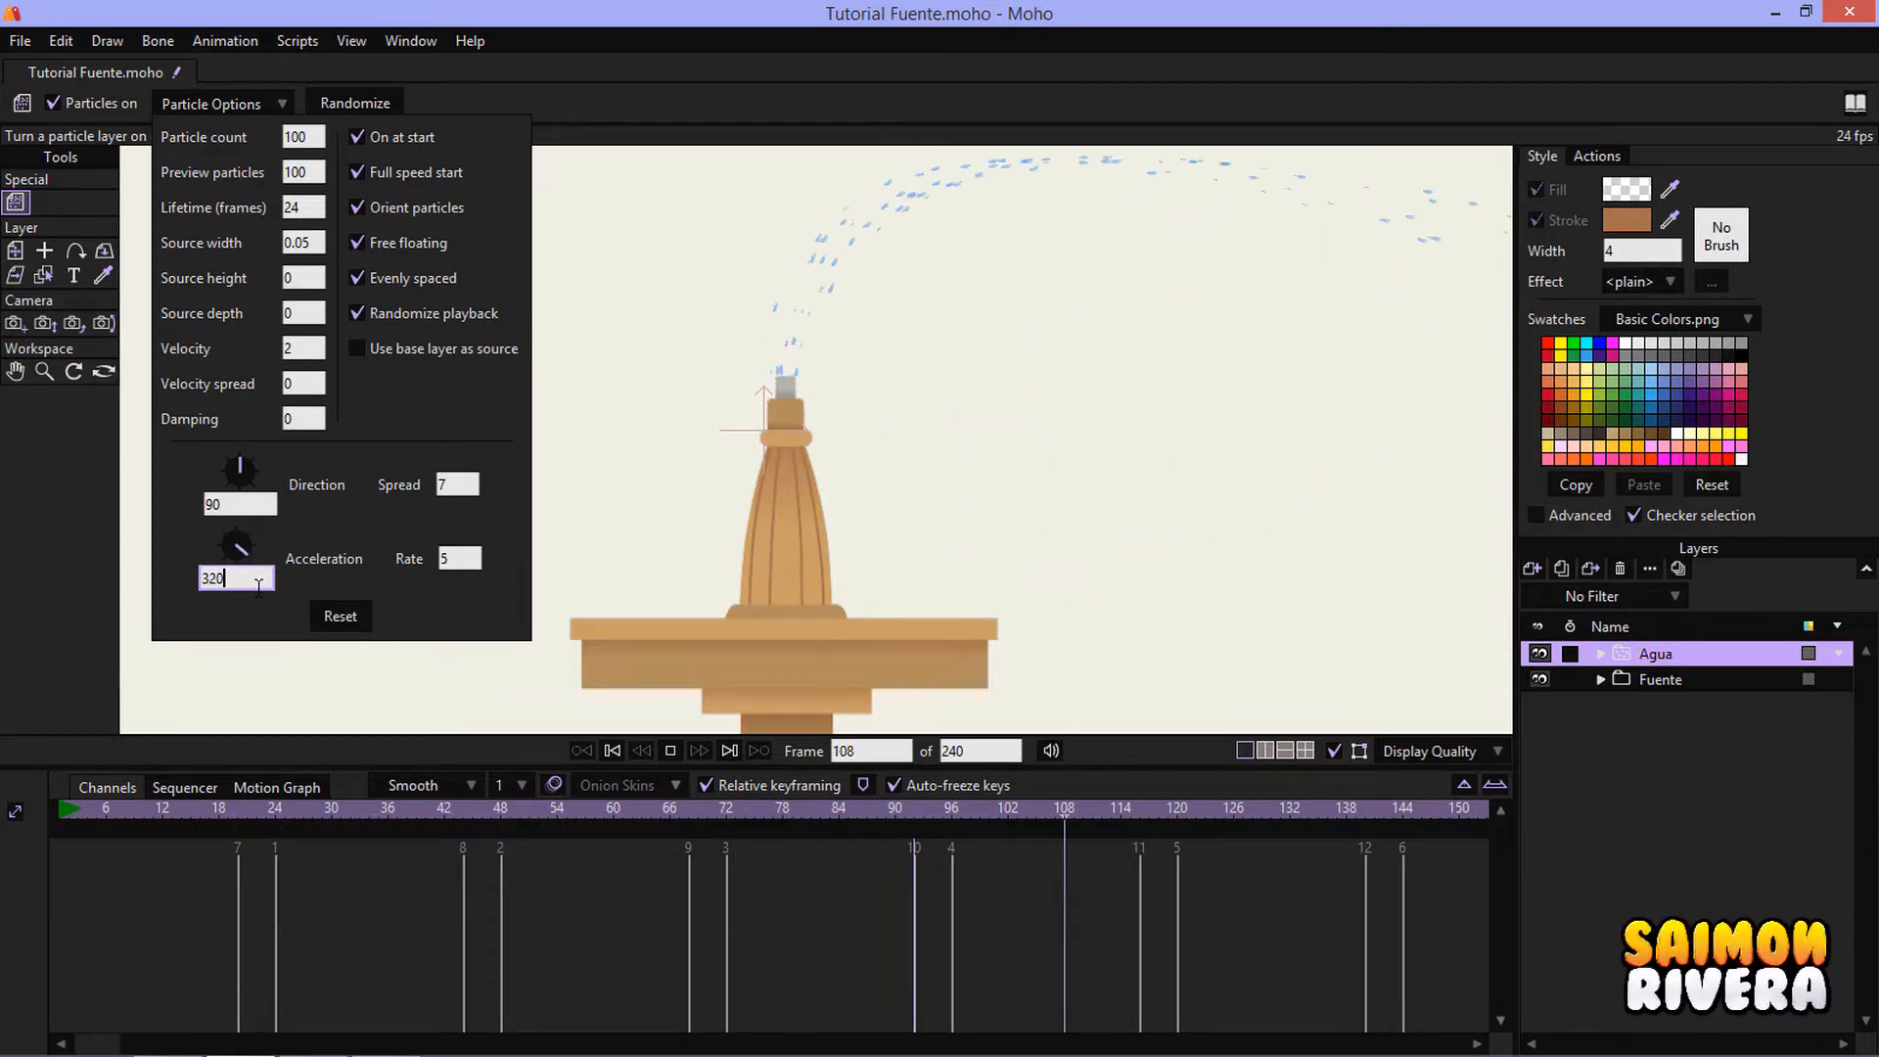
scroll(258, 587, down, 1)
scroll(258, 587, down, 1)
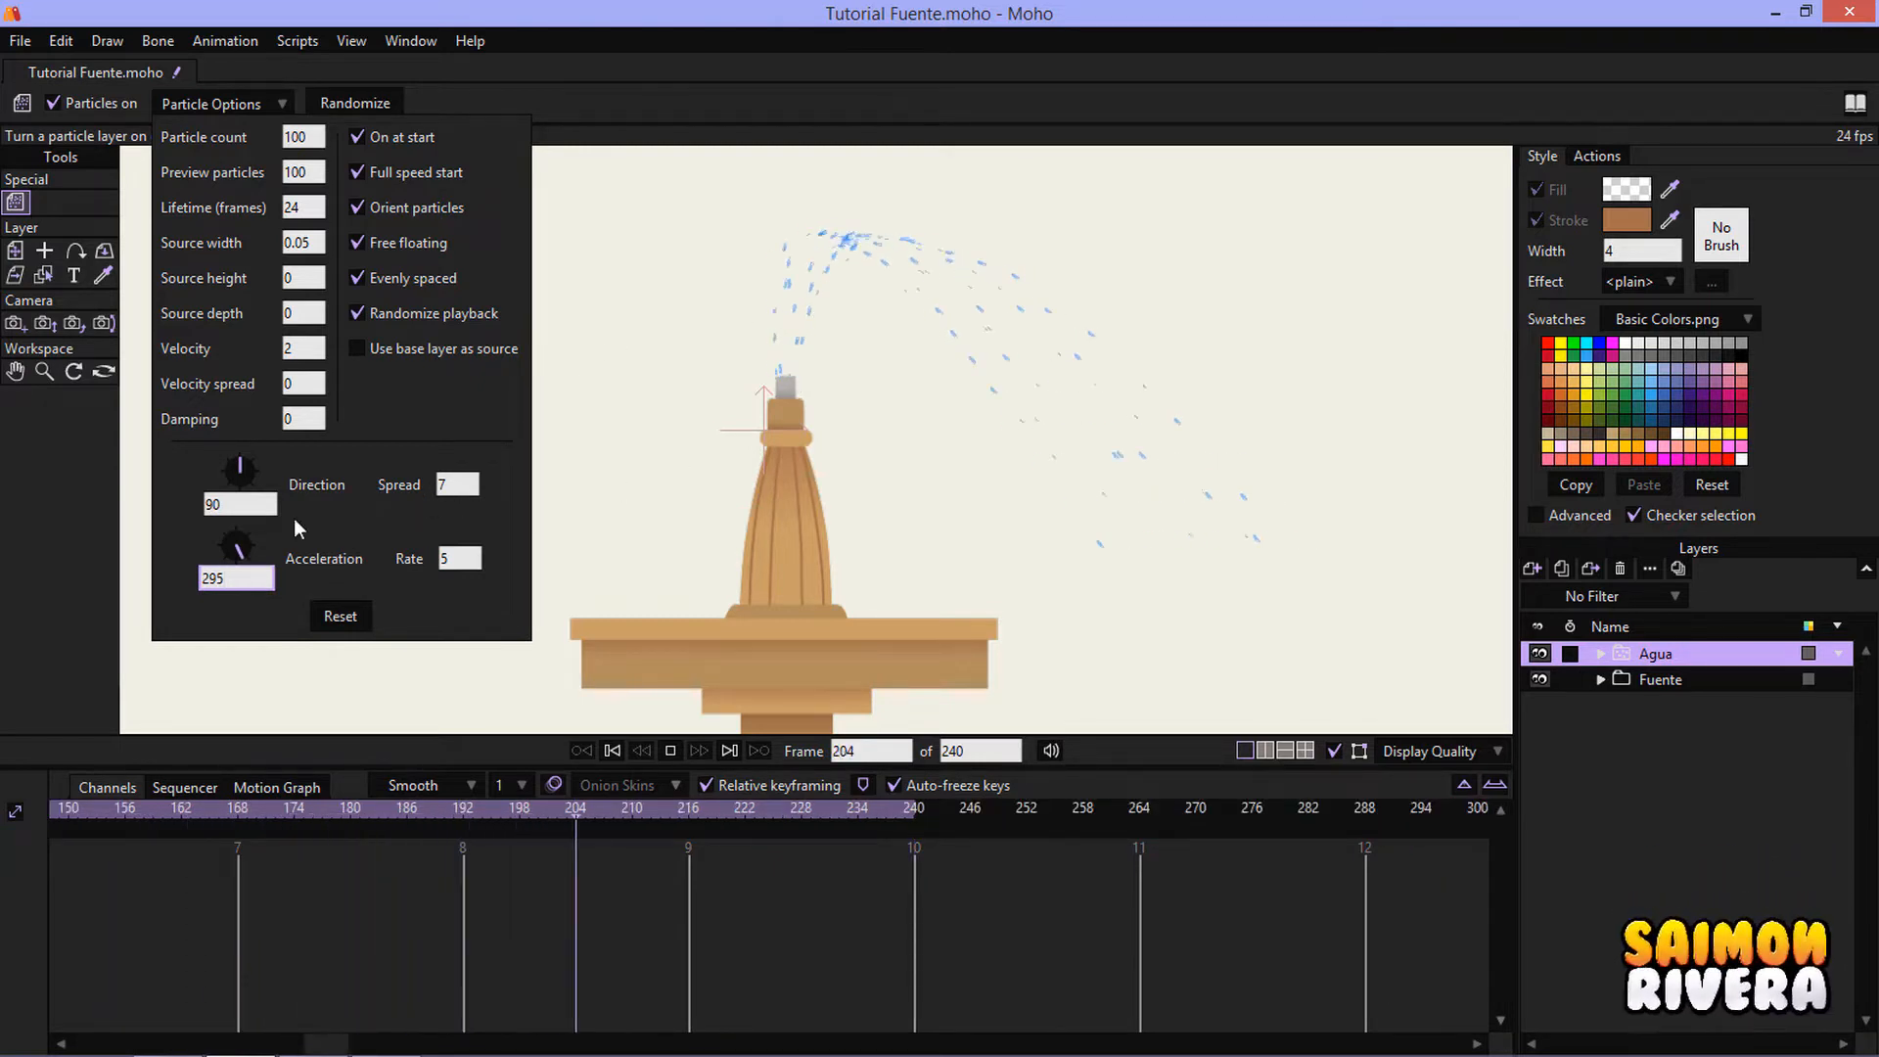
scroll(239, 575, down, 9)
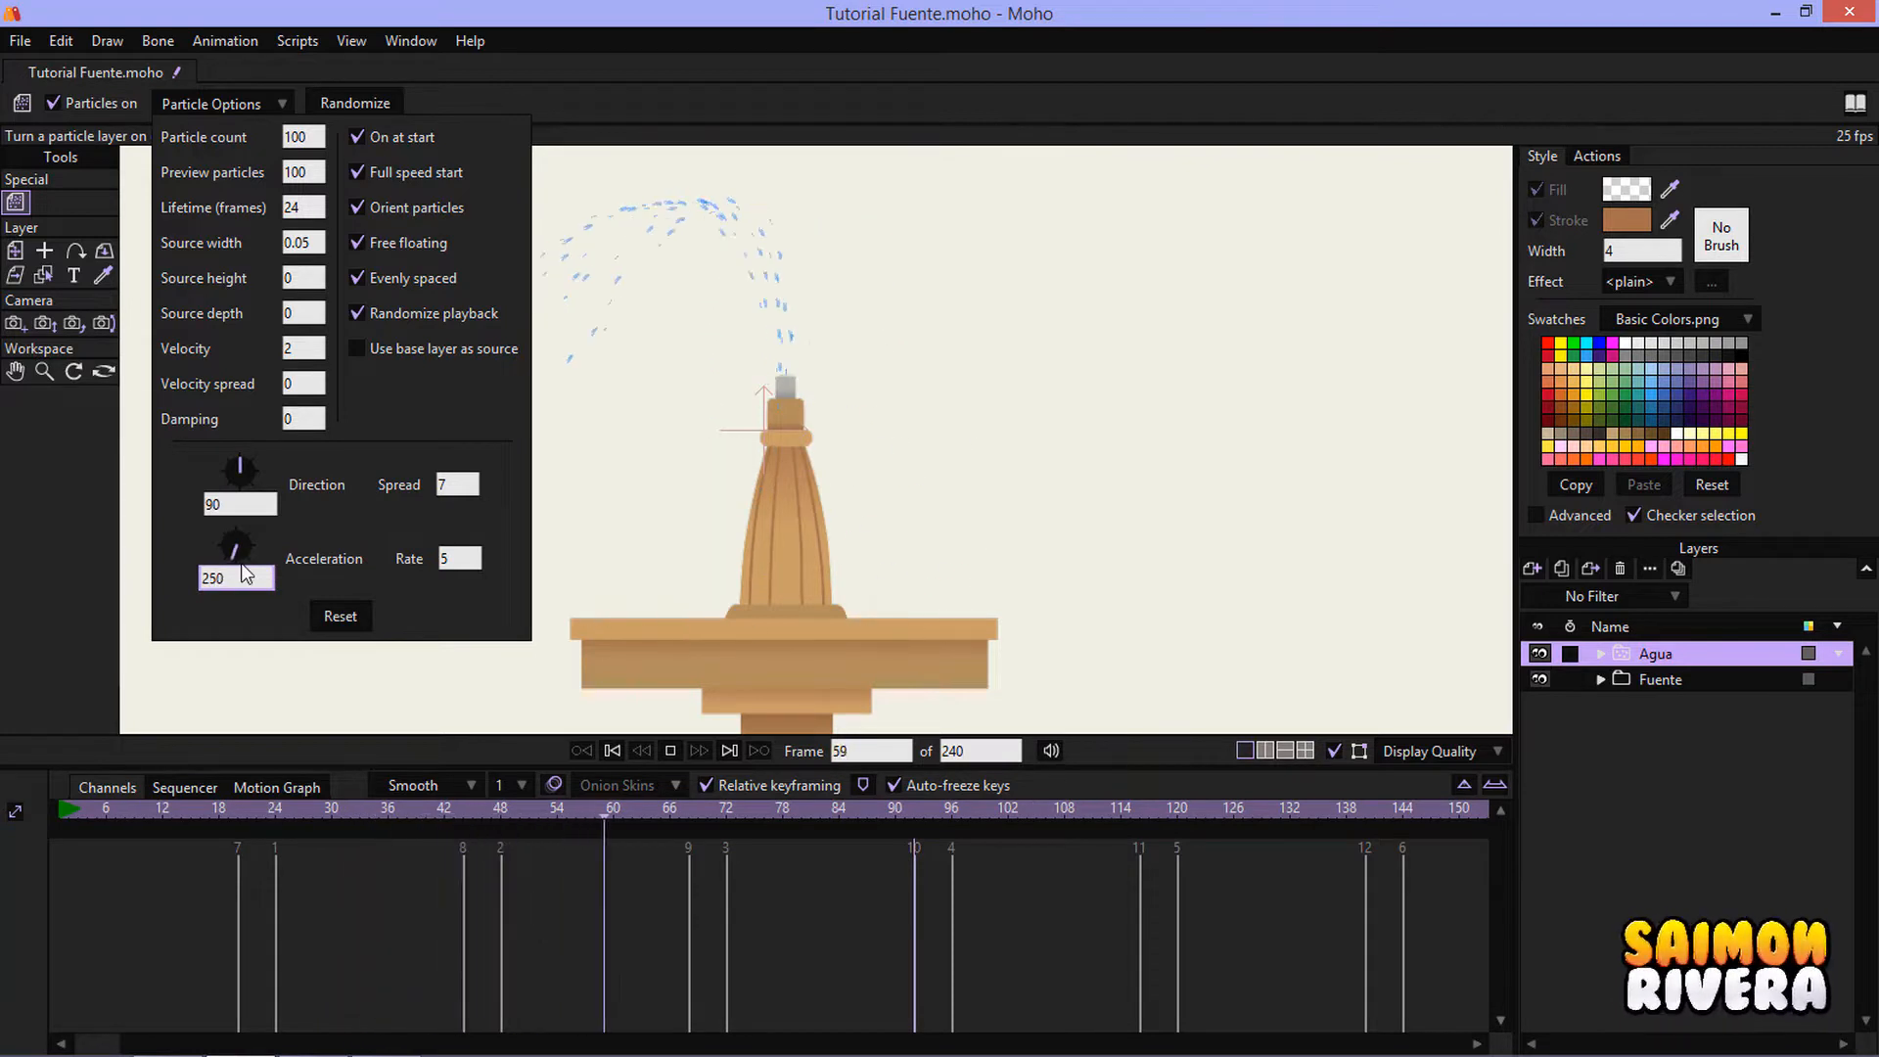
scroll(244, 576, down, 6)
scroll(240, 577, up, 7)
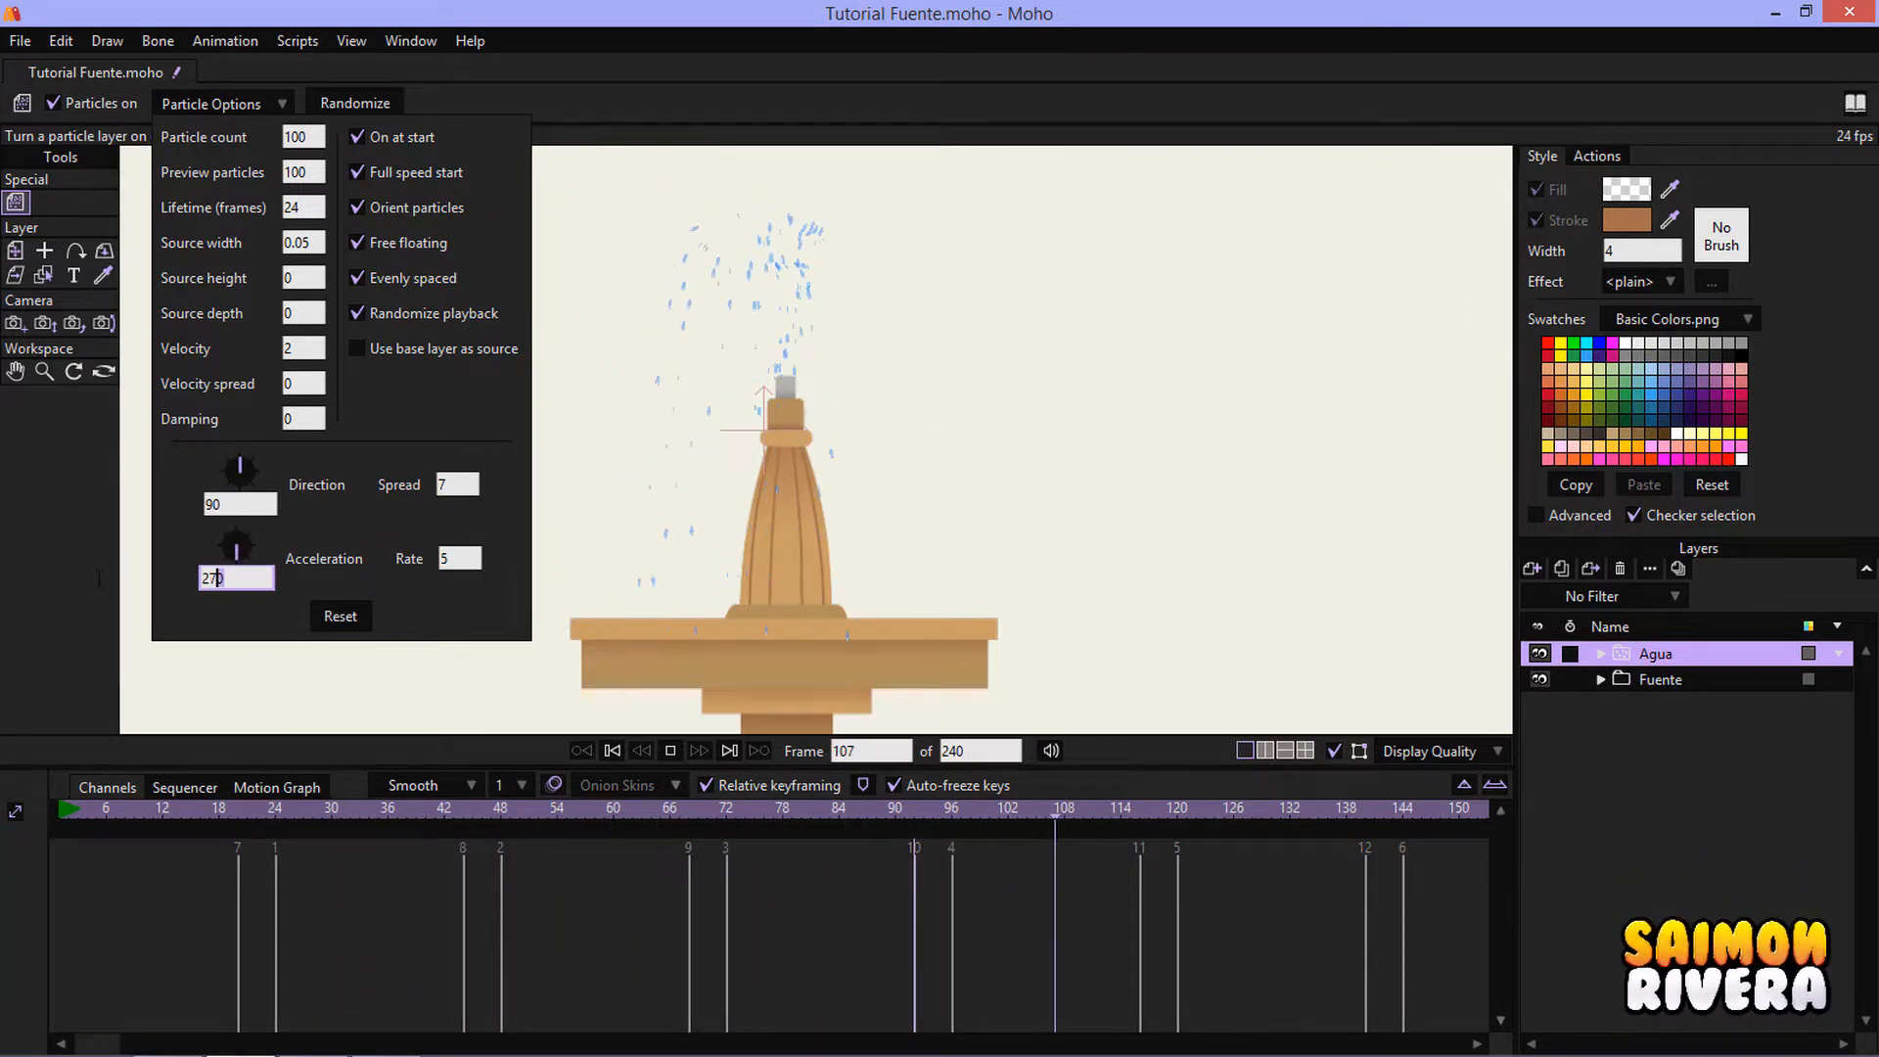
text(27)
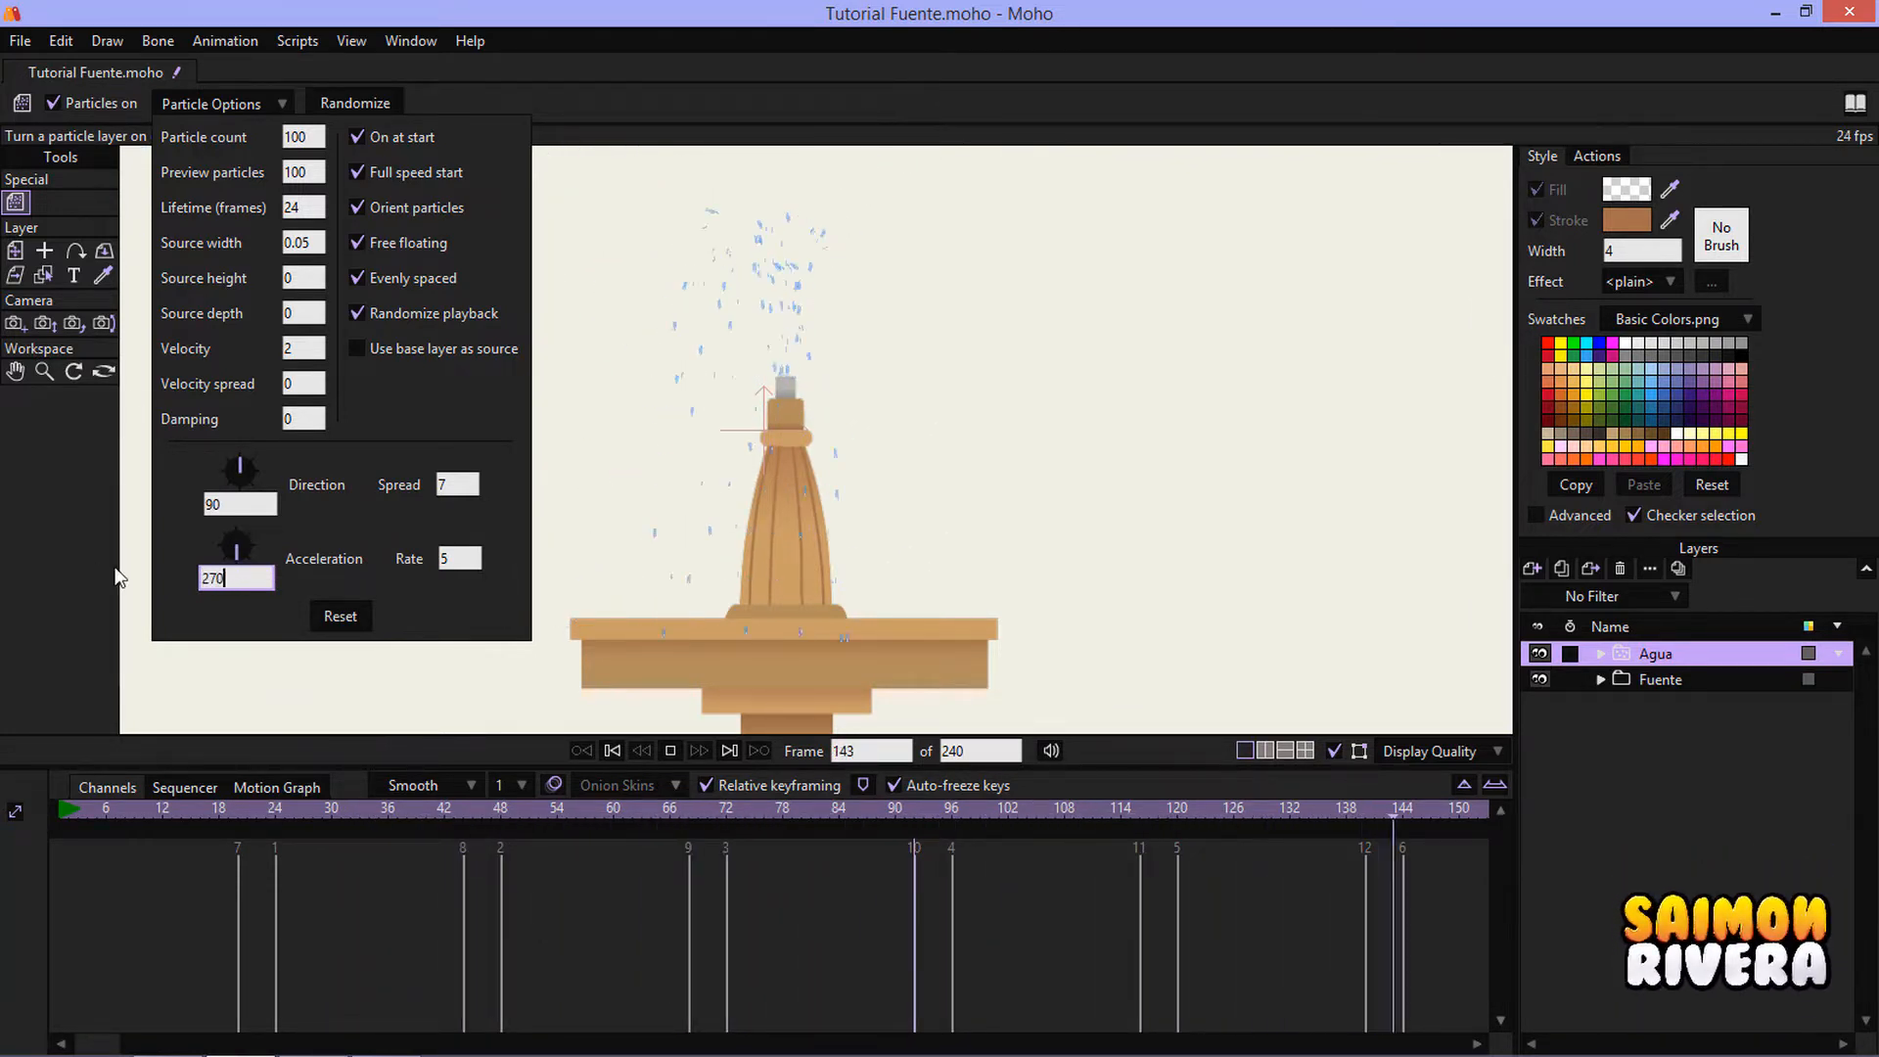
- Try a direction angle of 105 for the water jet and return it to 90
click(251, 507)
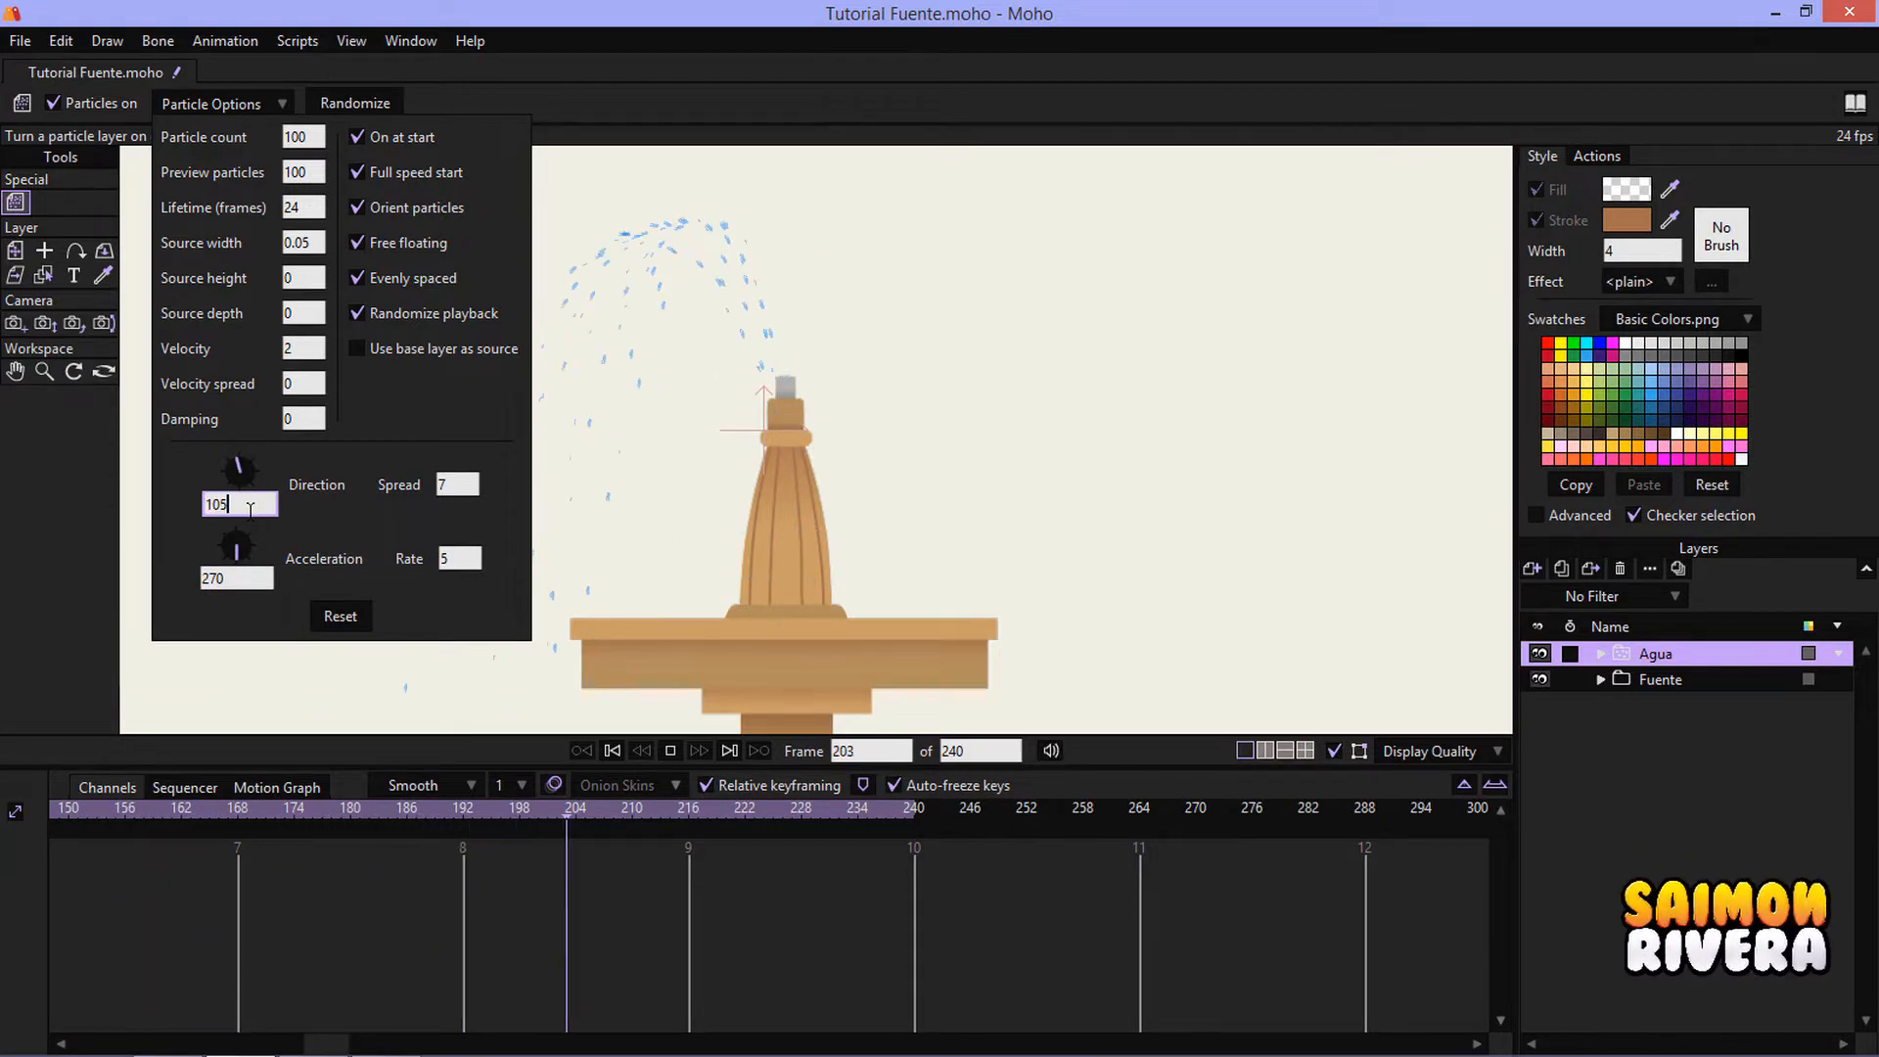
scroll(250, 509, up, 4)
scroll(251, 509, down, 2)
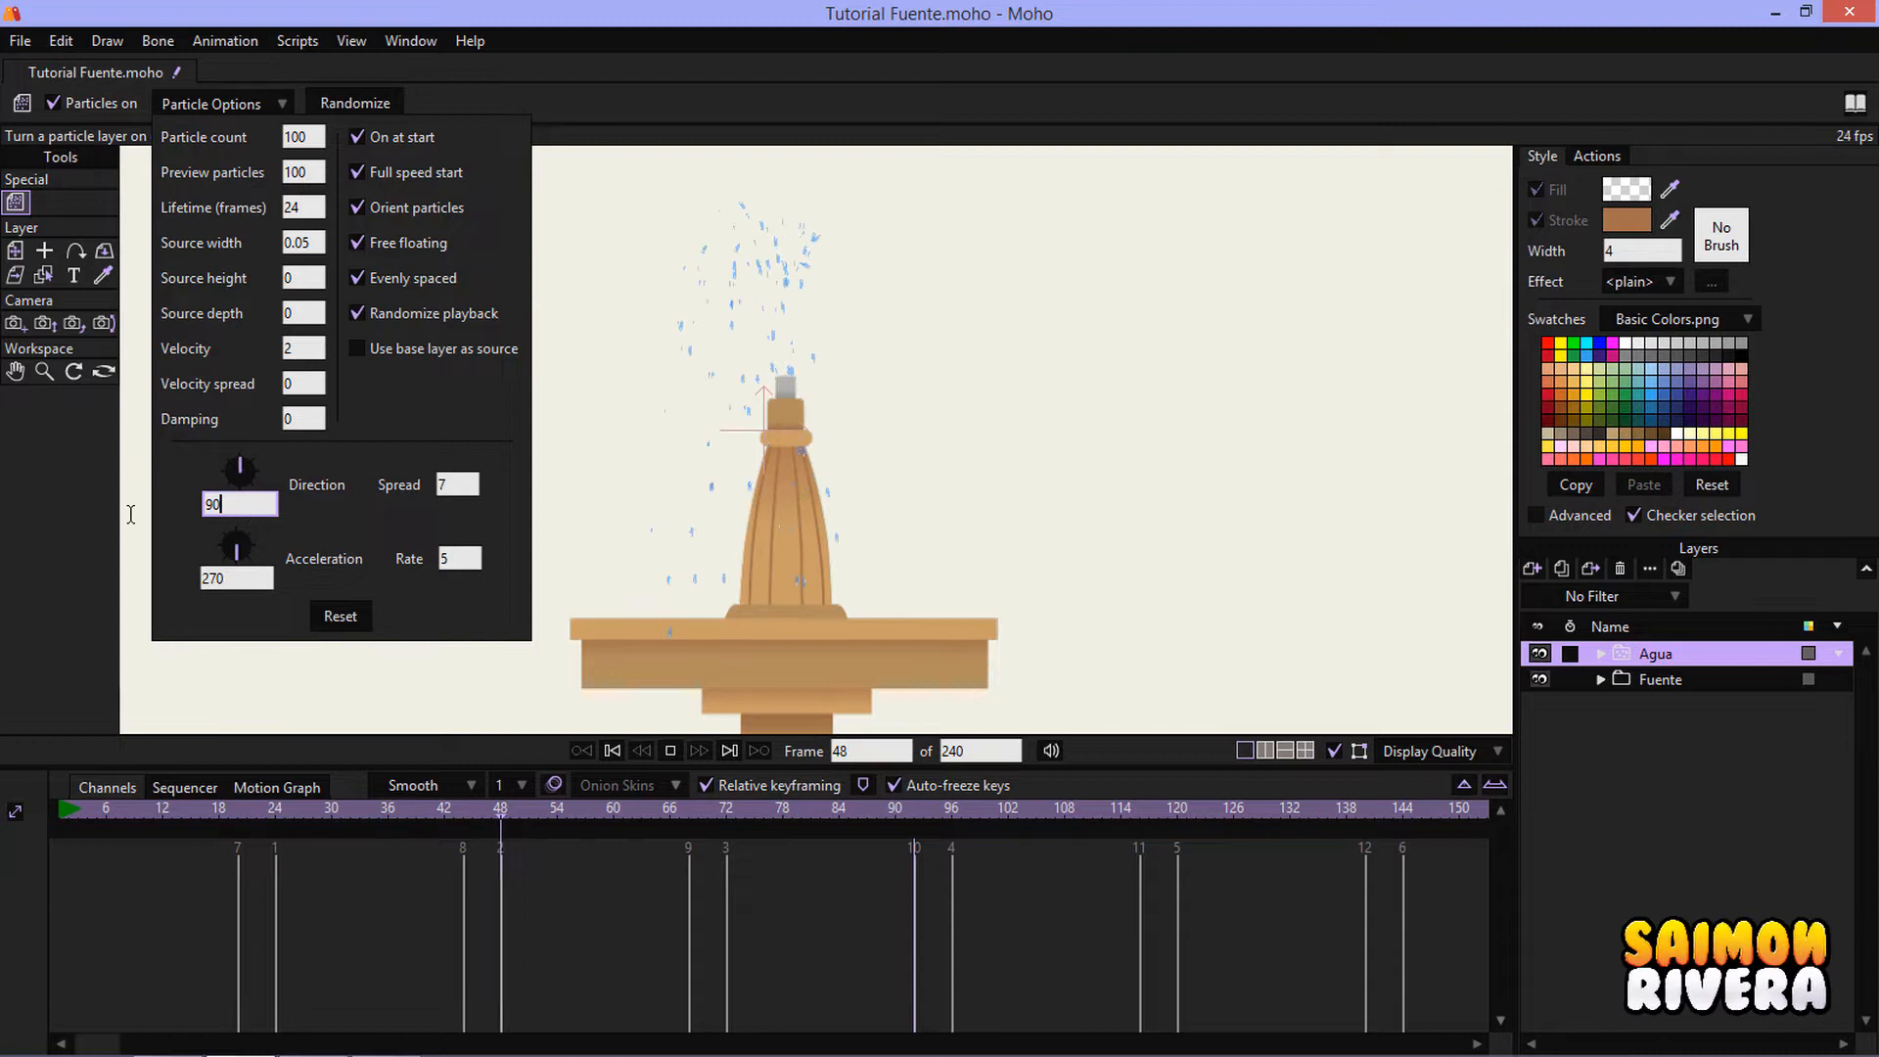
- Try wider spreads for the water jet, including 13.50, and set the spread to 14
click(443, 482)
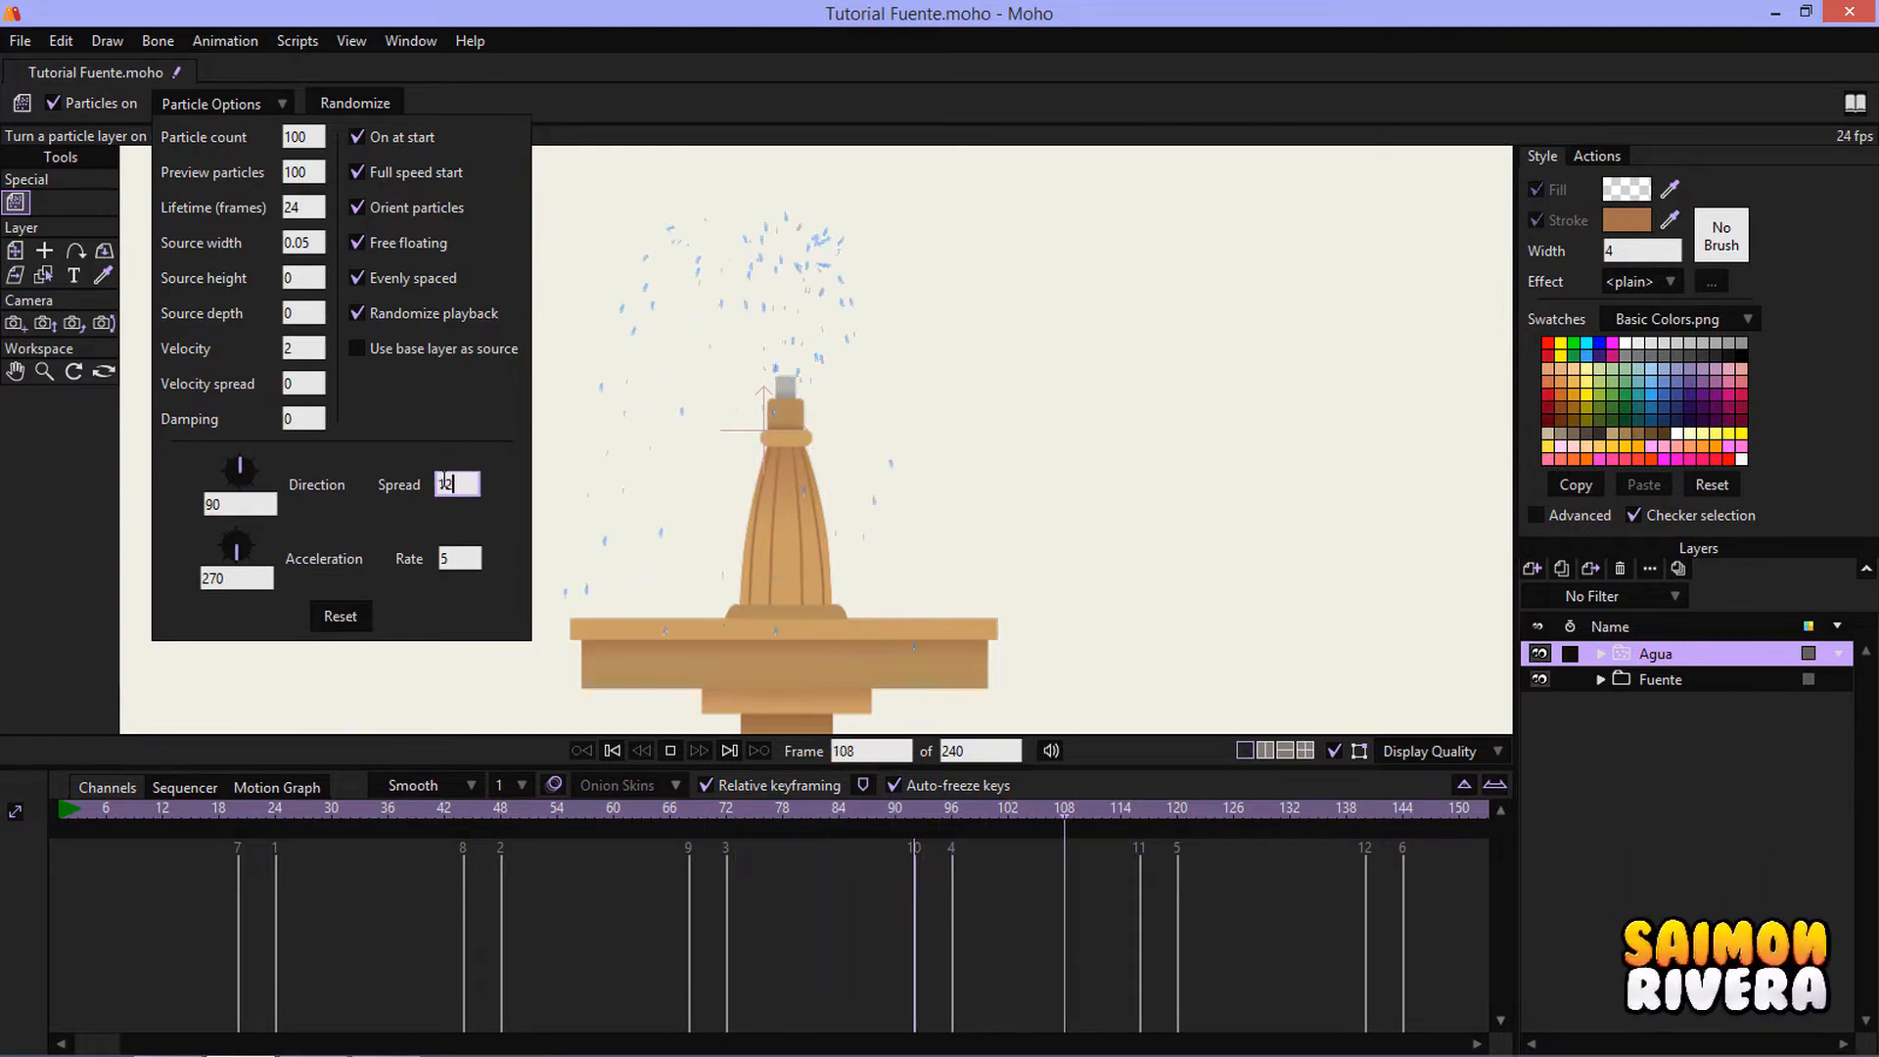
scroll(444, 482, down, 2)
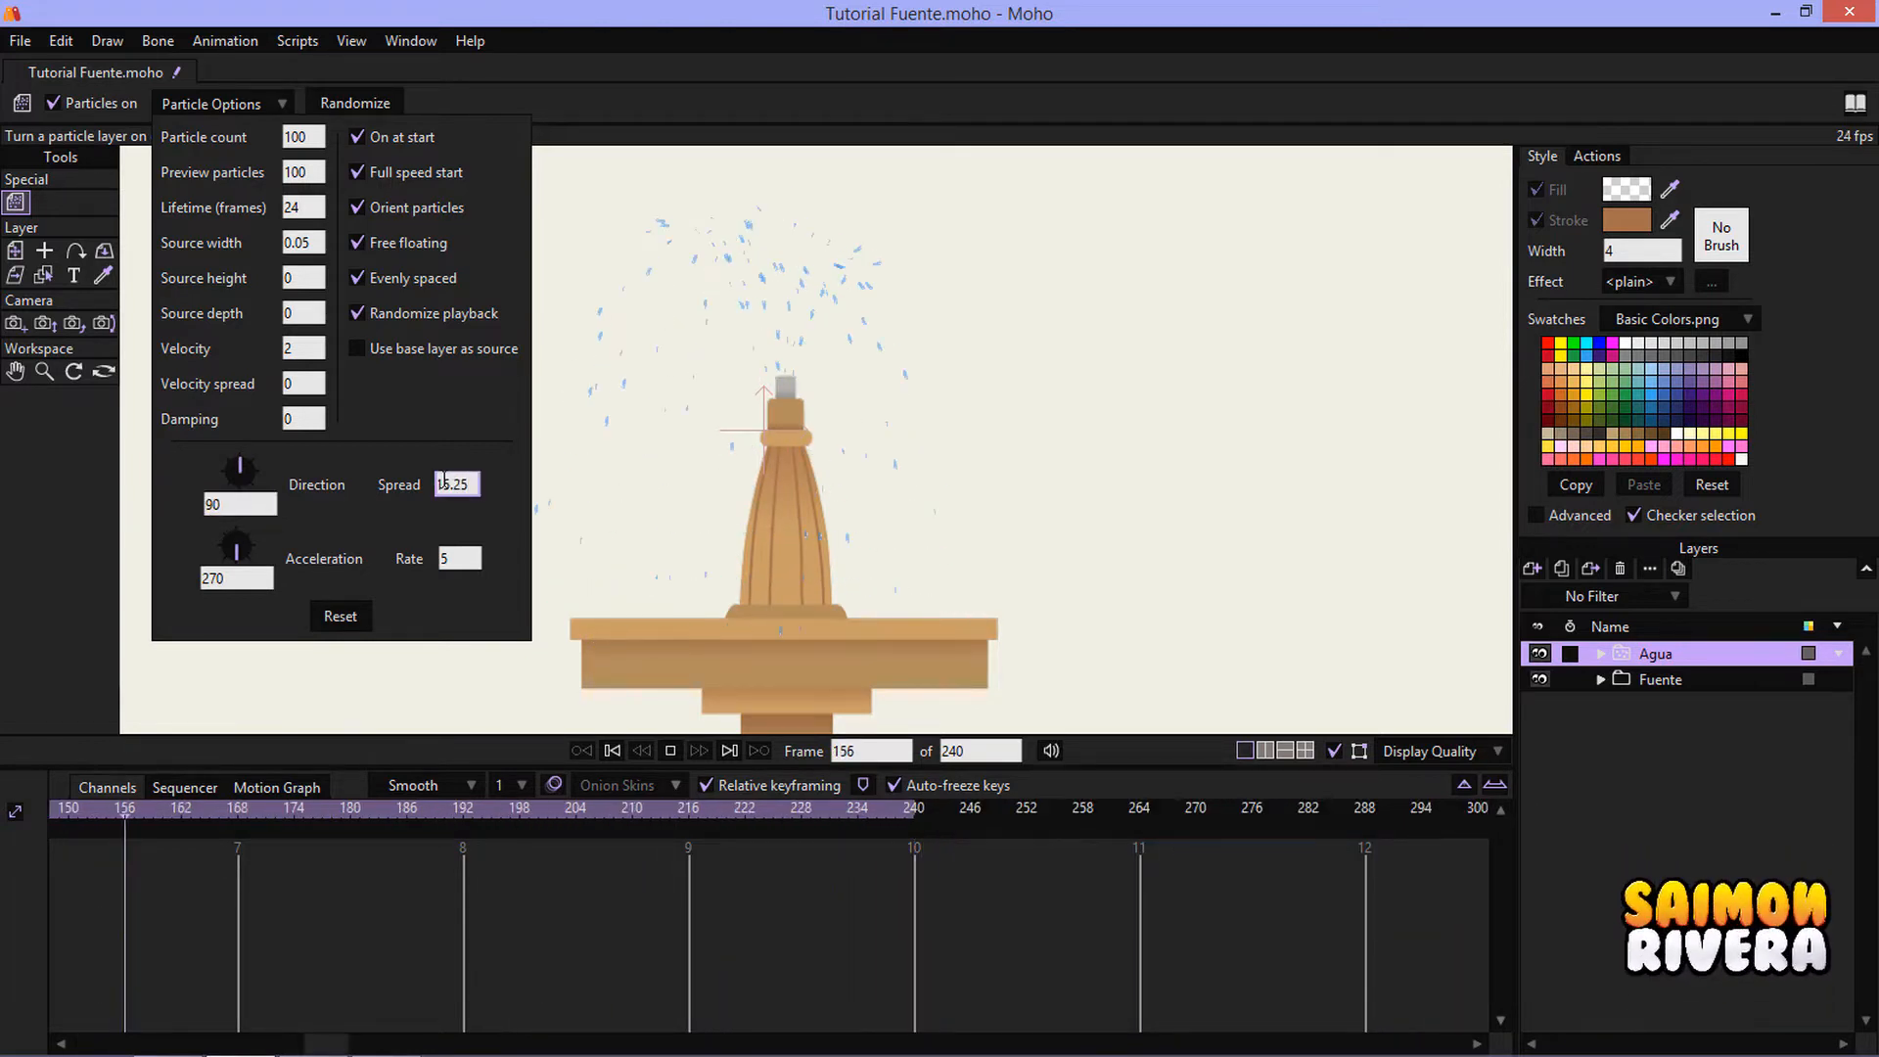
scroll(443, 482, down, 3)
scroll(443, 482, down, 2)
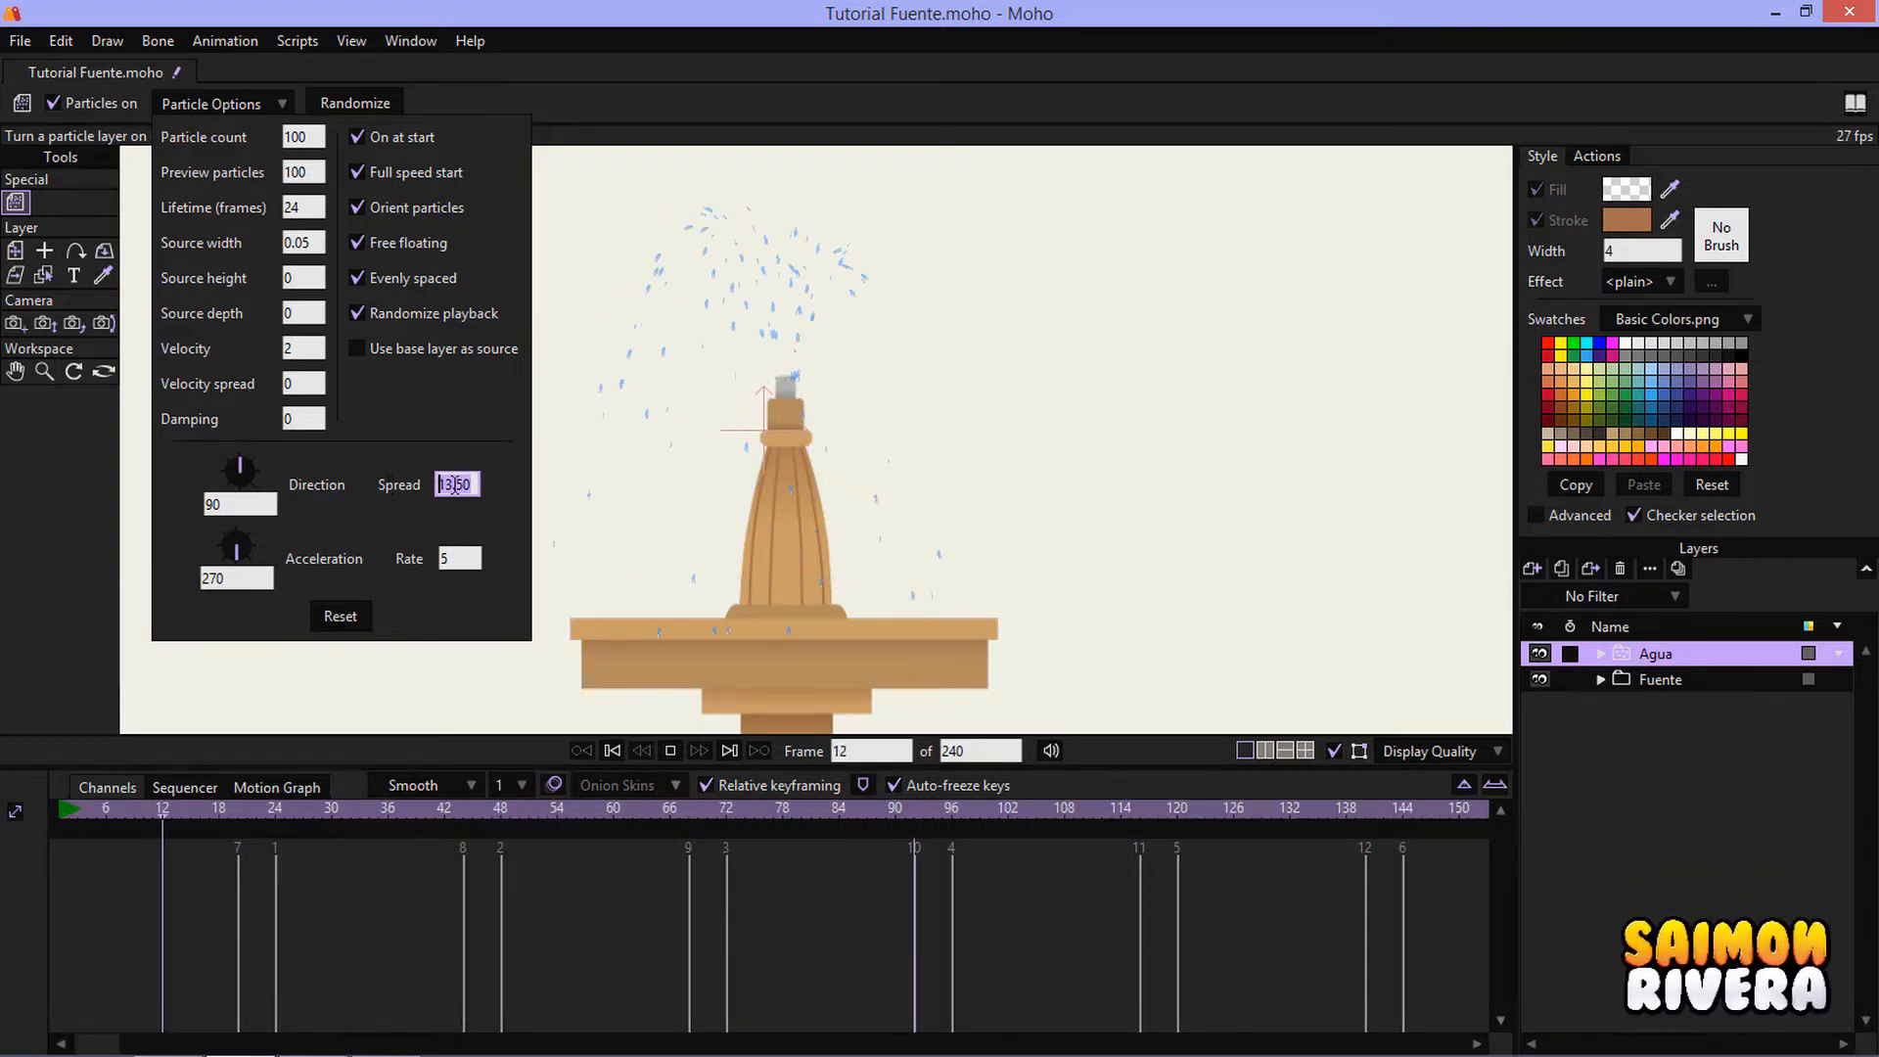
drag(467, 482, 432, 491)
click(464, 484)
text(14)
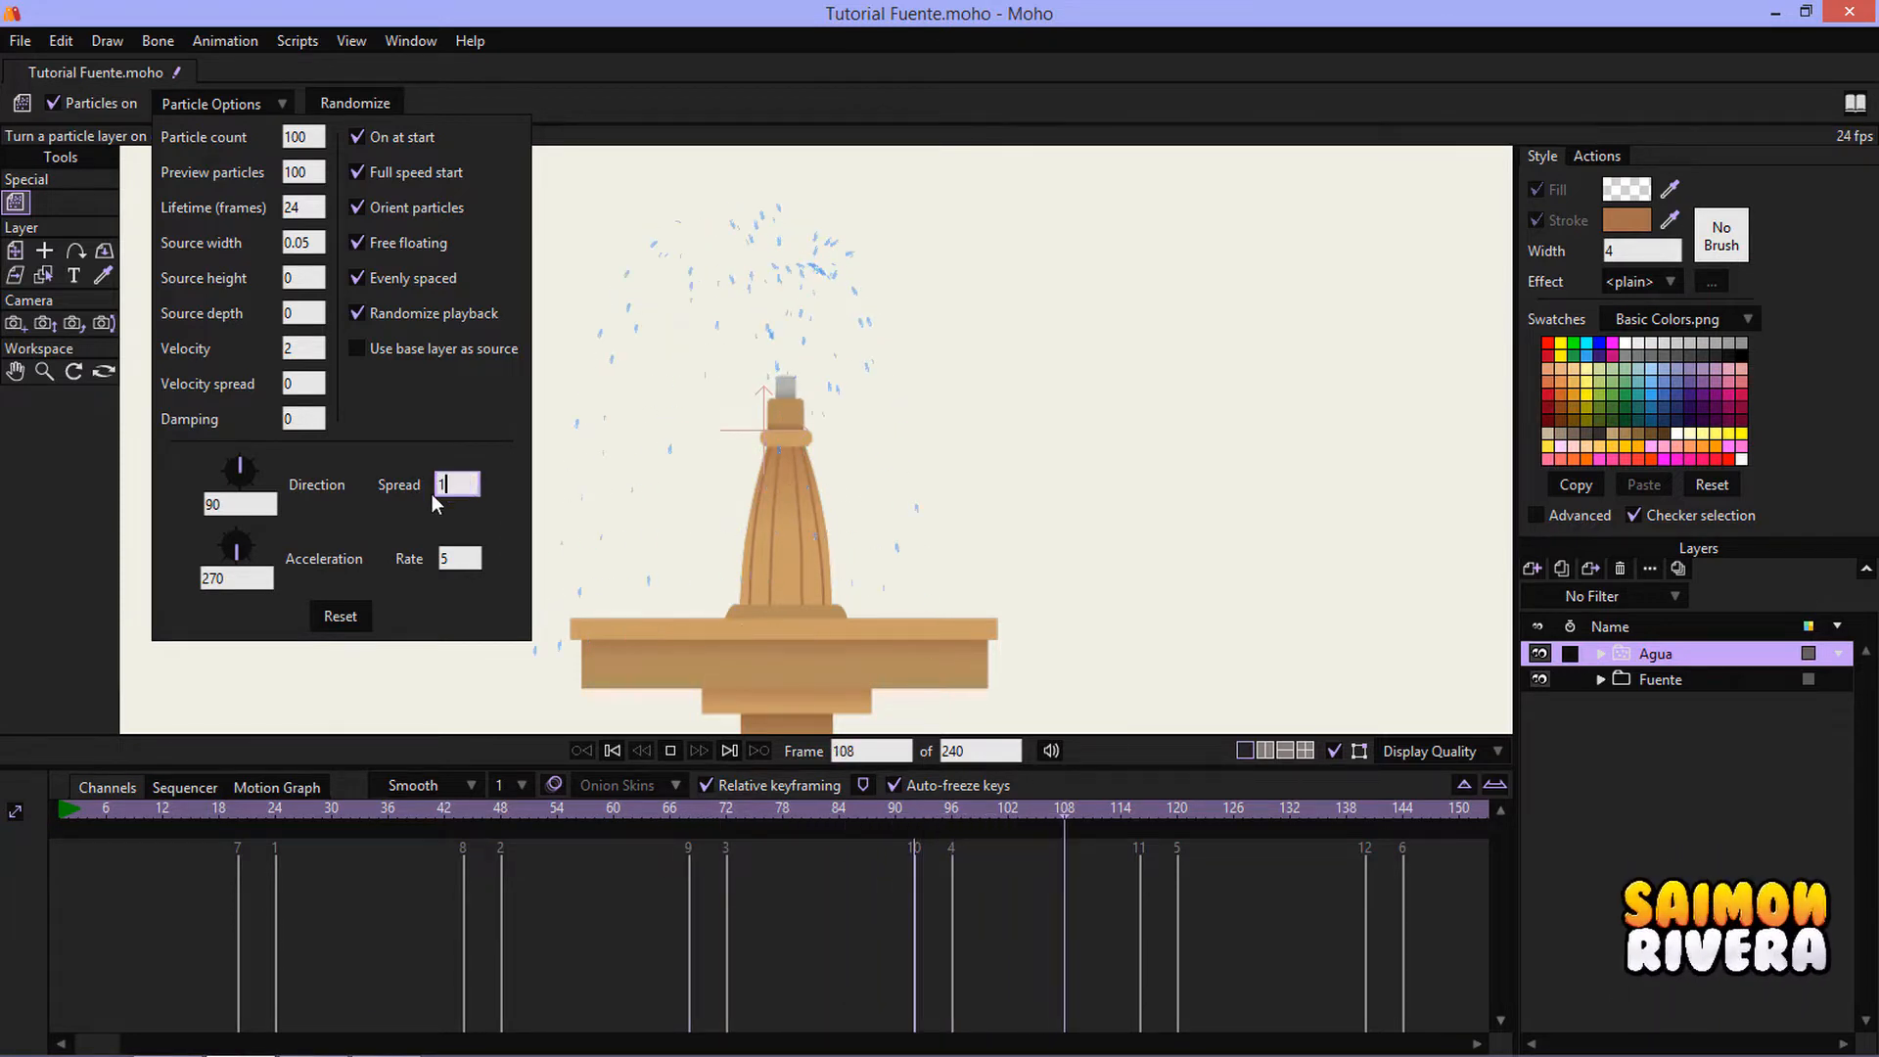
- Raise the water particles' acceleration rate through 6.50 and 7.50 to lower the height of the jet
click(470, 555)
scroll(470, 555, up, 2)
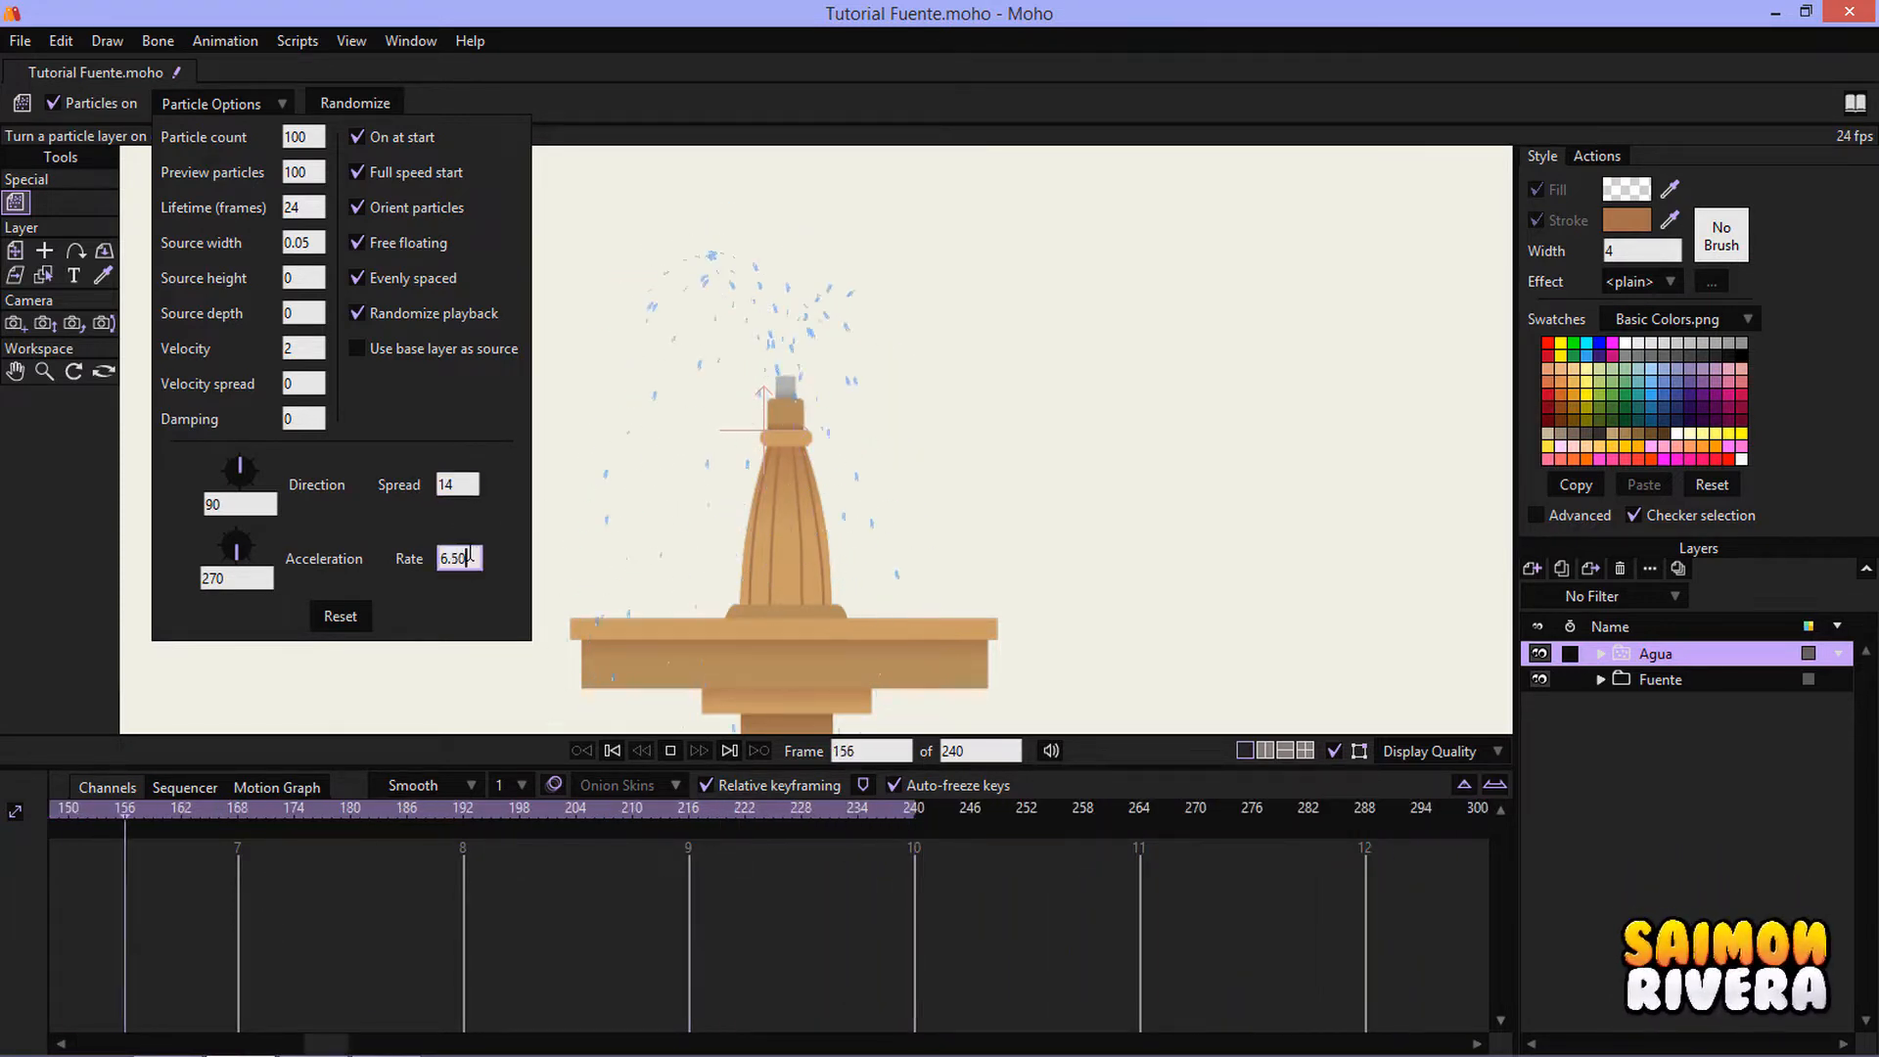
scroll(469, 555, down, 1)
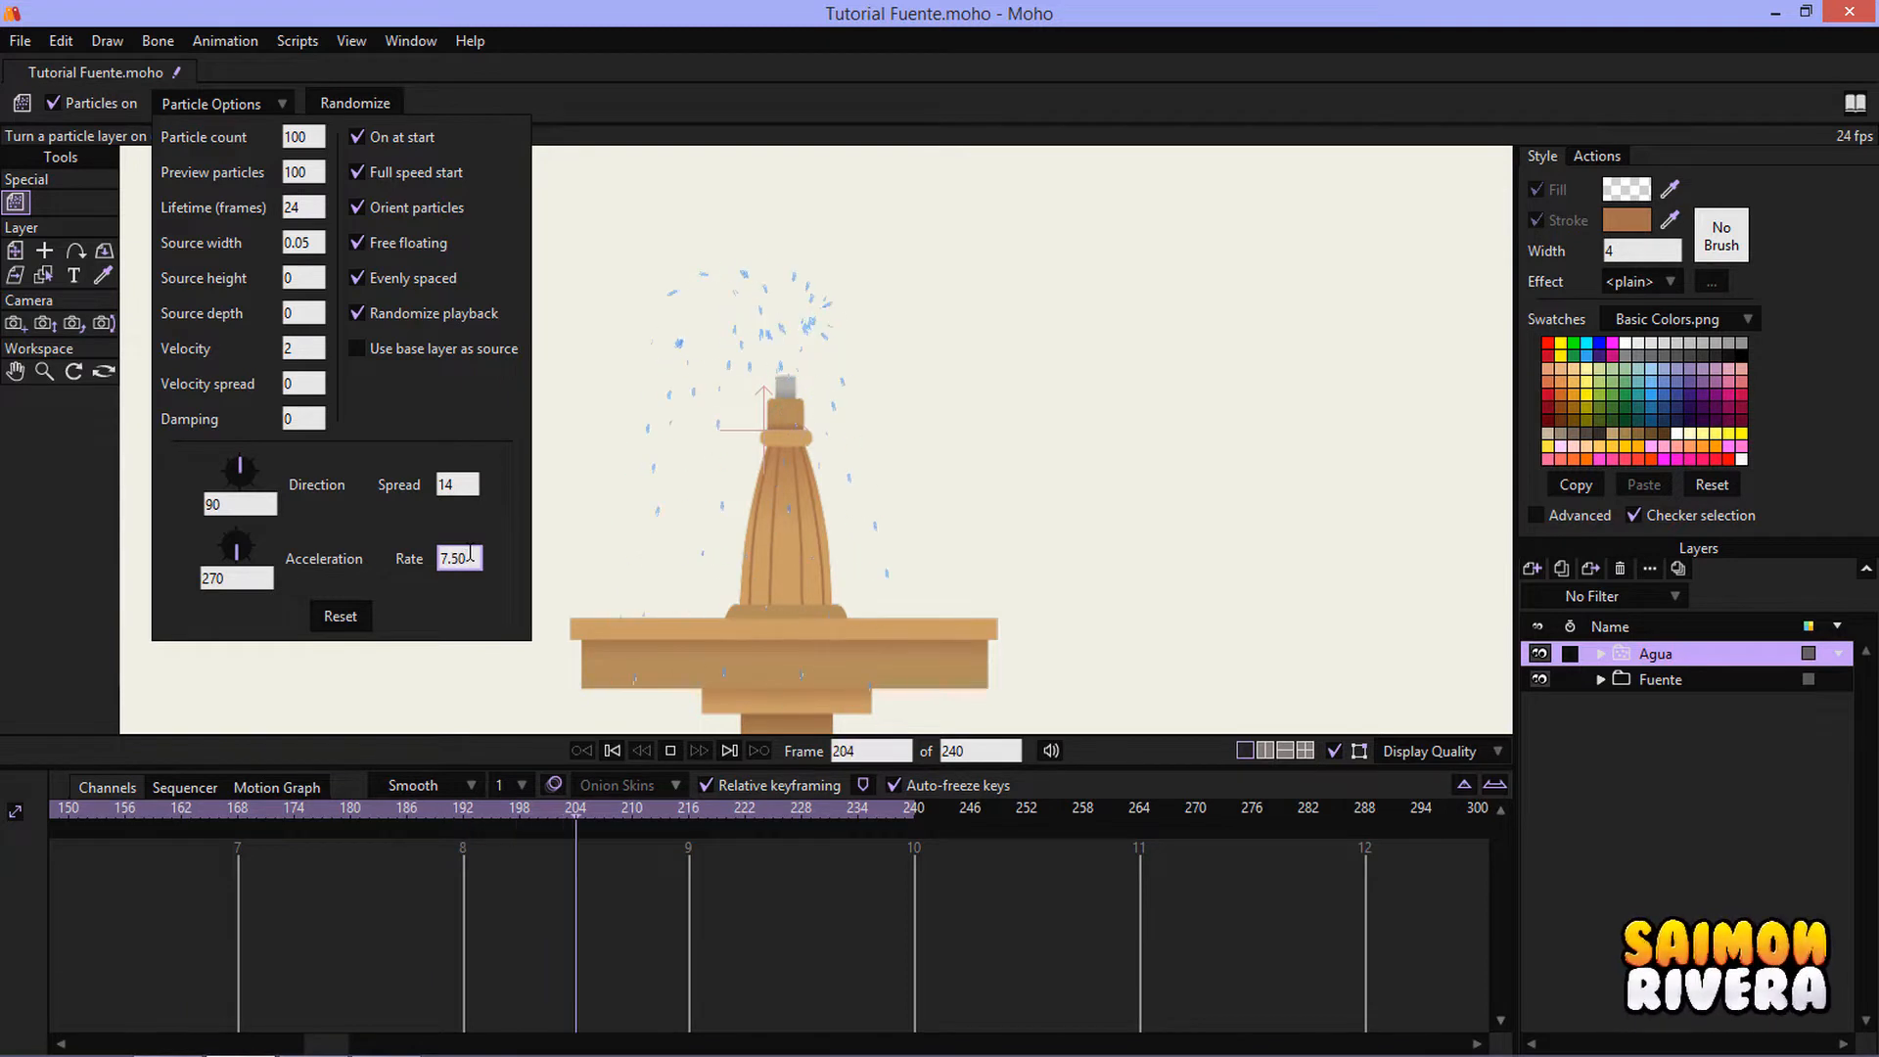
scroll(470, 555, up, 2)
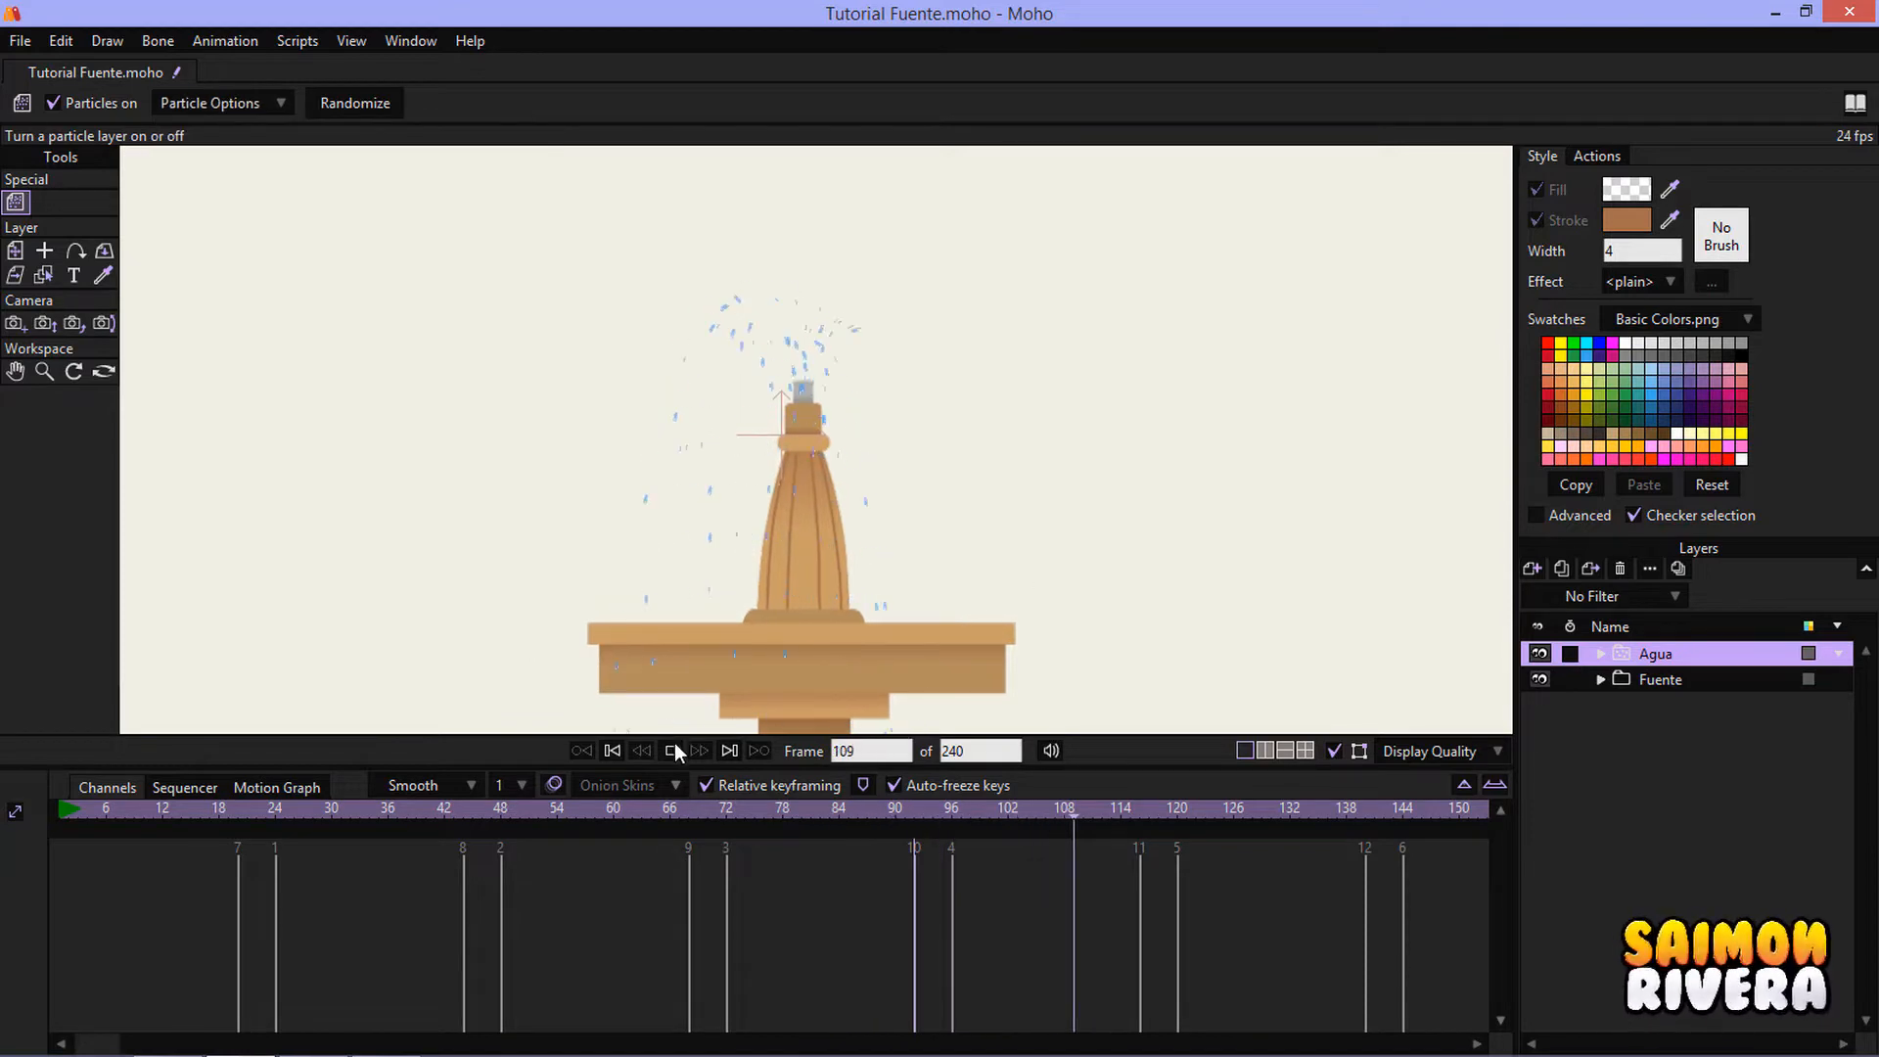
- Stop the playback, go to frame 36, render that frame to inspect the water, and close the render
click(674, 750)
drag(517, 810, 388, 820)
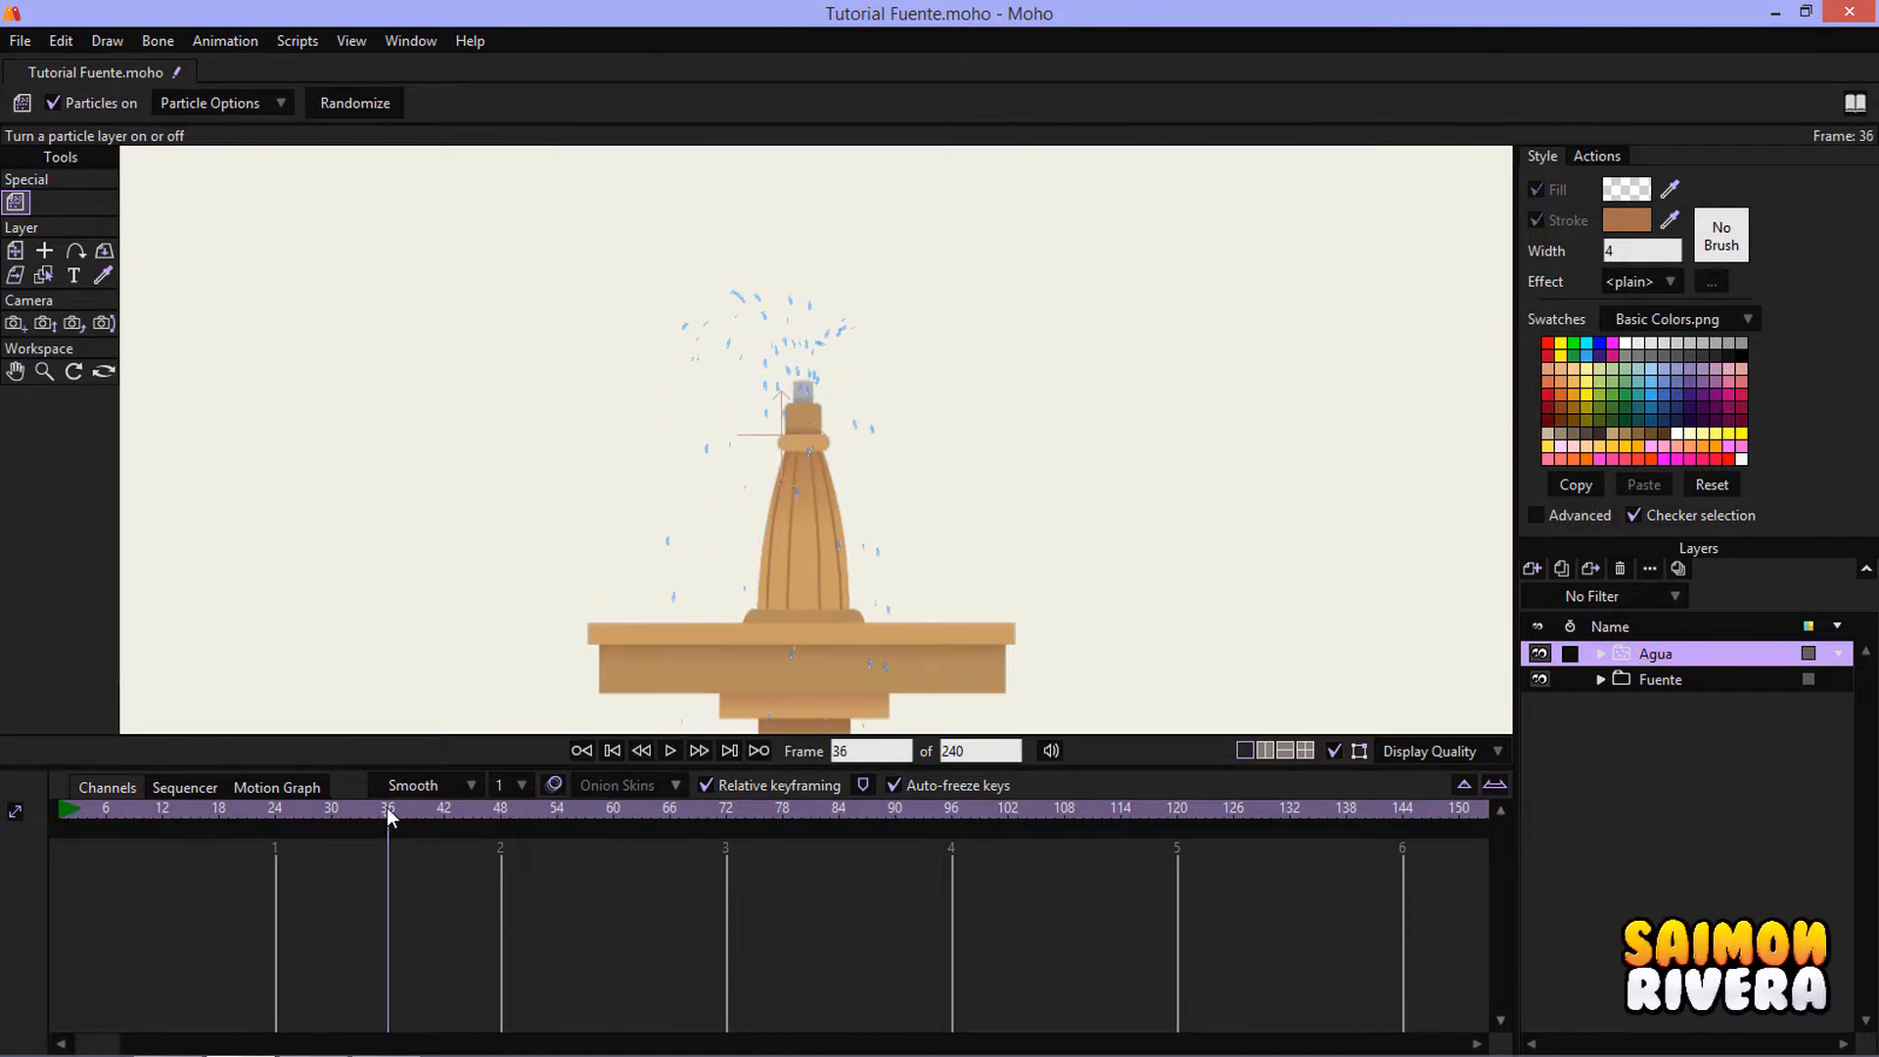
key(ctrl+r)
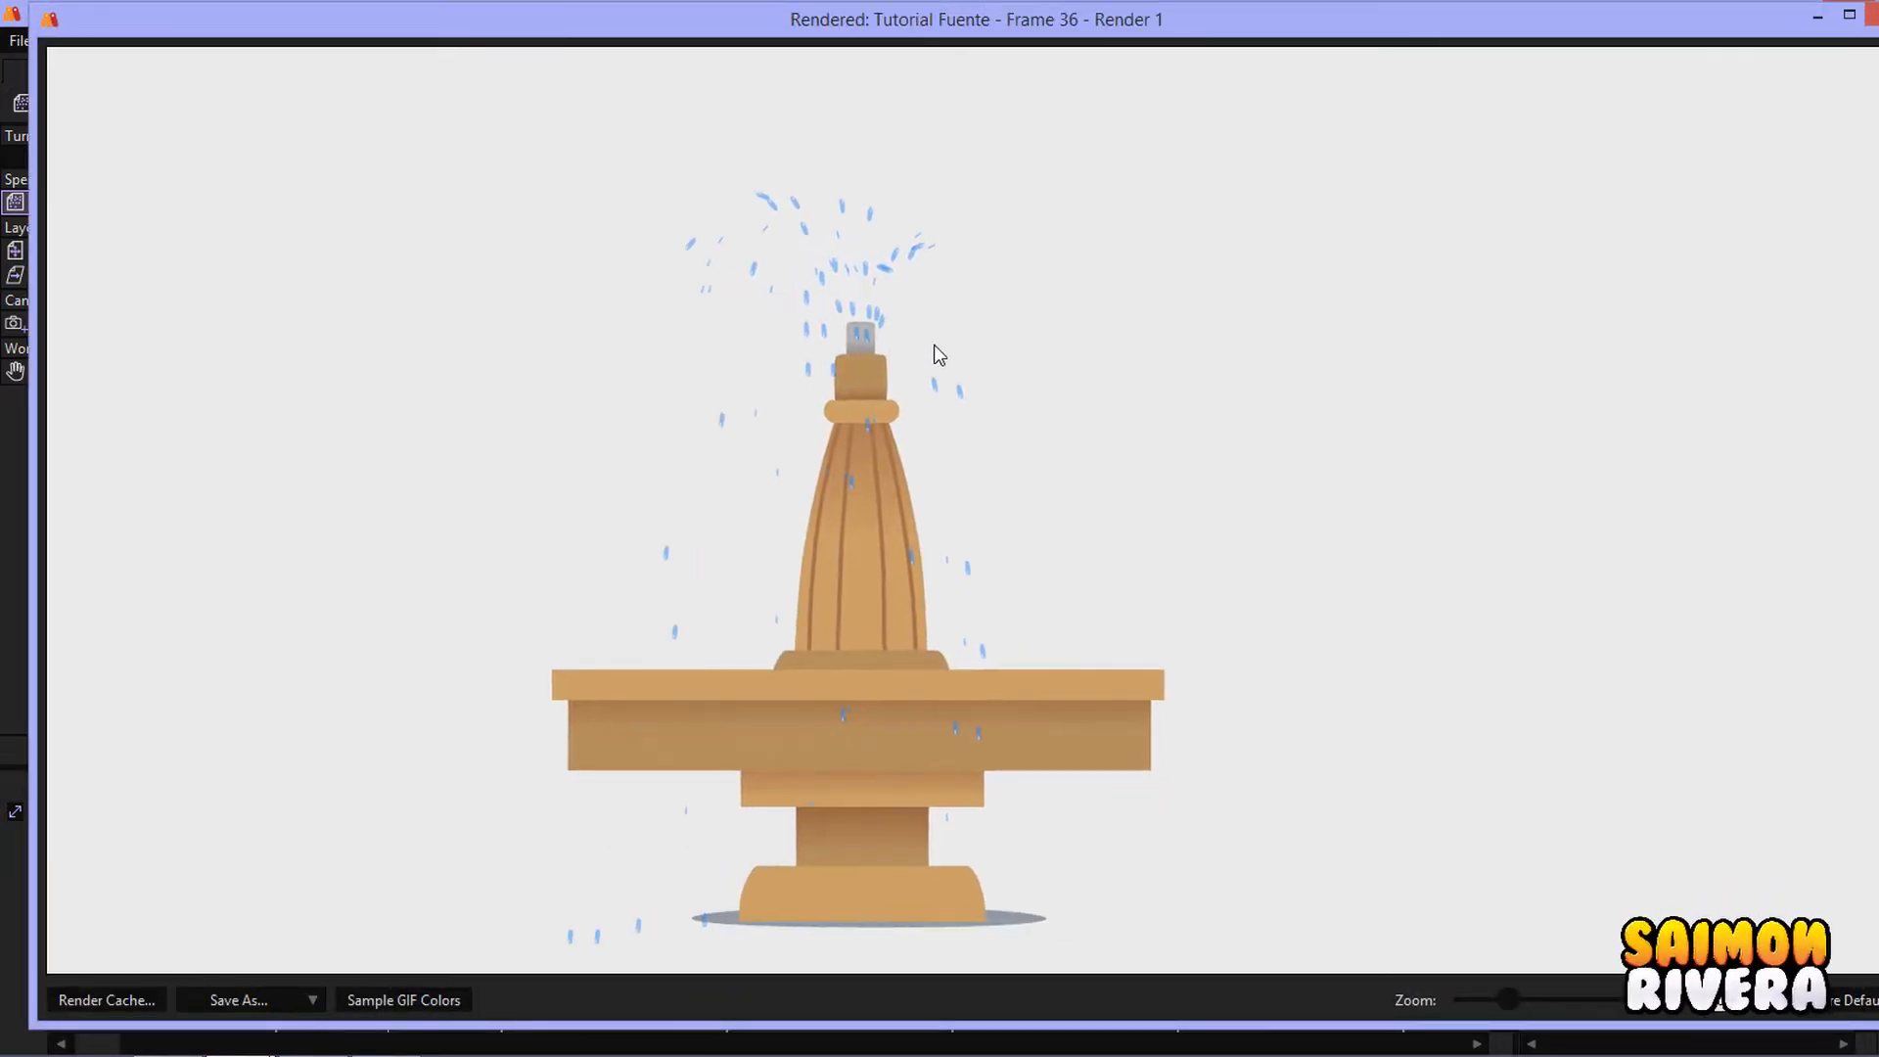
click(1848, 14)
click(1862, 9)
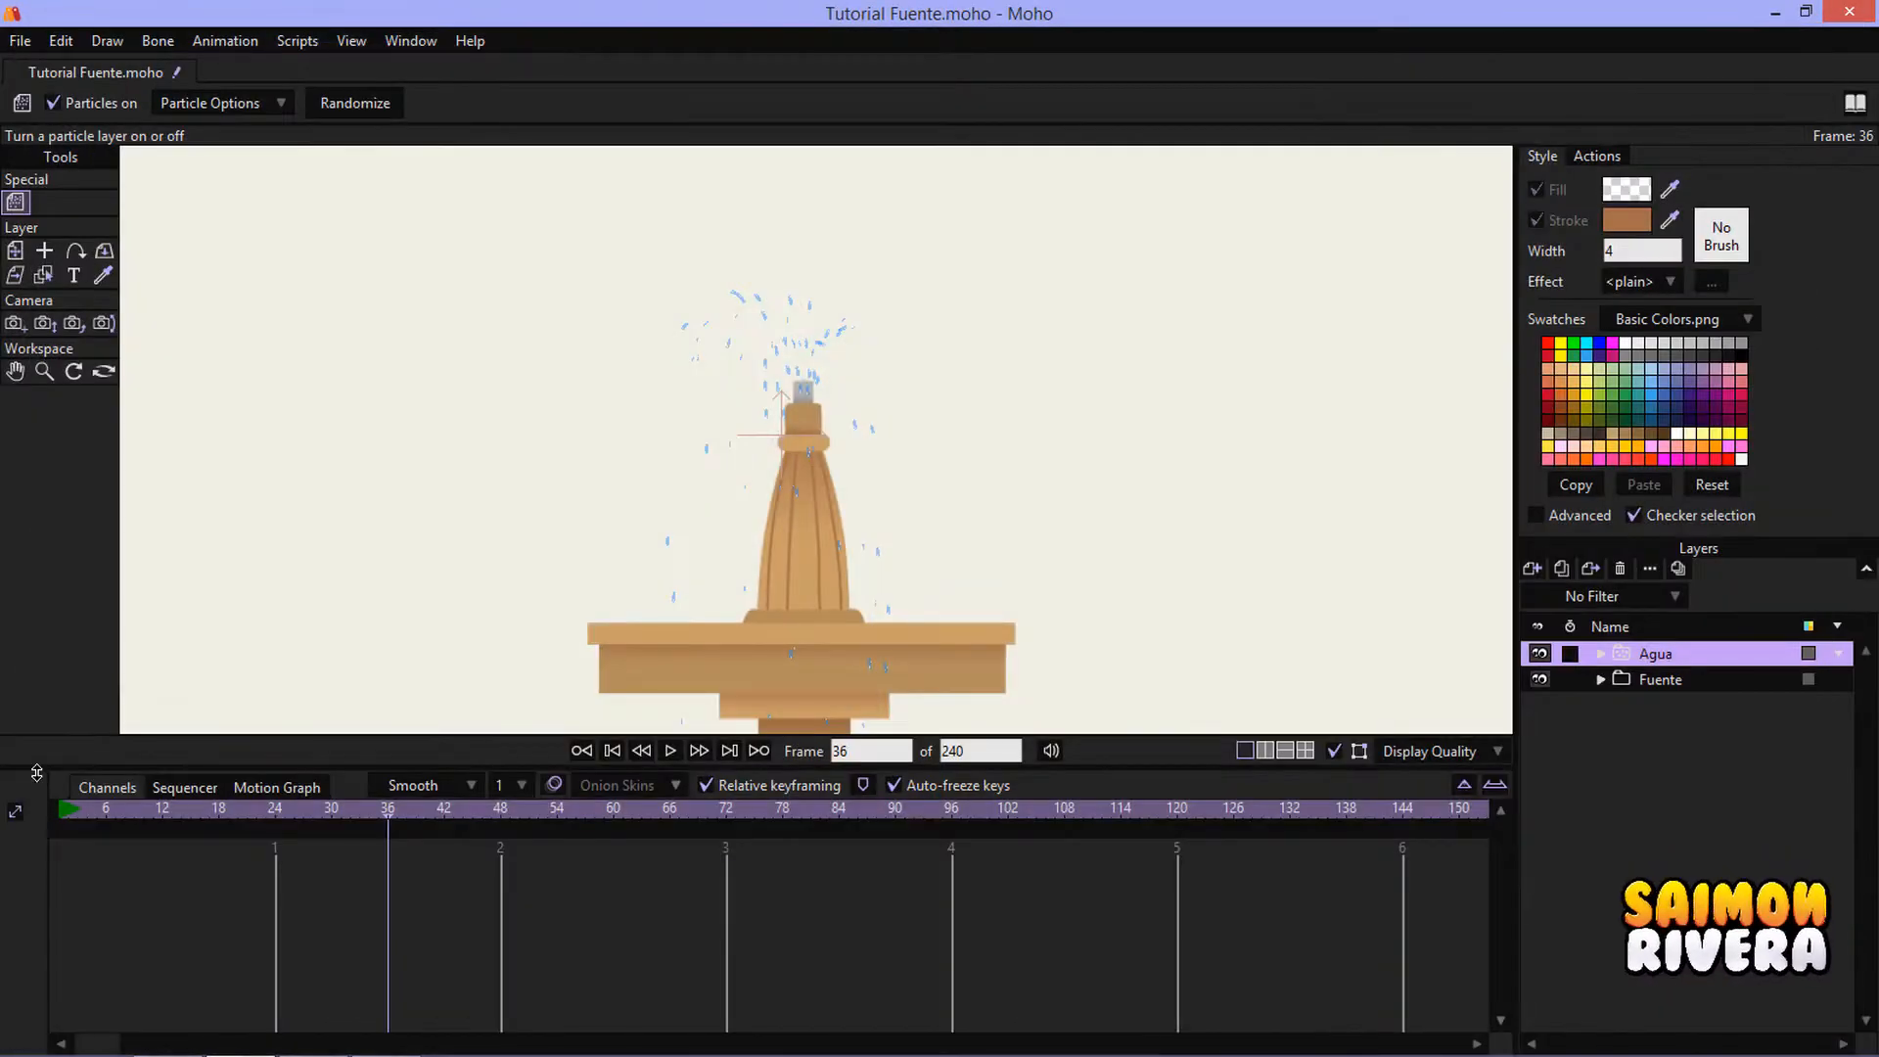
- Add a vector layer named Fondo and place it beneath the Fuente layer
click(1532, 570)
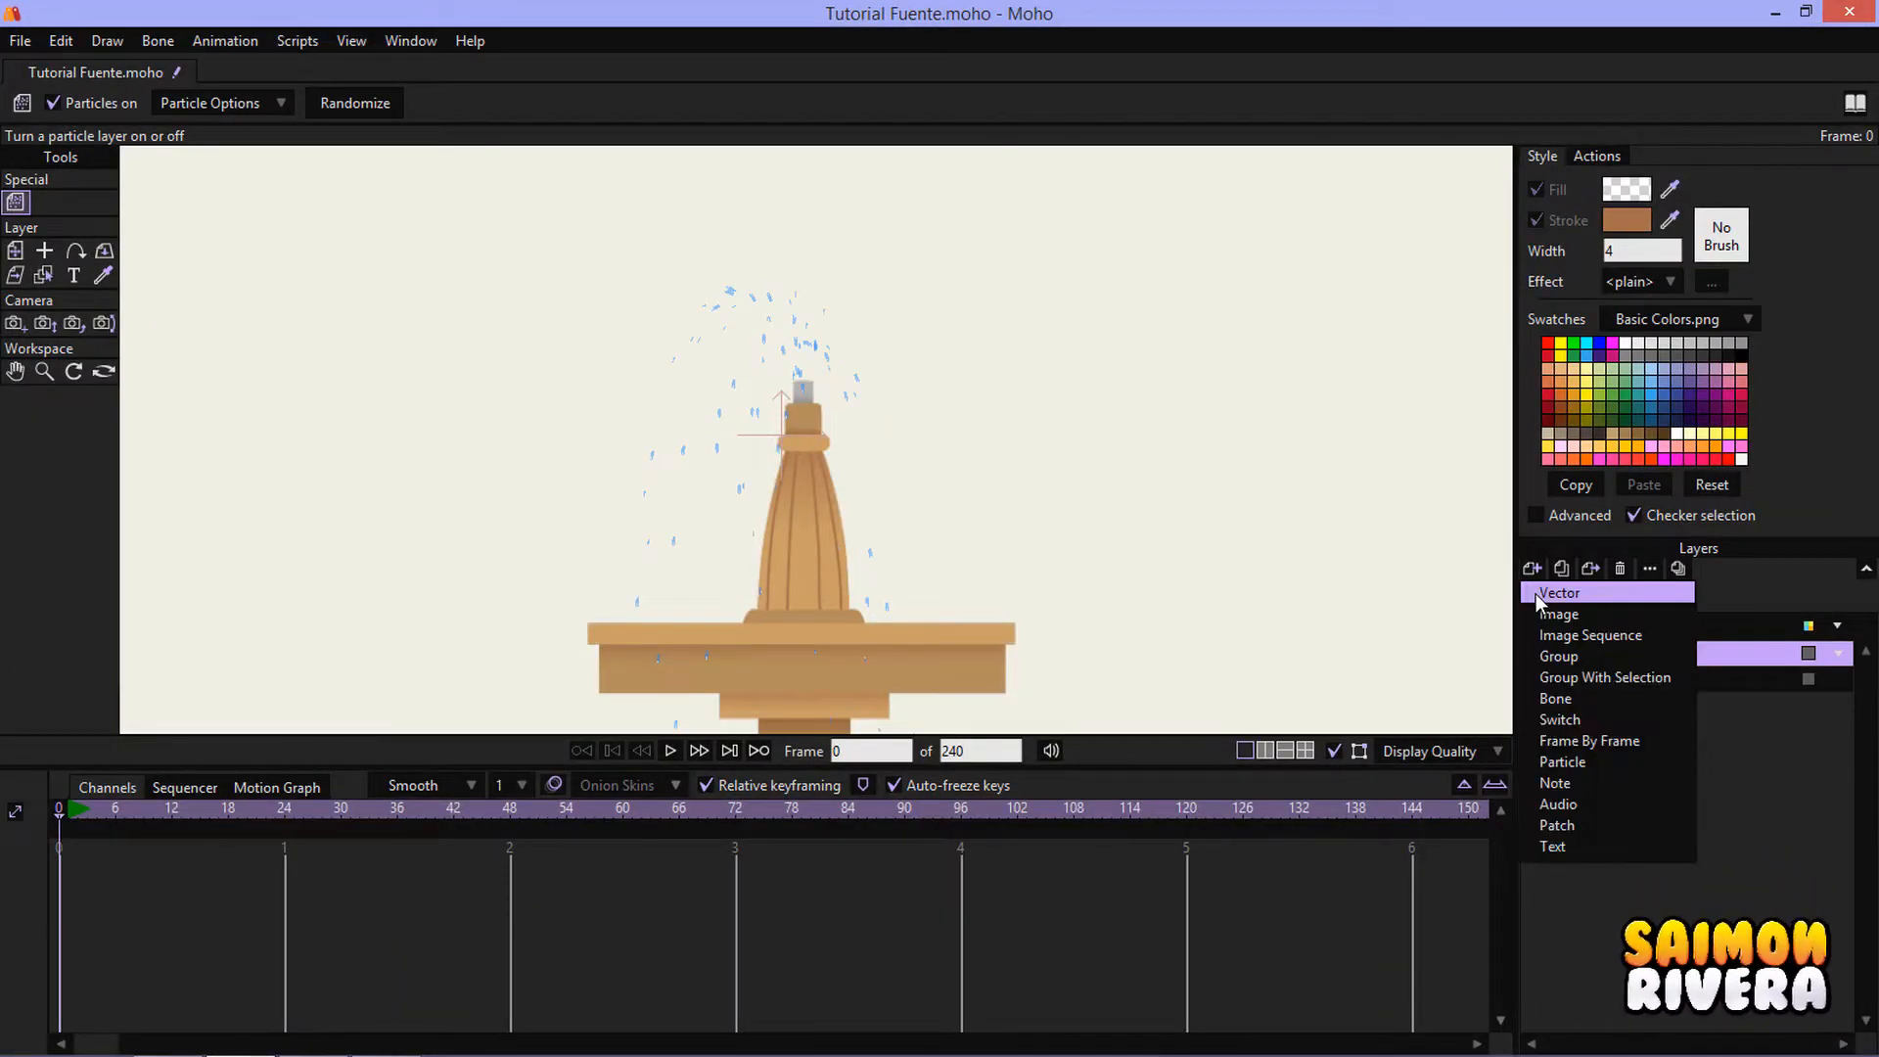
click(1554, 593)
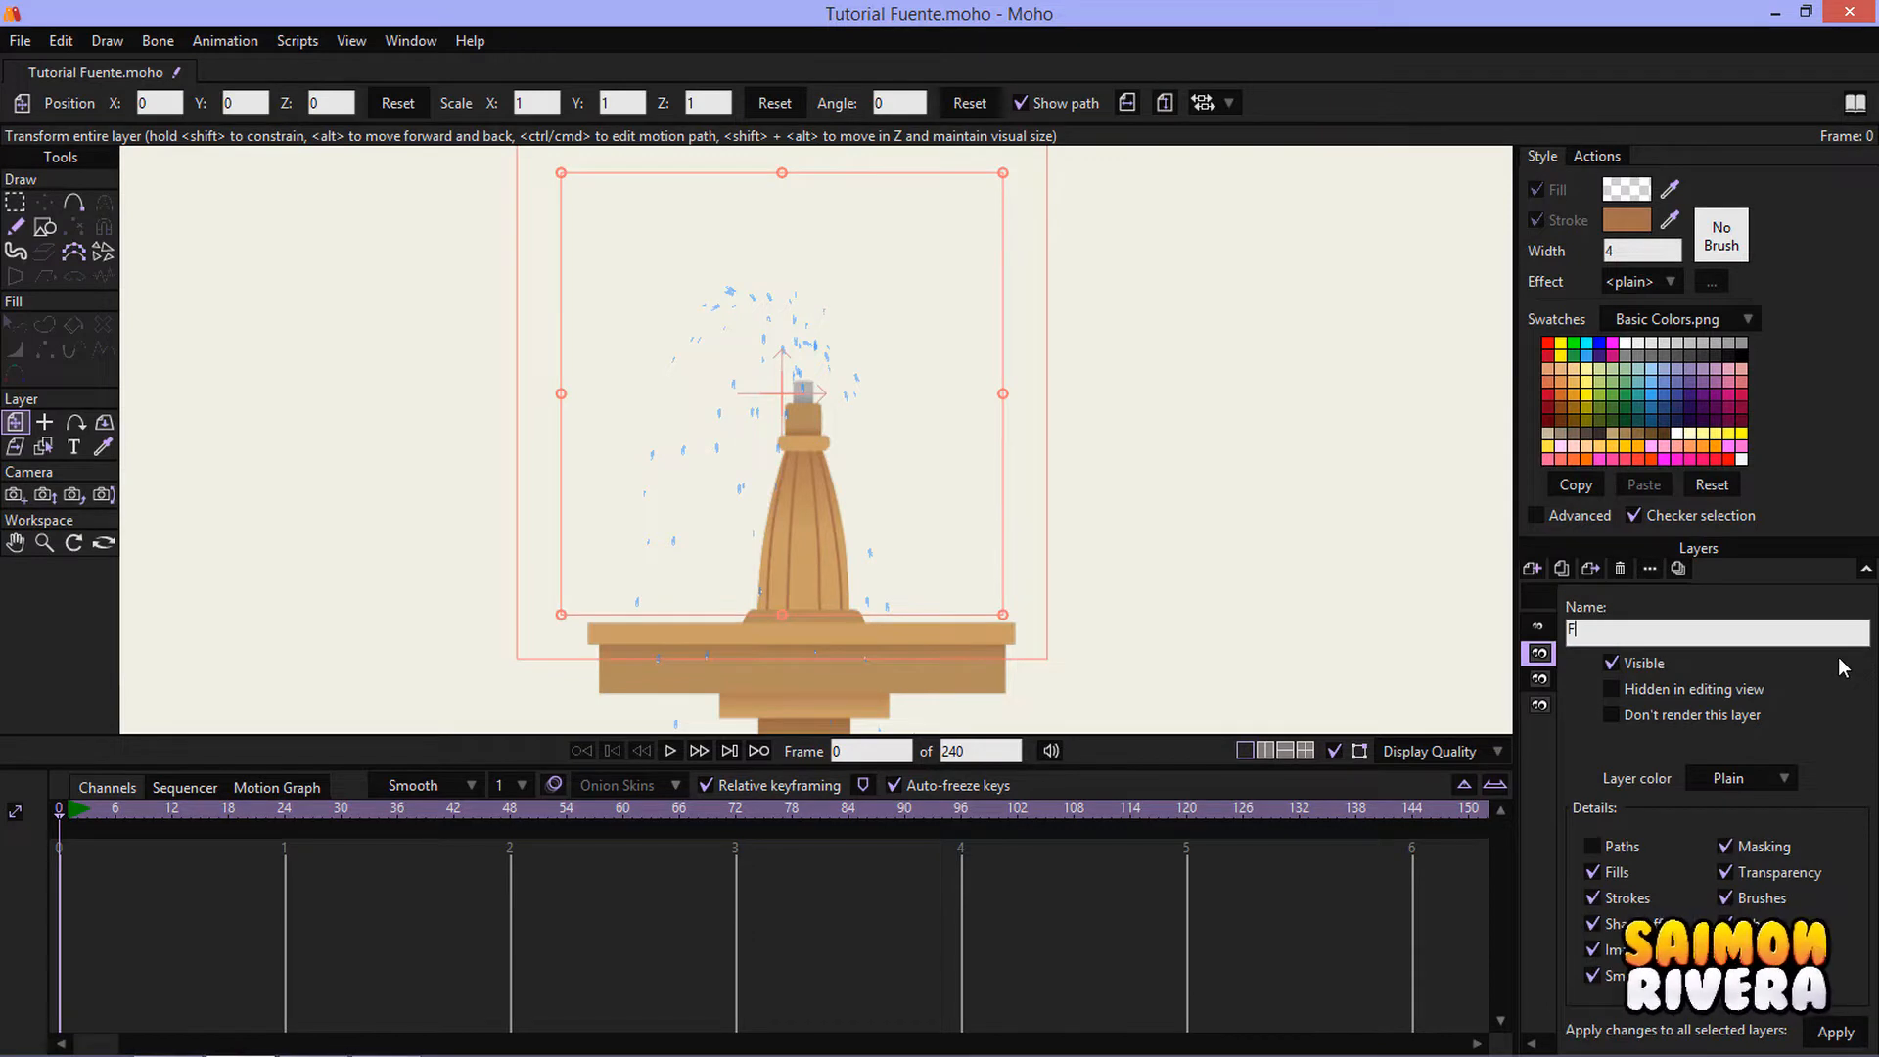
key(Return)
drag(1752, 663, 1734, 729)
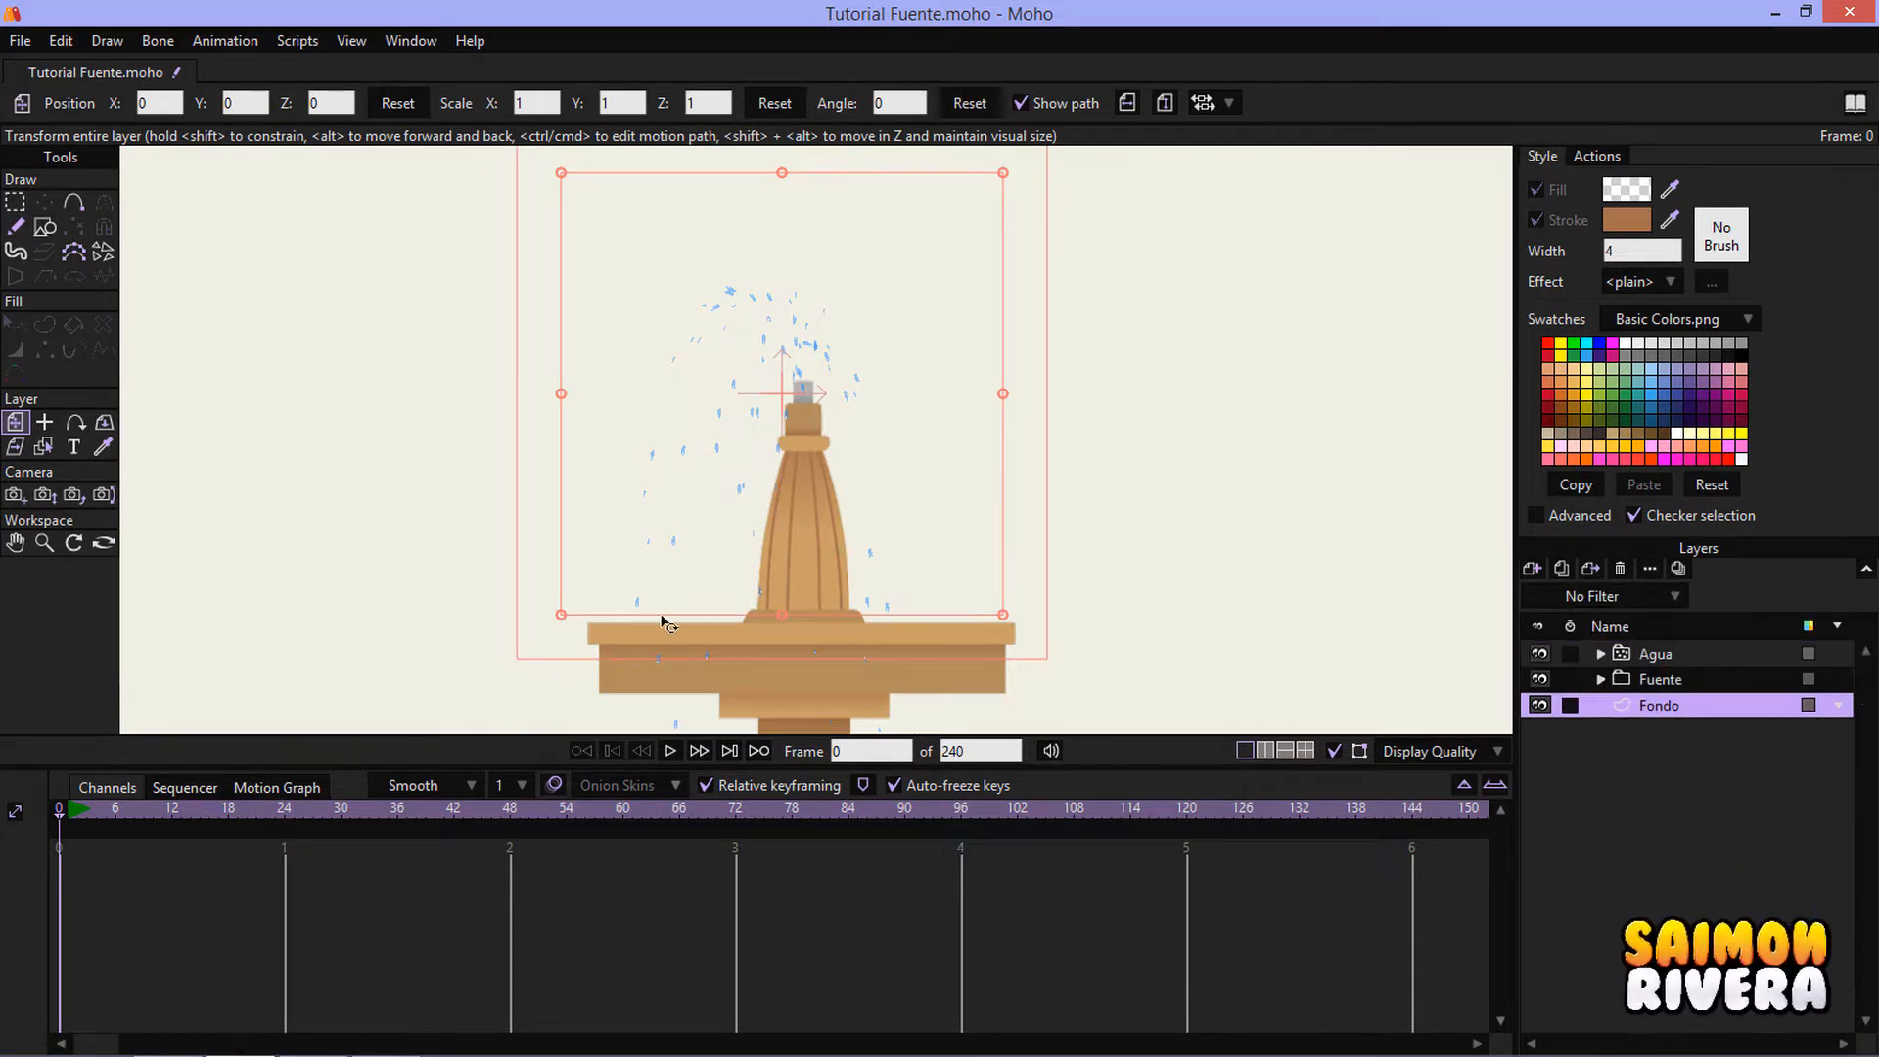
- Draw a rectangle on the Fondo layer that extends slightly past the camera frame on all sides
click(44, 227)
click(253, 104)
scroll(525, 260, down, 4)
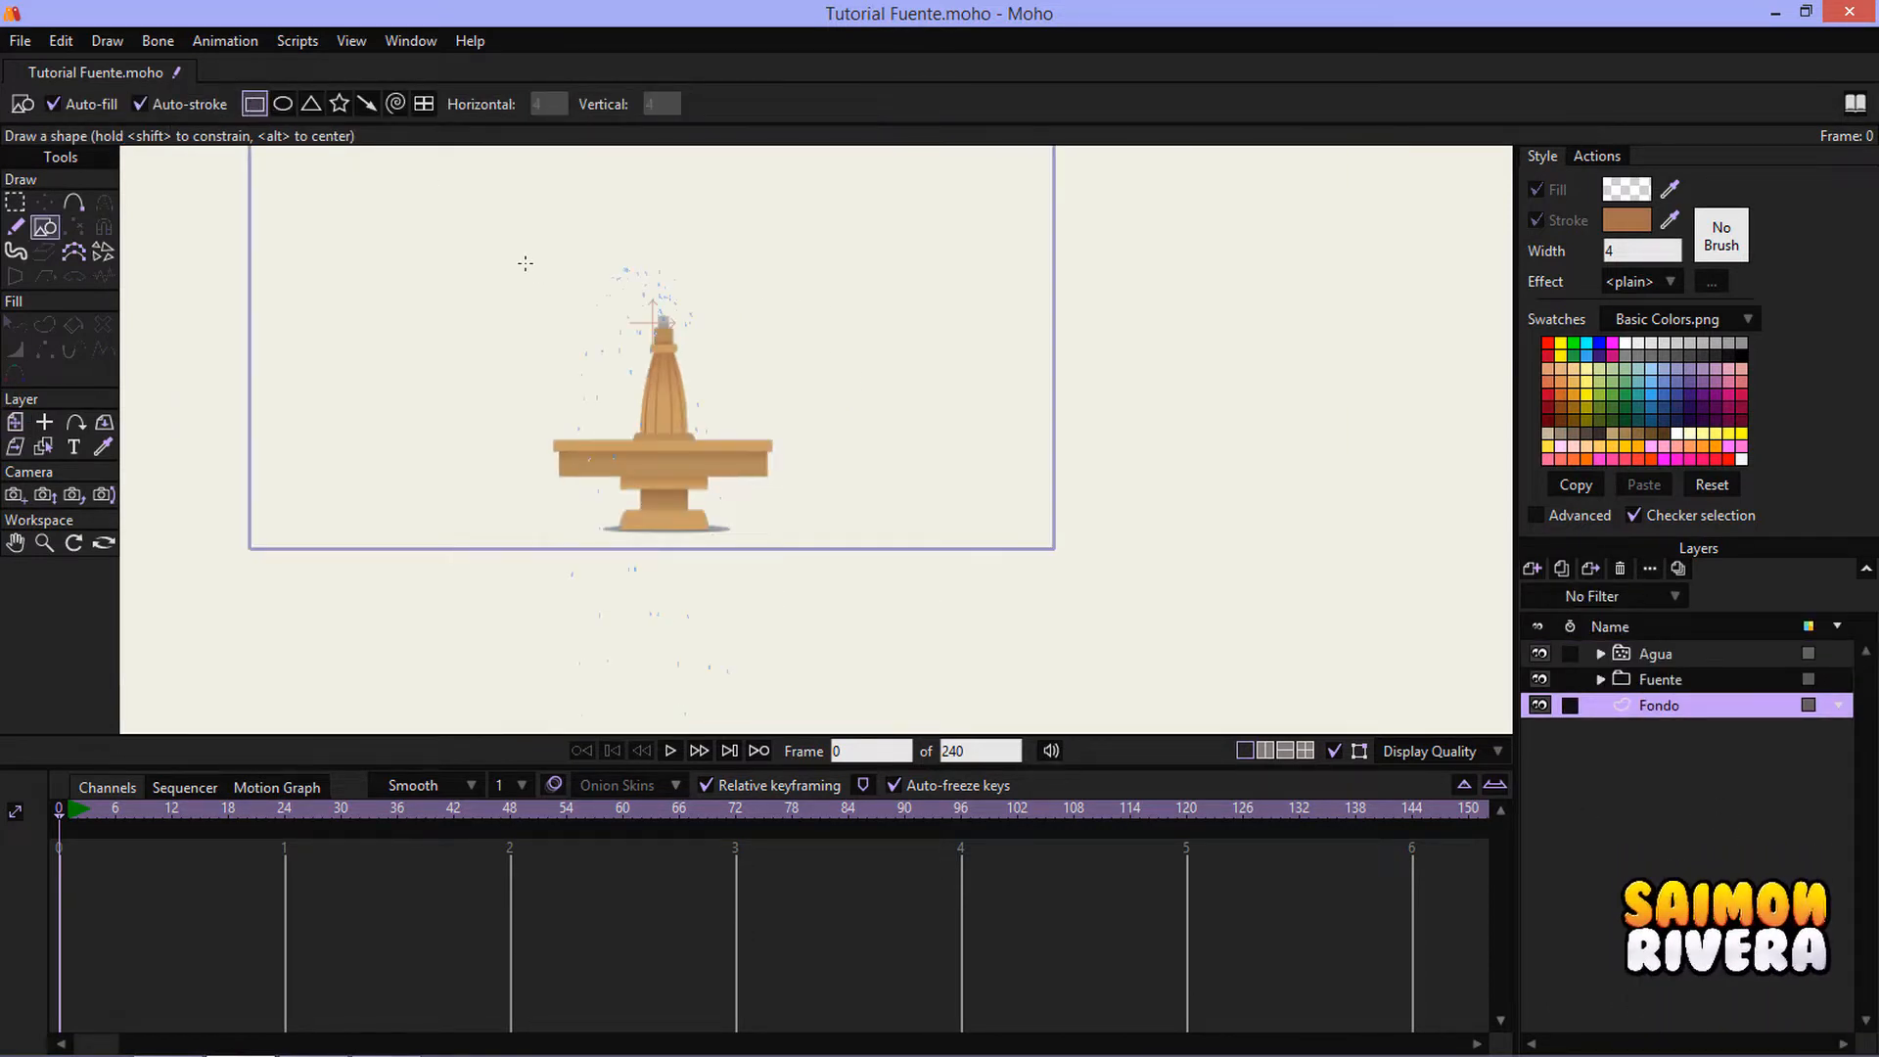
mouse_move(287, 183)
mouse_down()
mouse_move(1116, 689)
mouse_move(1163, 690)
mouse_up()
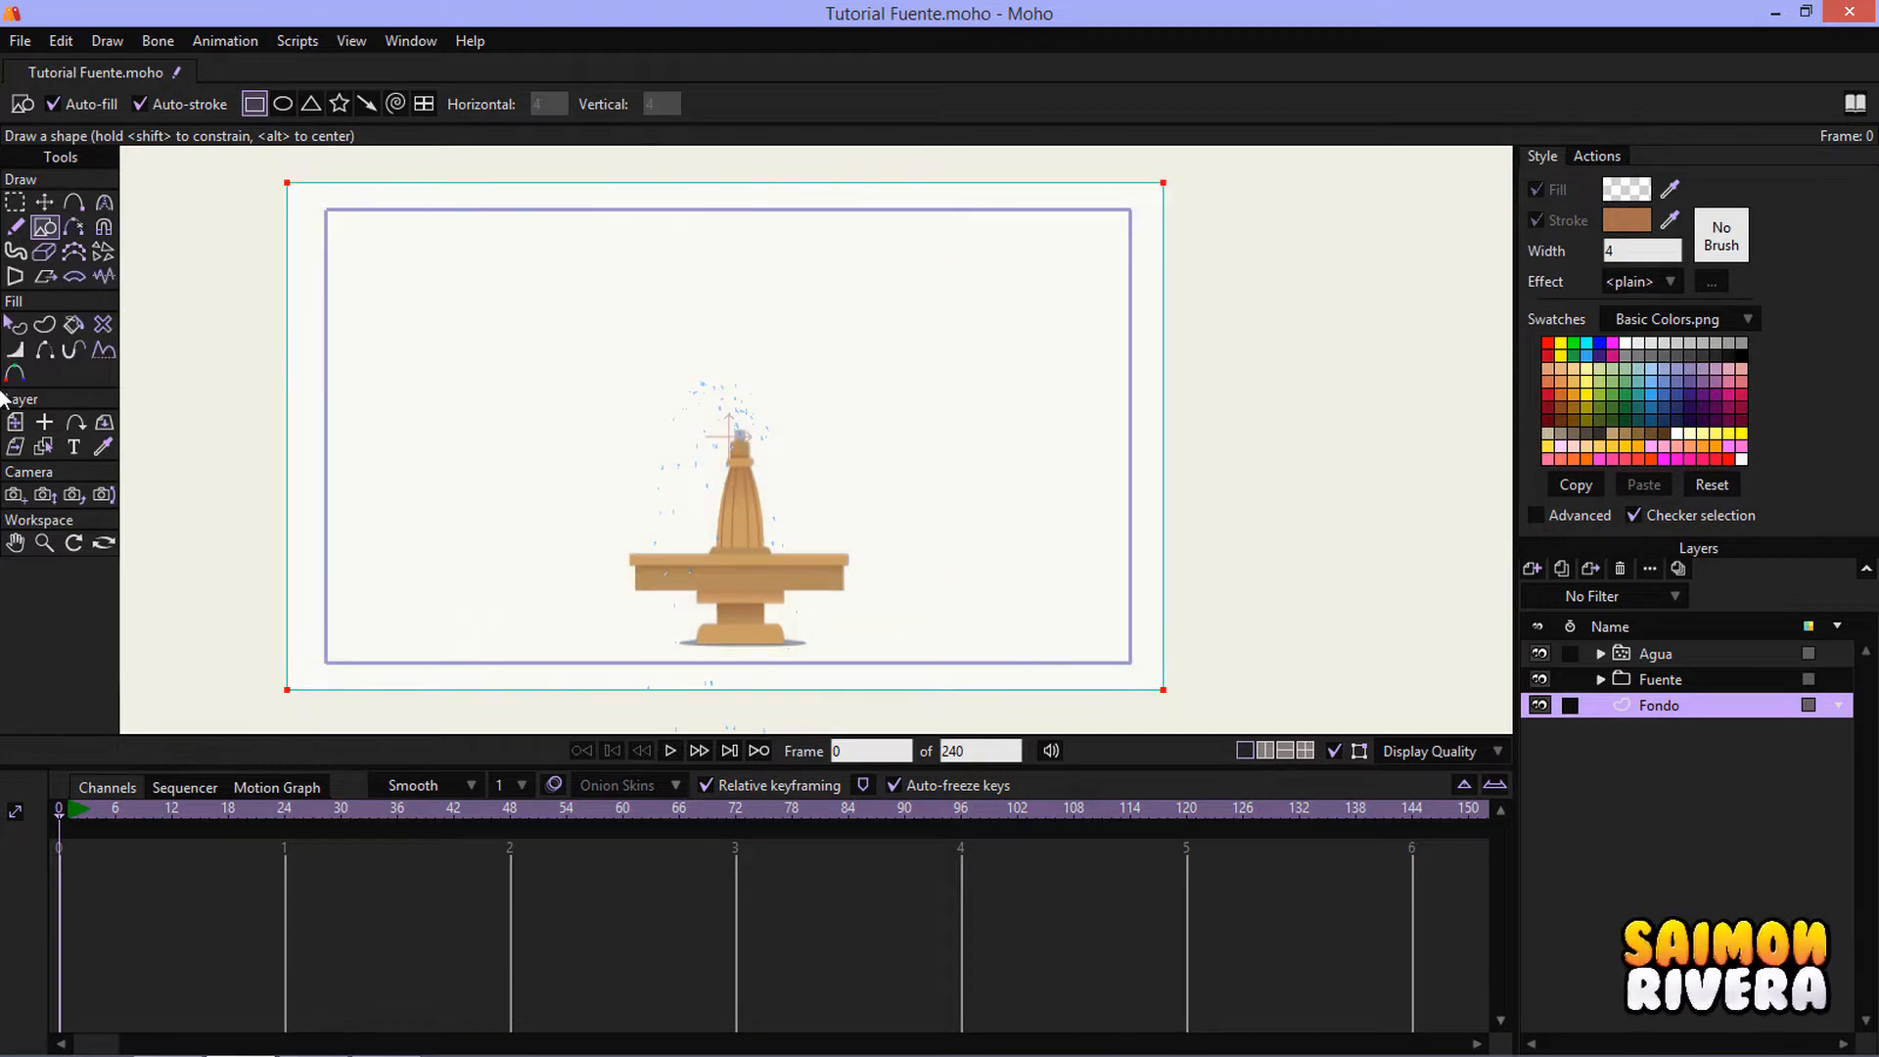
- Set the background rectangle's fill color to black, 000000
click(19, 325)
click(1610, 190)
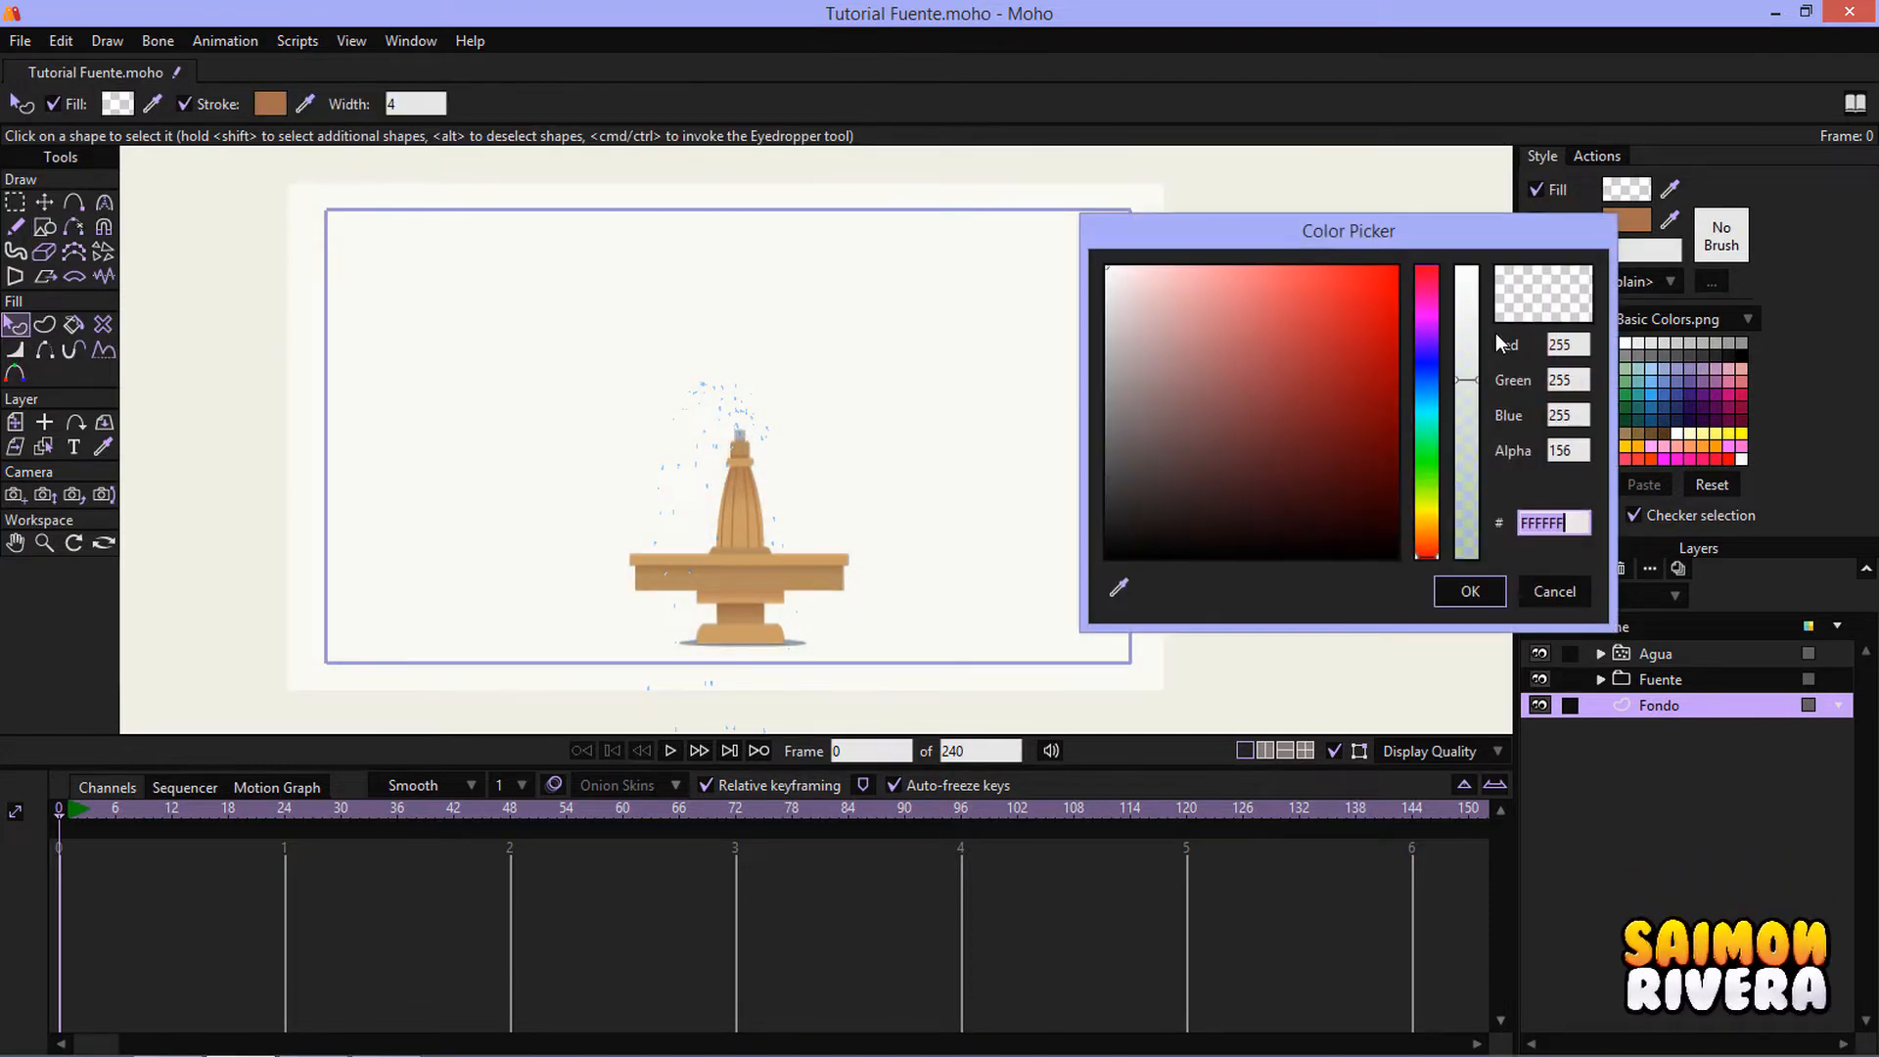
text(000000)
click(1469, 591)
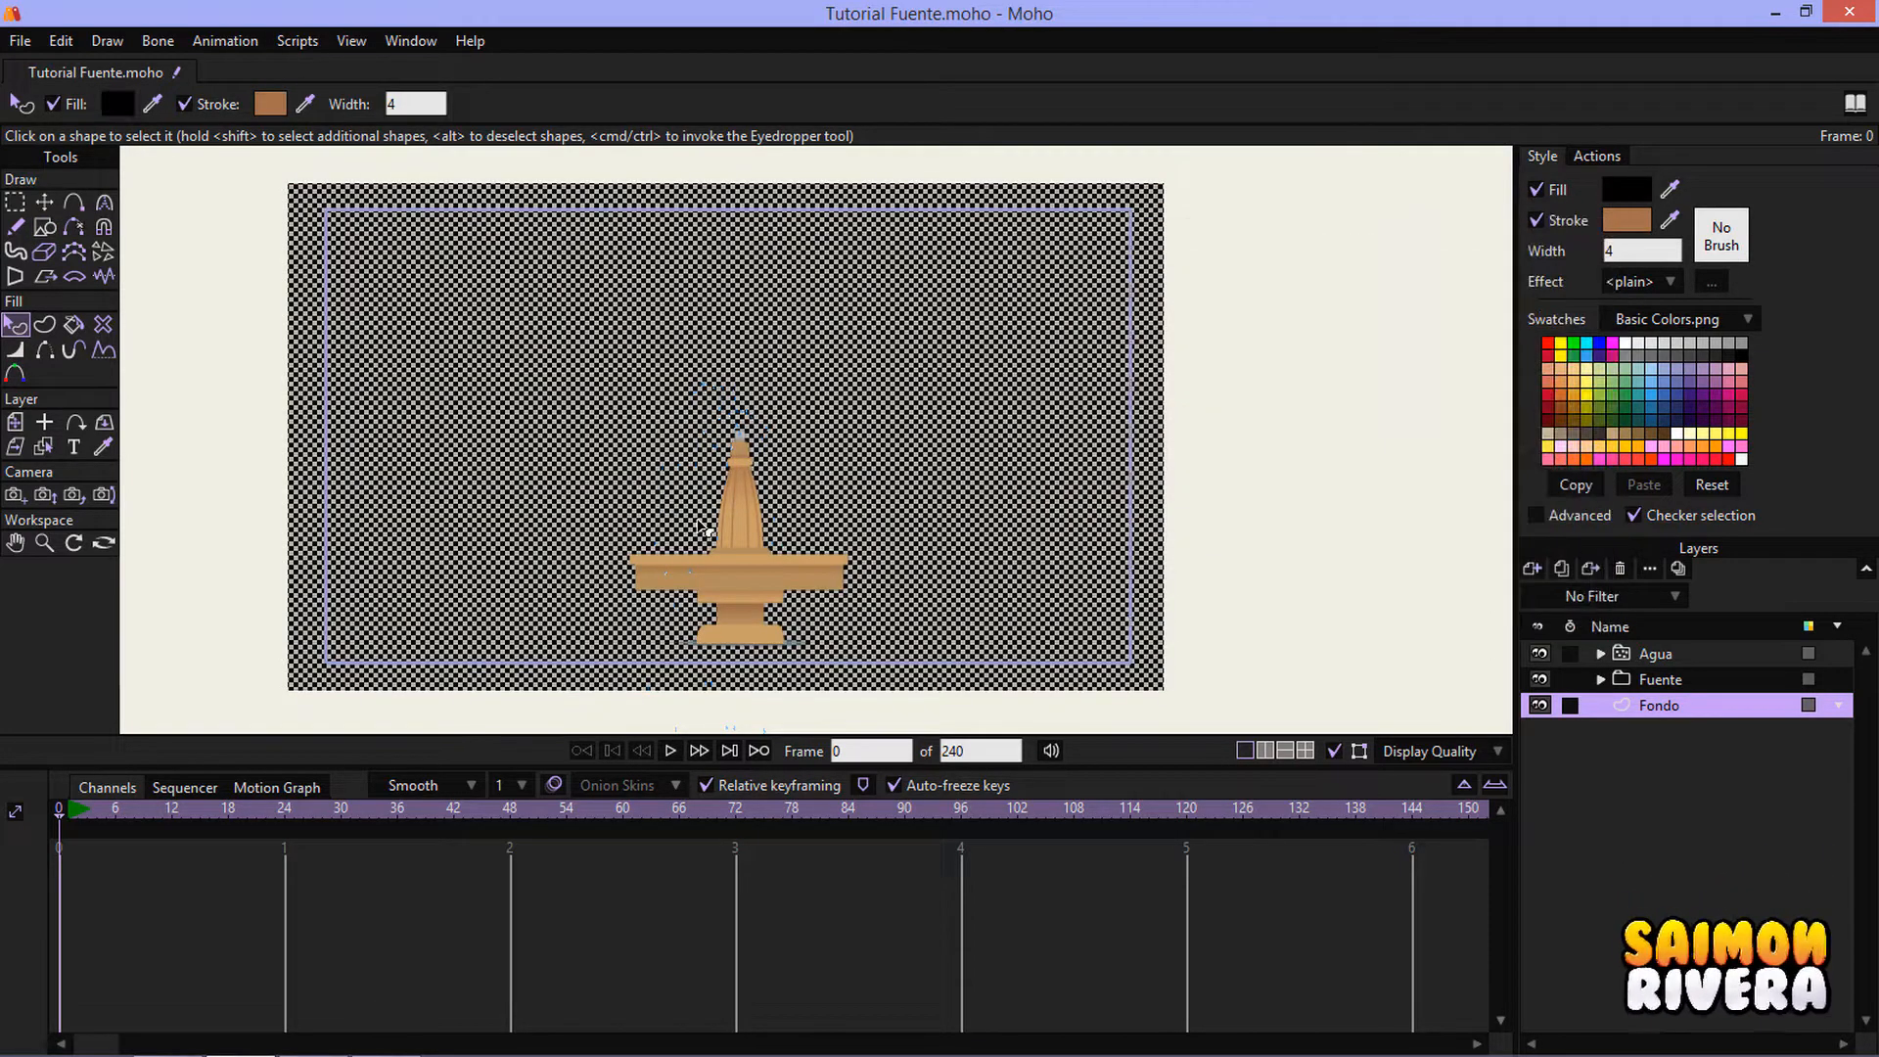
- Play the animation with the Agua layer selected and set its particle count to 300
click(1654, 653)
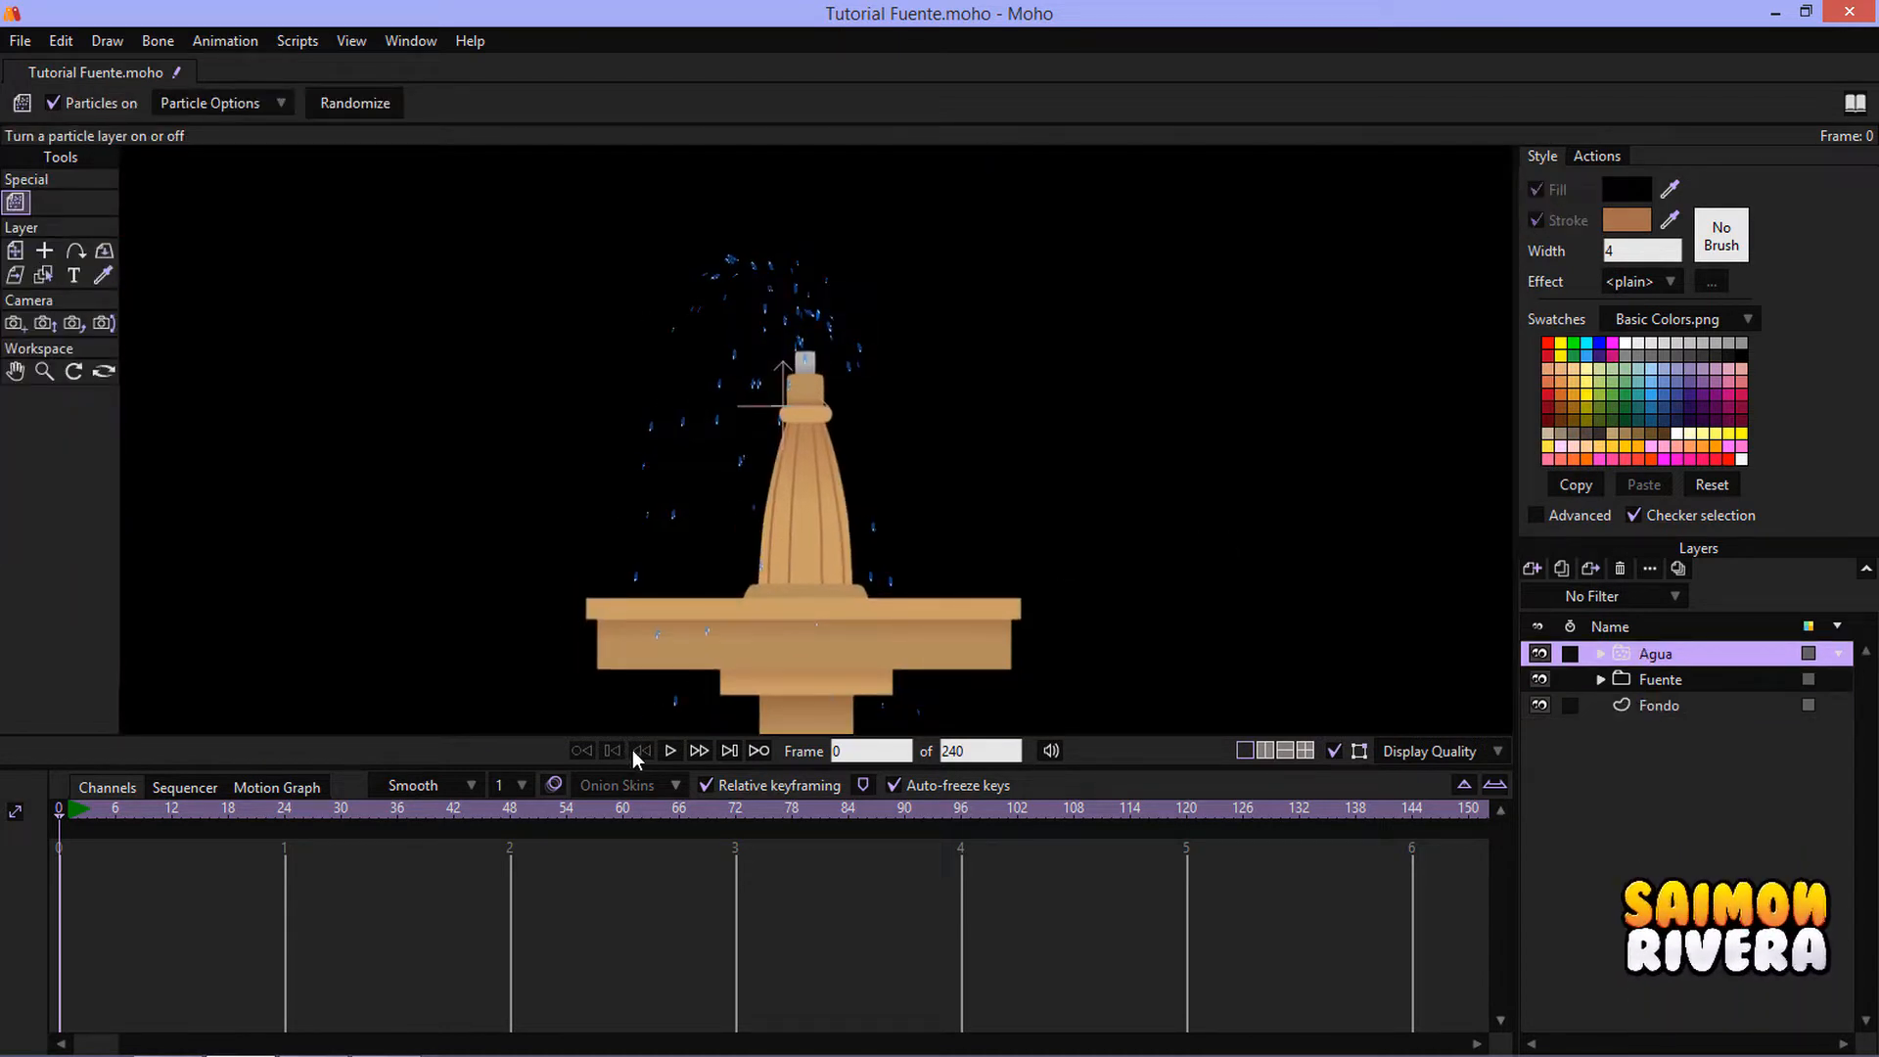
click(671, 751)
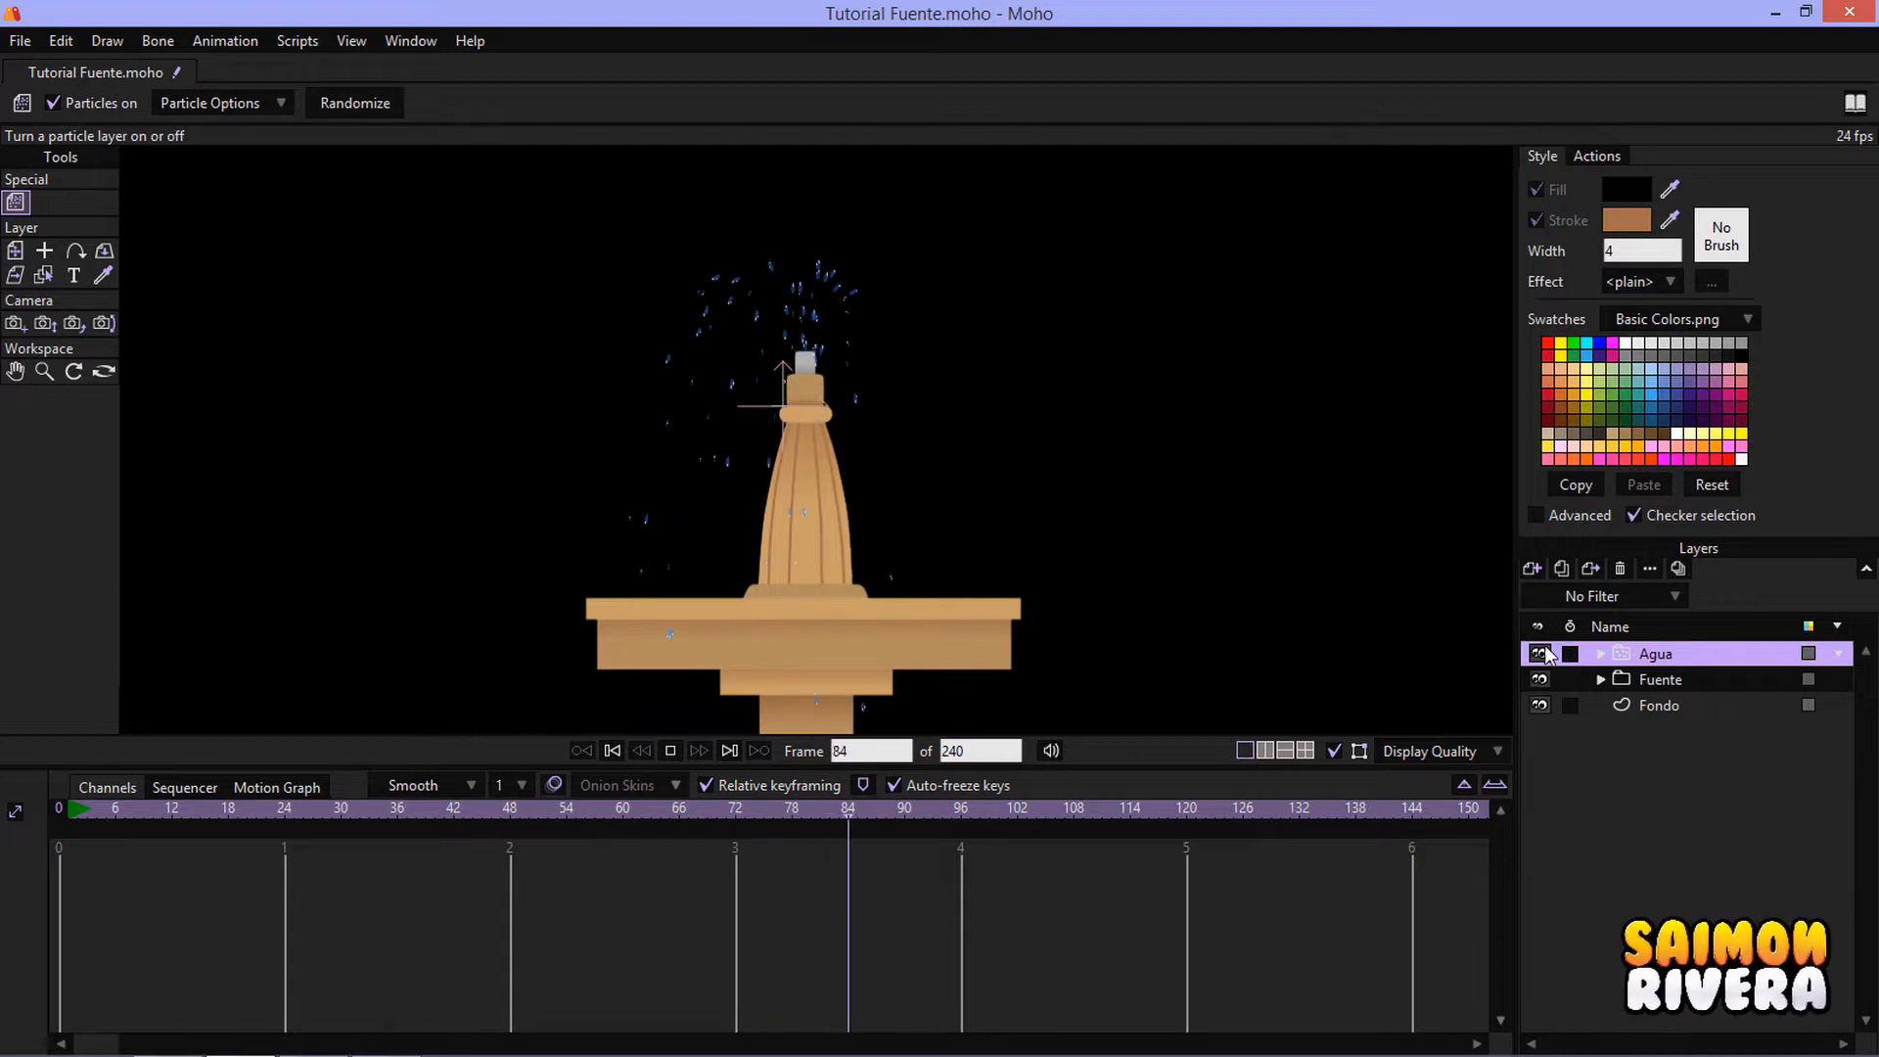
click(220, 103)
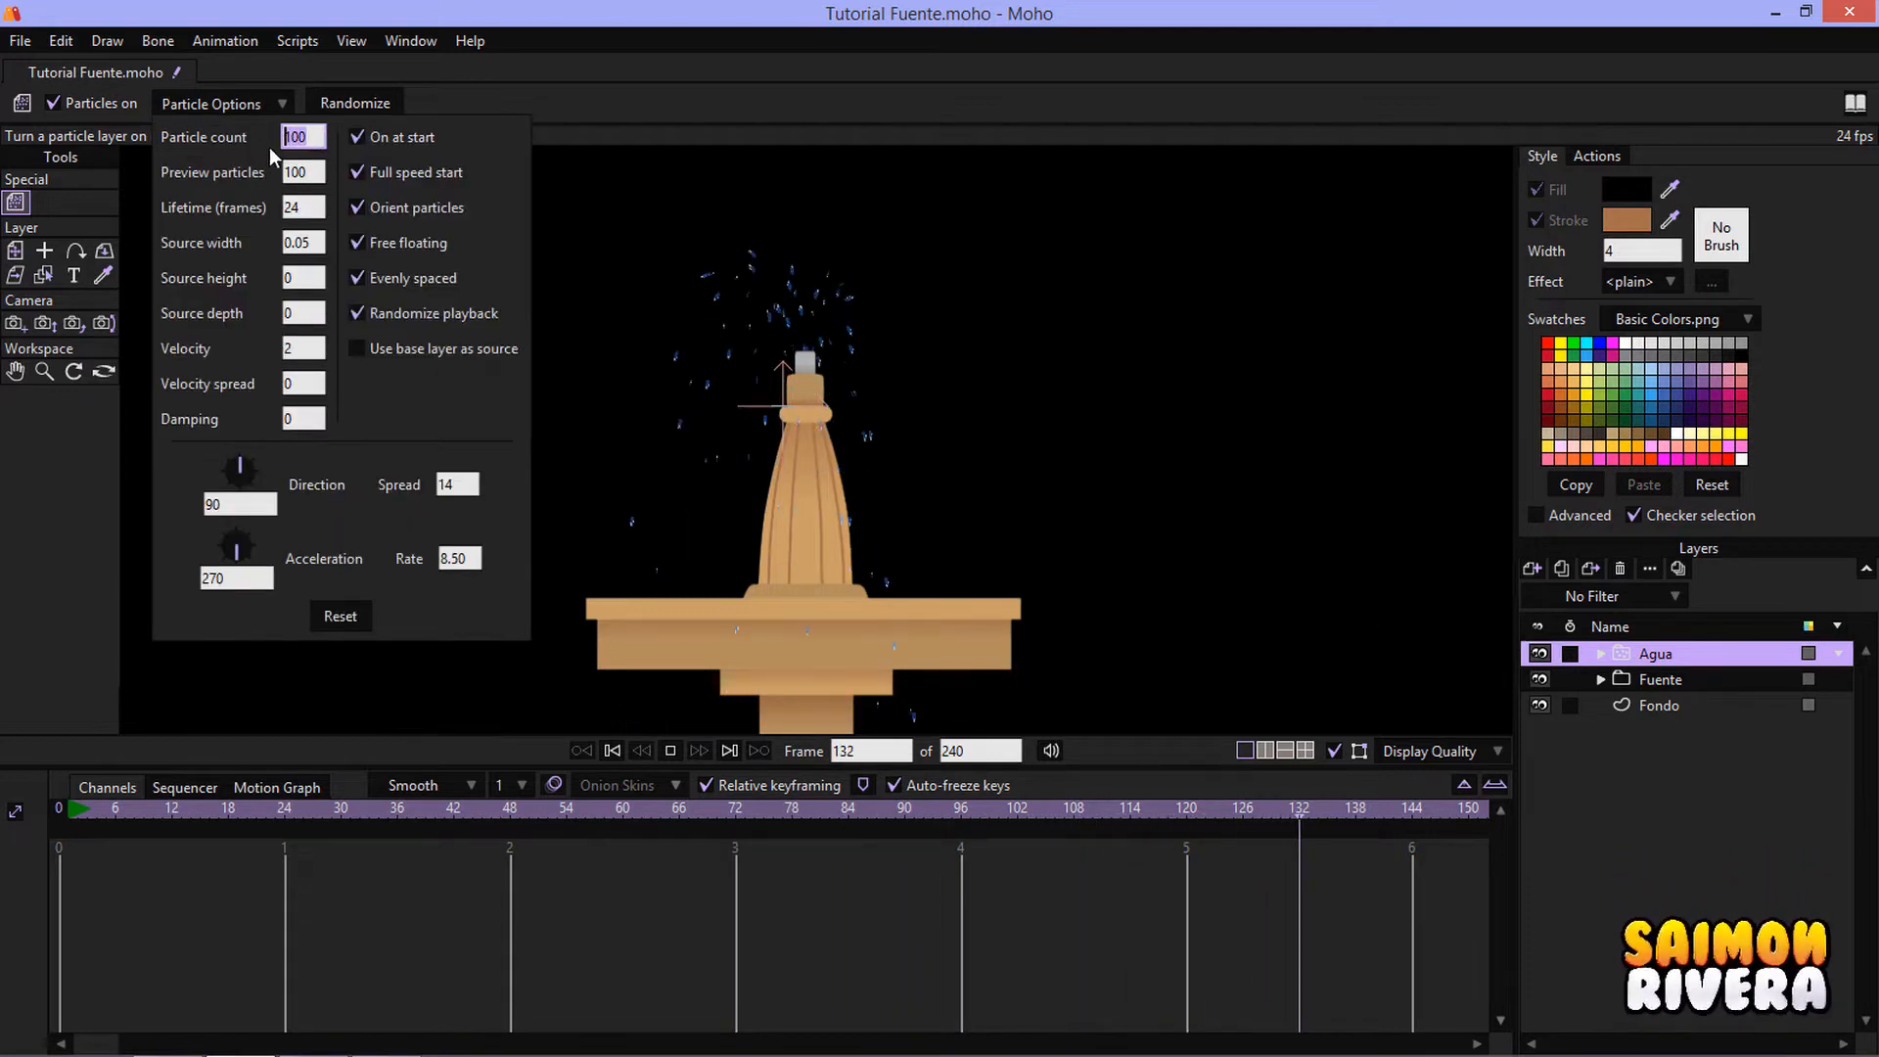
text(300)
click(283, 173)
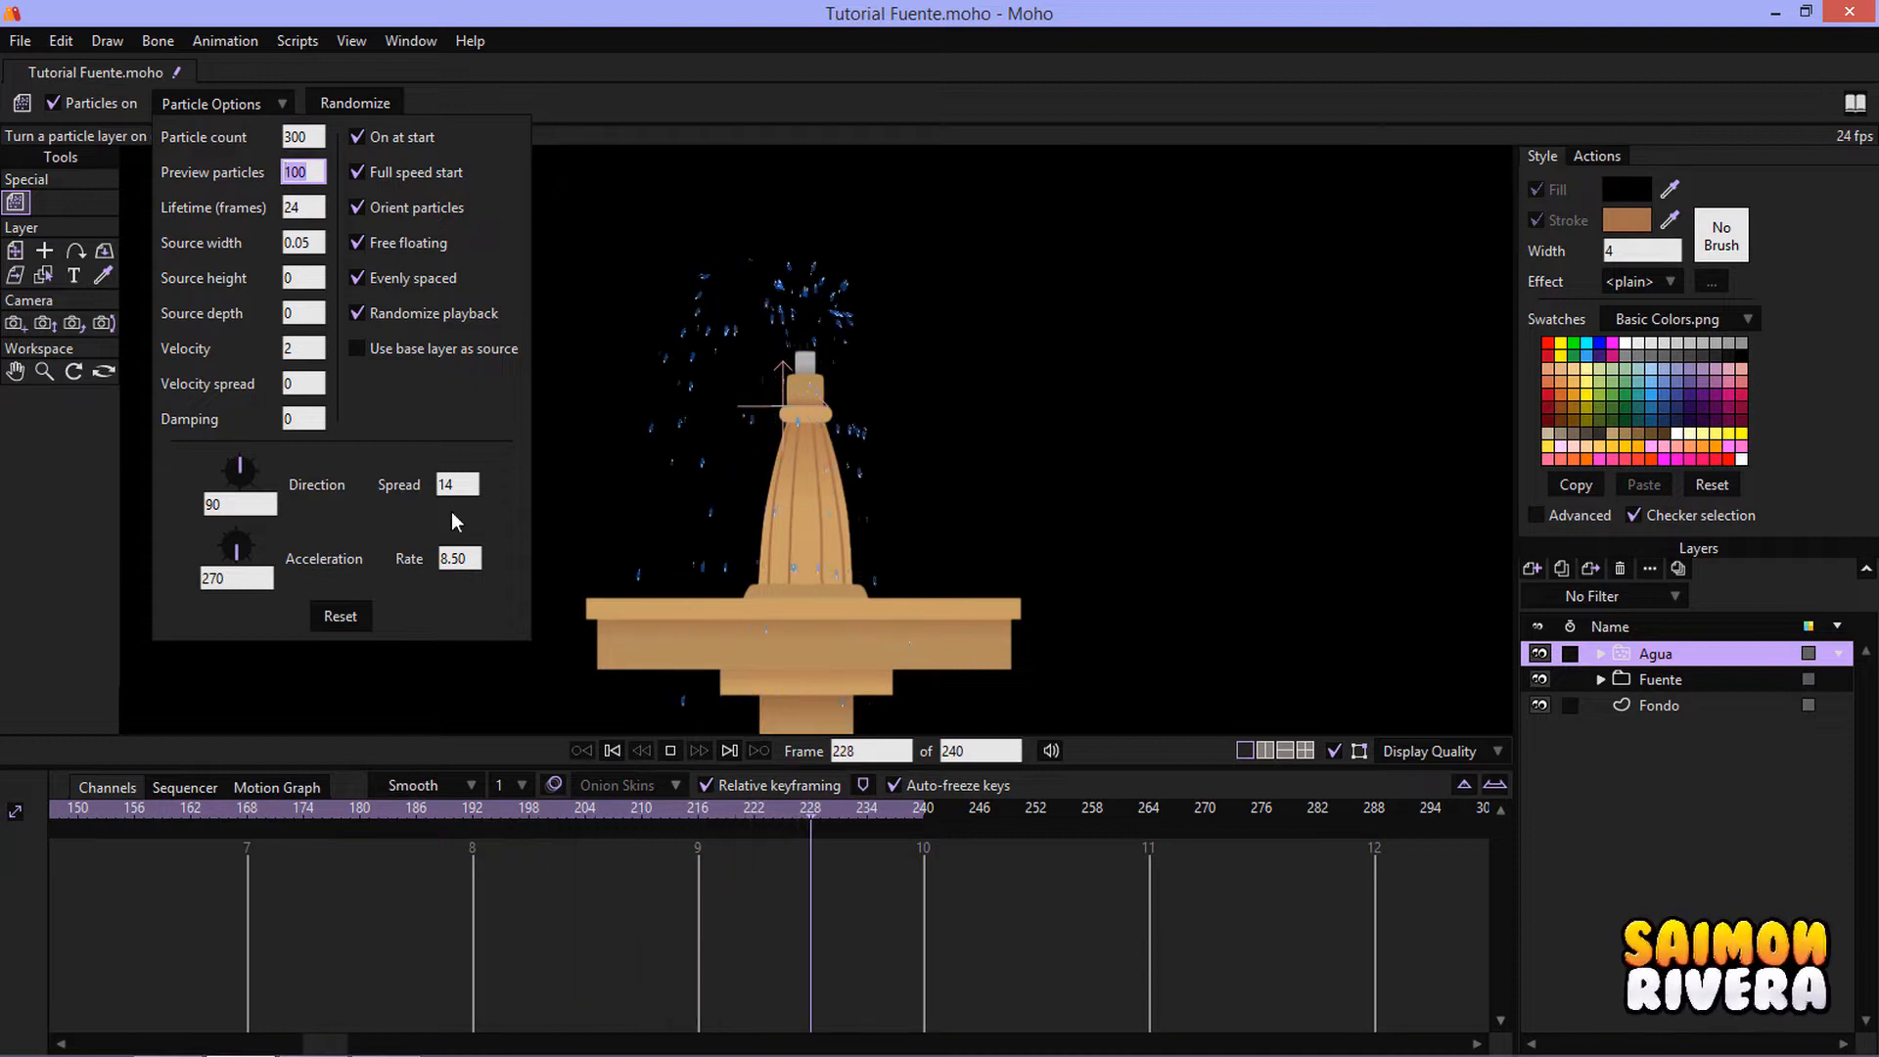
- Try using the base layer as the source of the water particles and turn that option off again
click(368, 346)
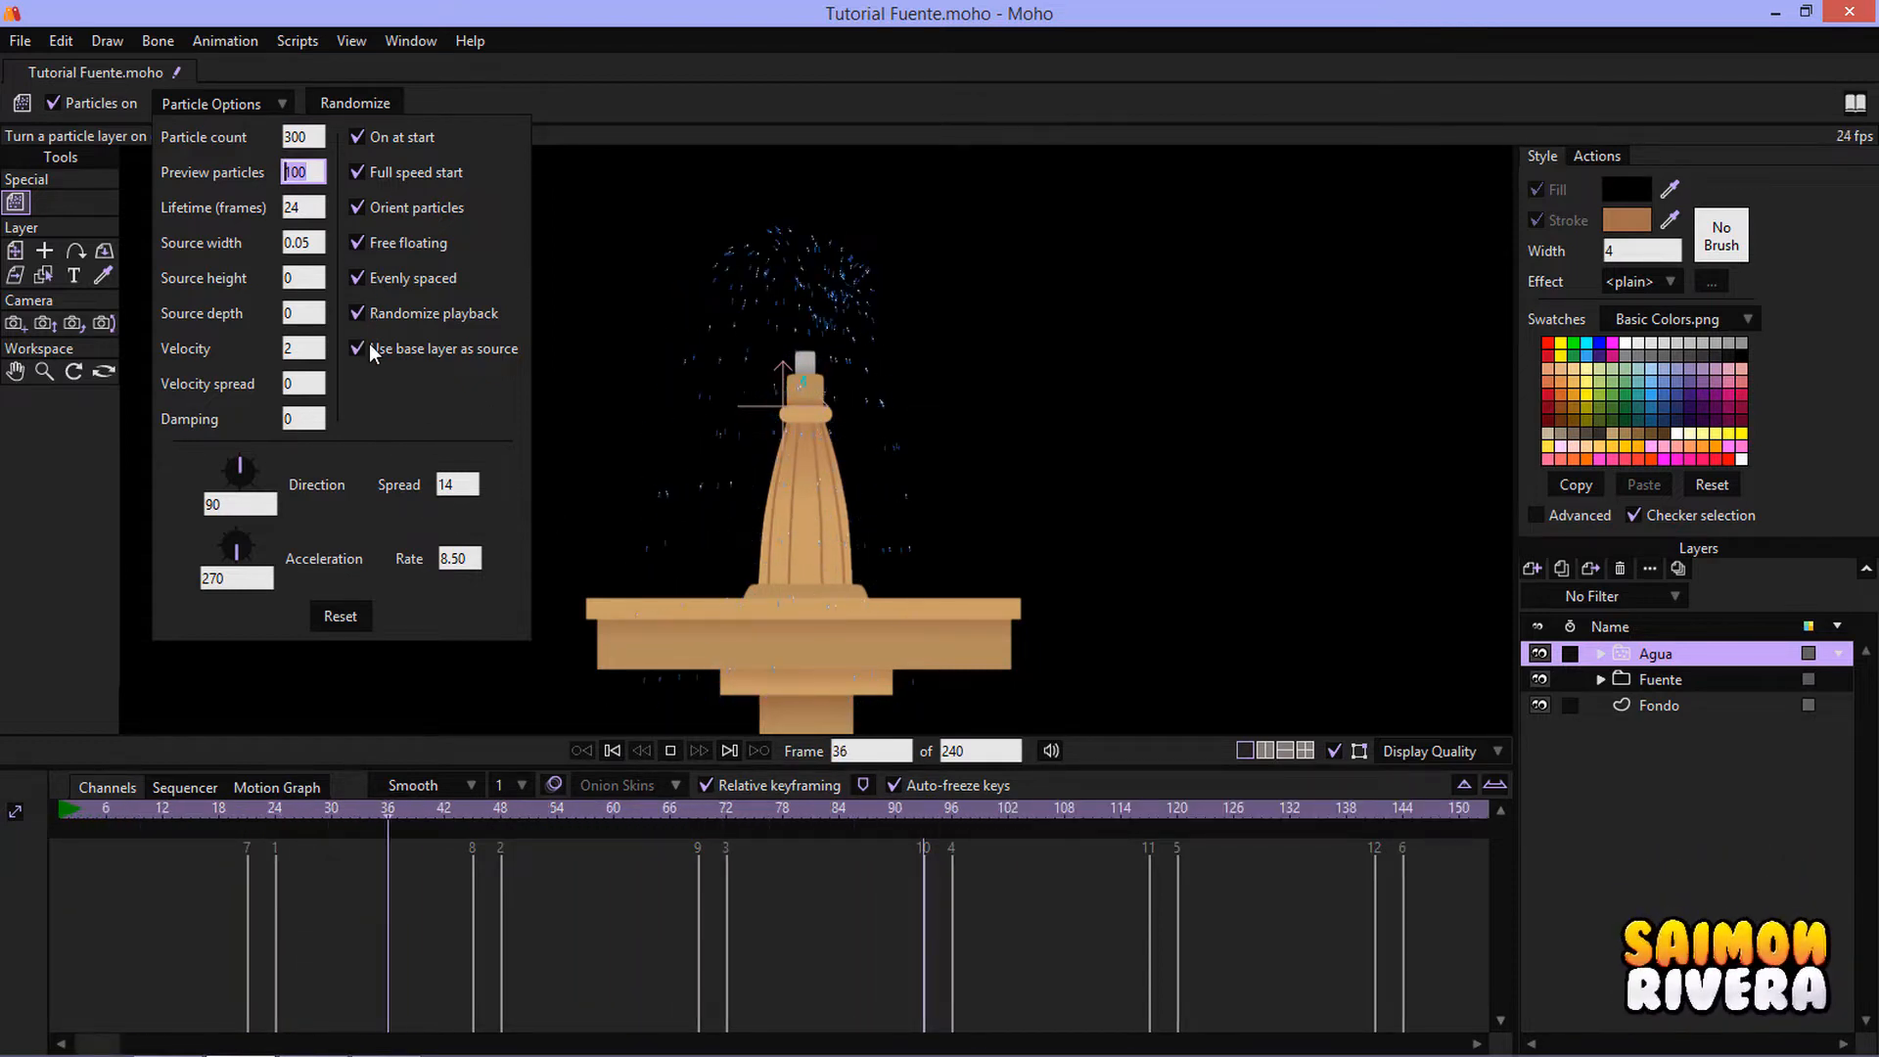
click(810, 296)
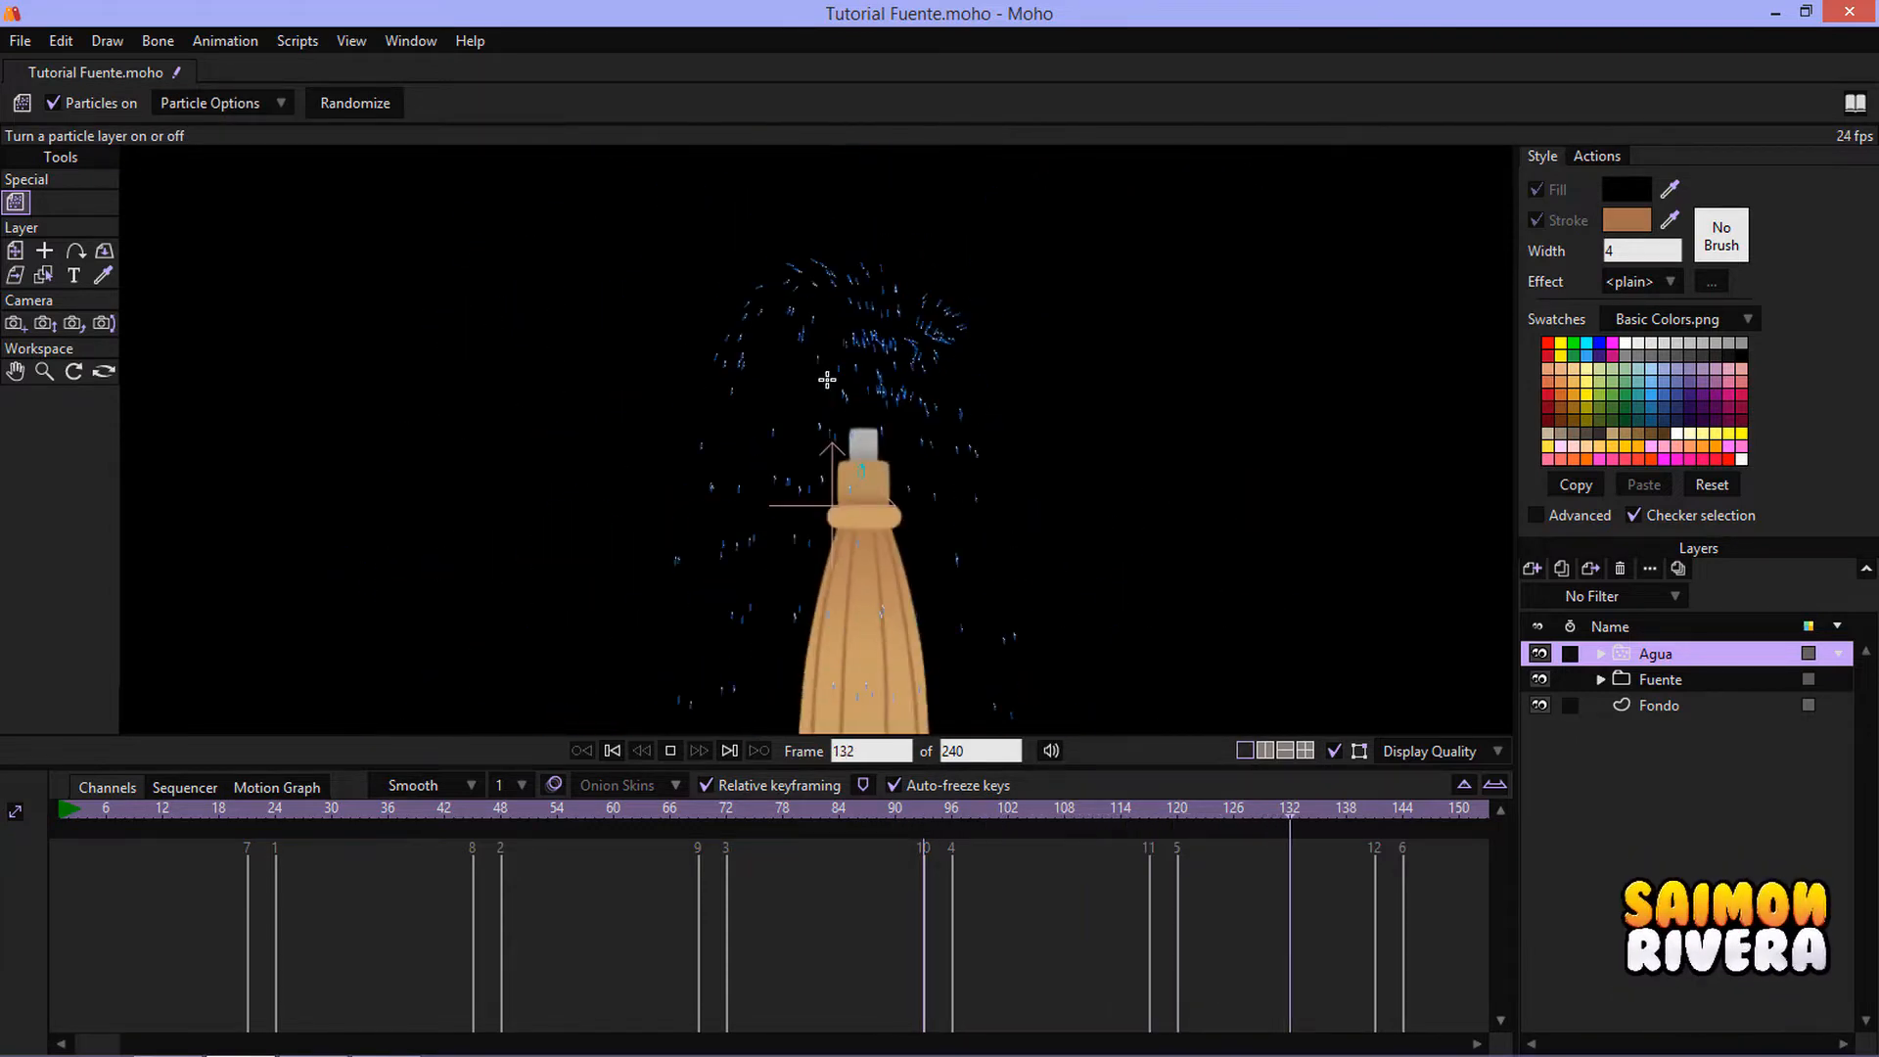
click(244, 104)
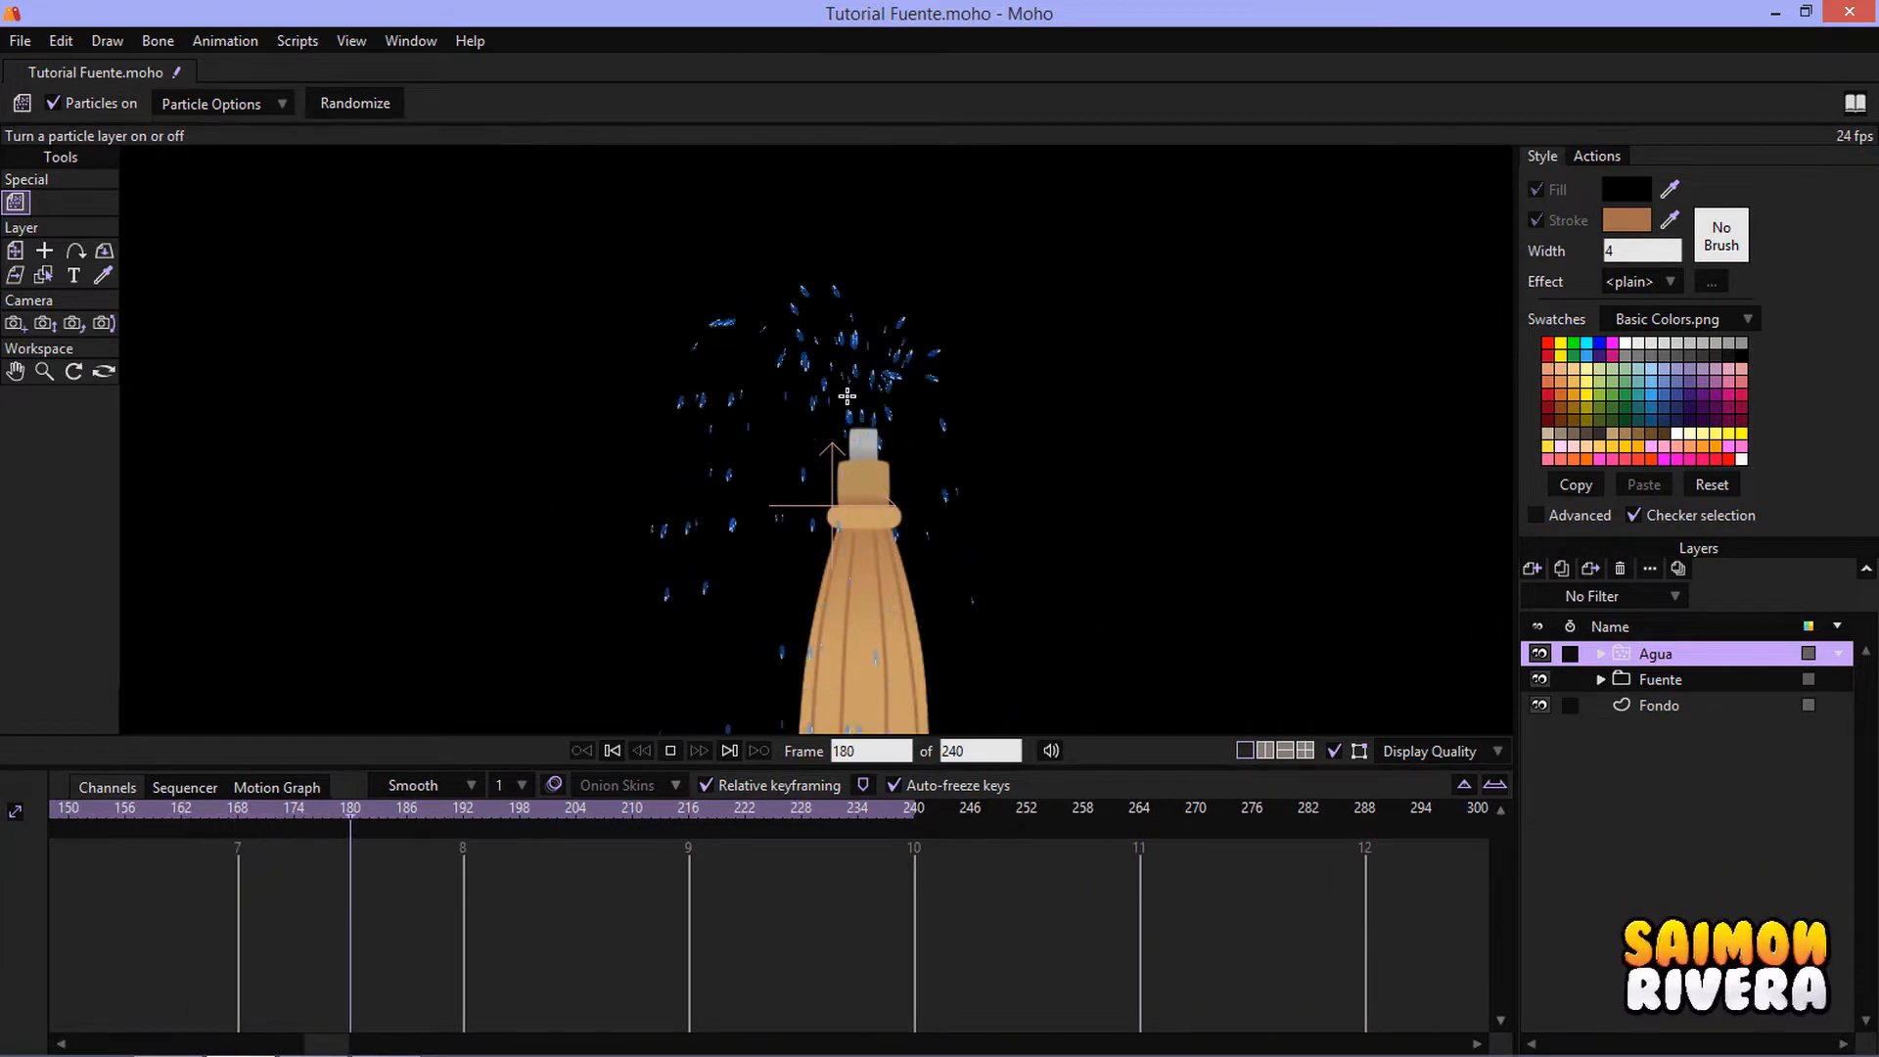
click(358, 342)
- Set the source width of the water particles to 0
click(269, 105)
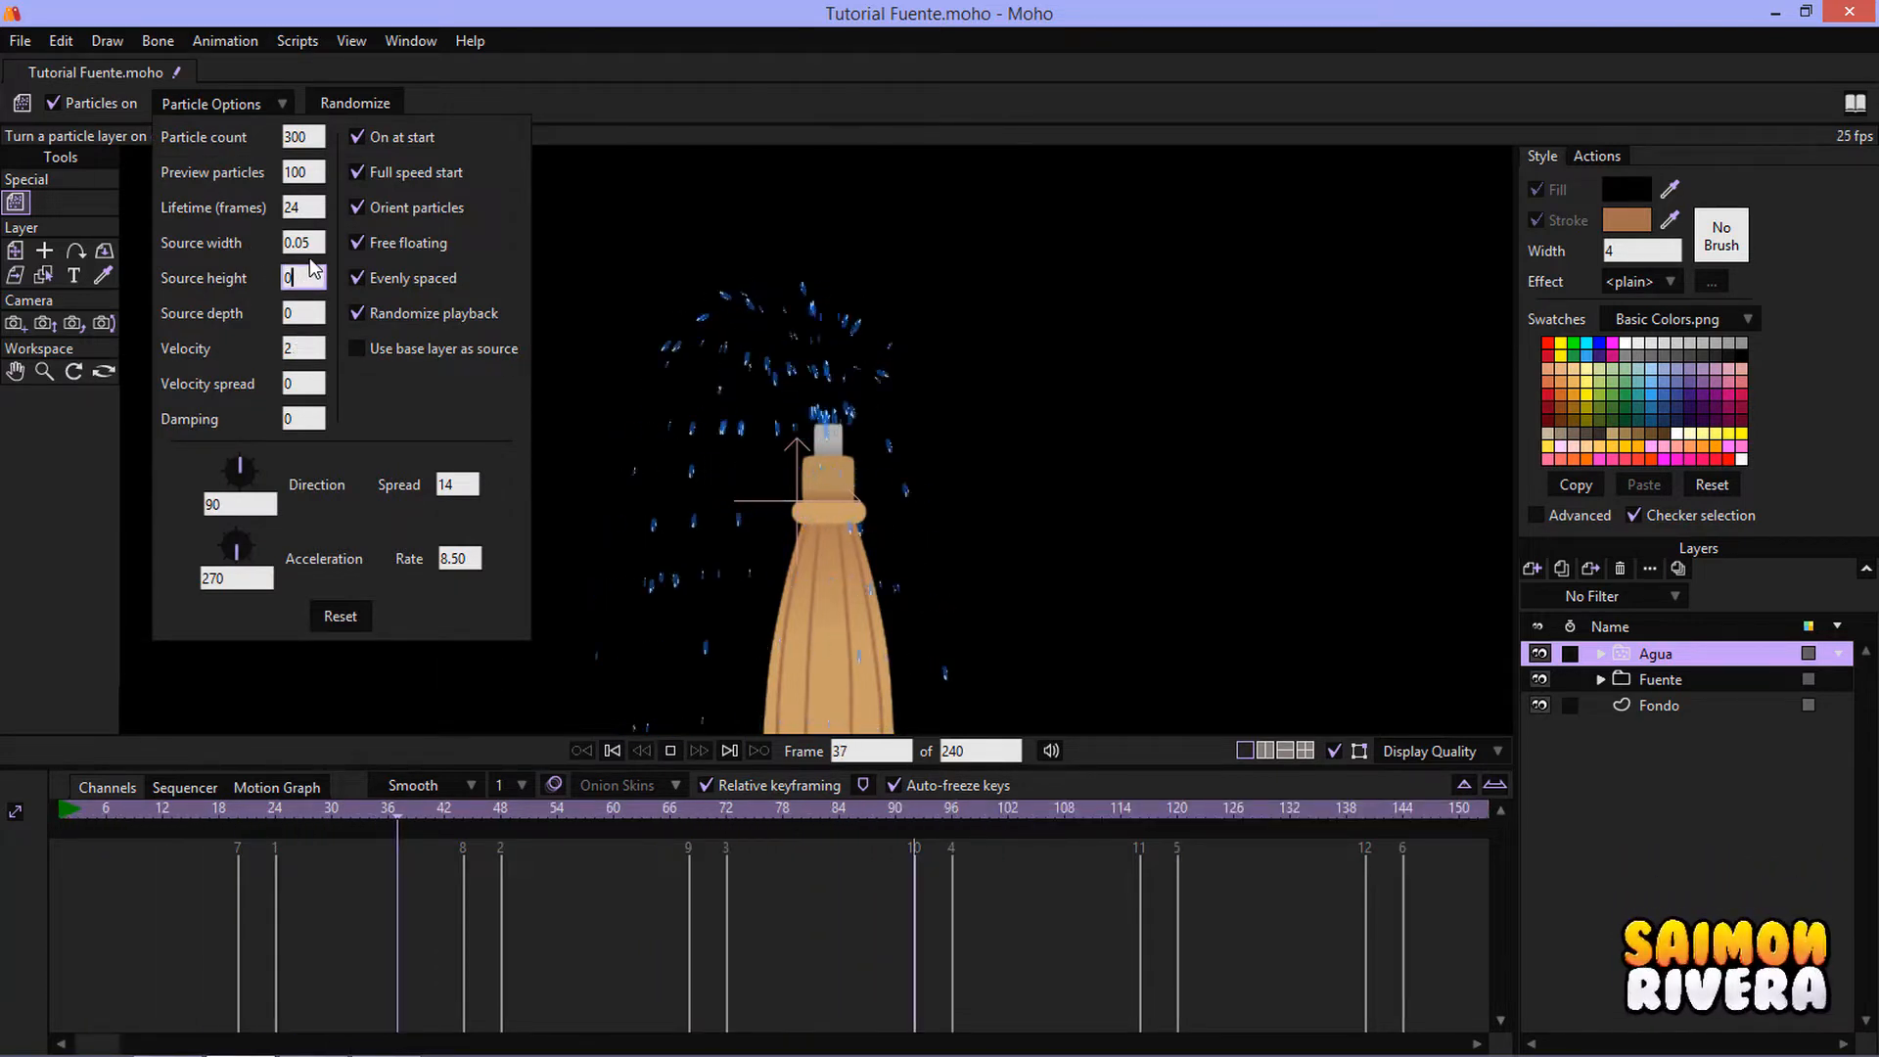
key(BackSpace)
key(BackSpace)
key(BackSpace)
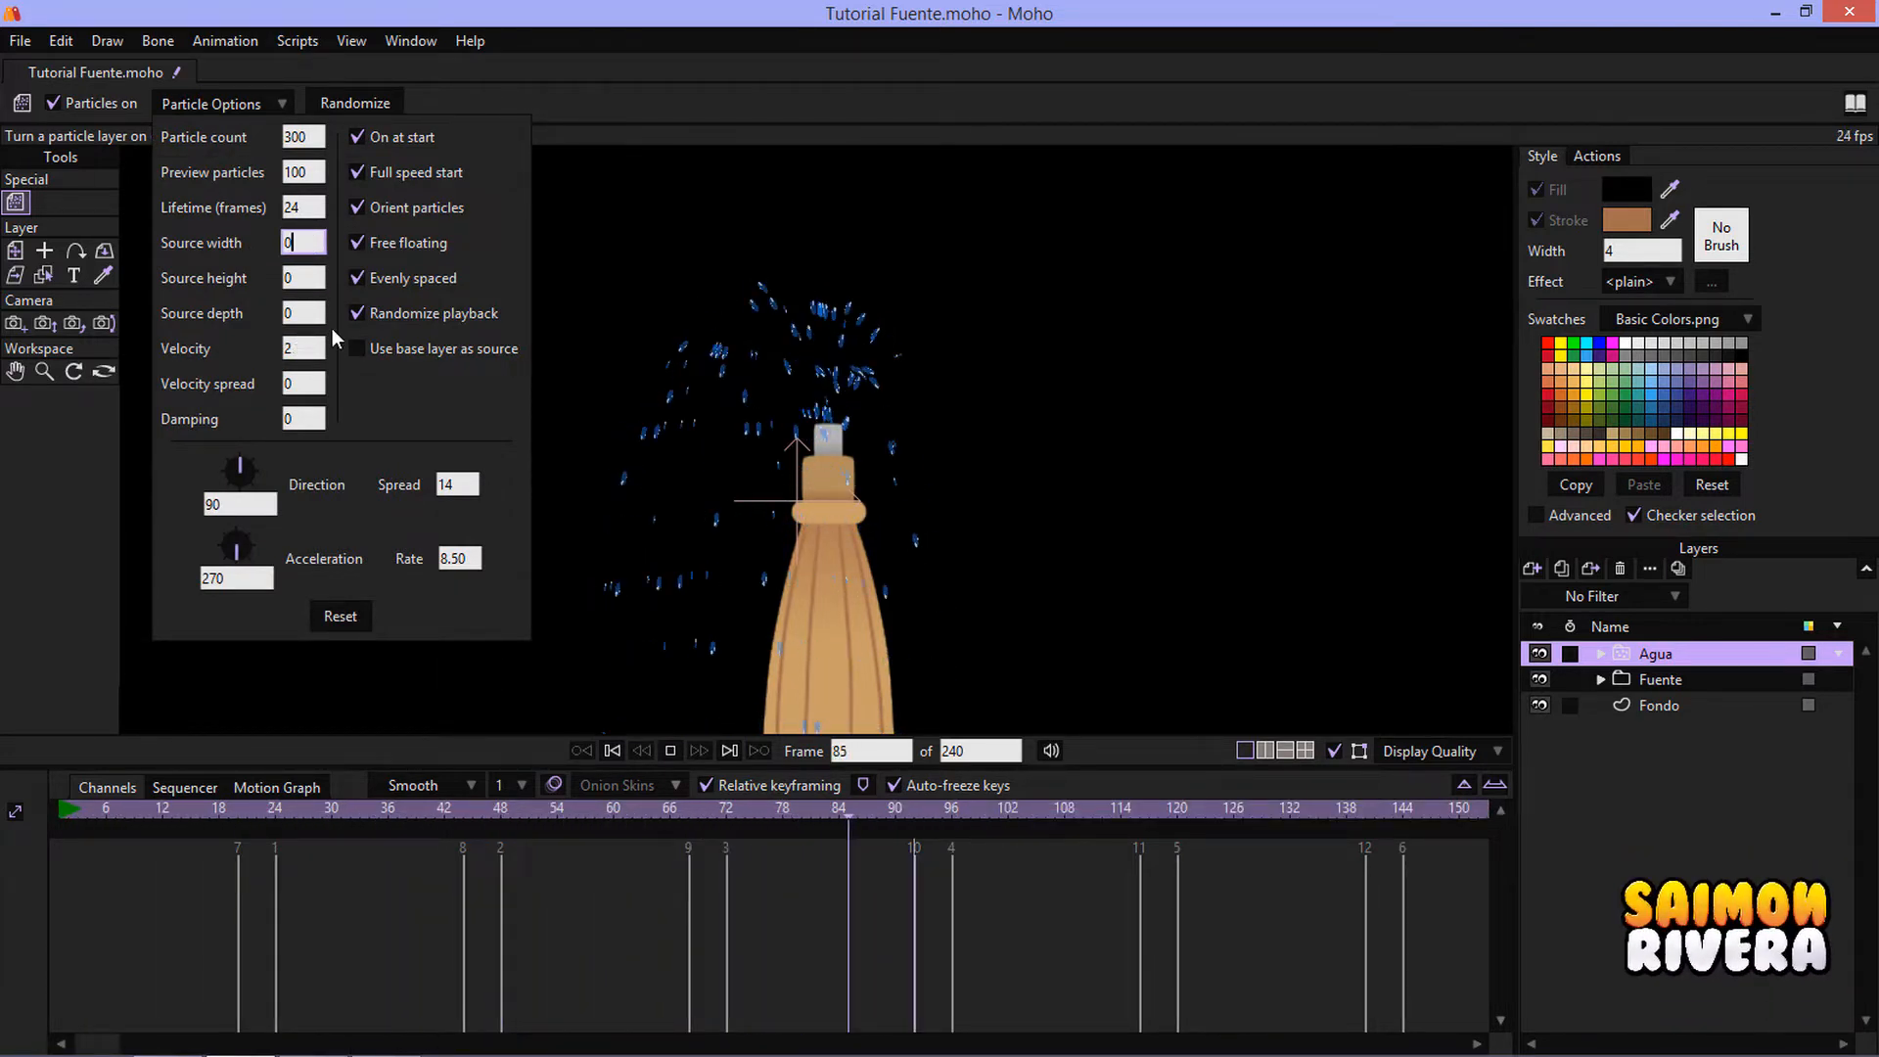
- Try higher and lower acceleration rates for the water particles, and set the rate to 5.75
double_click(460, 559)
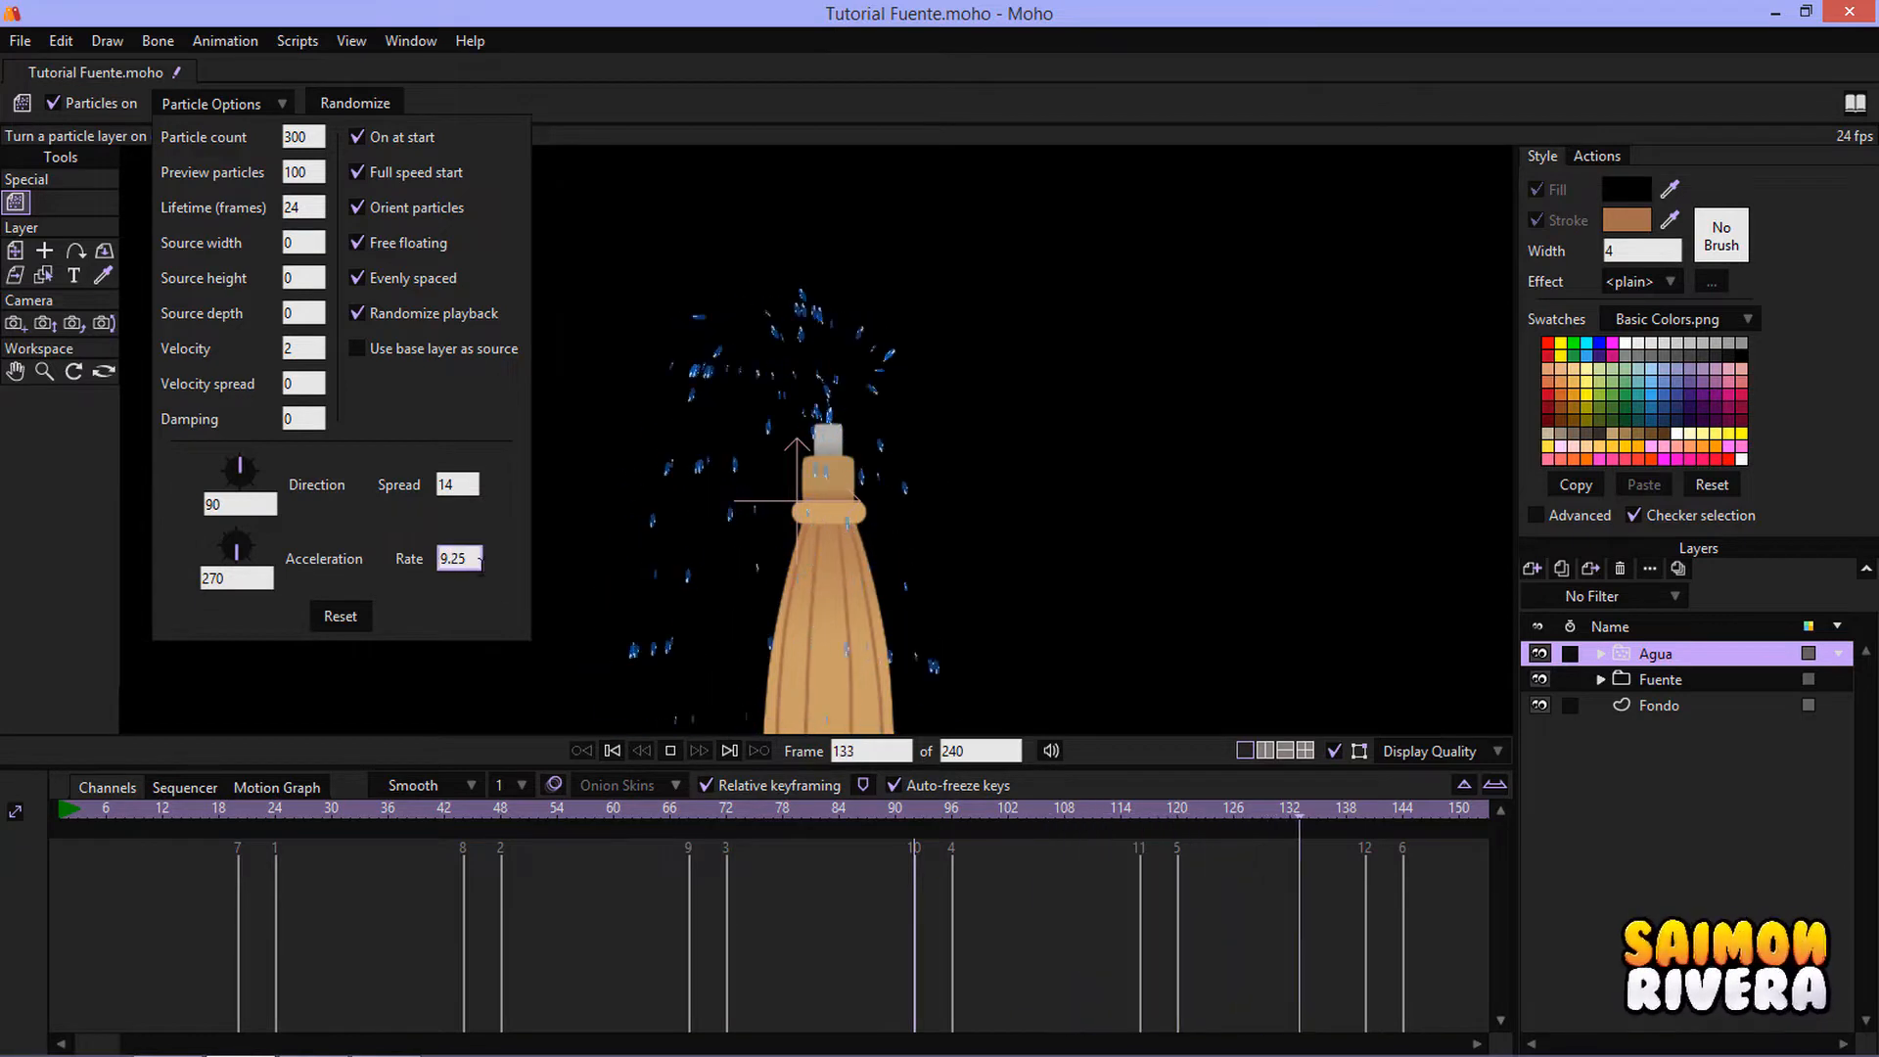
text(10)
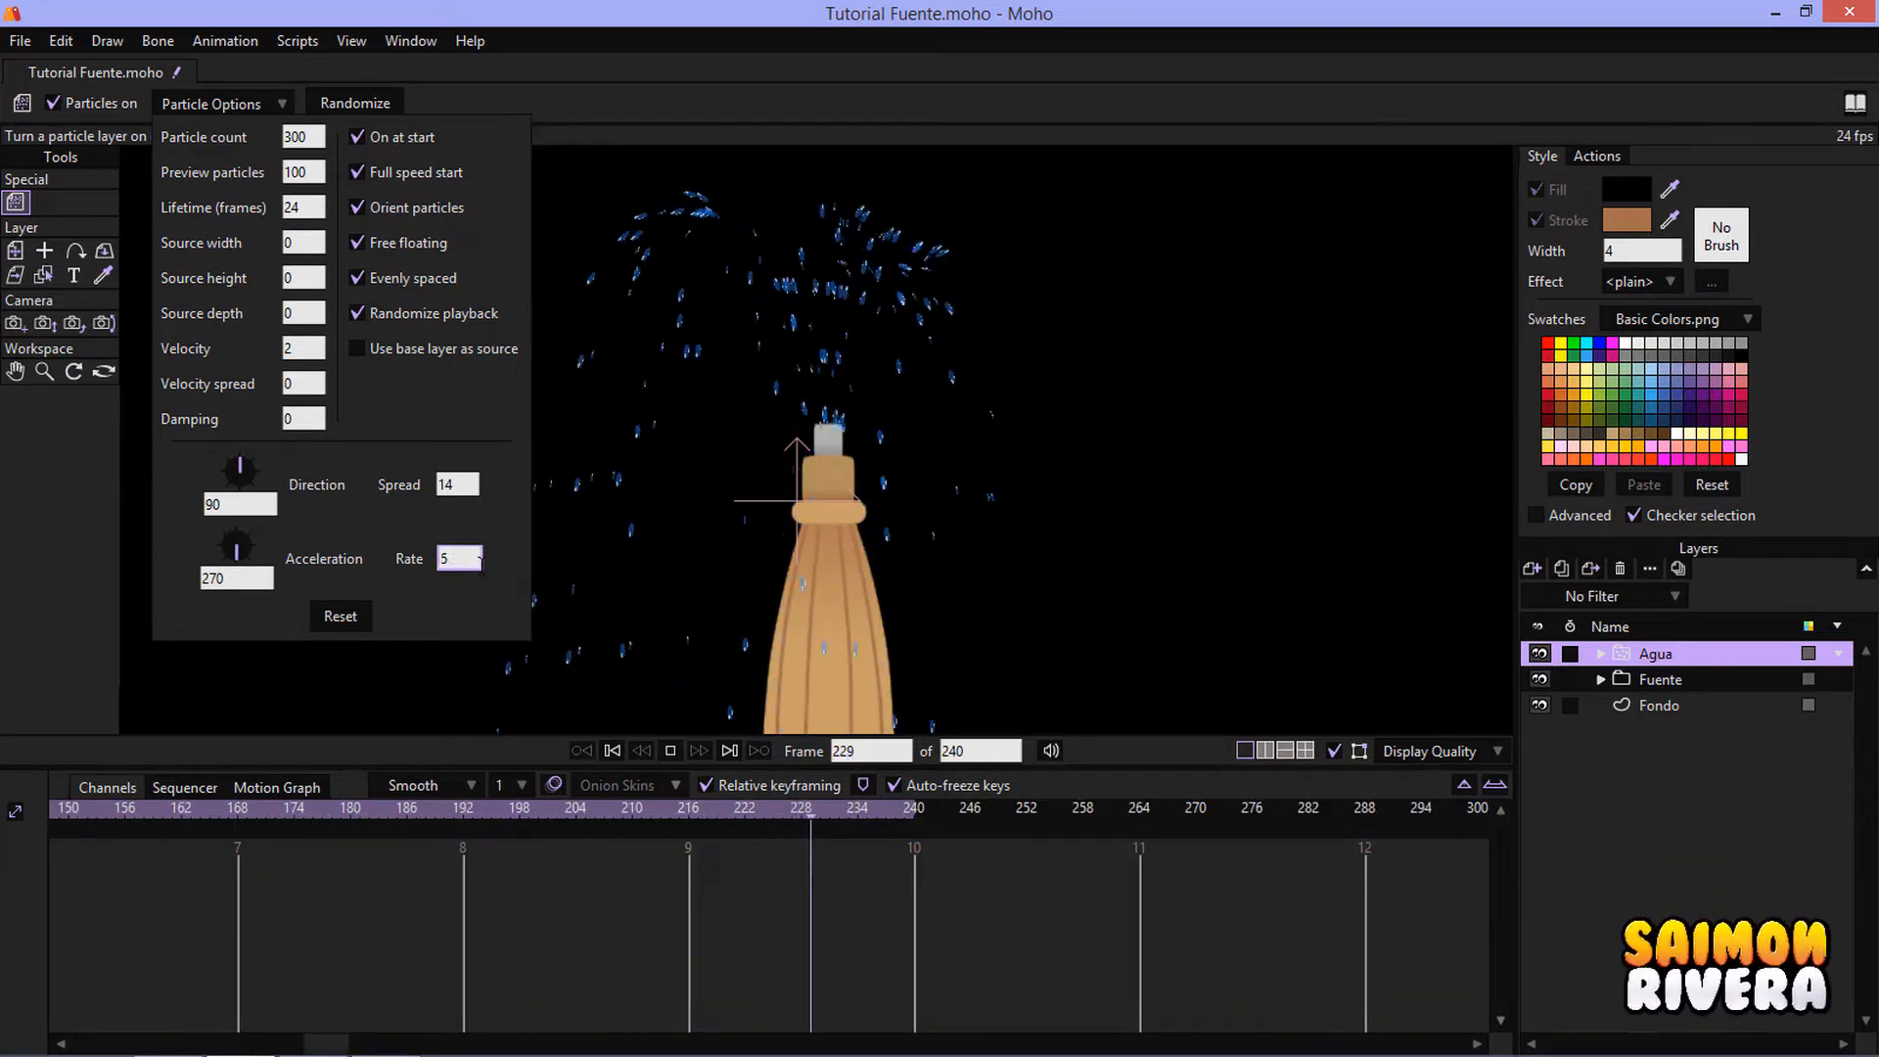
key(BackSpace)
key(BackSpace)
text(5.75)
click(1040, 478)
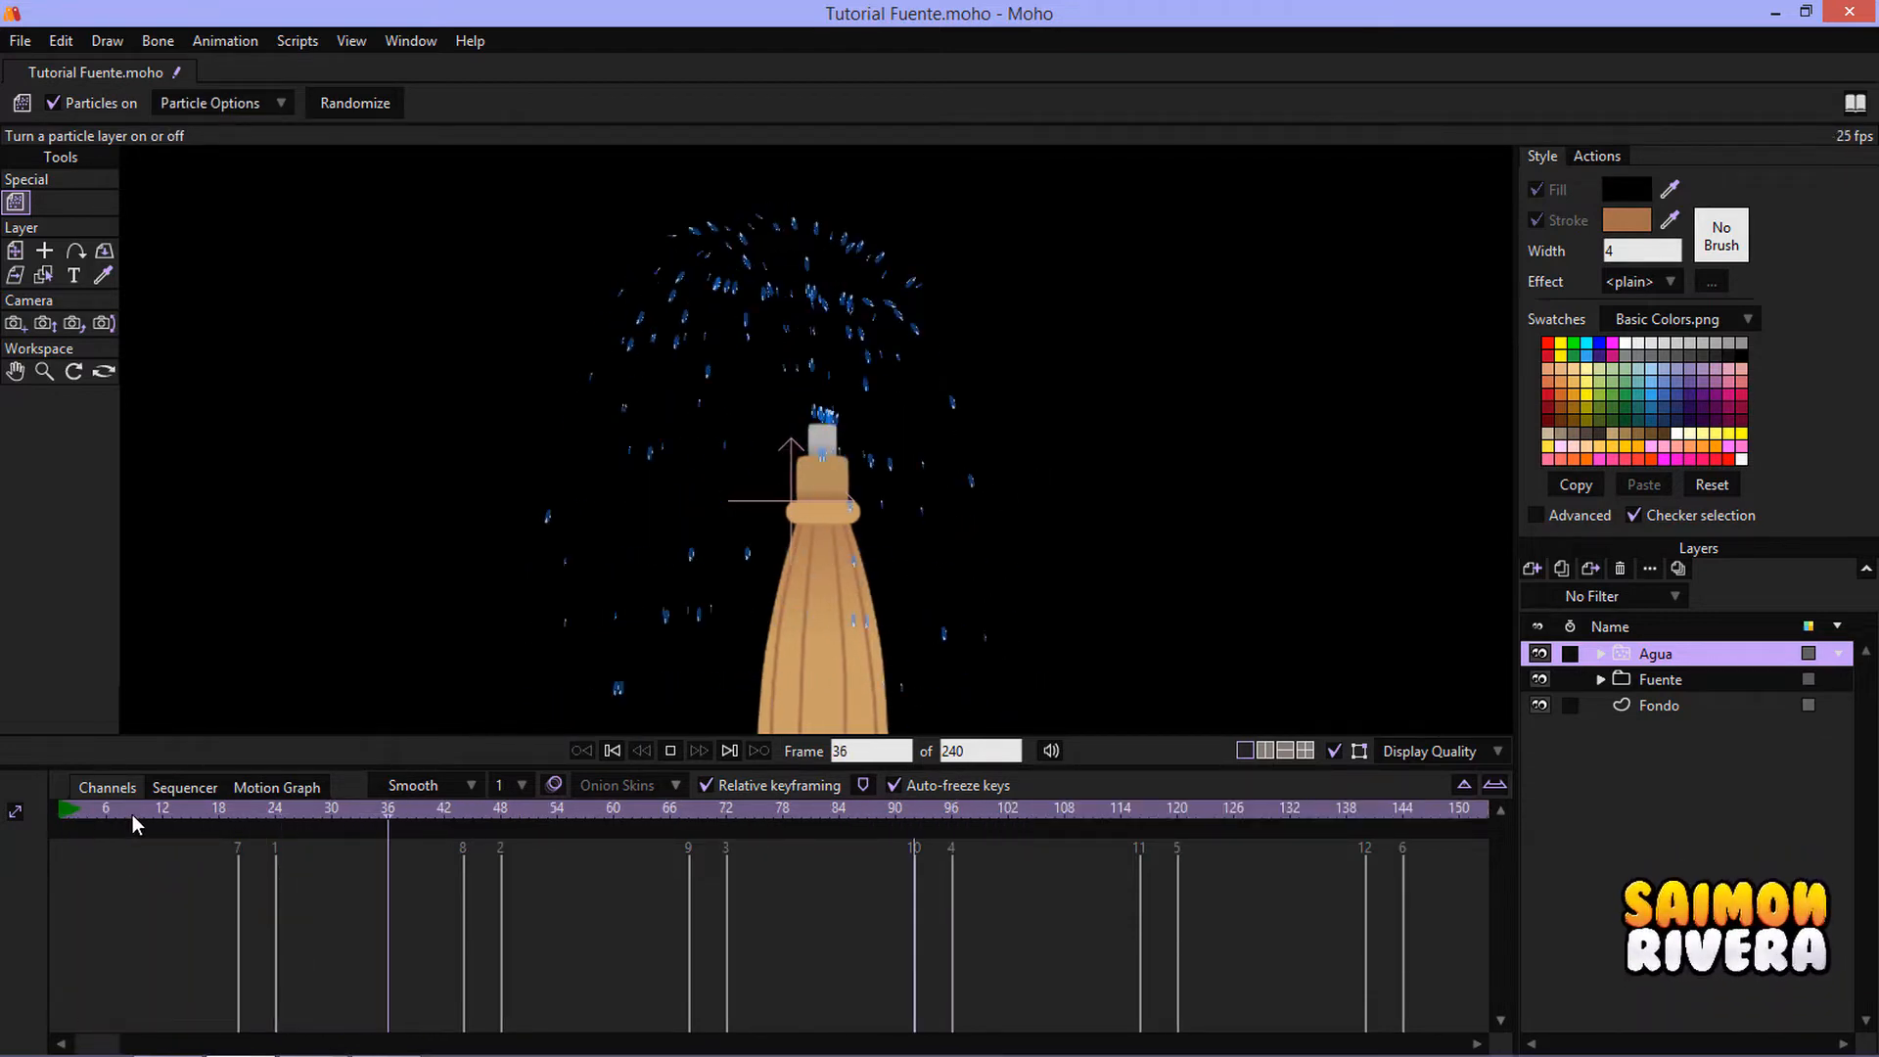
- Return to frame 0 and set the position of the P 1 droplet's points to X 0, Y 0
drag(117, 812, 3, 810)
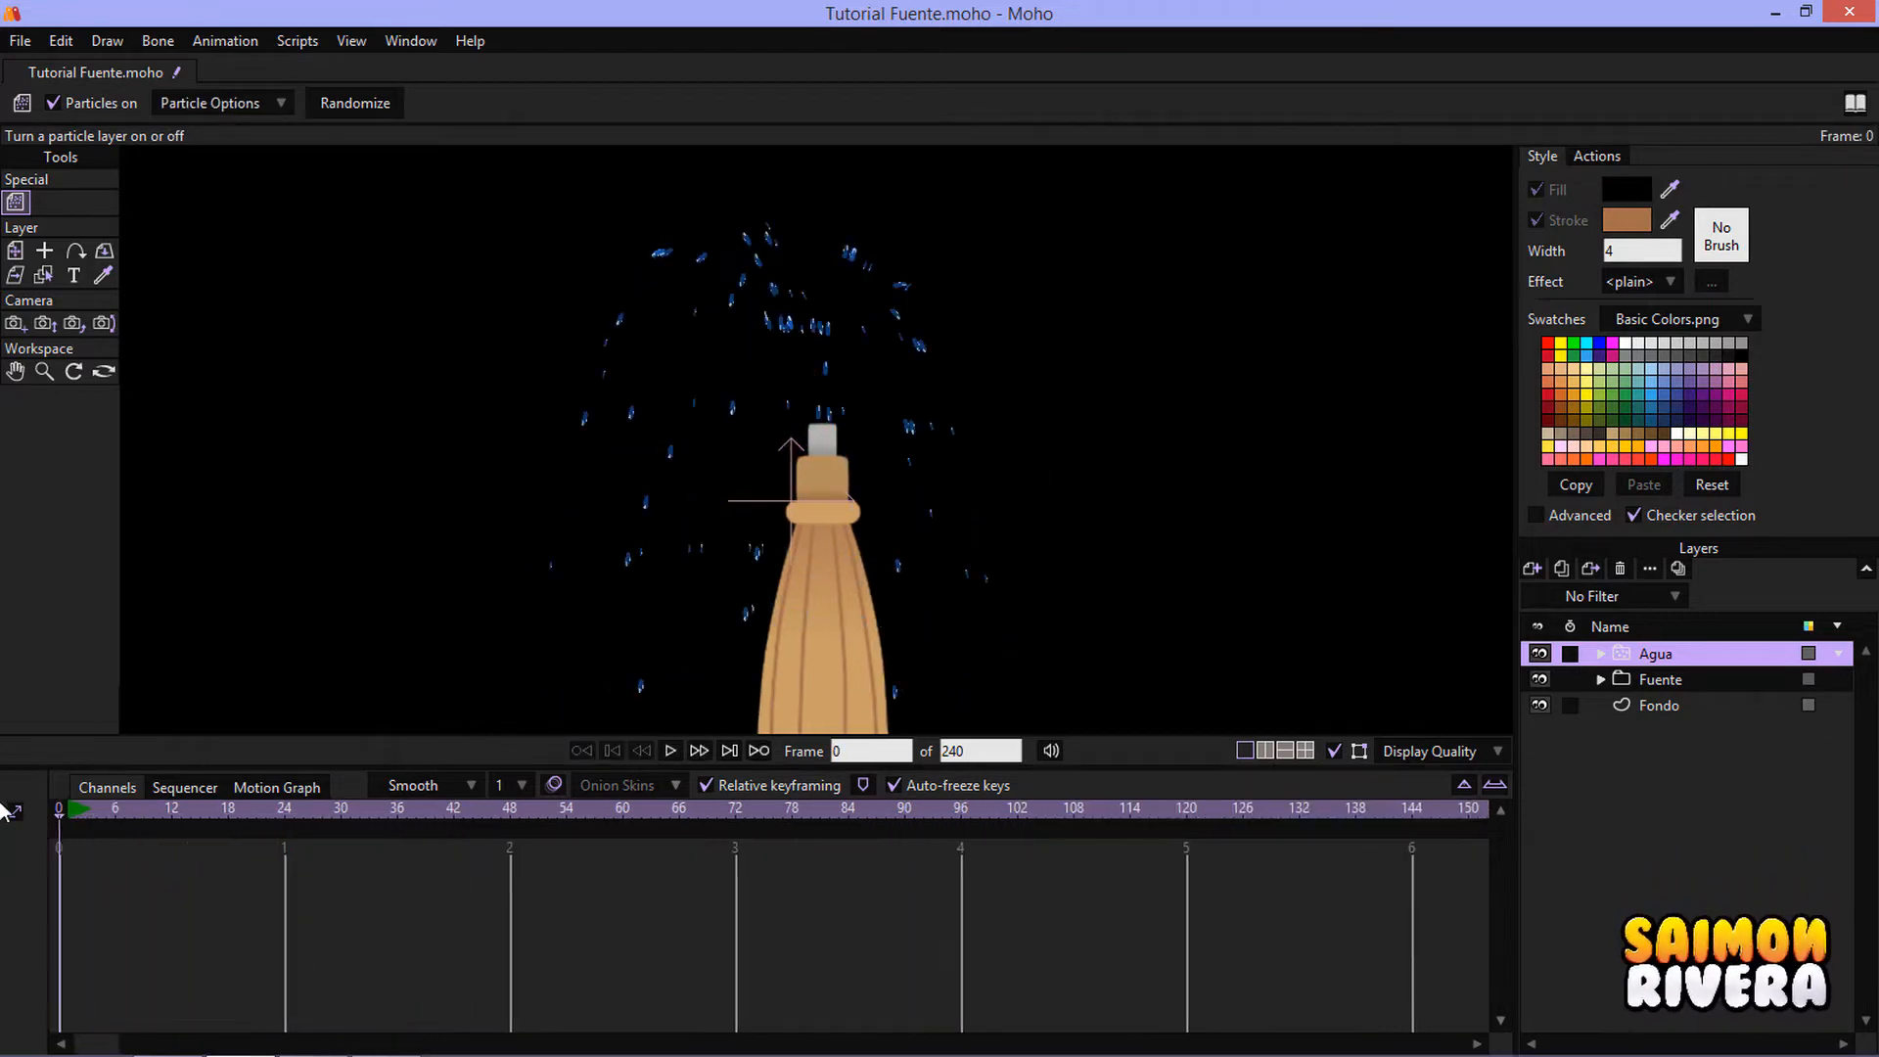
click(1601, 653)
click(1687, 705)
scroll(954, 476, up, 3)
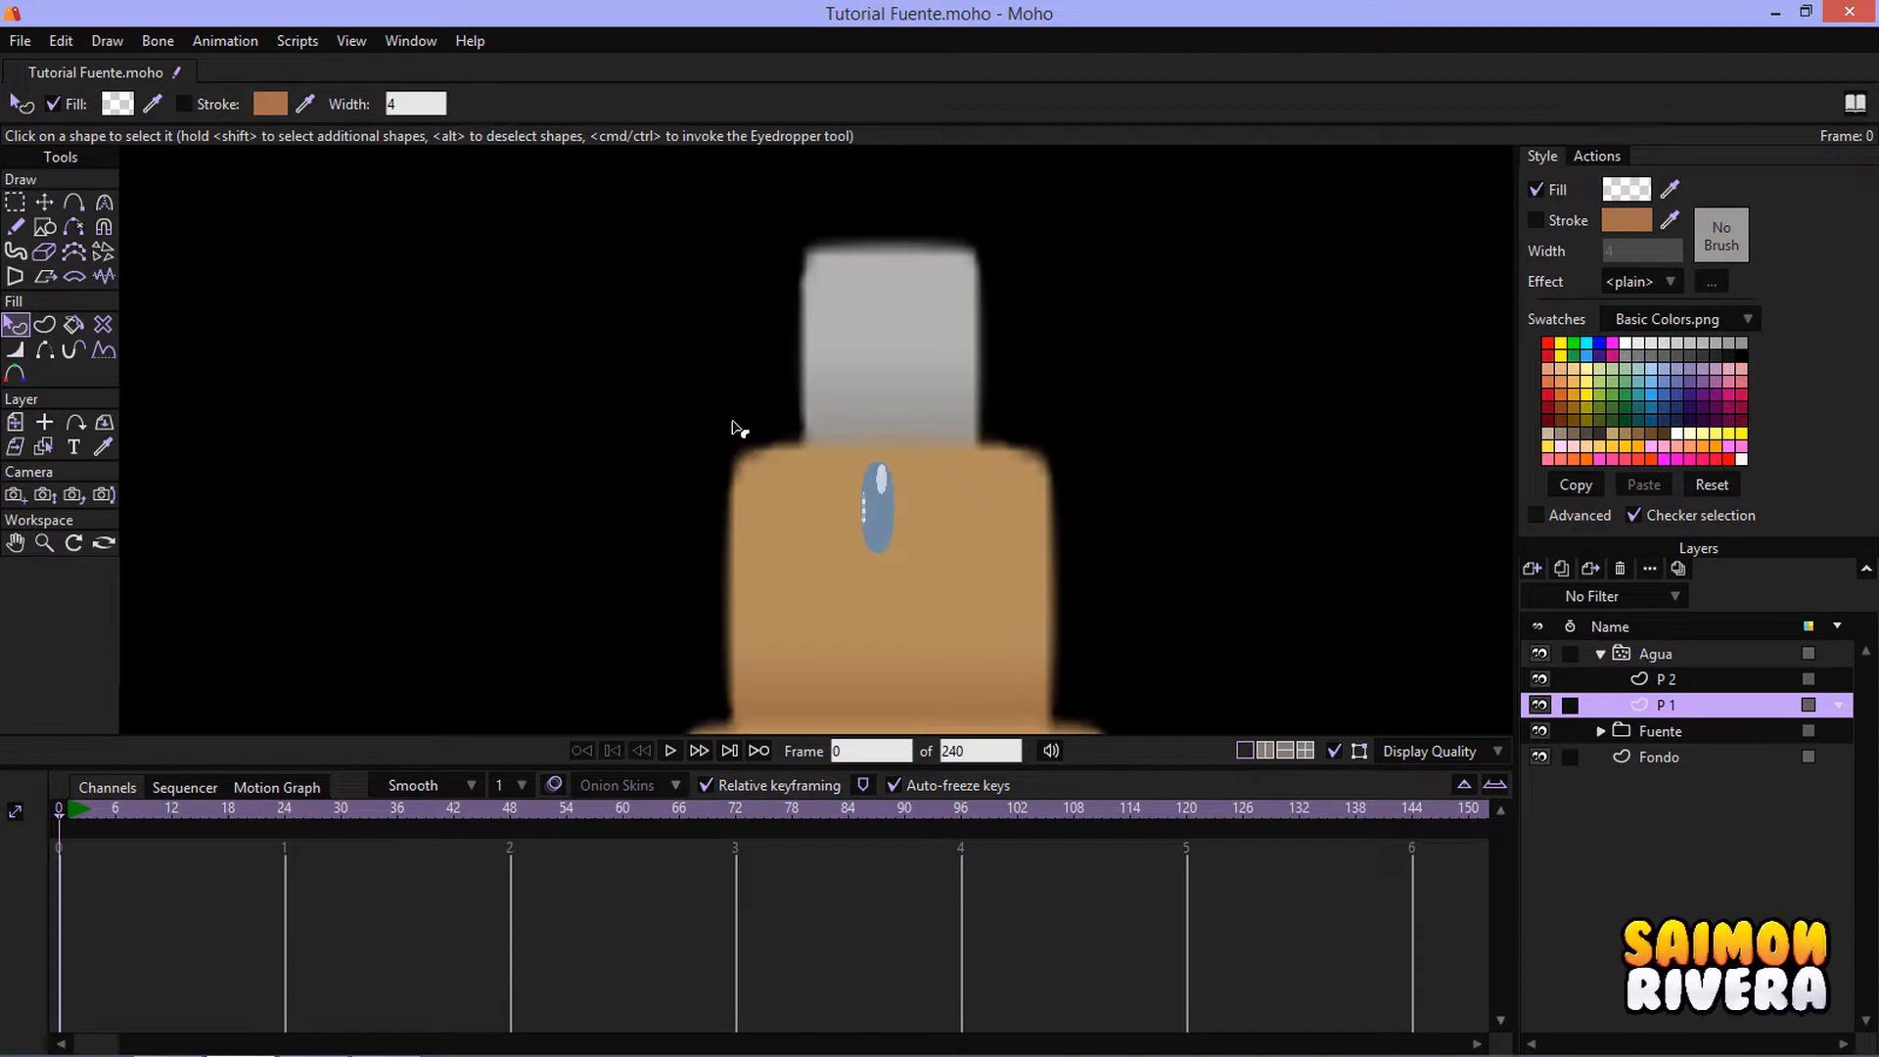
key(g)
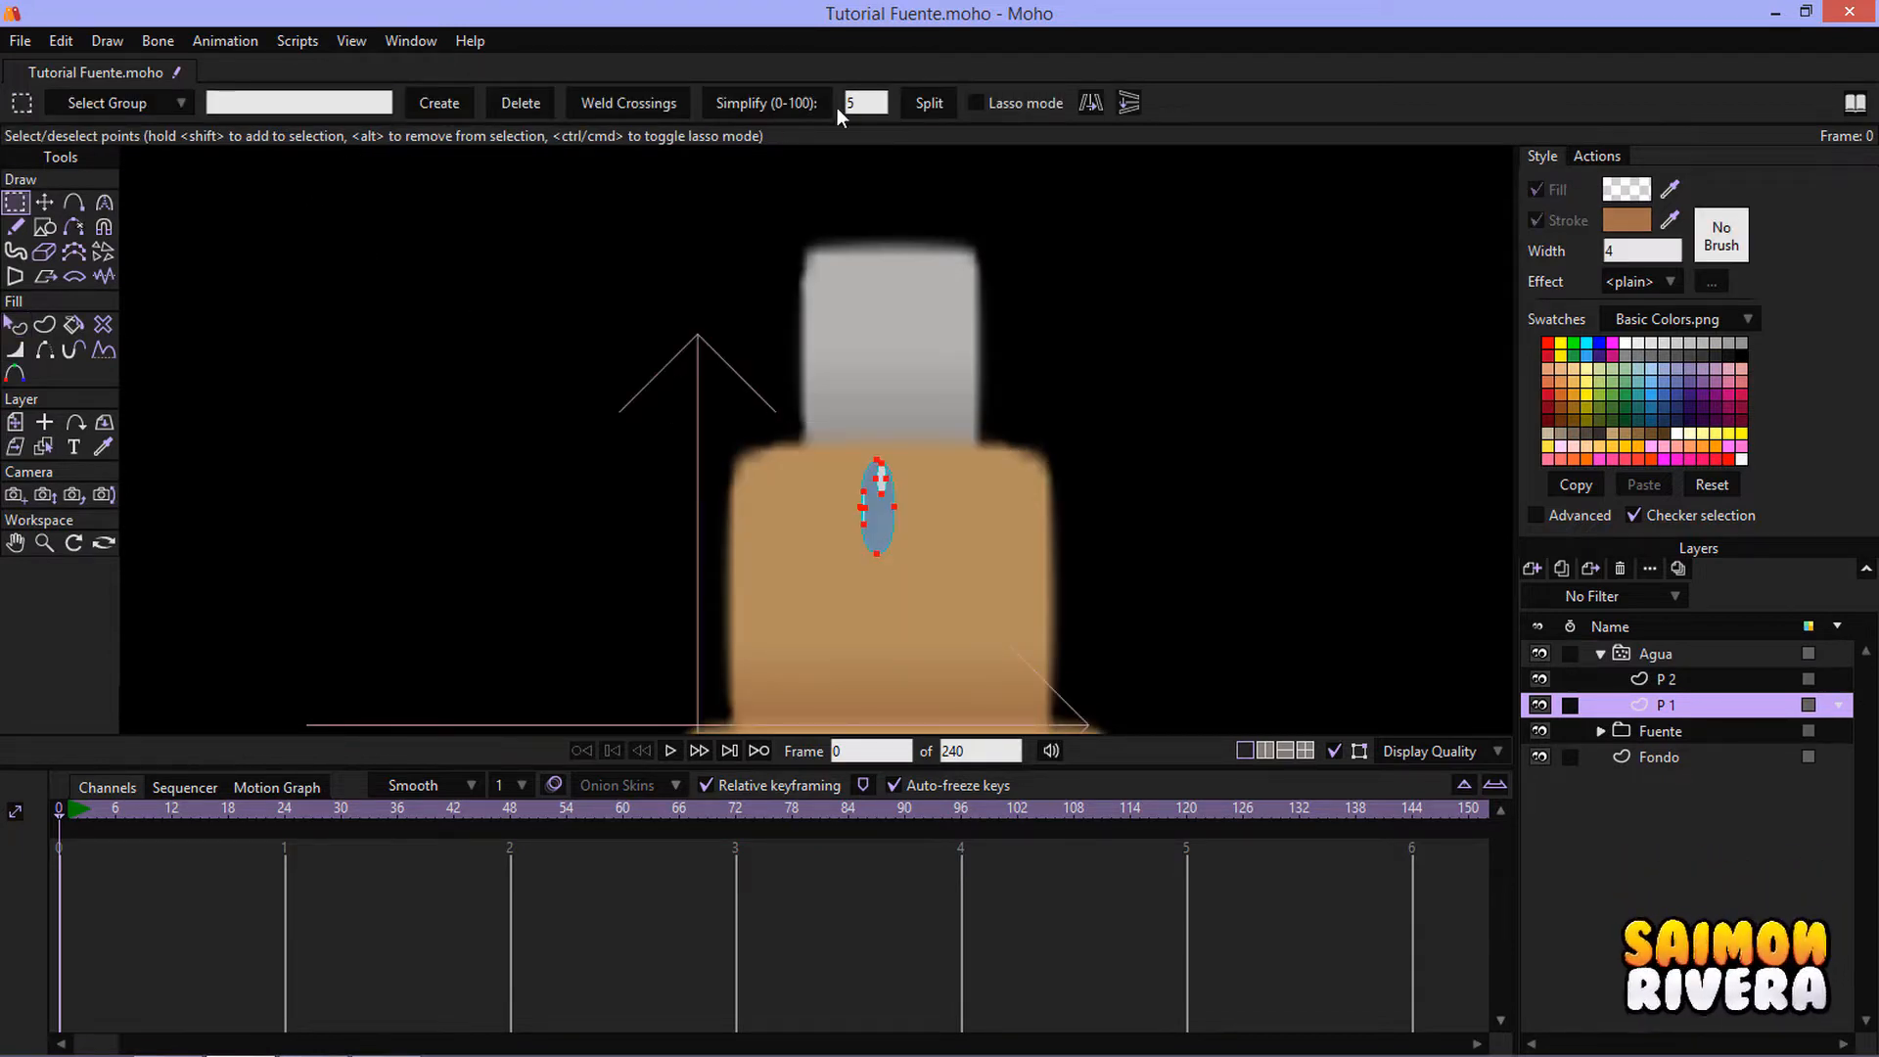
click(45, 204)
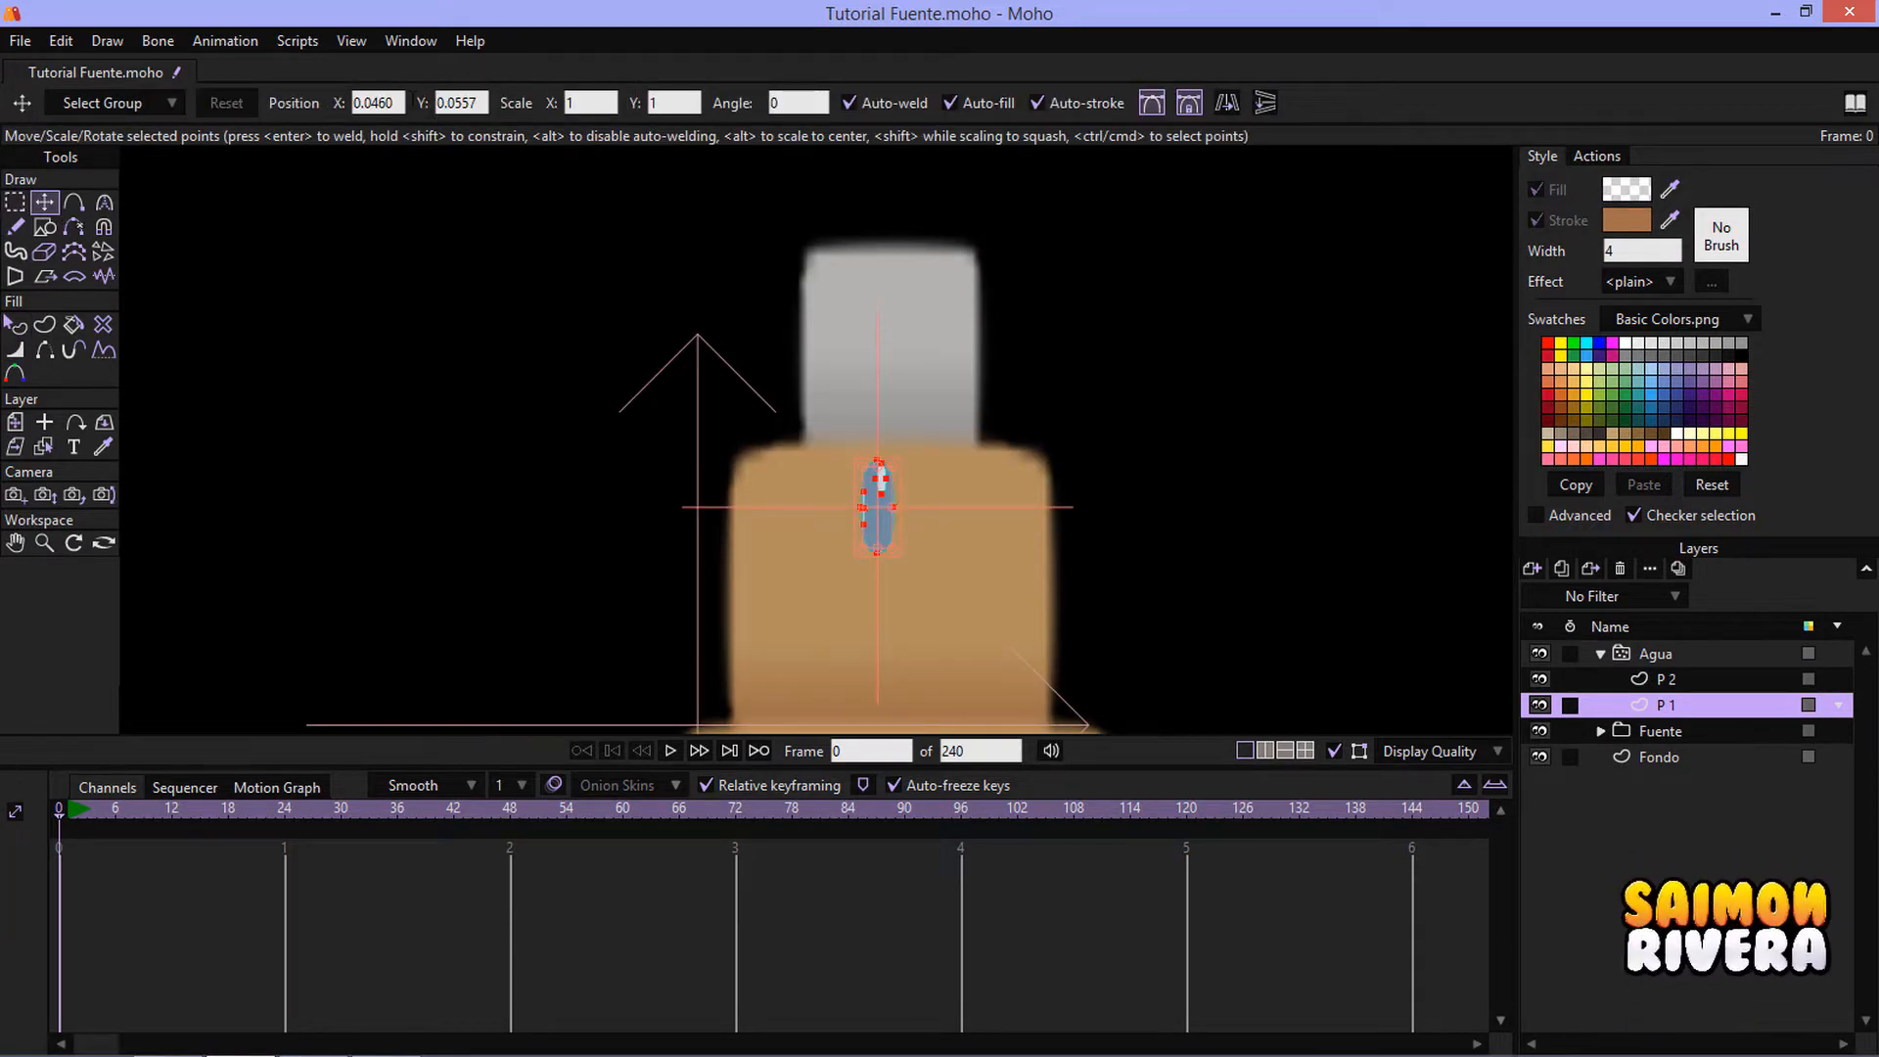
double_click(377, 103)
text(0)
key(Tab)
text(0)
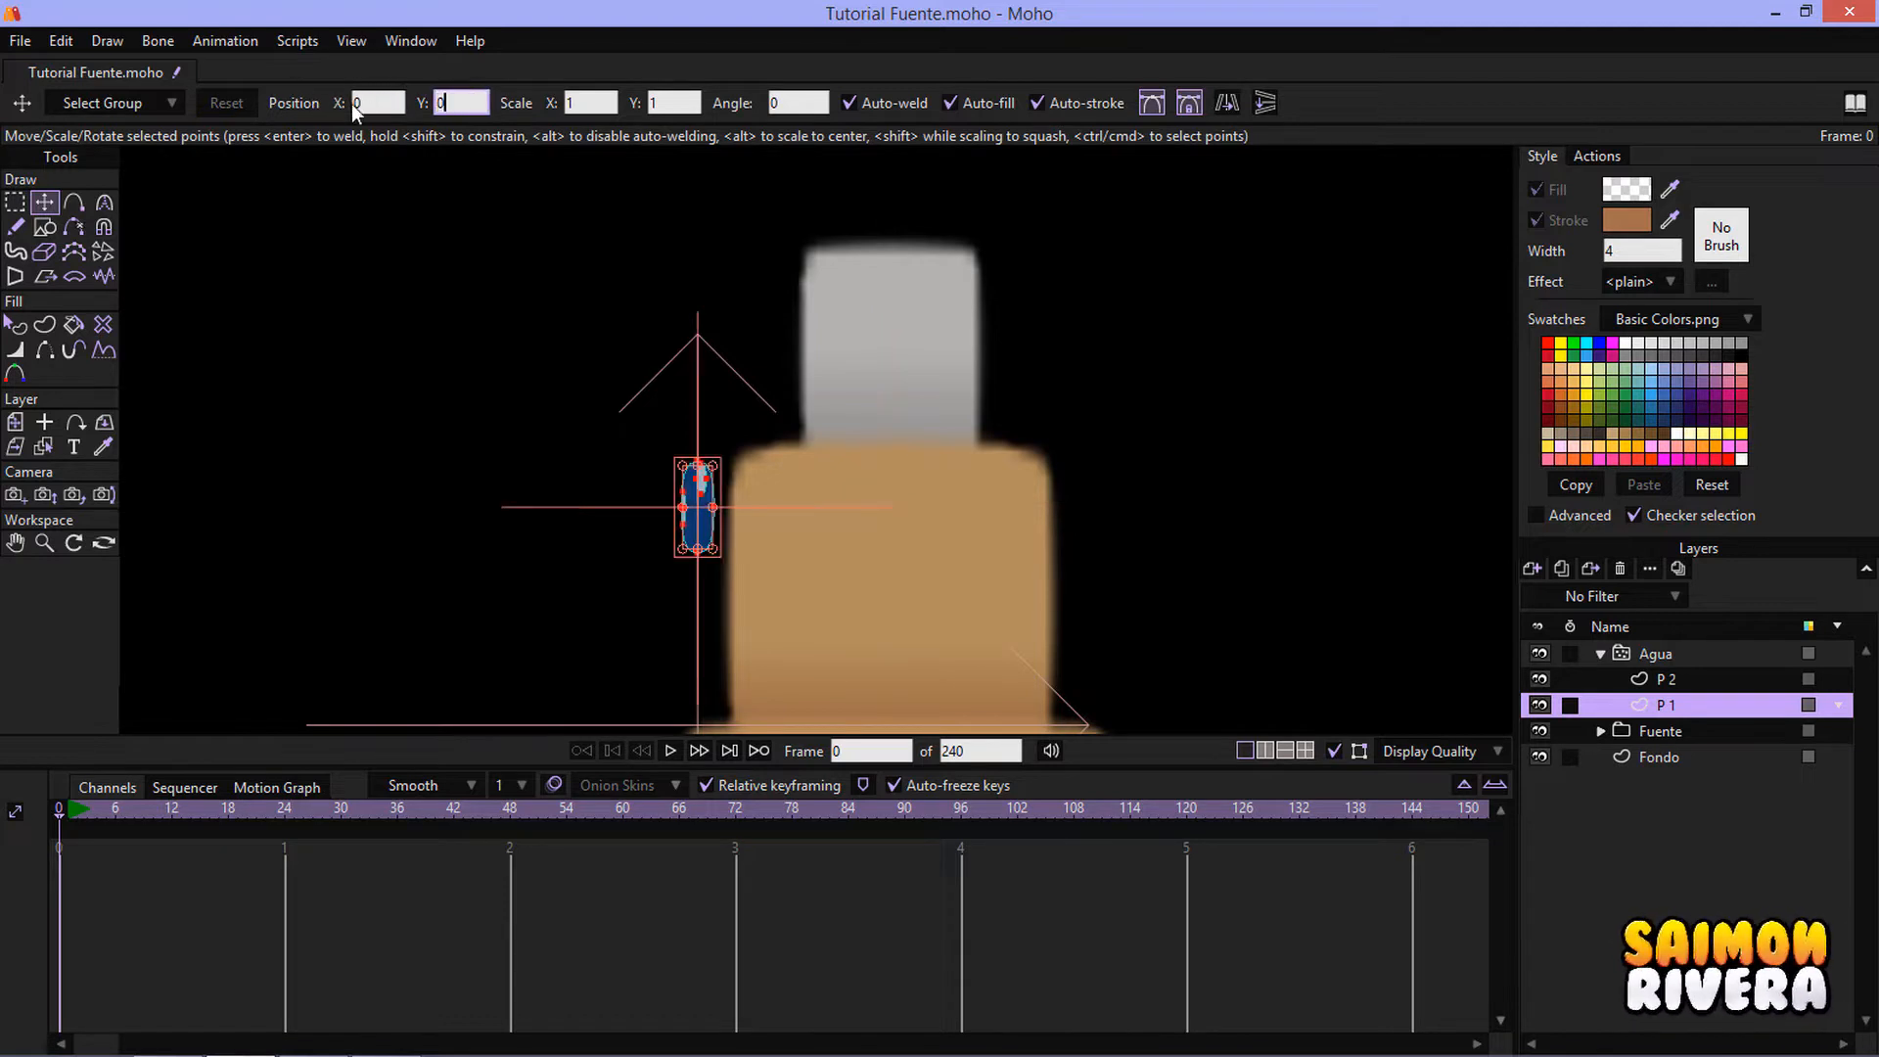
key(Tab)
- Set the position of the P 2 droplet's points to X 0, Y 0
click(1646, 680)
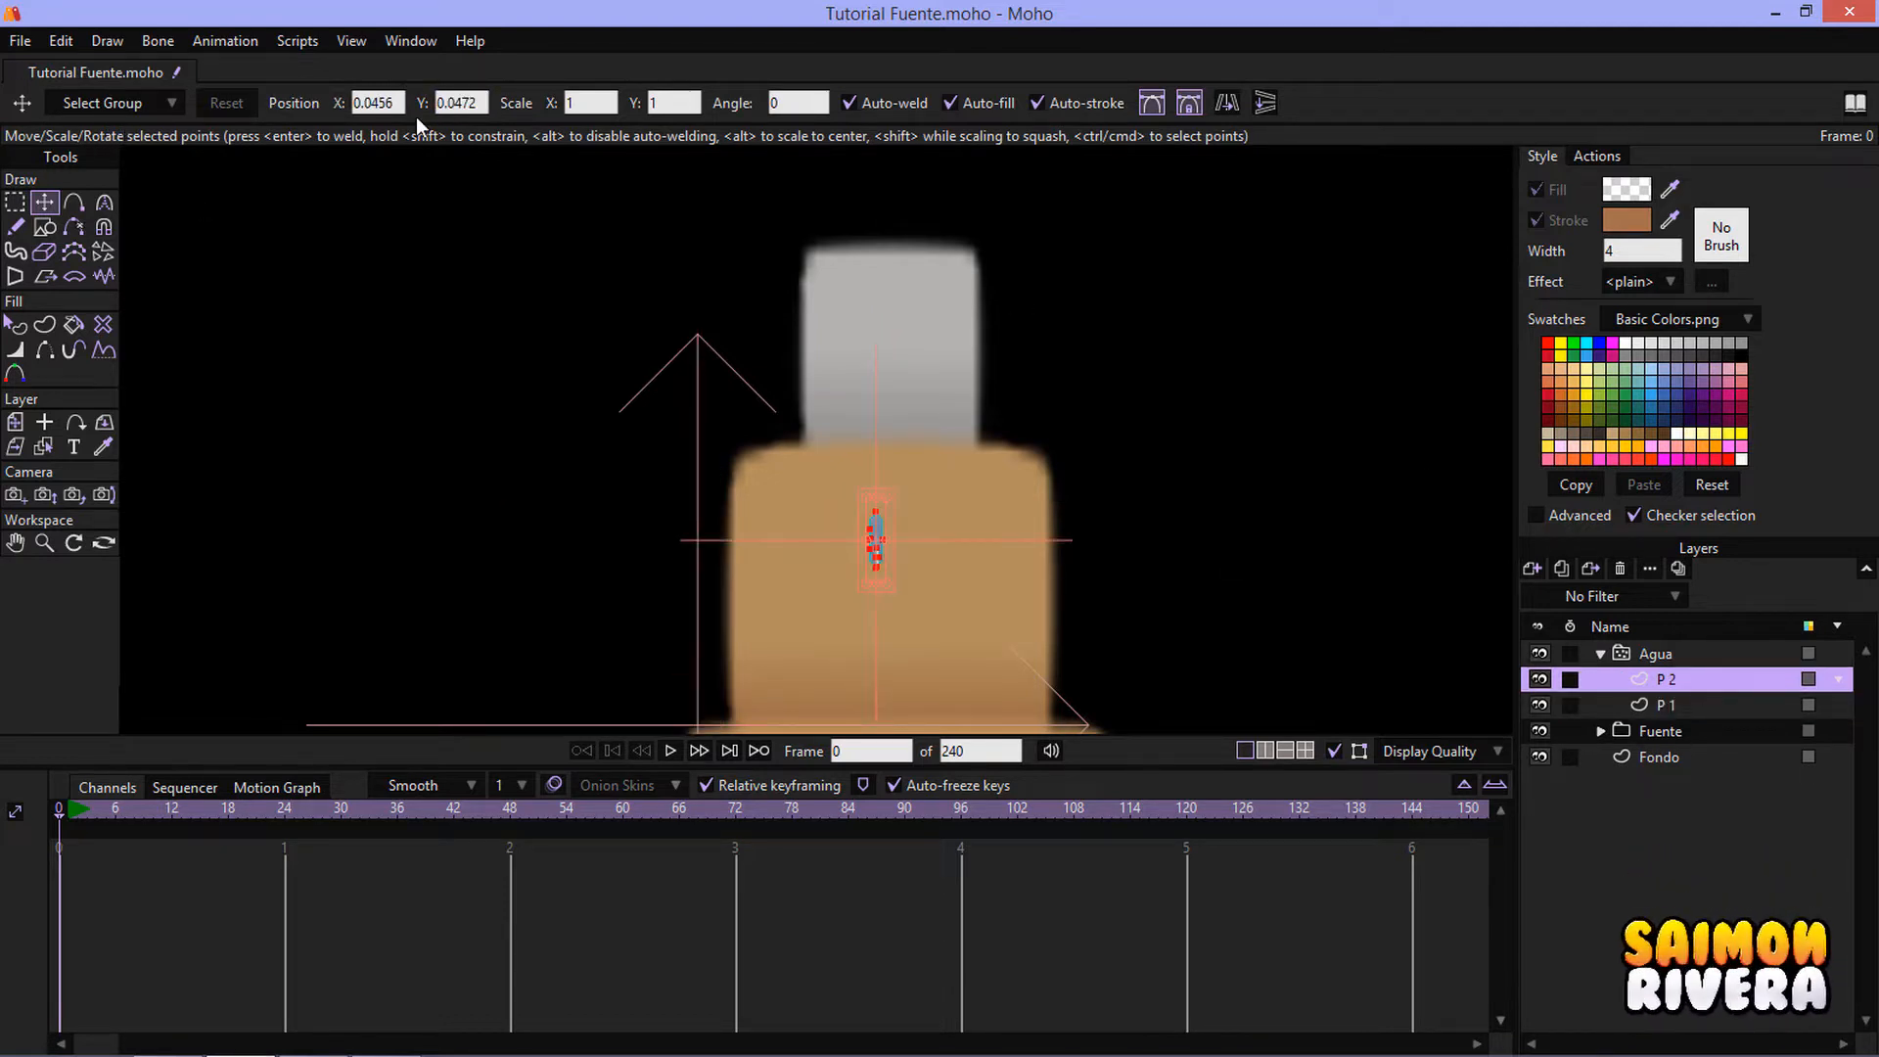
double_click(377, 103)
text(0)
key(Tab)
text(0)
key(Tab)
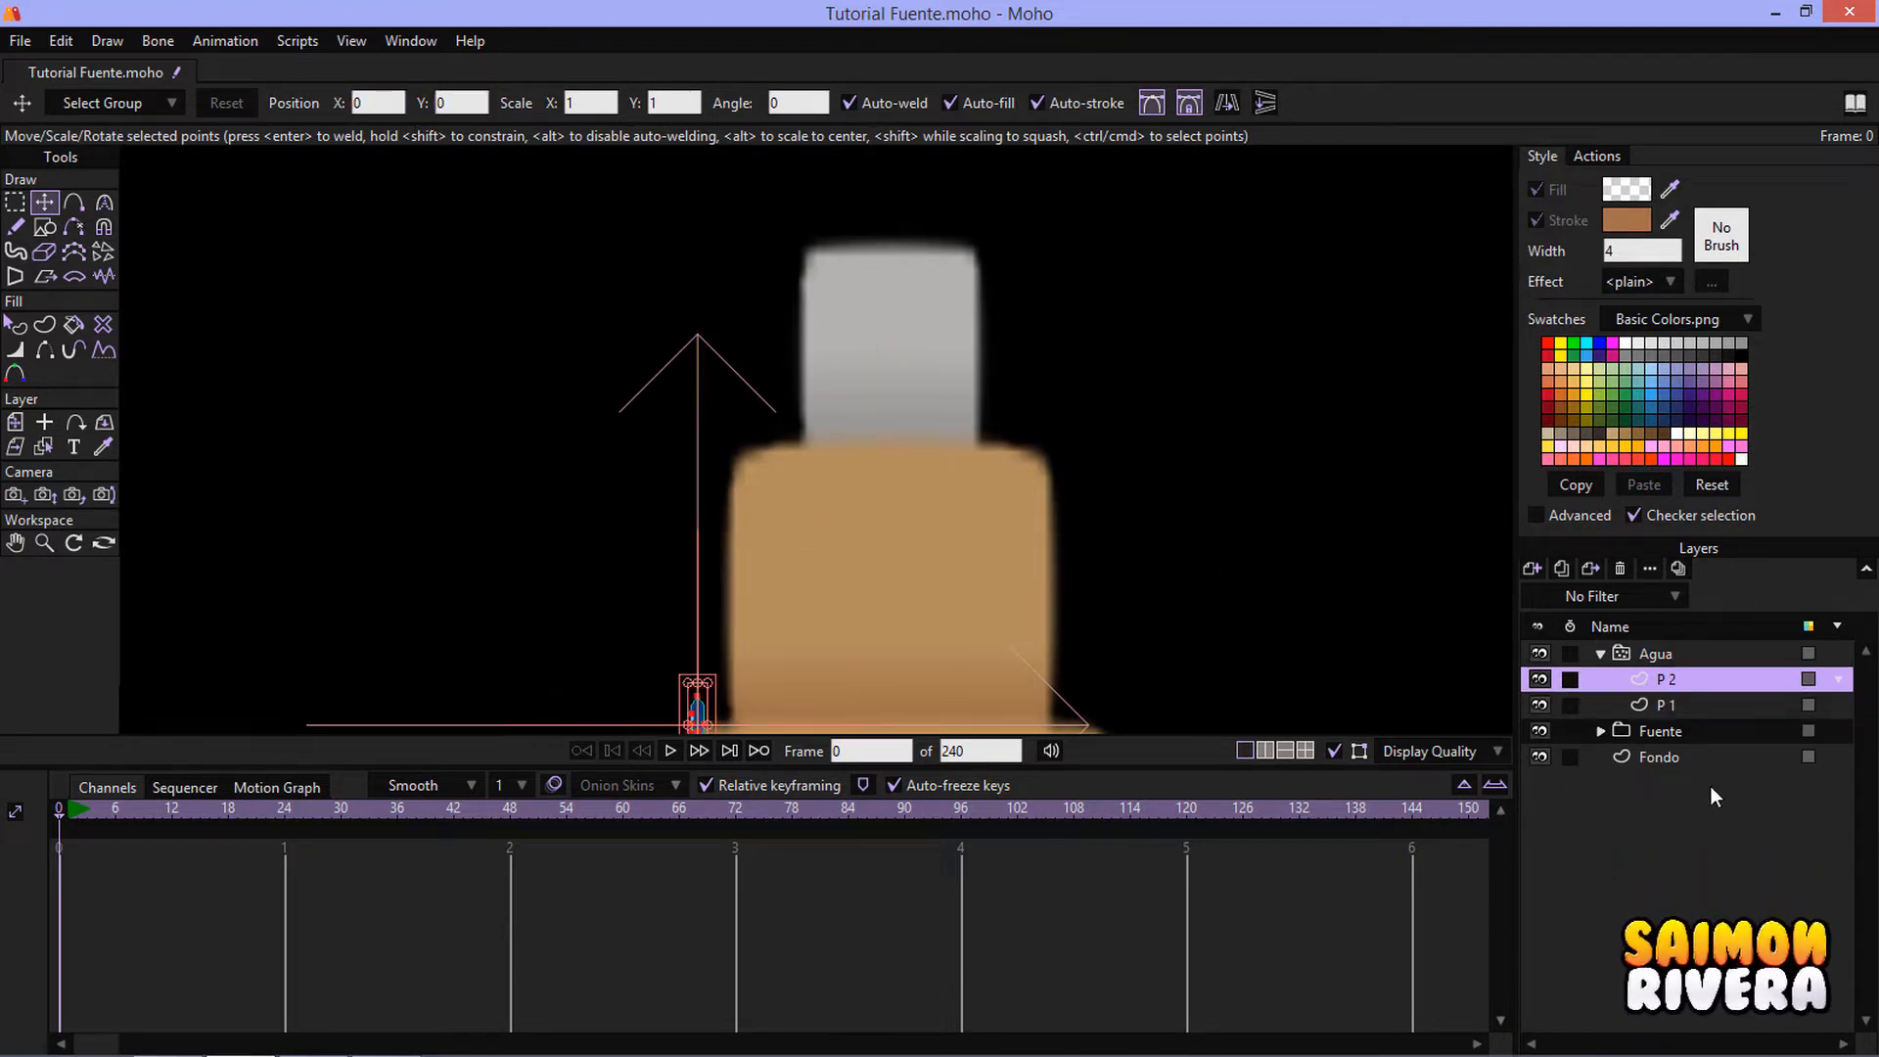
- Collapse the Agua layer, play the animation to check where the water comes out, and return to frame 0
click(1597, 652)
click(671, 750)
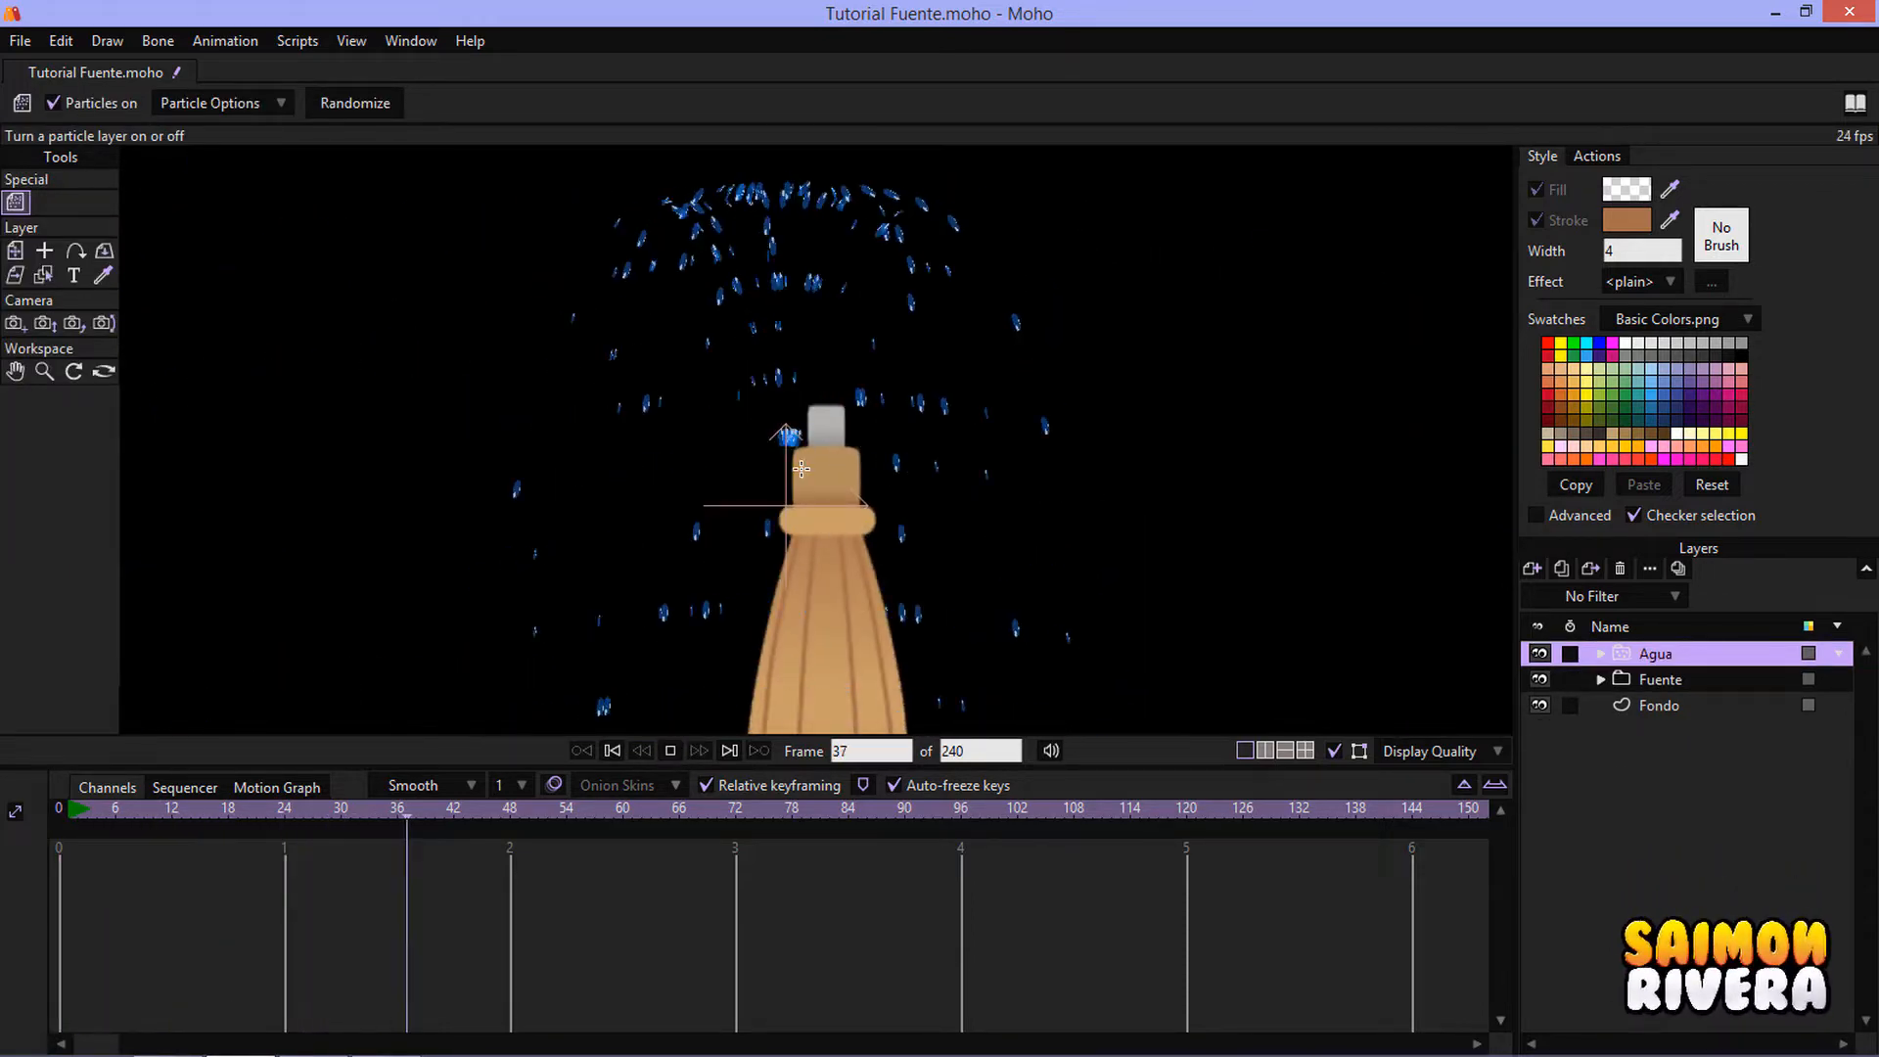
click(671, 751)
click(612, 750)
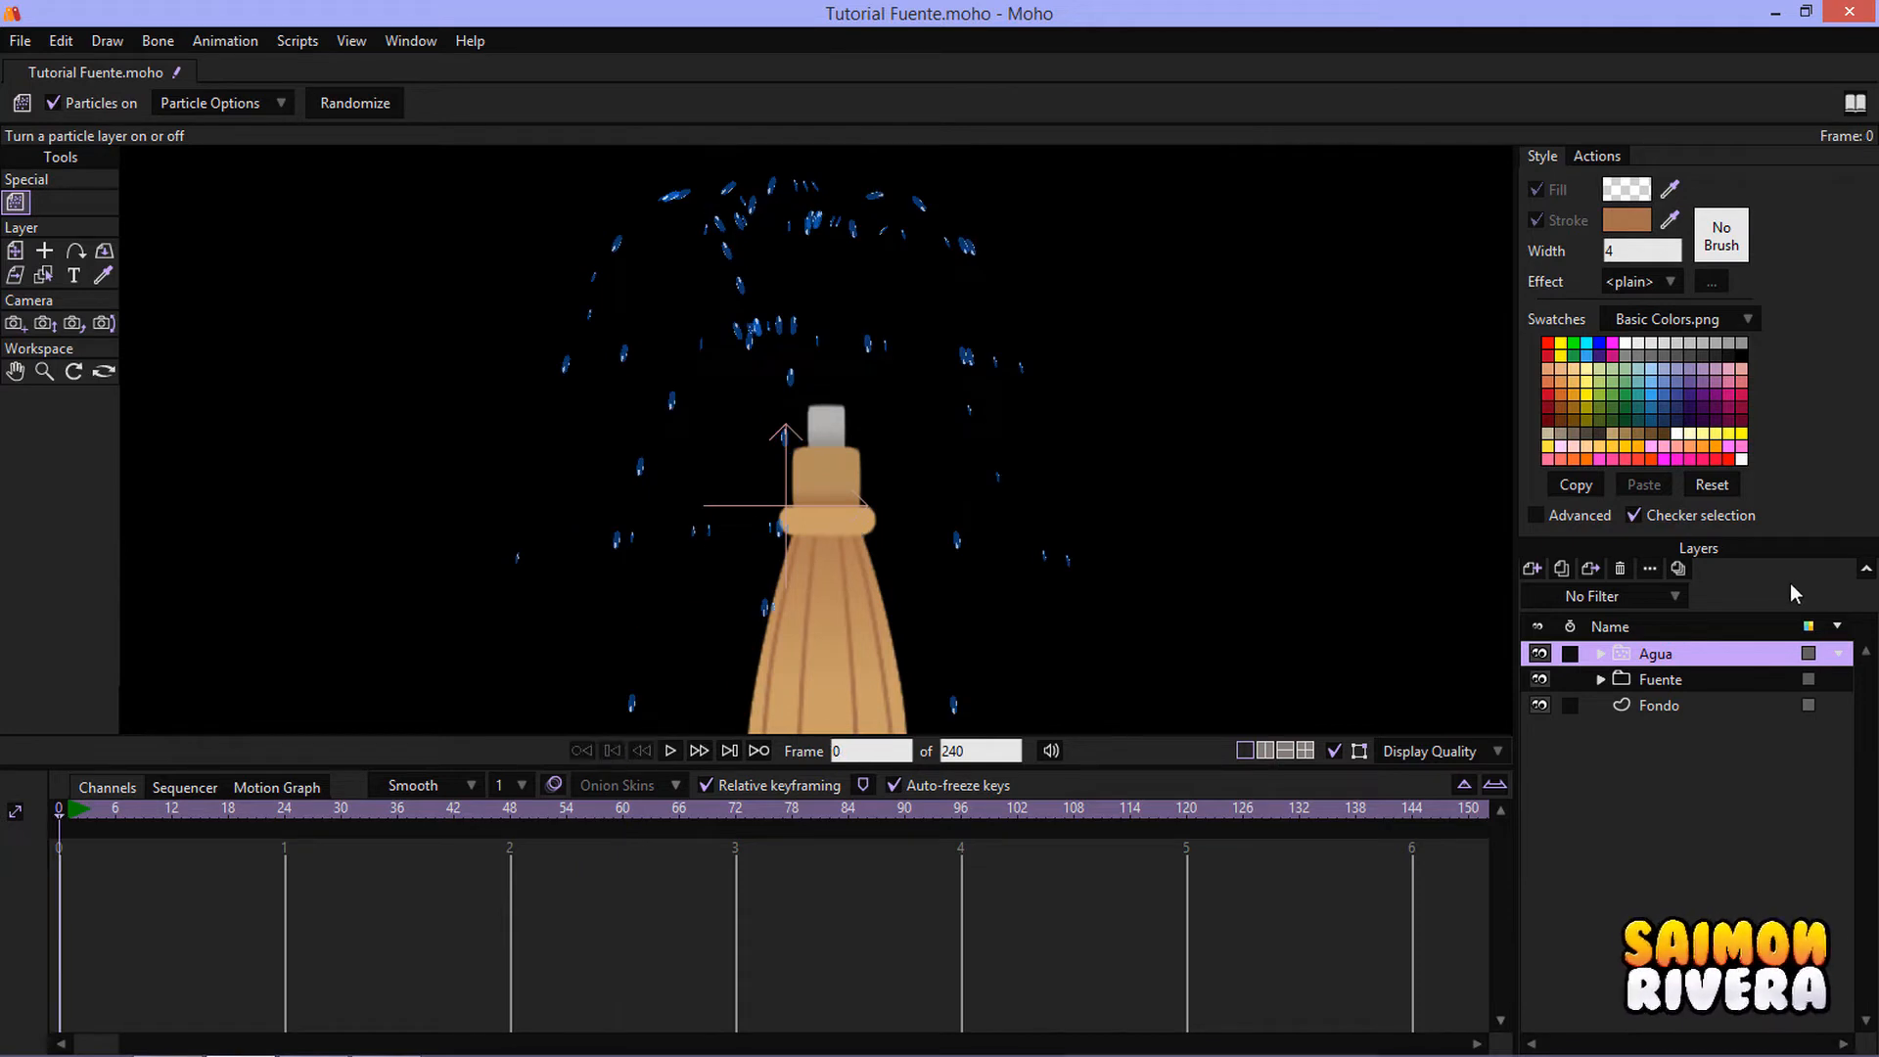
- Move the Agua layer onto the fountain's center axis, at about X 0.0427, Y -0.1021
click(15, 251)
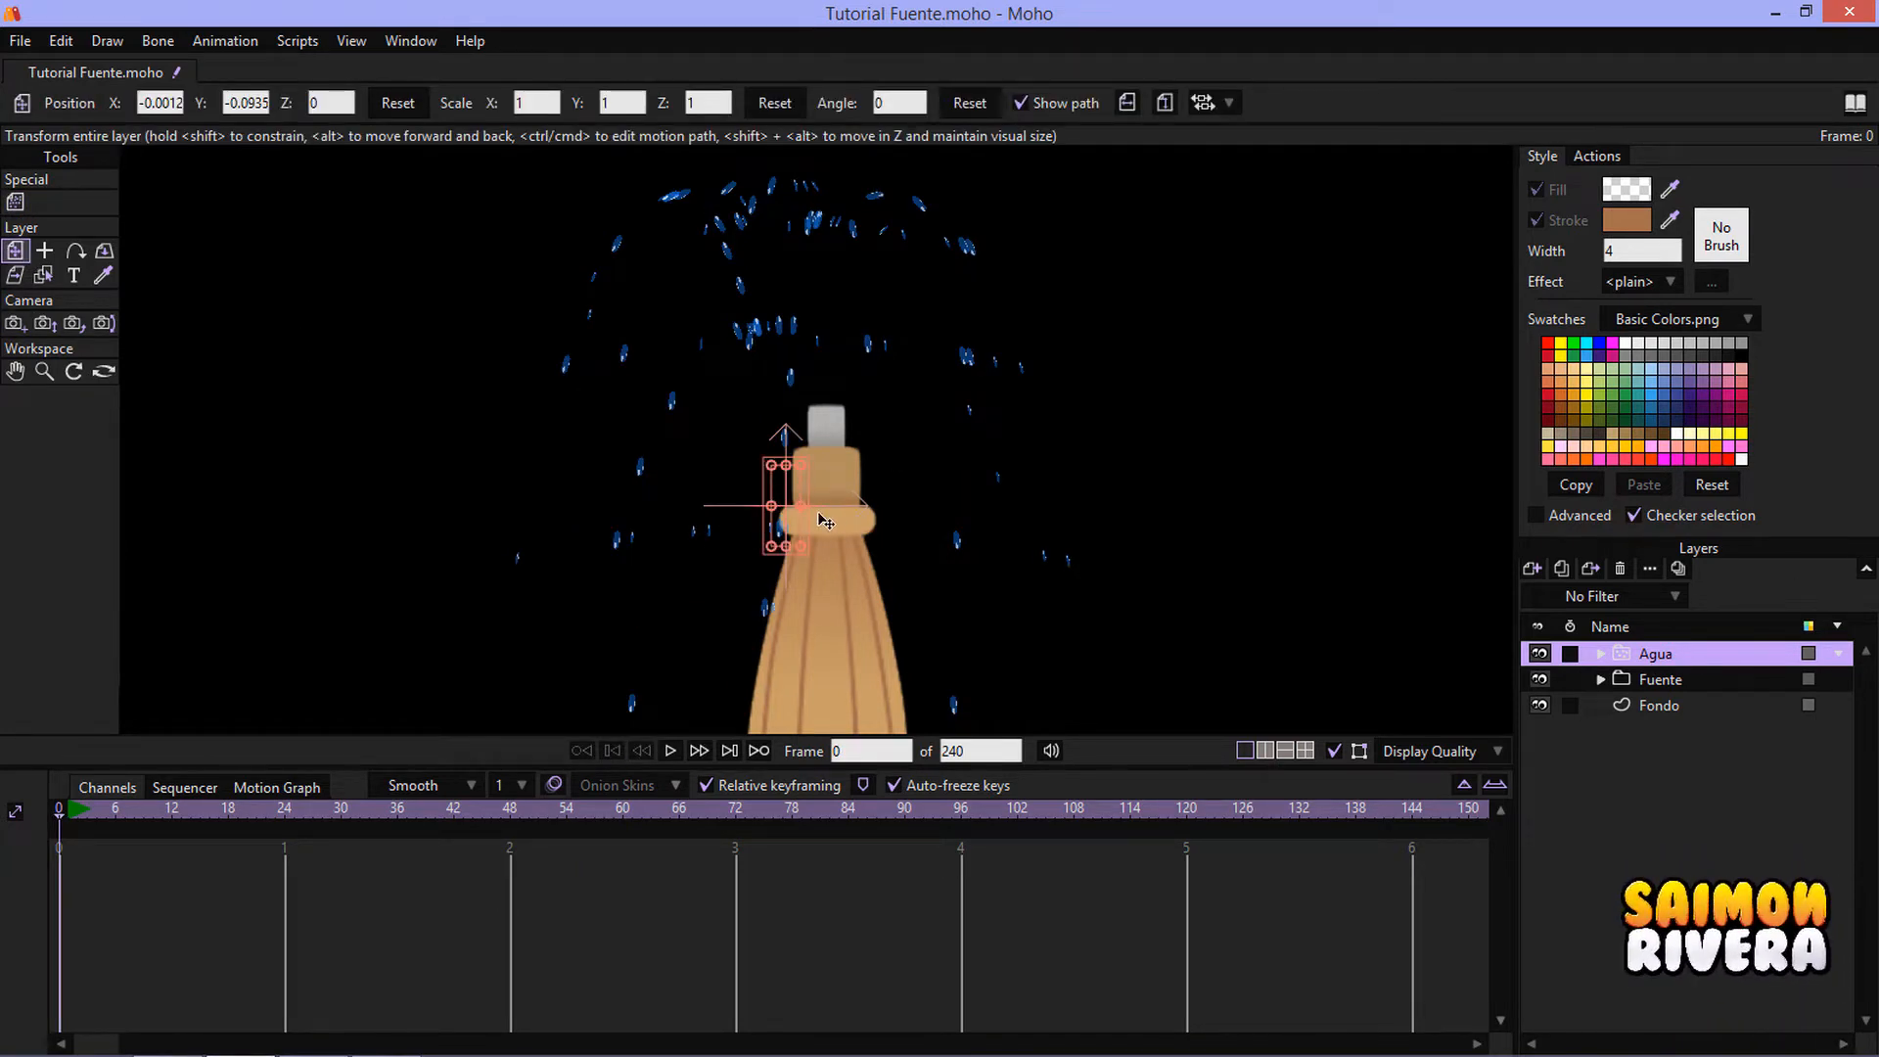
scroll(795, 499, up, 3)
drag(792, 490, 839, 571)
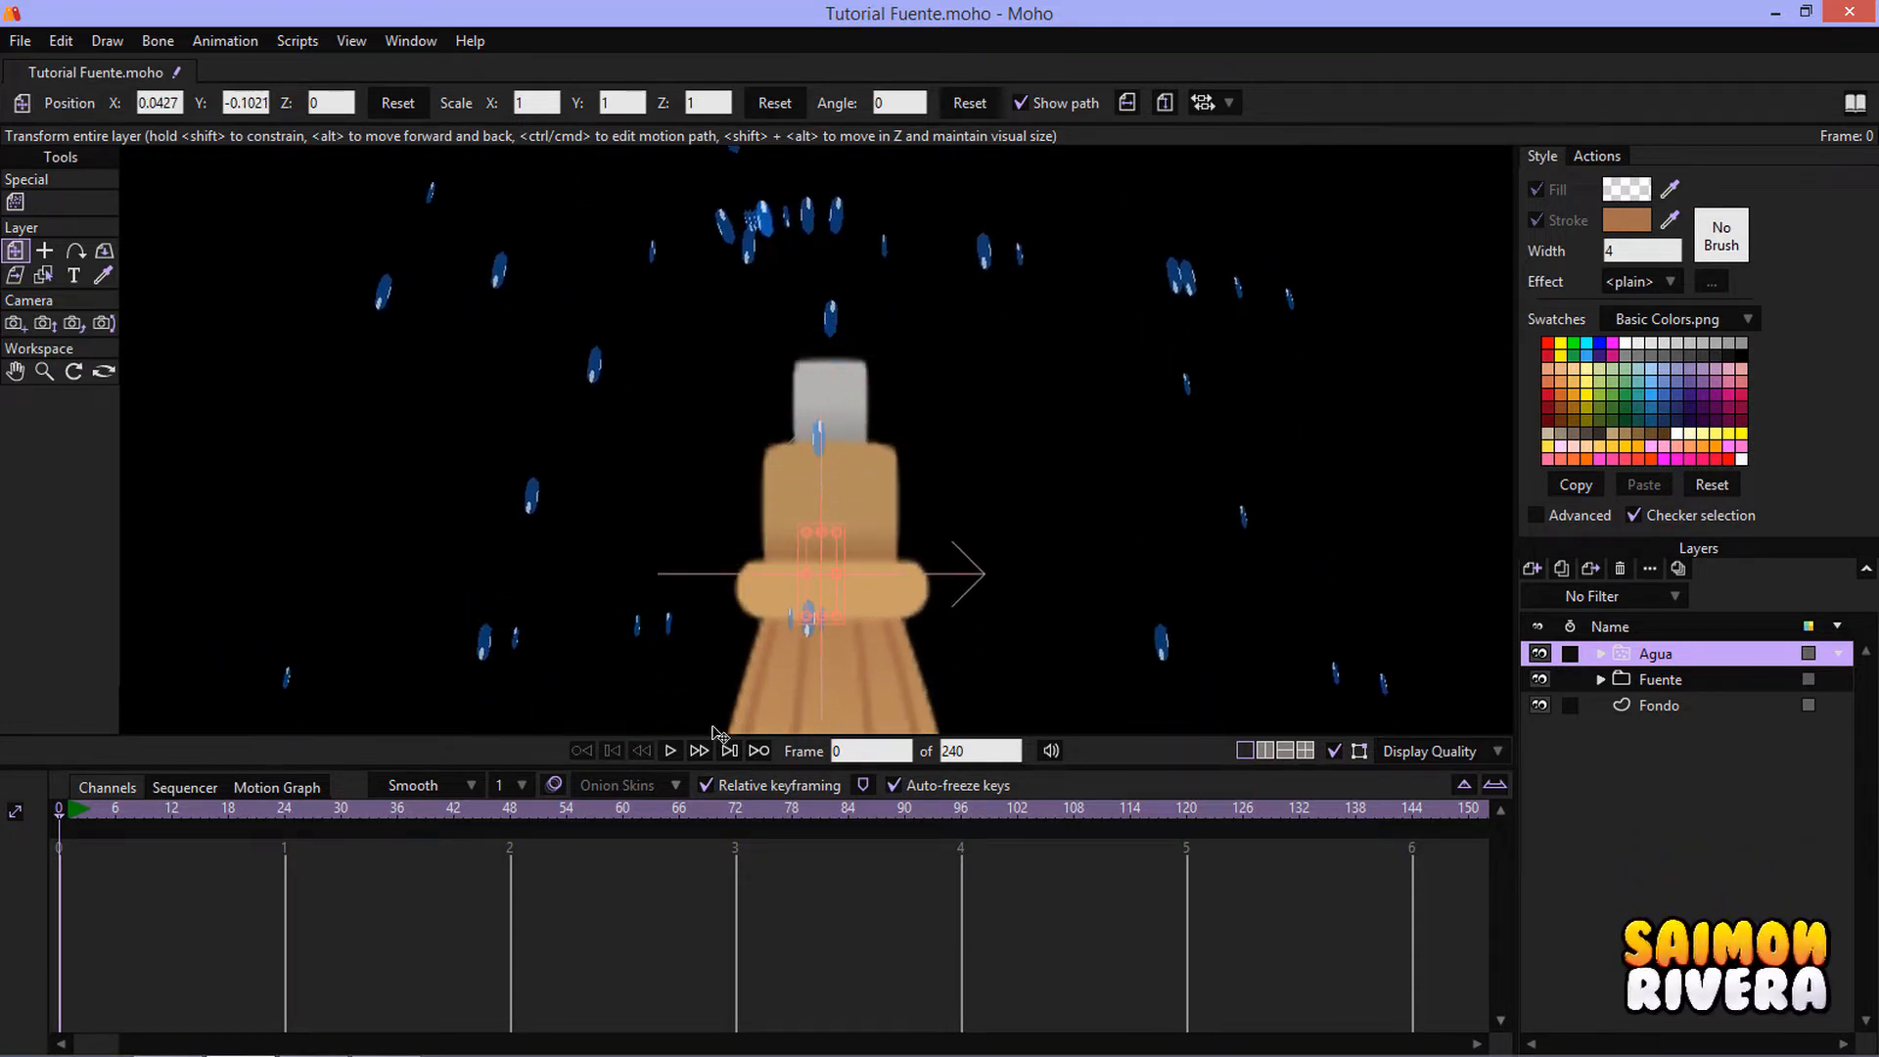
- Play the animation and examine frames 1 and 2 to see where droplets emerge relative to the nozzle
click(673, 751)
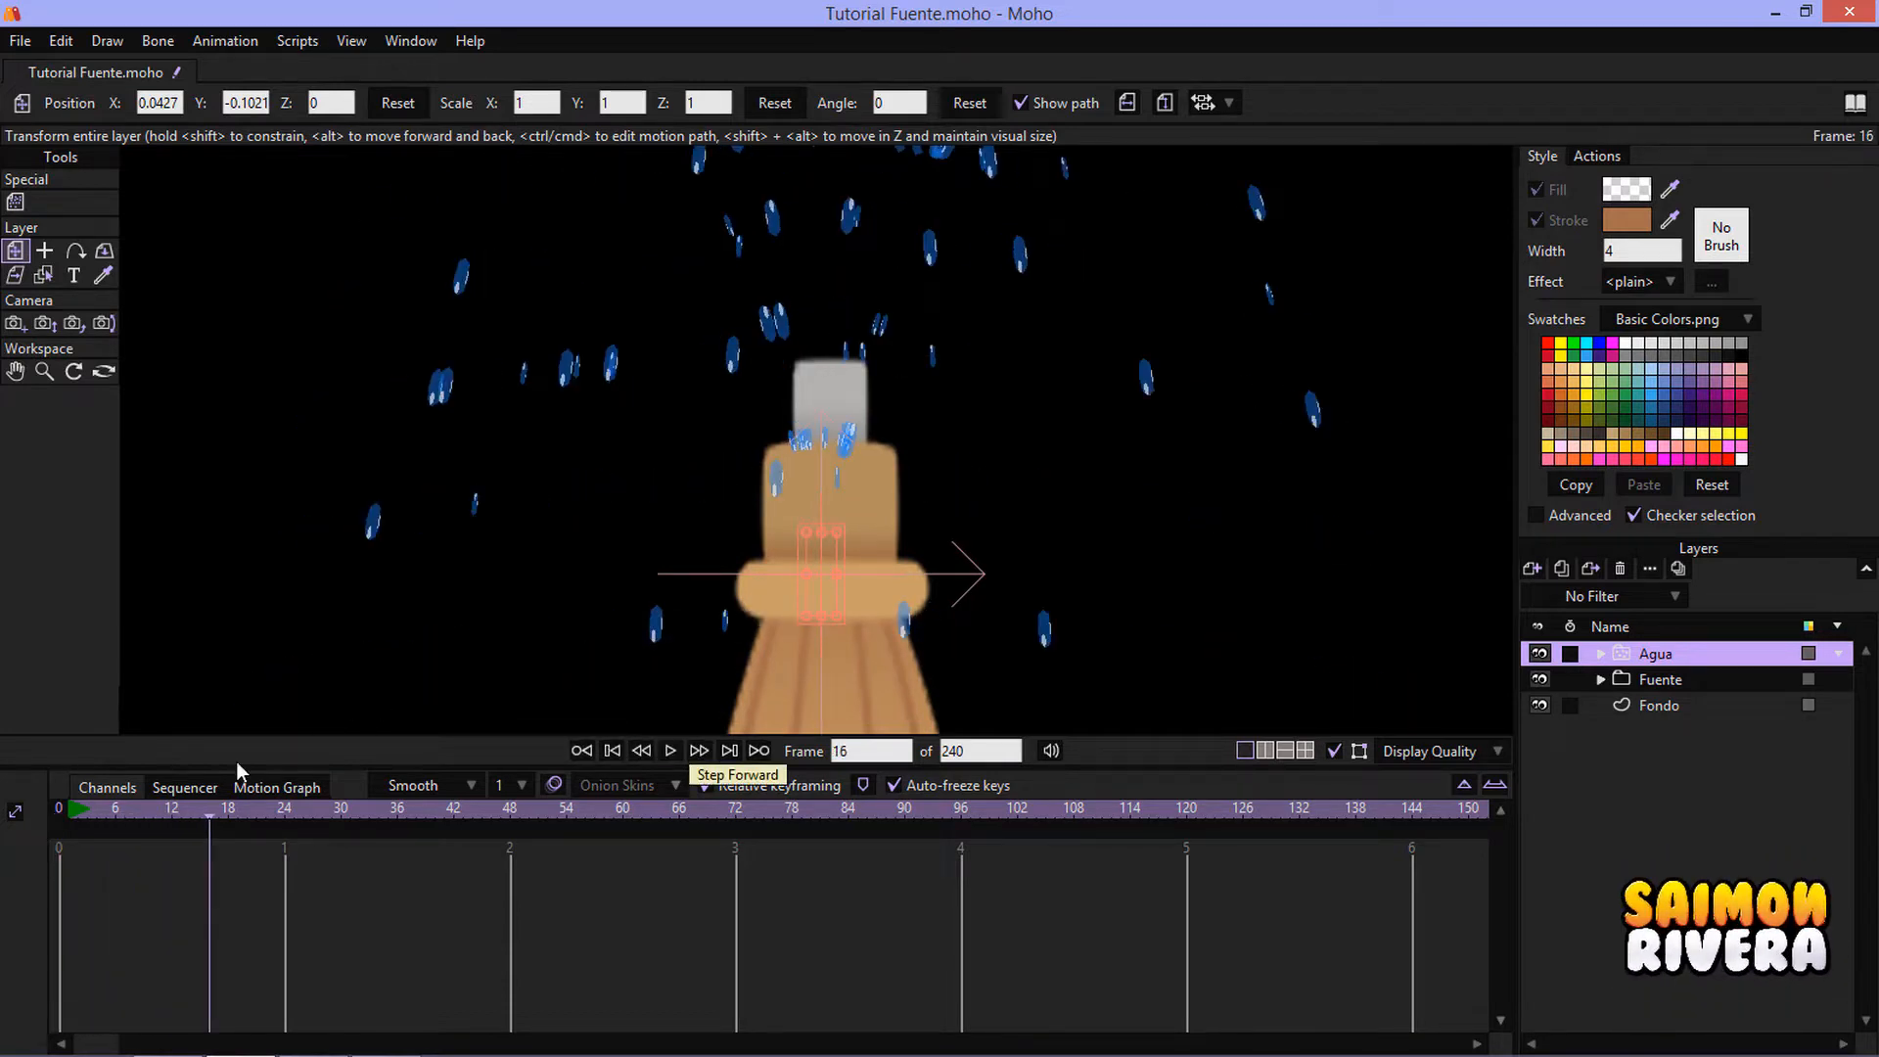
click(70, 815)
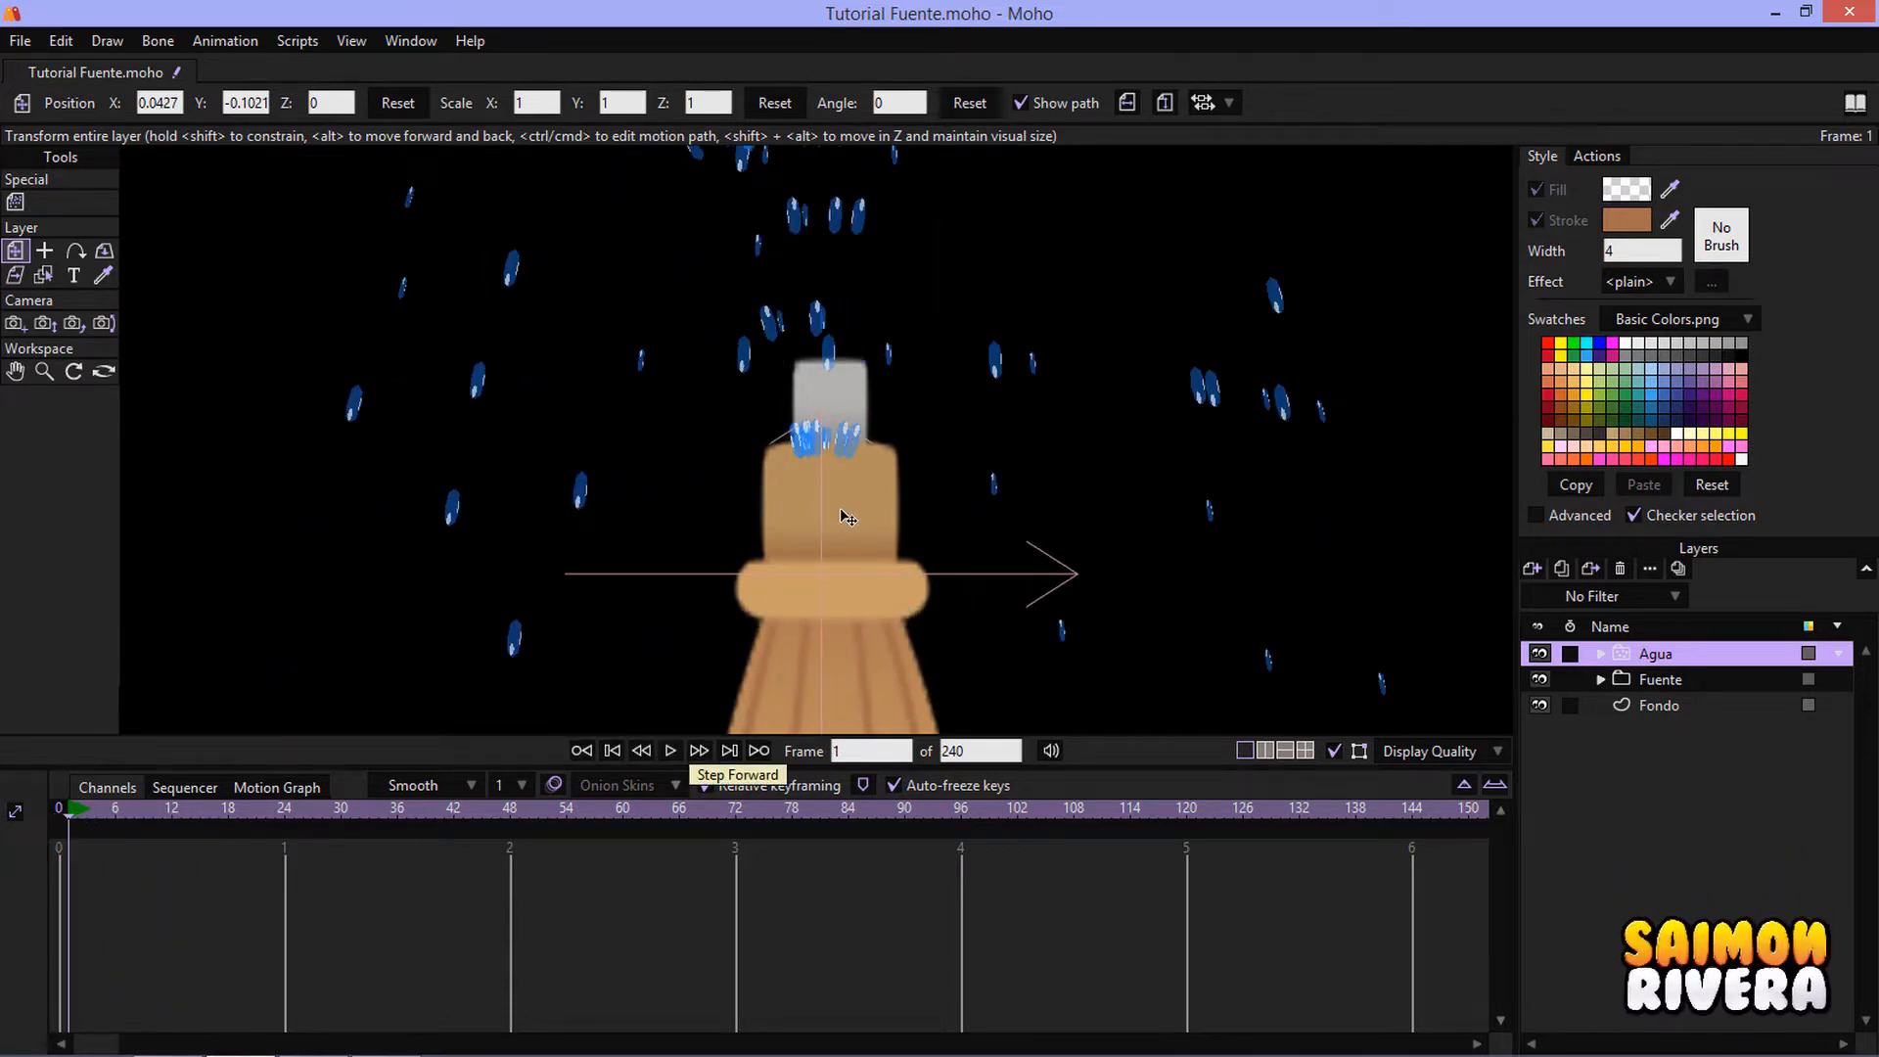
click(77, 816)
scroll(914, 407, up, 3)
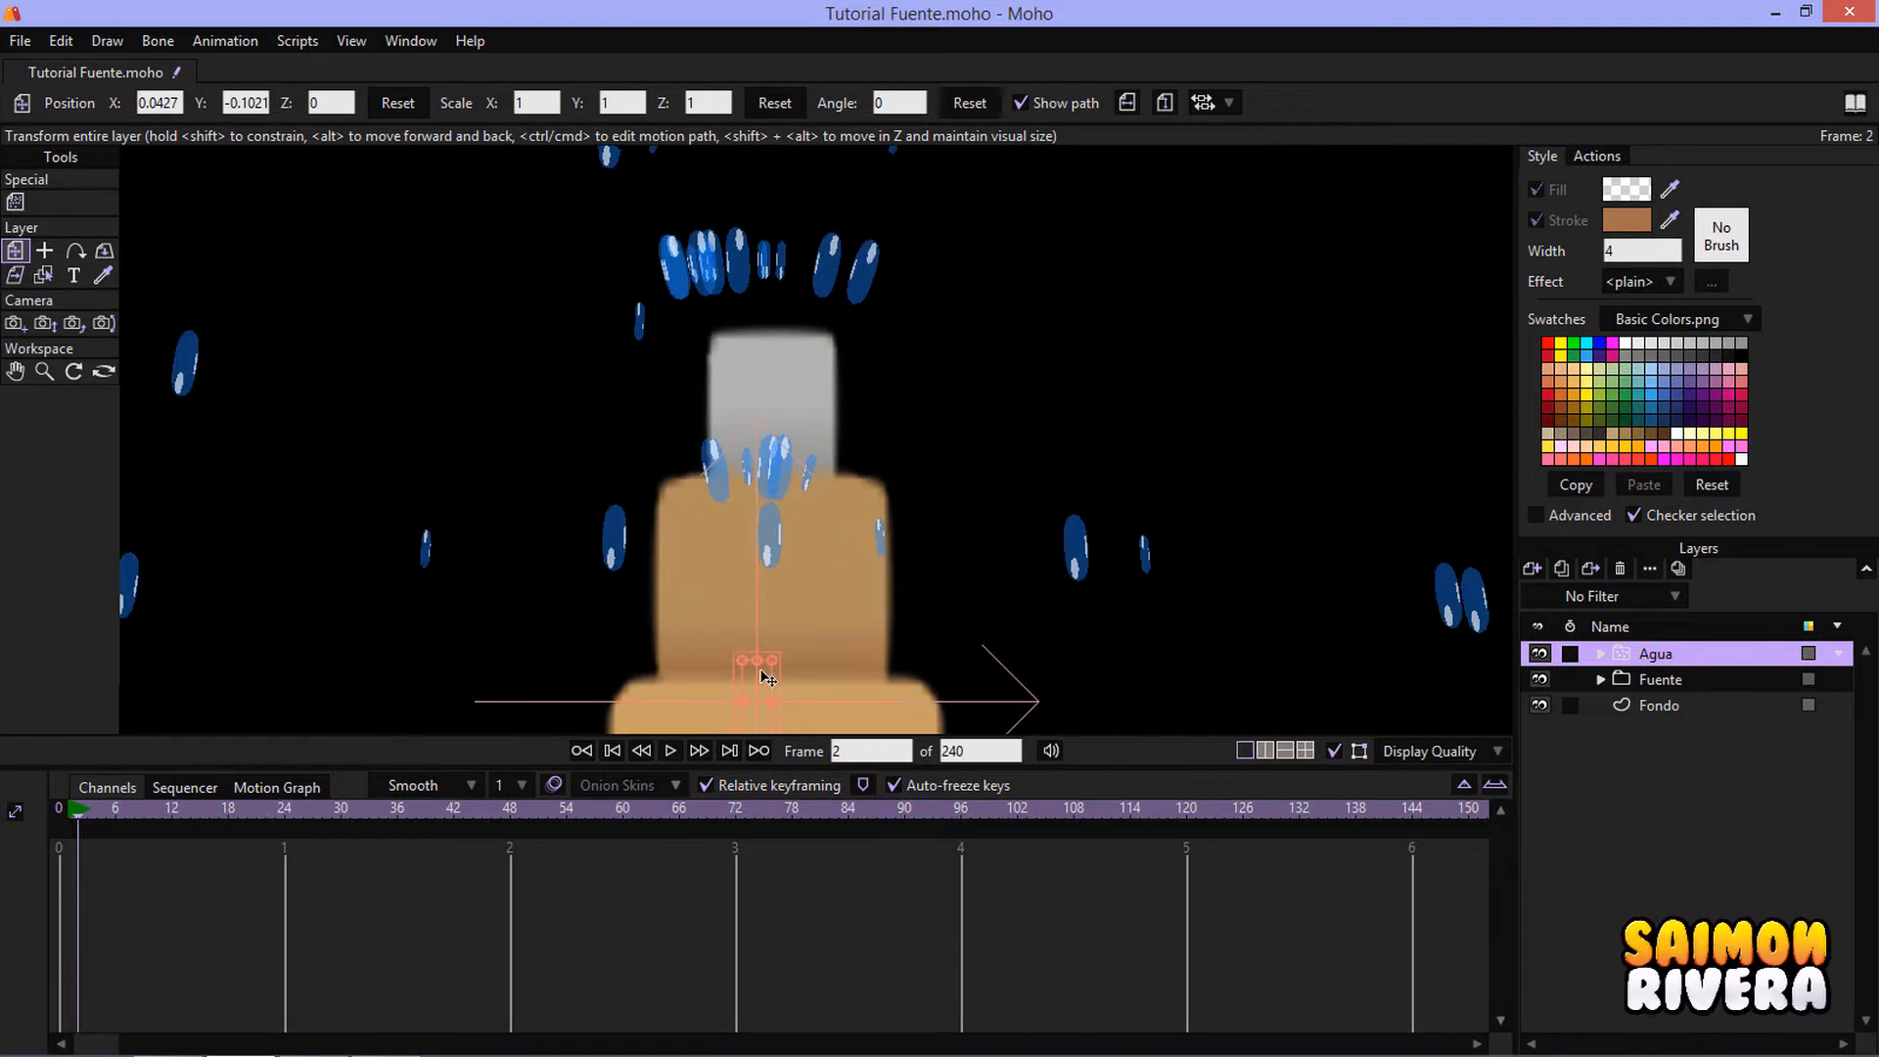
- At frame 0, raise the Agua layer toward the nozzle, to about X 0.0485, Y -0.0434, and briefly play the animation to check it
click(71, 816)
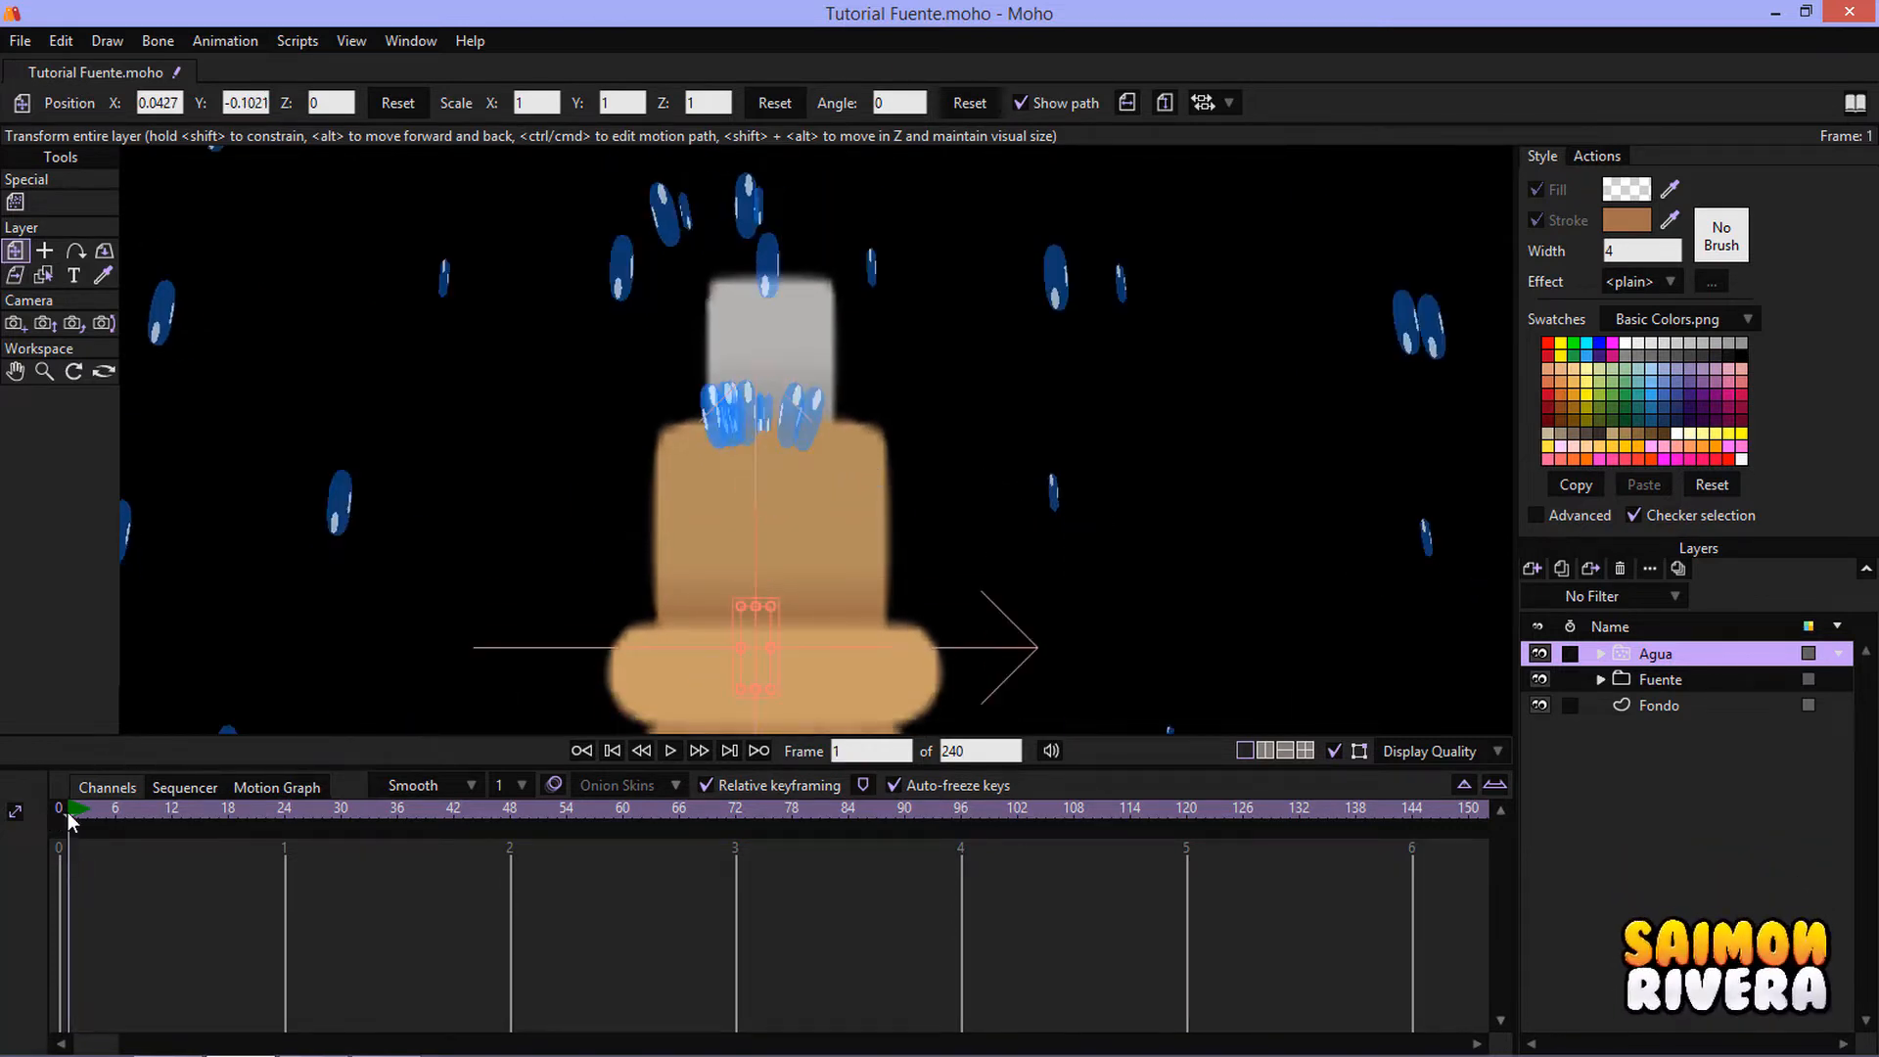
click(64, 816)
drag(773, 670, 775, 472)
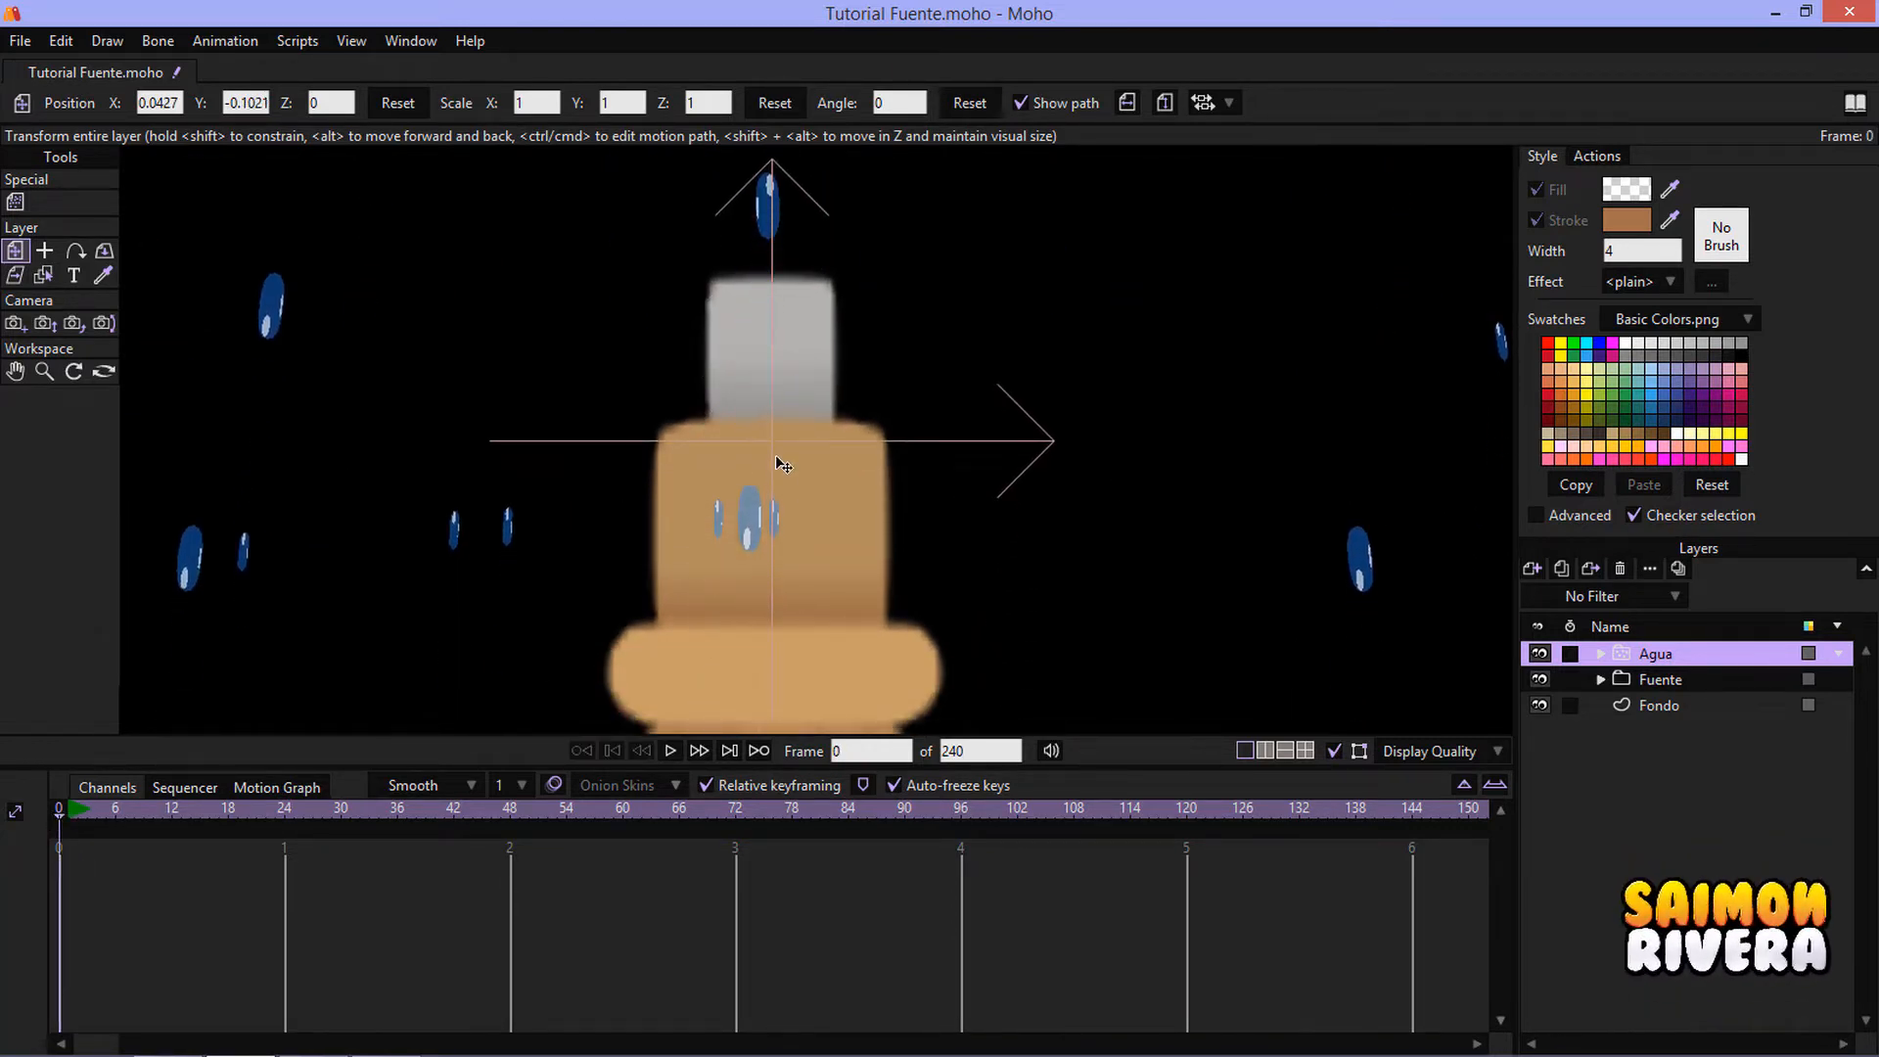
scroll(830, 517, down, 2)
click(670, 750)
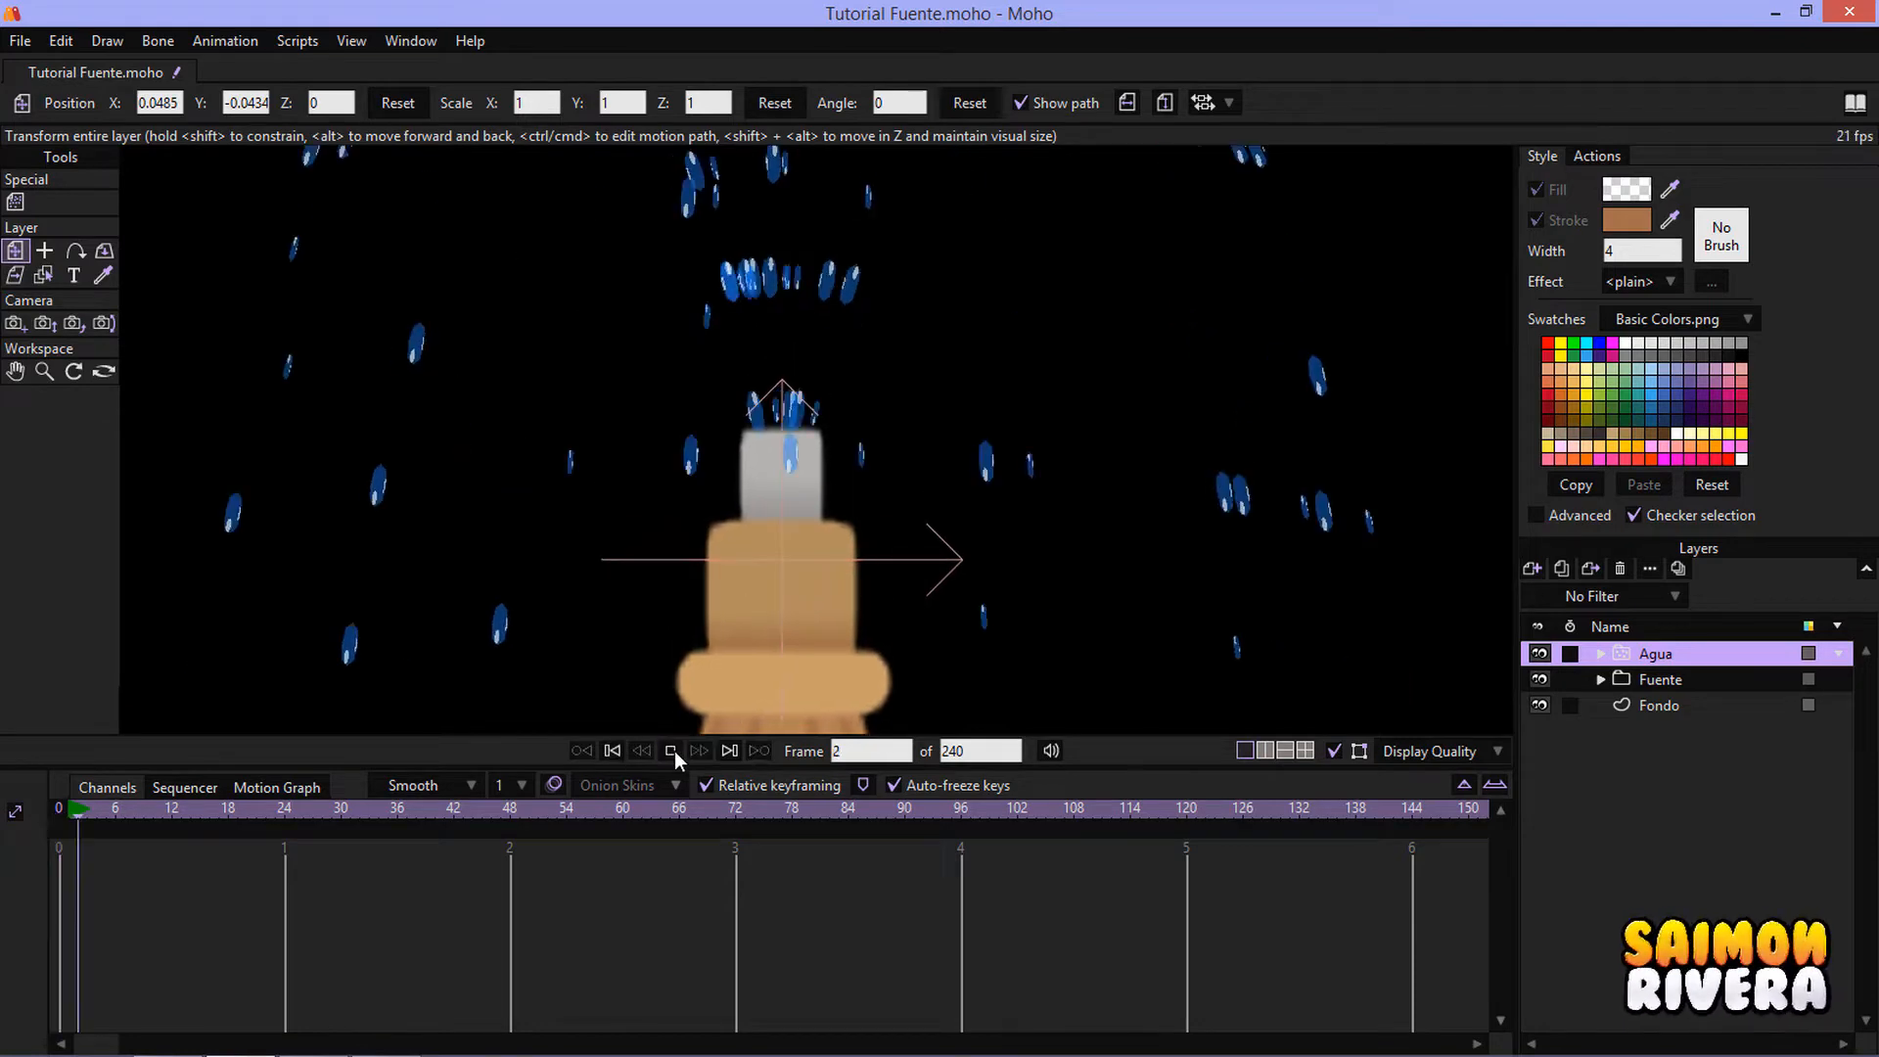
drag(100, 811, 59, 811)
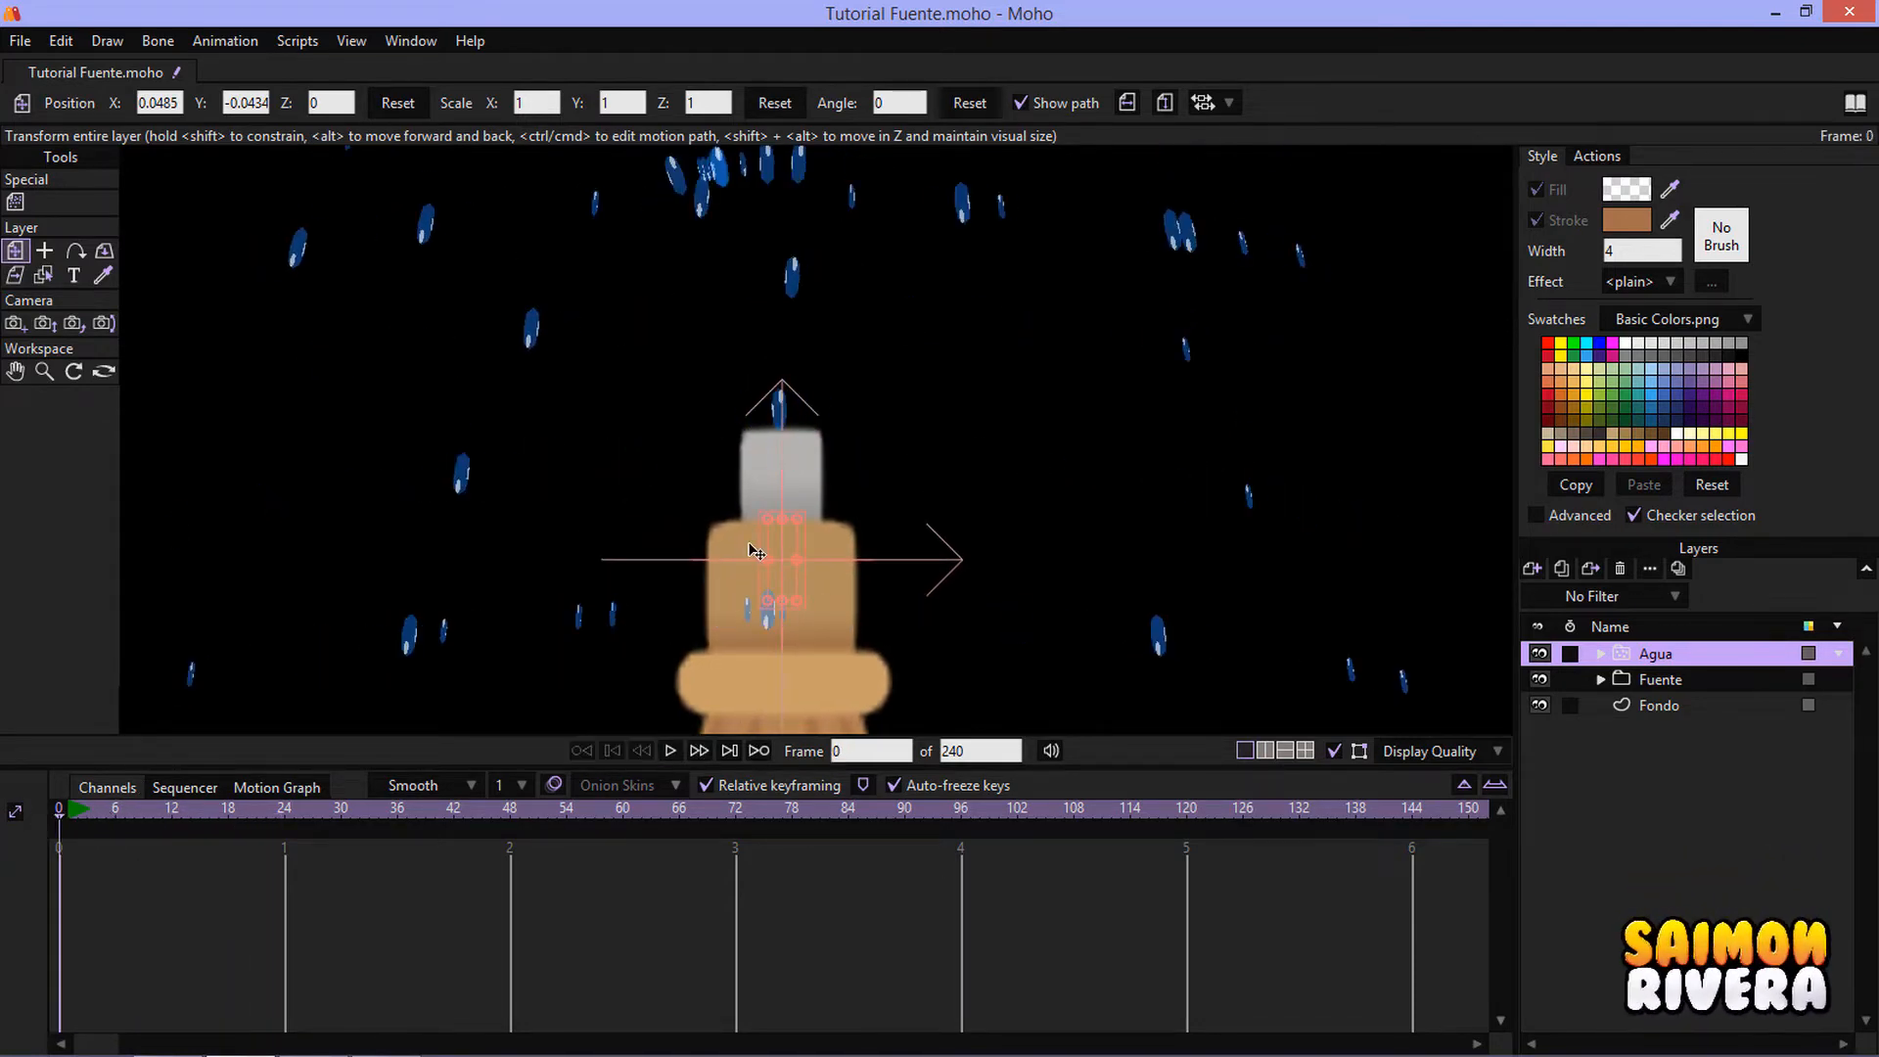
- Play the animation with the whole fountain in view and examine how the water leaves the nozzle and falls around the basin
scroll(847, 540, down, 8)
scroll(902, 529, up, 4)
drag(906, 517, 948, 286)
scroll(954, 323, down, 6)
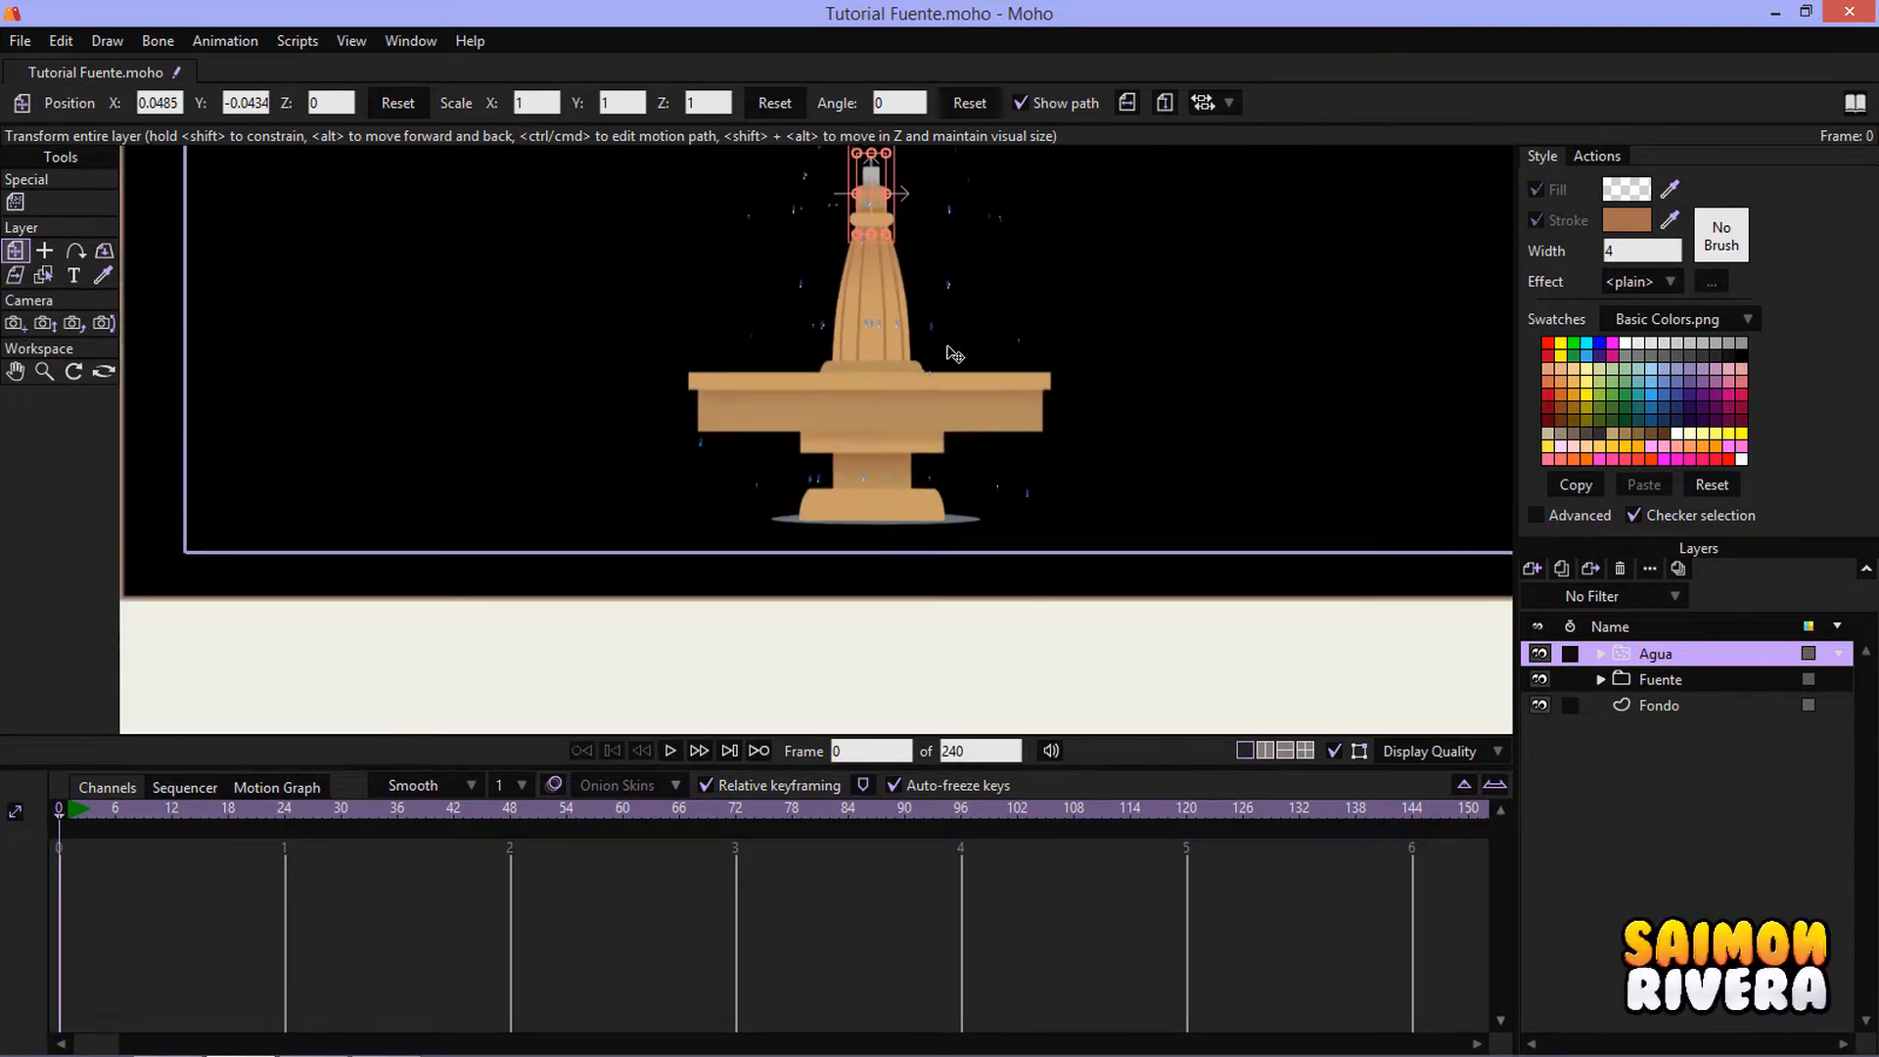
scroll(922, 604, up, 5)
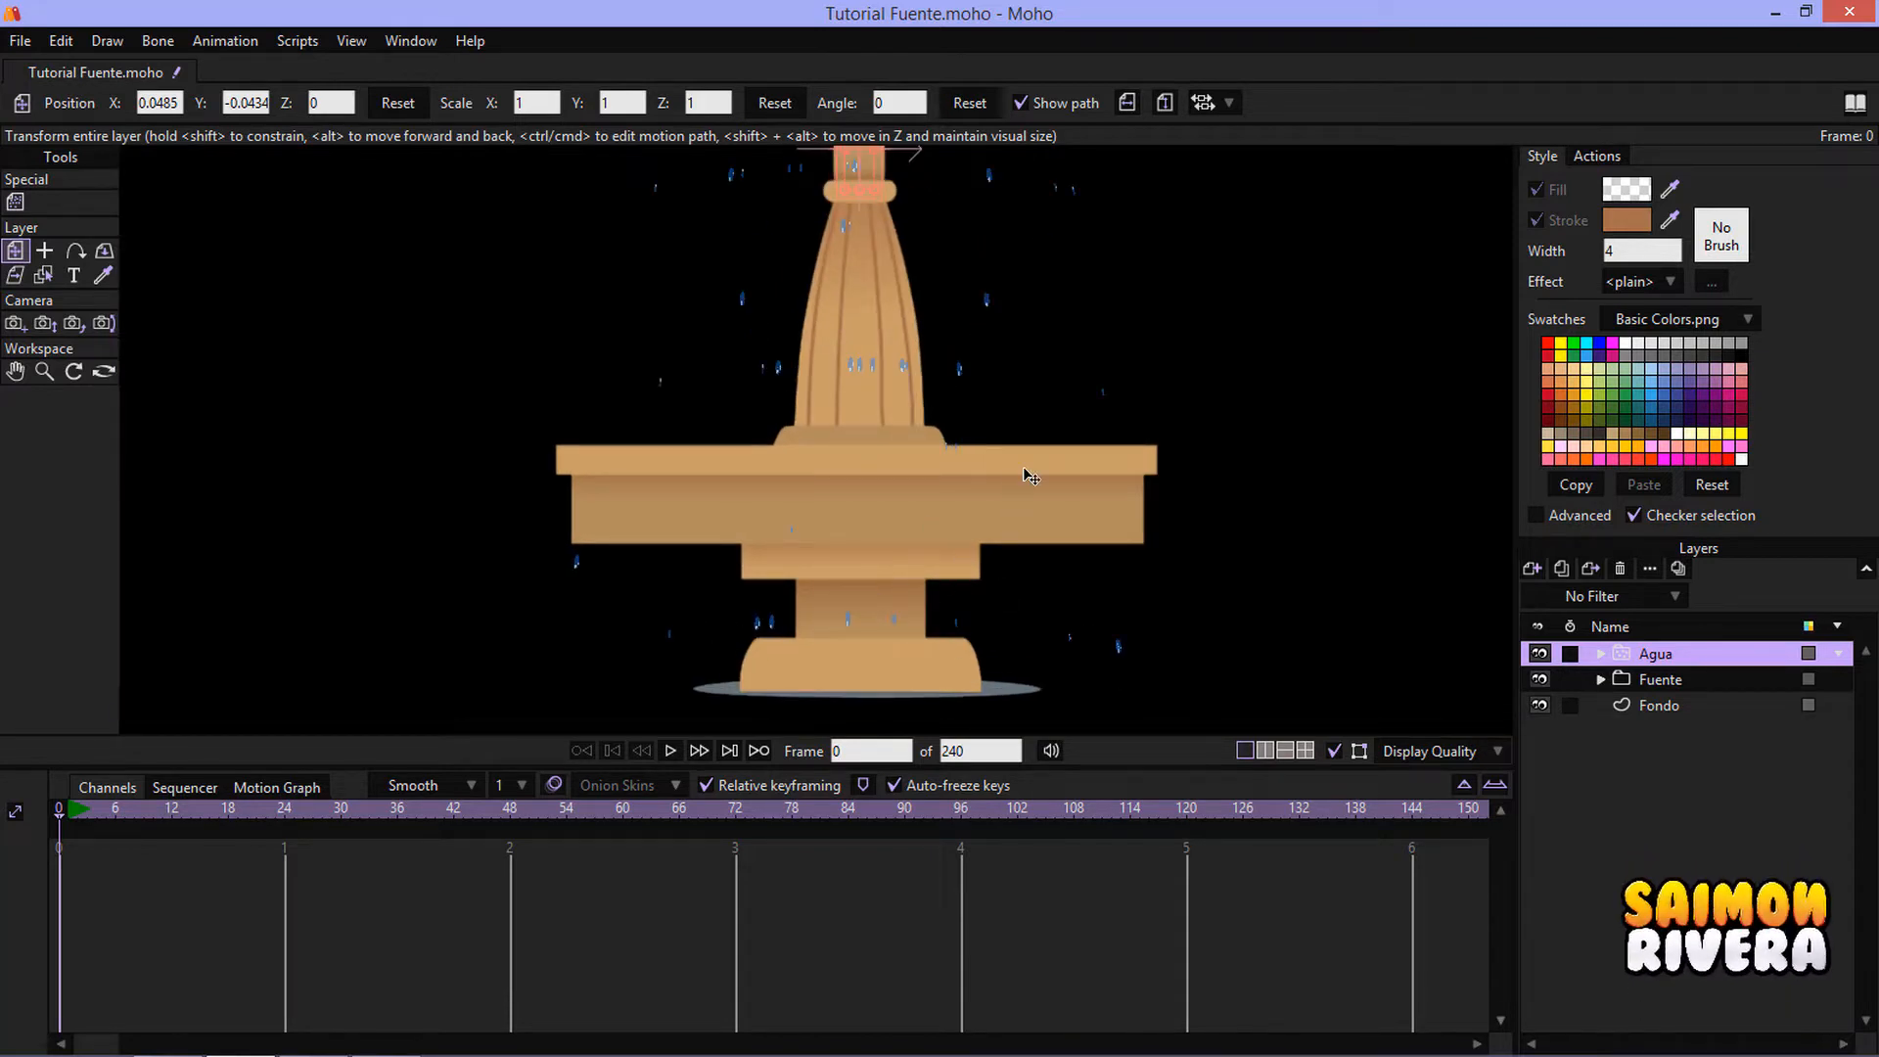
drag(1024, 469, 981, 530)
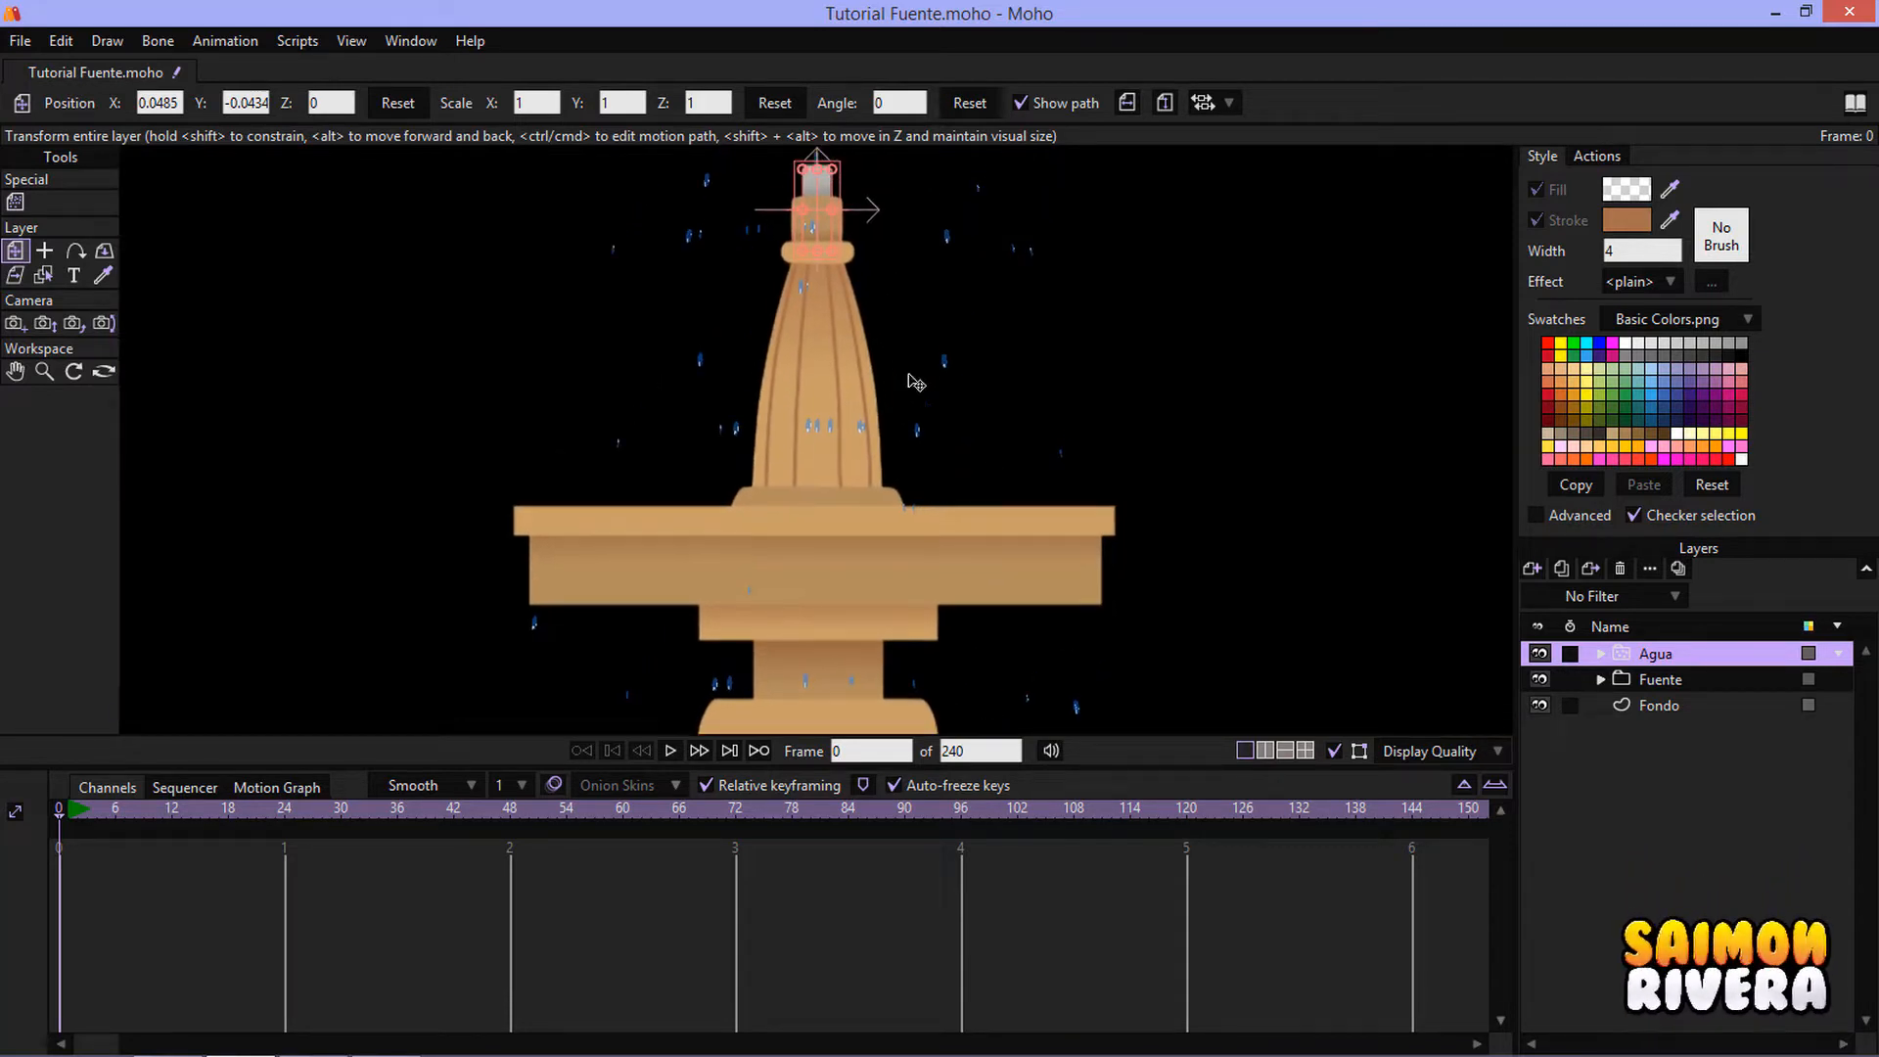
click(671, 750)
scroll(943, 419, down, 3)
scroll(872, 495, up, 1)
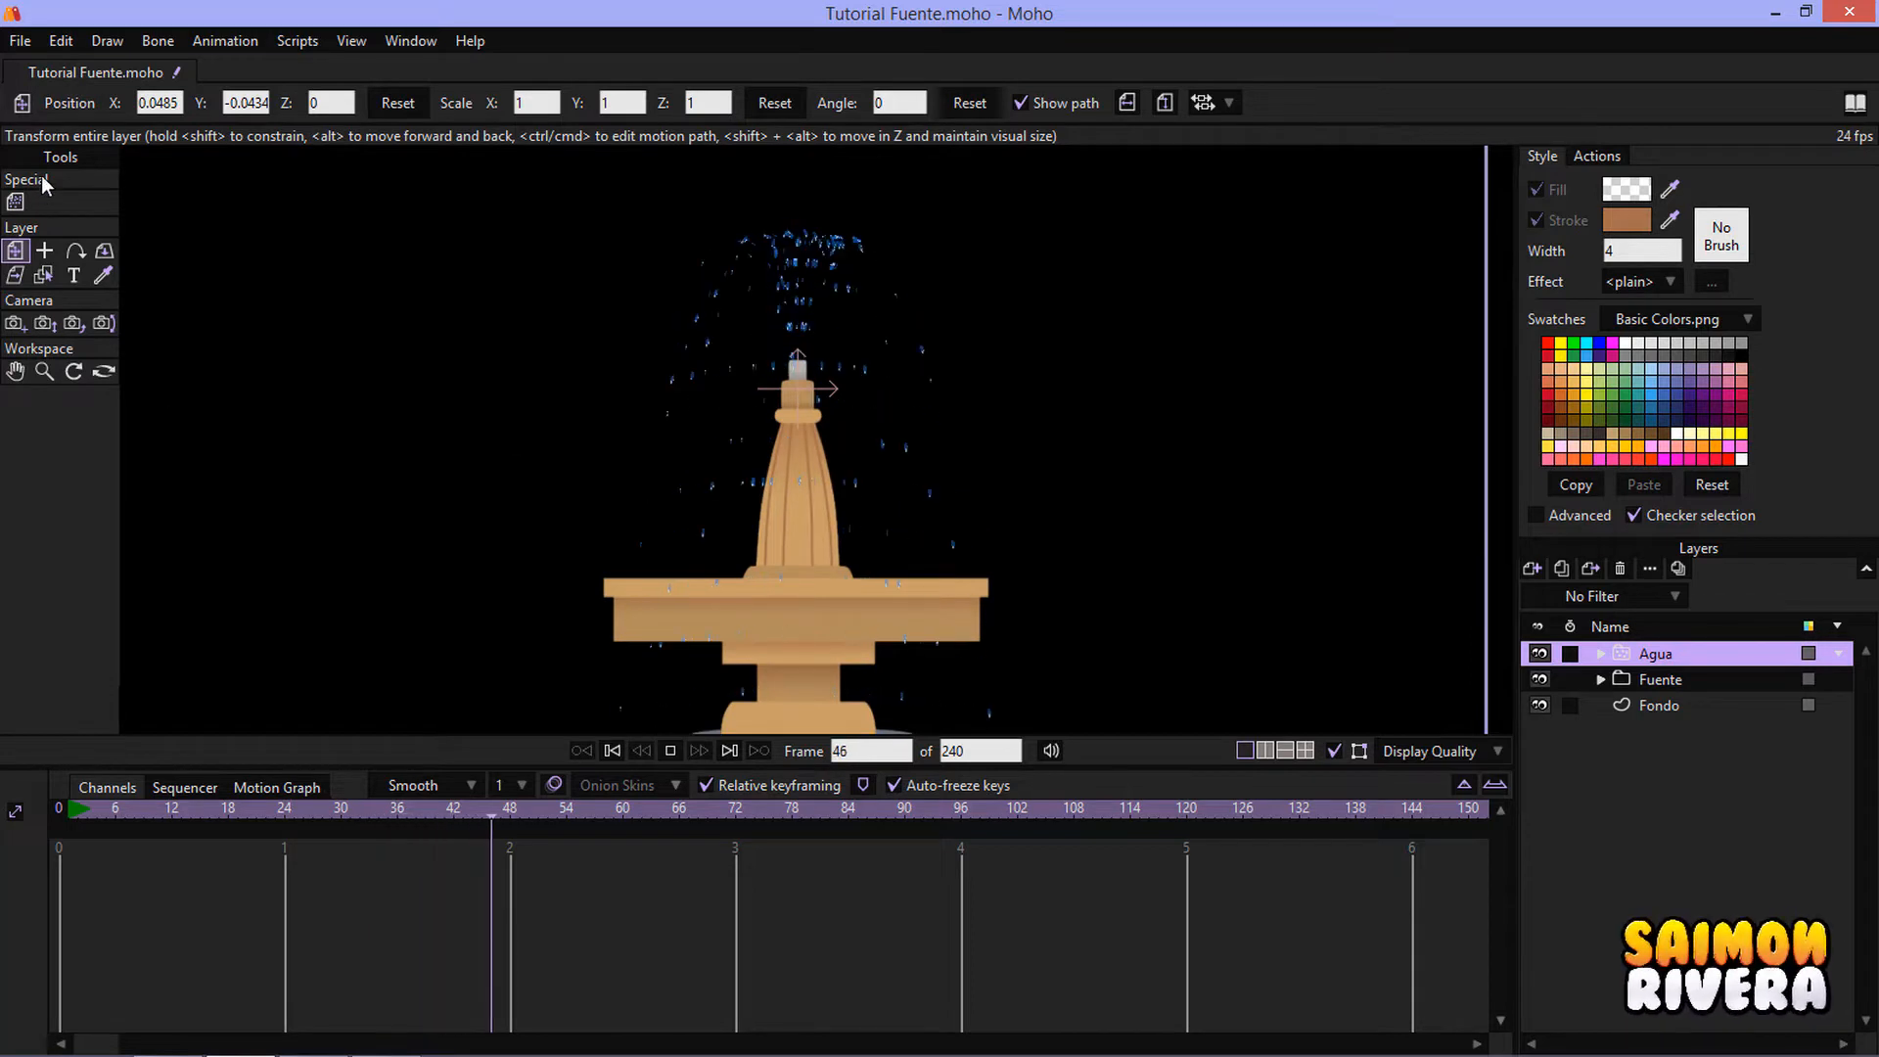
- Try Agua particle lifetimes of 25 and 30 frames during playback, and settle on 22 frames
click(15, 202)
click(211, 104)
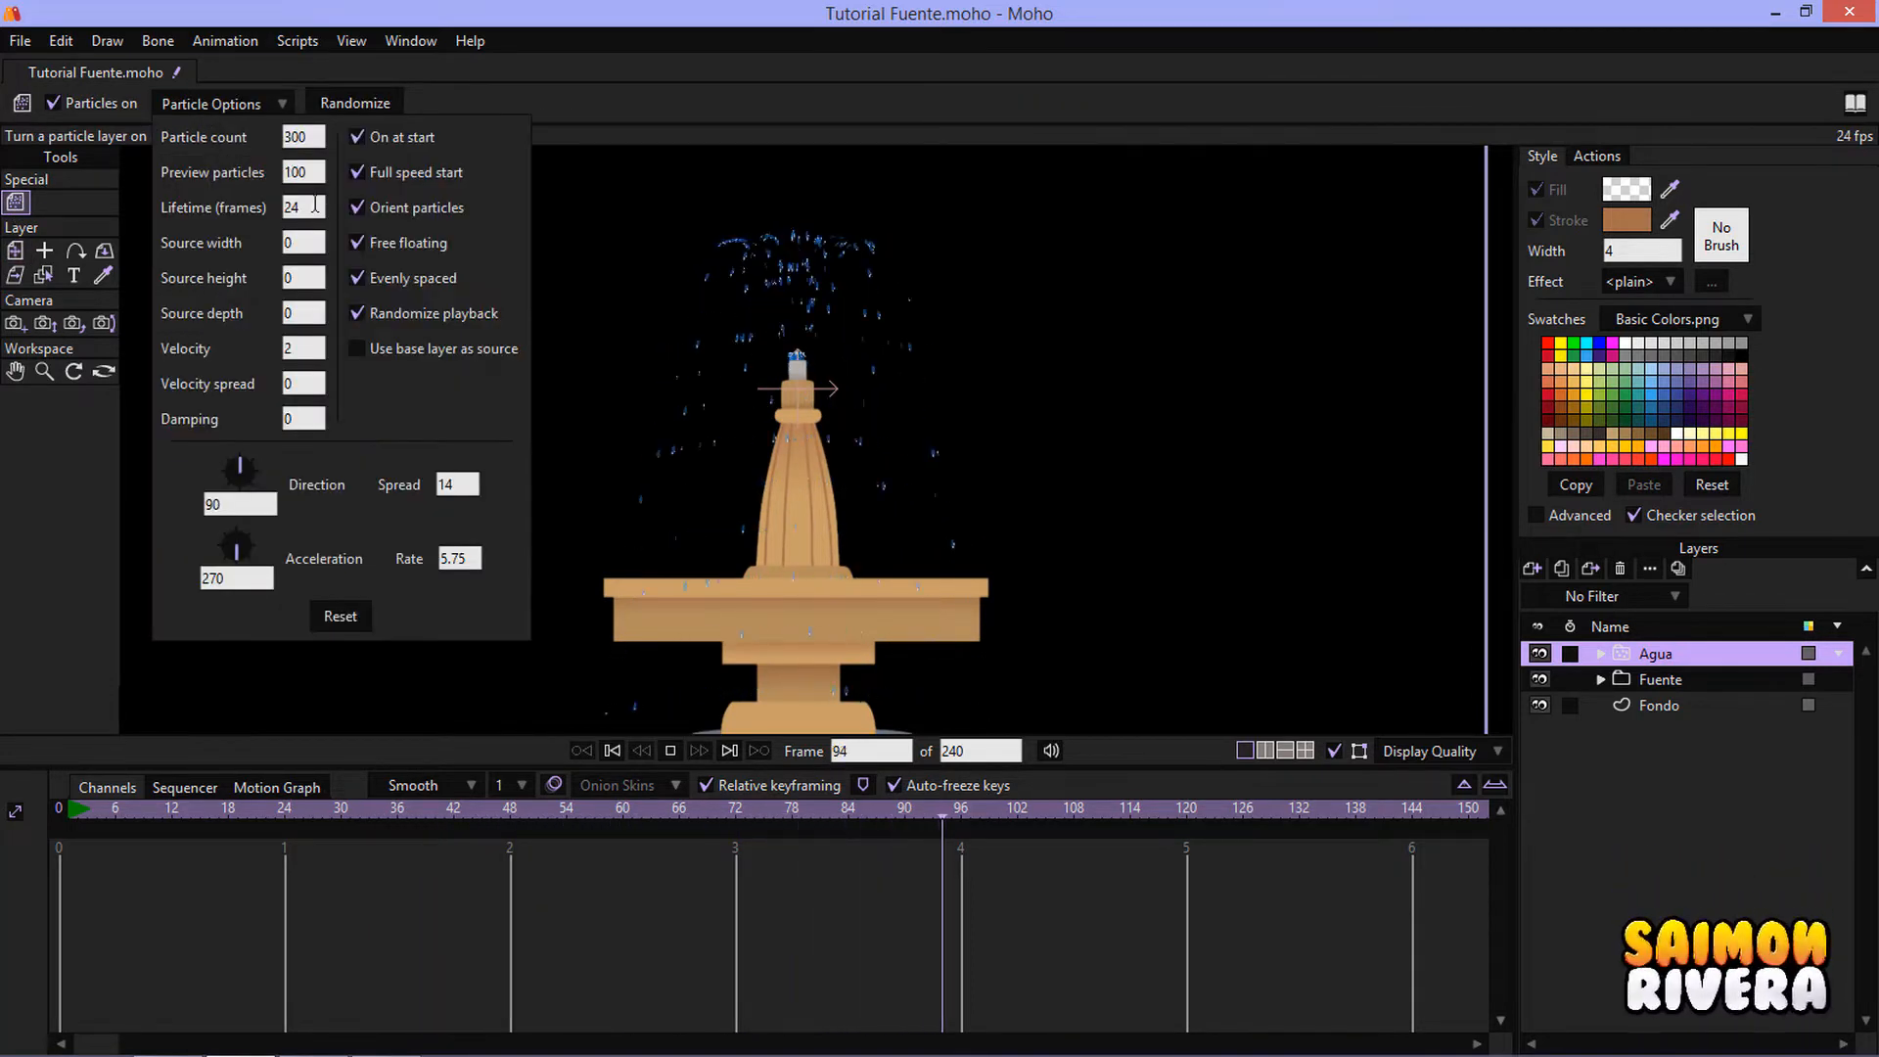
click(315, 204)
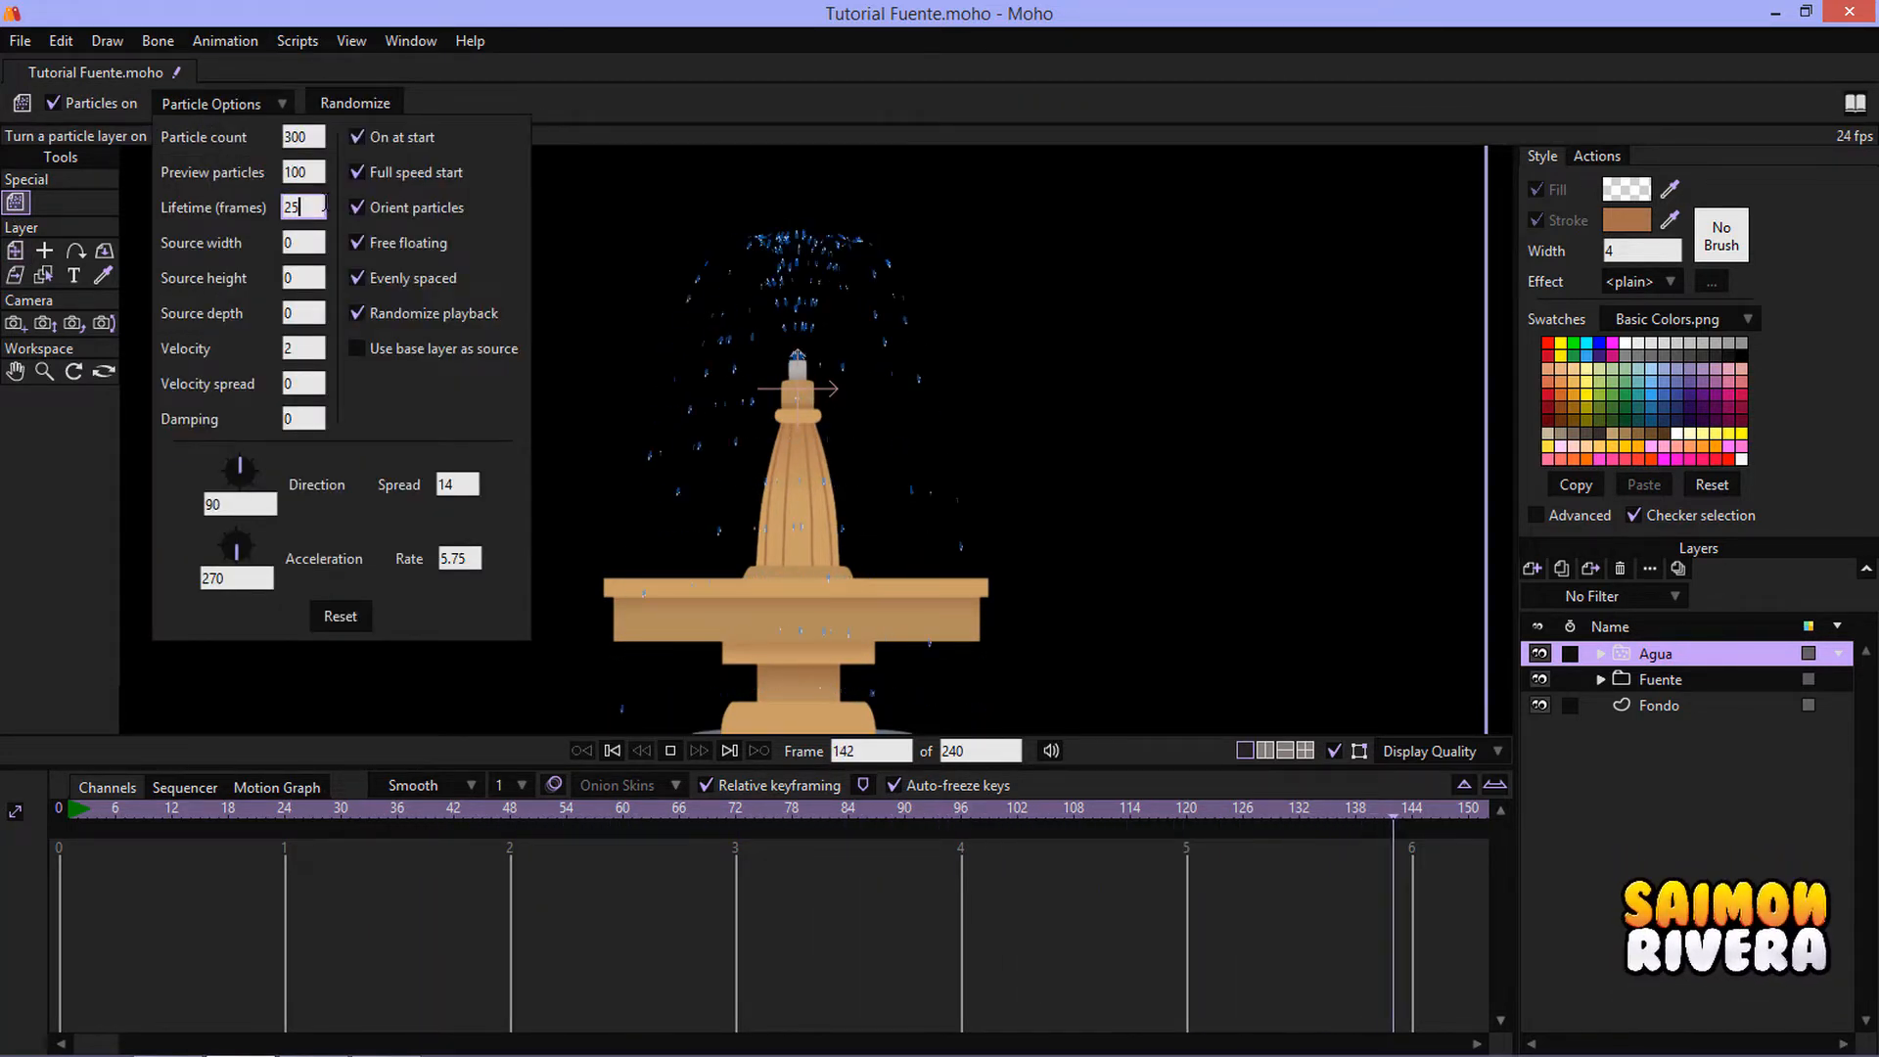
key(BackSpace)
key(BackSpace)
text(30)
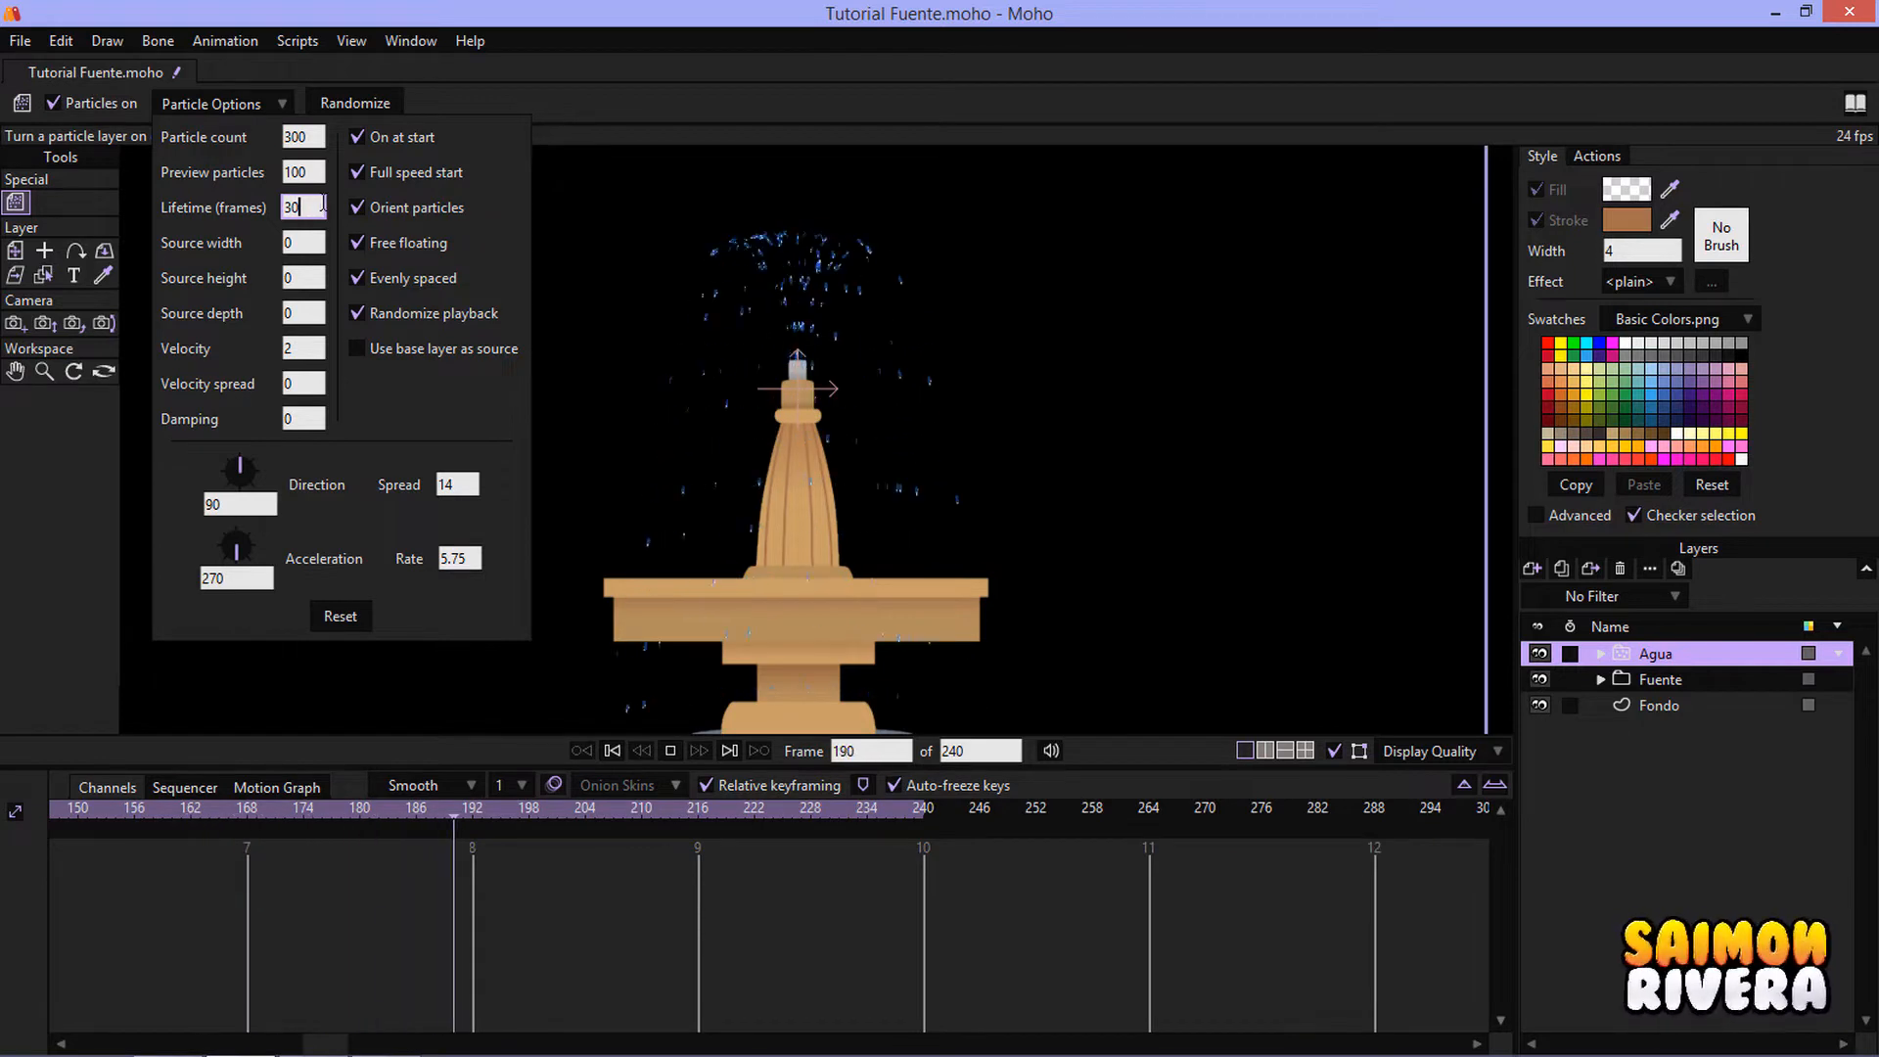
key(Return)
text(22)
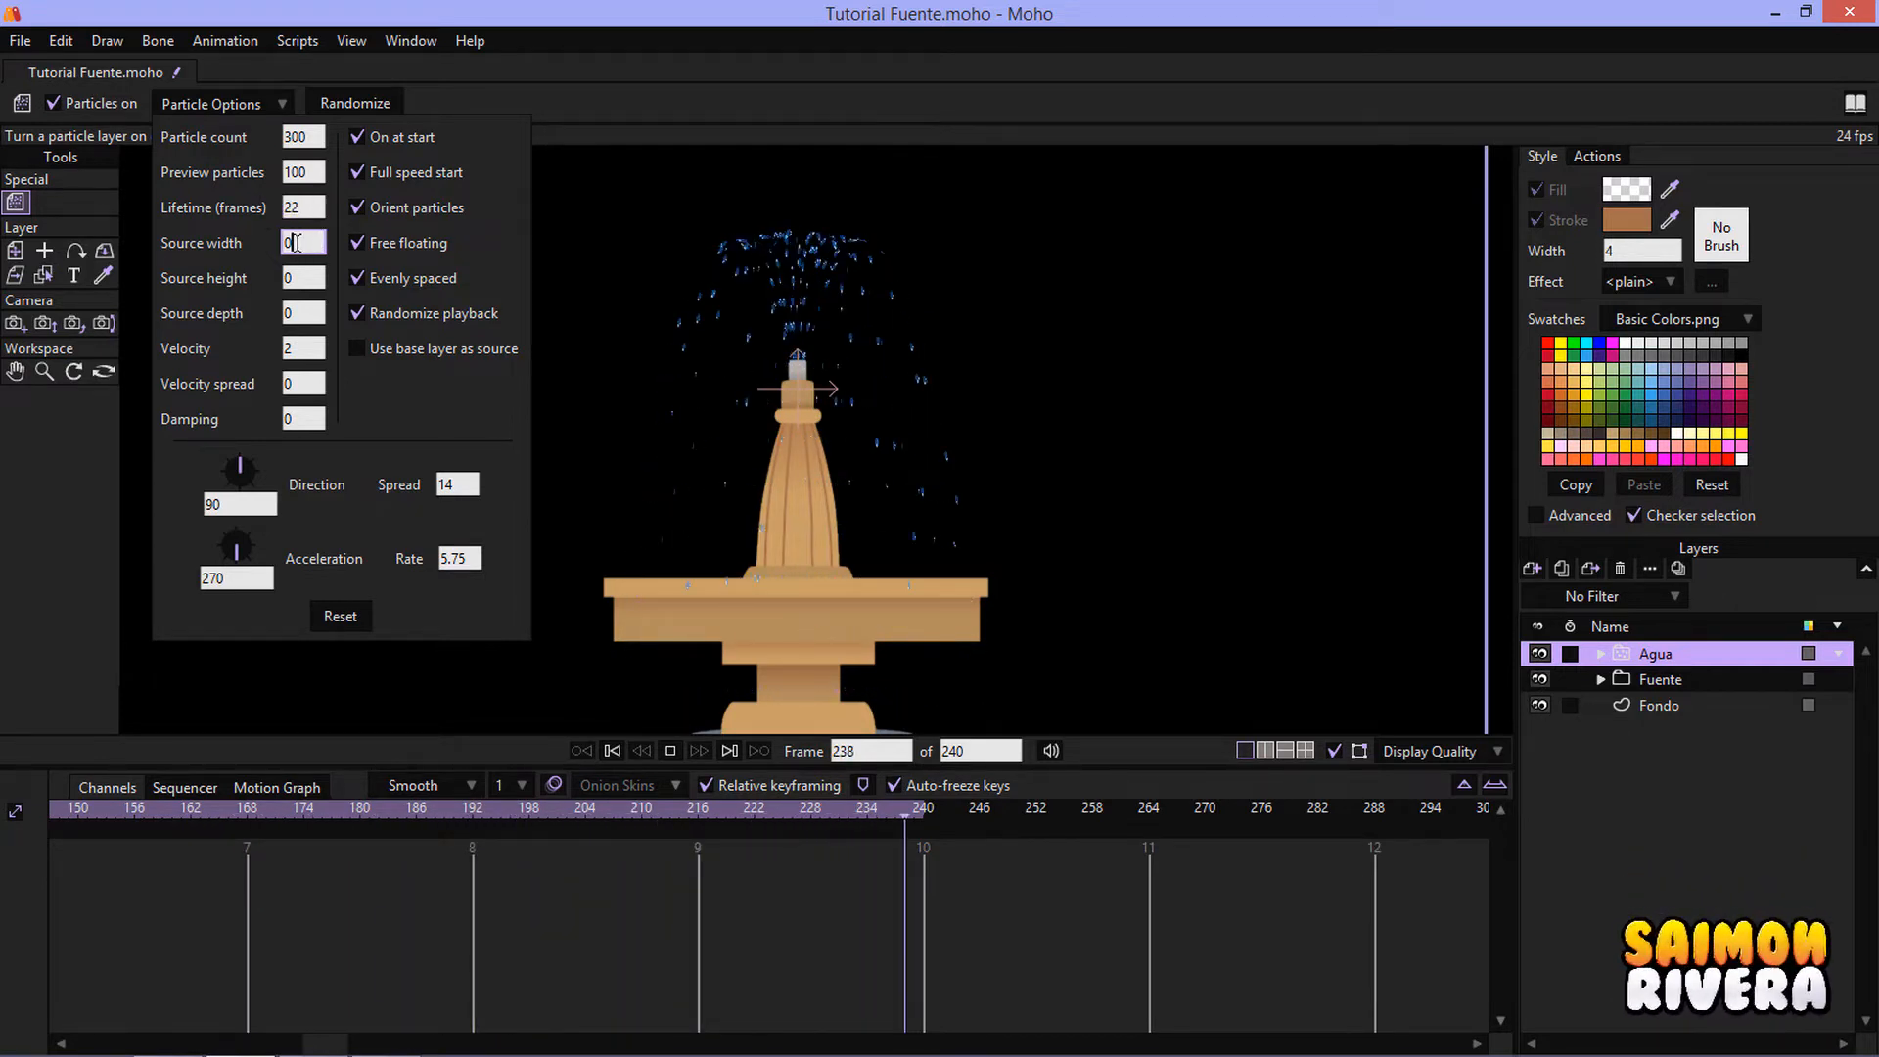
click(298, 242)
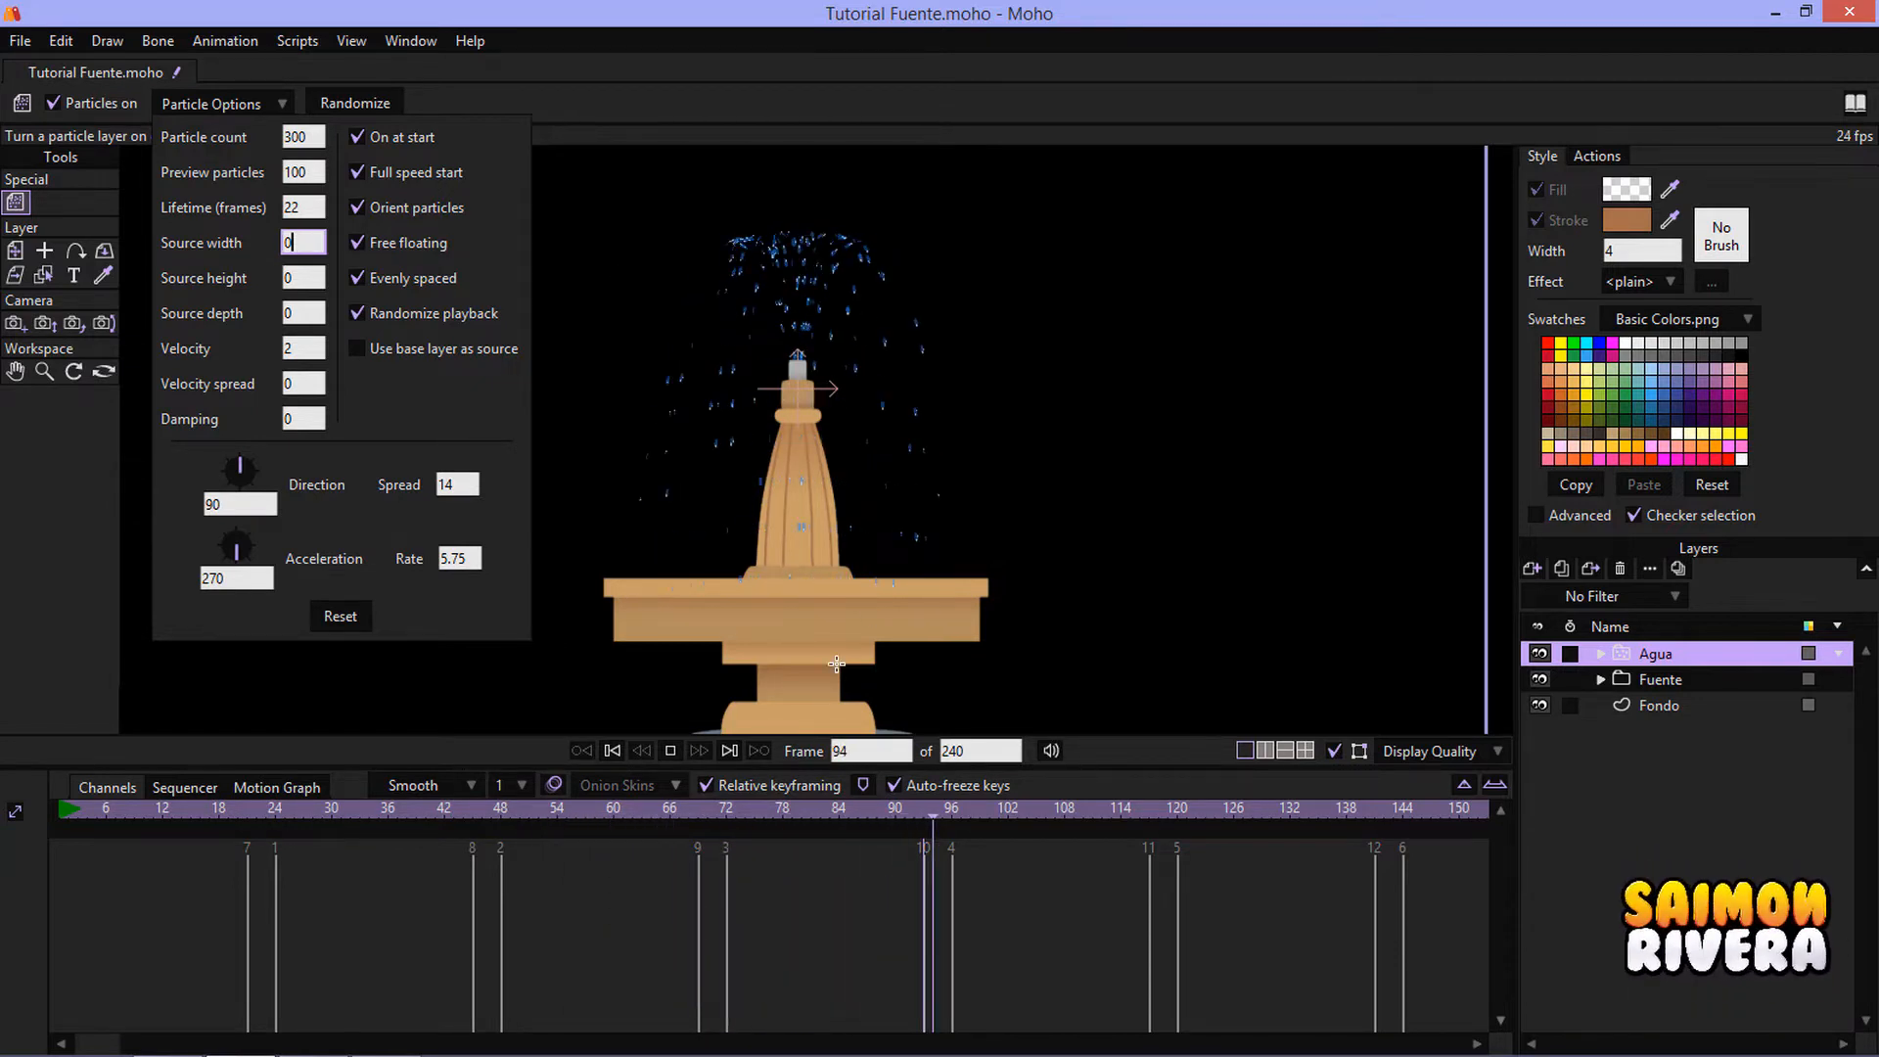
- Check where the droplets vanish over the basin and try a particle lifetime of 21 frames
click(785, 633)
scroll(809, 600, up, 3)
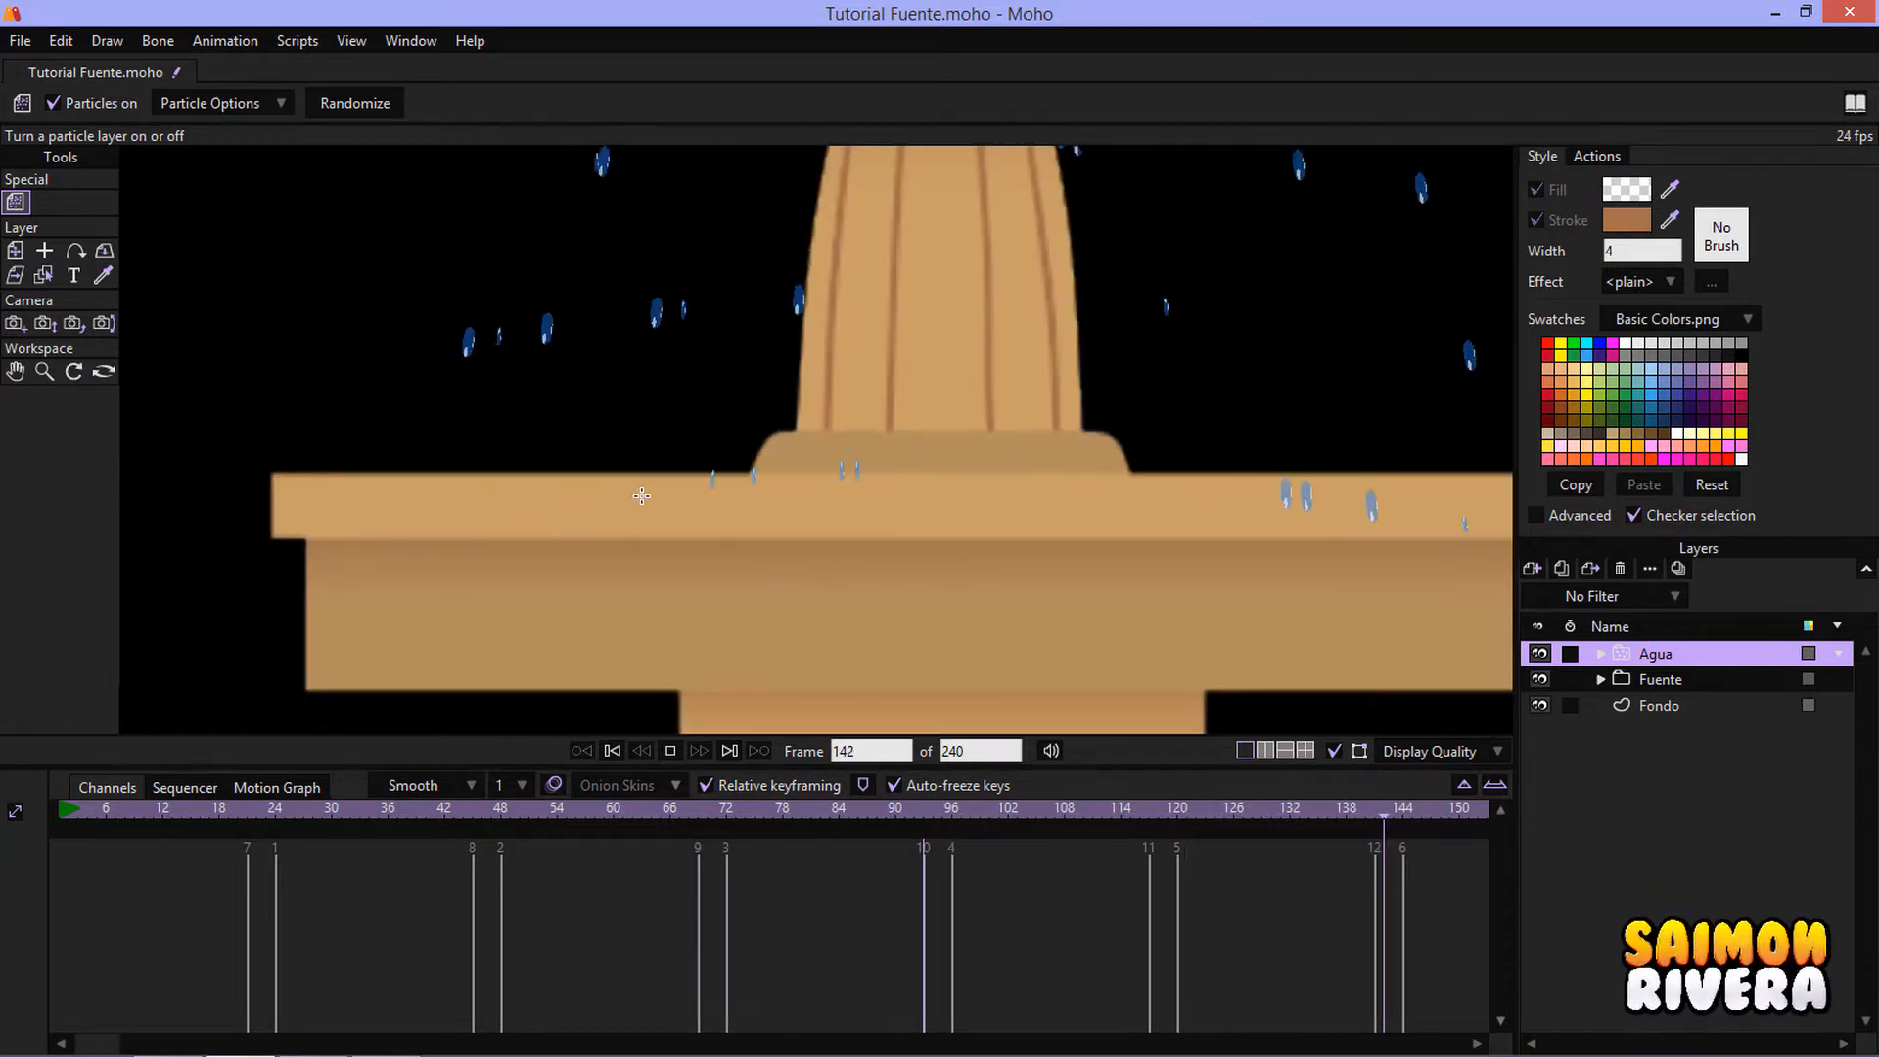
scroll(987, 492, down, 3)
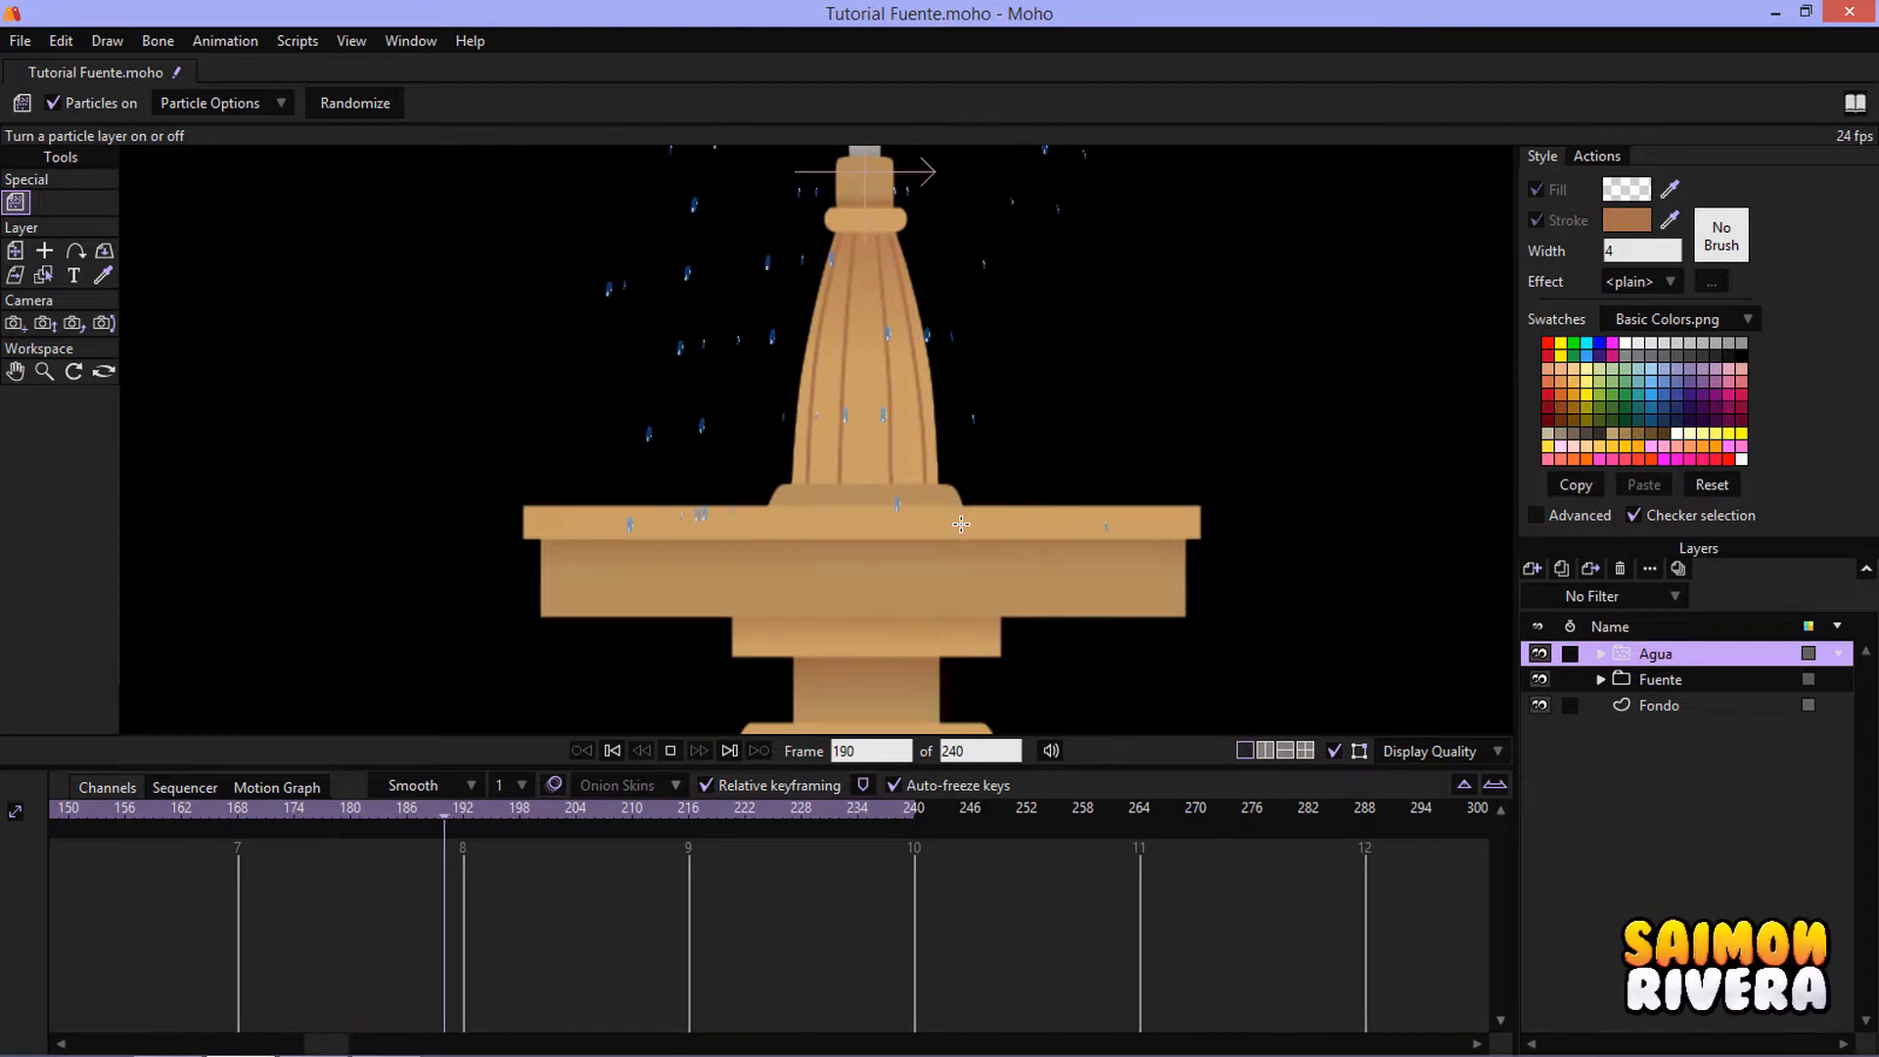
click(221, 103)
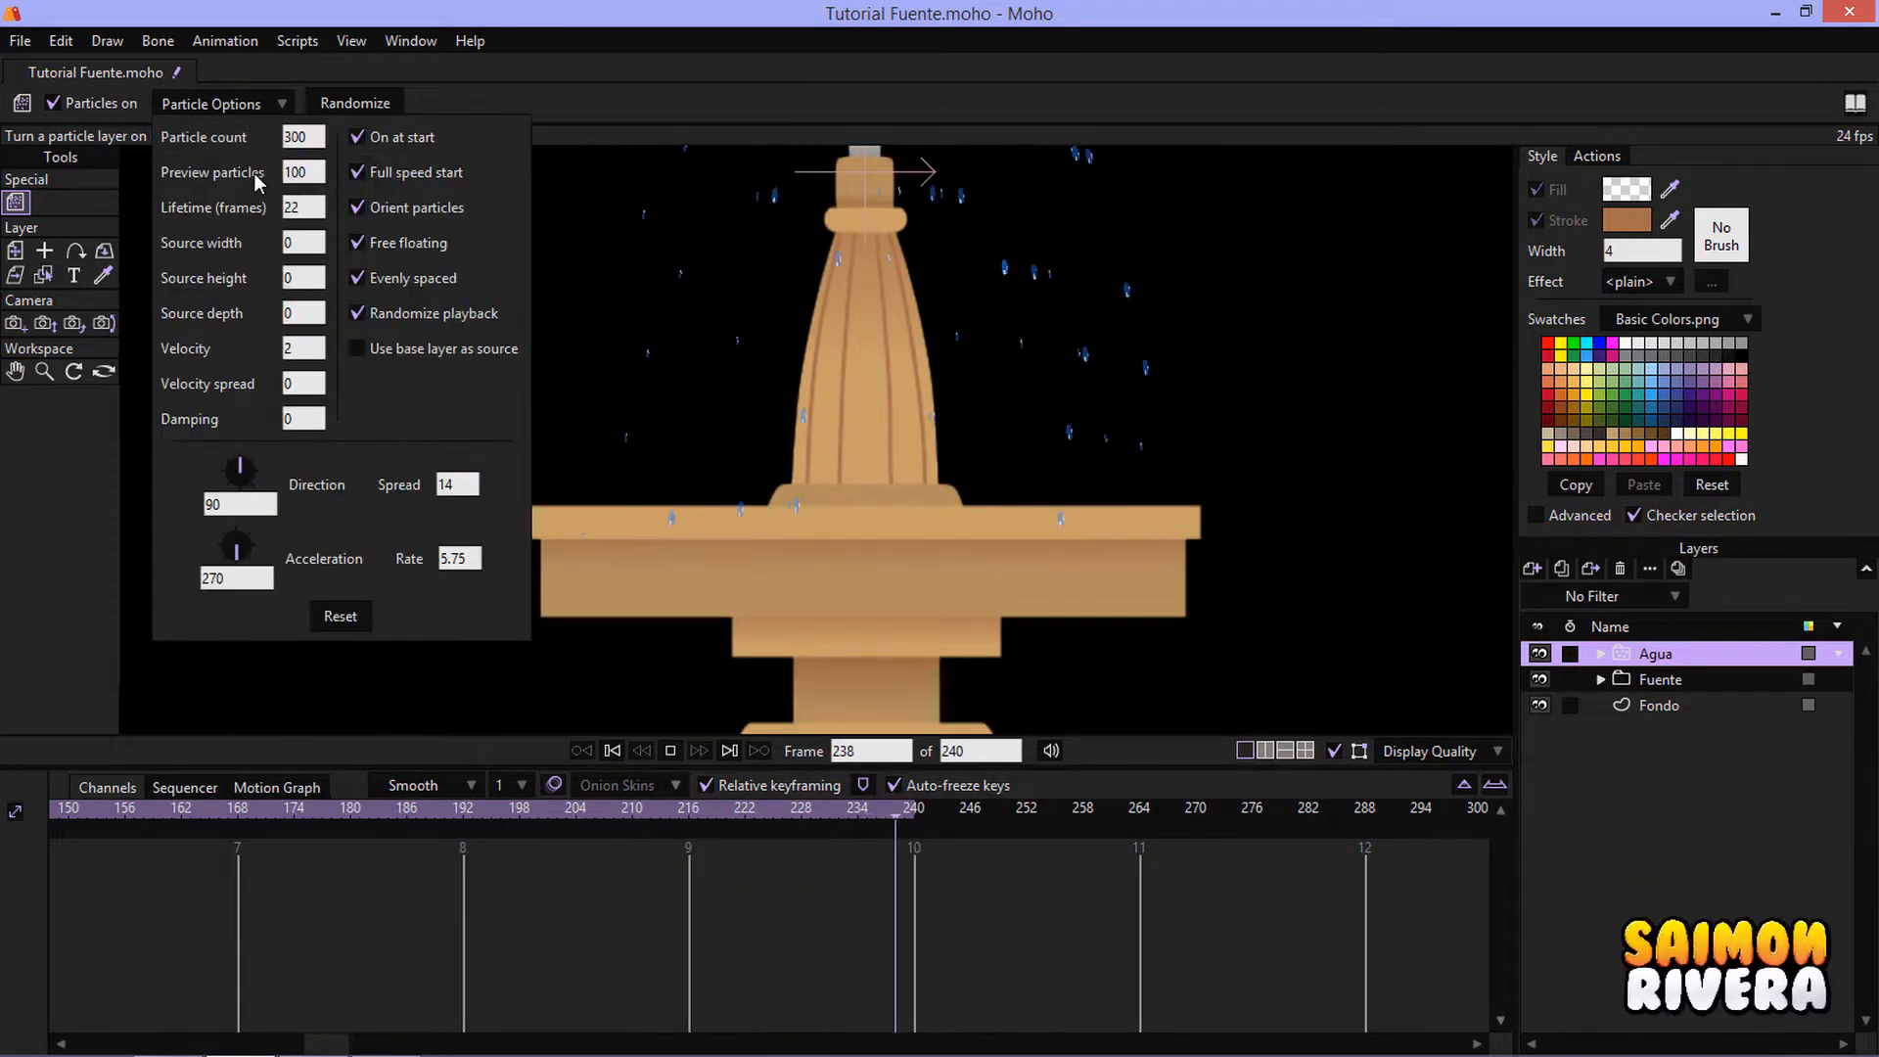
double_click(312, 207)
text(21)
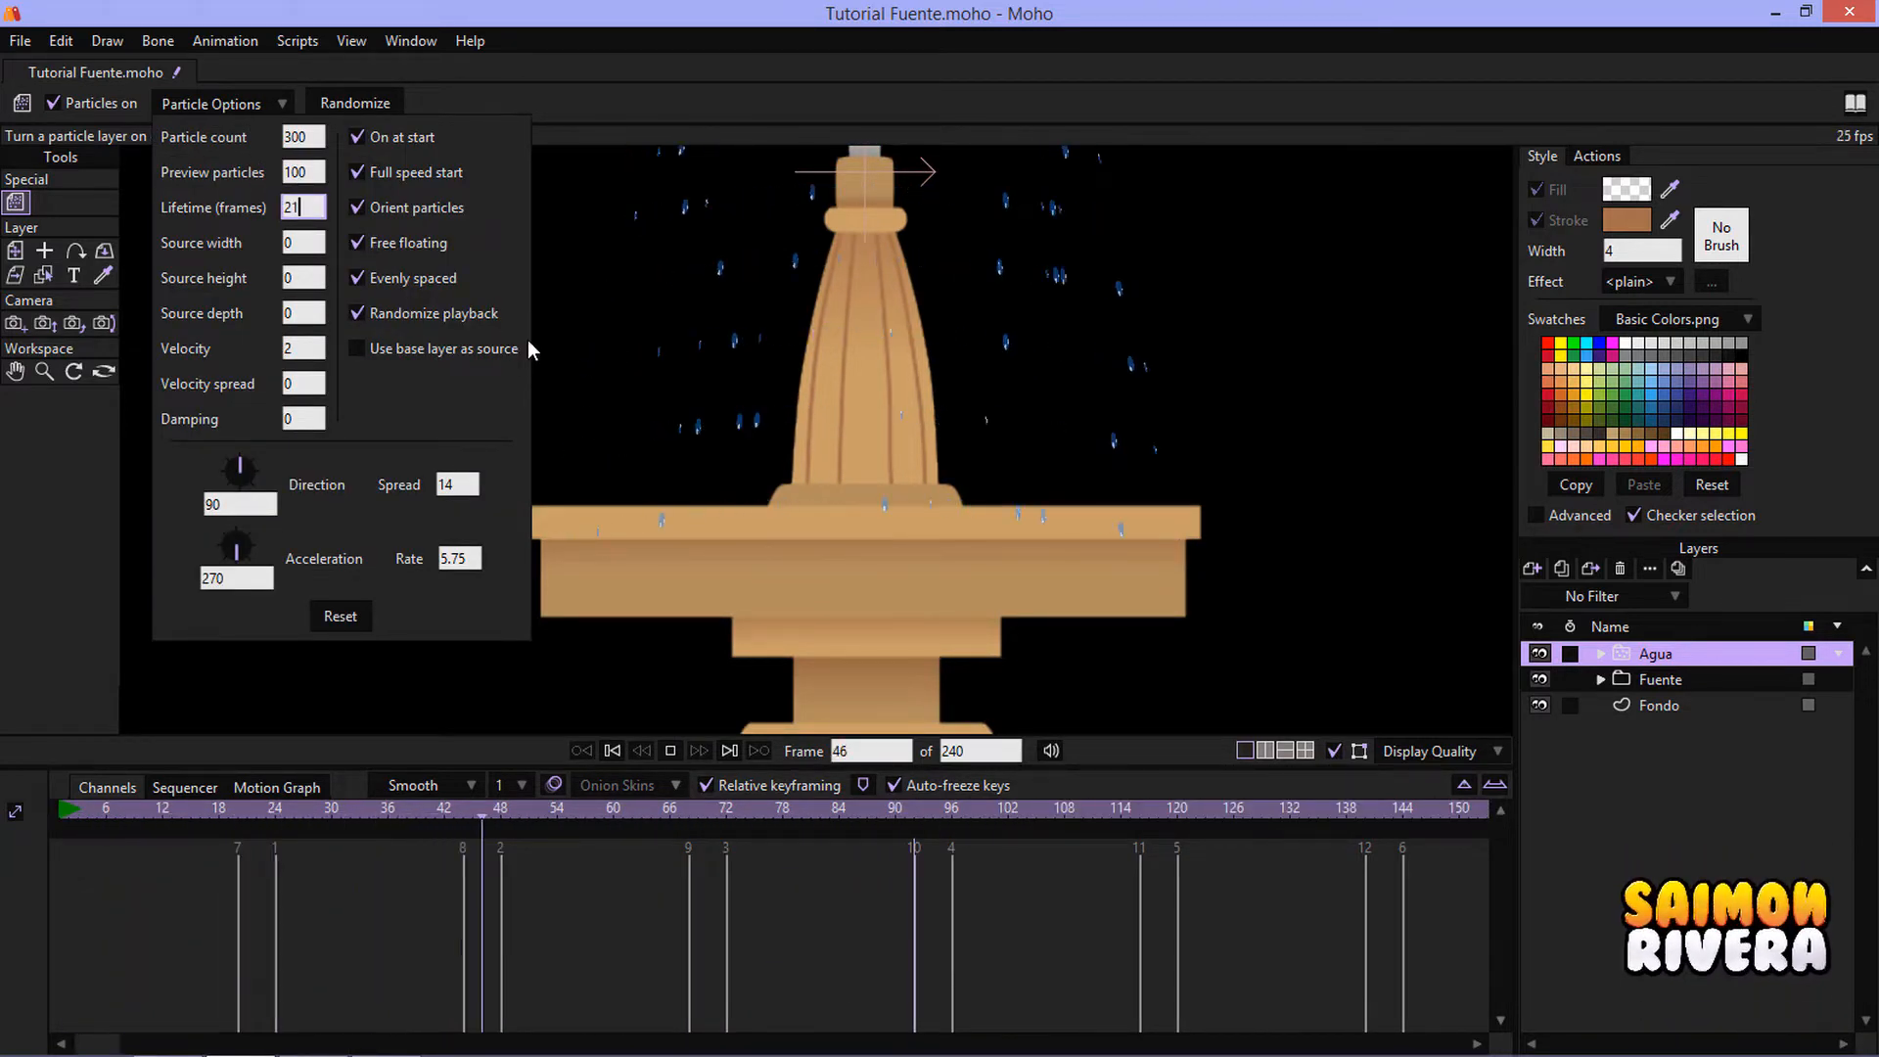
click(822, 463)
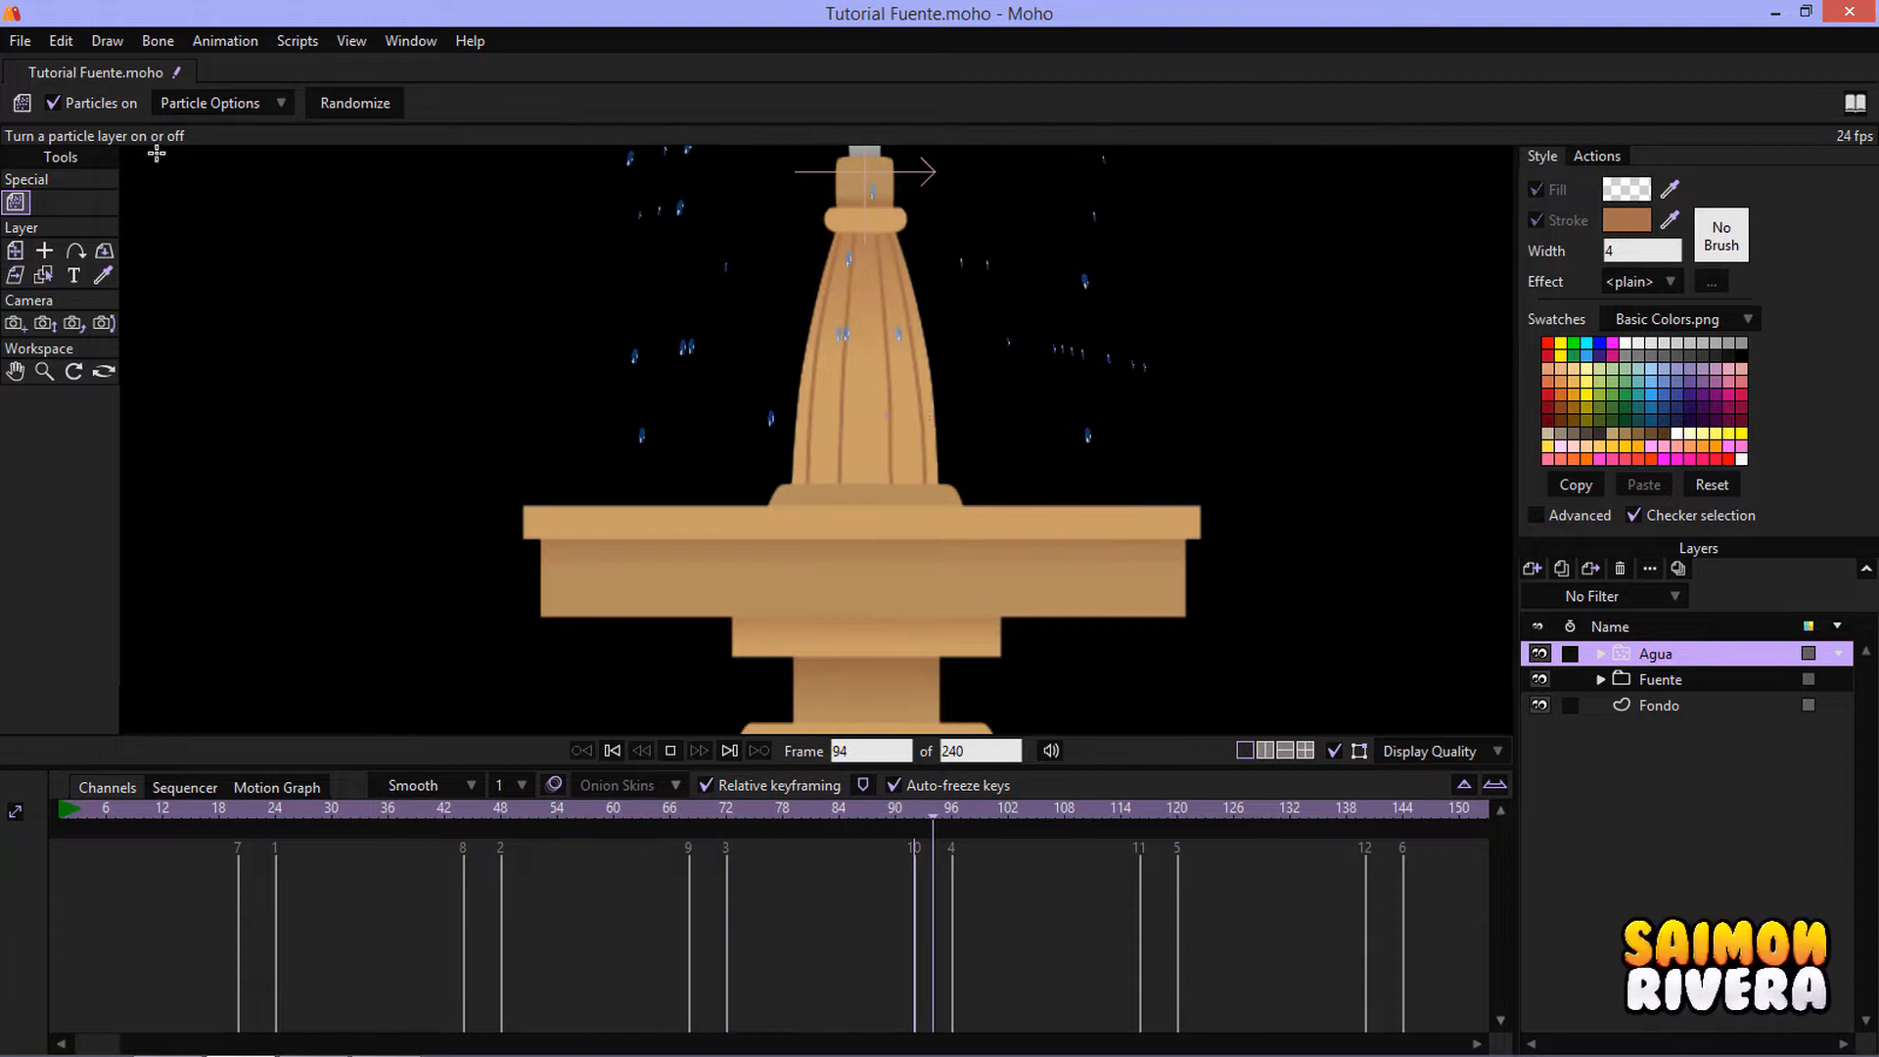
- Set the particle lifetime to 22 frames and check the droplets' fall over the whole fountain
click(217, 108)
click(303, 208)
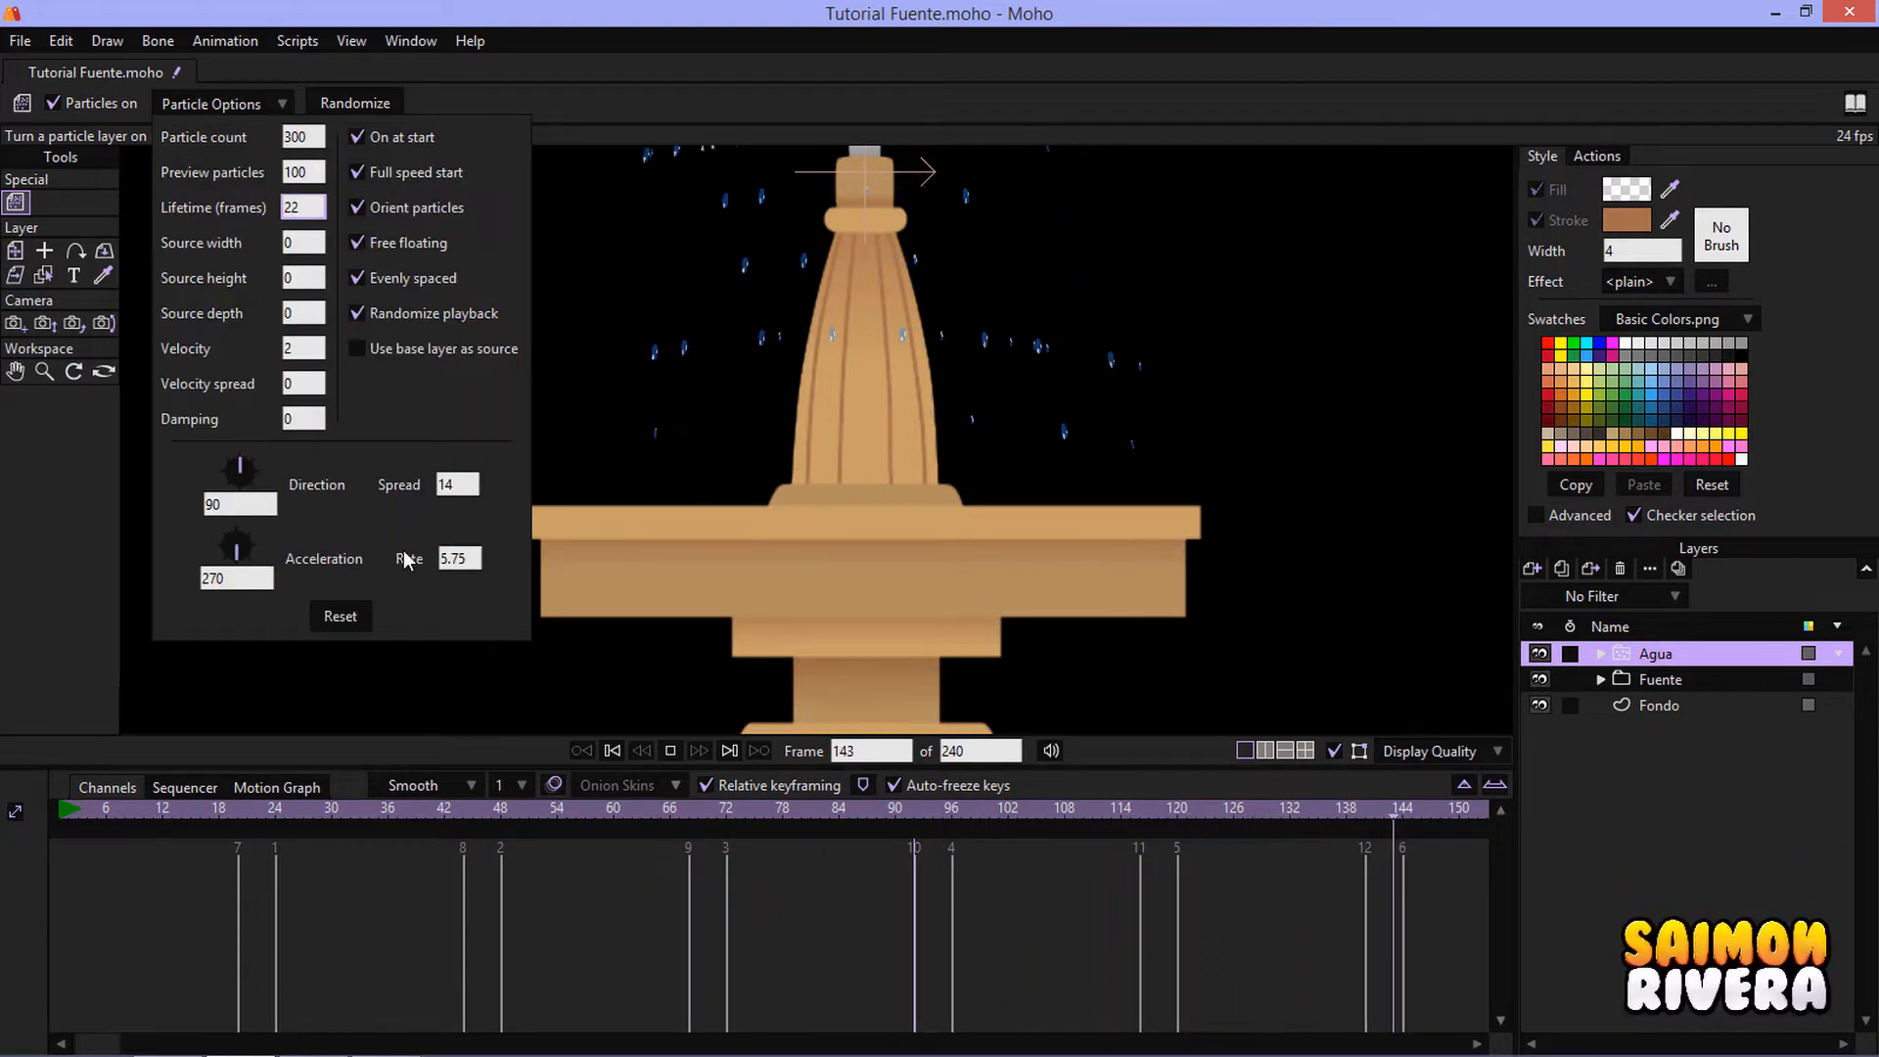
click(787, 487)
scroll(848, 587, down, 3)
drag(877, 407, 843, 566)
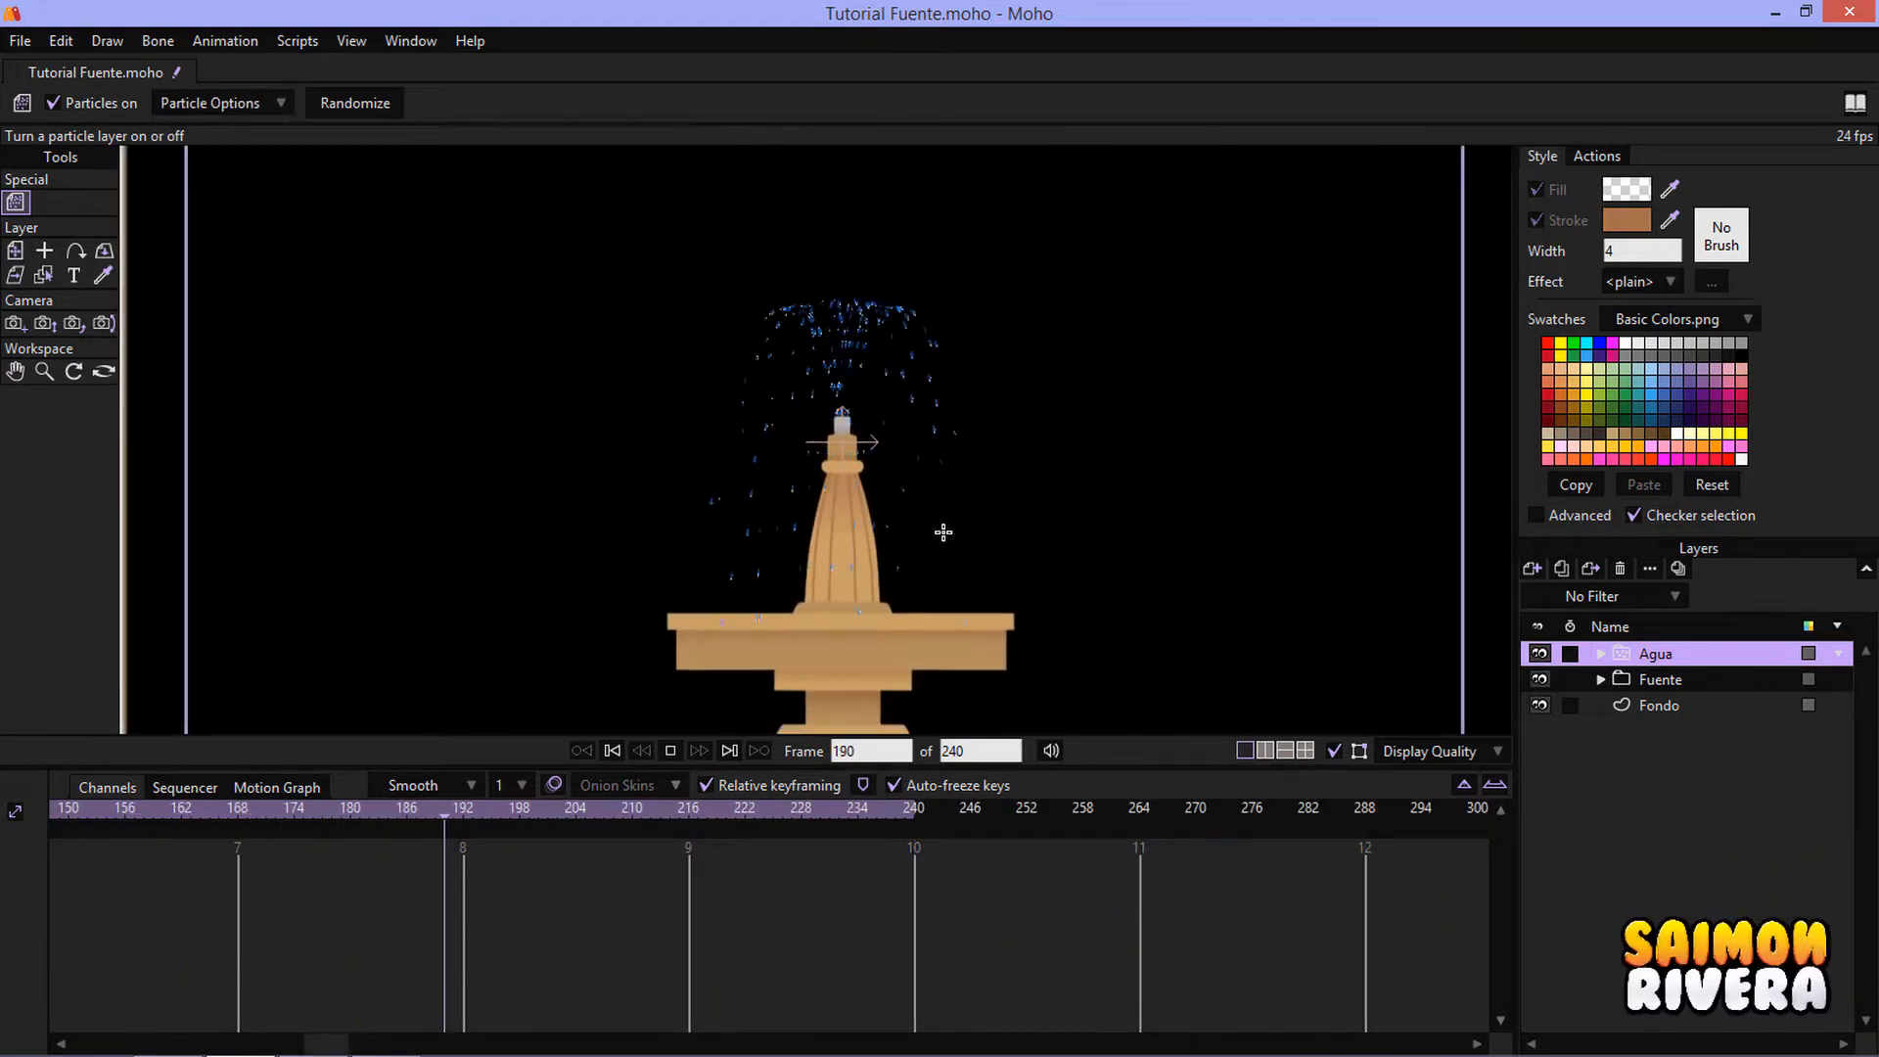
scroll(942, 534, up, 3)
- Review the Agua particle options, from particle count, preview particles and lifetime to source size, velocity, damping, spread and acceleration rate
click(217, 104)
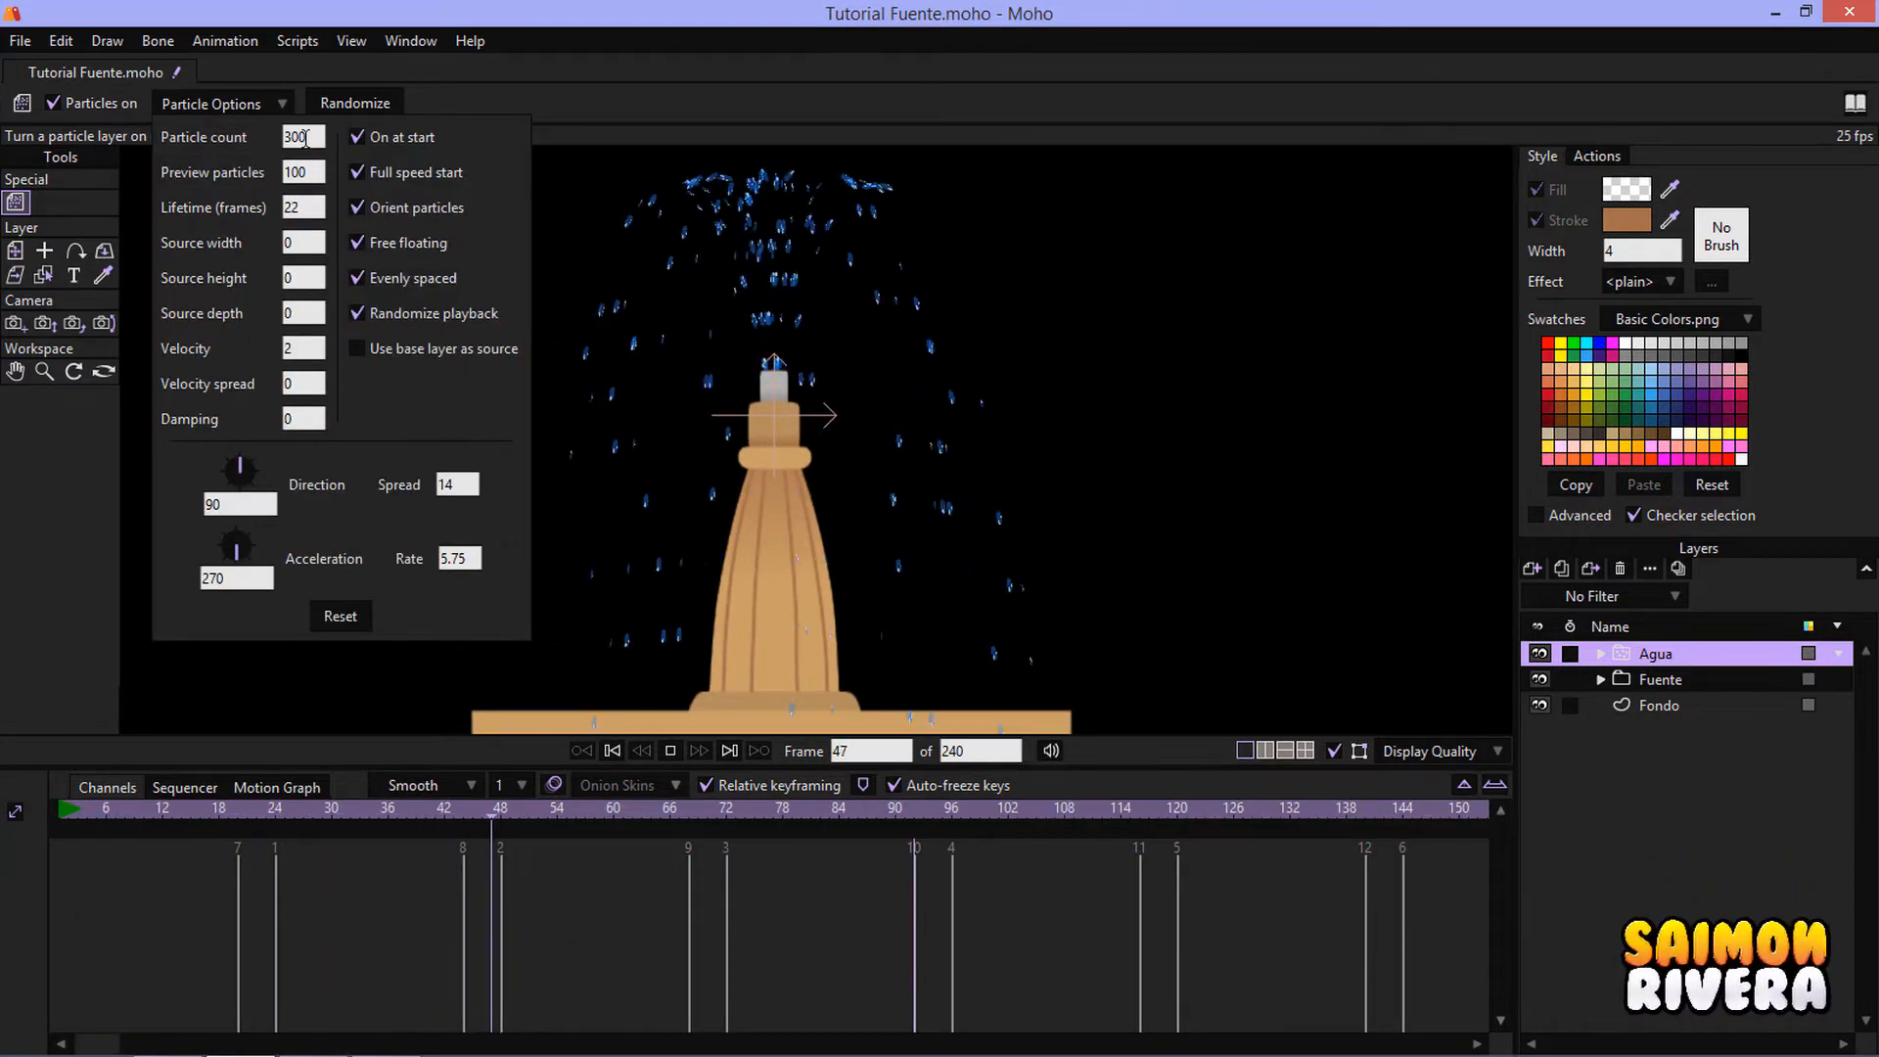
click(307, 138)
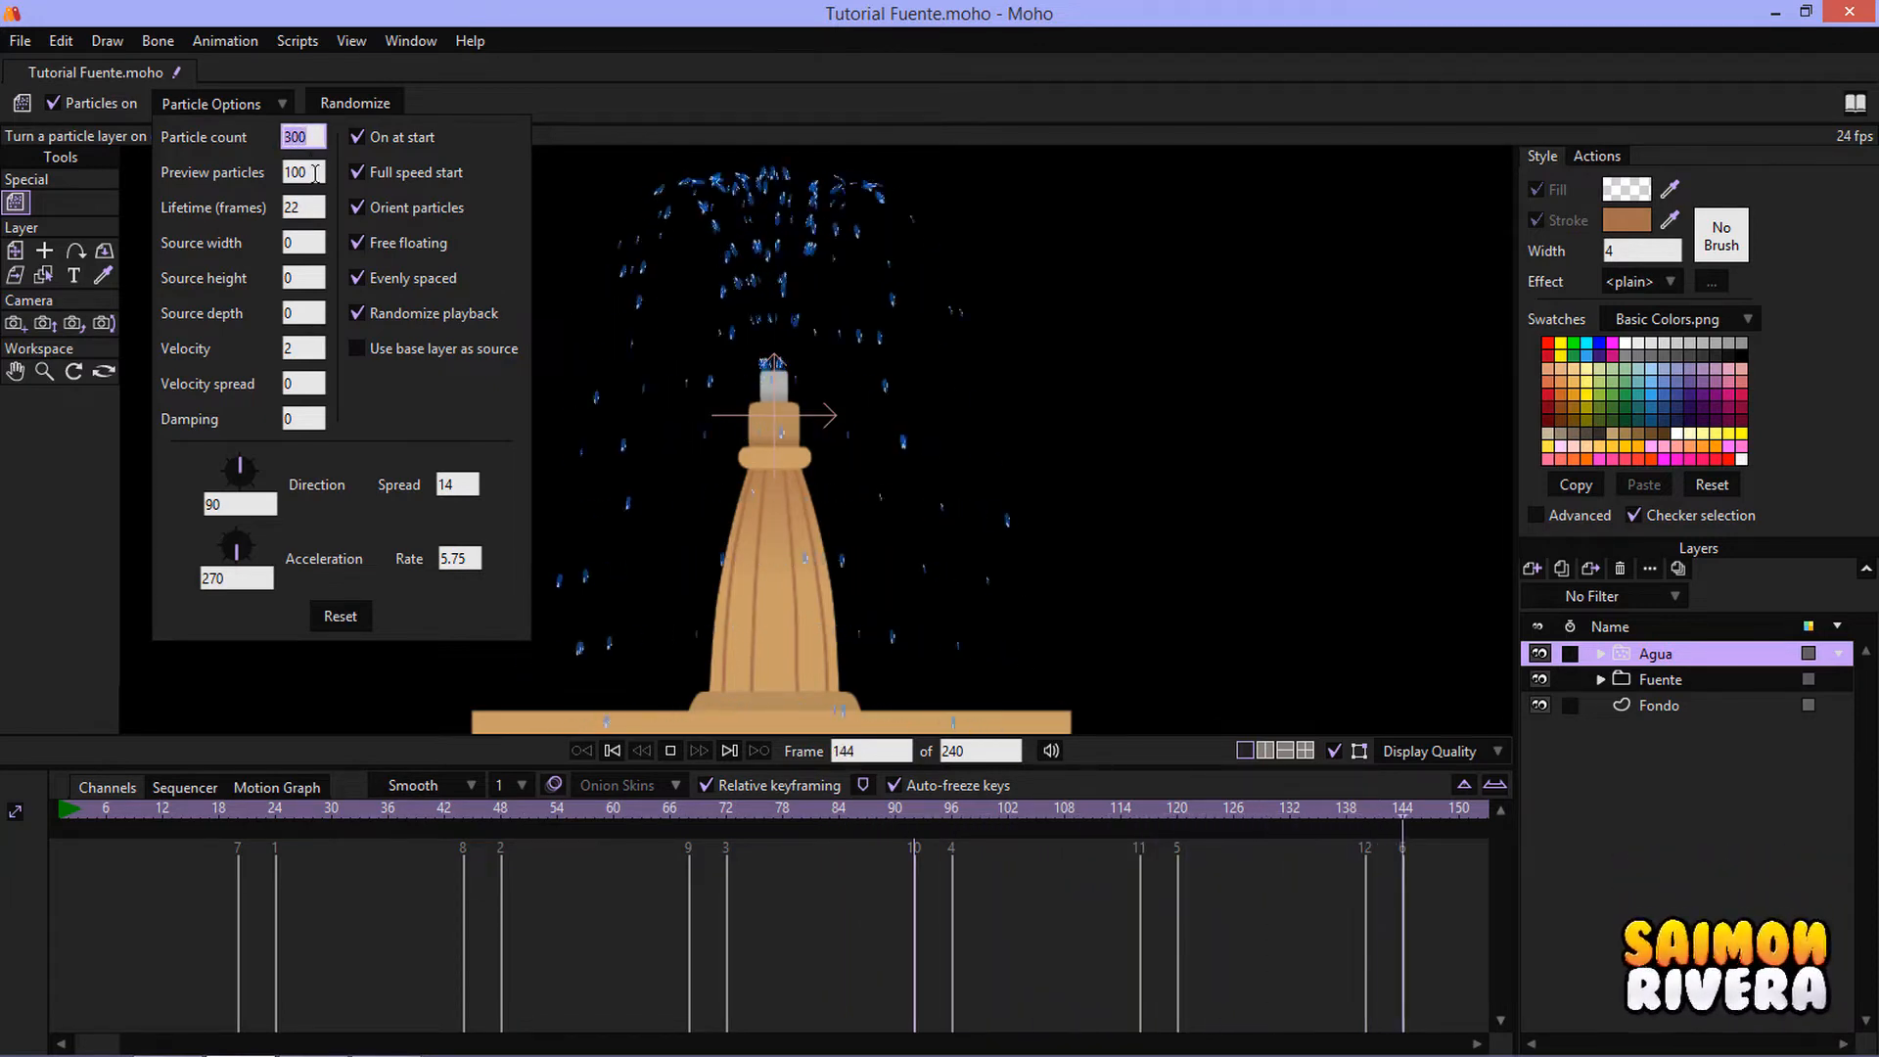
click(310, 167)
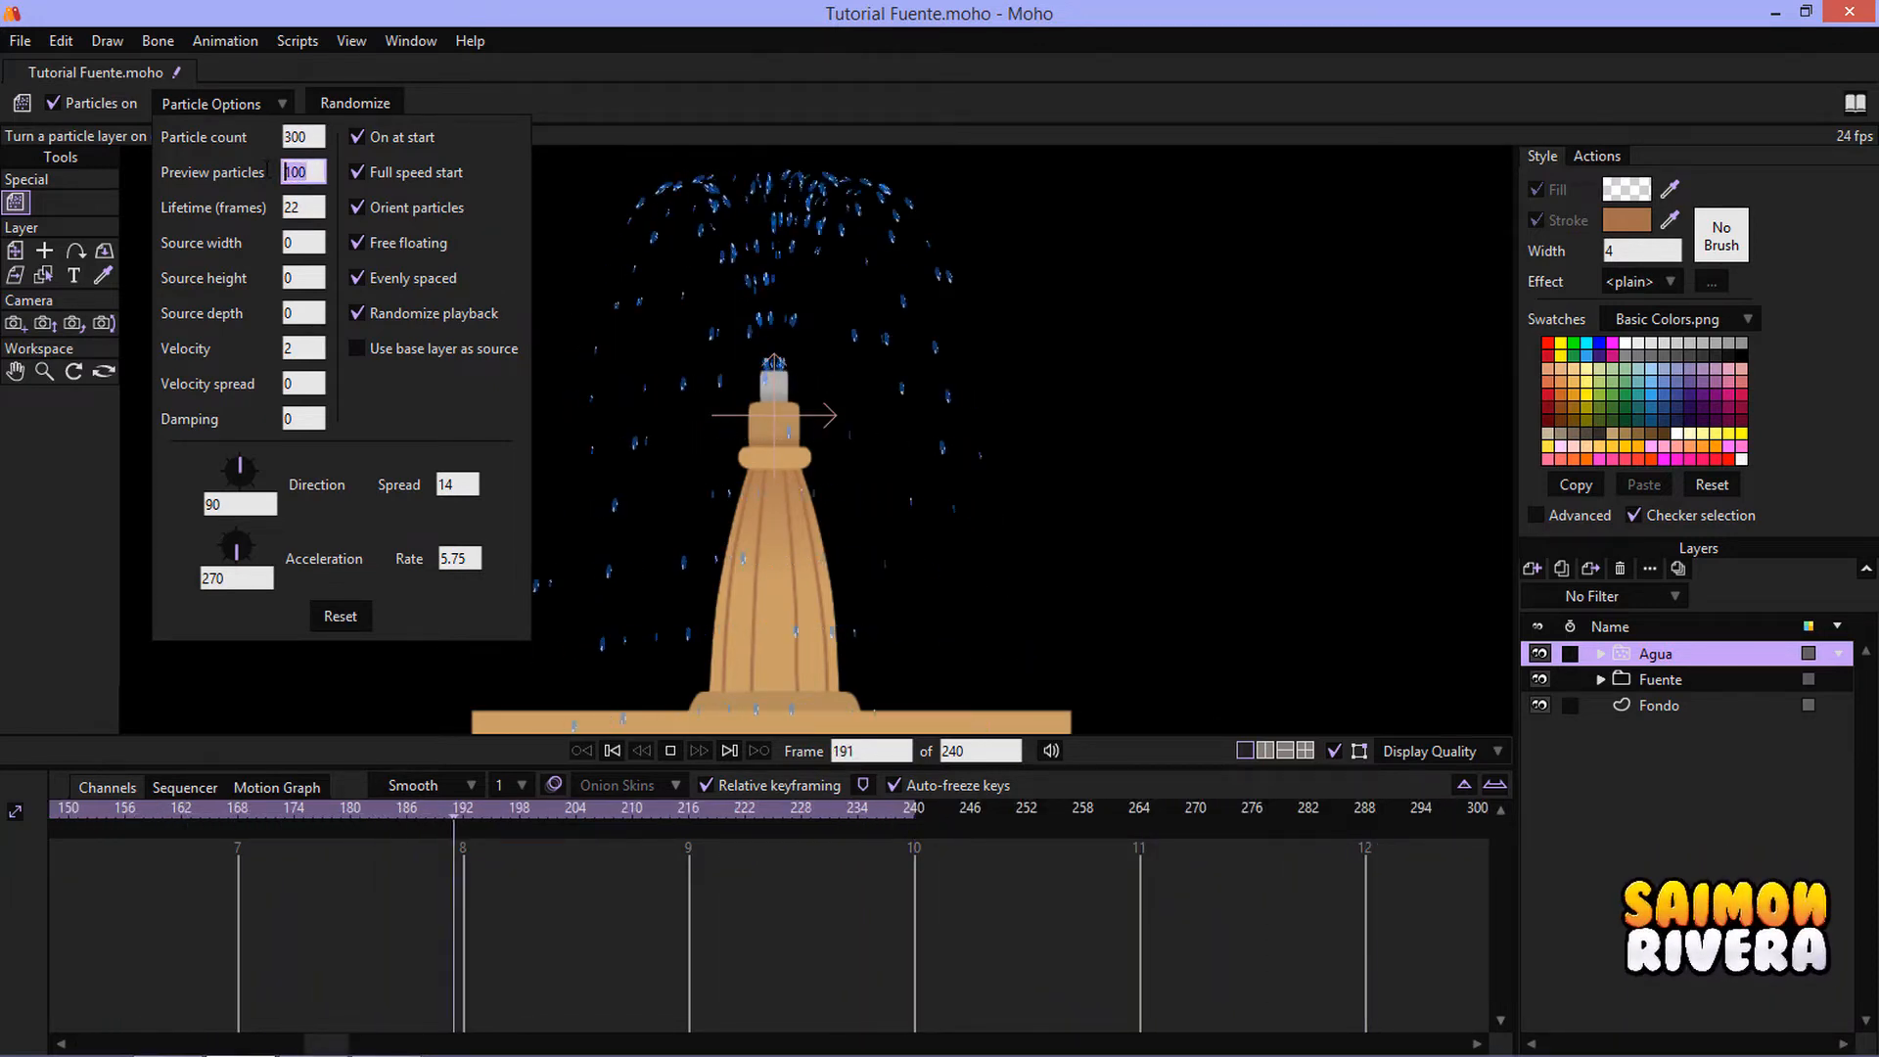
key(Tab)
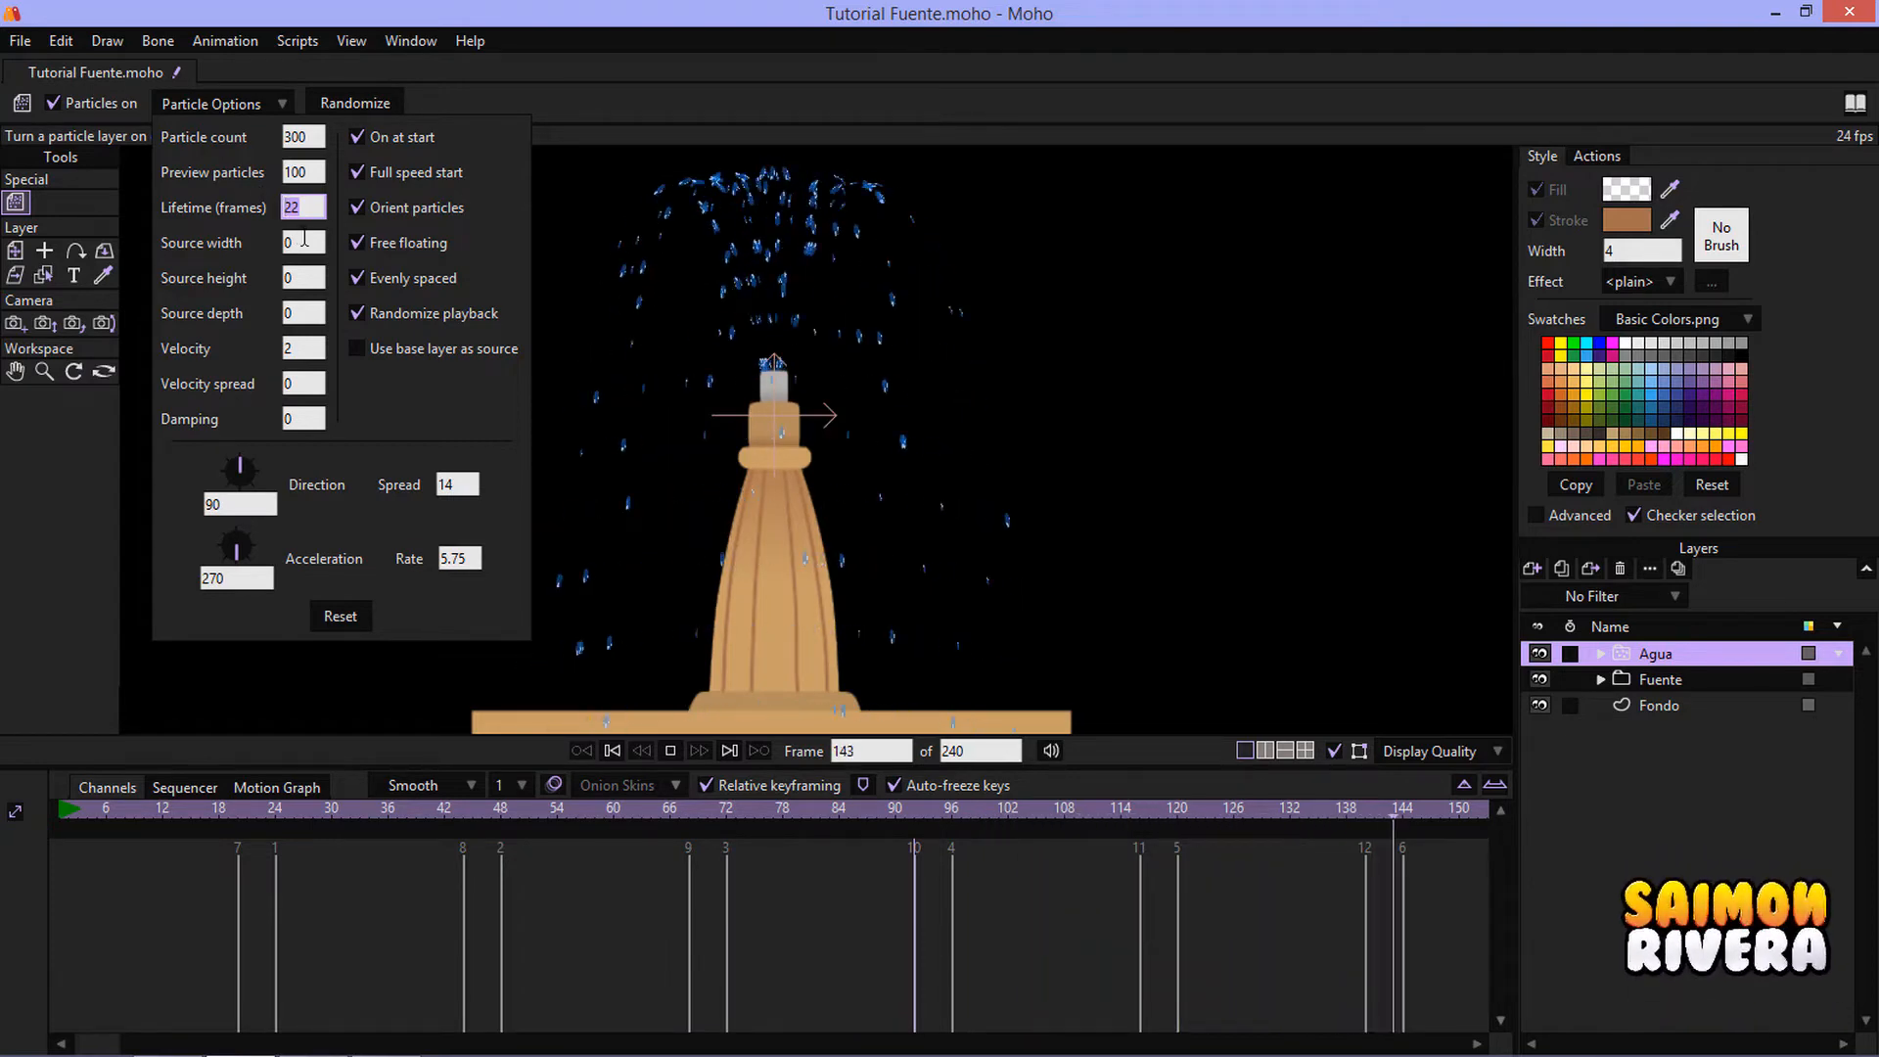
drag(301, 242, 265, 382)
click(288, 418)
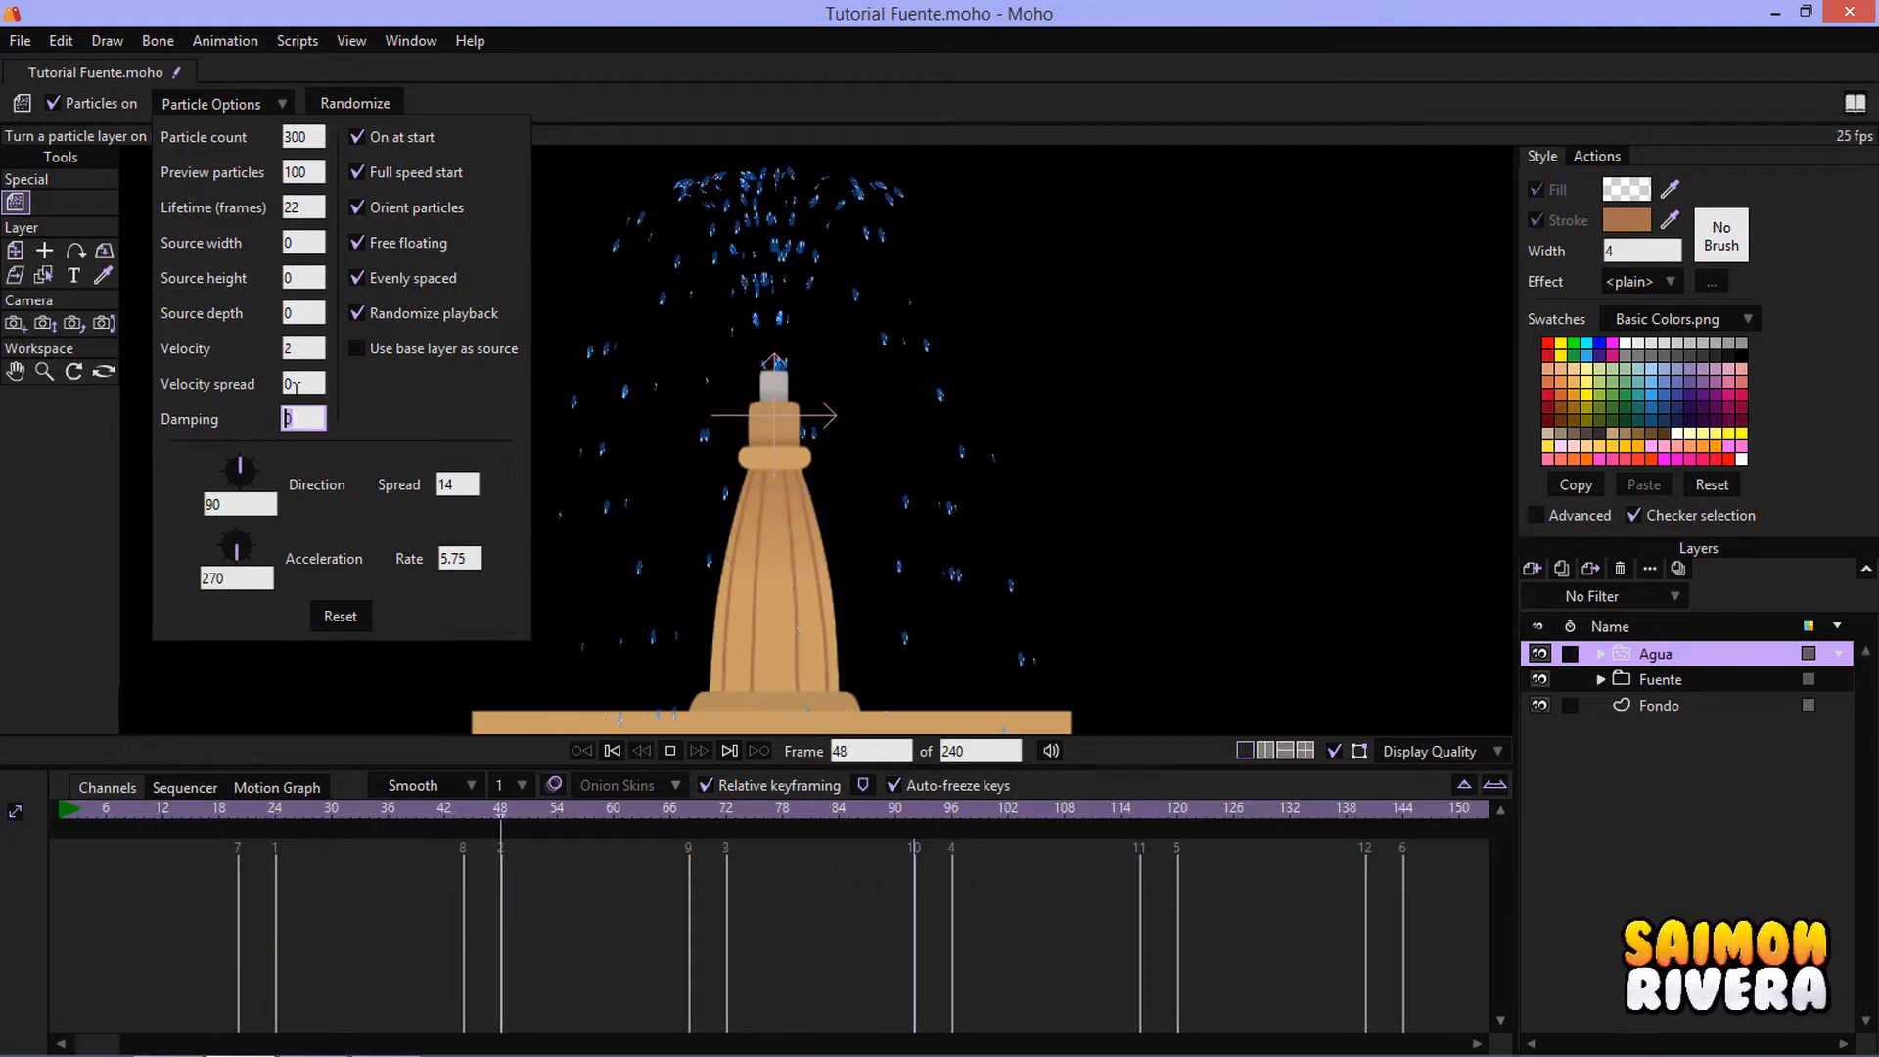
click(445, 486)
click(469, 560)
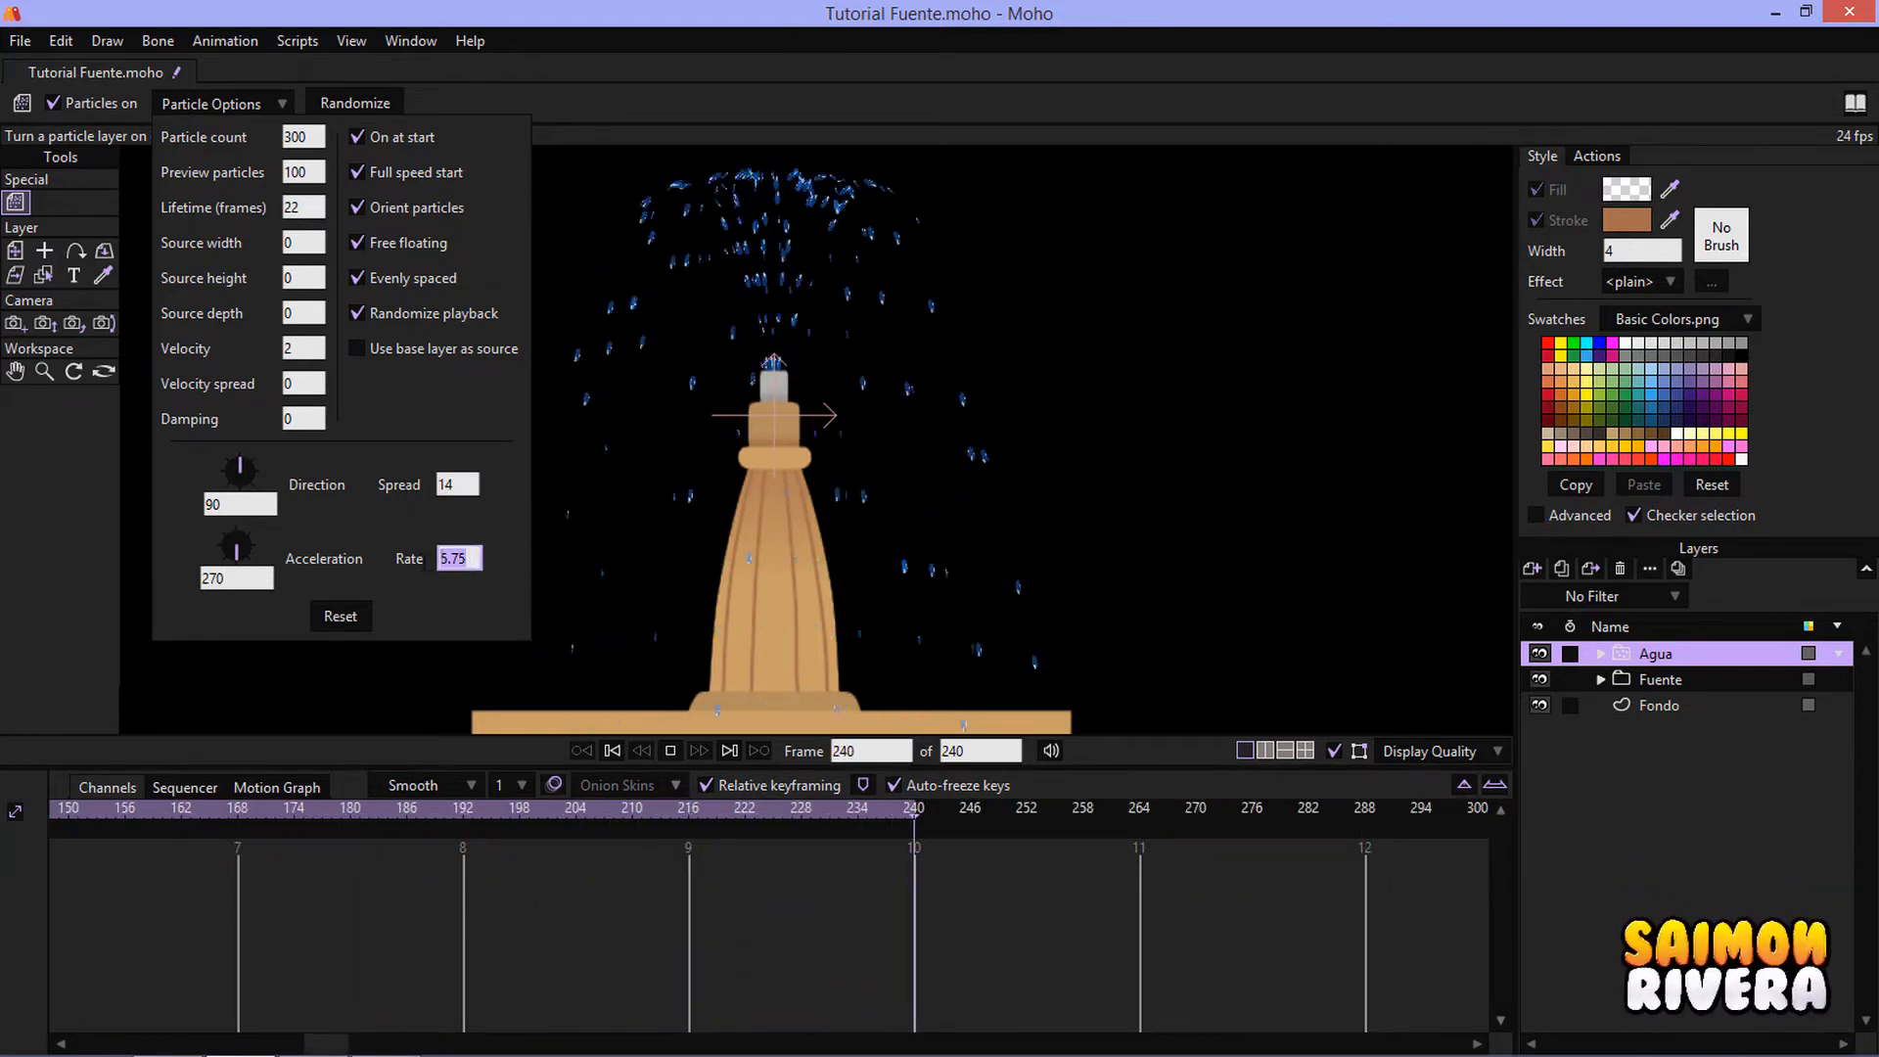
- Examine the droplets reaching the basin during playback, and stop the animation and return to frame 0
drag(816, 405, 844, 412)
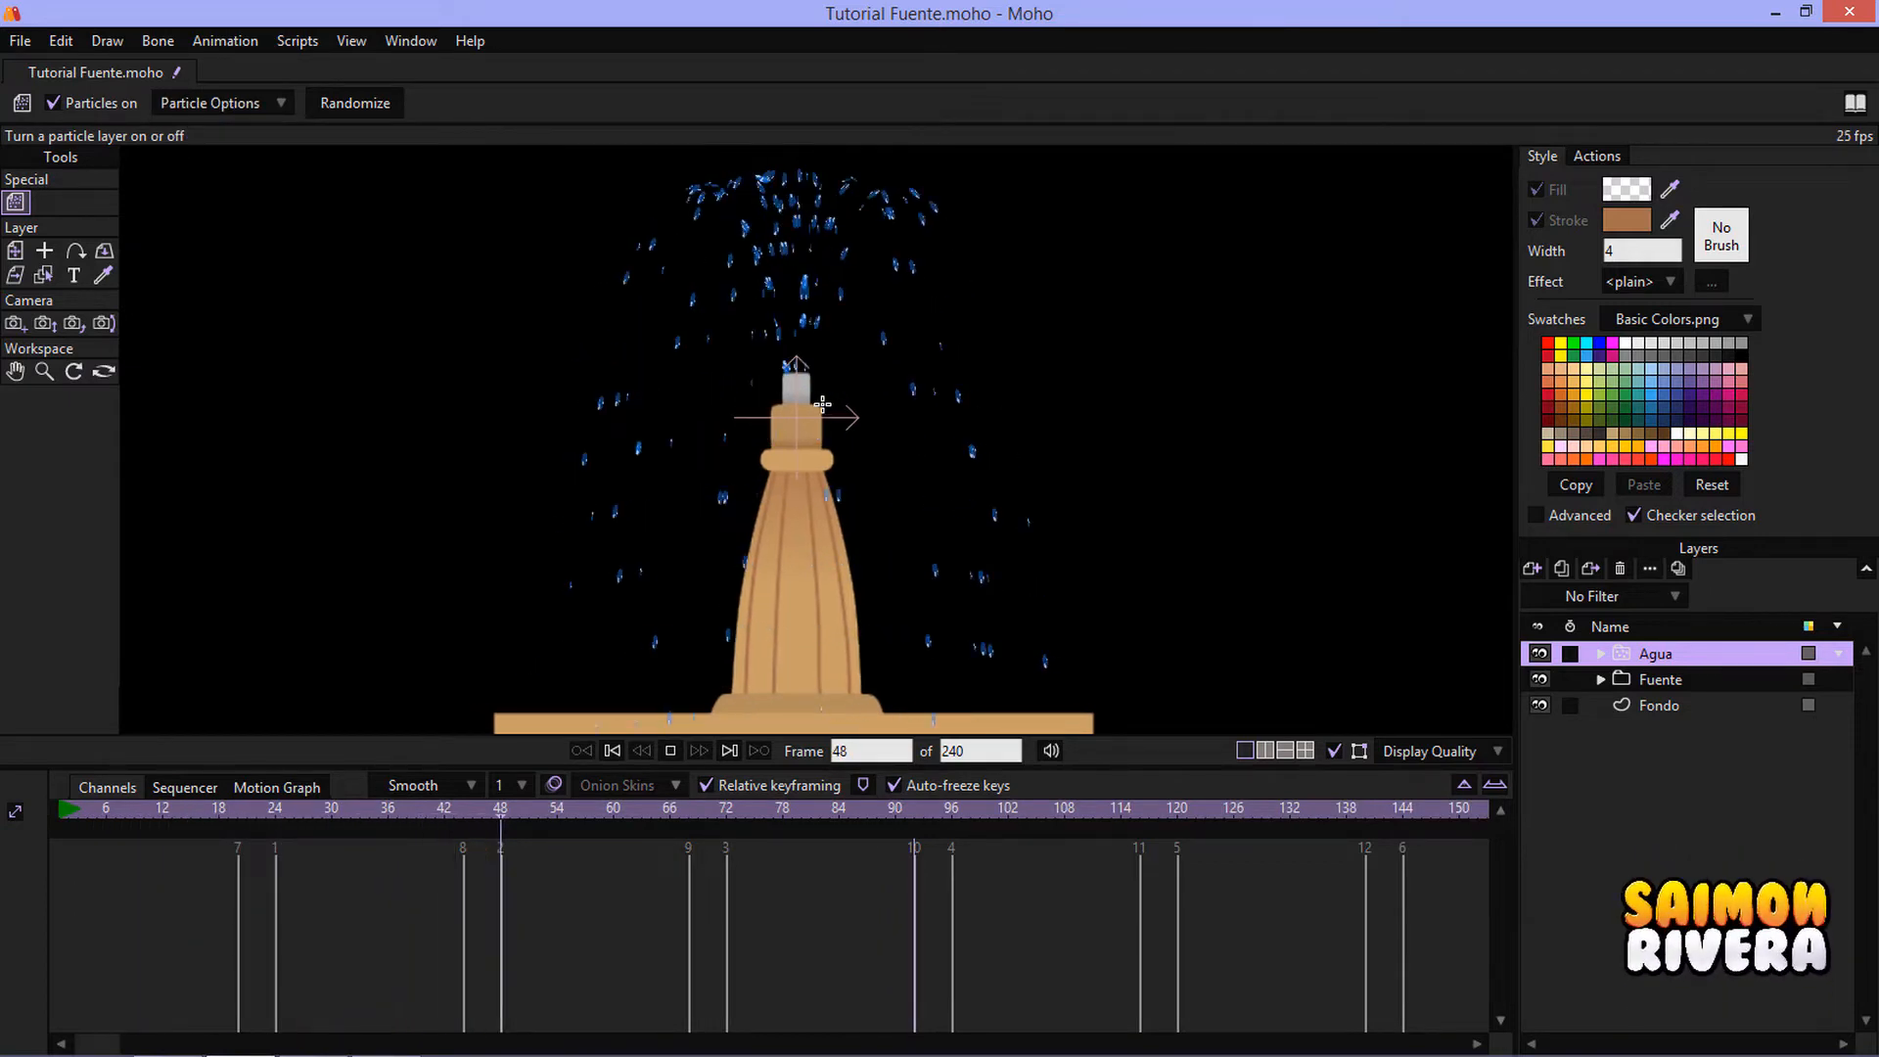
scroll(845, 417, down, 4)
scroll(846, 417, up, 1)
click(216, 103)
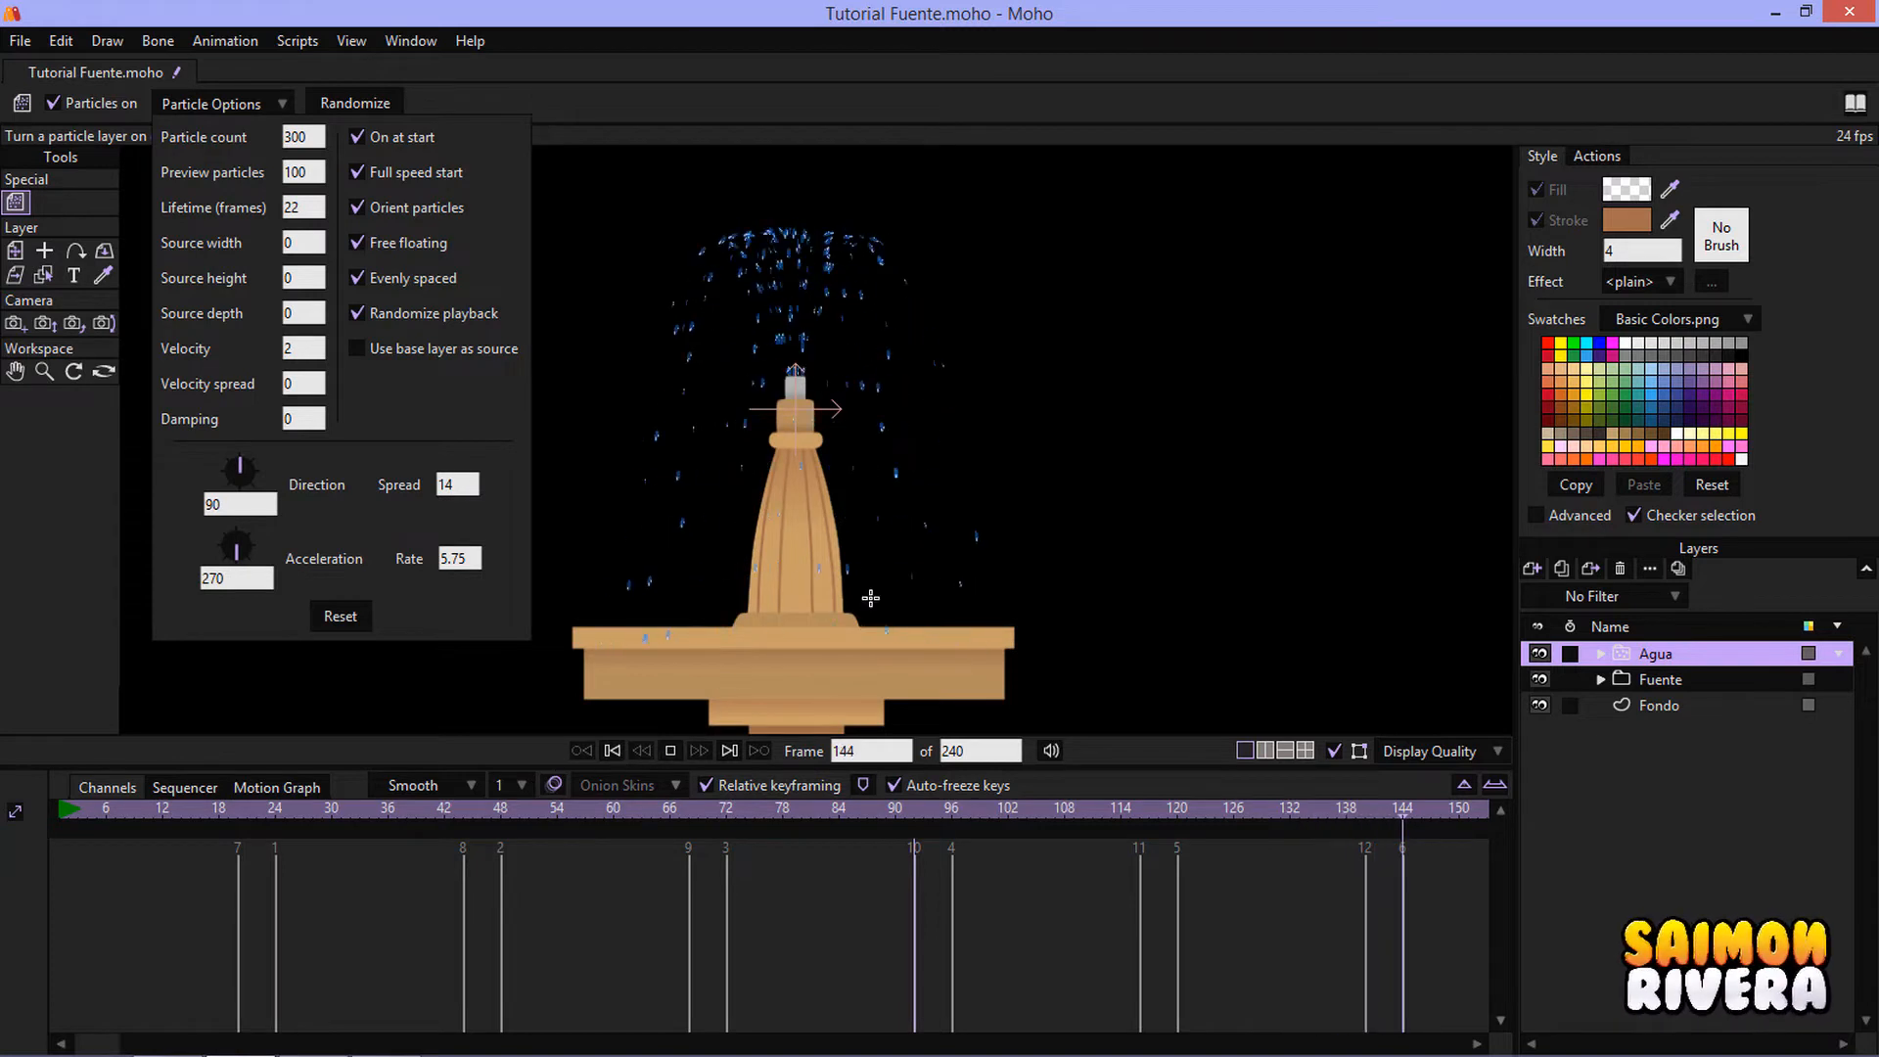
drag(786, 632, 802, 576)
scroll(803, 576, up, 5)
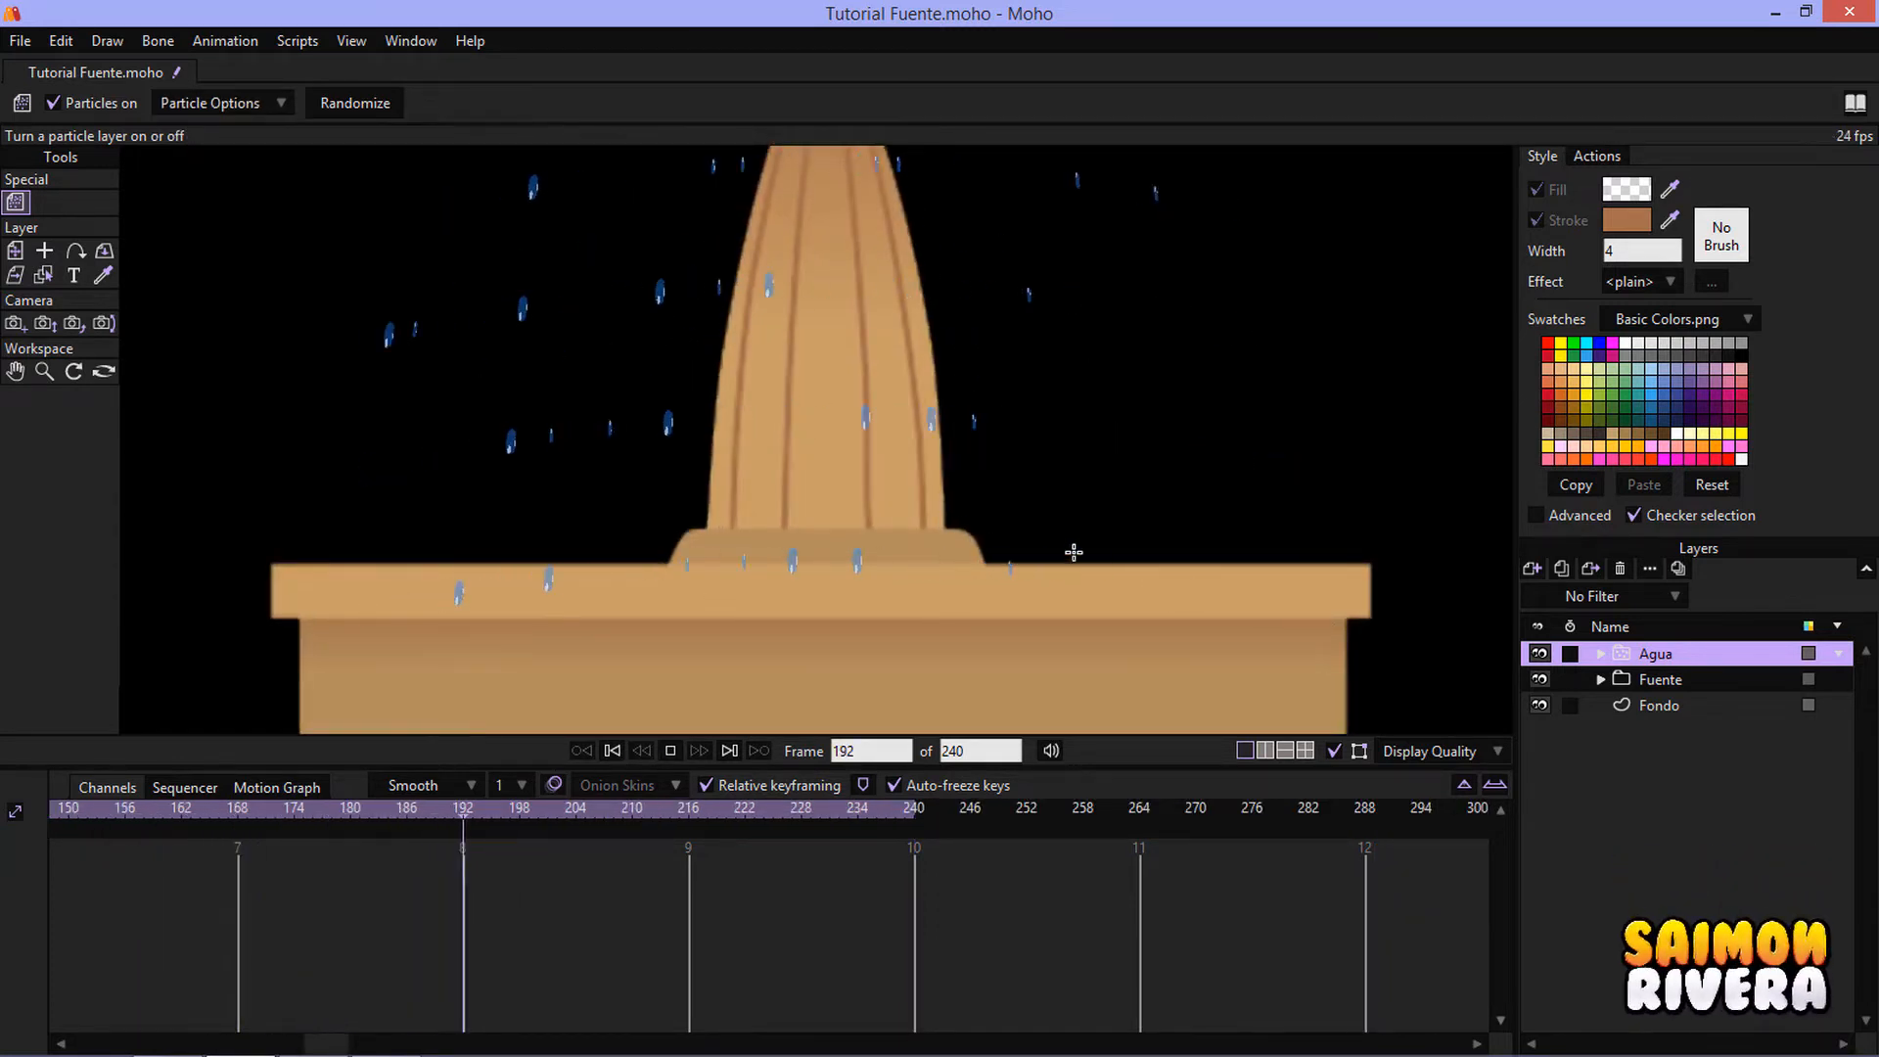
scroll(713, 578, down, 5)
click(670, 750)
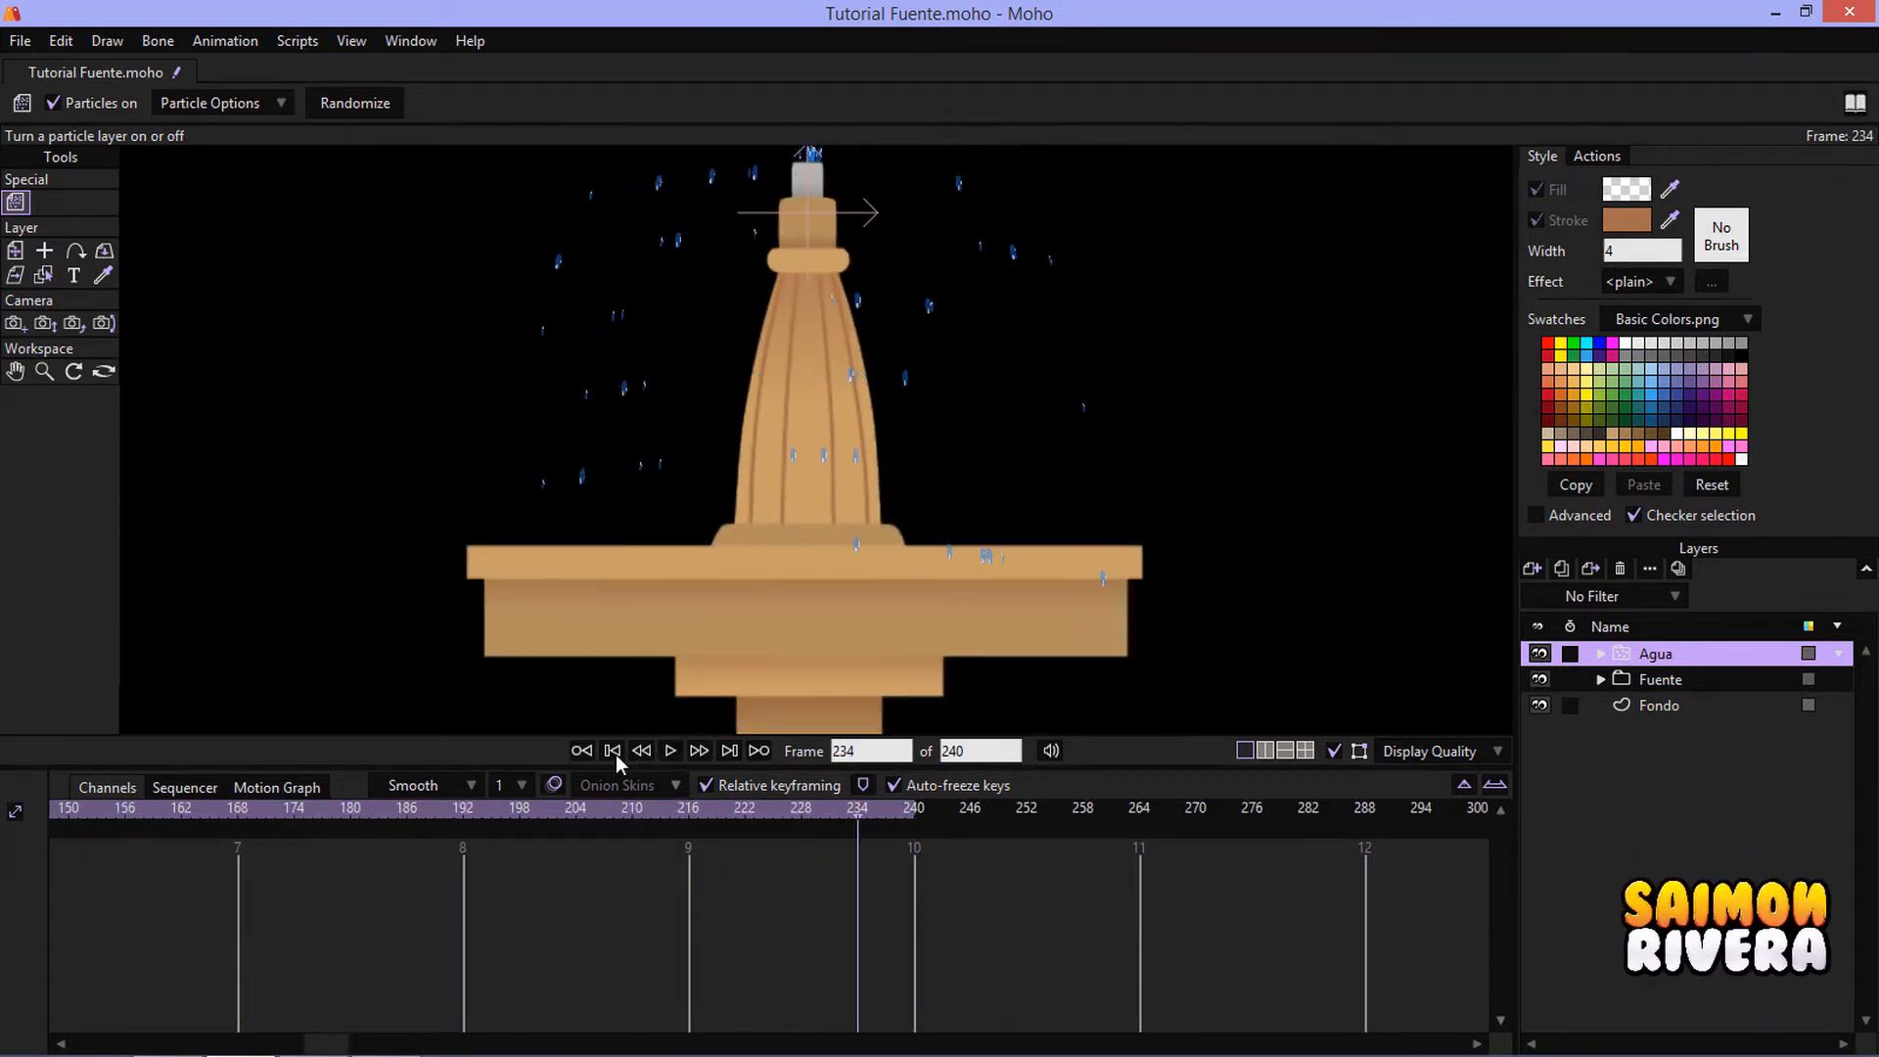
click(613, 751)
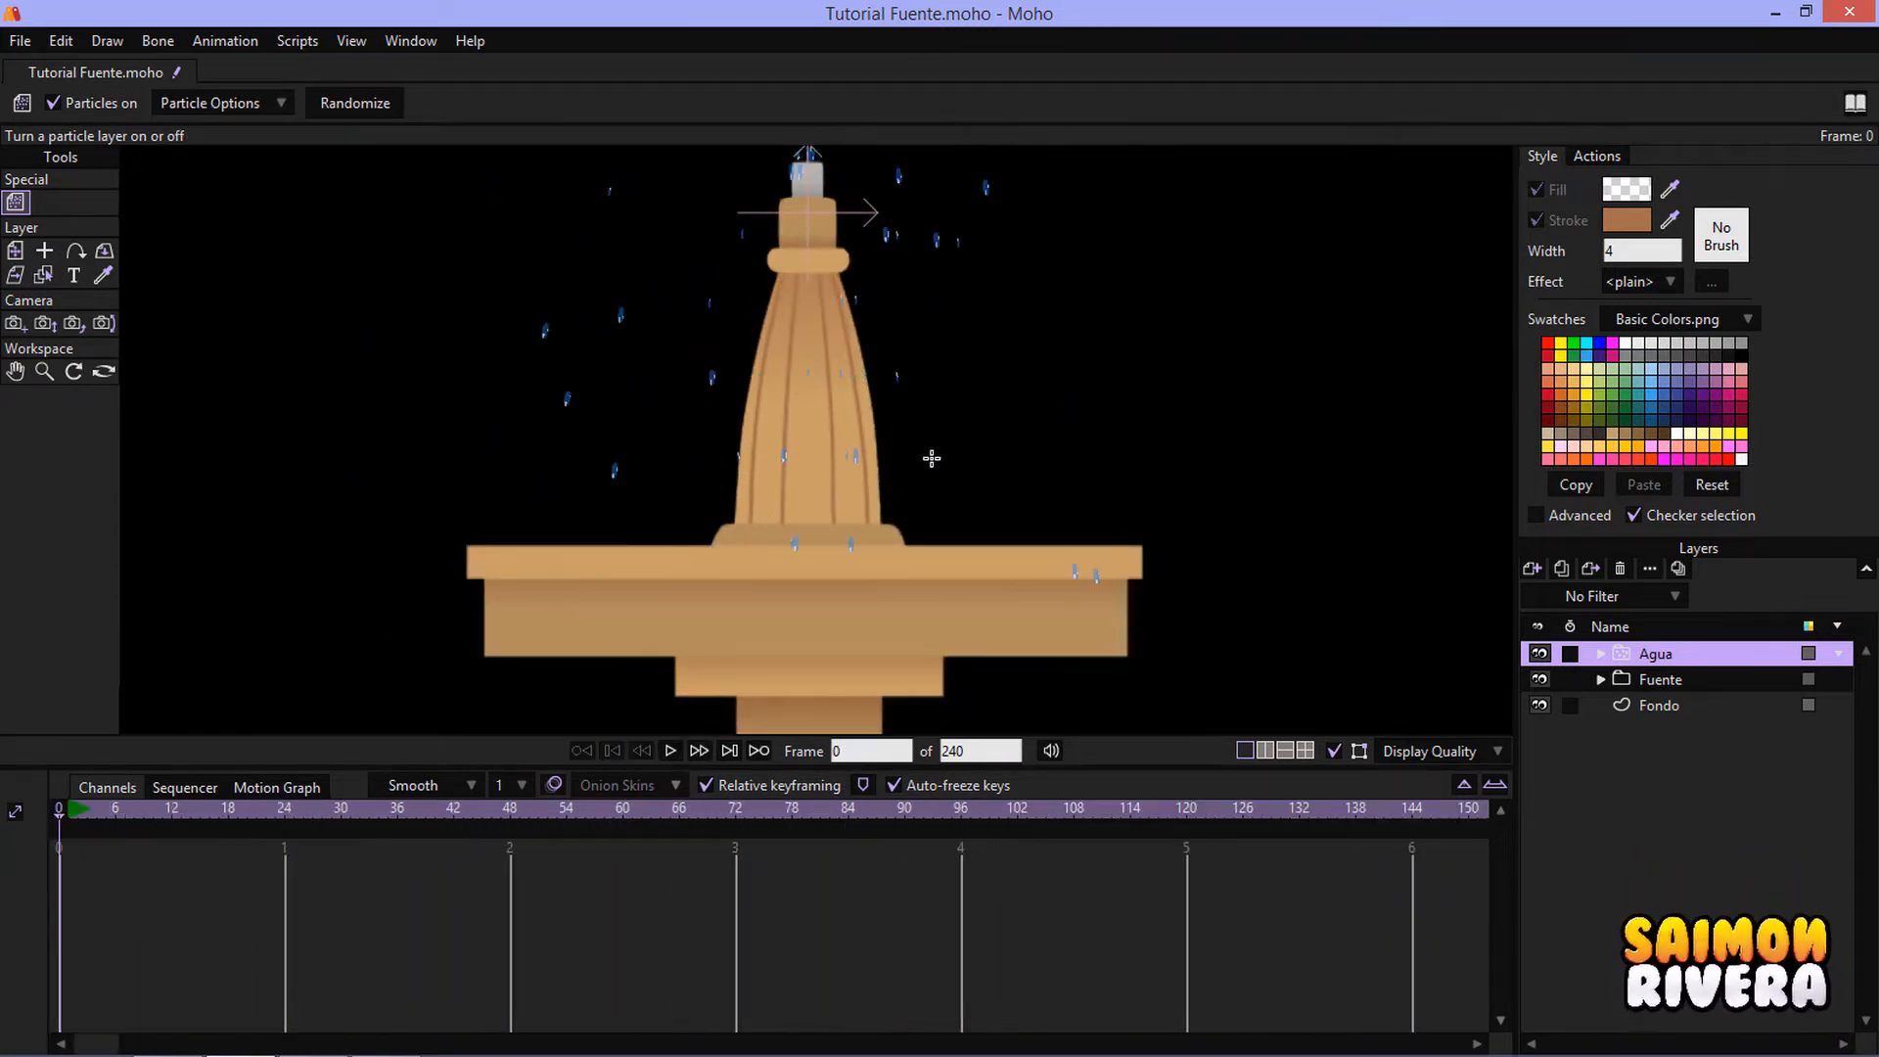
- Cut the basin's rim and bowl shapes out of the Fuente vector layer inside the Fuente group
click(1605, 677)
click(1642, 702)
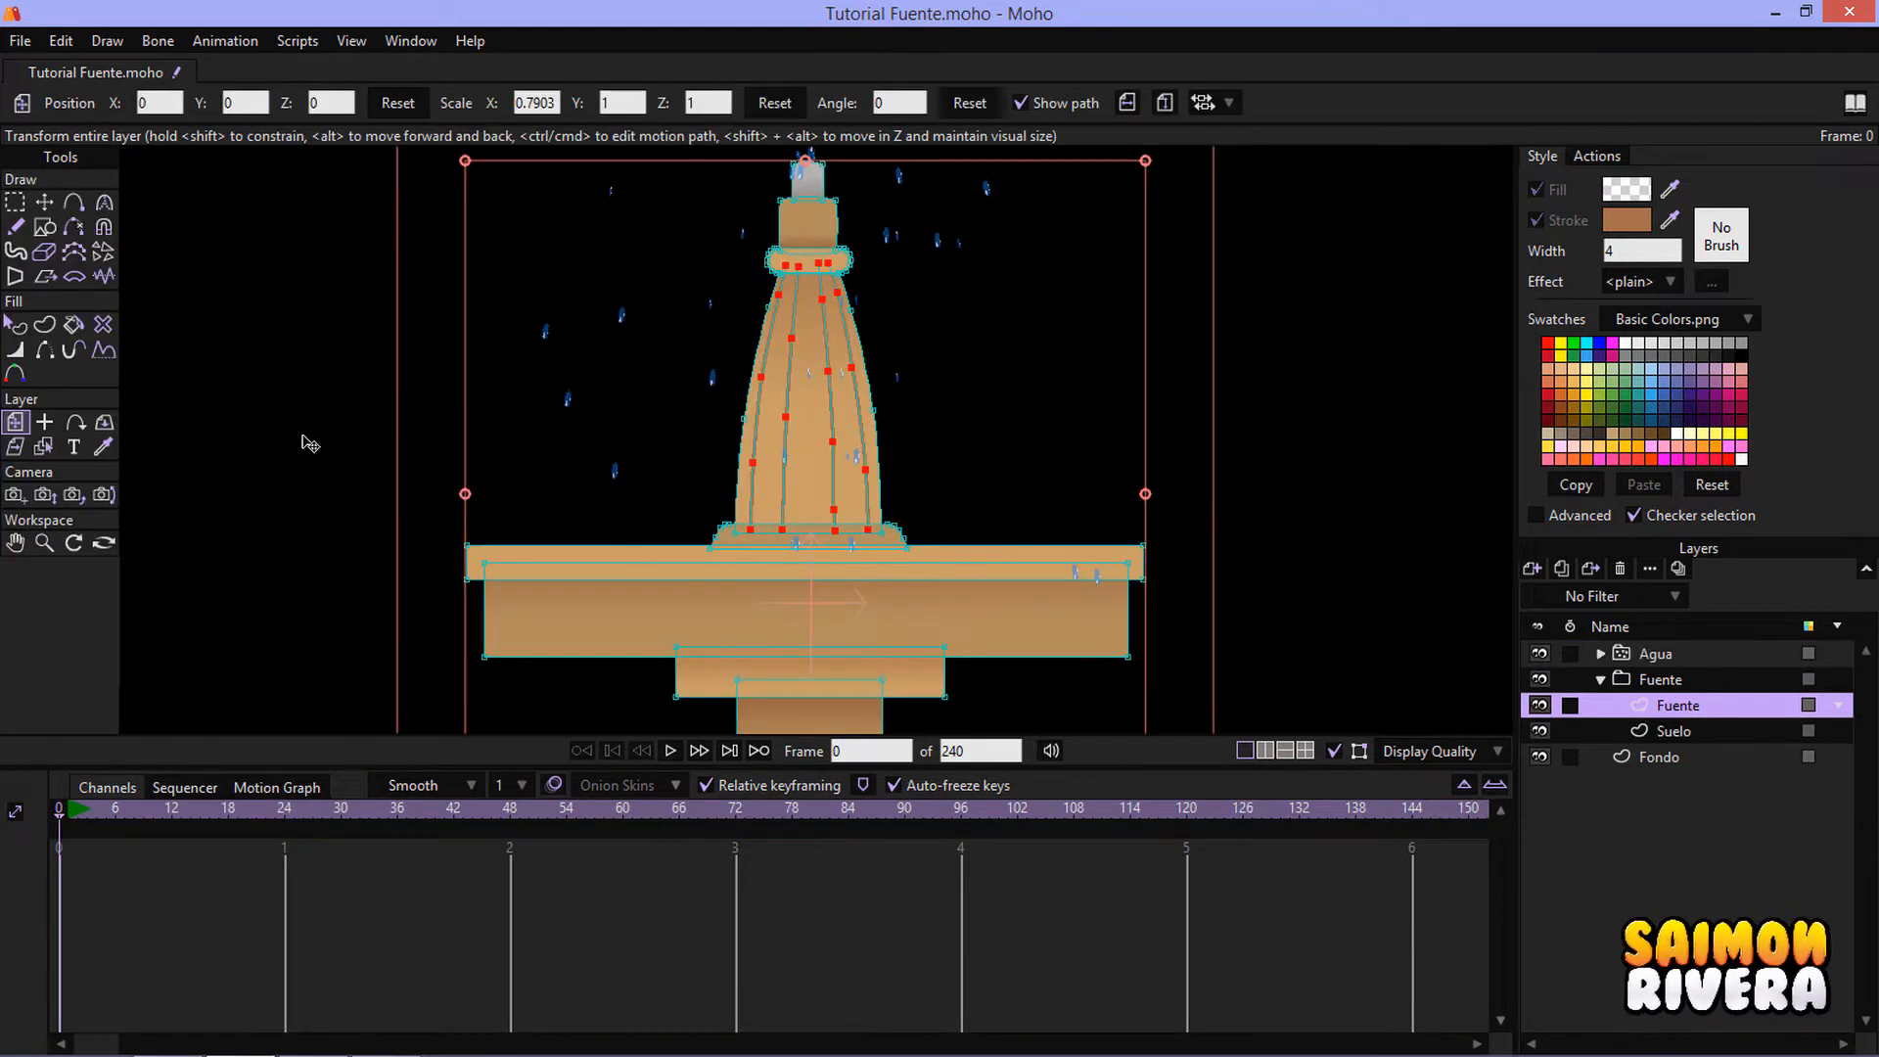
click(46, 326)
click(607, 590)
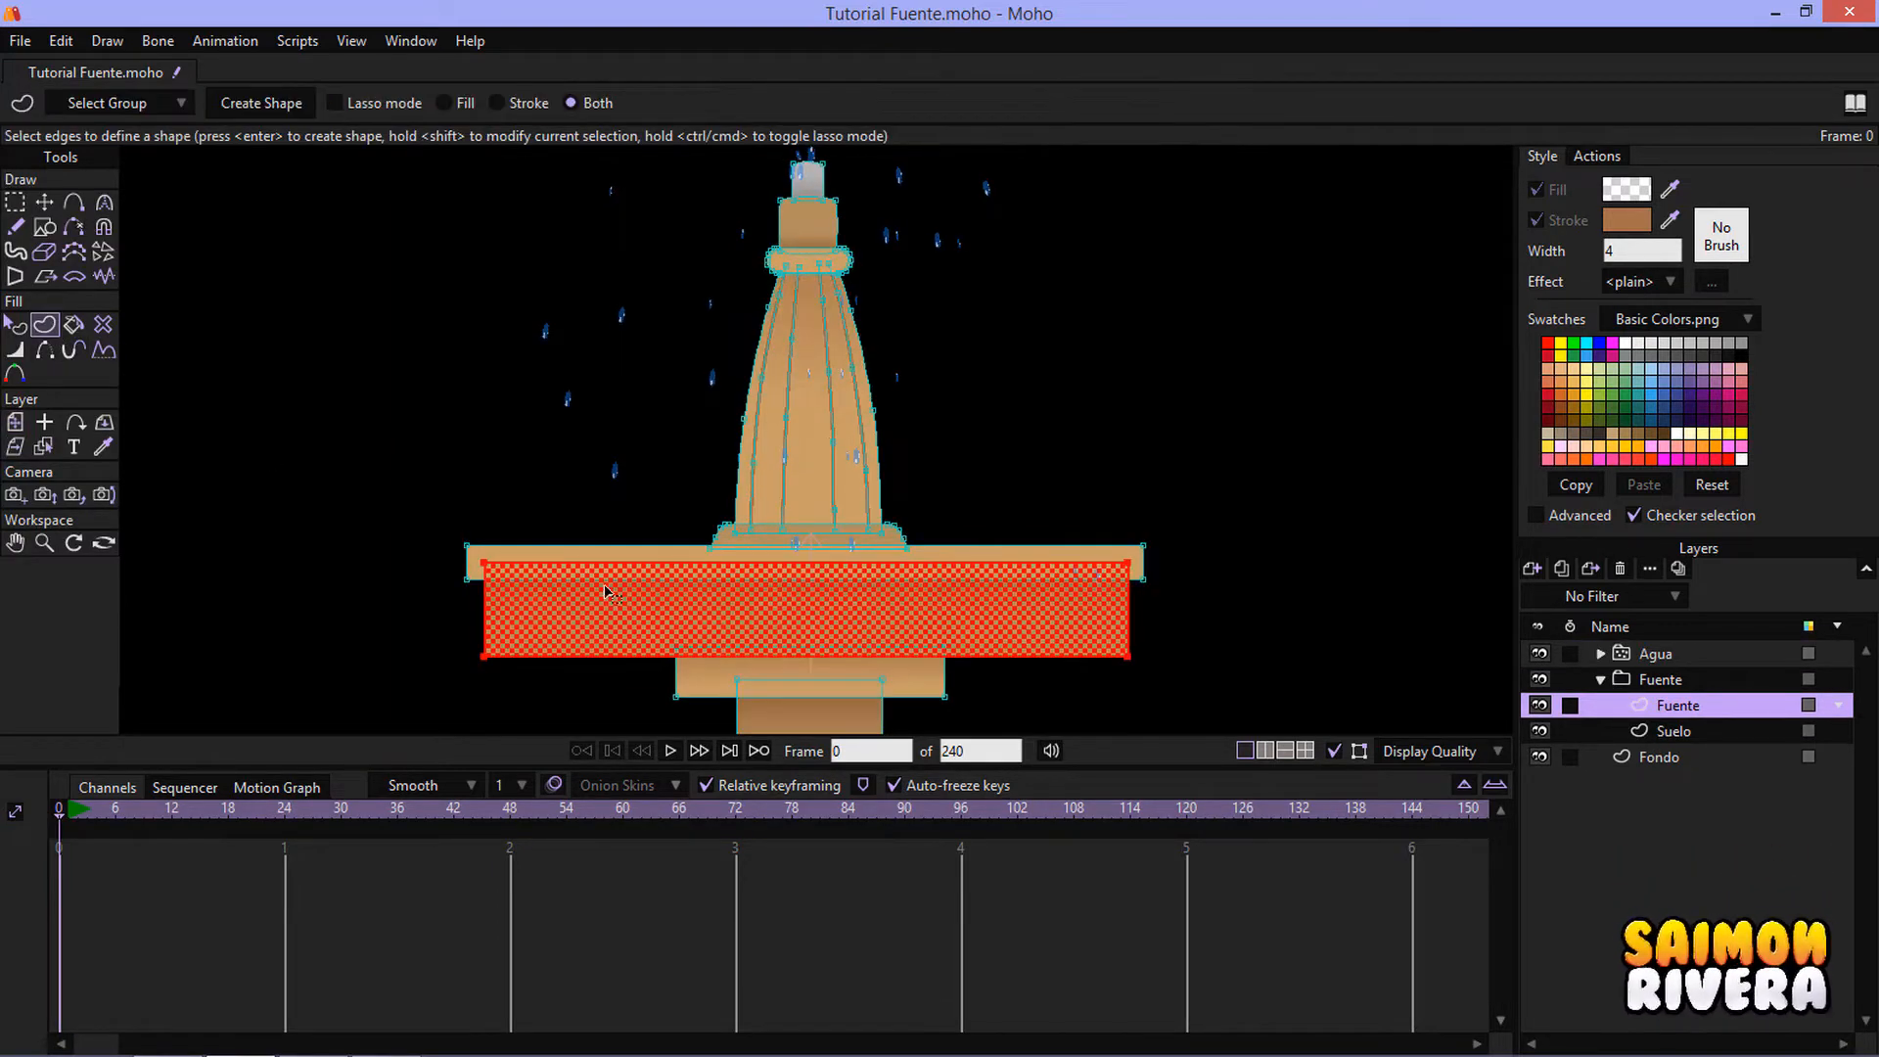
shift+click(600, 556)
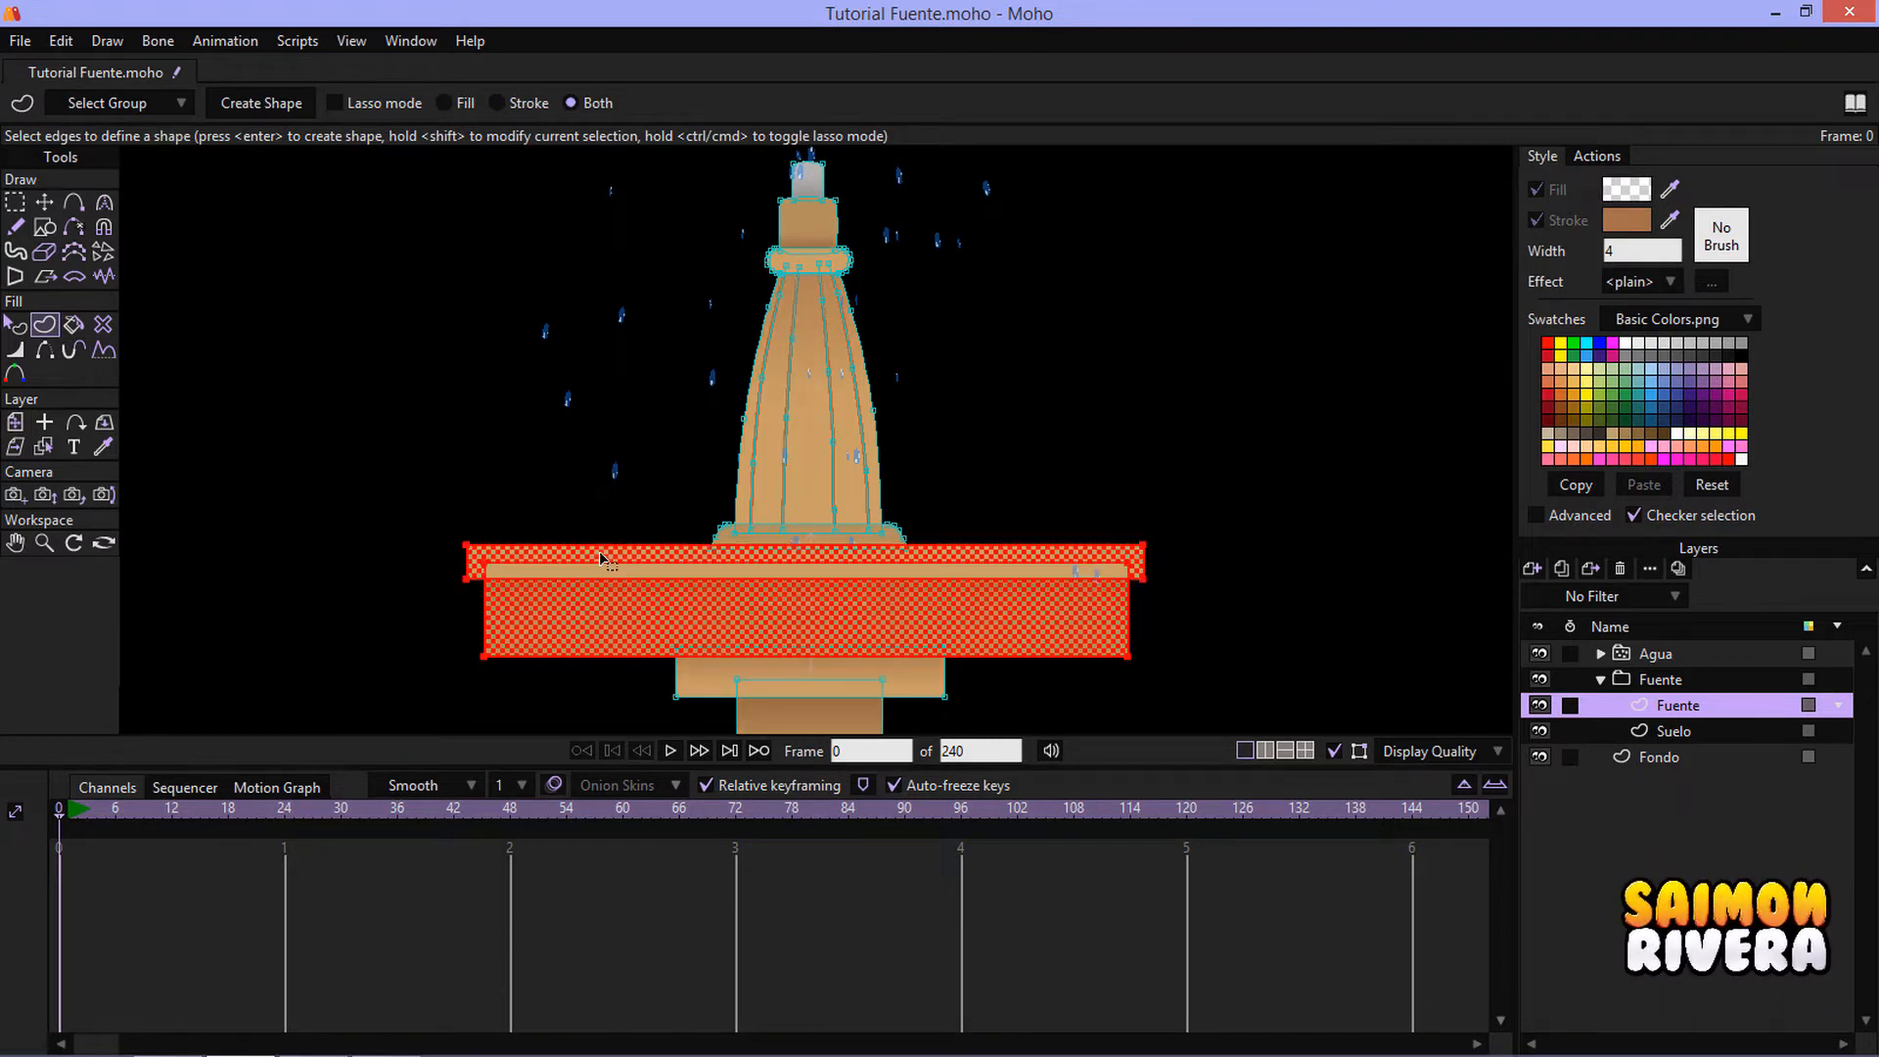
click(54, 202)
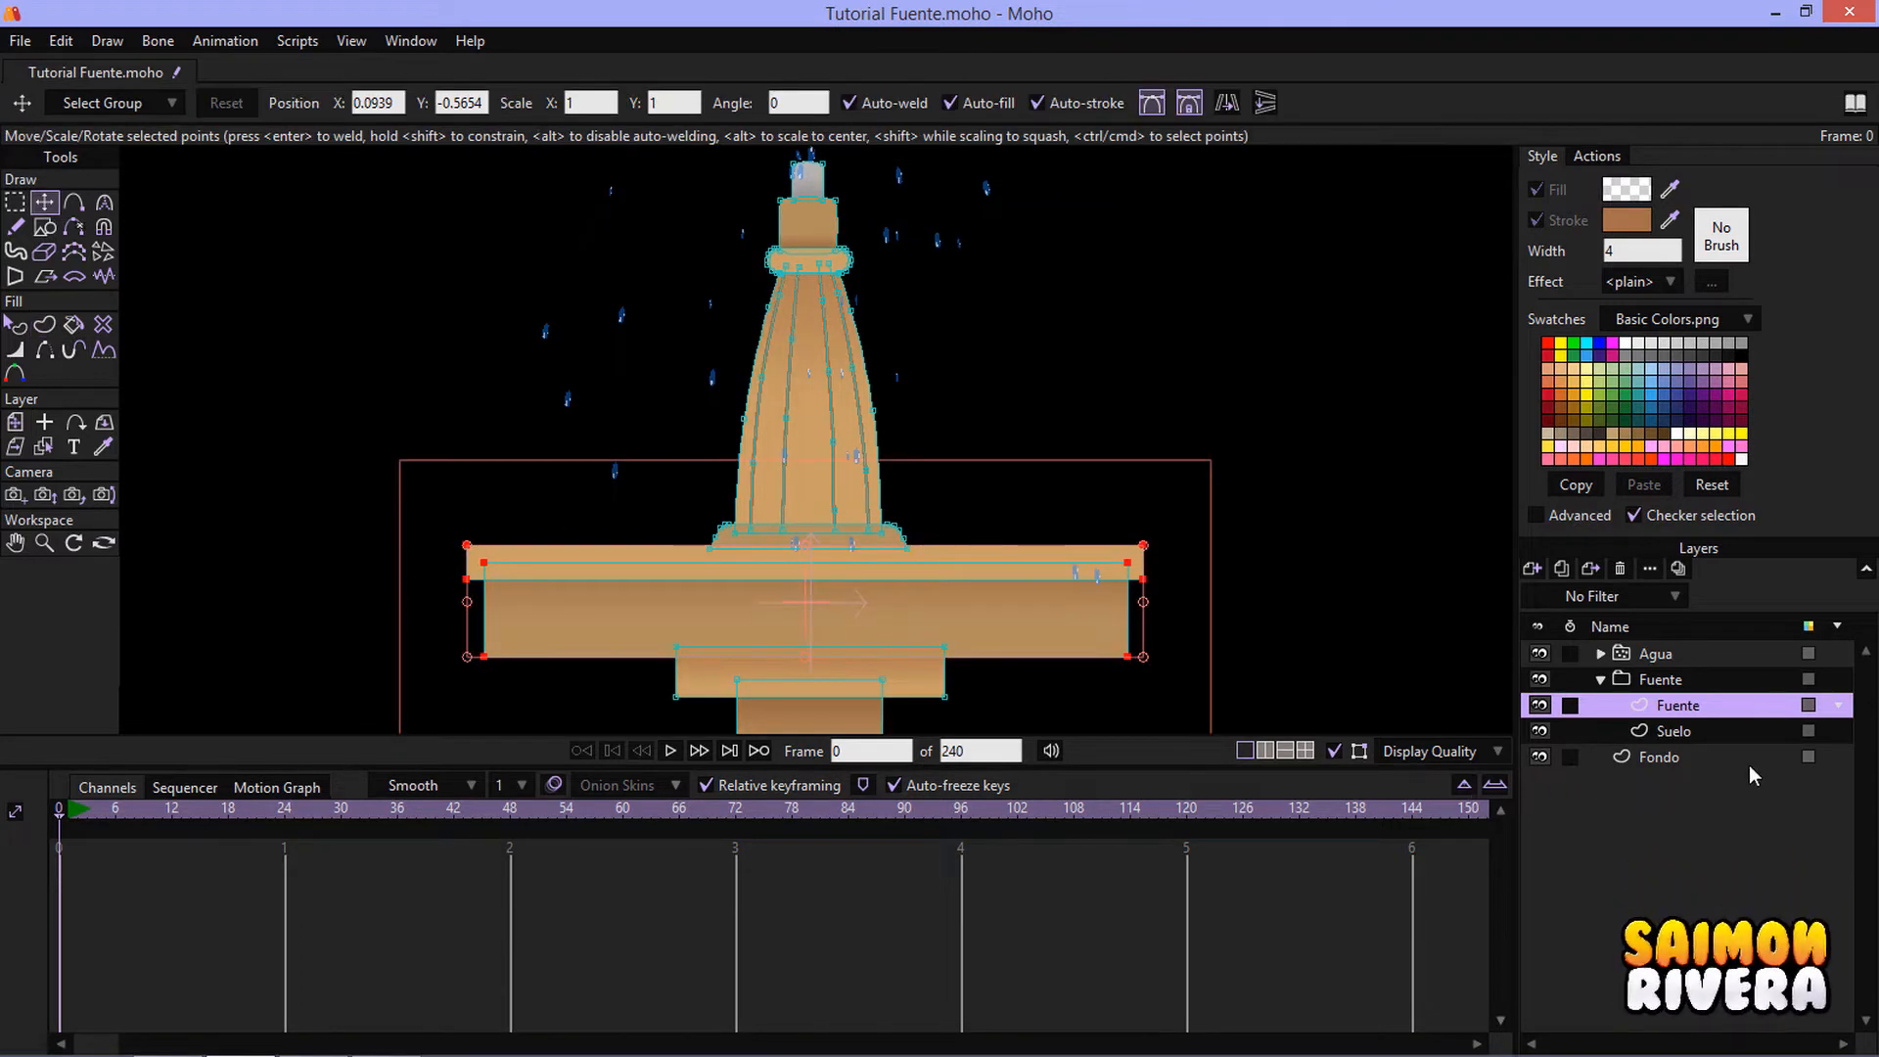
key(Delete)
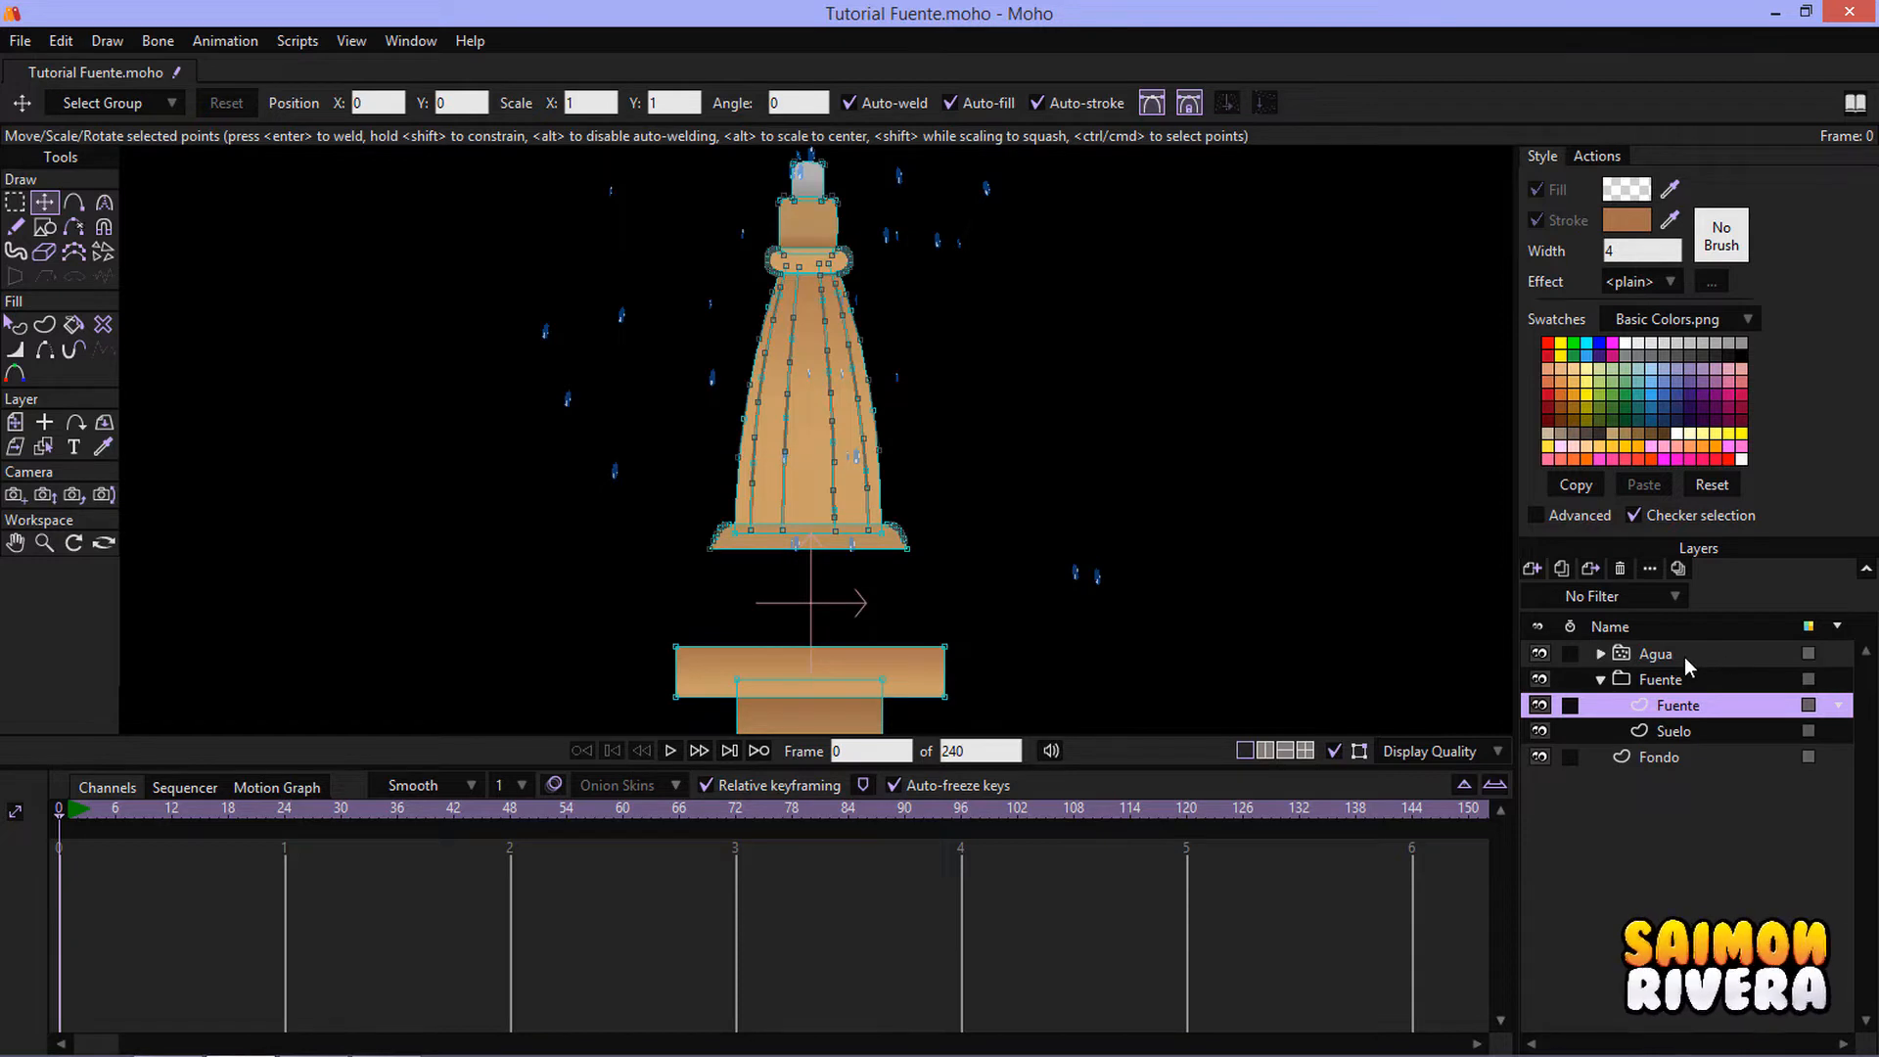
- Move the Agua particle layer into the Fuente group and add a vector layer named Fuente 2 above it
drag(1684, 656, 1685, 692)
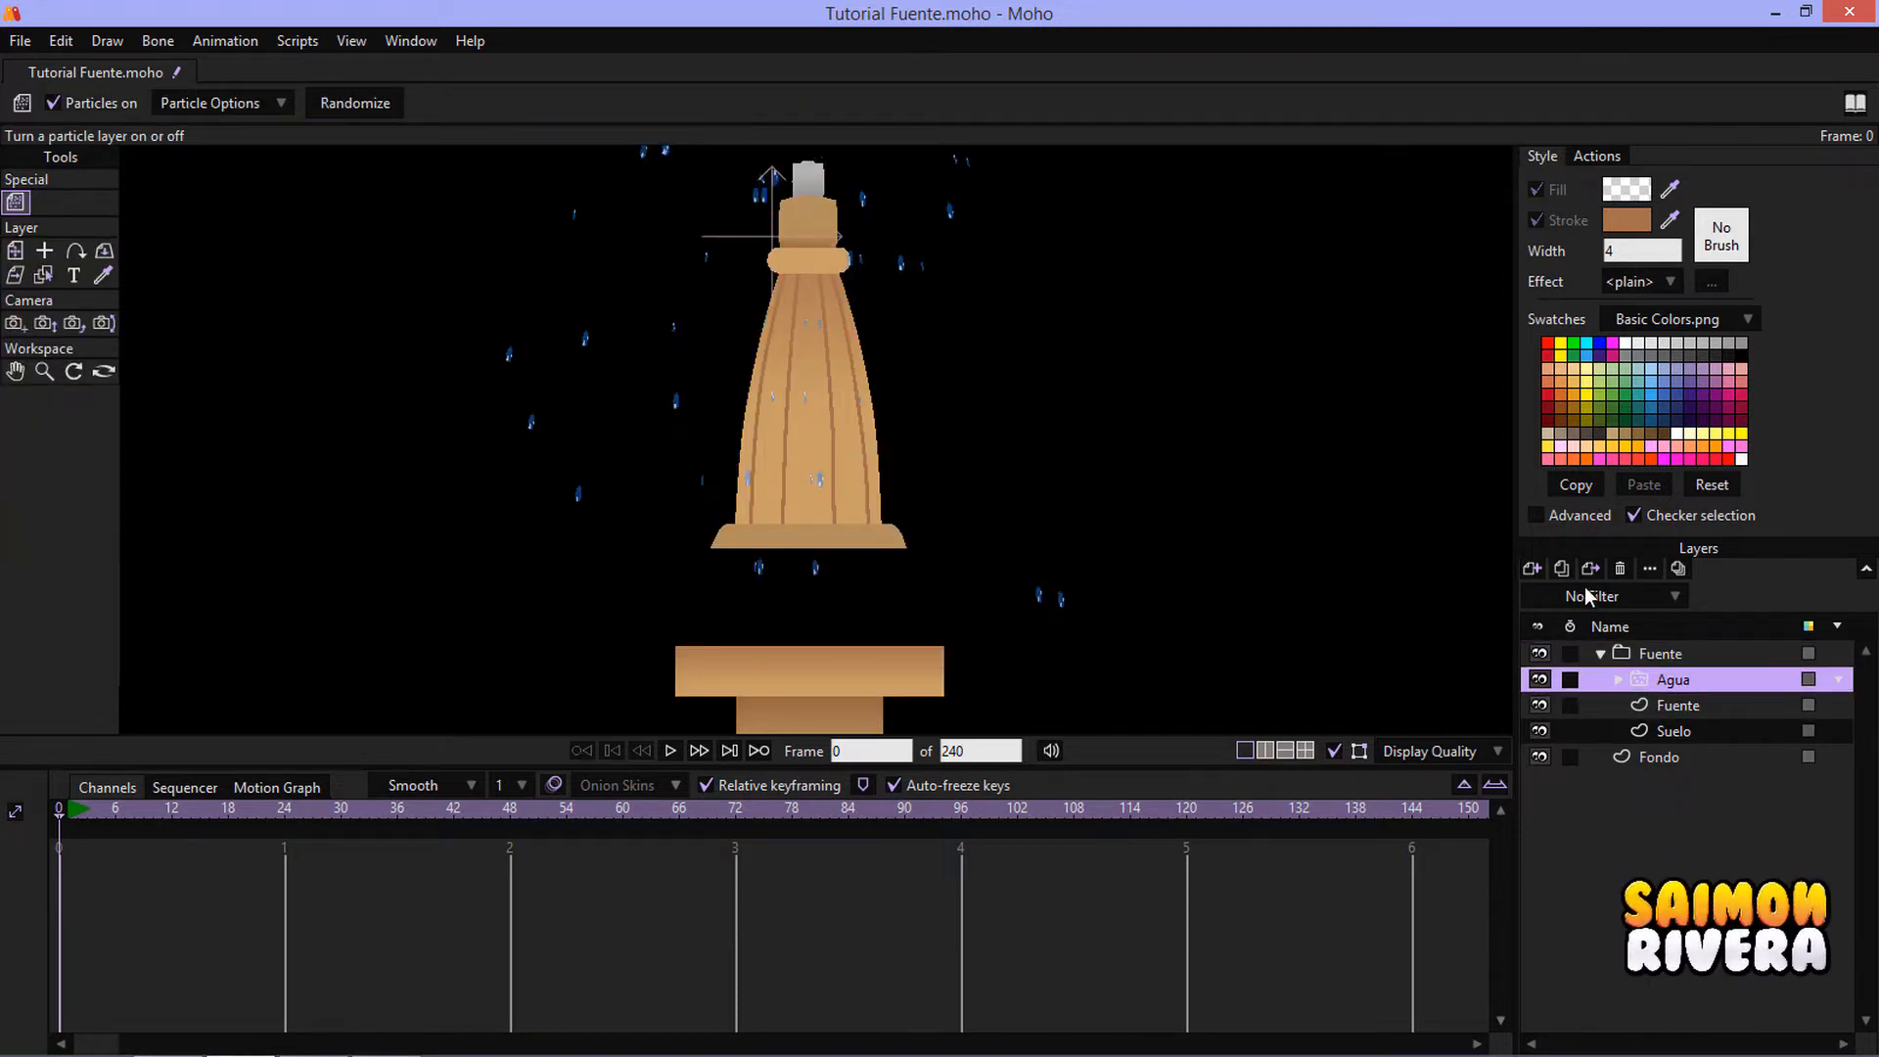
click(1531, 569)
click(1556, 593)
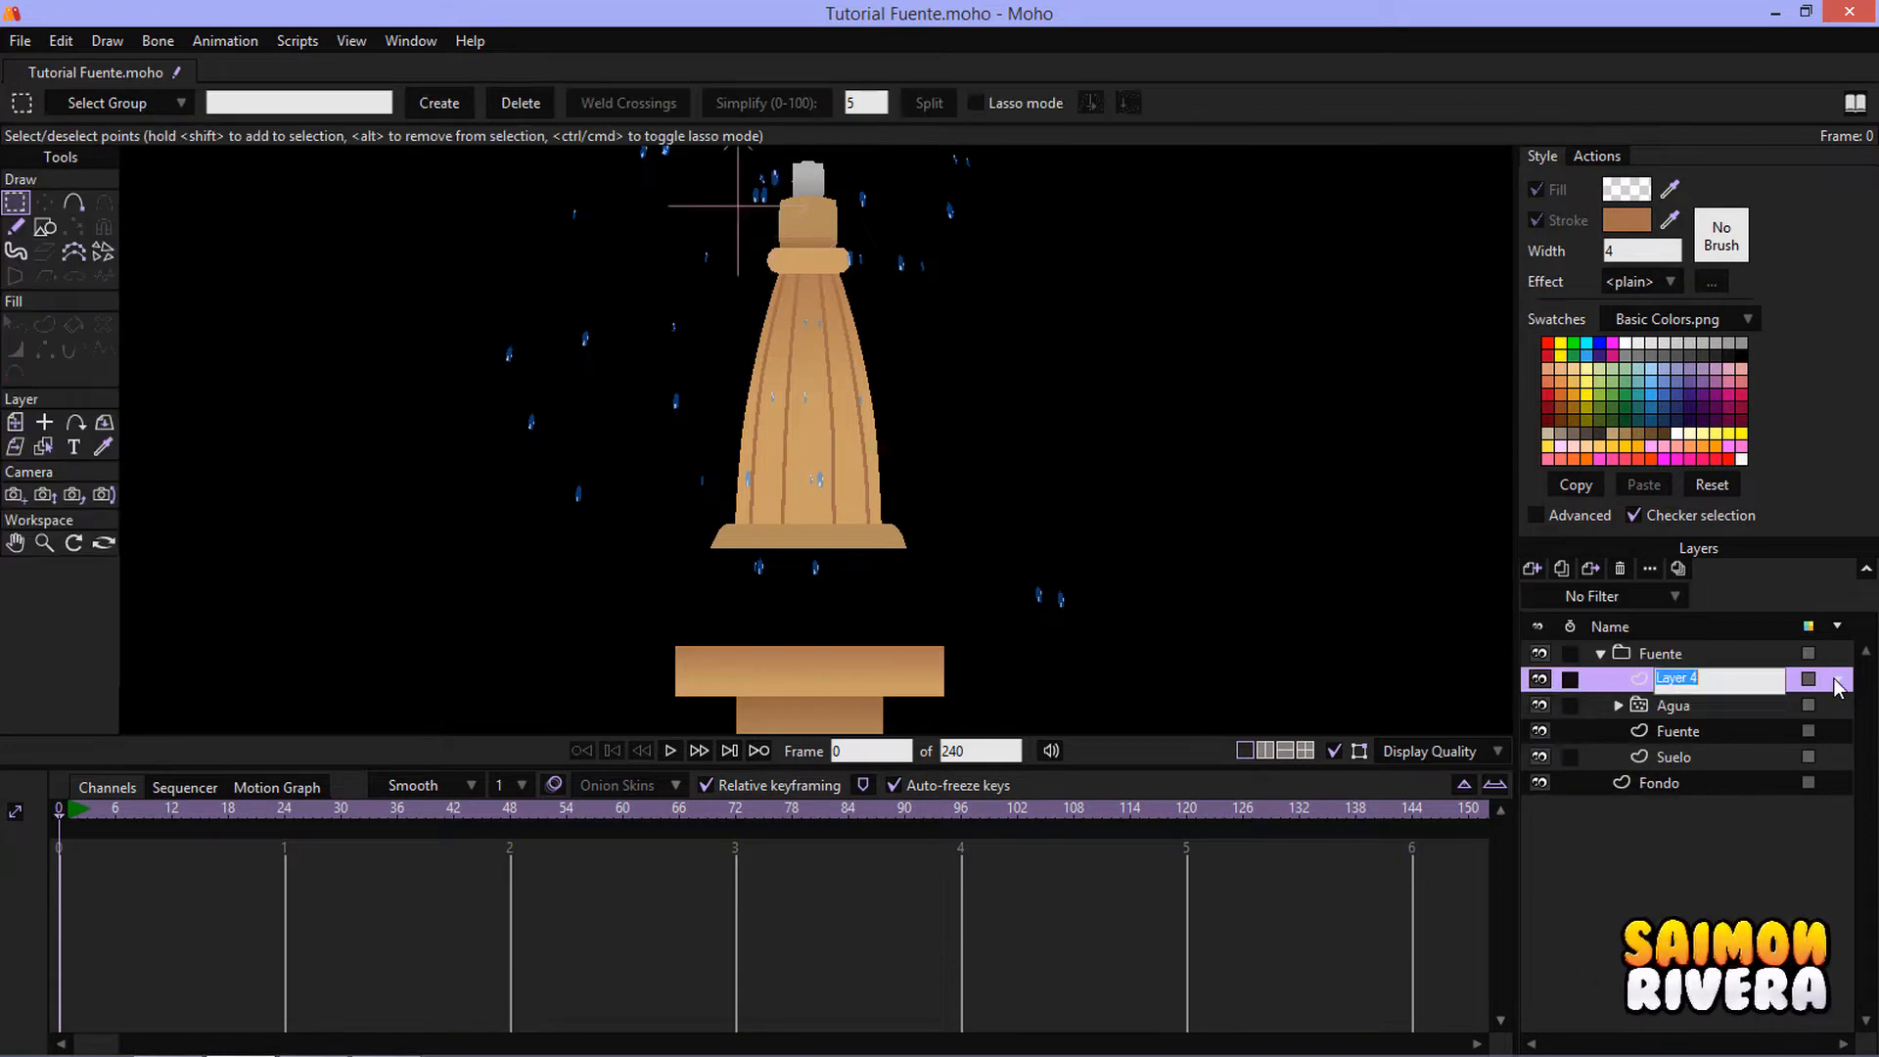
double_click(1837, 685)
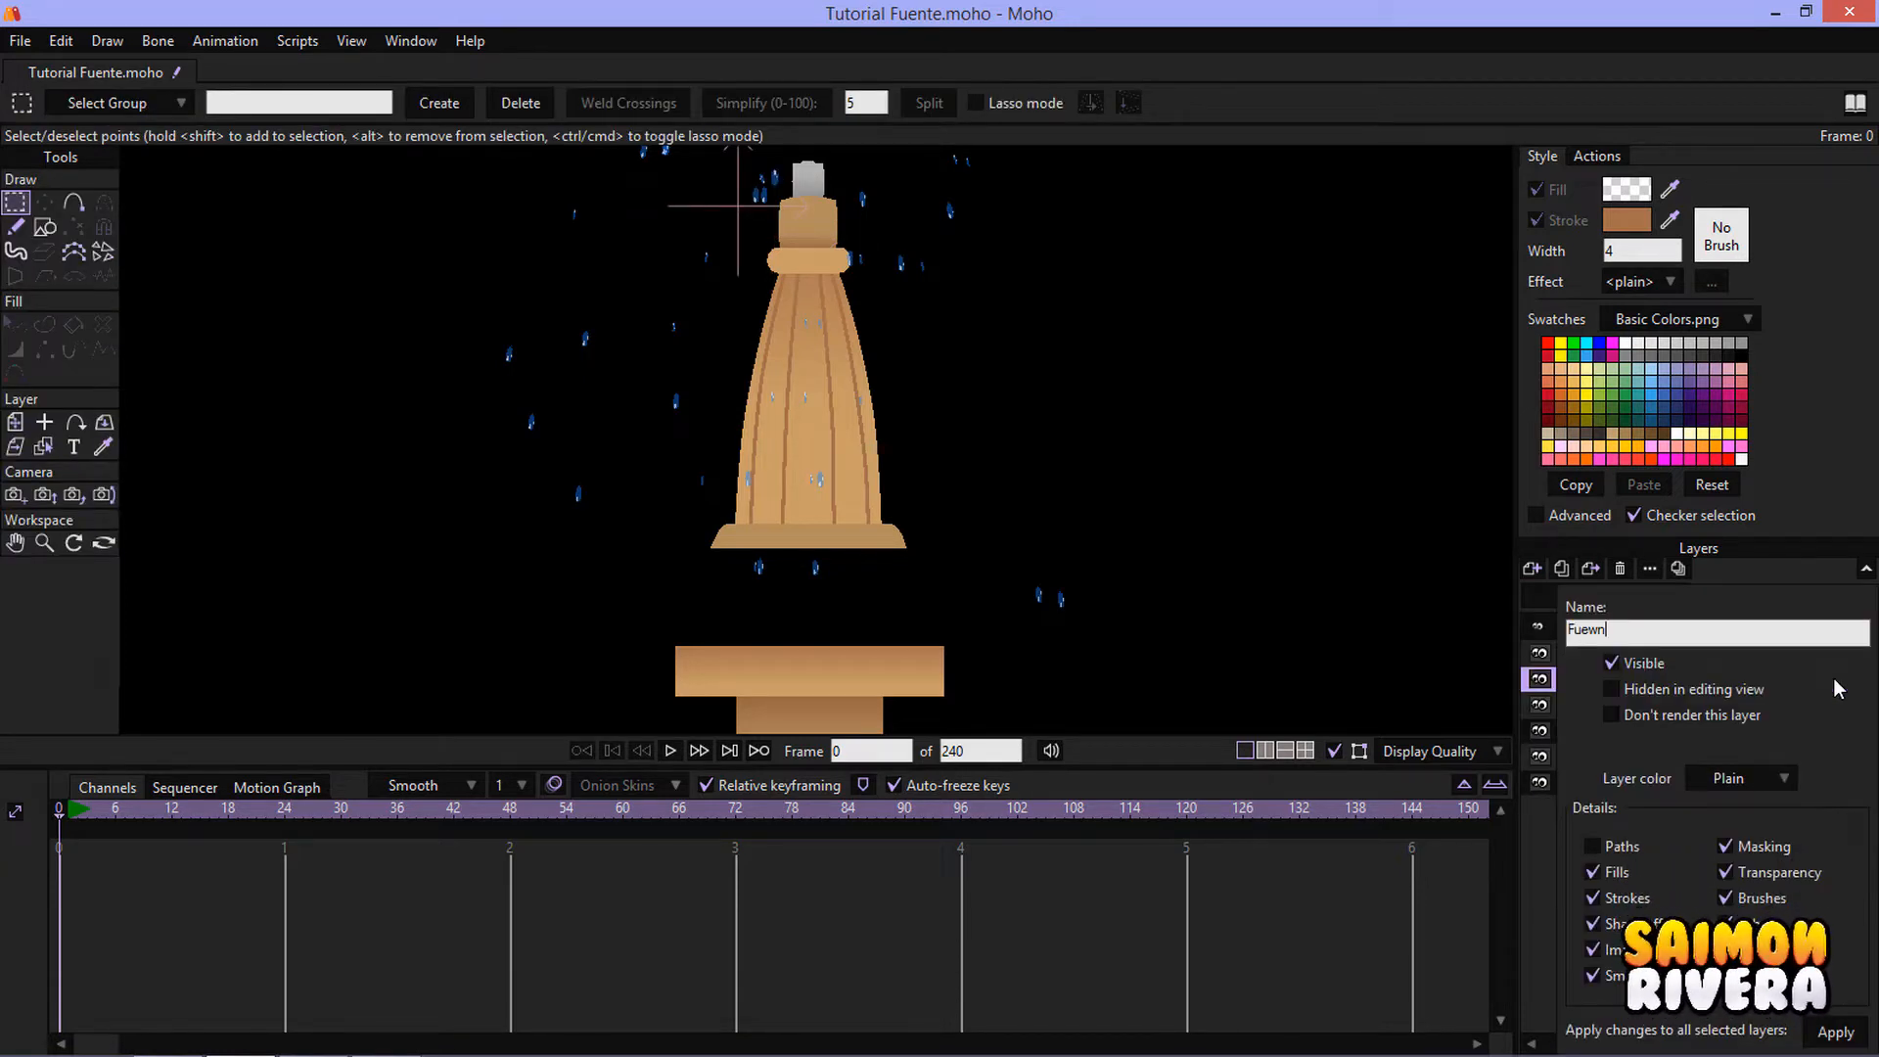
text(Fuen)
key(Return)
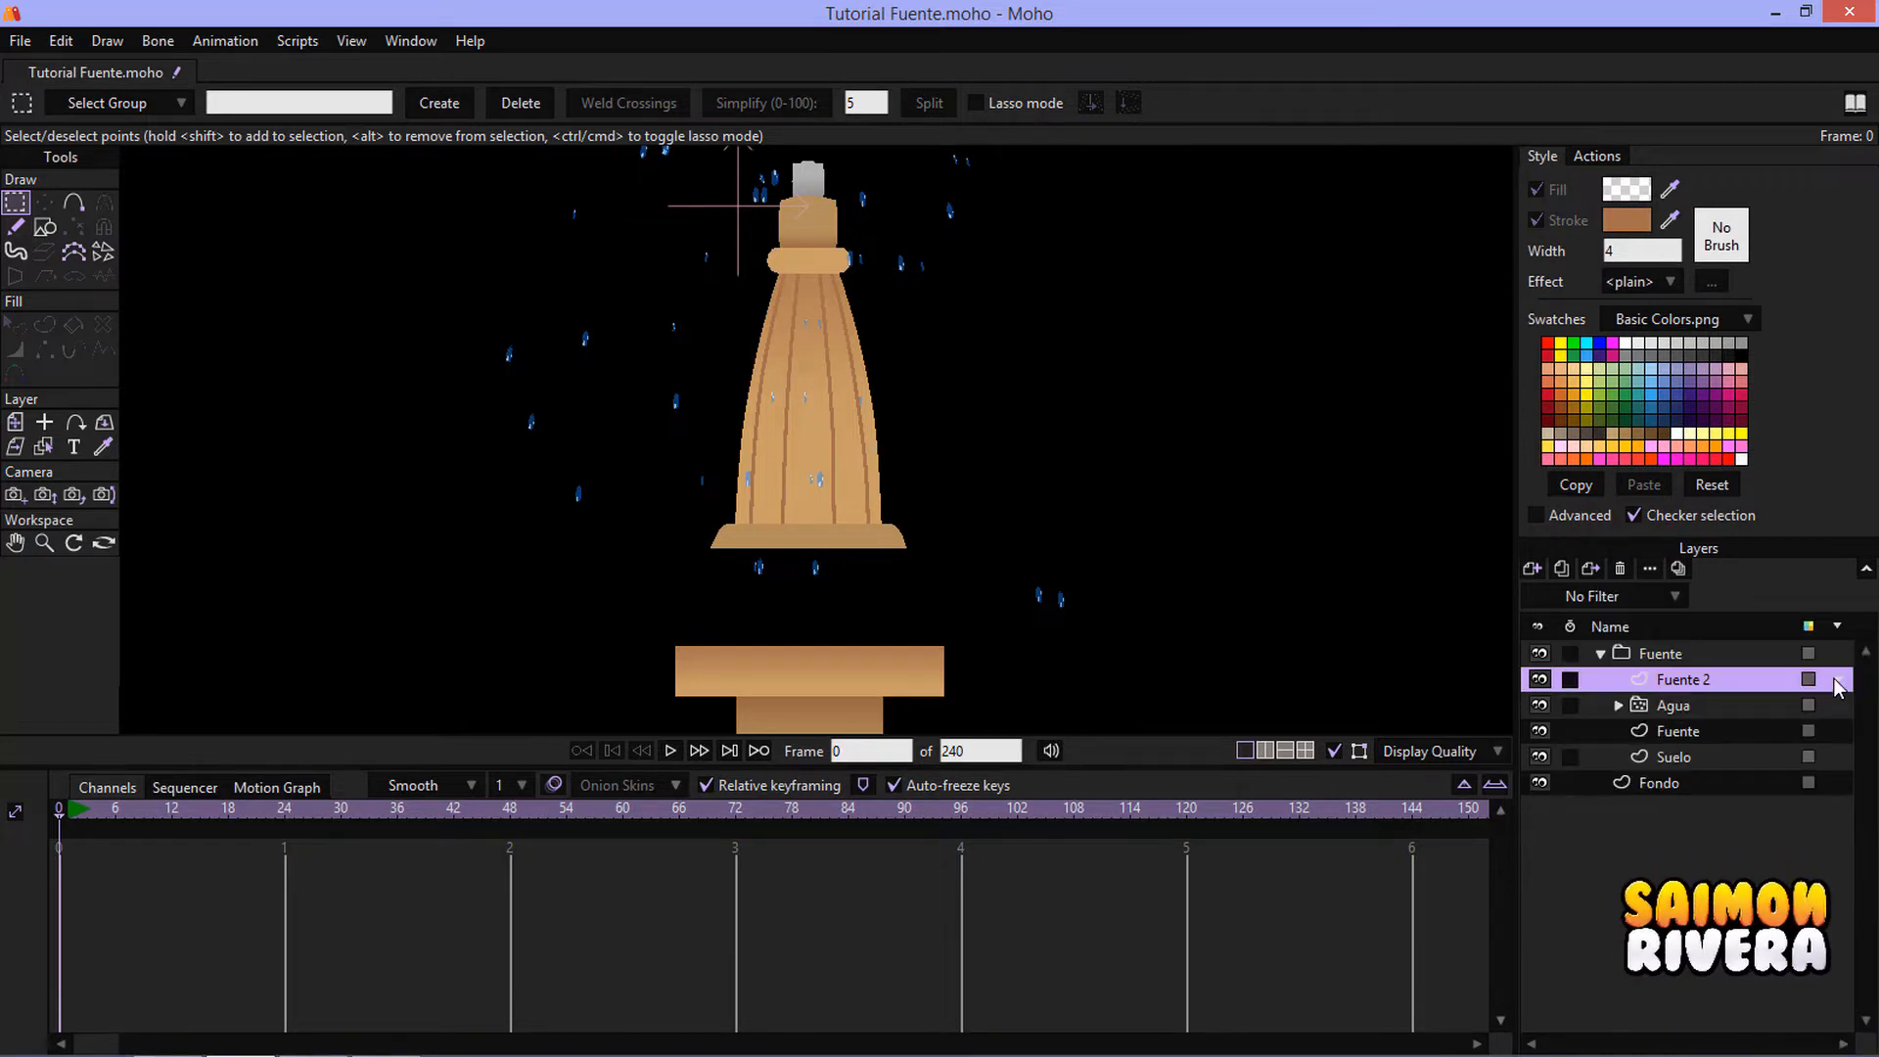
- Paste the basin shapes into the Fuente 2 layer and preview the droplets falling behind them
key(ctrl+v)
click(668, 751)
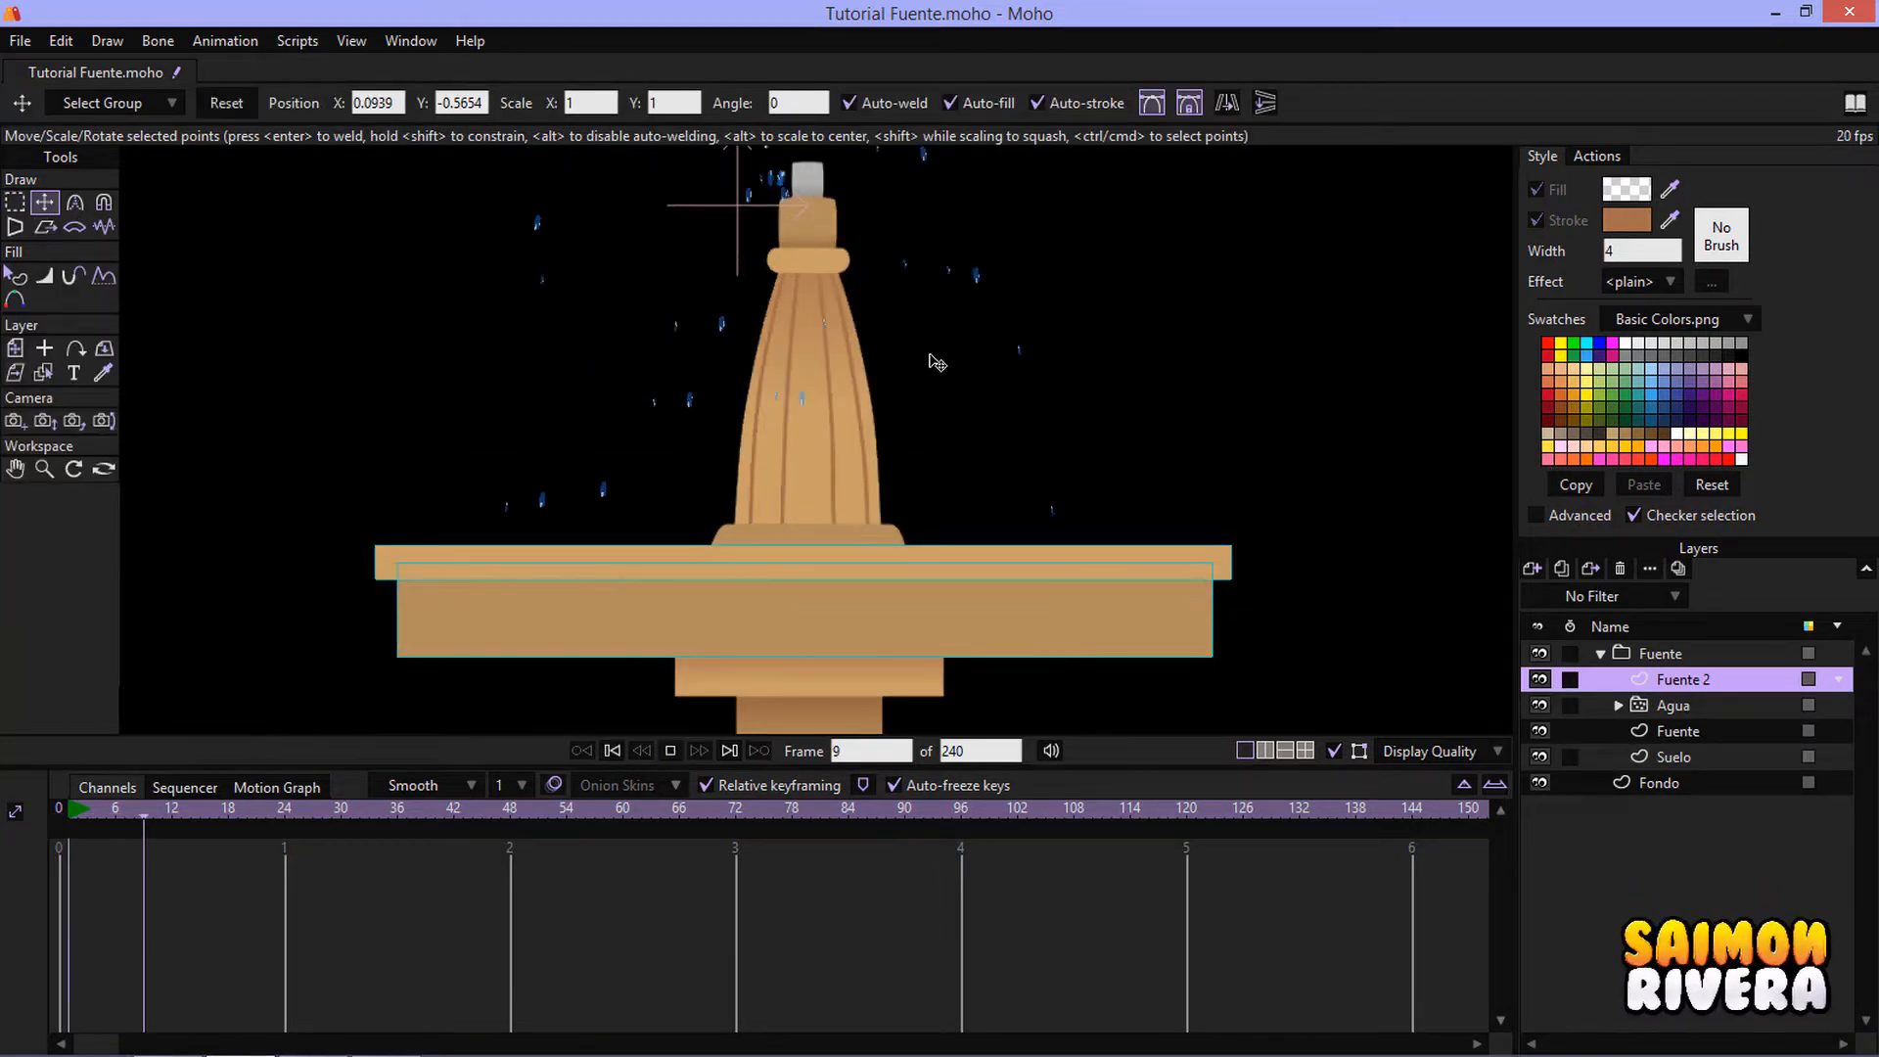
click(670, 751)
- Move the Agua layer back onto the nozzle at about X 0.1047, Y -0.0040 and check its alignment during playback
click(1674, 706)
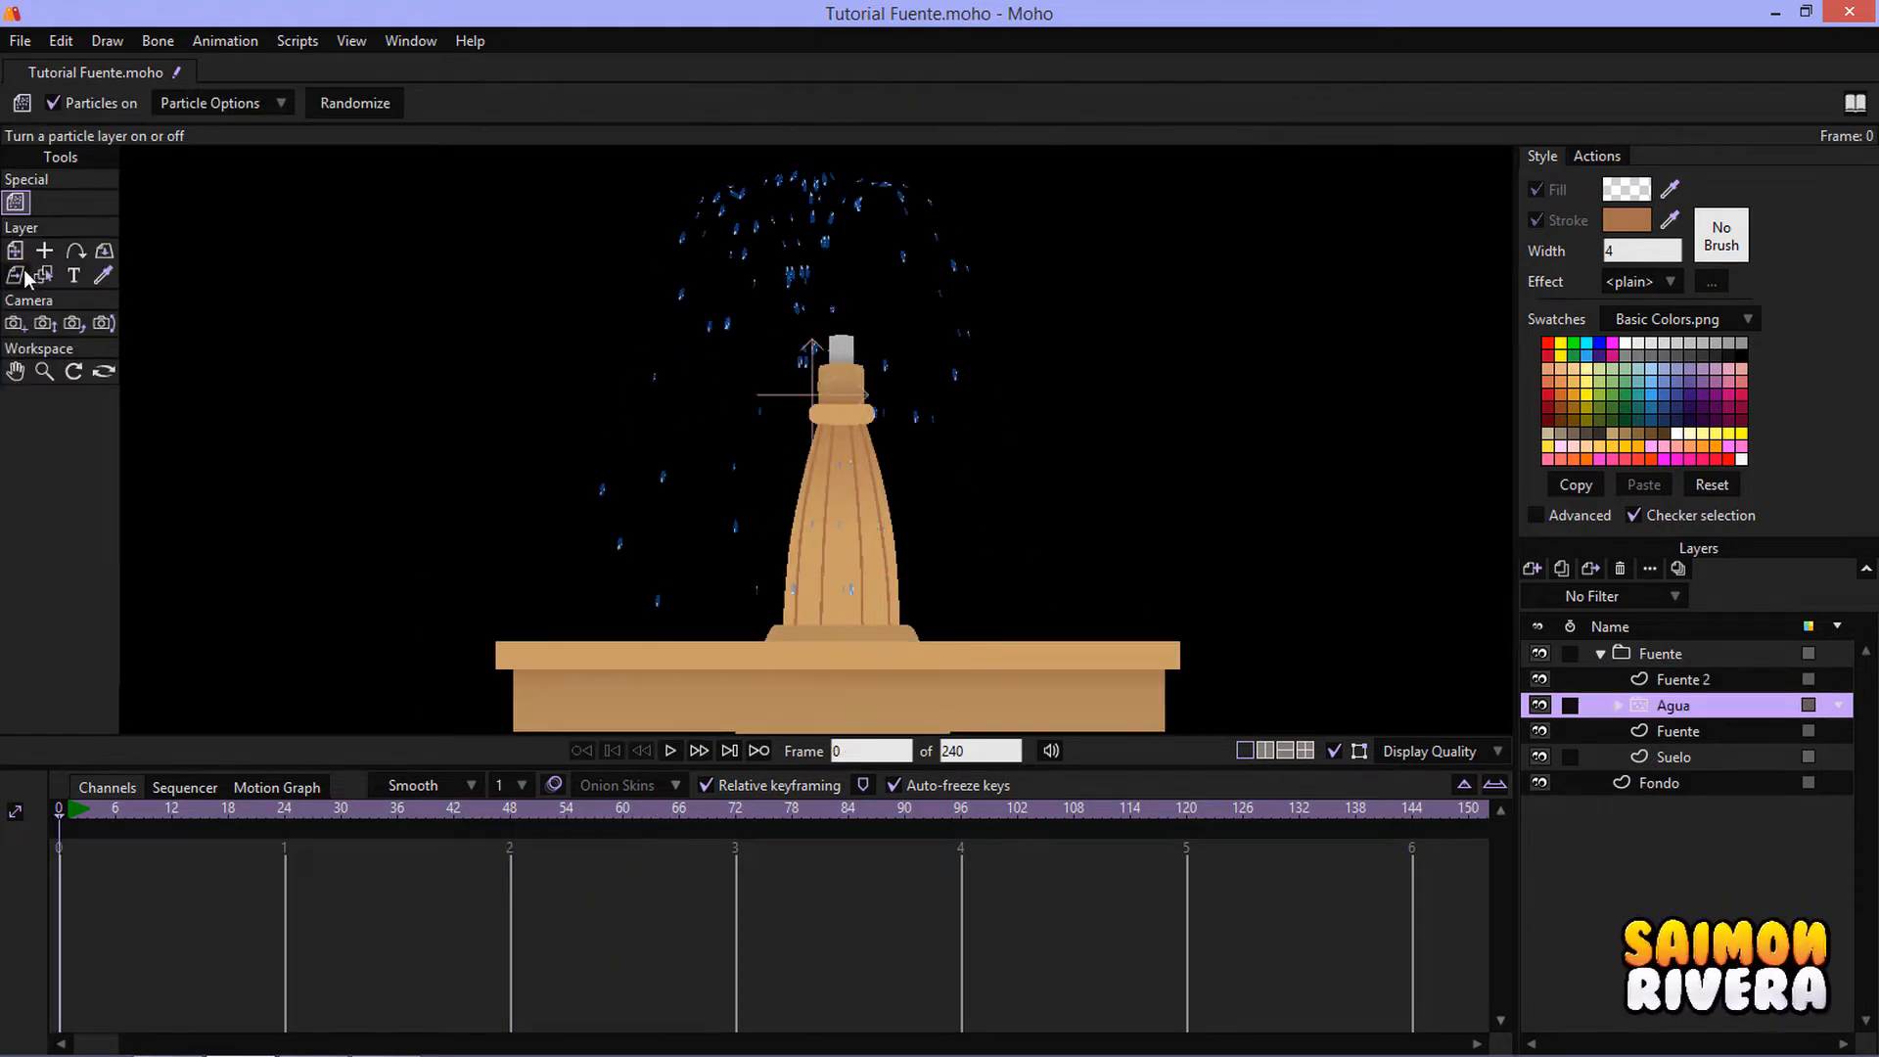
click(14, 250)
scroll(837, 426, up, 3)
drag(837, 427, 860, 388)
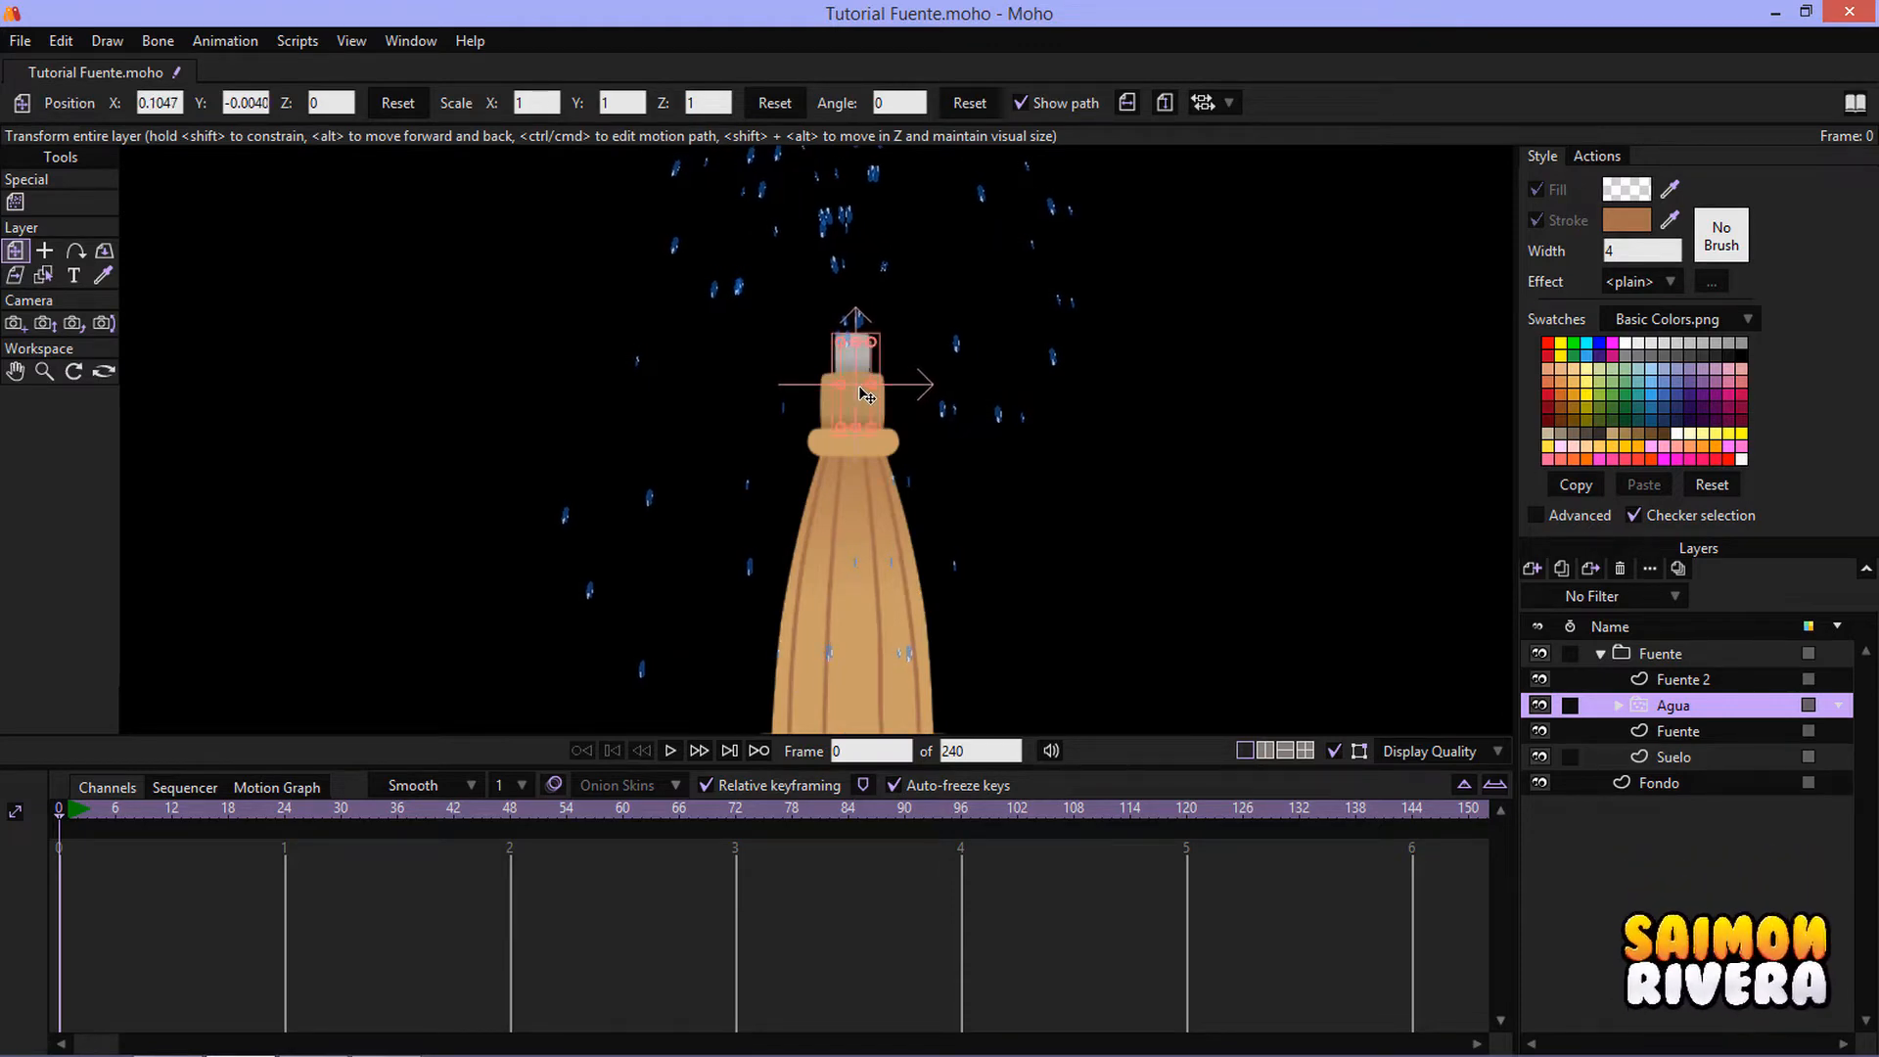
click(670, 751)
scroll(881, 401, up, 5)
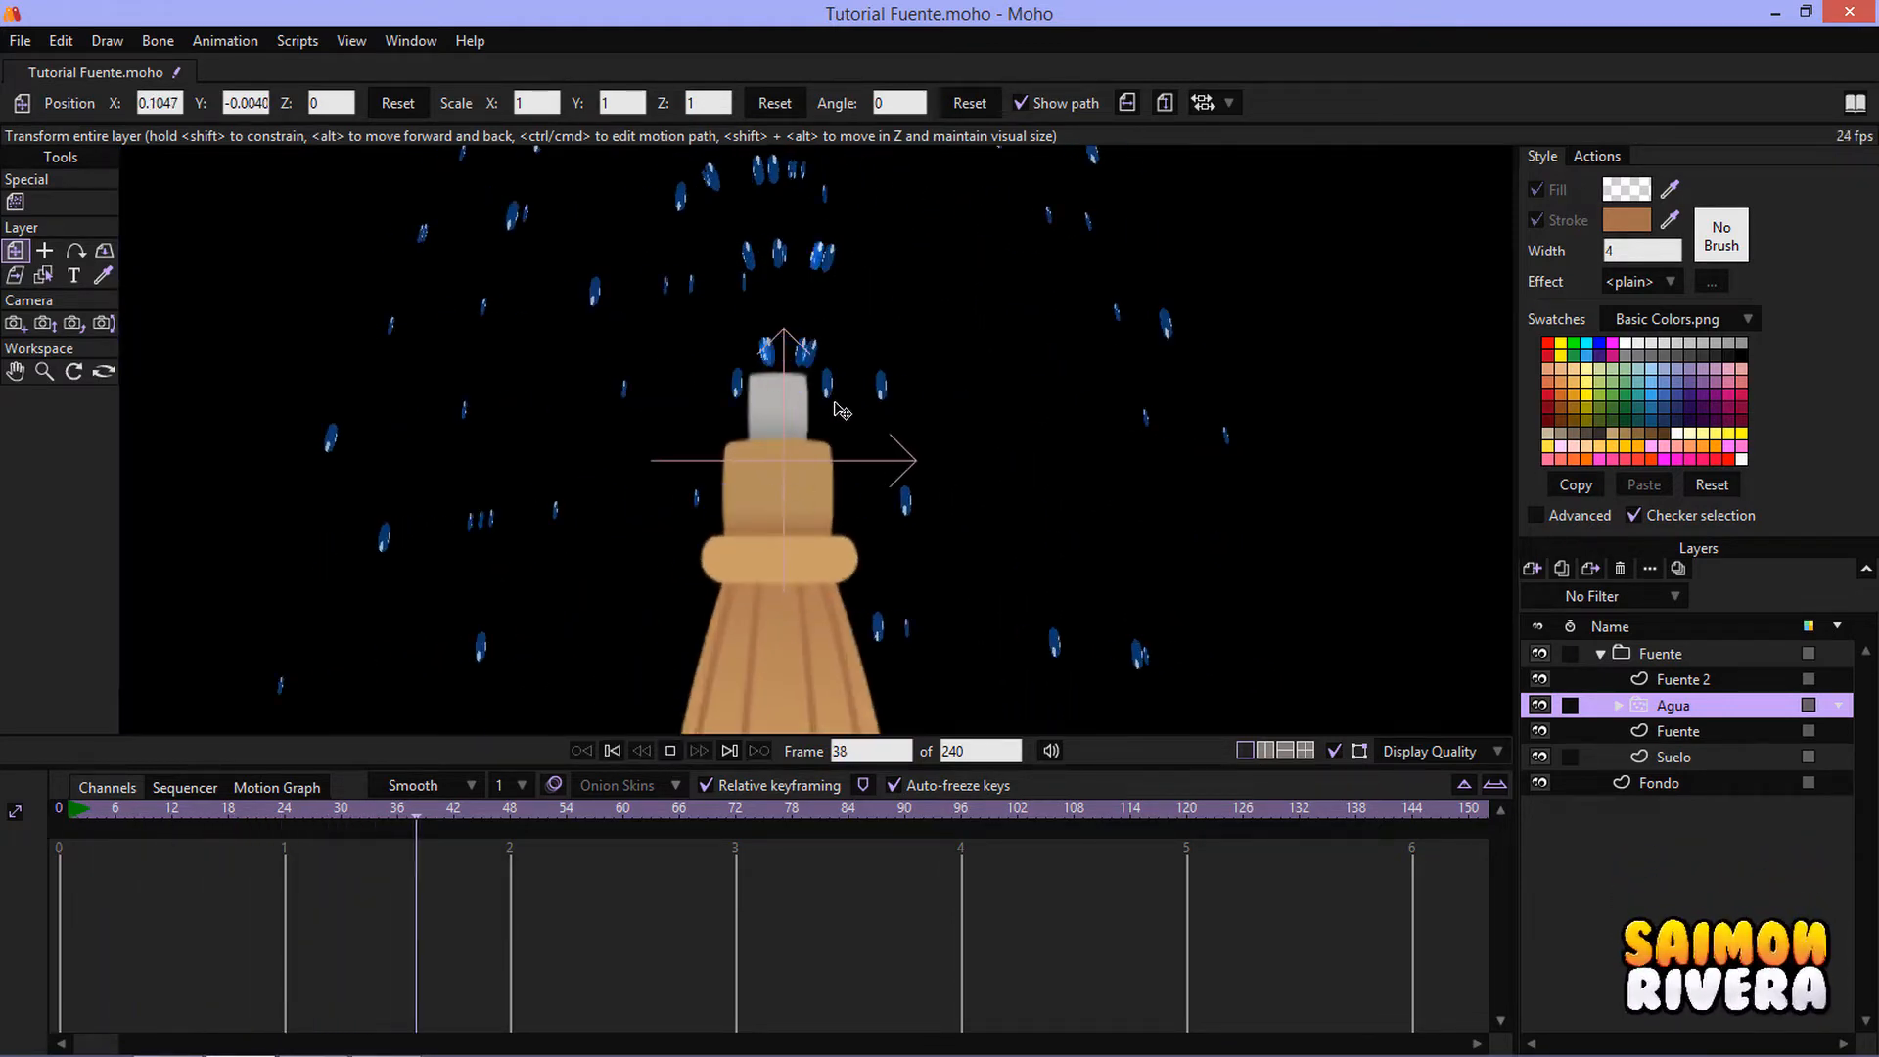
click(60, 809)
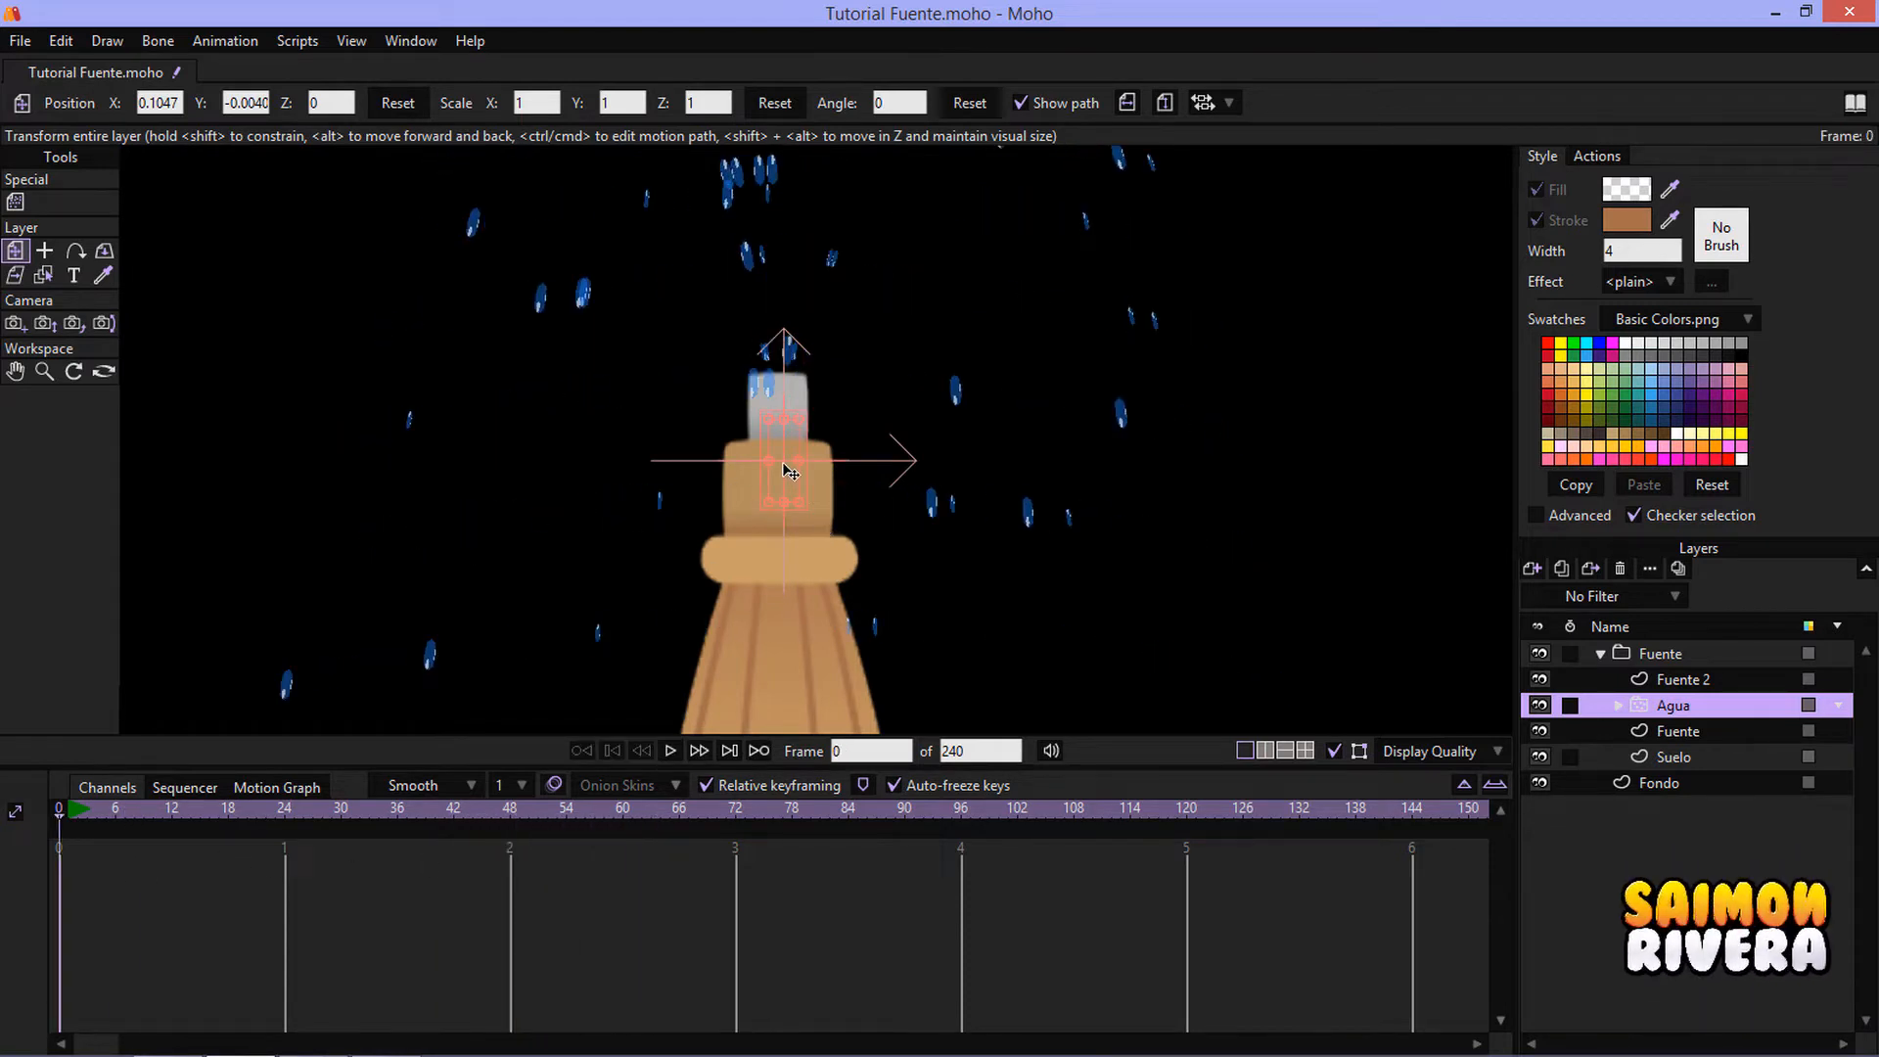
- Nudge the Agua layer to about X 0.0994, Y -0.0022 and play the animation to check the droplets reaching the basin
drag(784, 464, 776, 463)
click(669, 751)
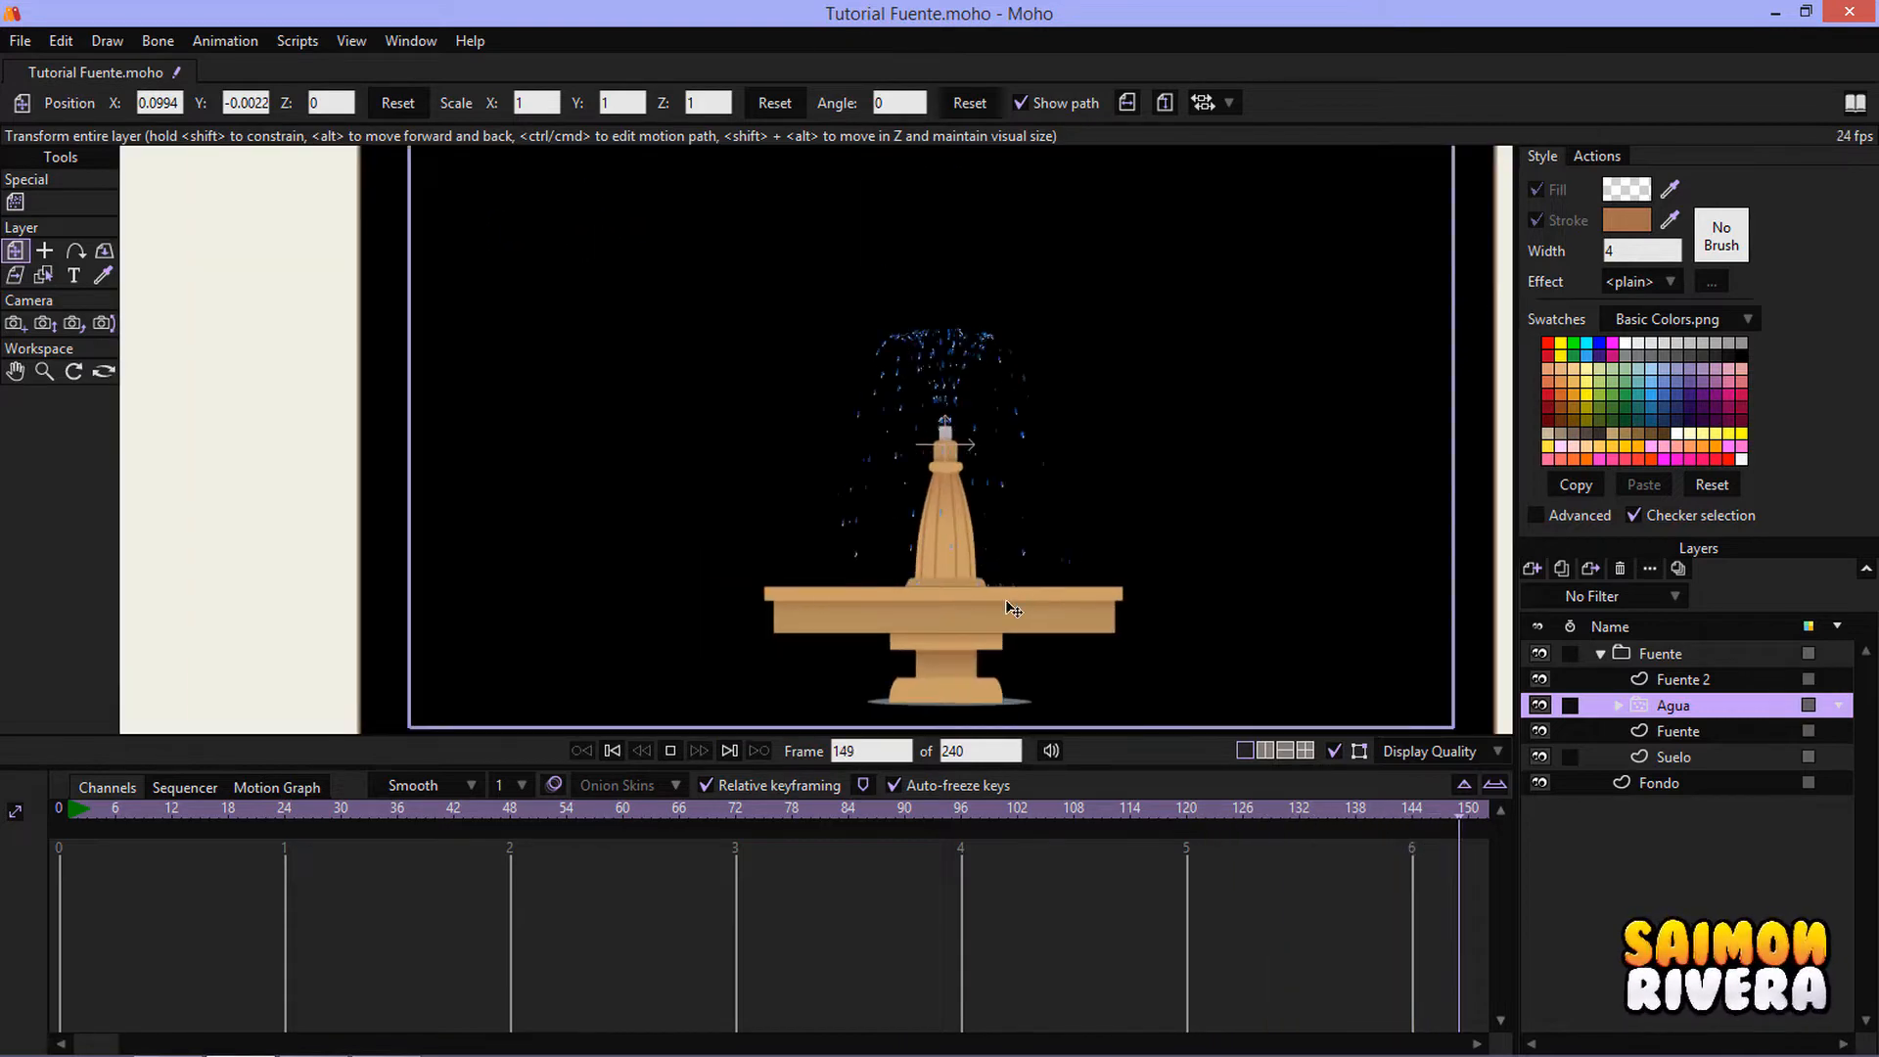
click(671, 749)
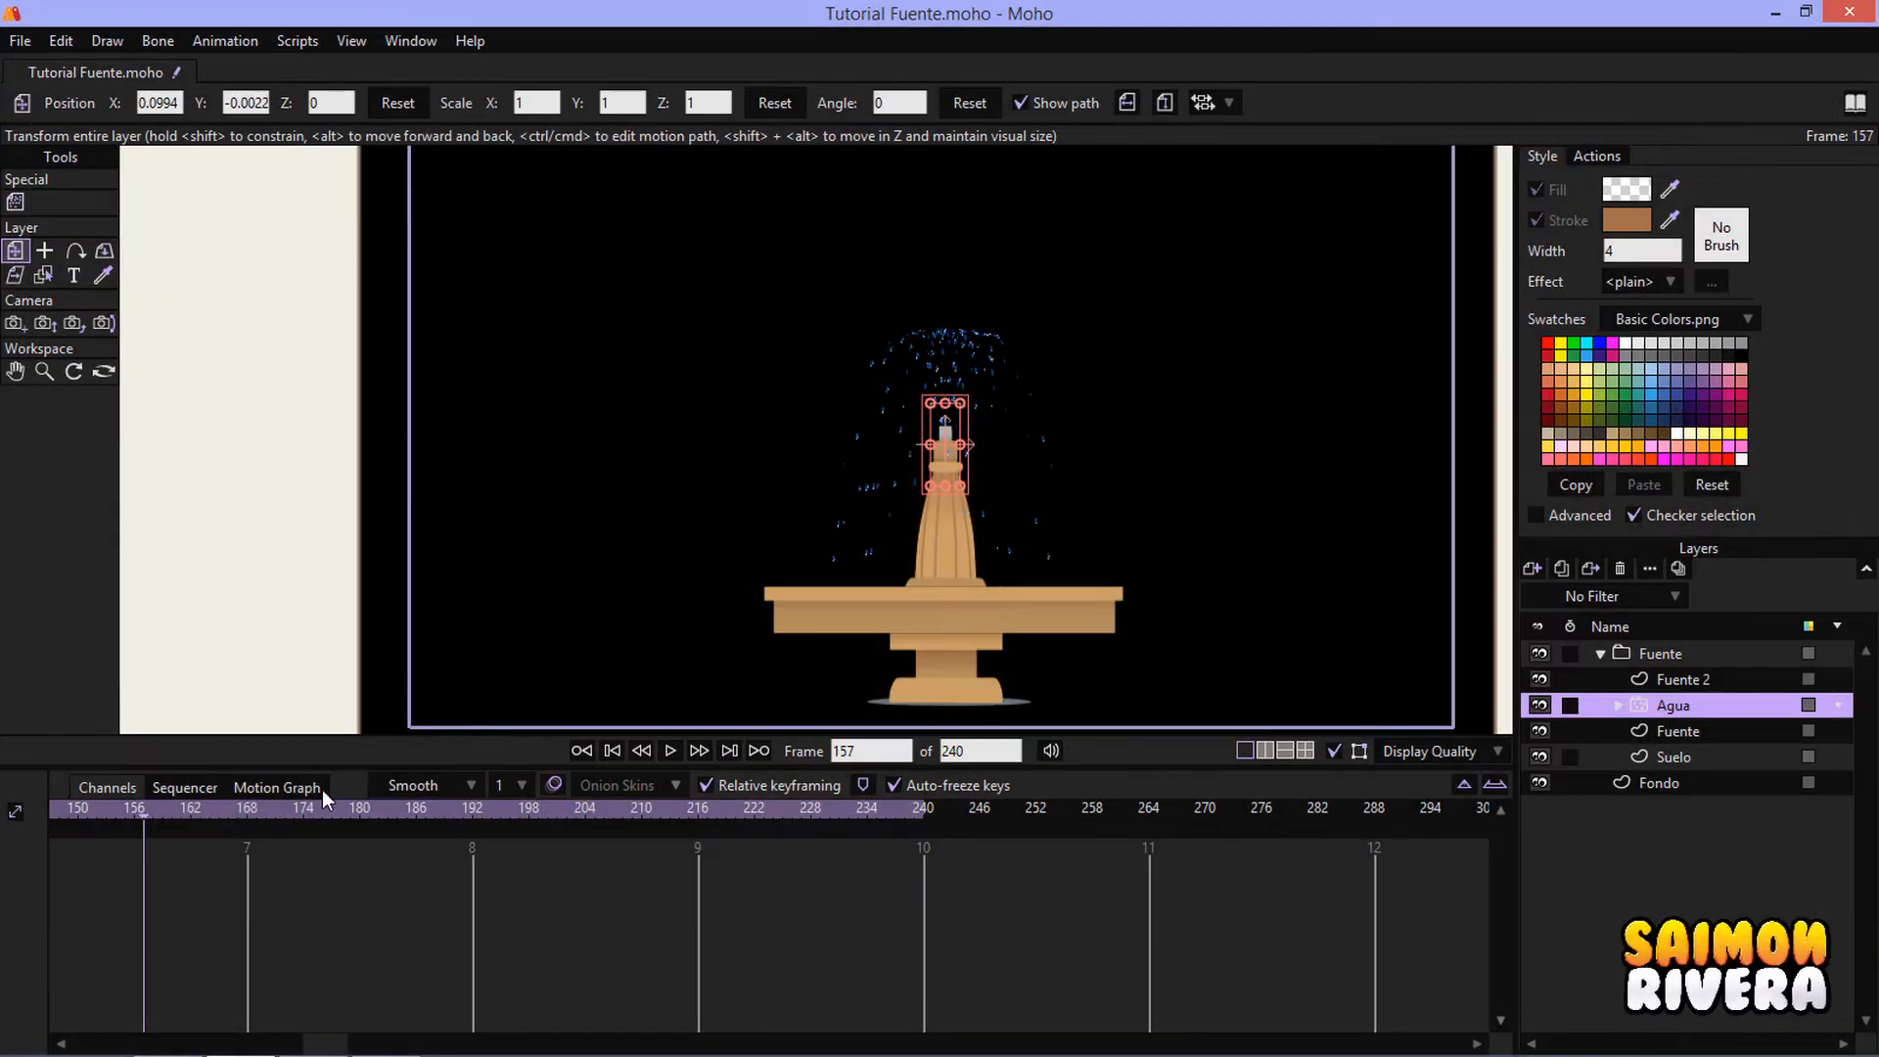
click(613, 750)
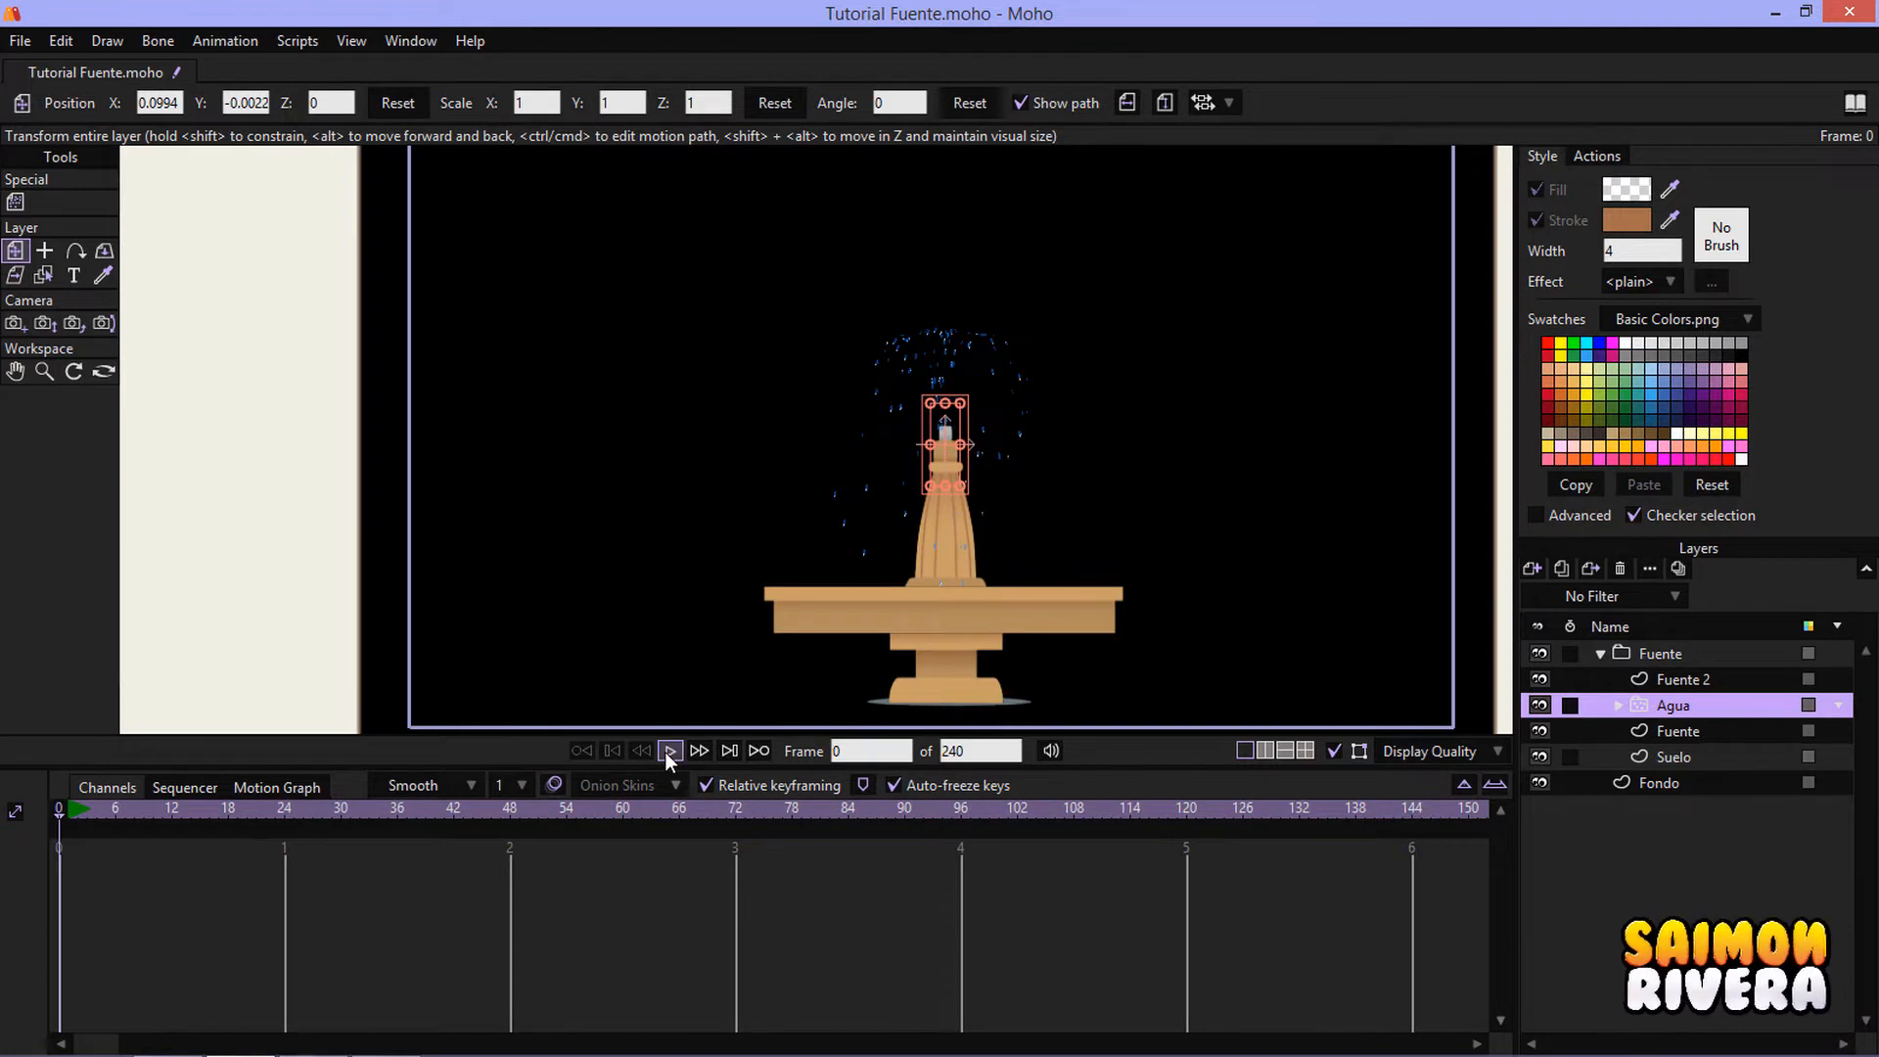
click(669, 751)
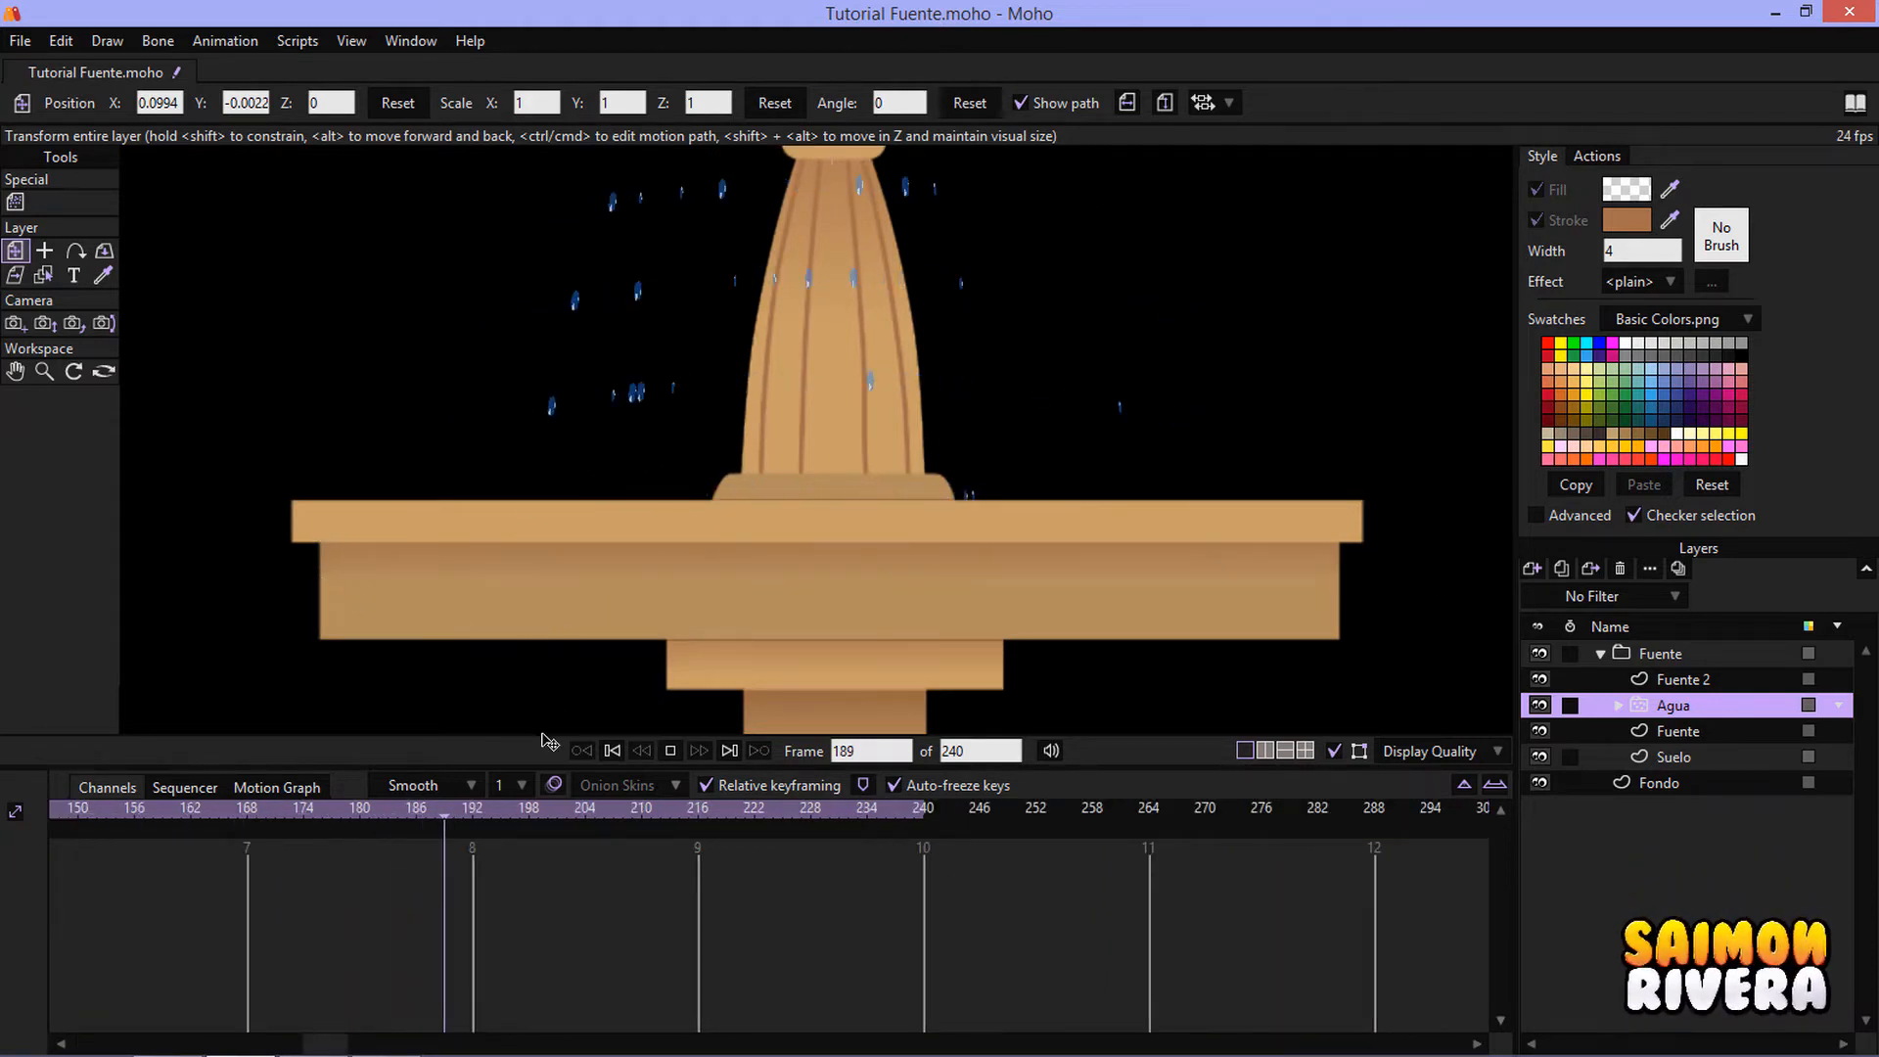
click(670, 751)
click(612, 750)
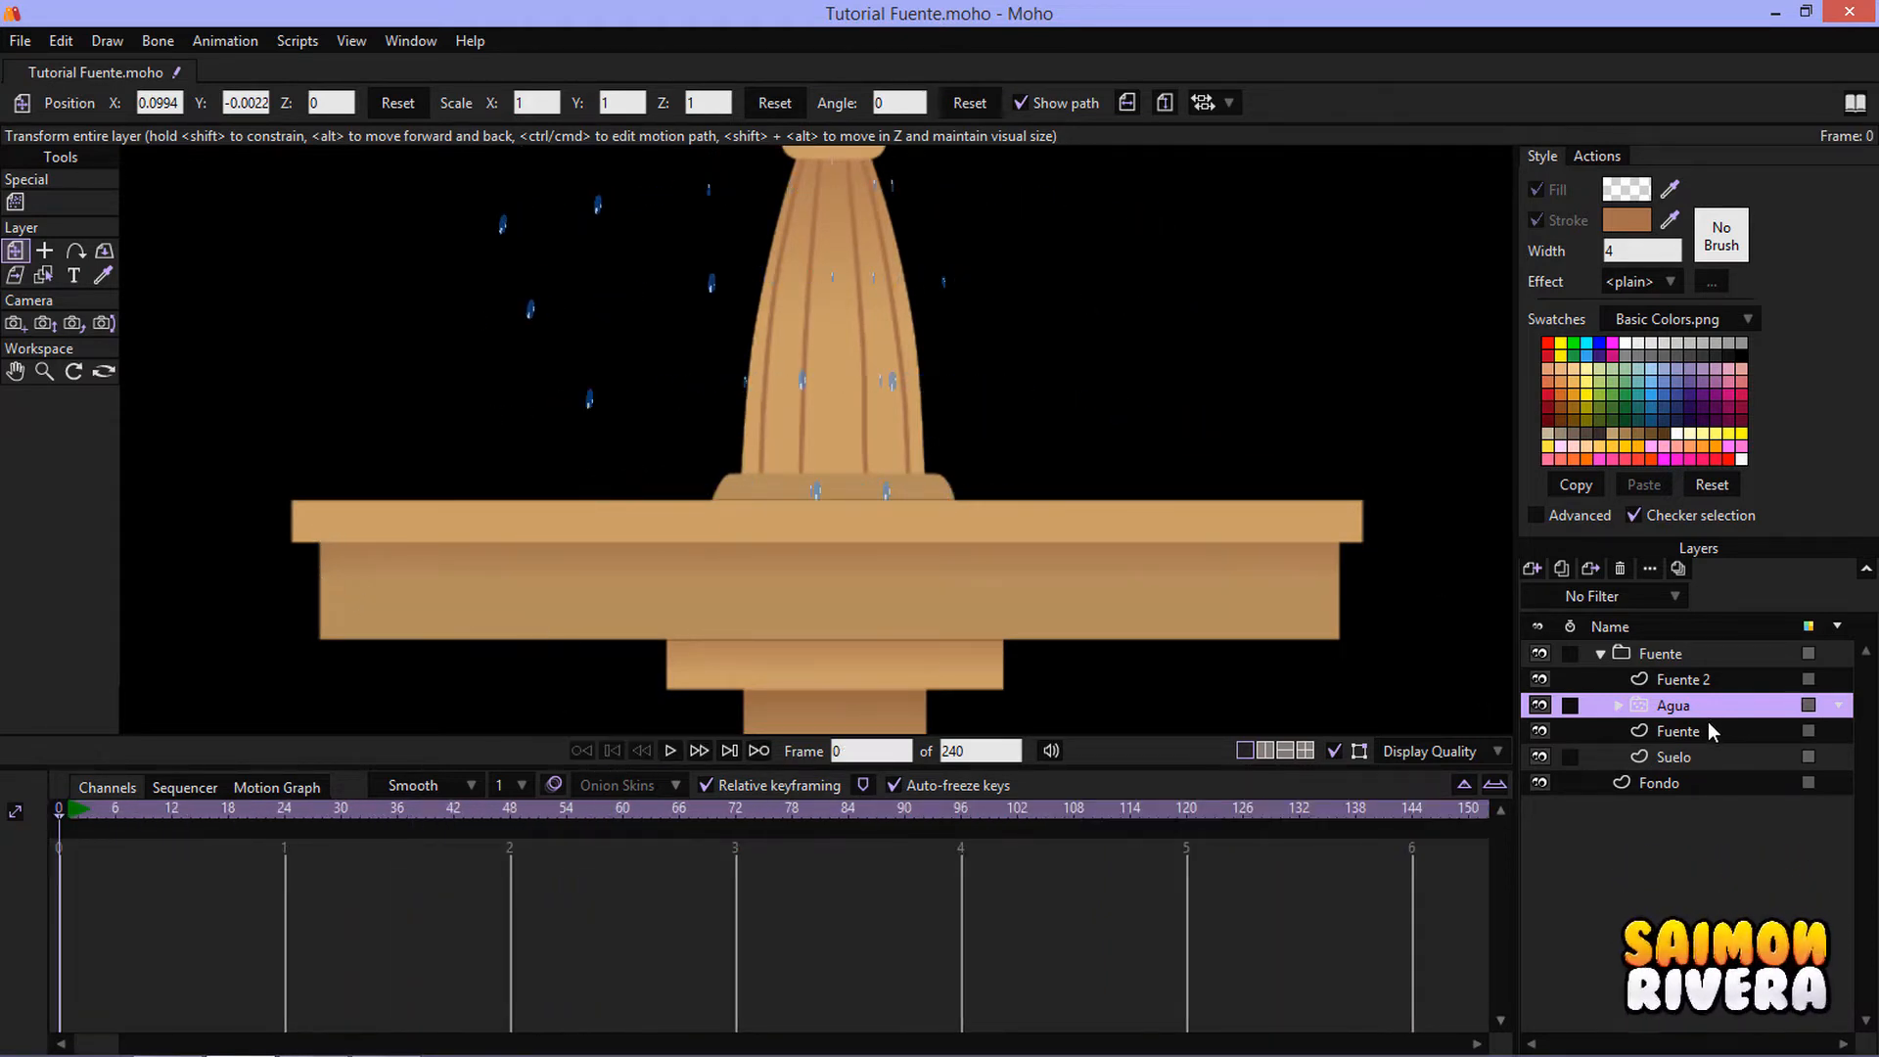
- Add a vector layer named Extra between the Fuente 2 and Agua layers
click(1532, 568)
click(1556, 593)
double_click(1843, 707)
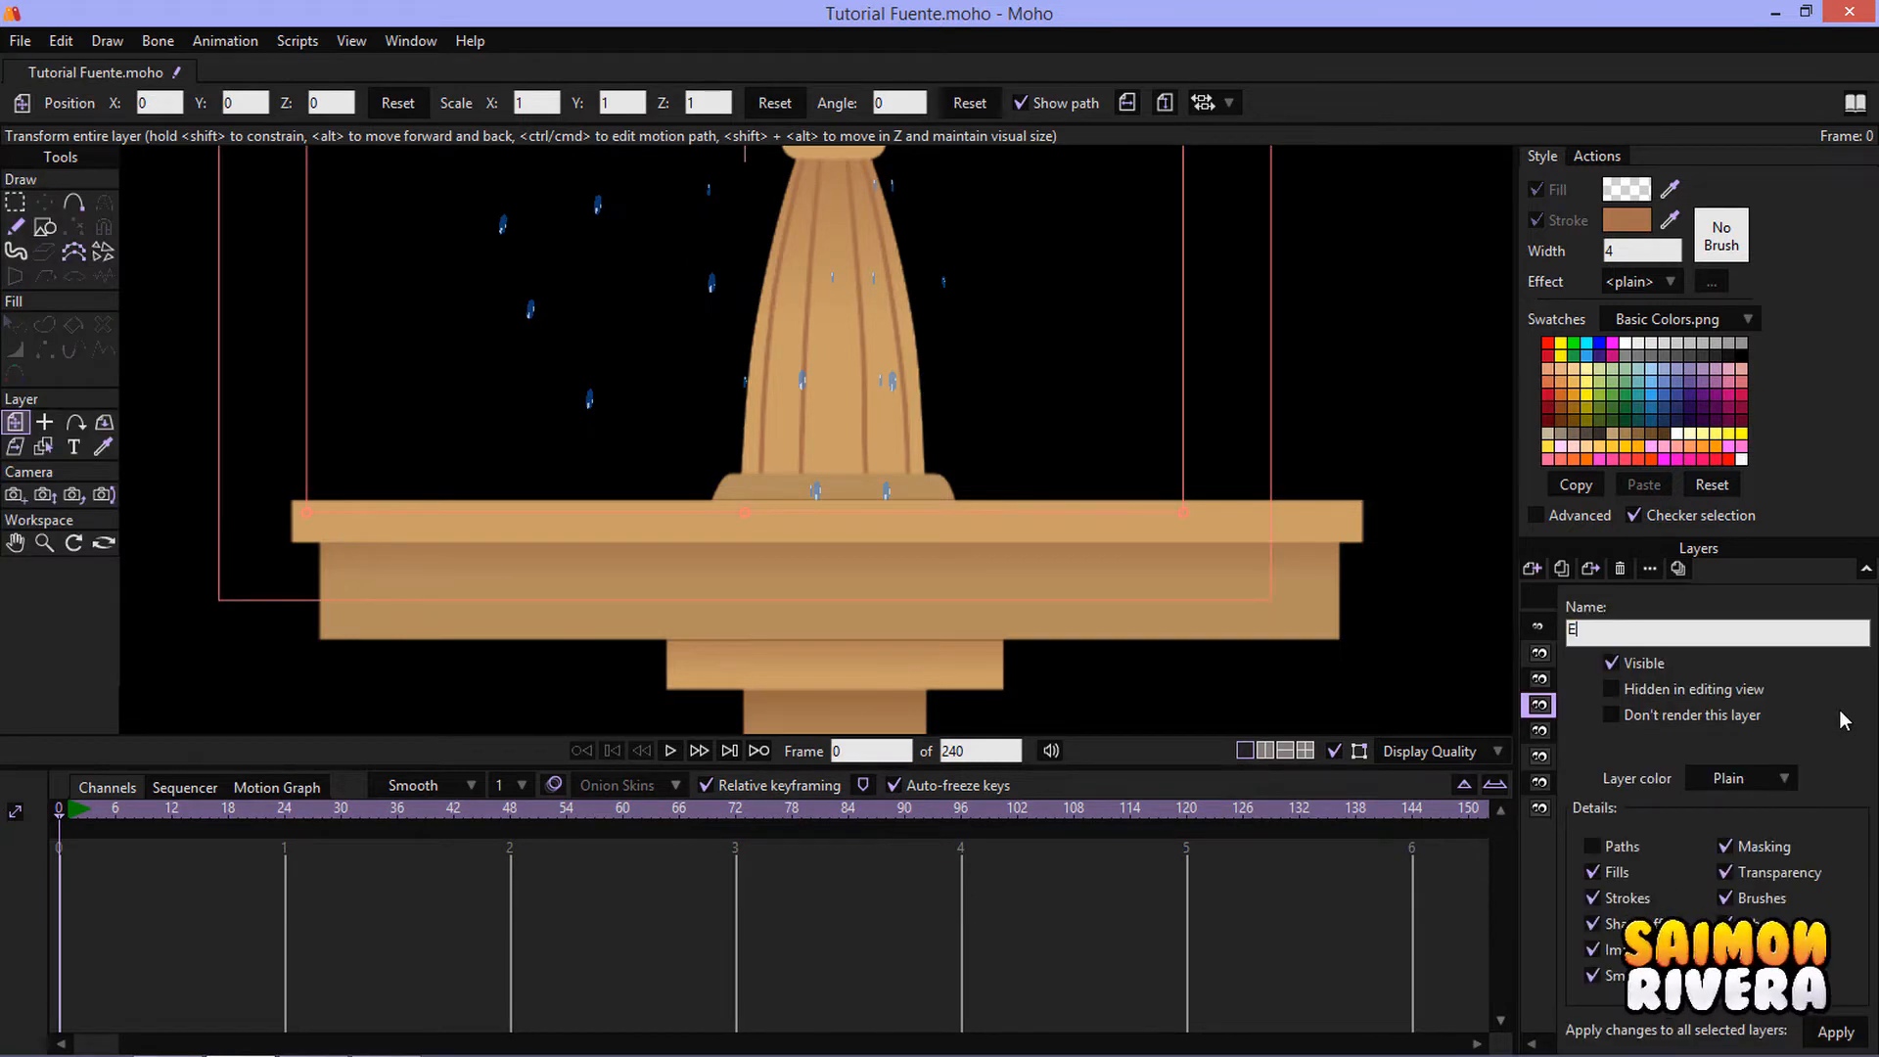
text(Extra)
key(Return)
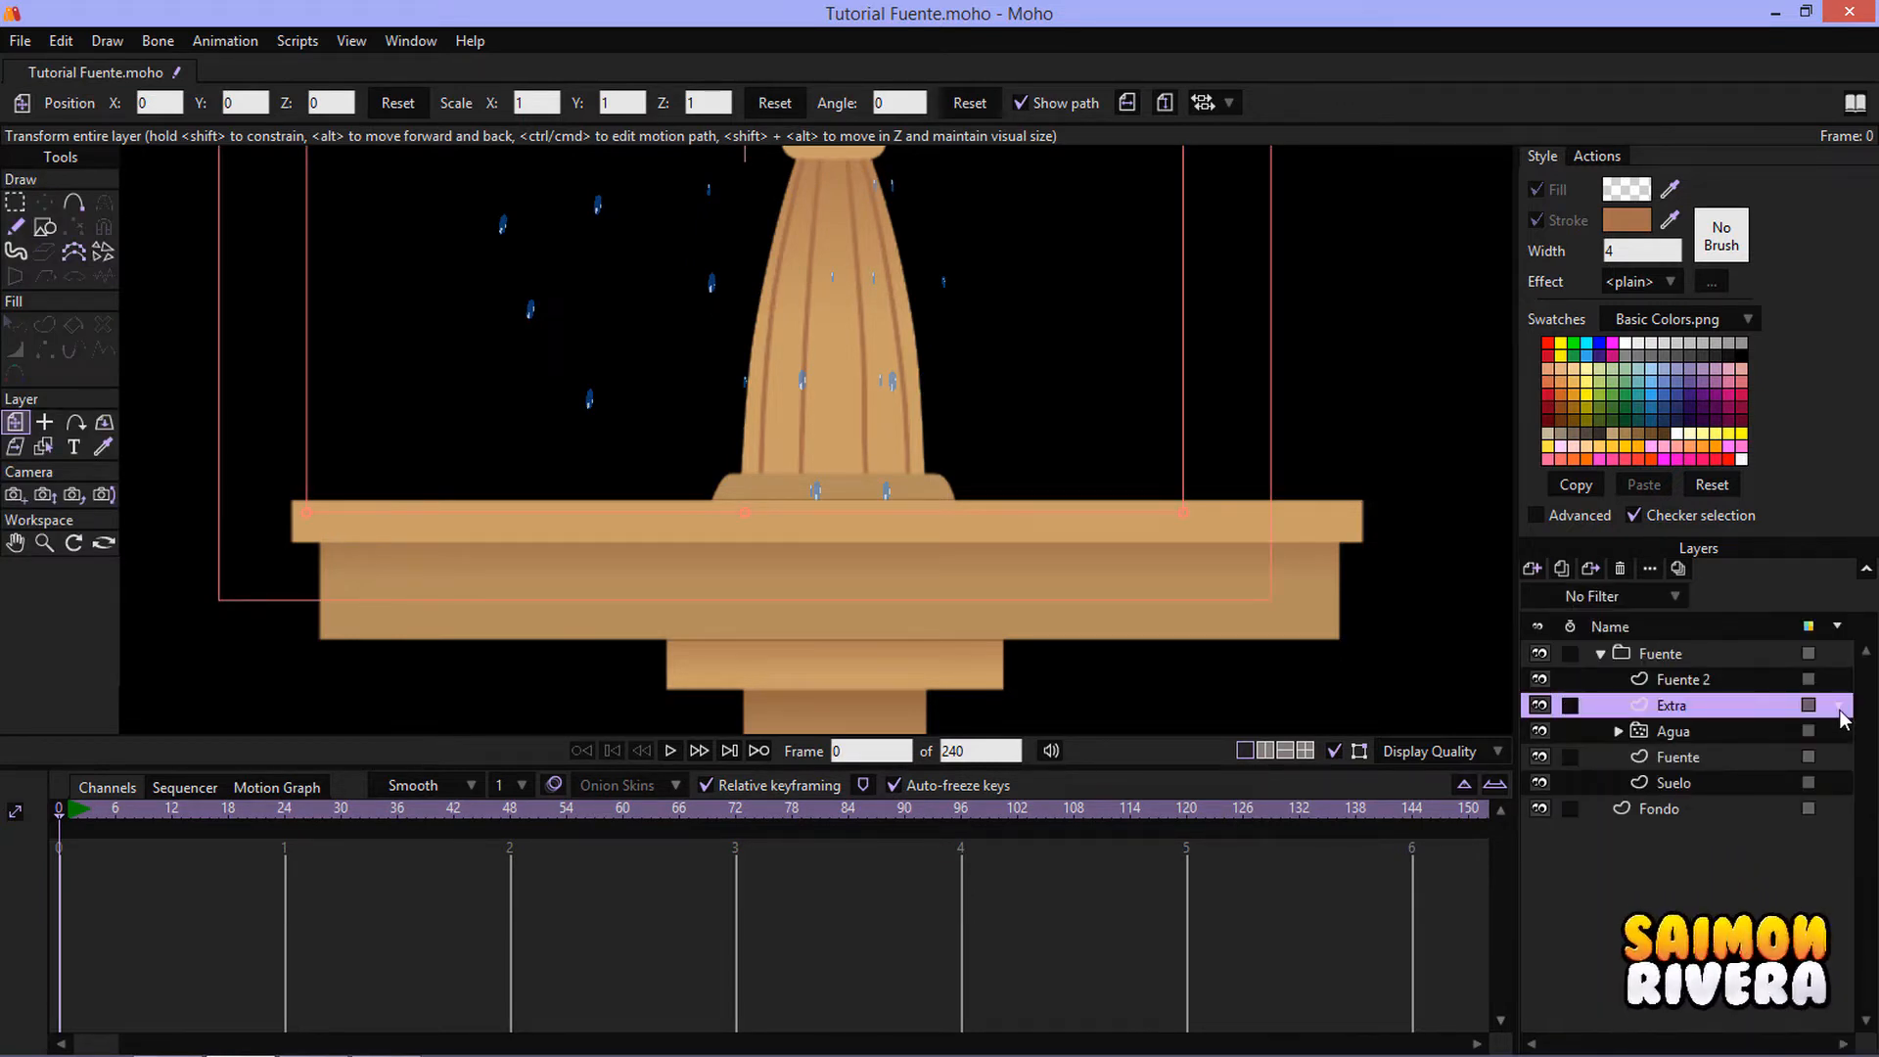
- Draw a small slanted oval splash droplet just above the left end of the basin's rim
click(45, 227)
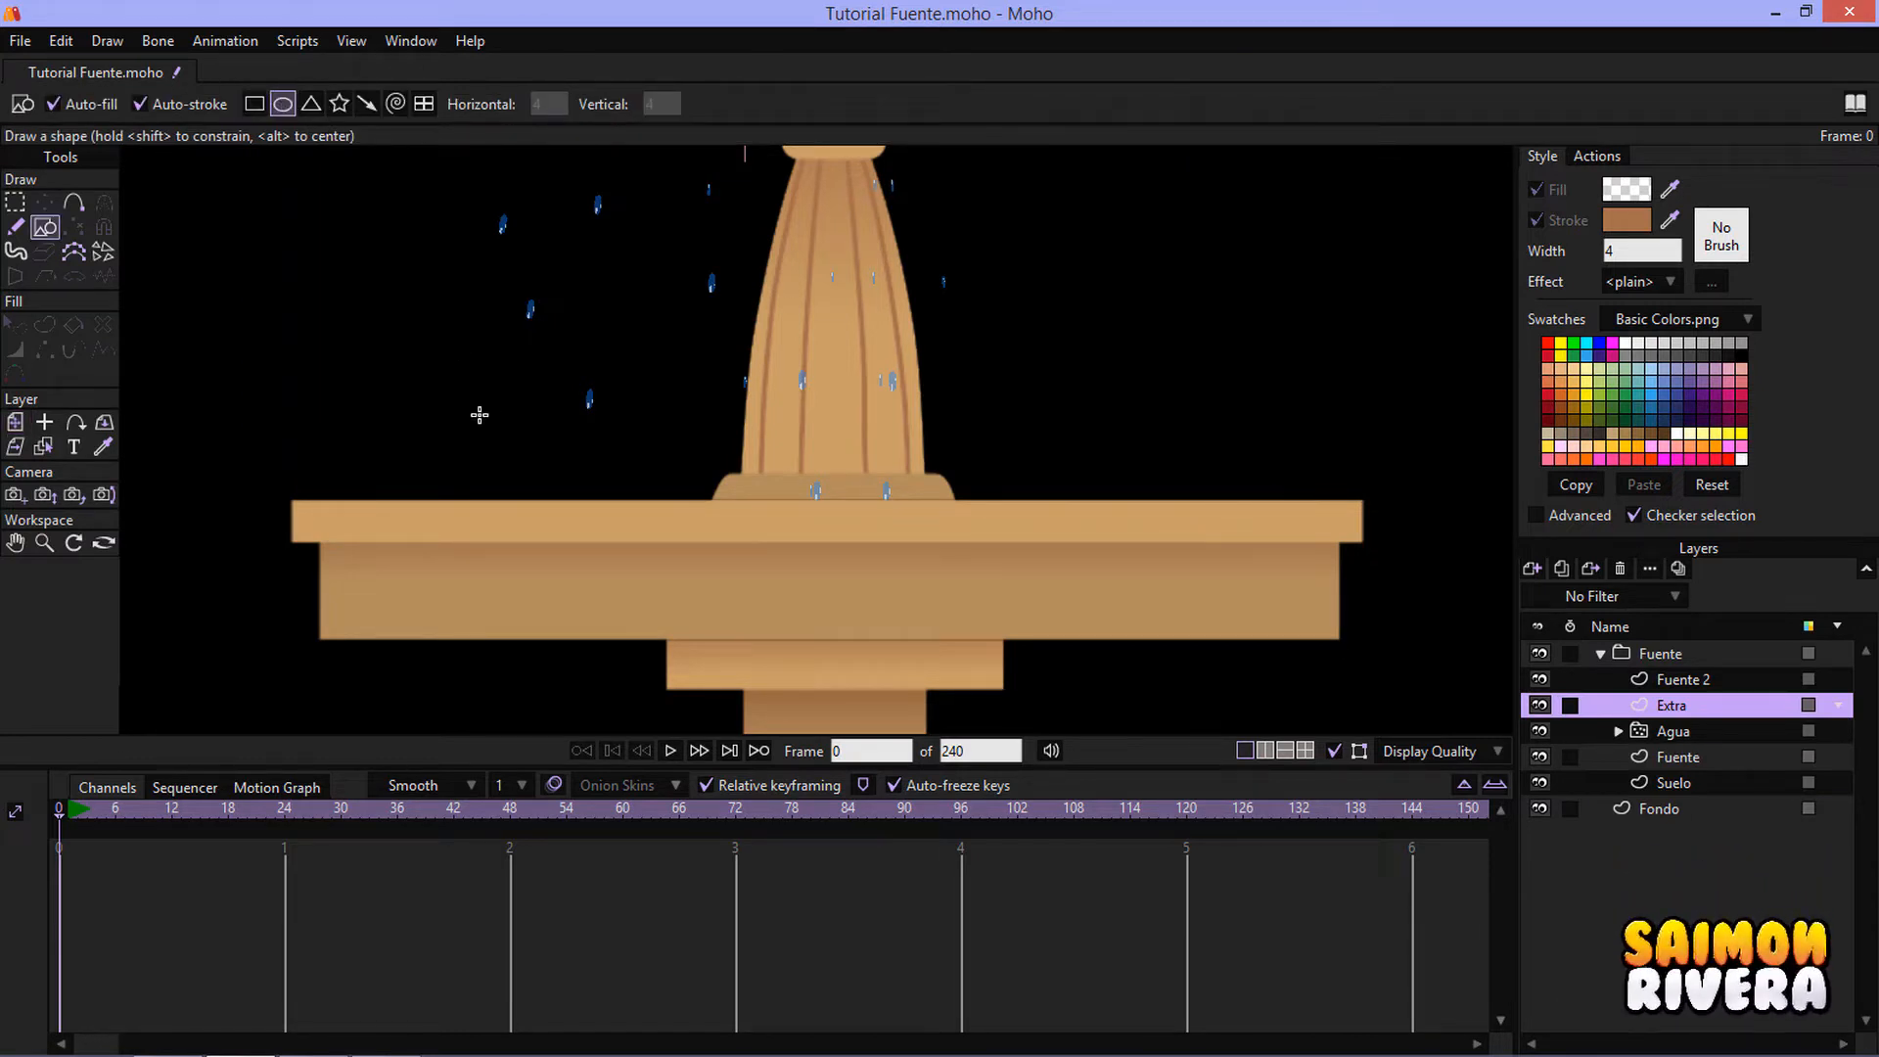
scroll(479, 414, up, 2)
mouse_move(321, 569)
mouse_down()
mouse_move(360, 549)
mouse_move(360, 578)
mouse_move(312, 546)
mouse_up()
key(t)
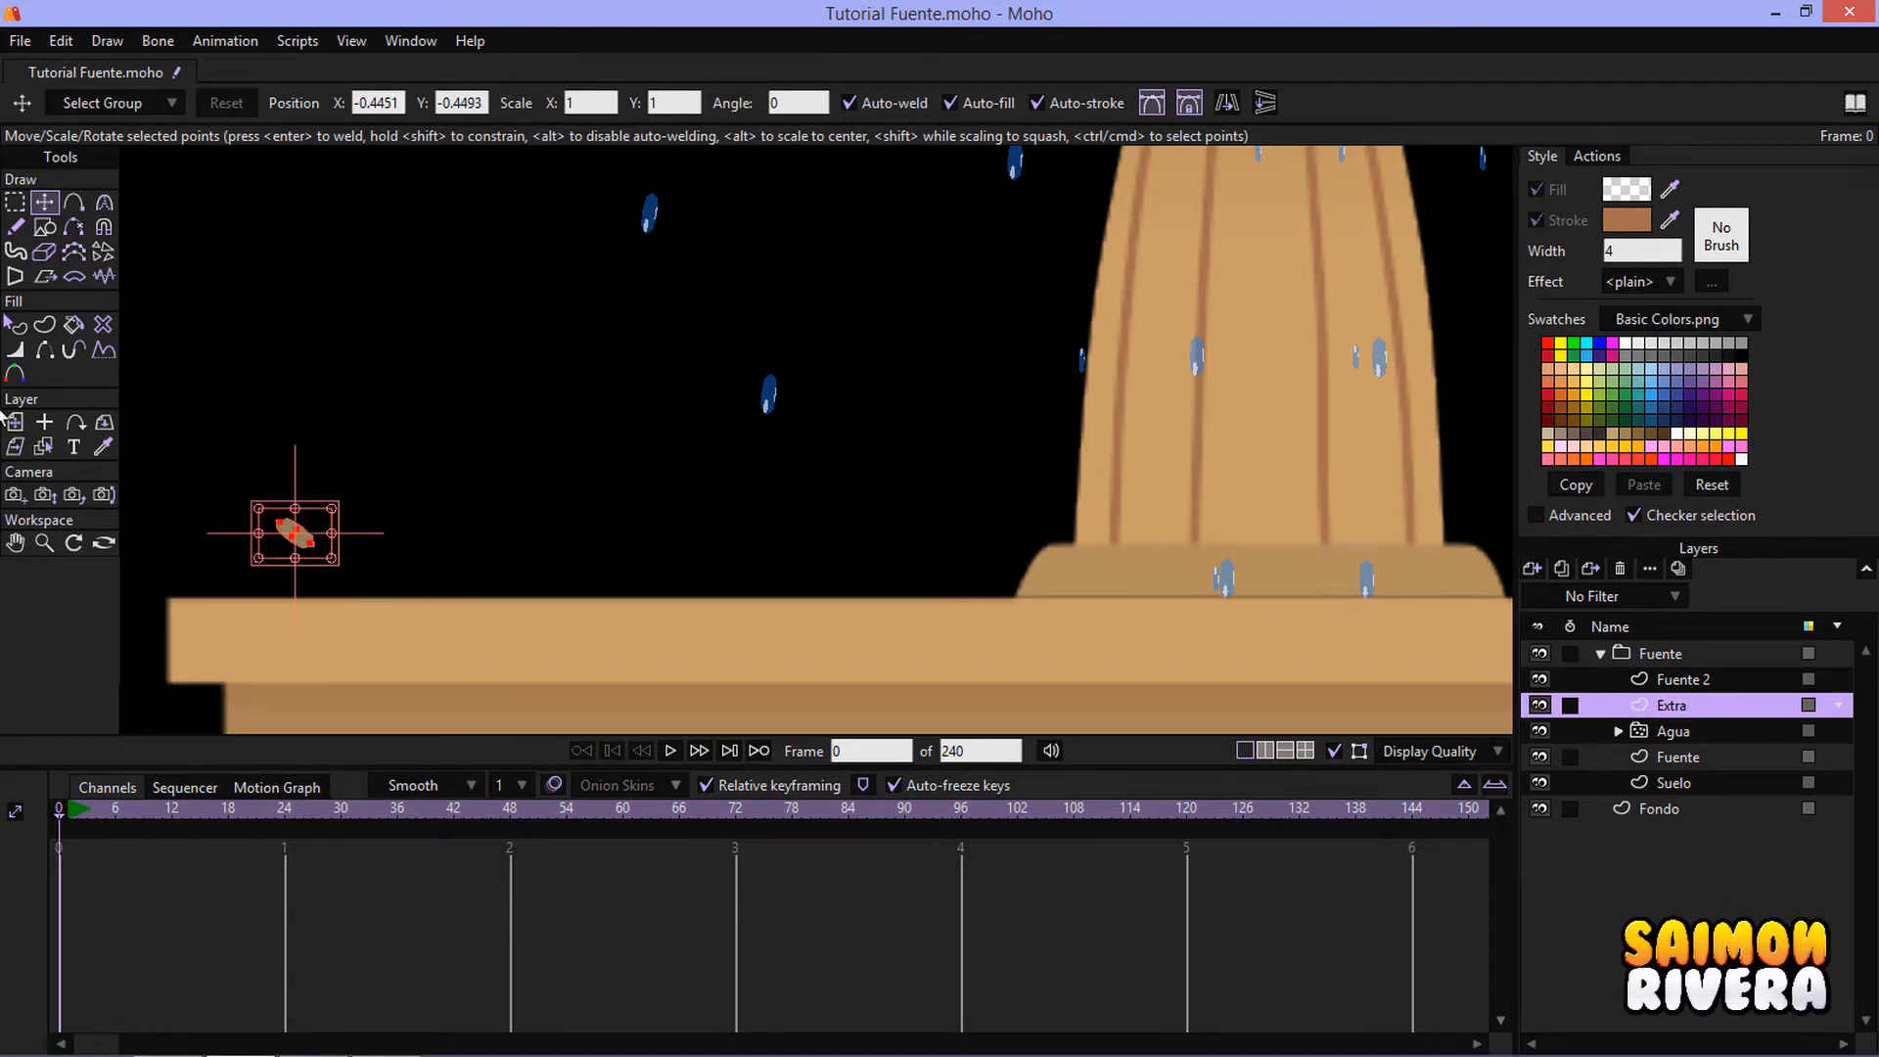
- Turn off the splash droplet's stroke and fill it with the falling drops' dark blue, 0A386D
click(18, 331)
click(1549, 223)
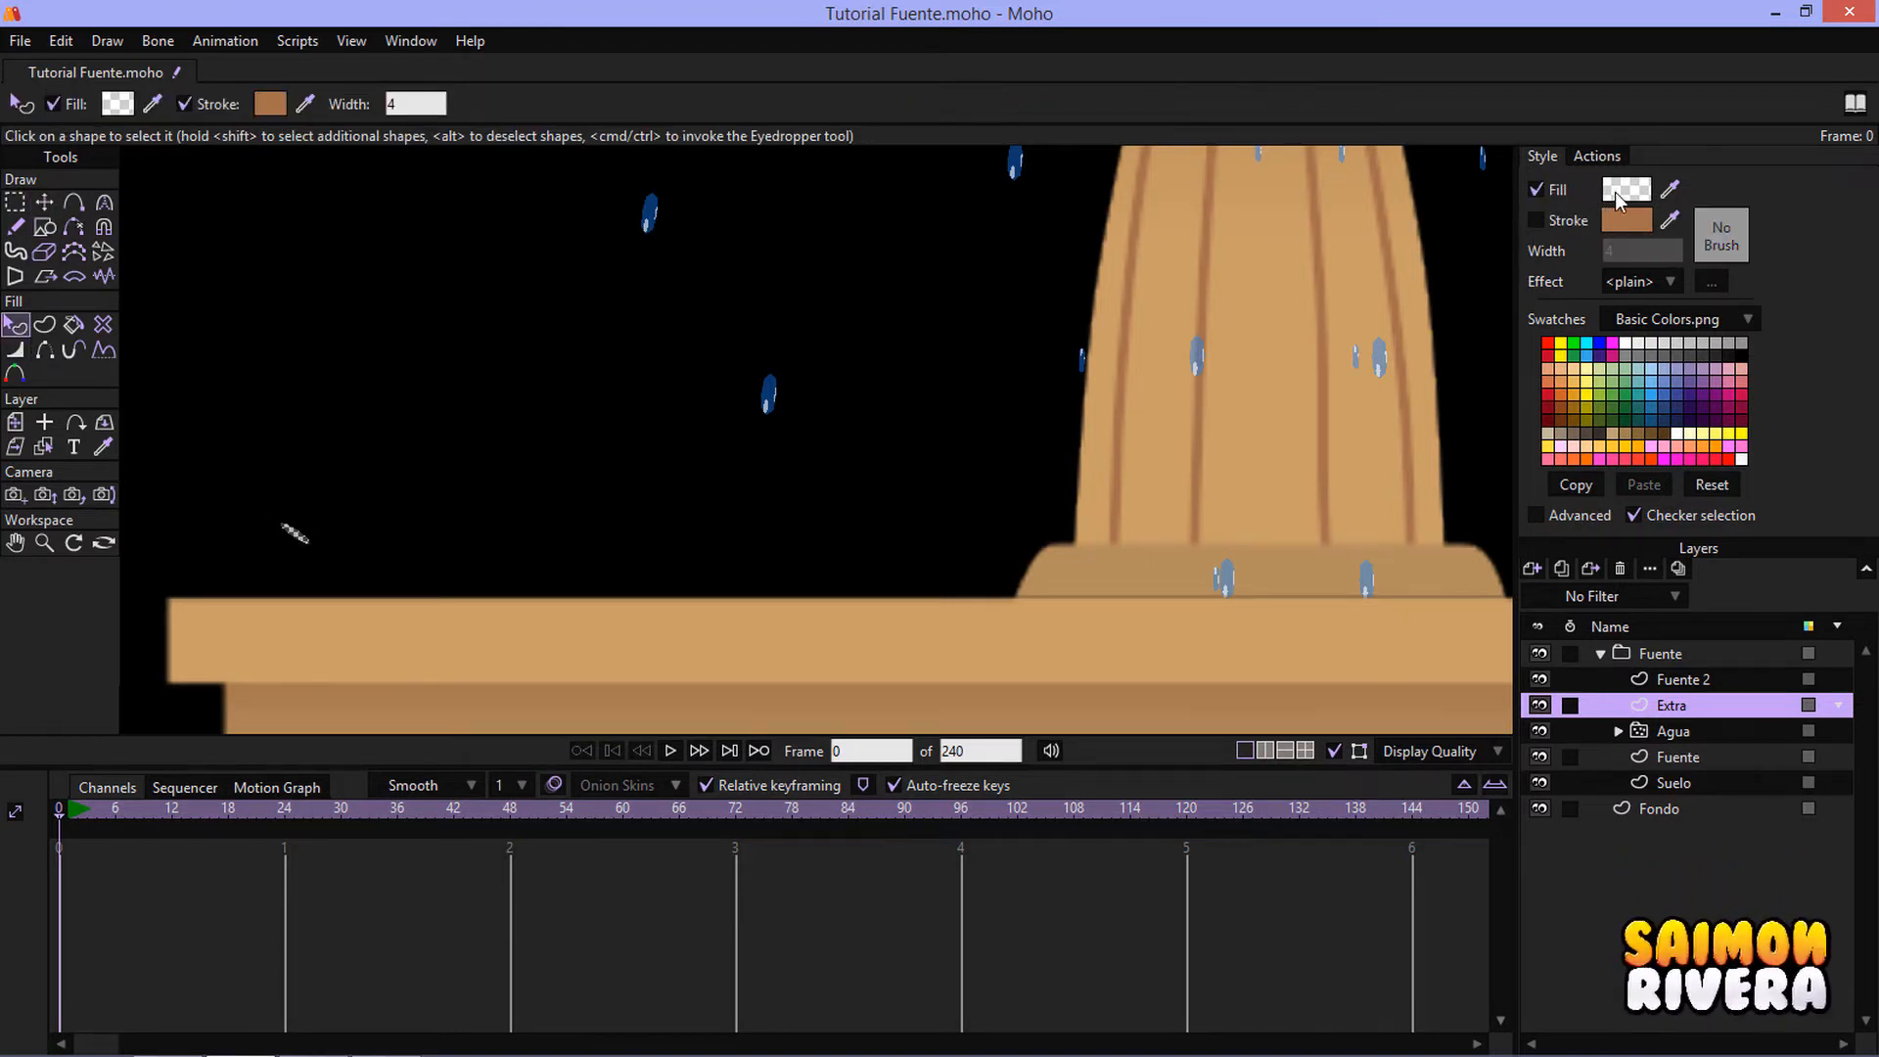
click(1626, 189)
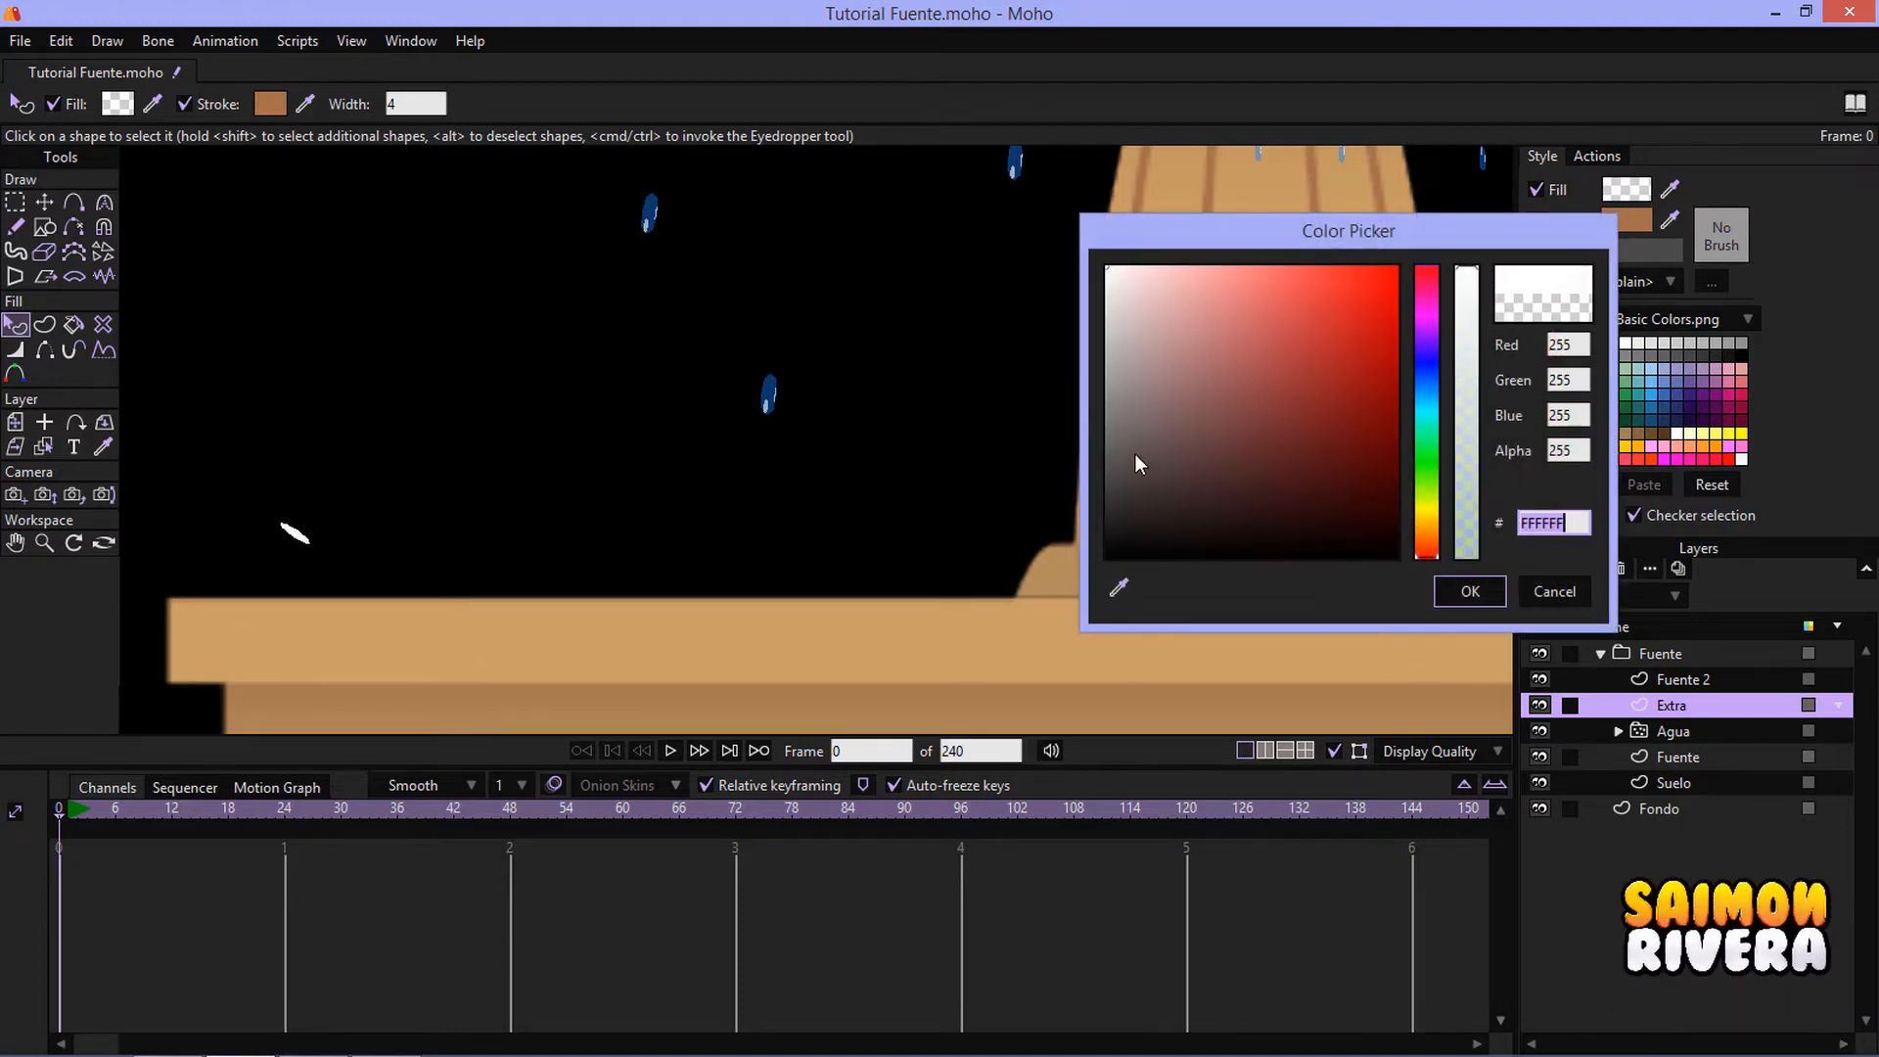
click(1118, 585)
click(1016, 151)
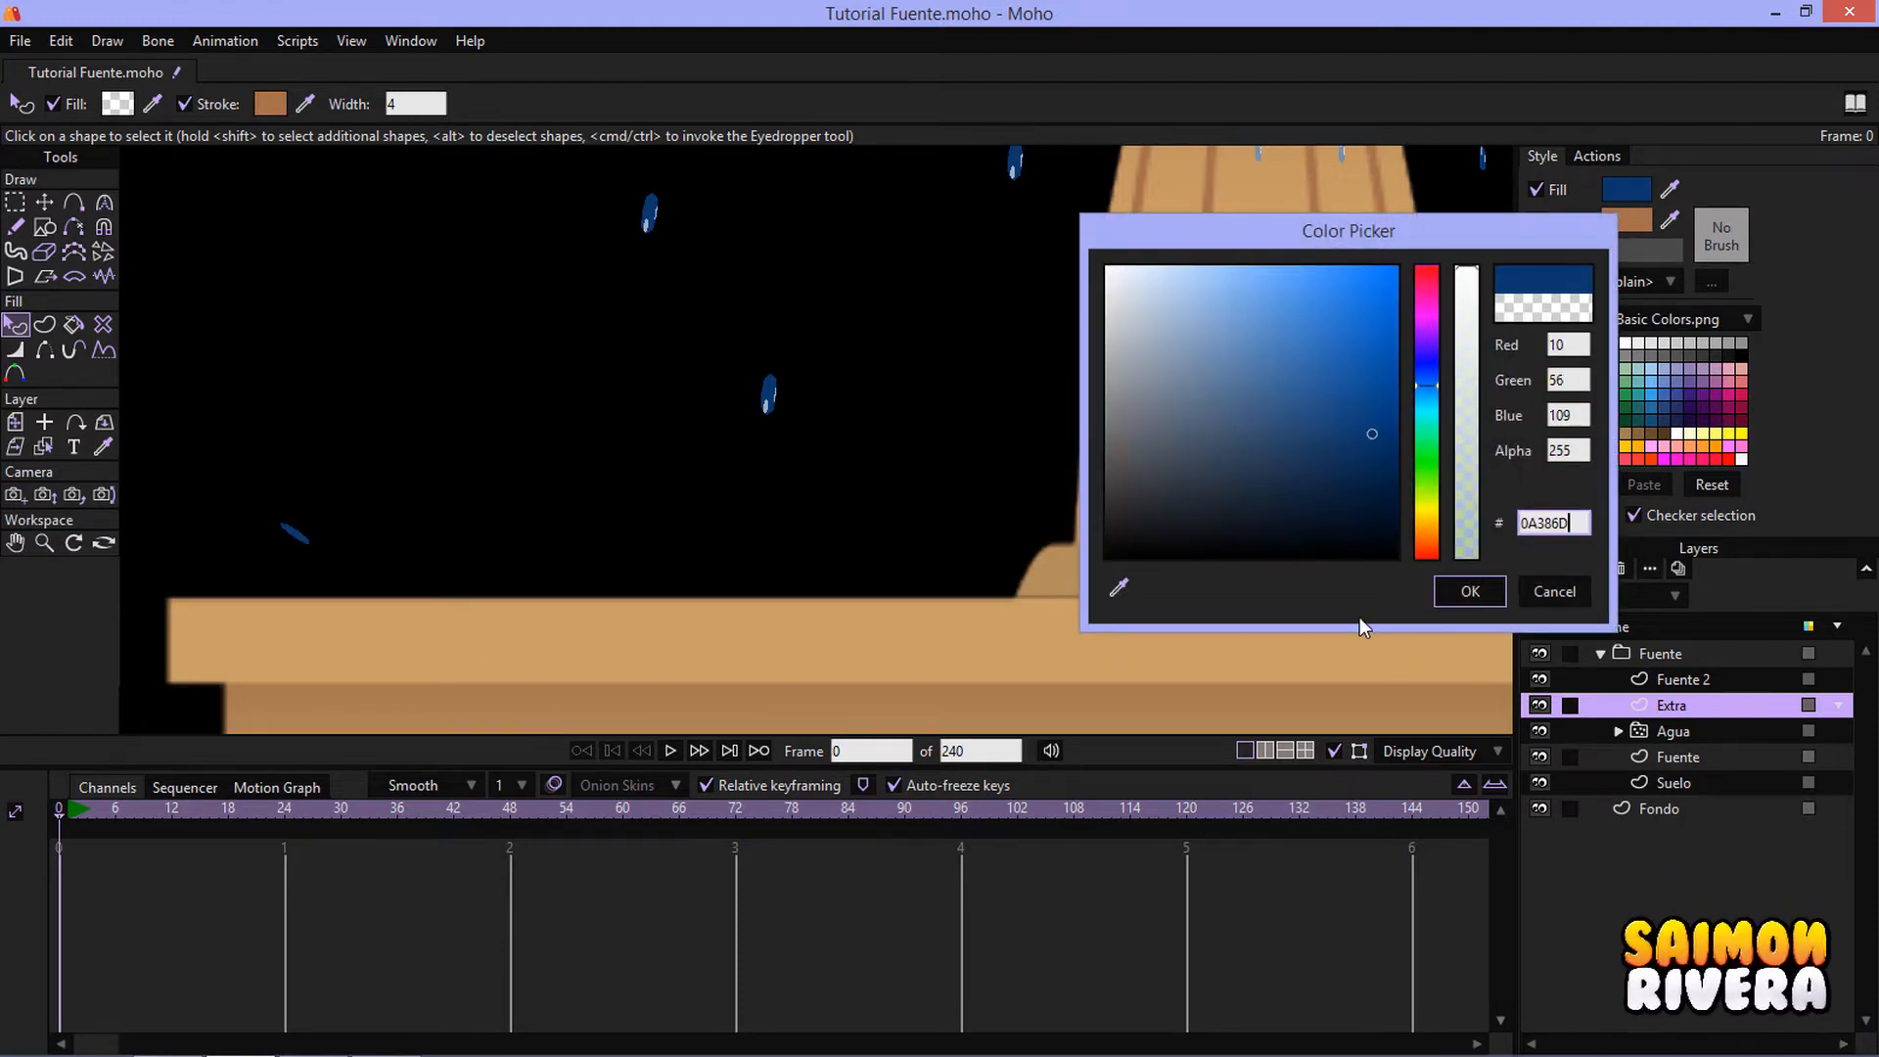
click(1470, 591)
- Duplicate the splash droplet into three at varied angles and place a mirrored copy of the trio nearer the tower
click(51, 204)
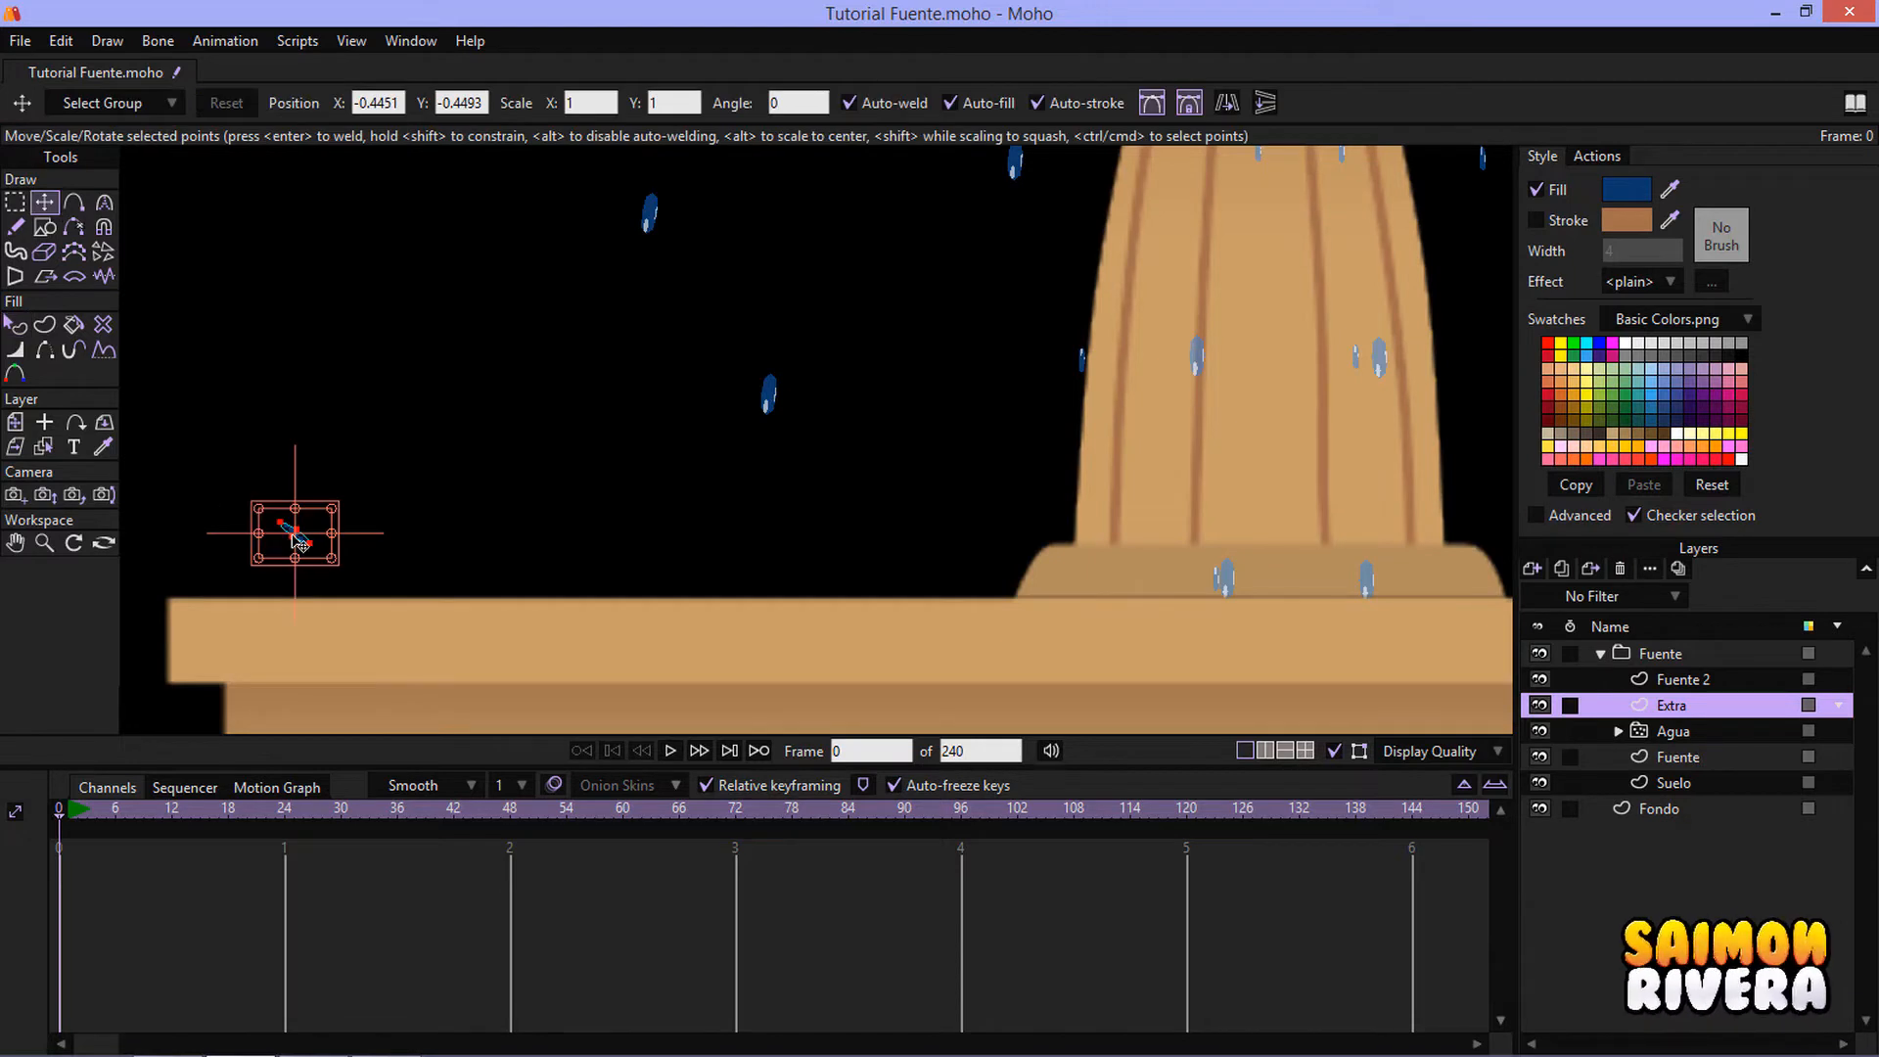
drag(293, 536, 454, 545)
key(ctrl+c)
key(ctrl+v)
key(g)
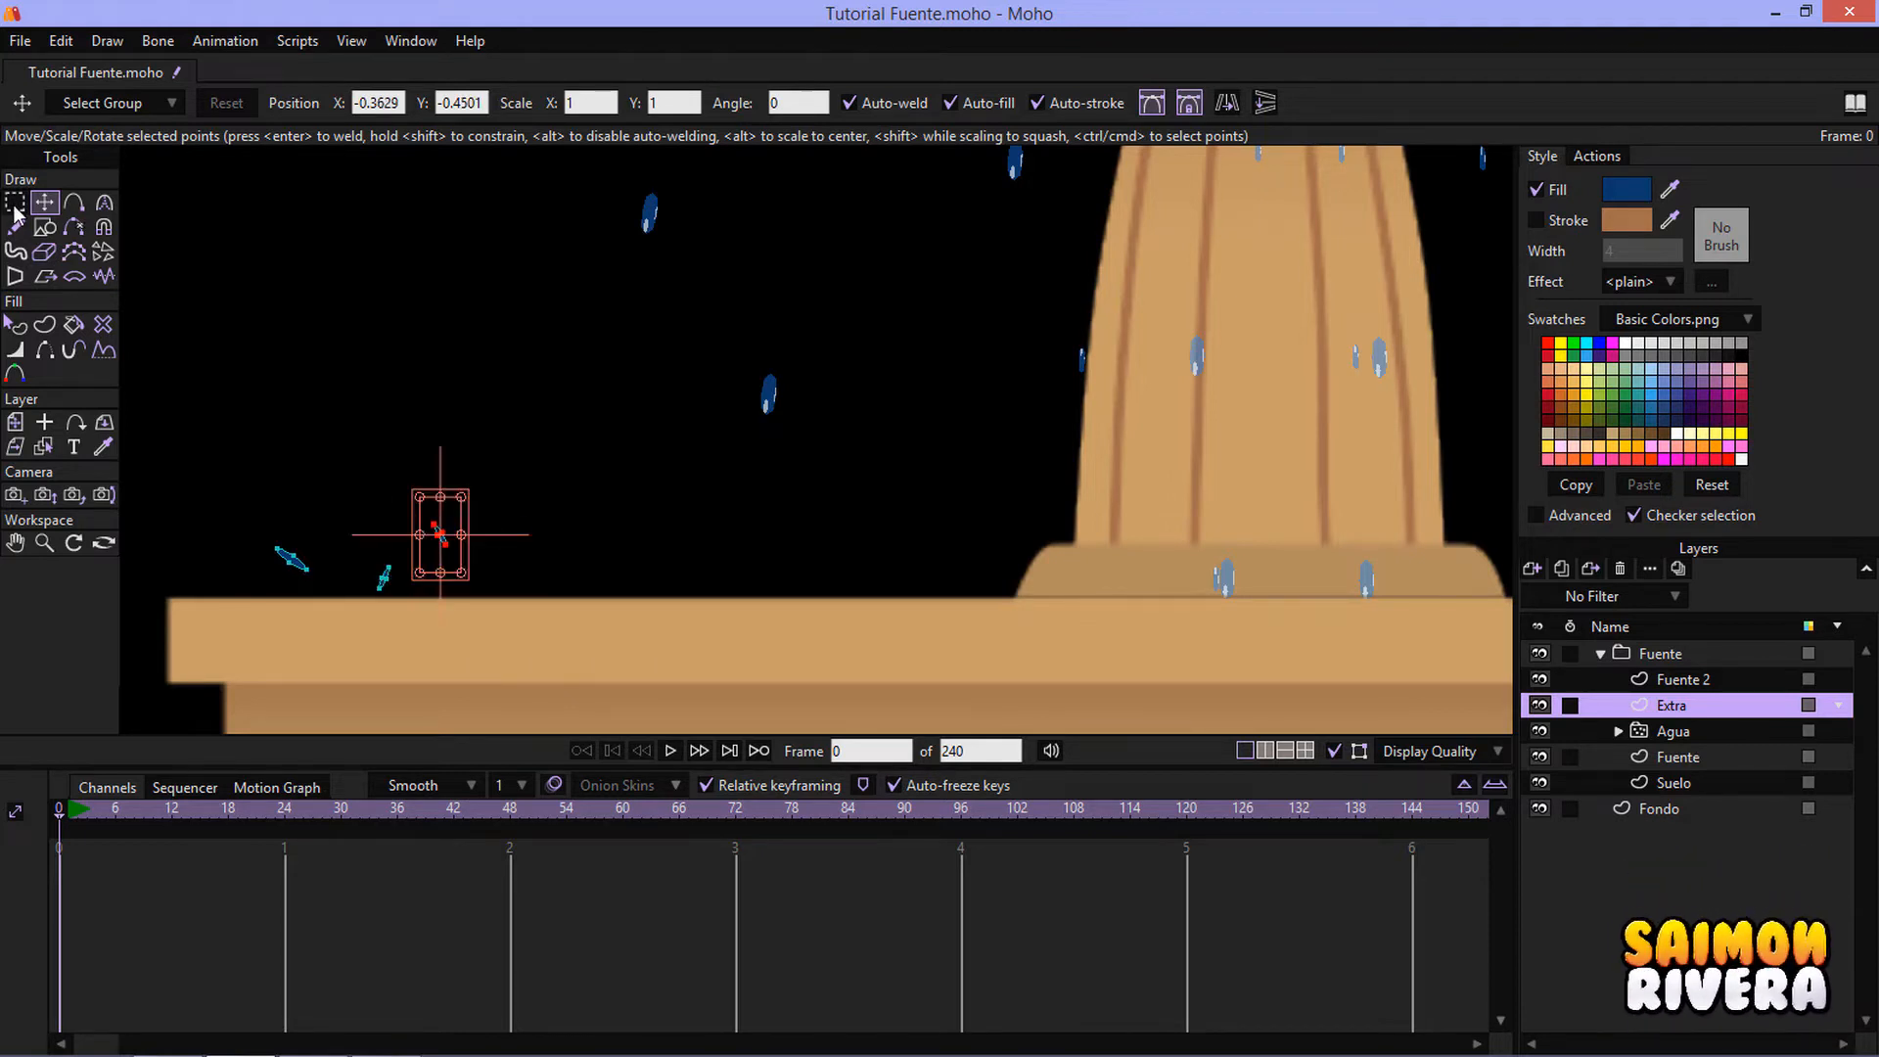
key(ctrl+c)
key(ctrl+v)
drag(511, 567, 934, 586)
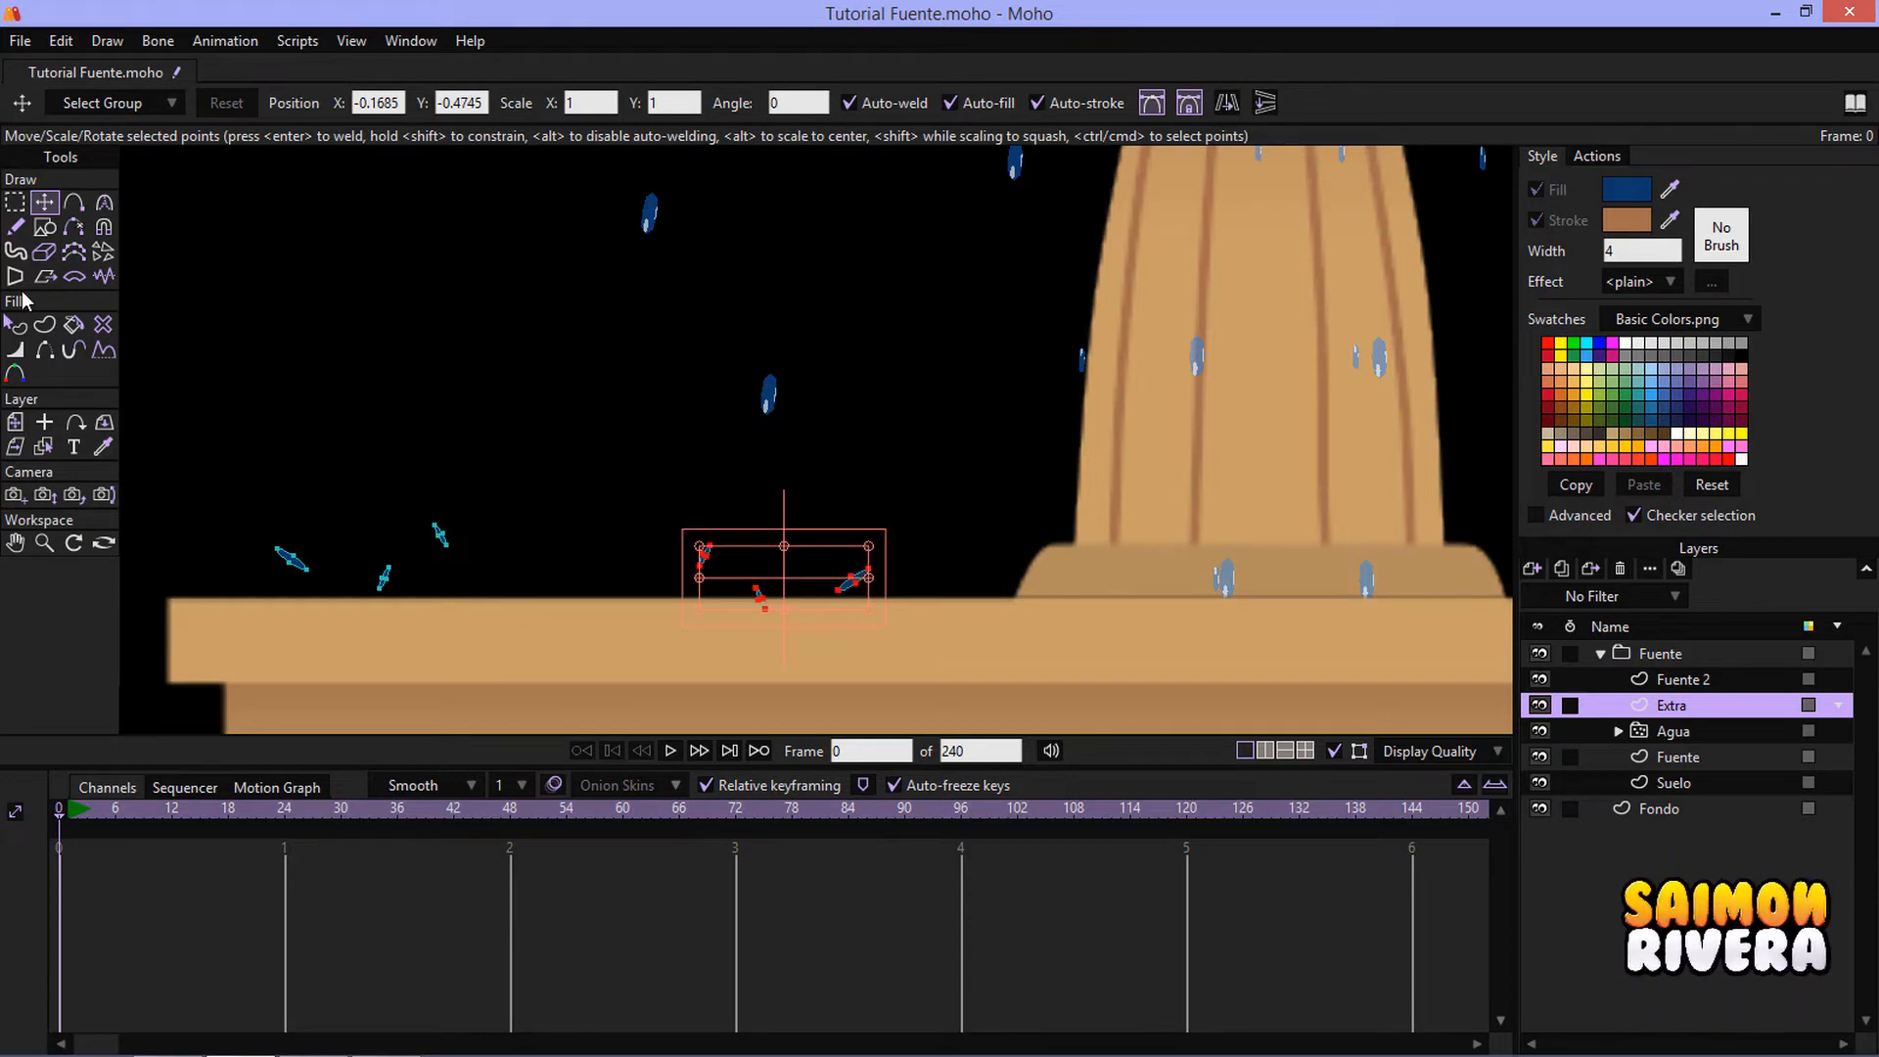
- Copy the six splash droplets to the basin's right side, flipped horizontally, and place another set across the tower base
click(16, 207)
scroll(918, 566, down, 2)
drag(1007, 645, 401, 483)
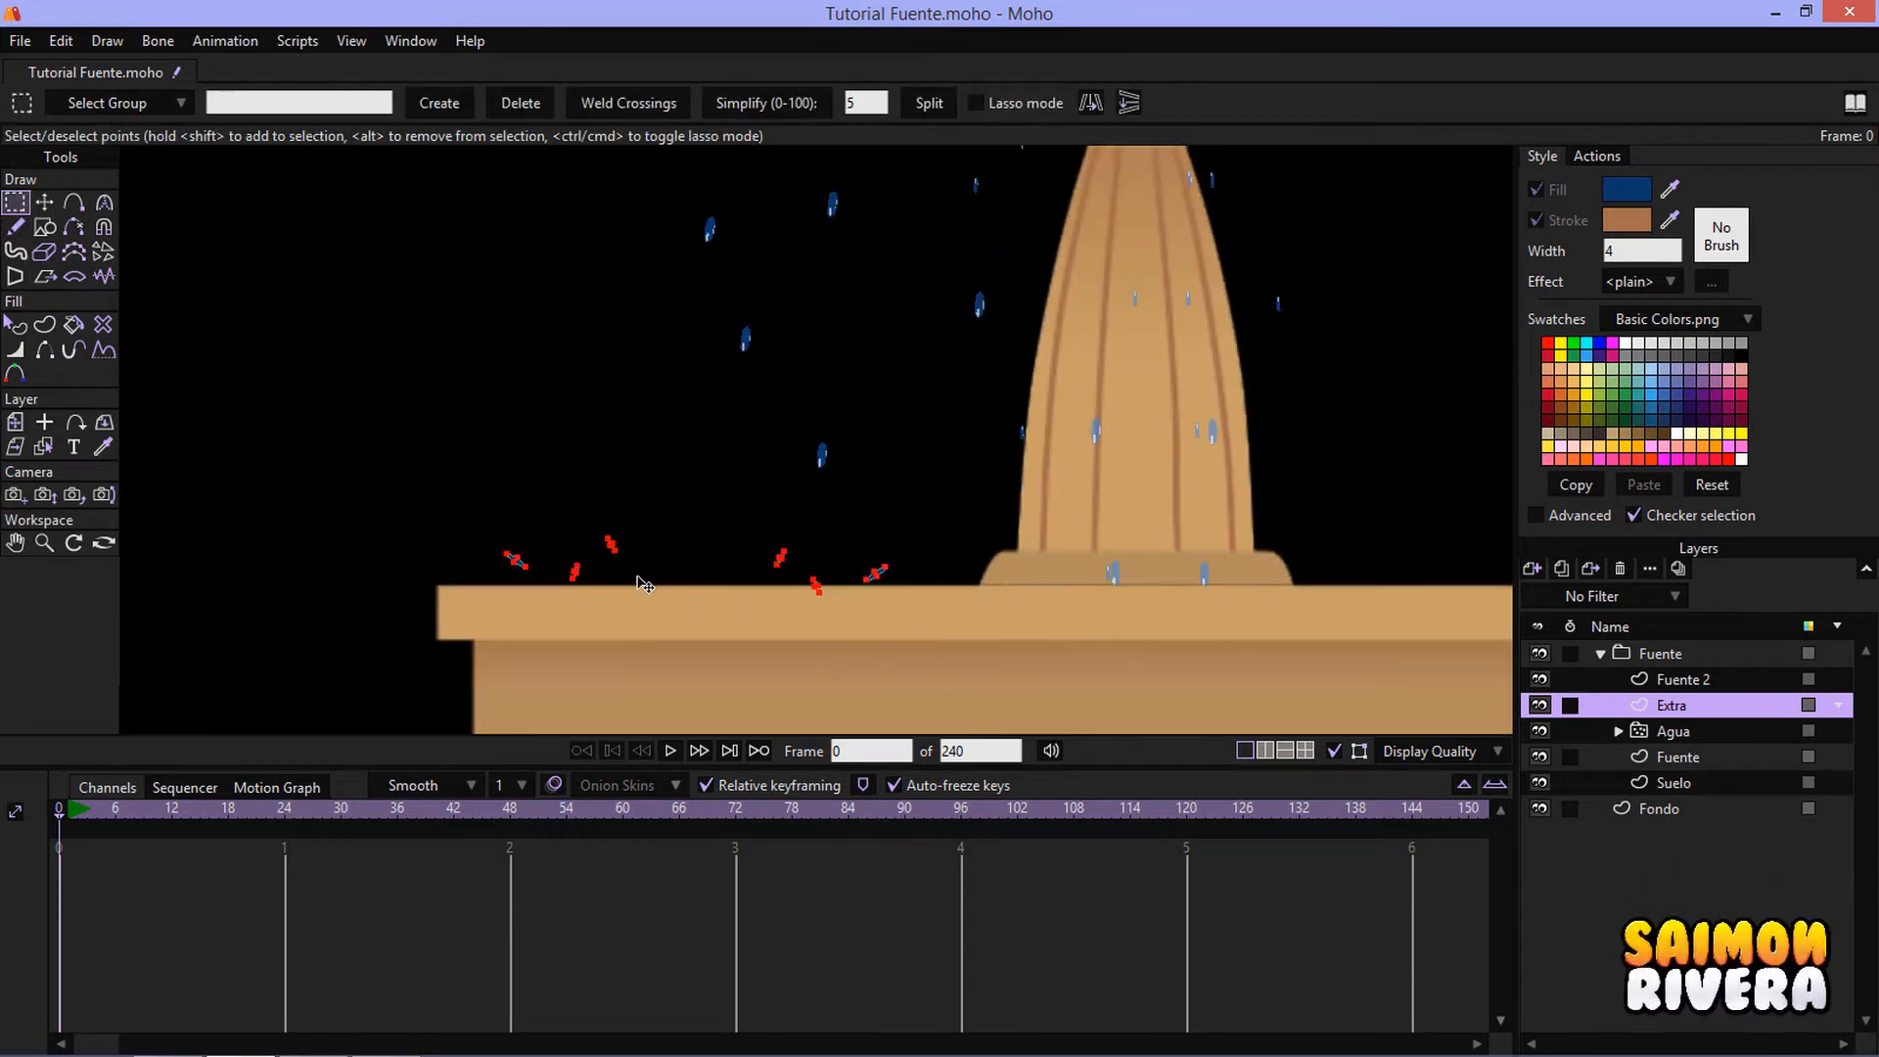
key(ctrl+c)
key(ctrl+v)
drag(634, 566, 1111, 564)
drag(1117, 564, 851, 577)
drag(852, 578, 950, 574)
click(1223, 107)
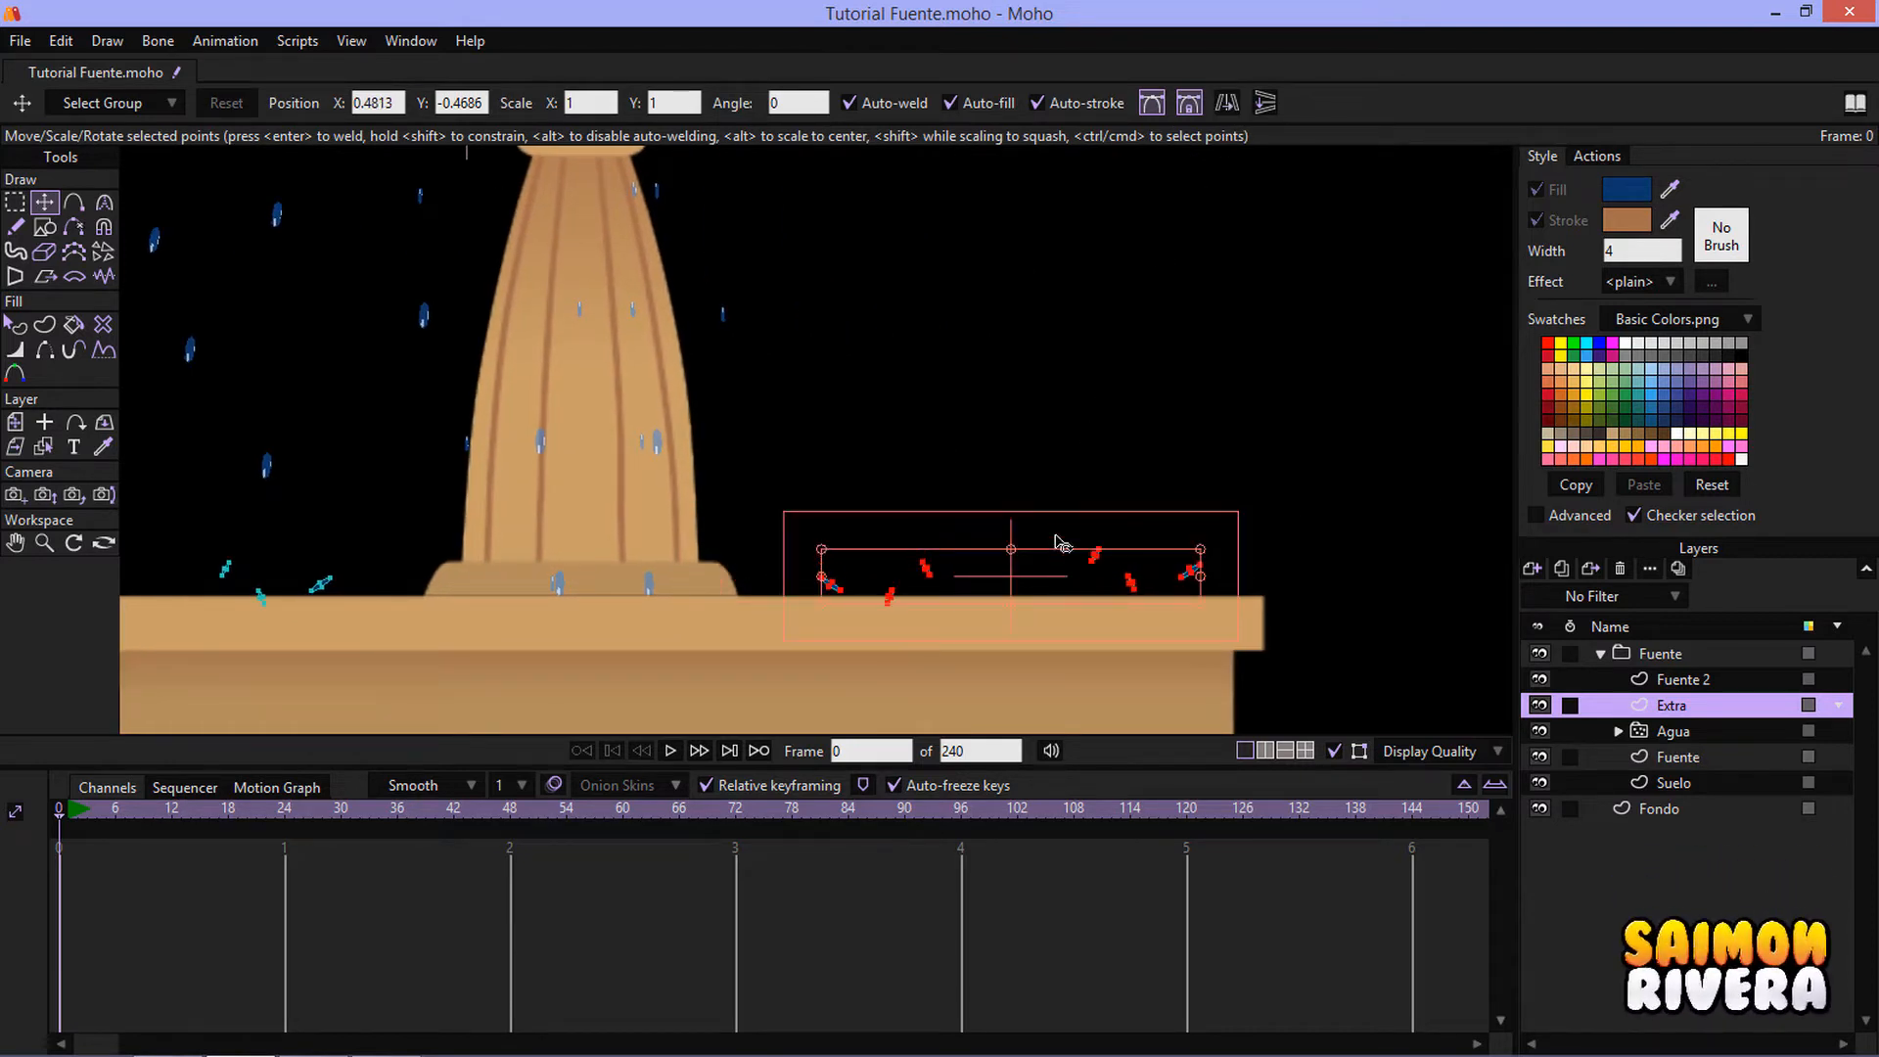
drag(1062, 545, 611, 595)
- Duplicate the whole row of splash droplets flipped vertically and render frame 0
click(15, 203)
scroll(981, 479, down, 2)
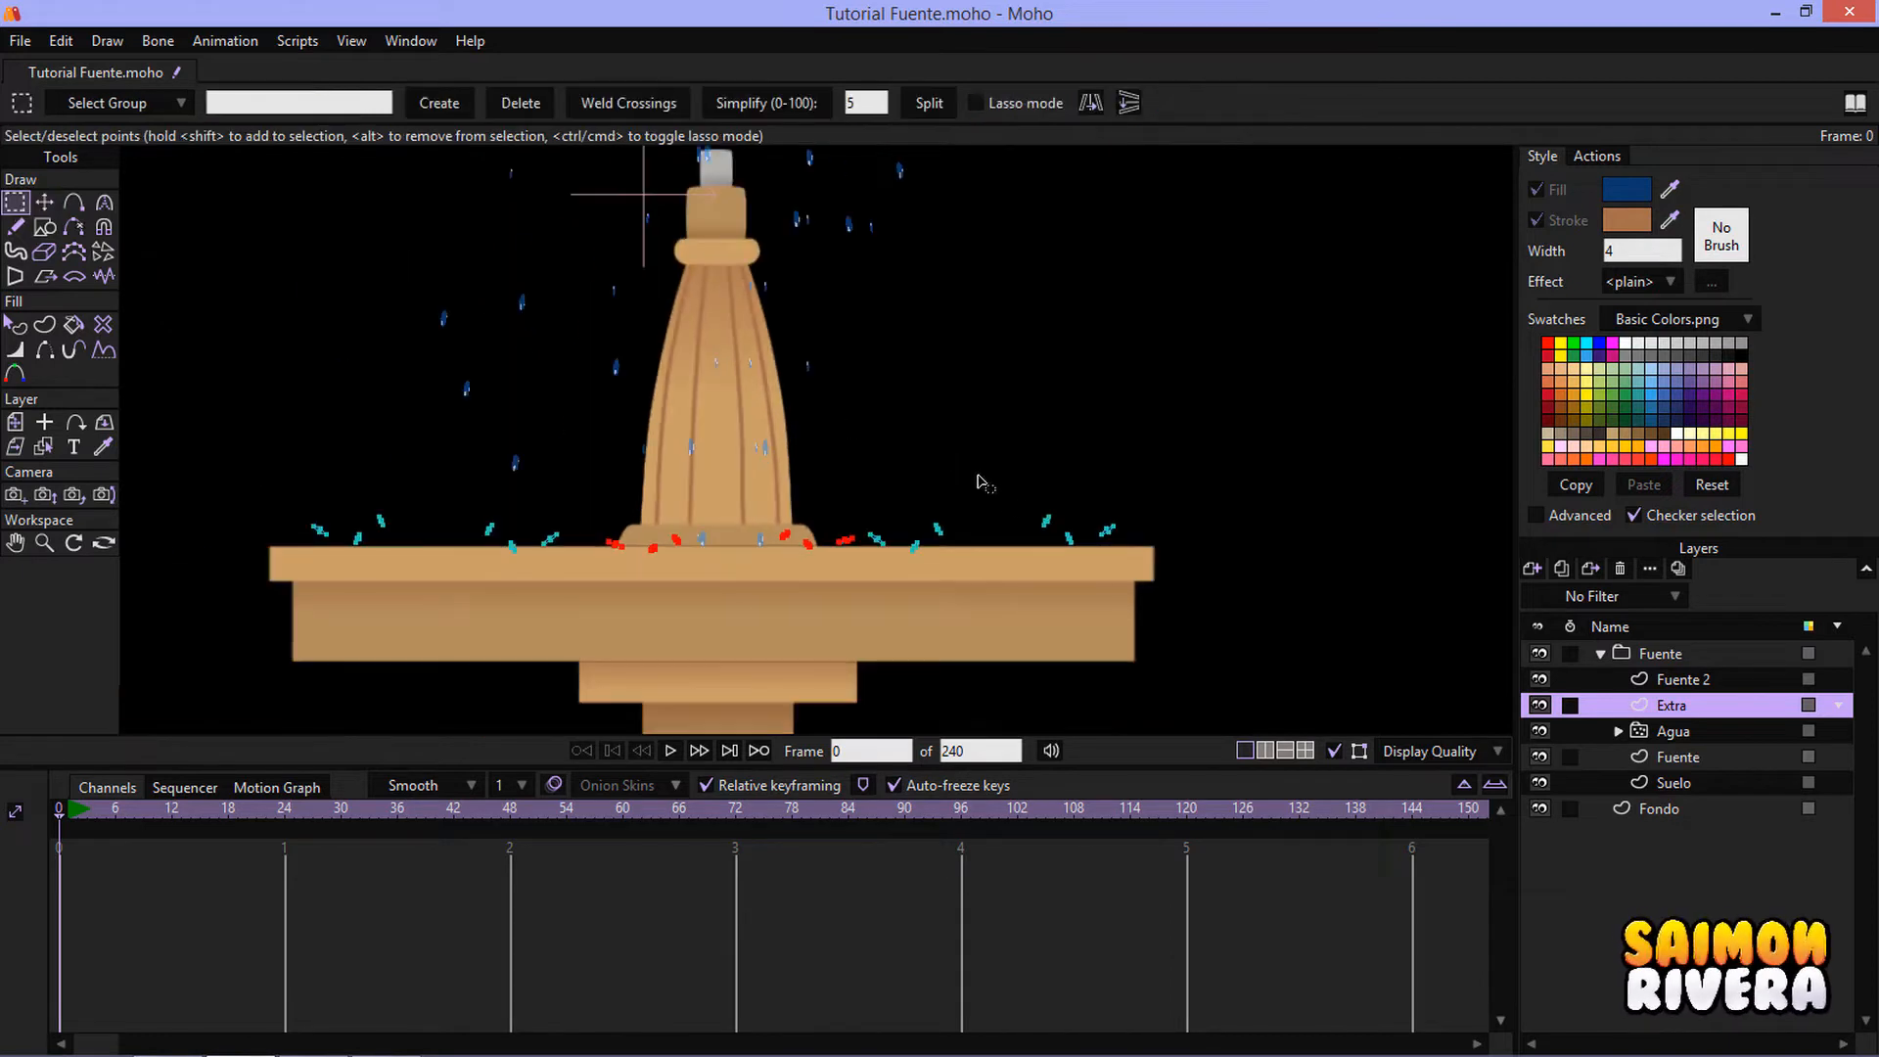
drag(1214, 609, 206, 440)
key(t)
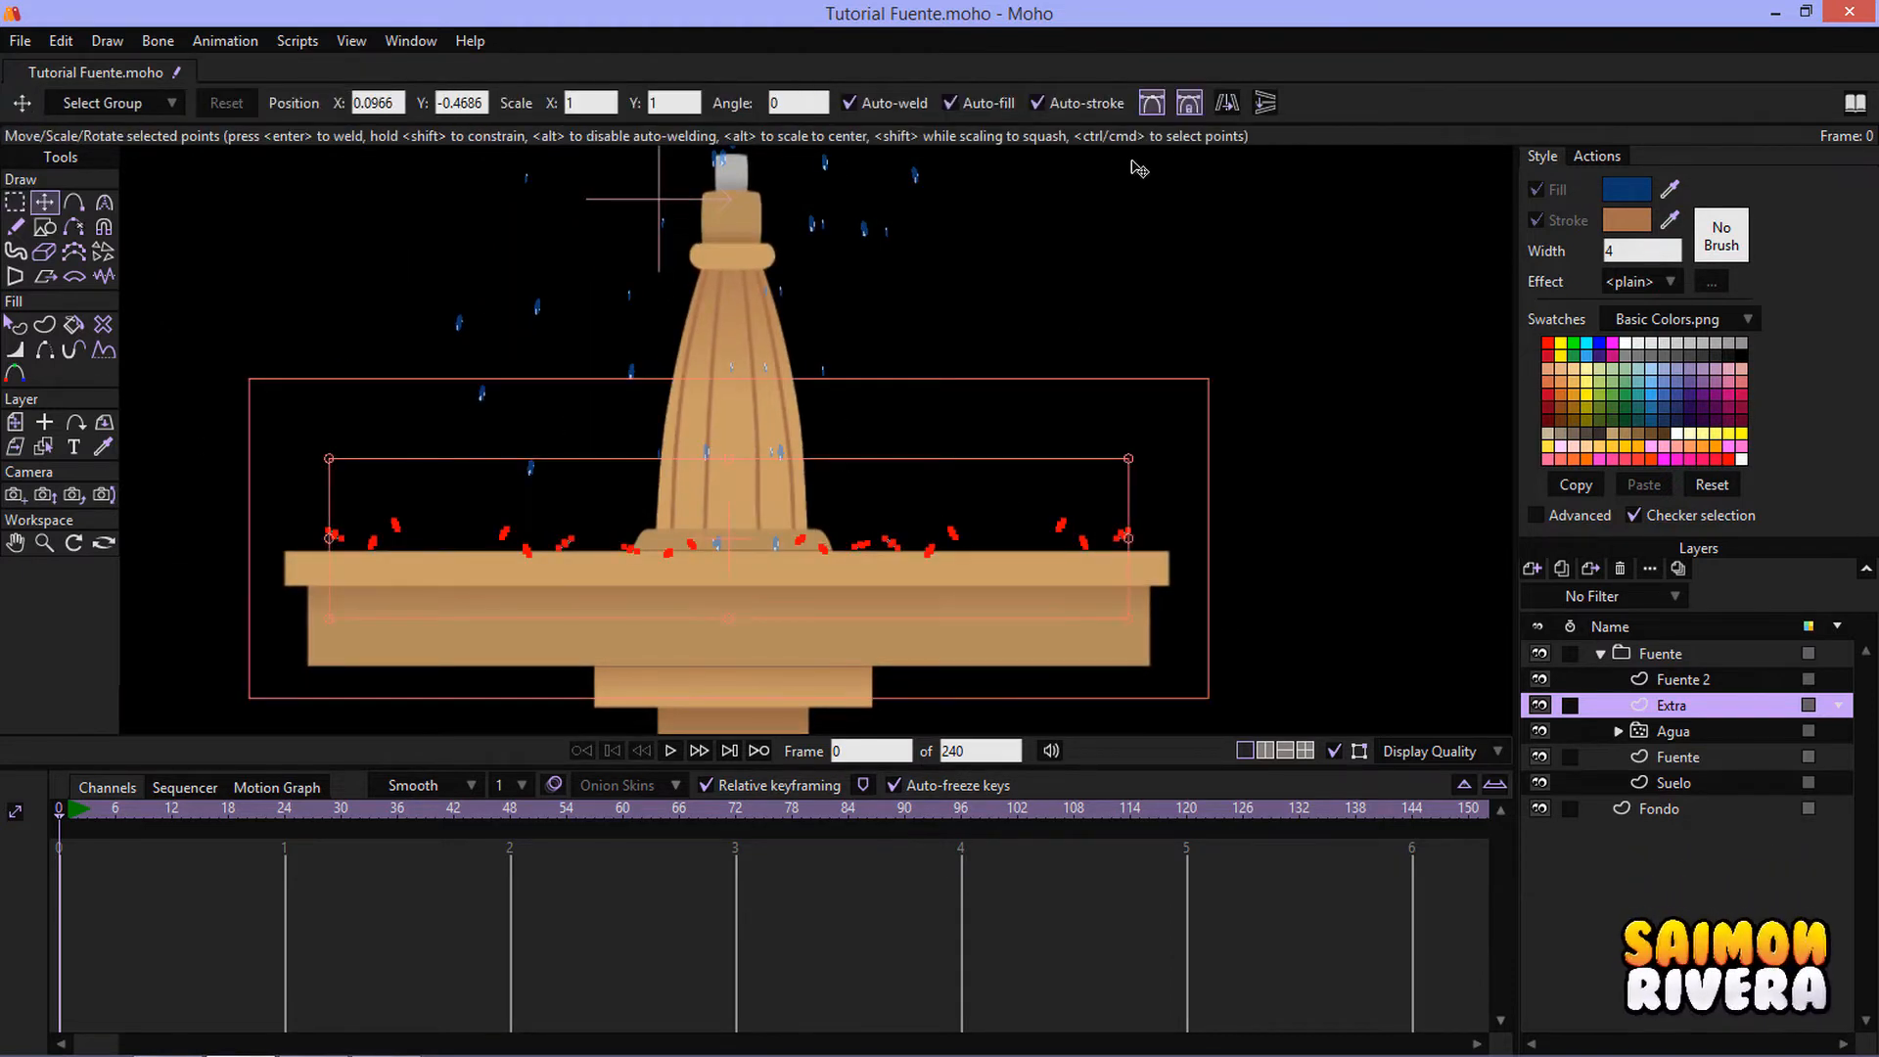
click(1257, 106)
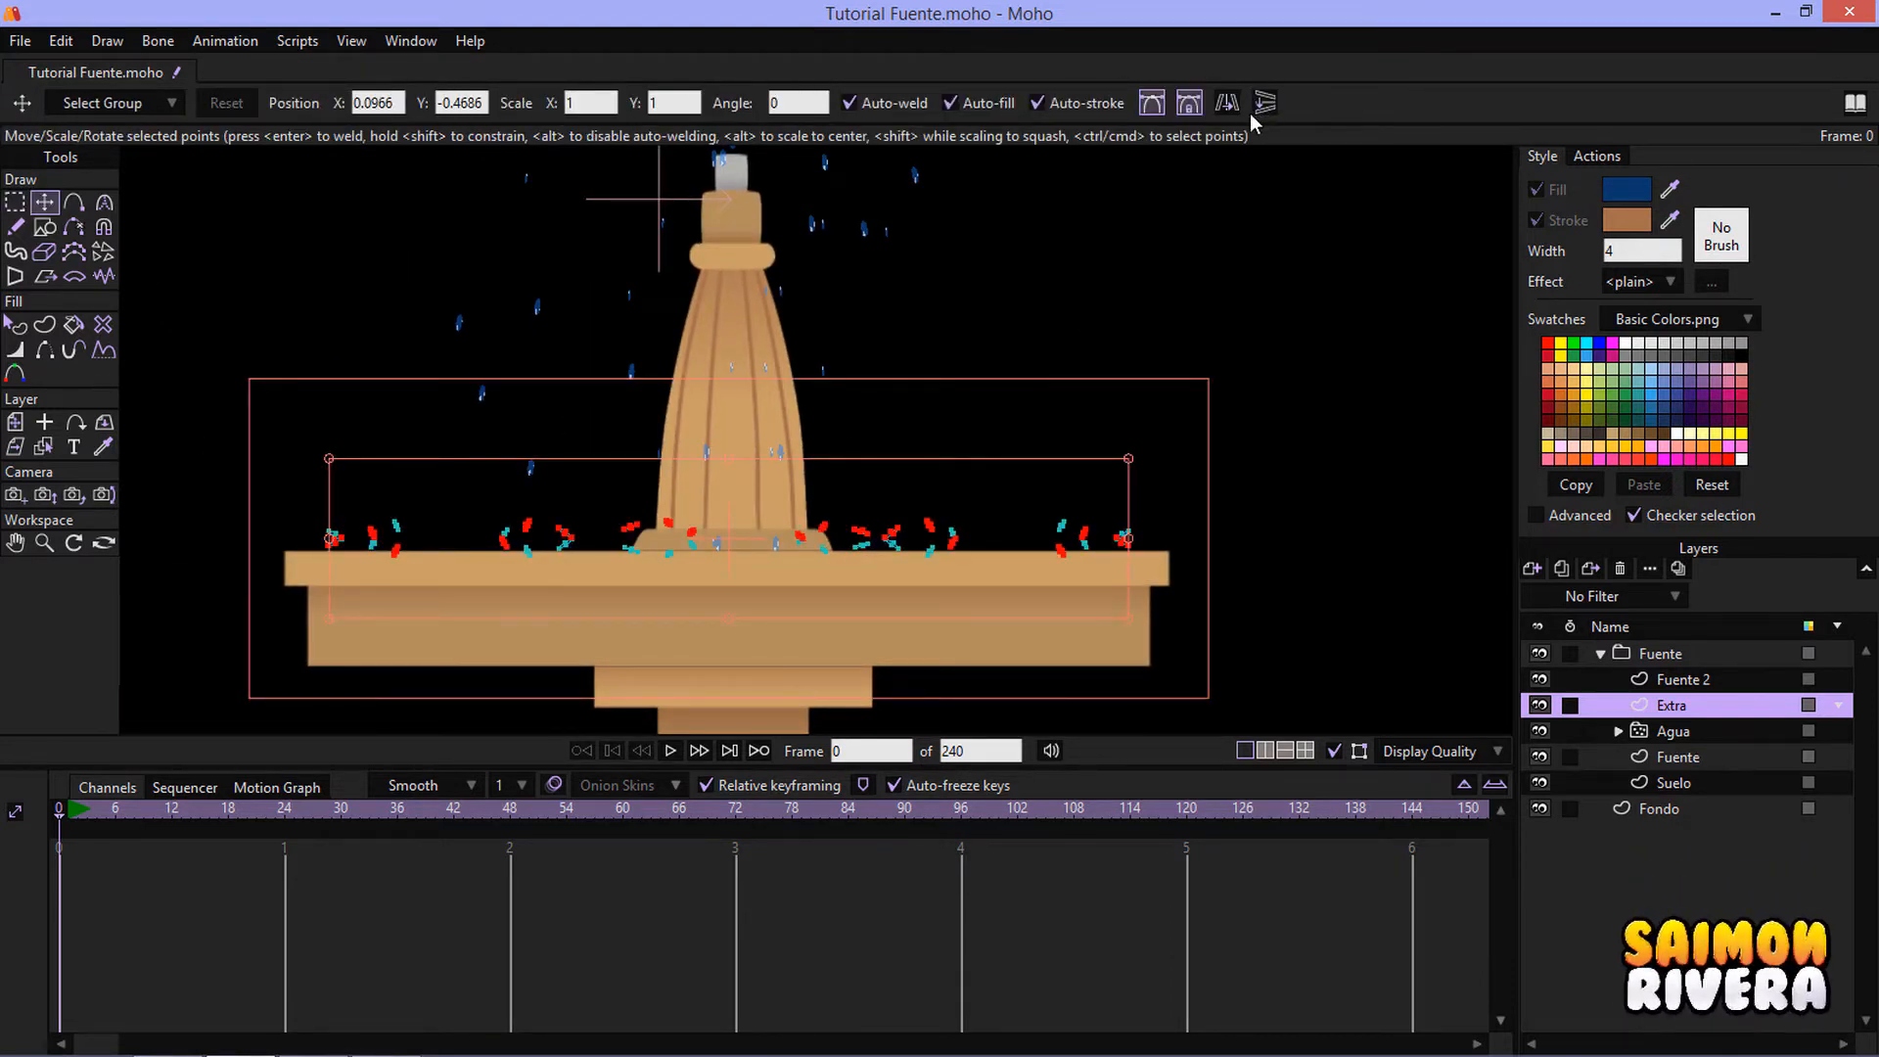
click(16, 202)
key(ctrl+r)
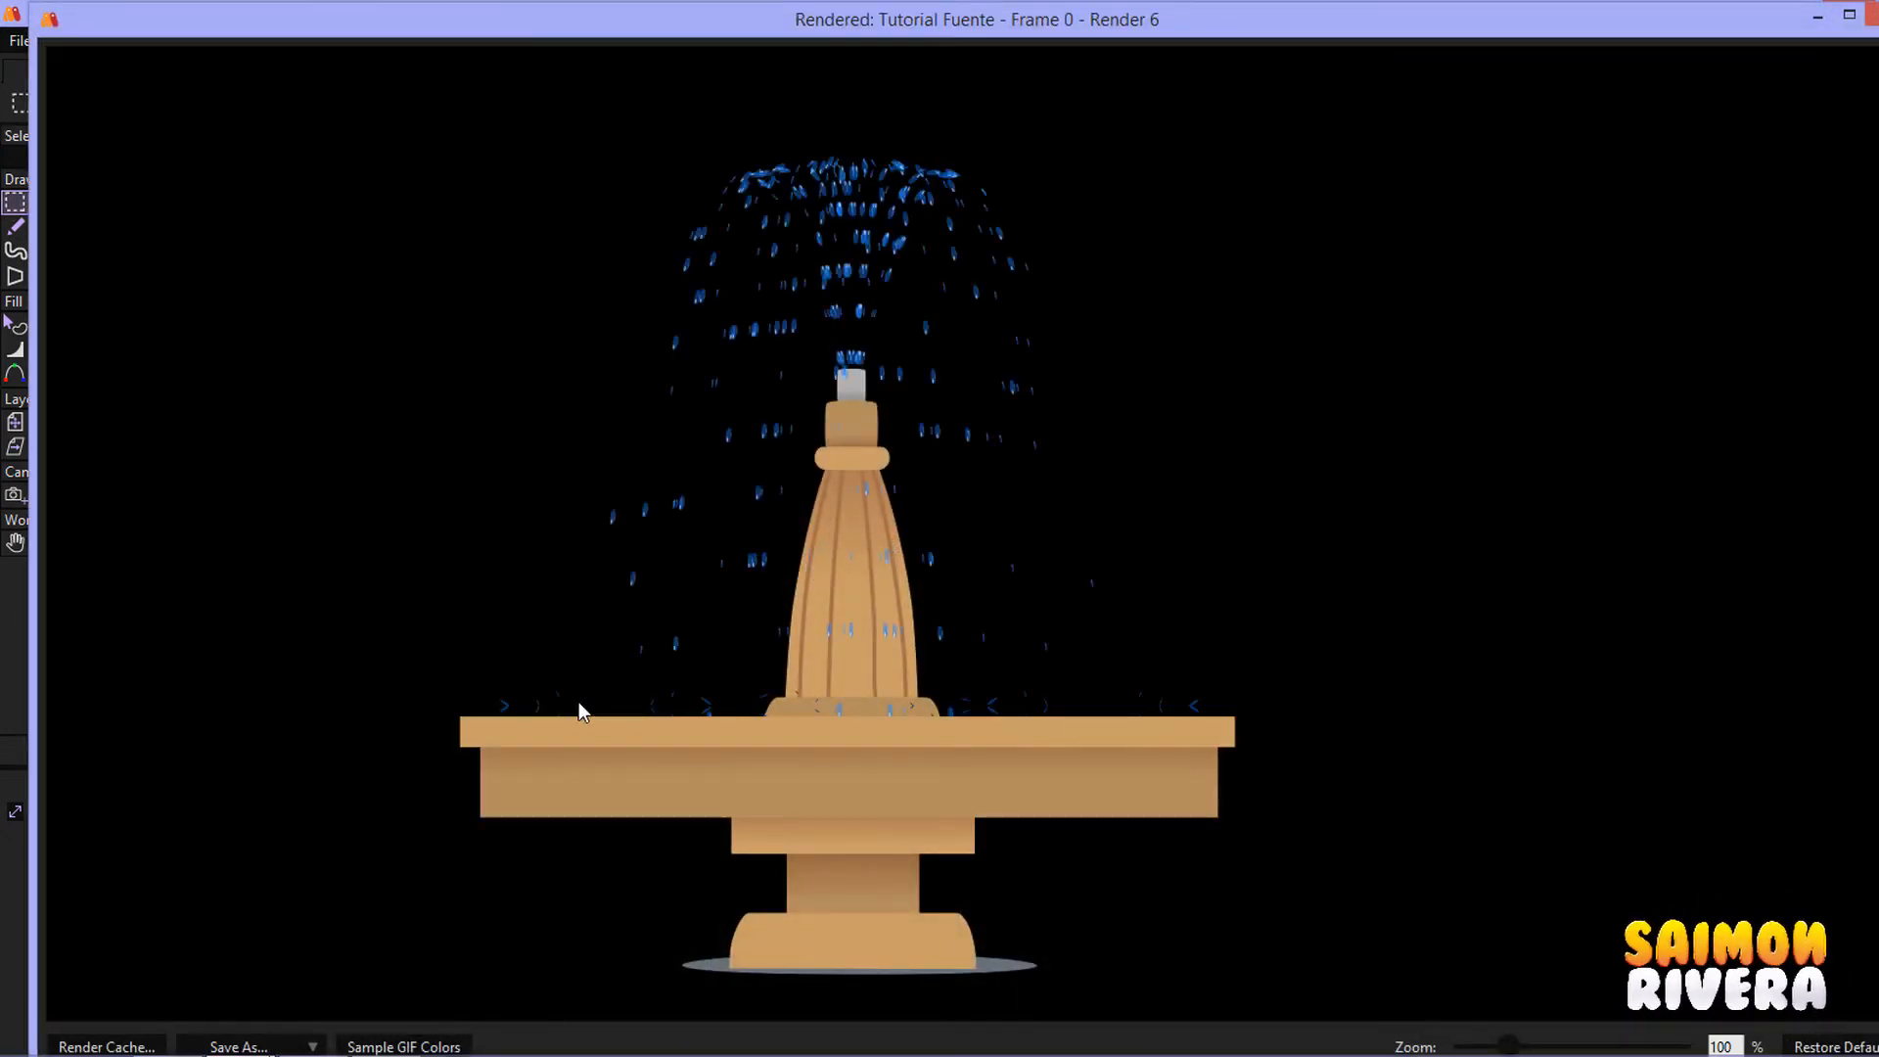
- Close the render, duplicate the Extra layer, and flip all the splash droplets in the copy horizontally
click(1858, 19)
click(1858, 17)
click(1003, 401)
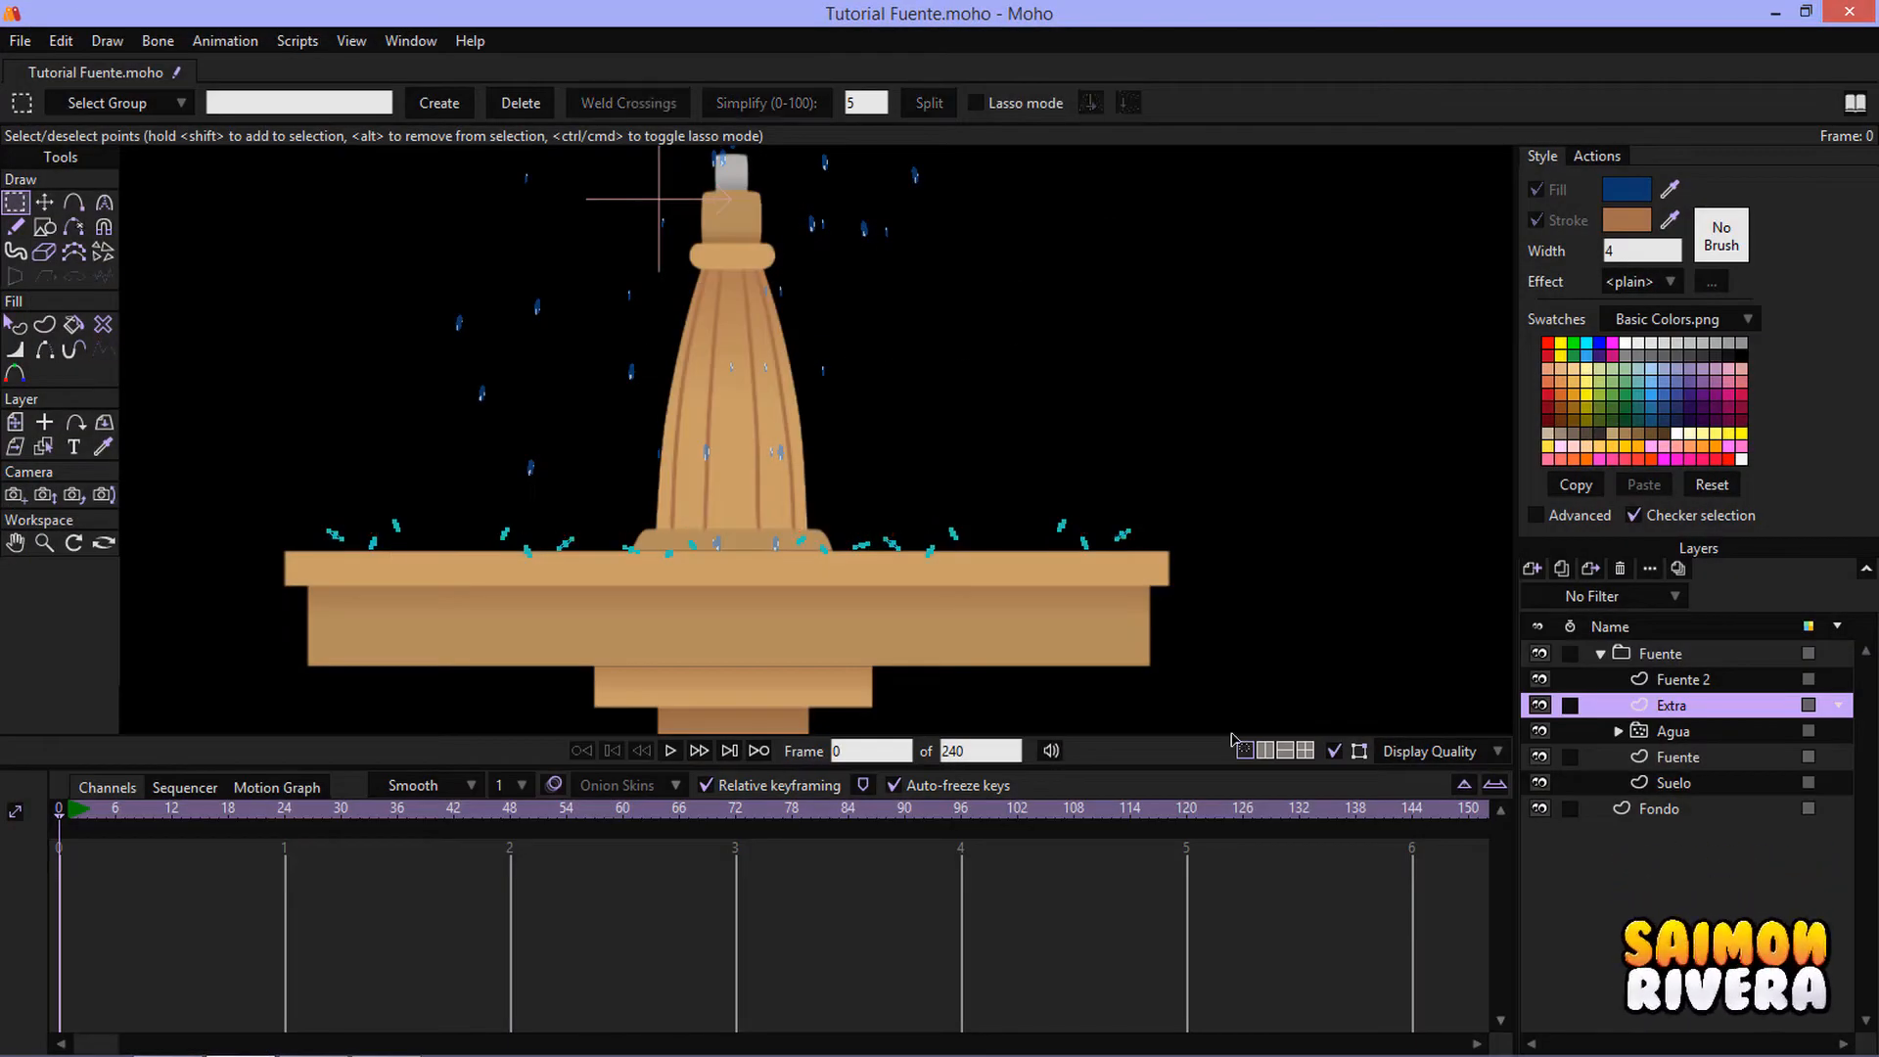
click(1563, 569)
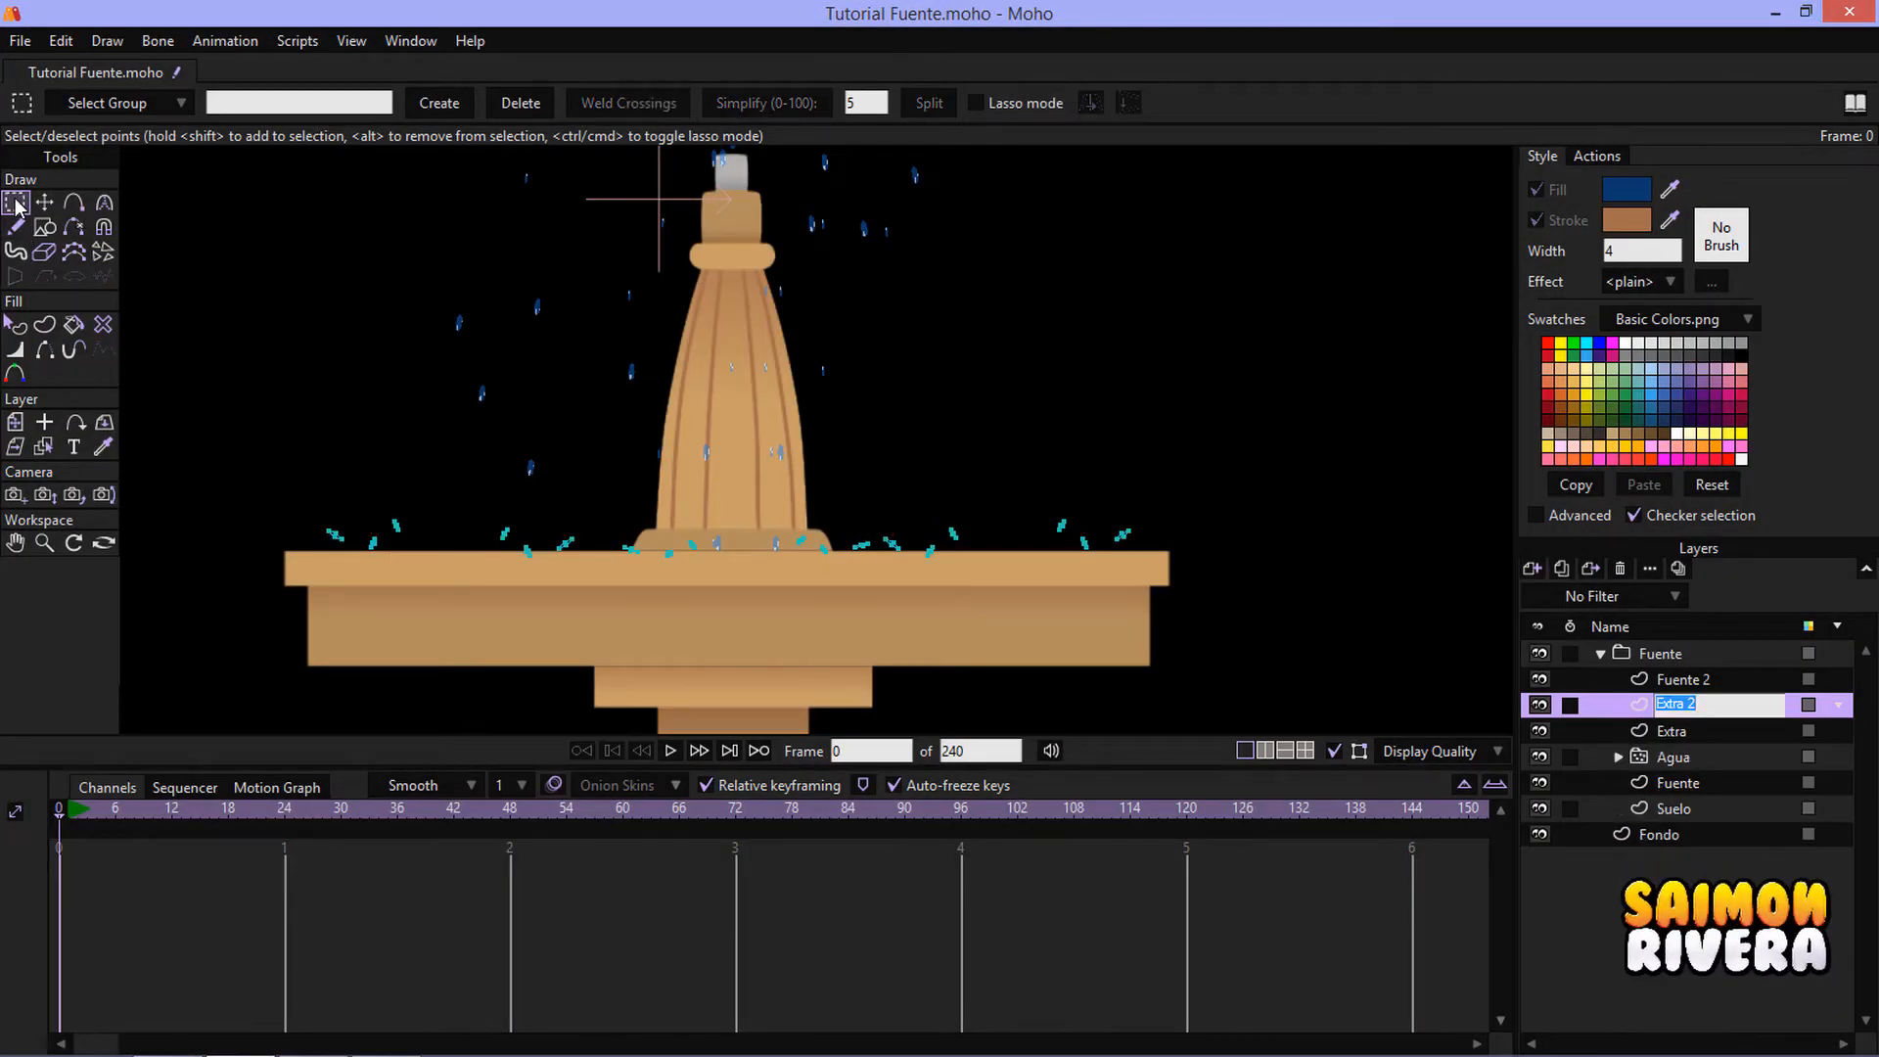
key(Return)
key(ctrl+a)
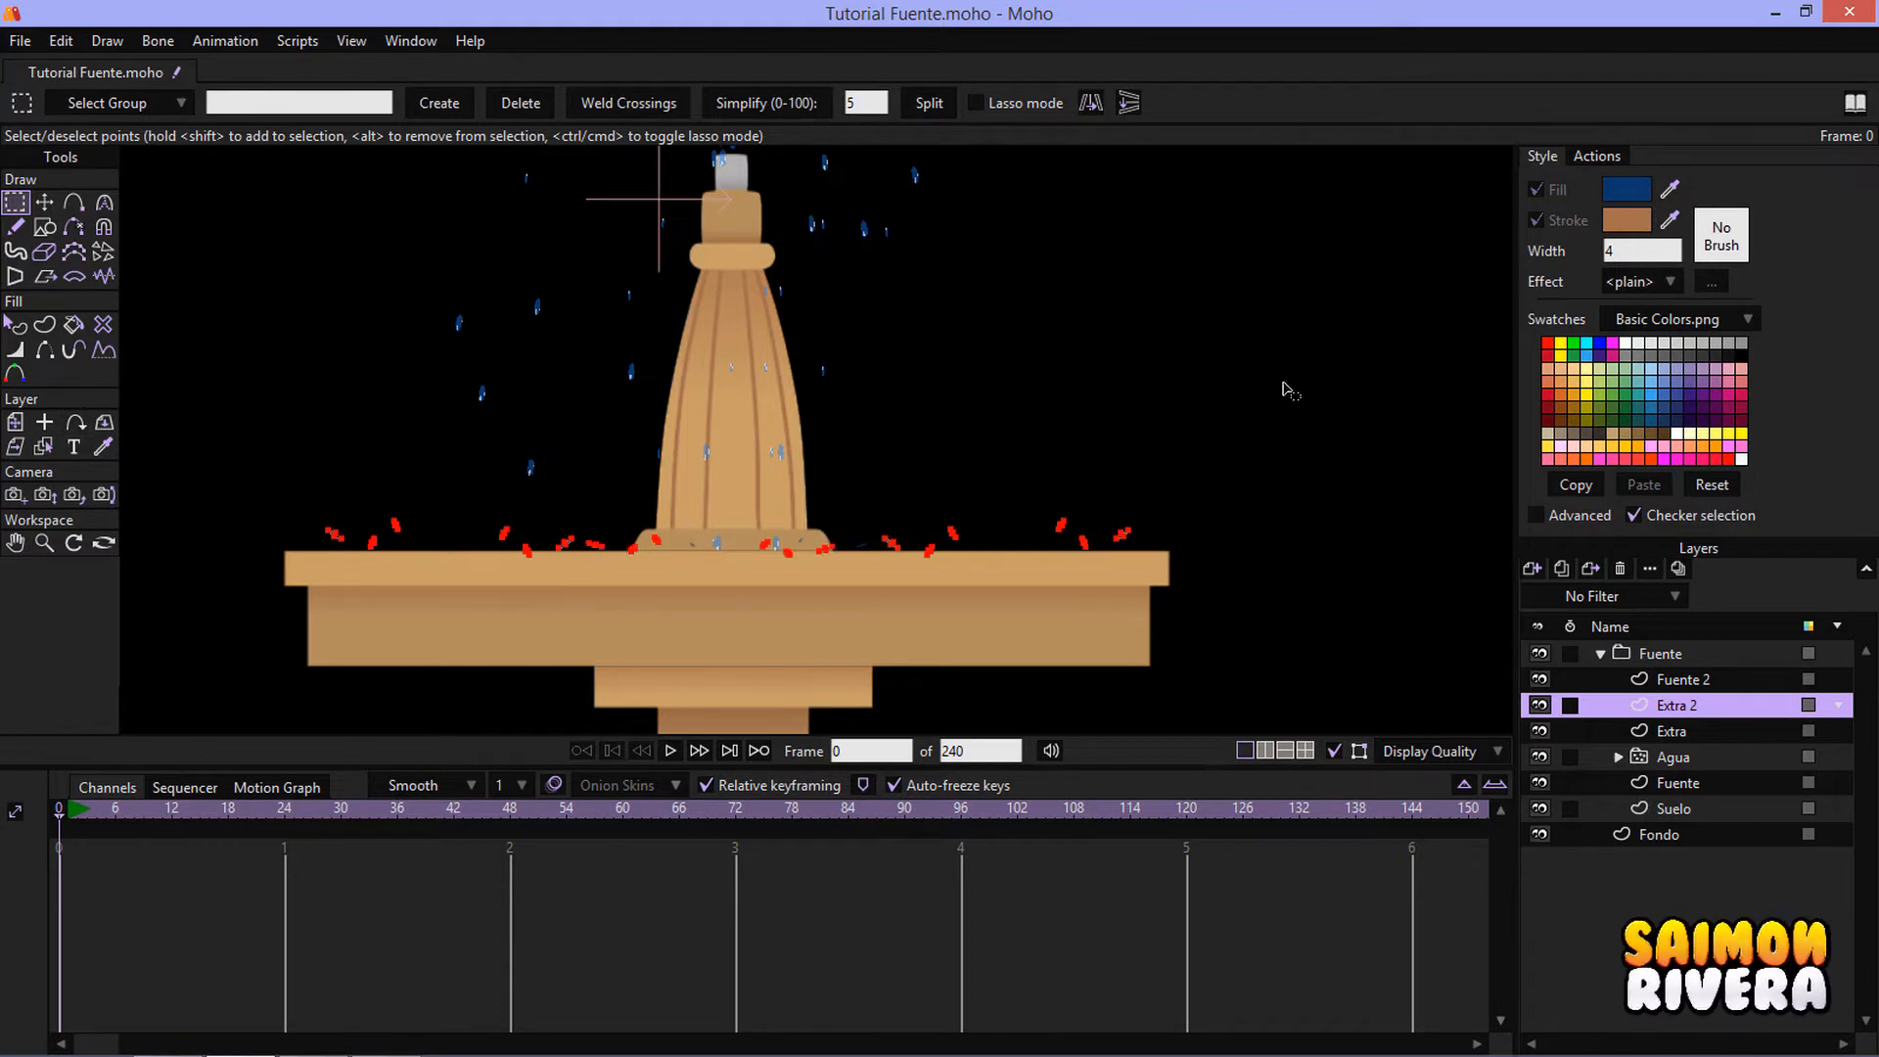
- Duplicate the flipped droplet layer with its droplets flipped vertically, and duplicate that copy once more with the droplets flipped horizontally
click(1566, 570)
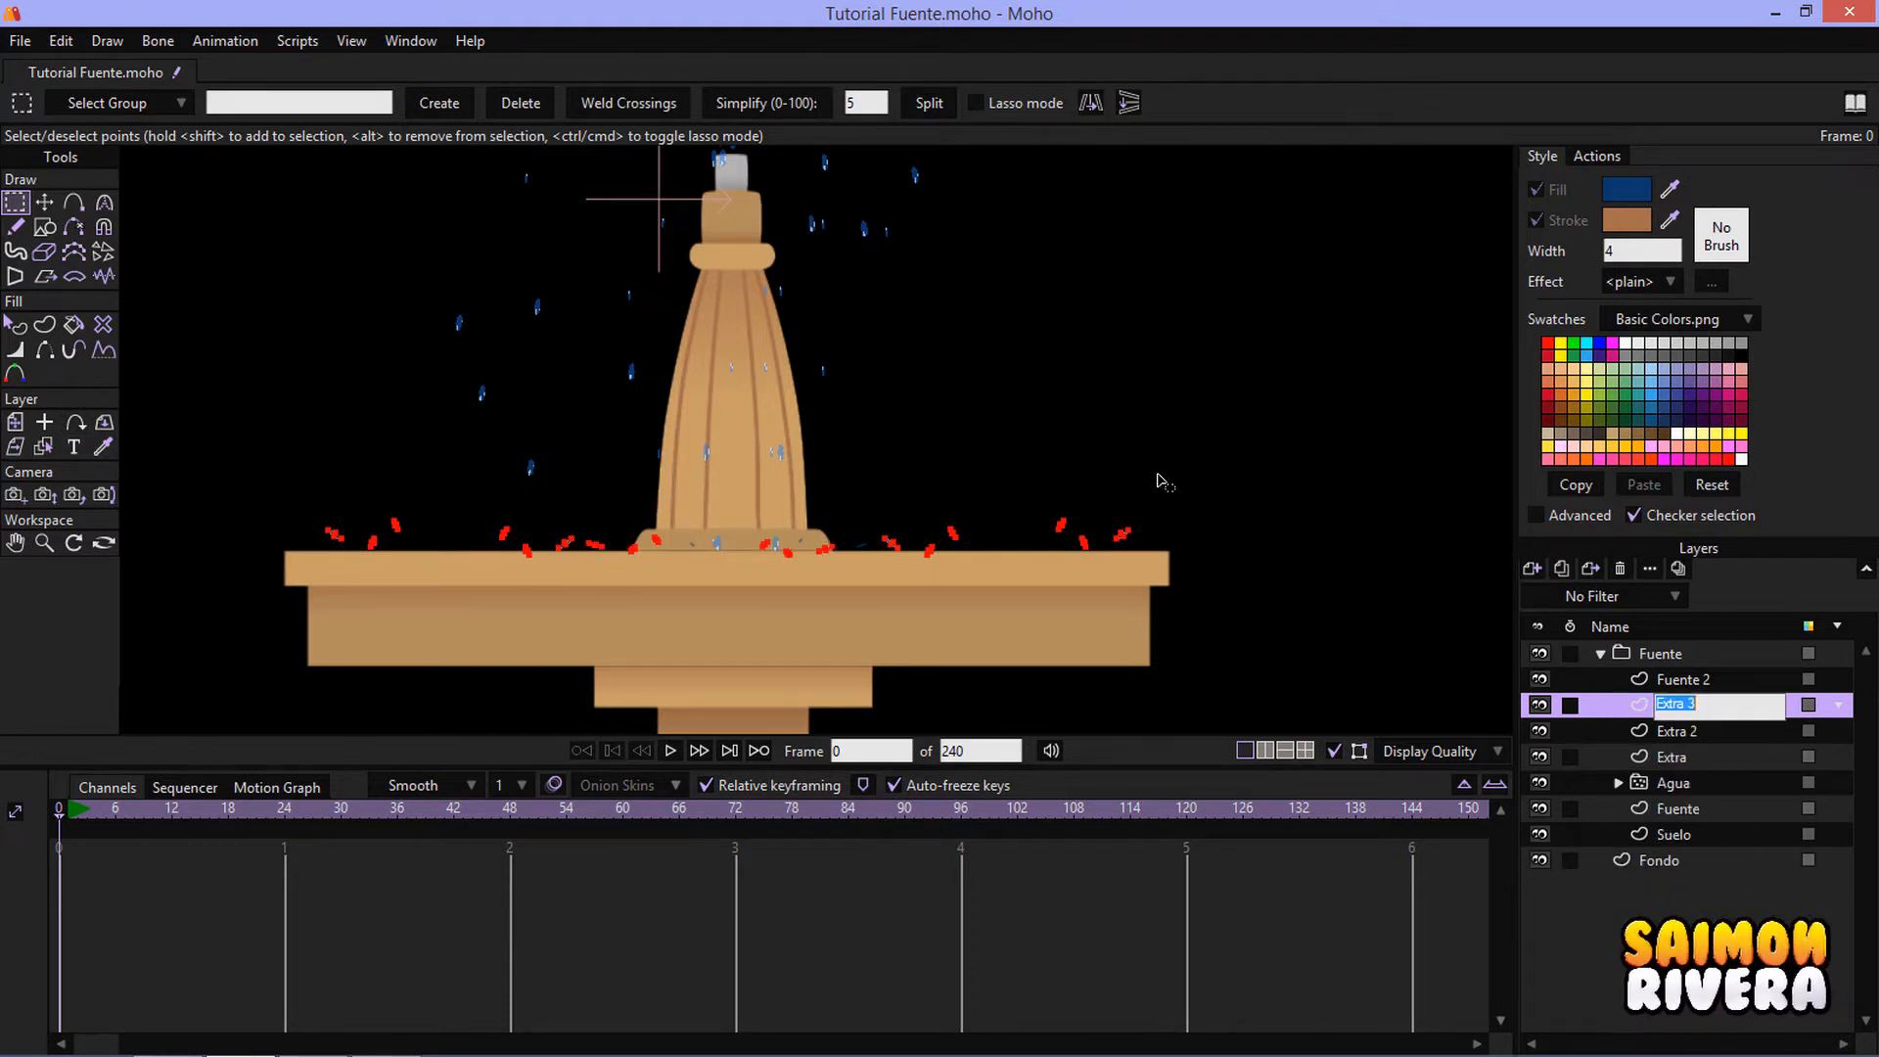
click(1127, 110)
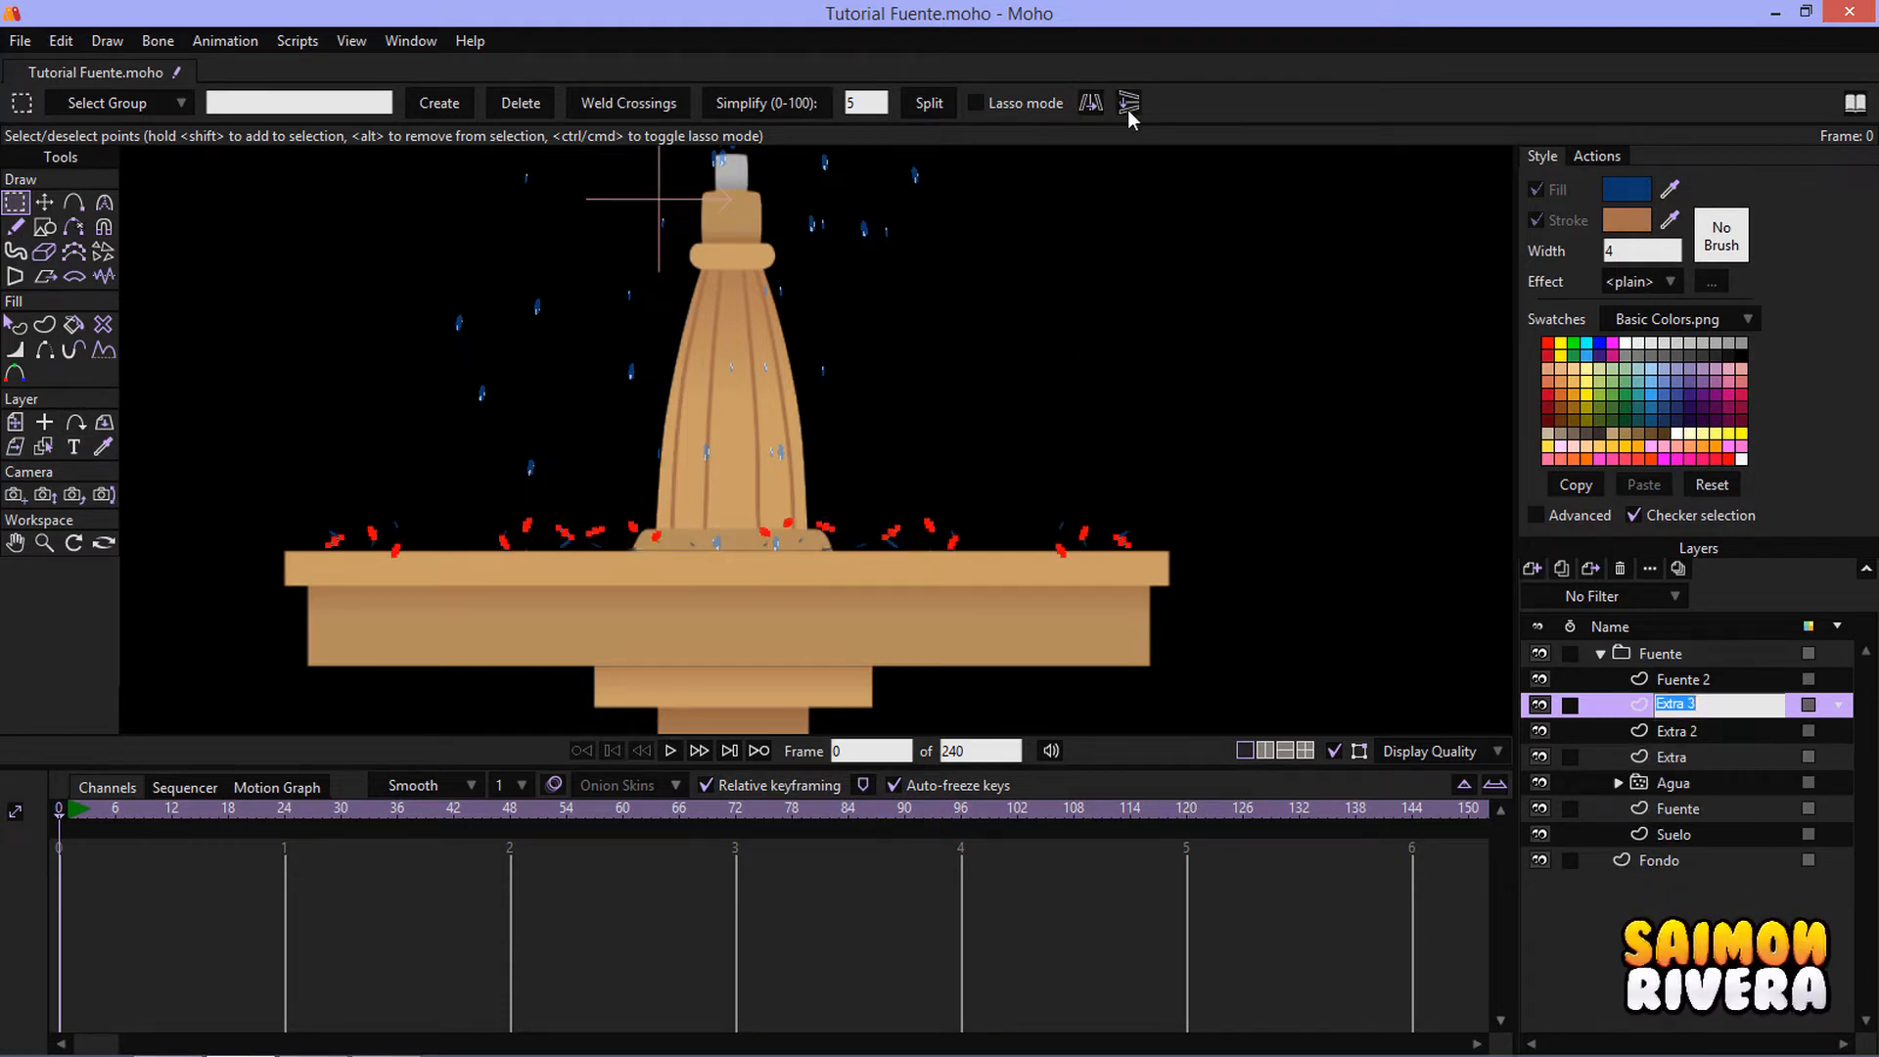
click(1563, 570)
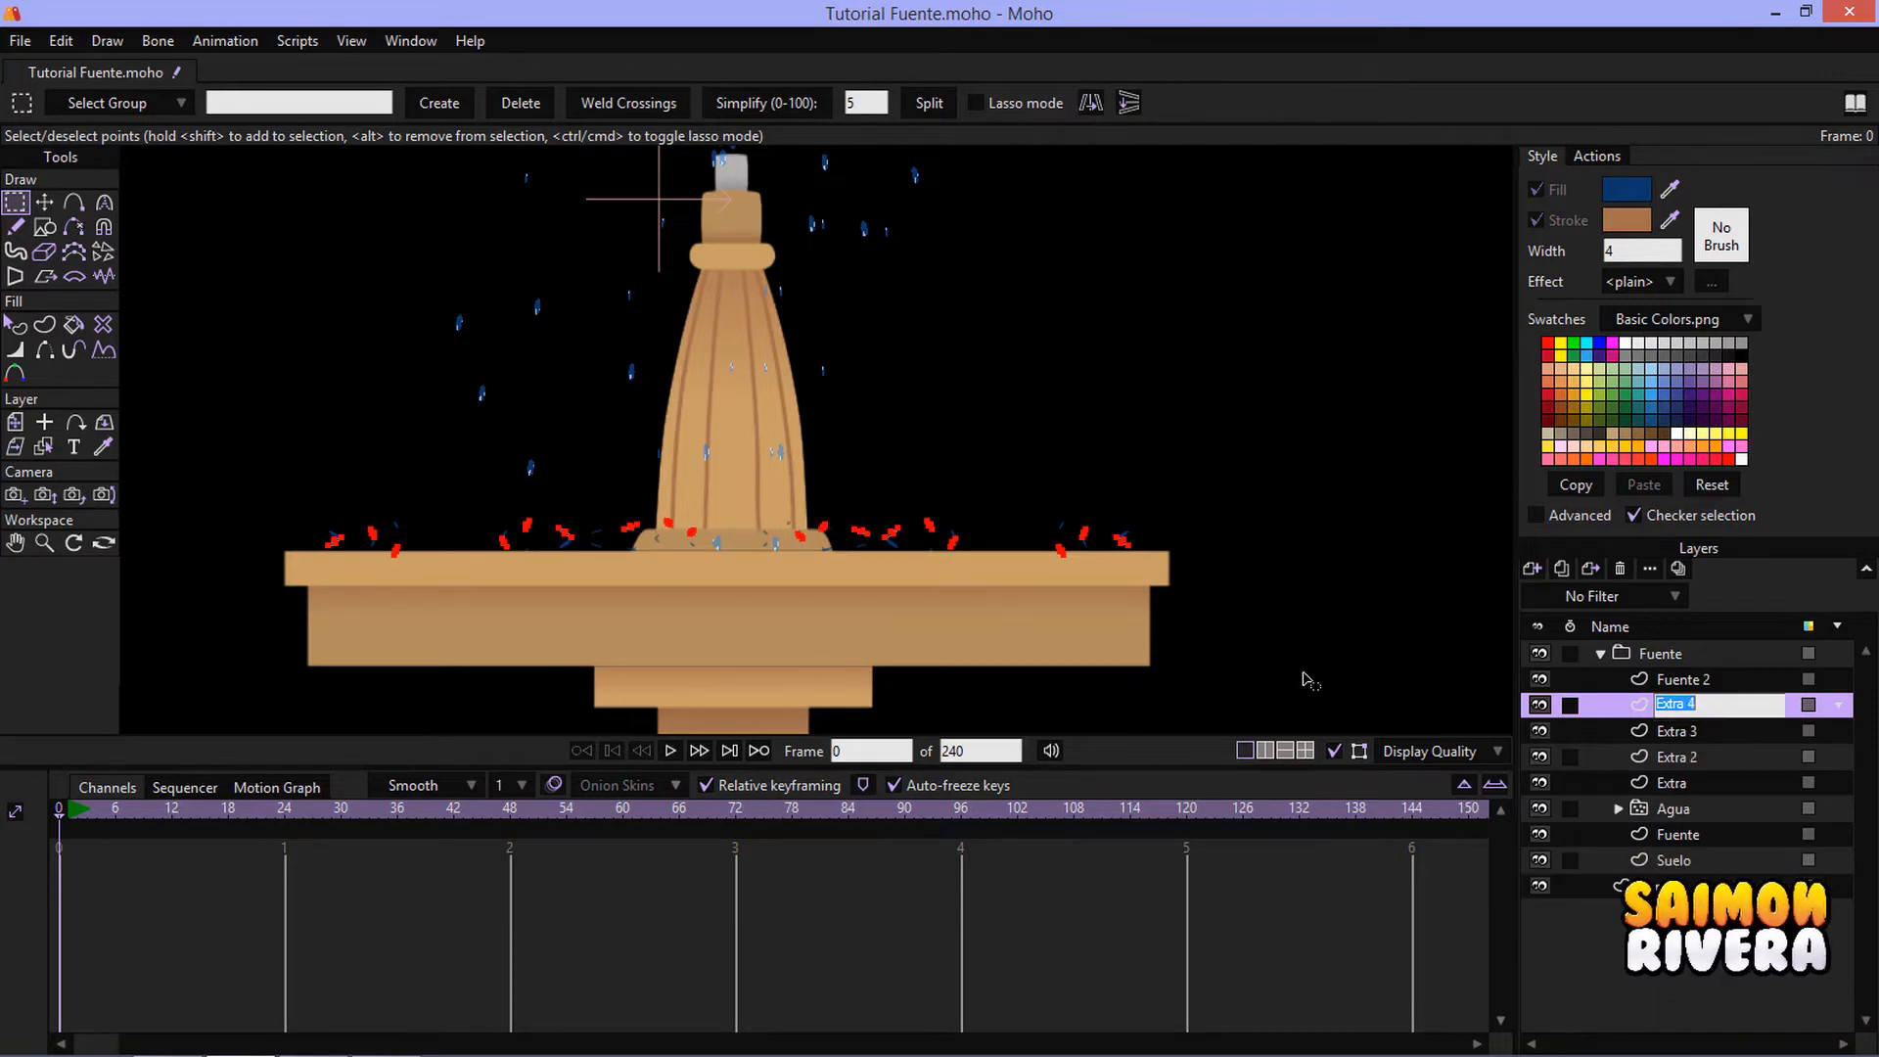
- Render the frame to check the four splash droplet layers together, and close the render
key(ctrl+r)
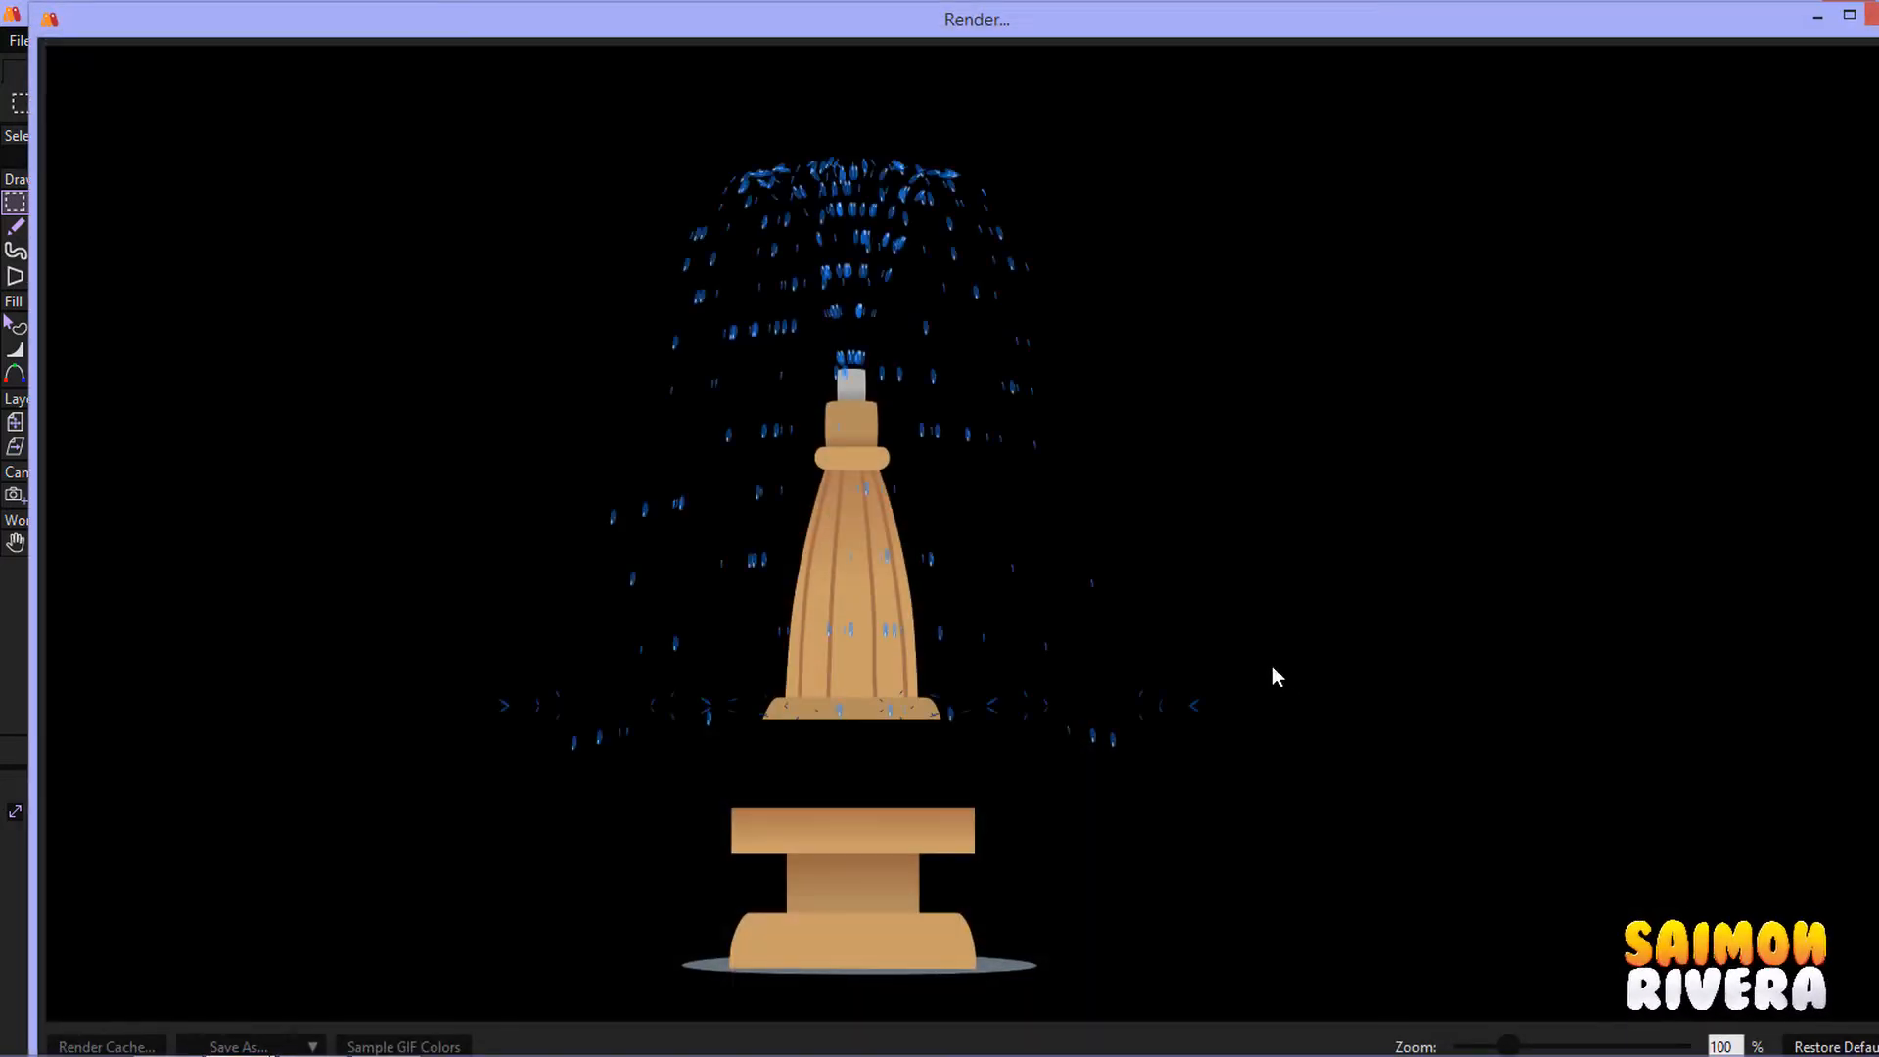
click(1852, 13)
click(1853, 12)
- Add a Switch layer above the Extra layers and name it Salpicadura
click(1532, 569)
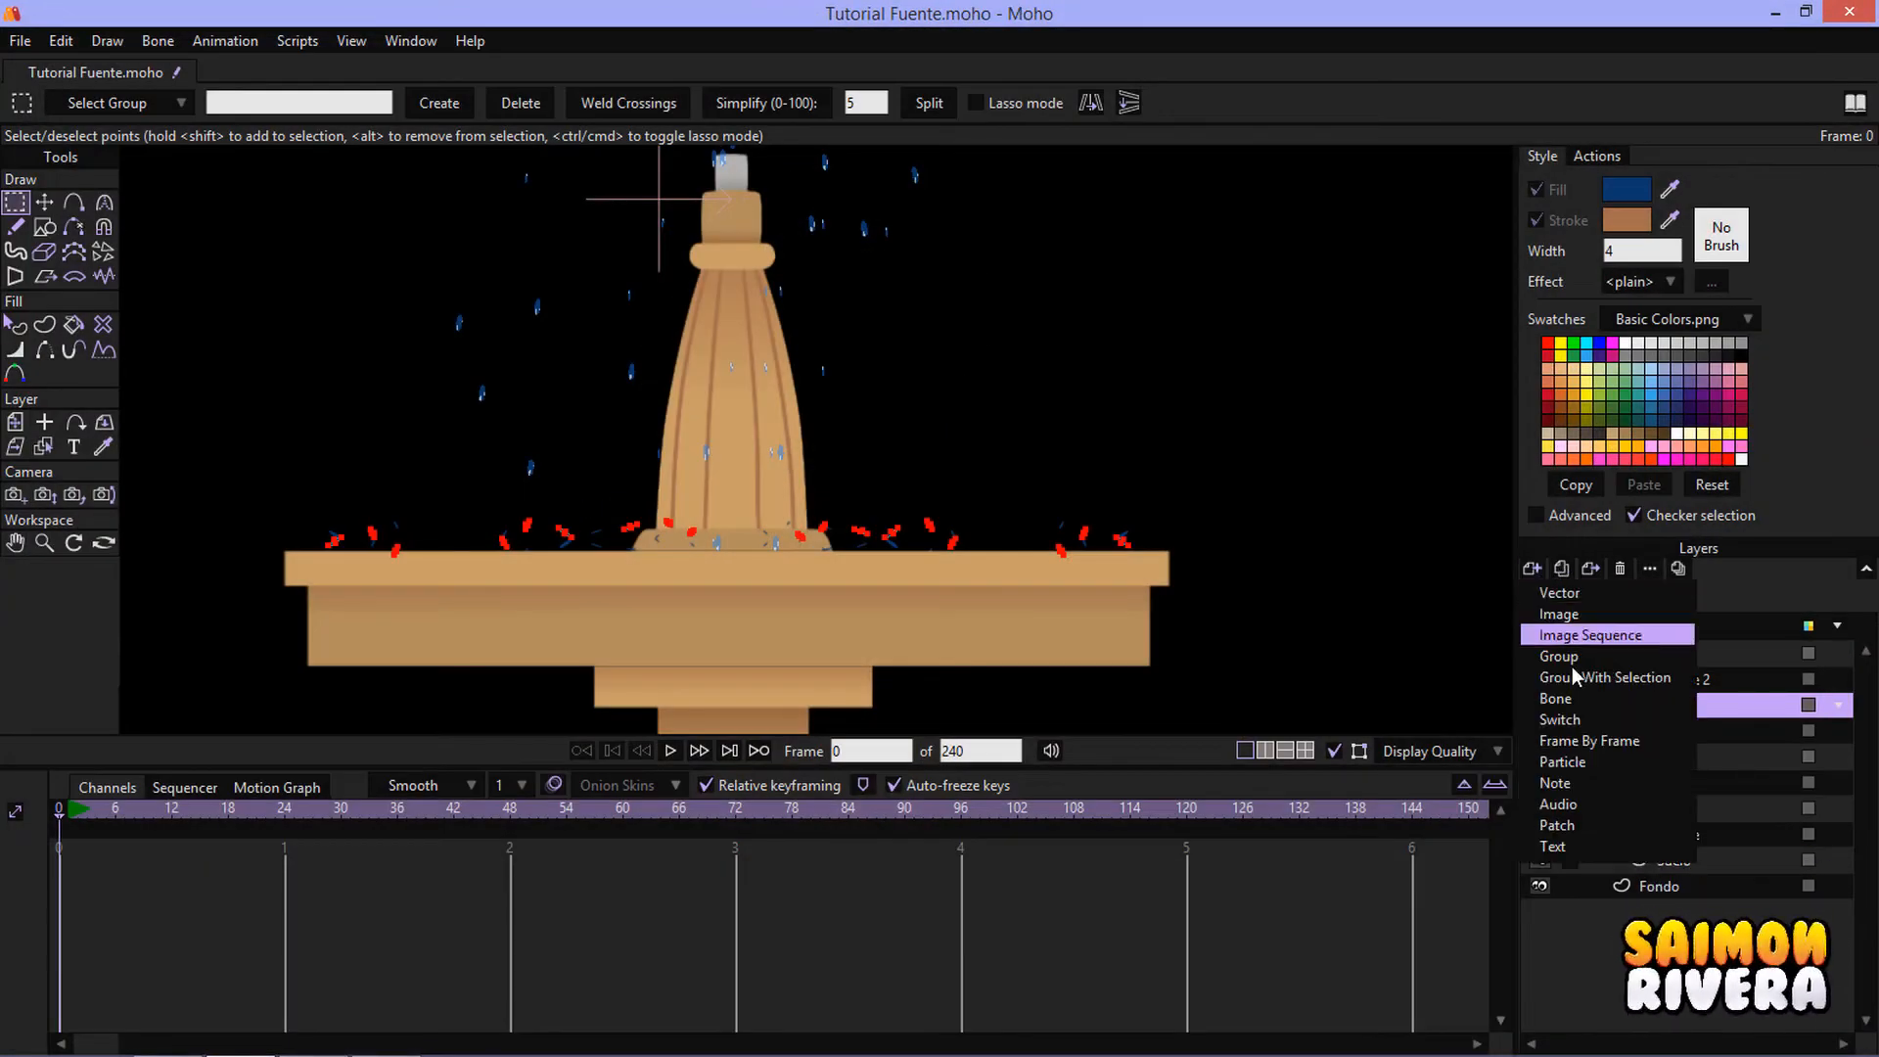
click(1604, 717)
double_click(1842, 711)
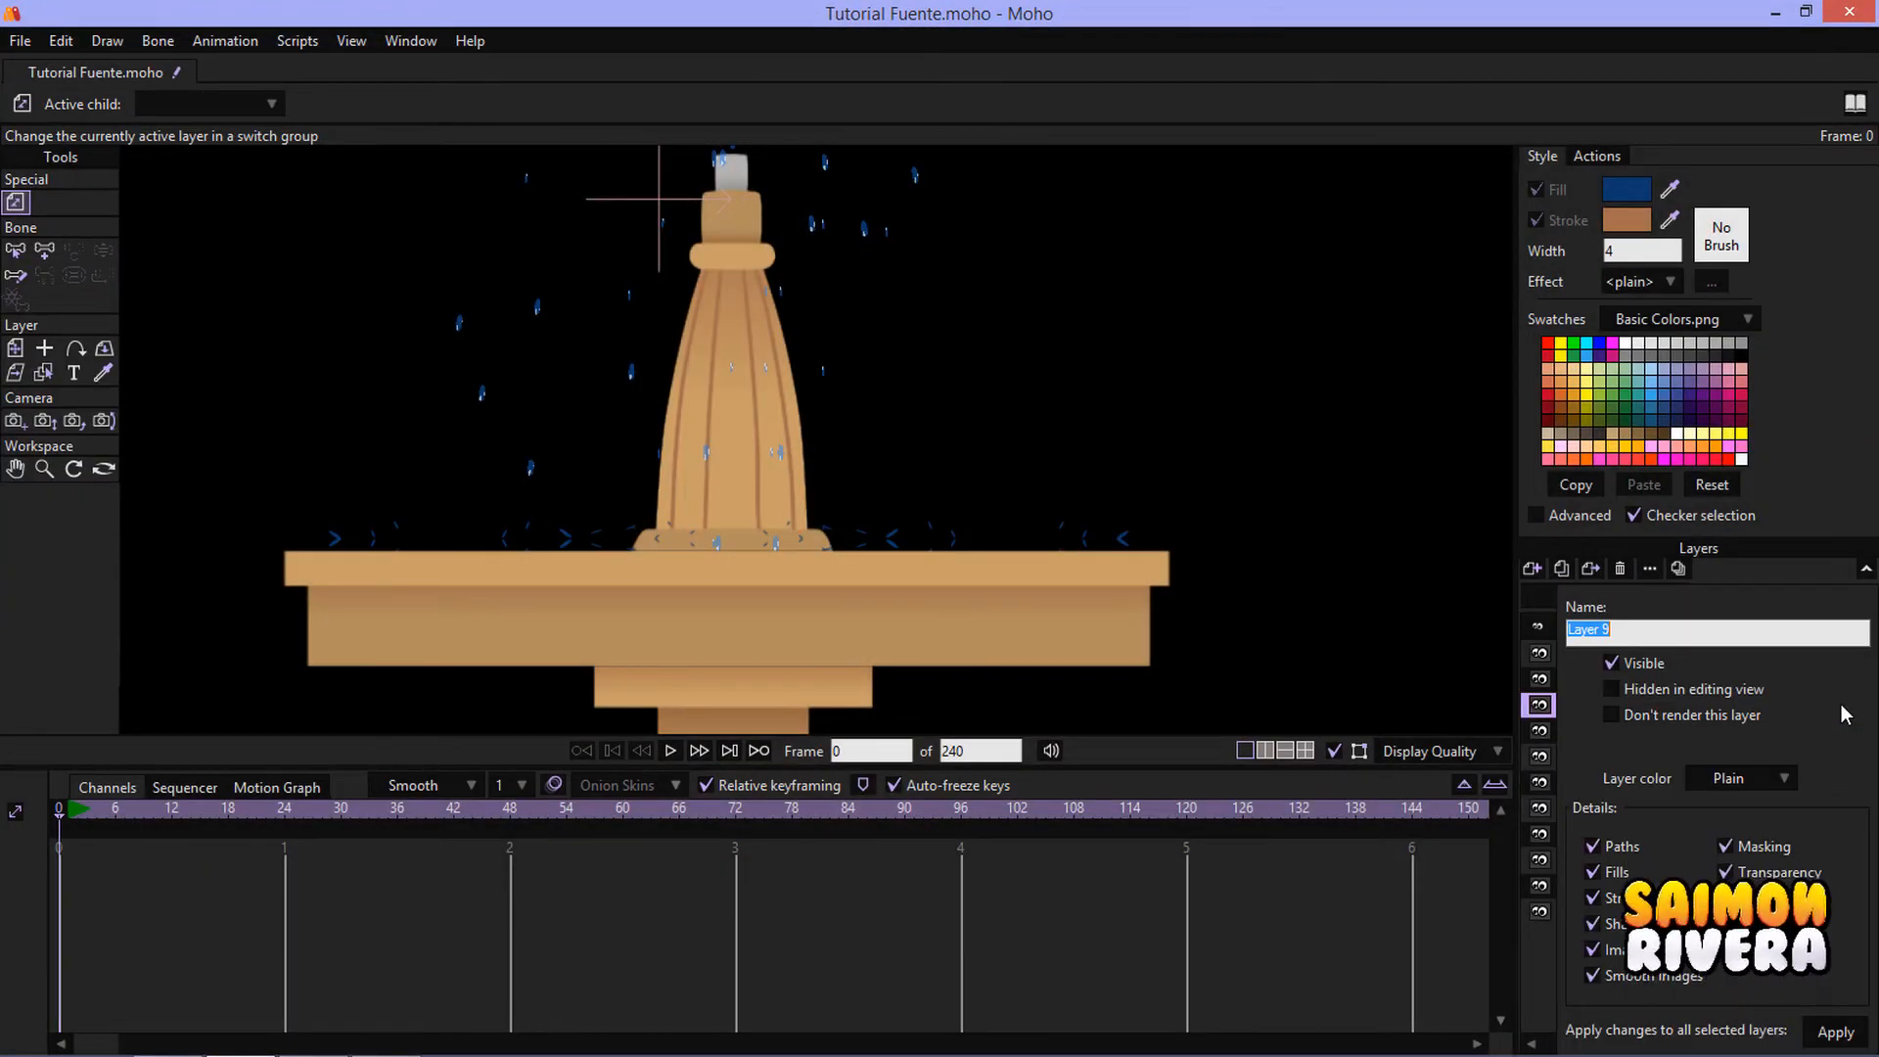
text(Salpicadur)
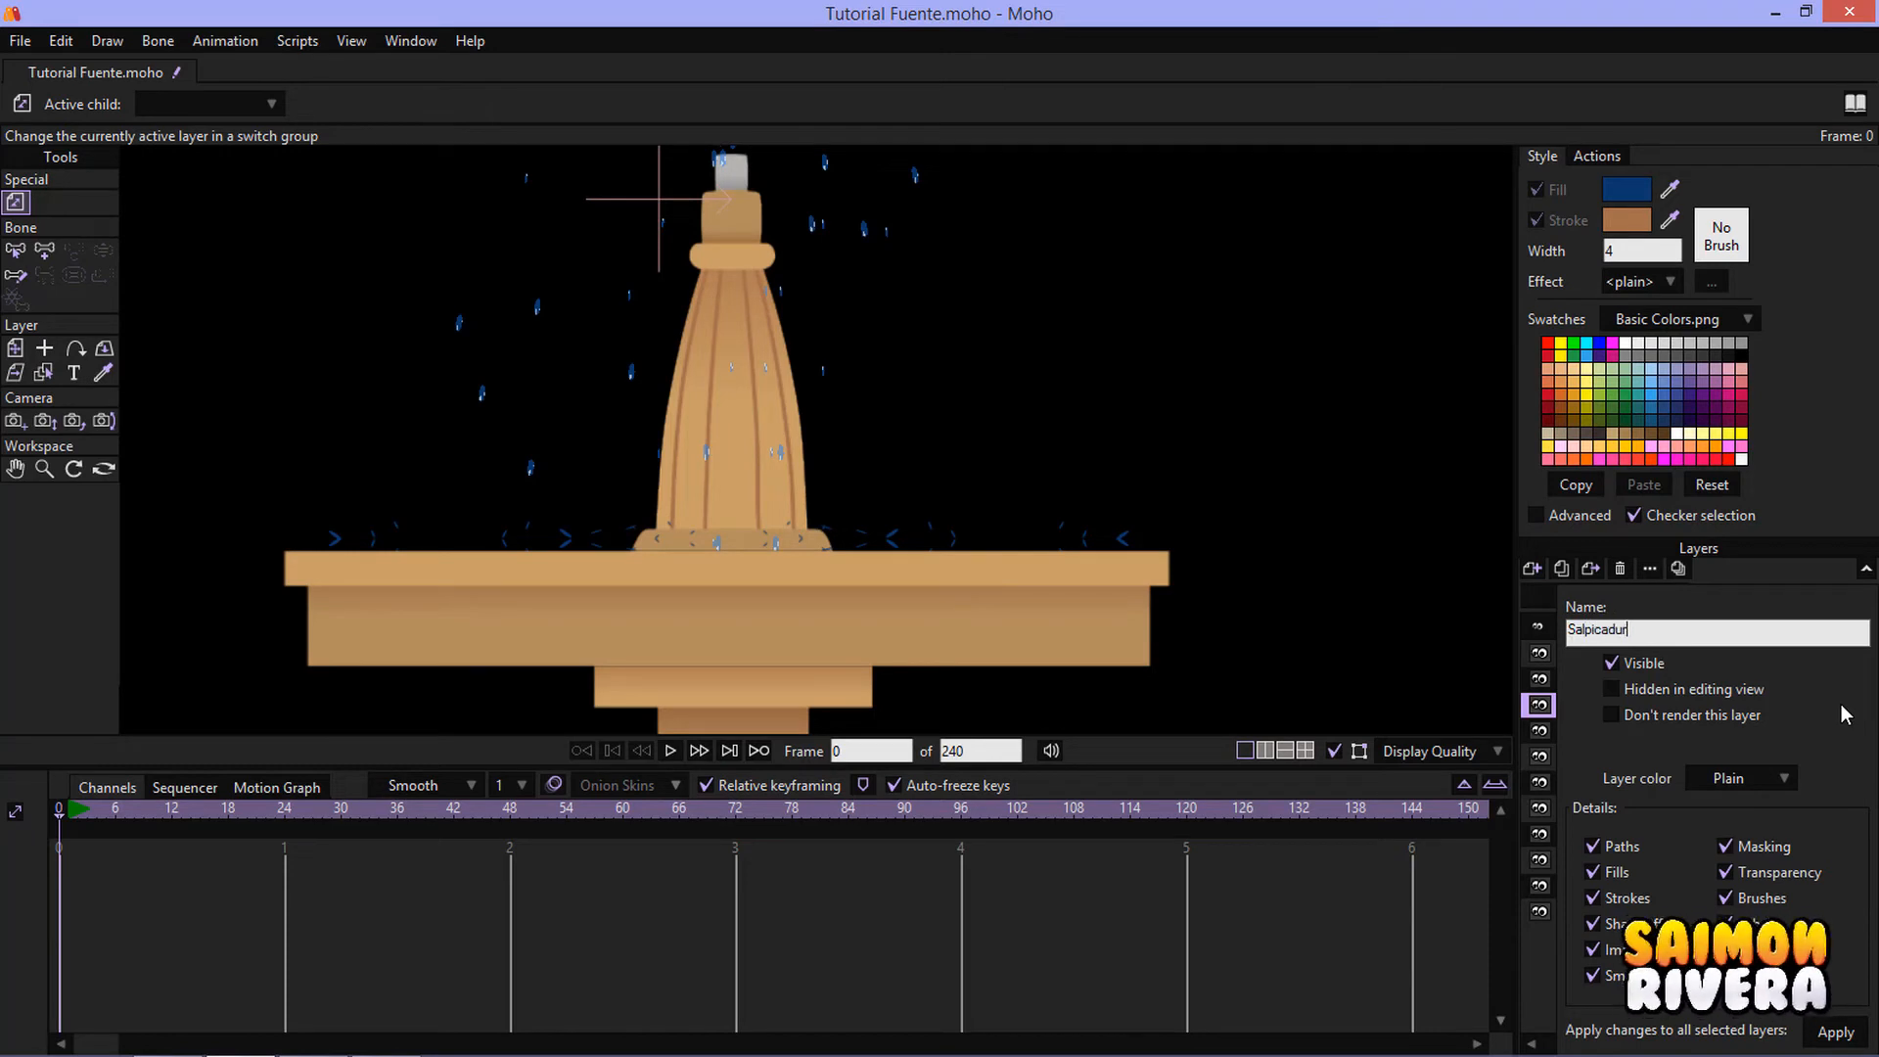
text(a)
key(Return)
- Move the four layers Extra through Extra 4 into the Salpicadura switch layer
click(1766, 732)
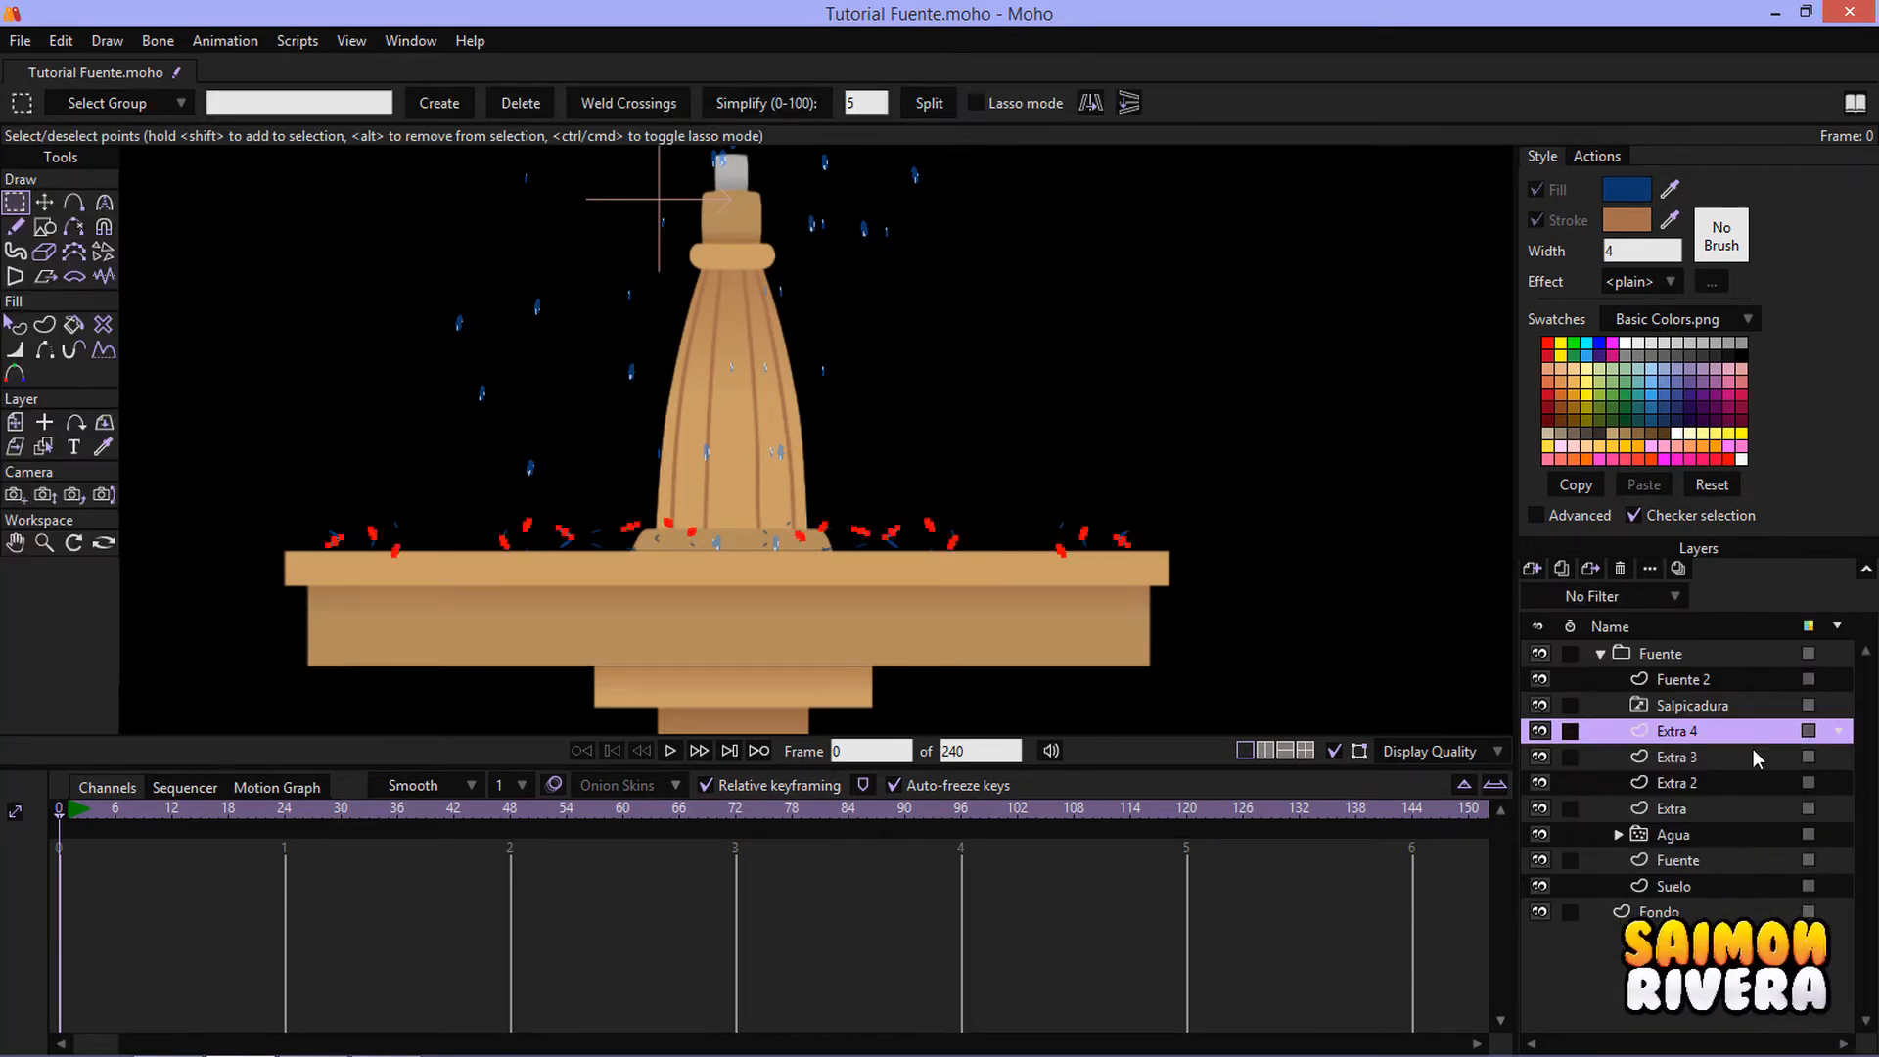
shift+click(1712, 809)
drag(1713, 754, 1684, 711)
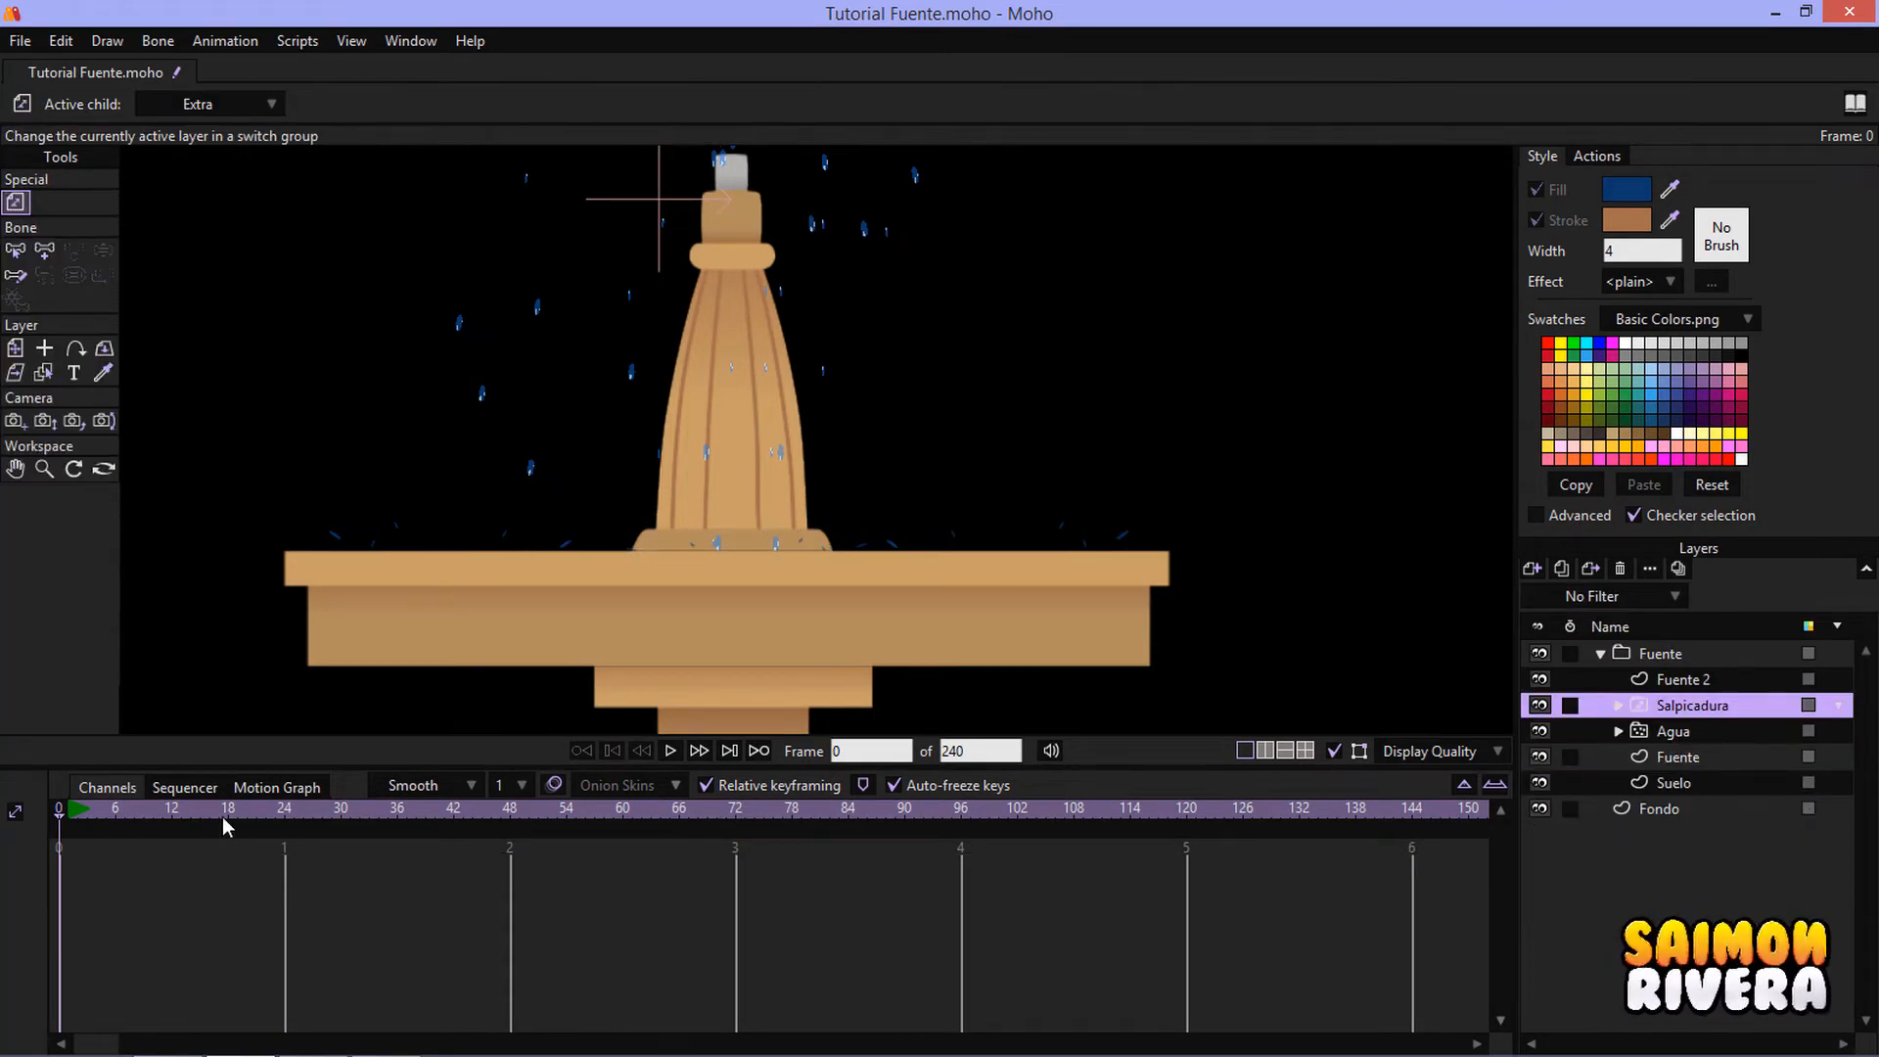
- Key the Salpicadura switch to Extra at frame 1 and to Extra 2 at frame 3
click(70, 820)
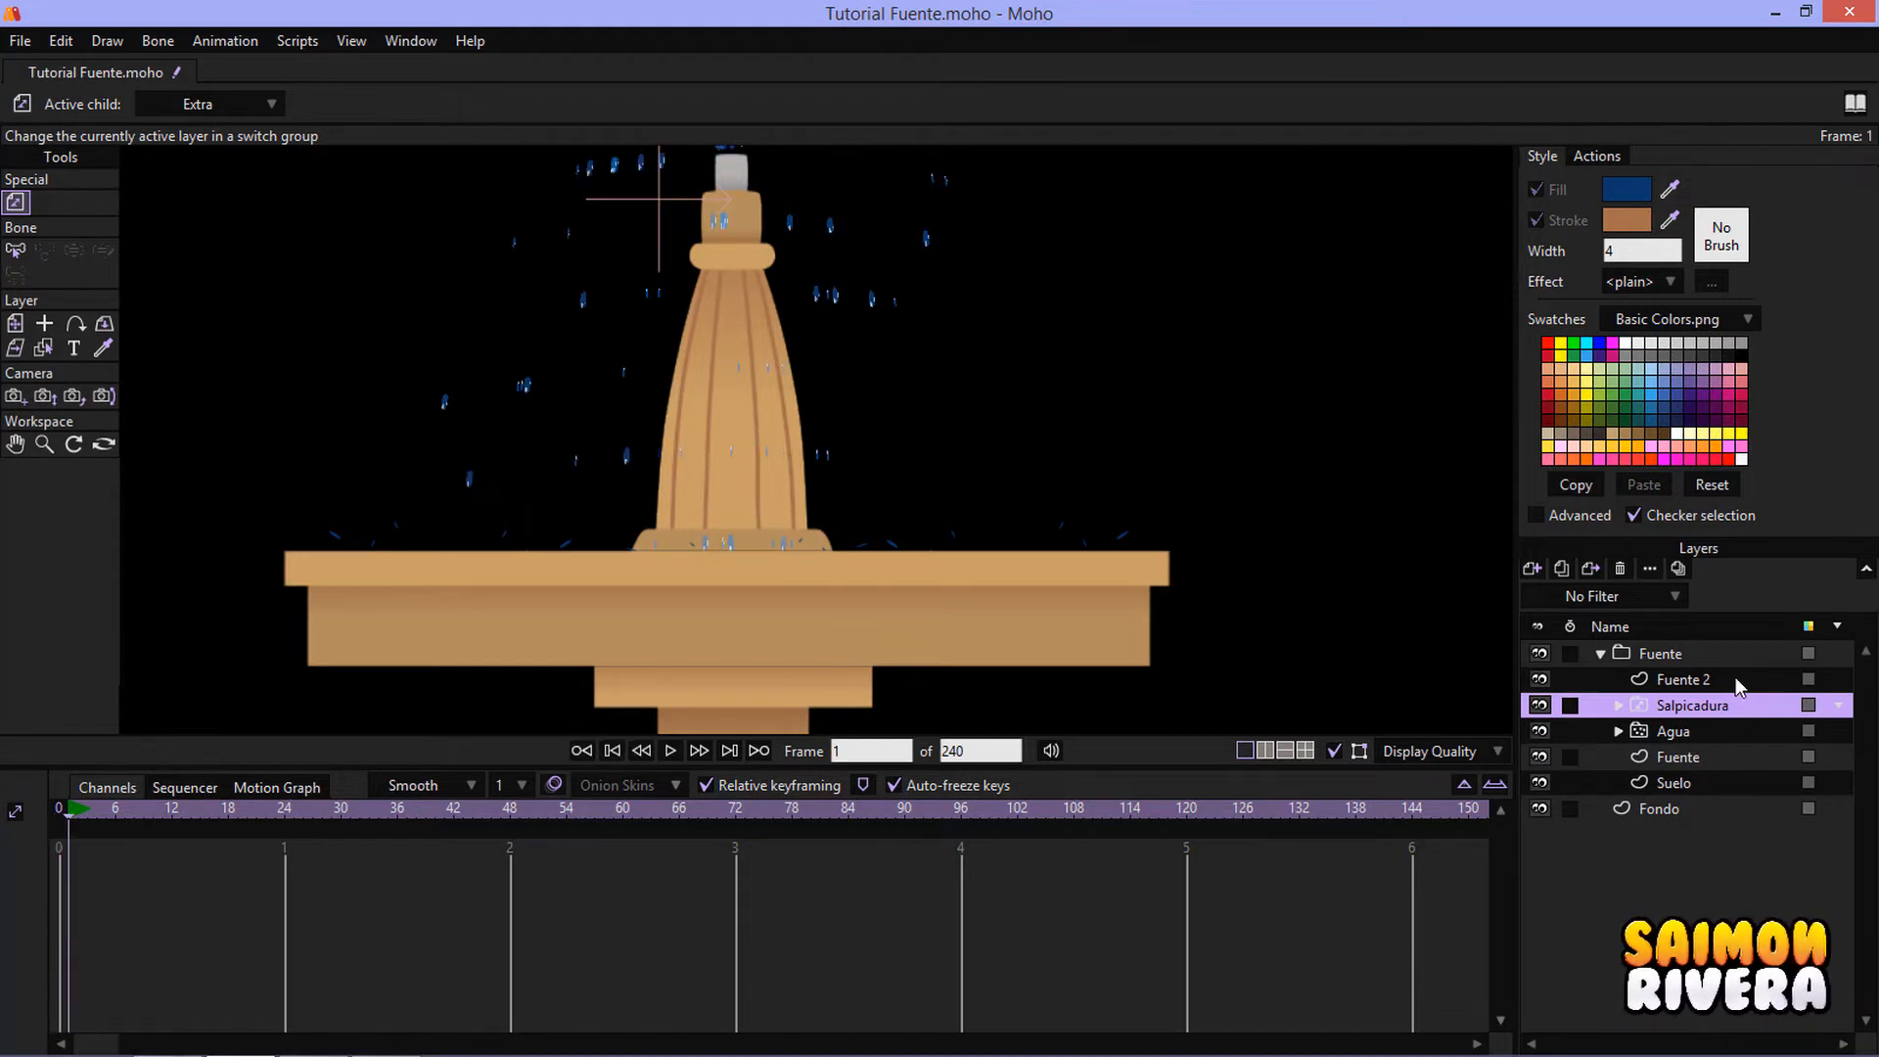
right_click(1701, 717)
click(1720, 839)
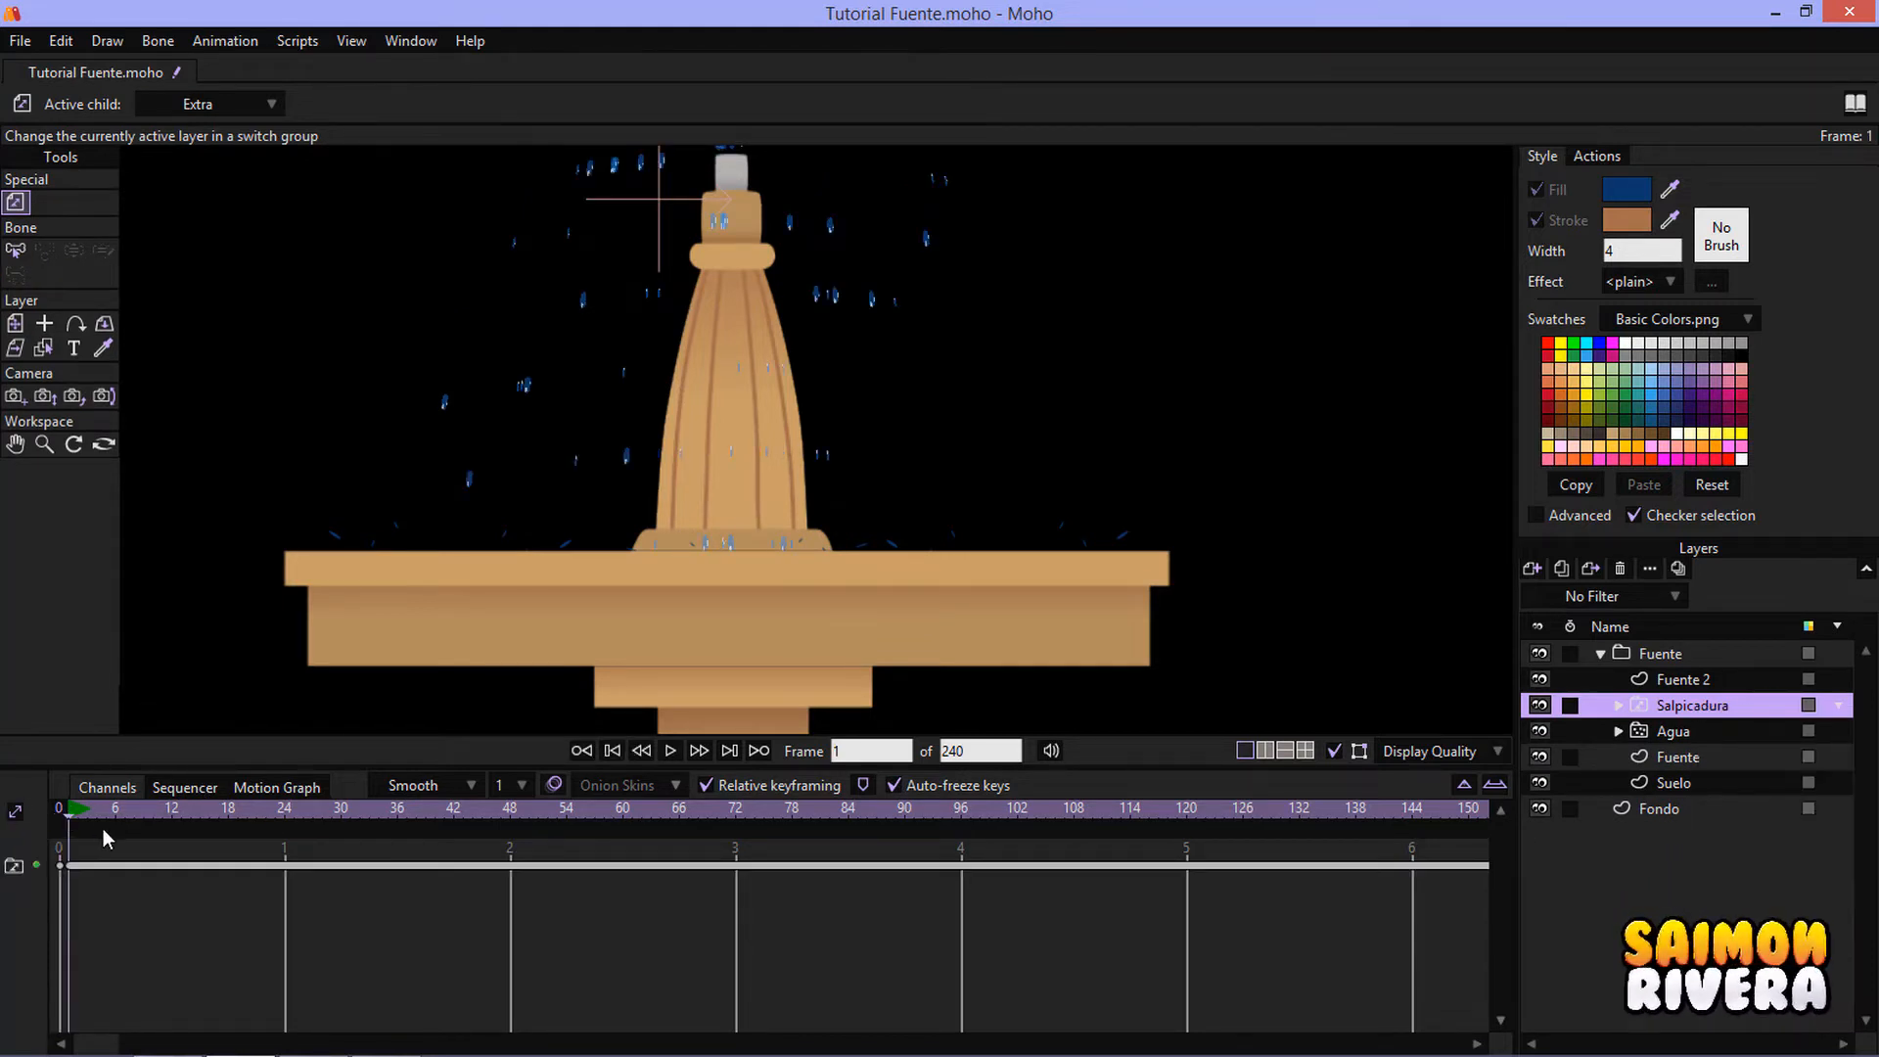
key(Right)
key(Right)
right_click(1701, 711)
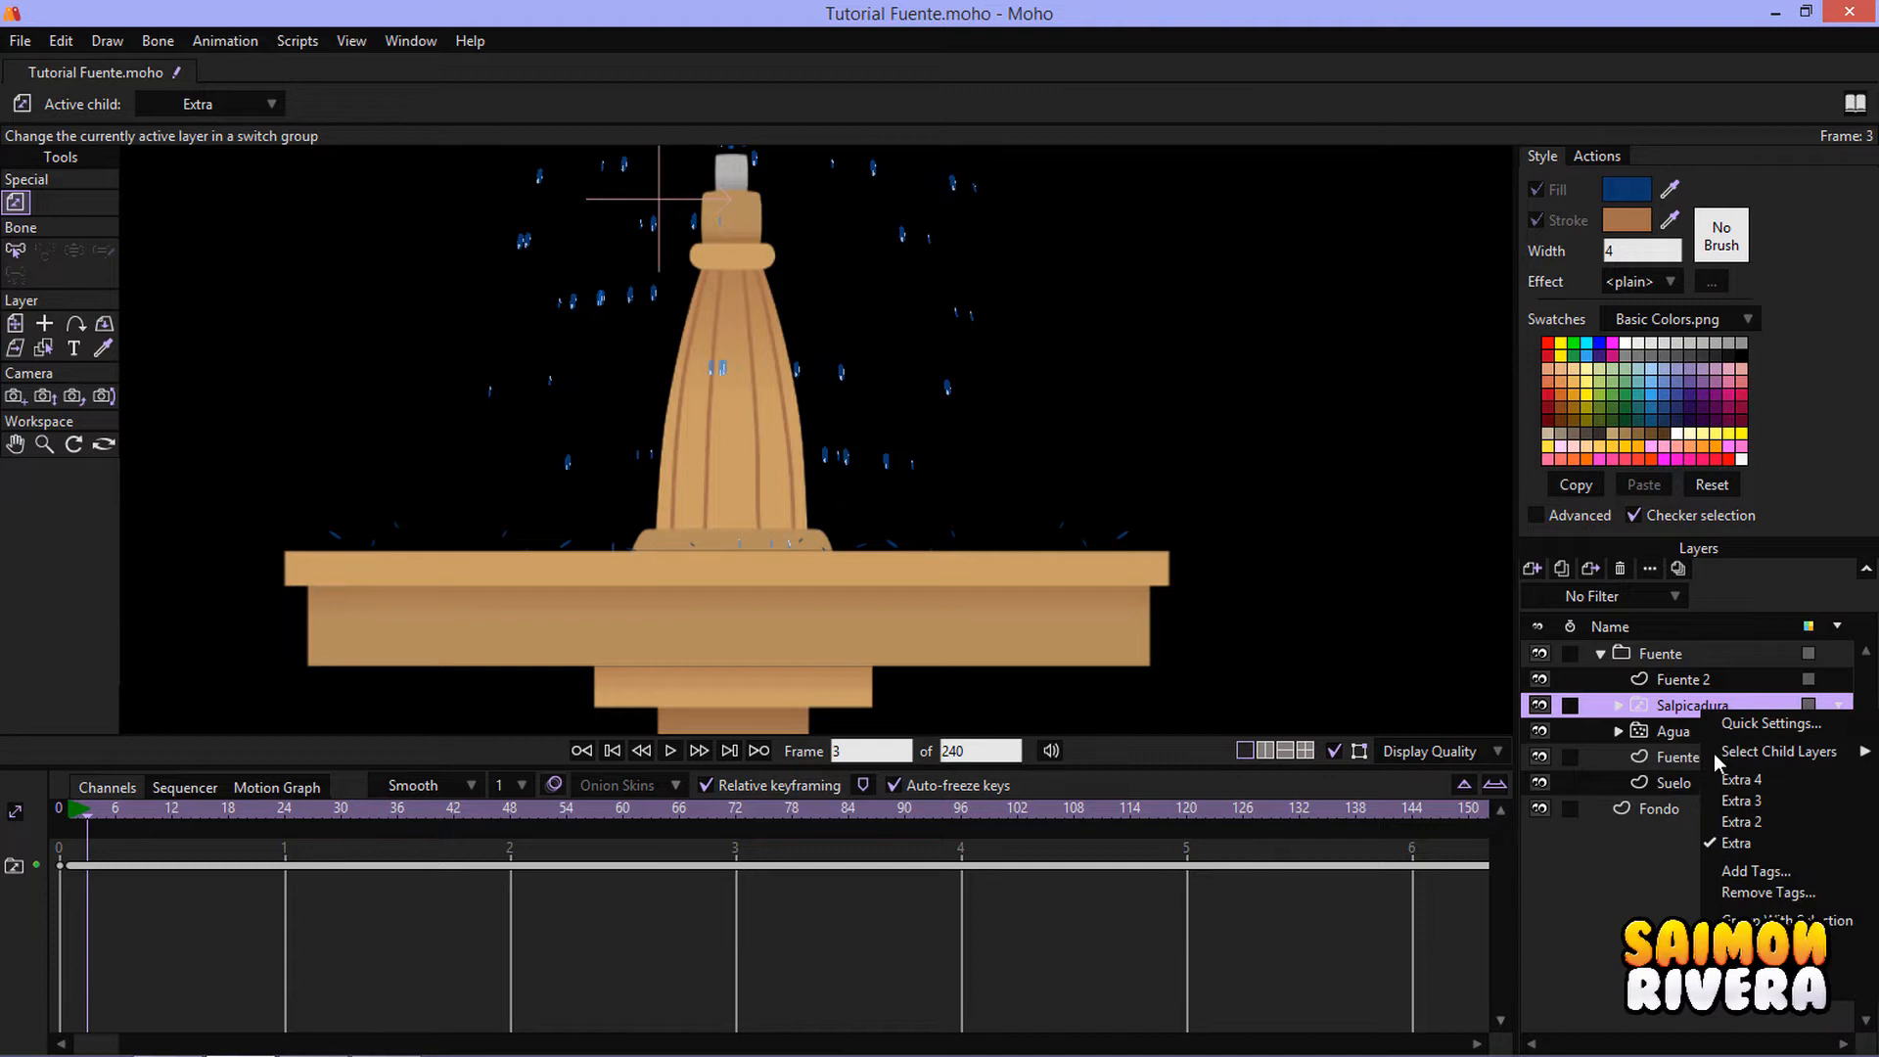
click(1732, 822)
- Key the Salpicadura switch to Extra 3 at frame 6 and to Extra 4 at frame 8
key(Right)
key(Right)
key(Right)
right_click(1669, 712)
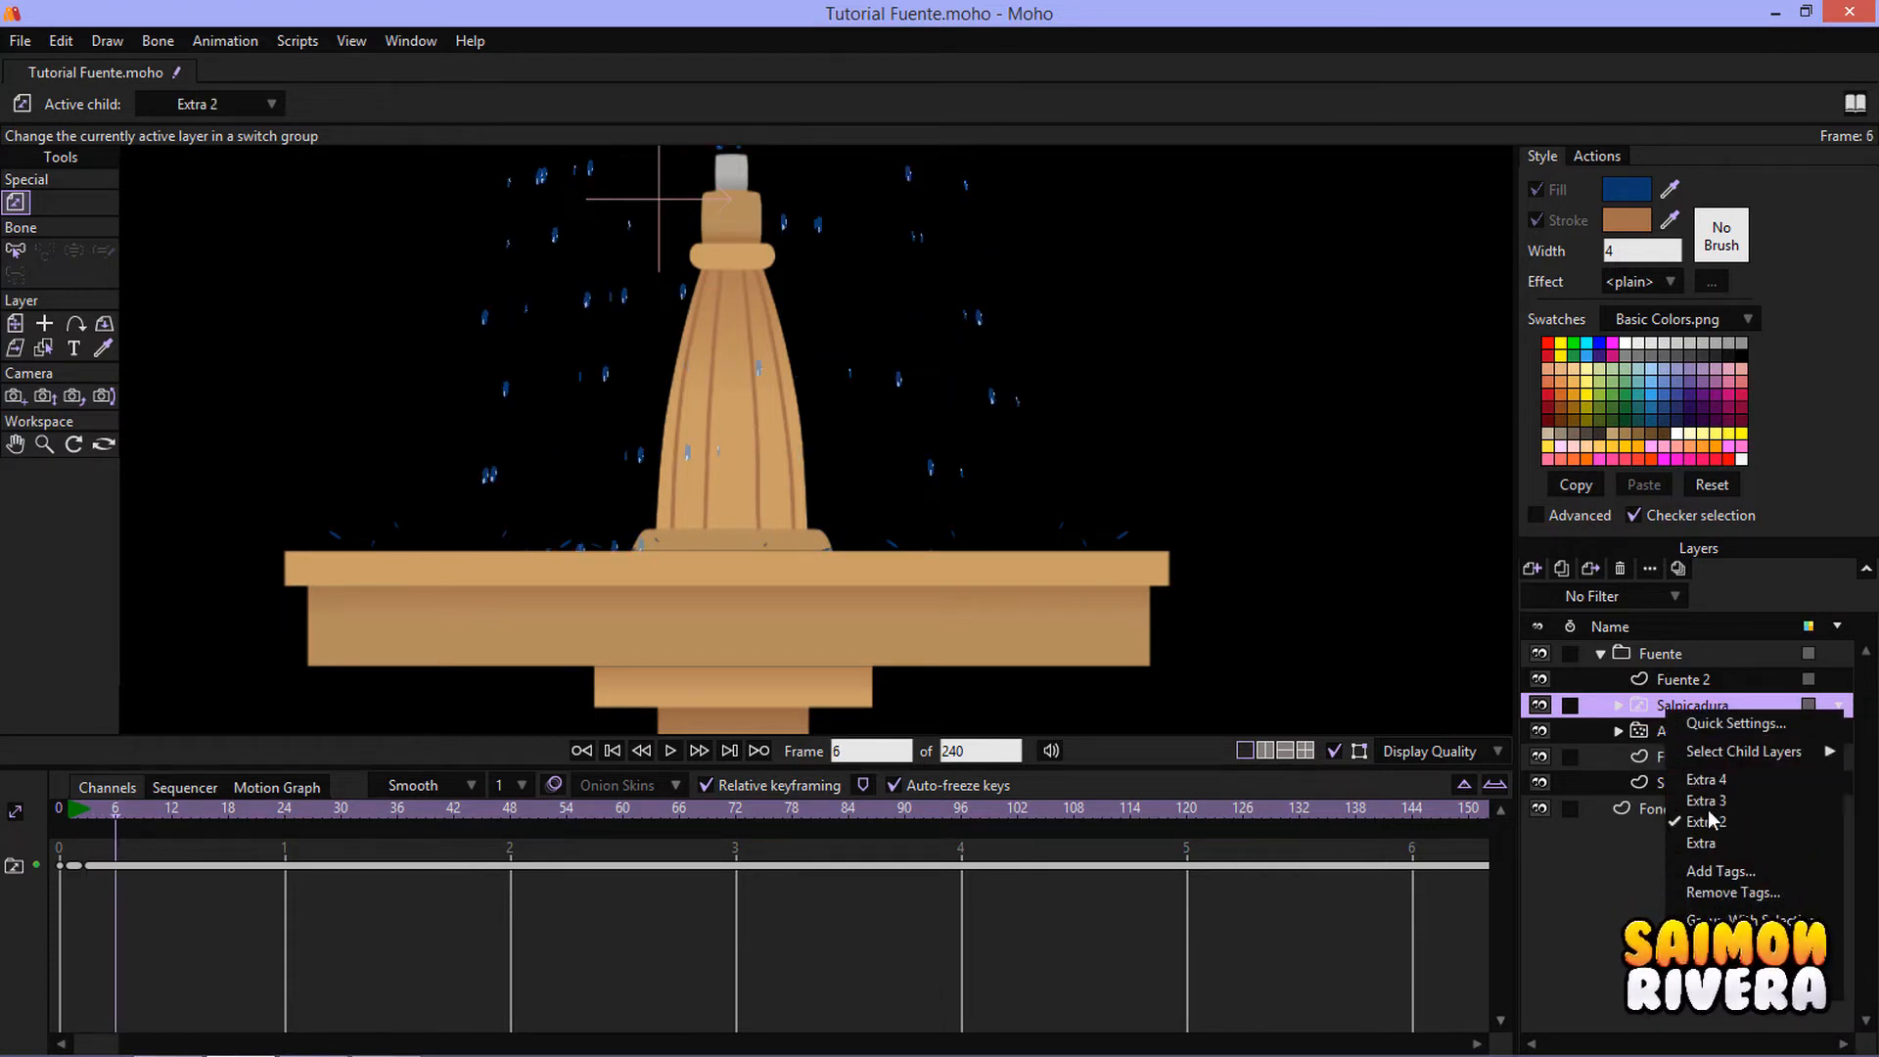
click(1708, 800)
key(Right)
key(Right)
right_click(1701, 709)
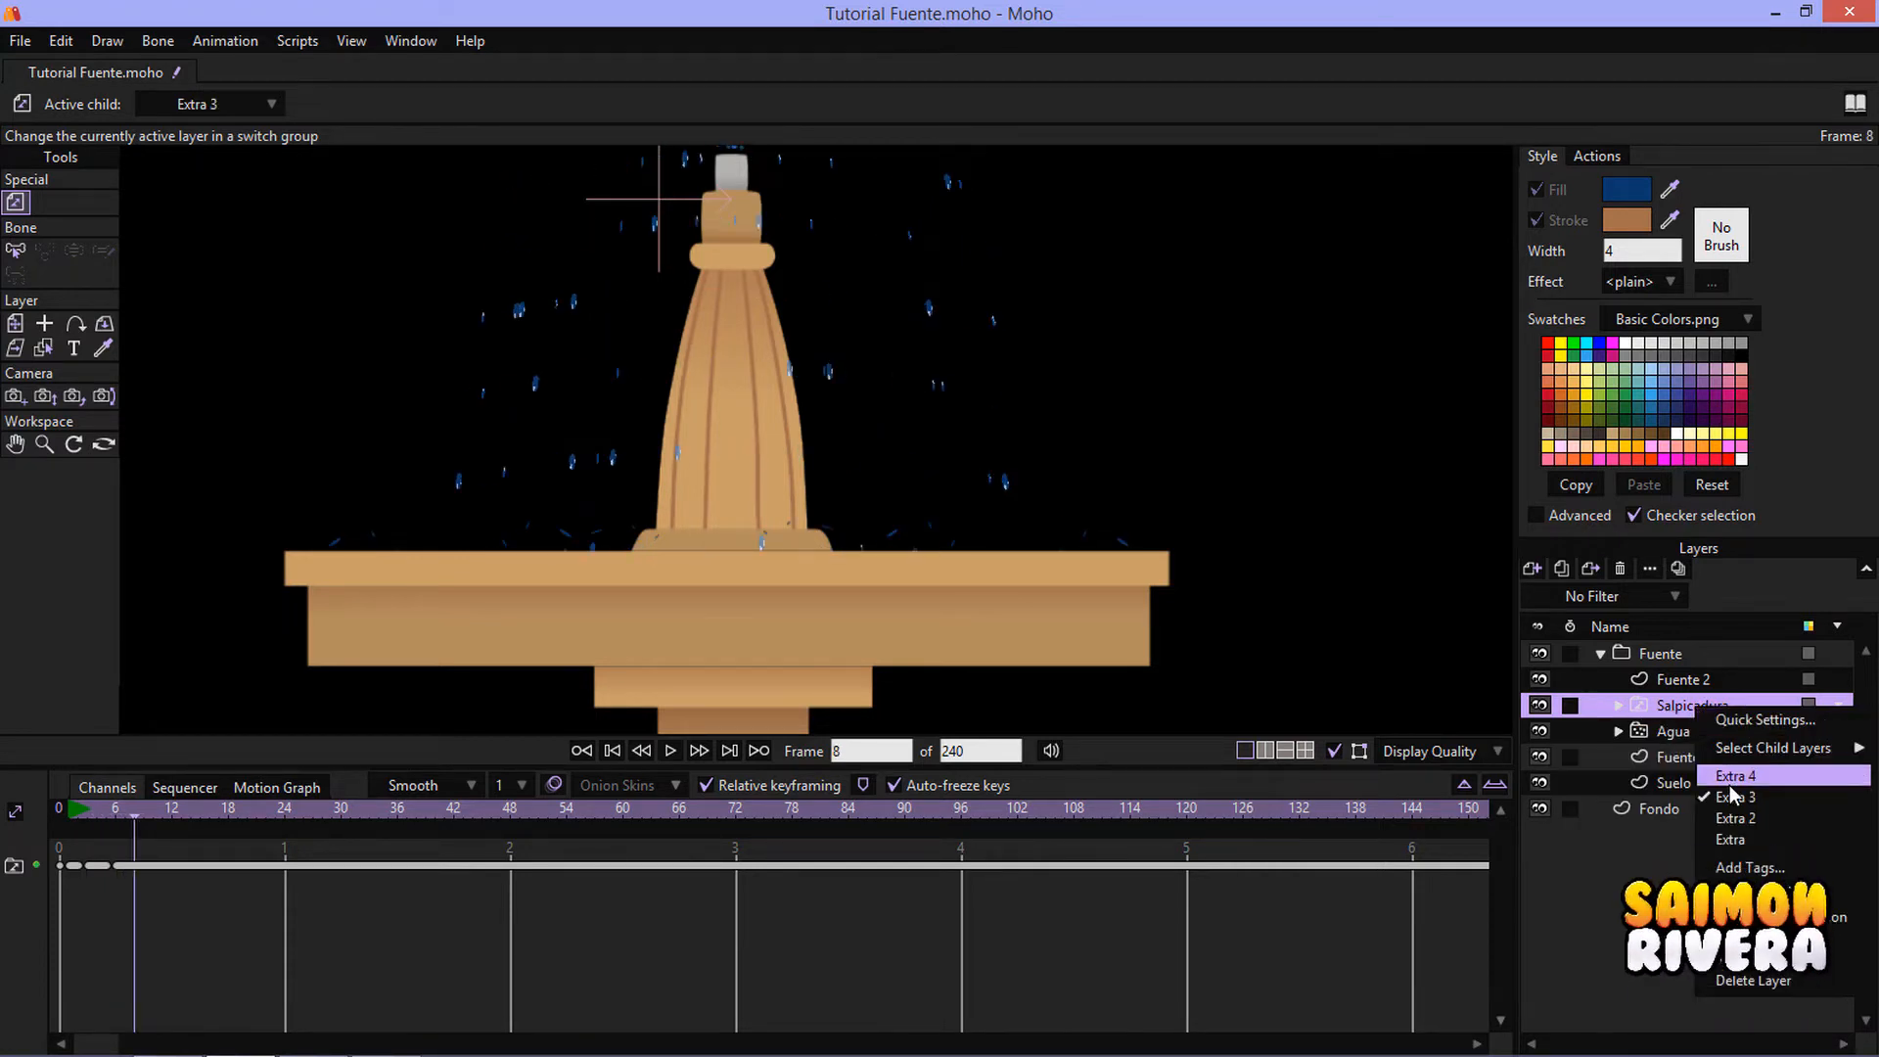
click(1734, 776)
- Set the Salpicadura switch keyframe at frame 8 to Cycle interpolation so the splash sequence loops
right_click(155, 874)
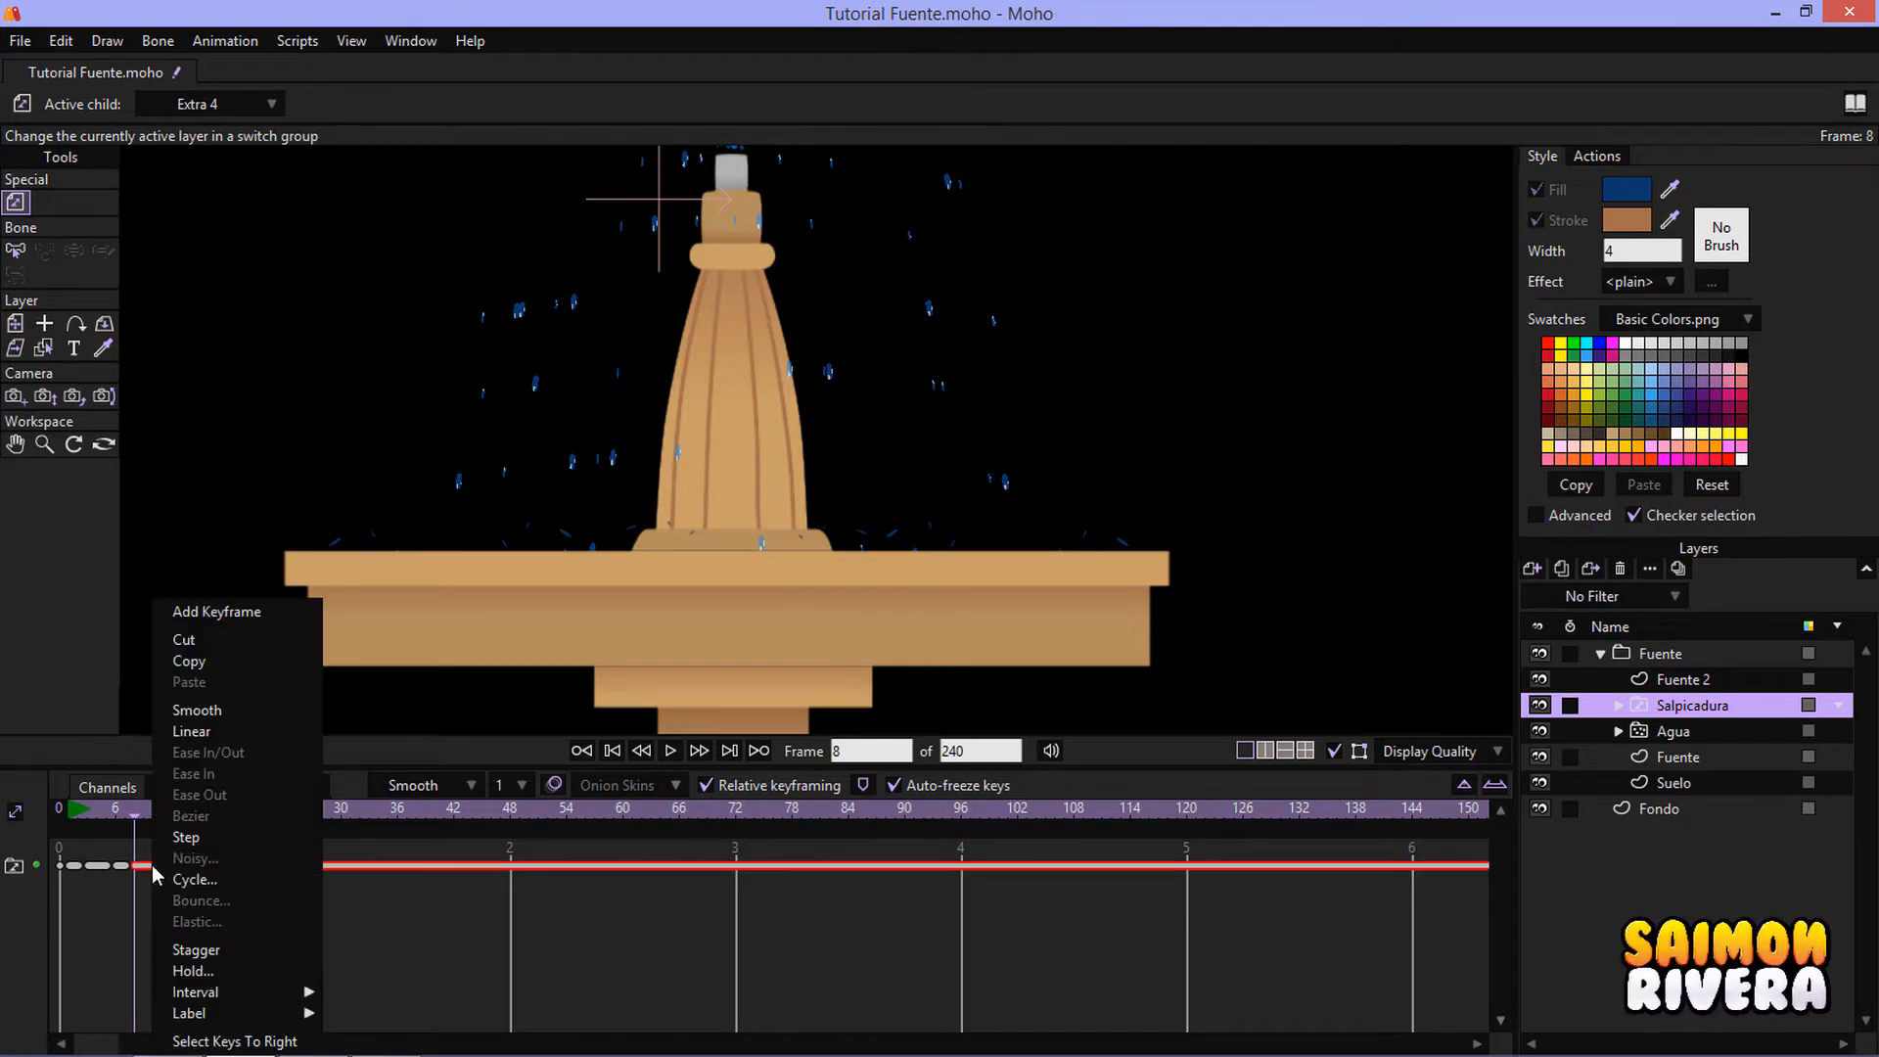
click(208, 876)
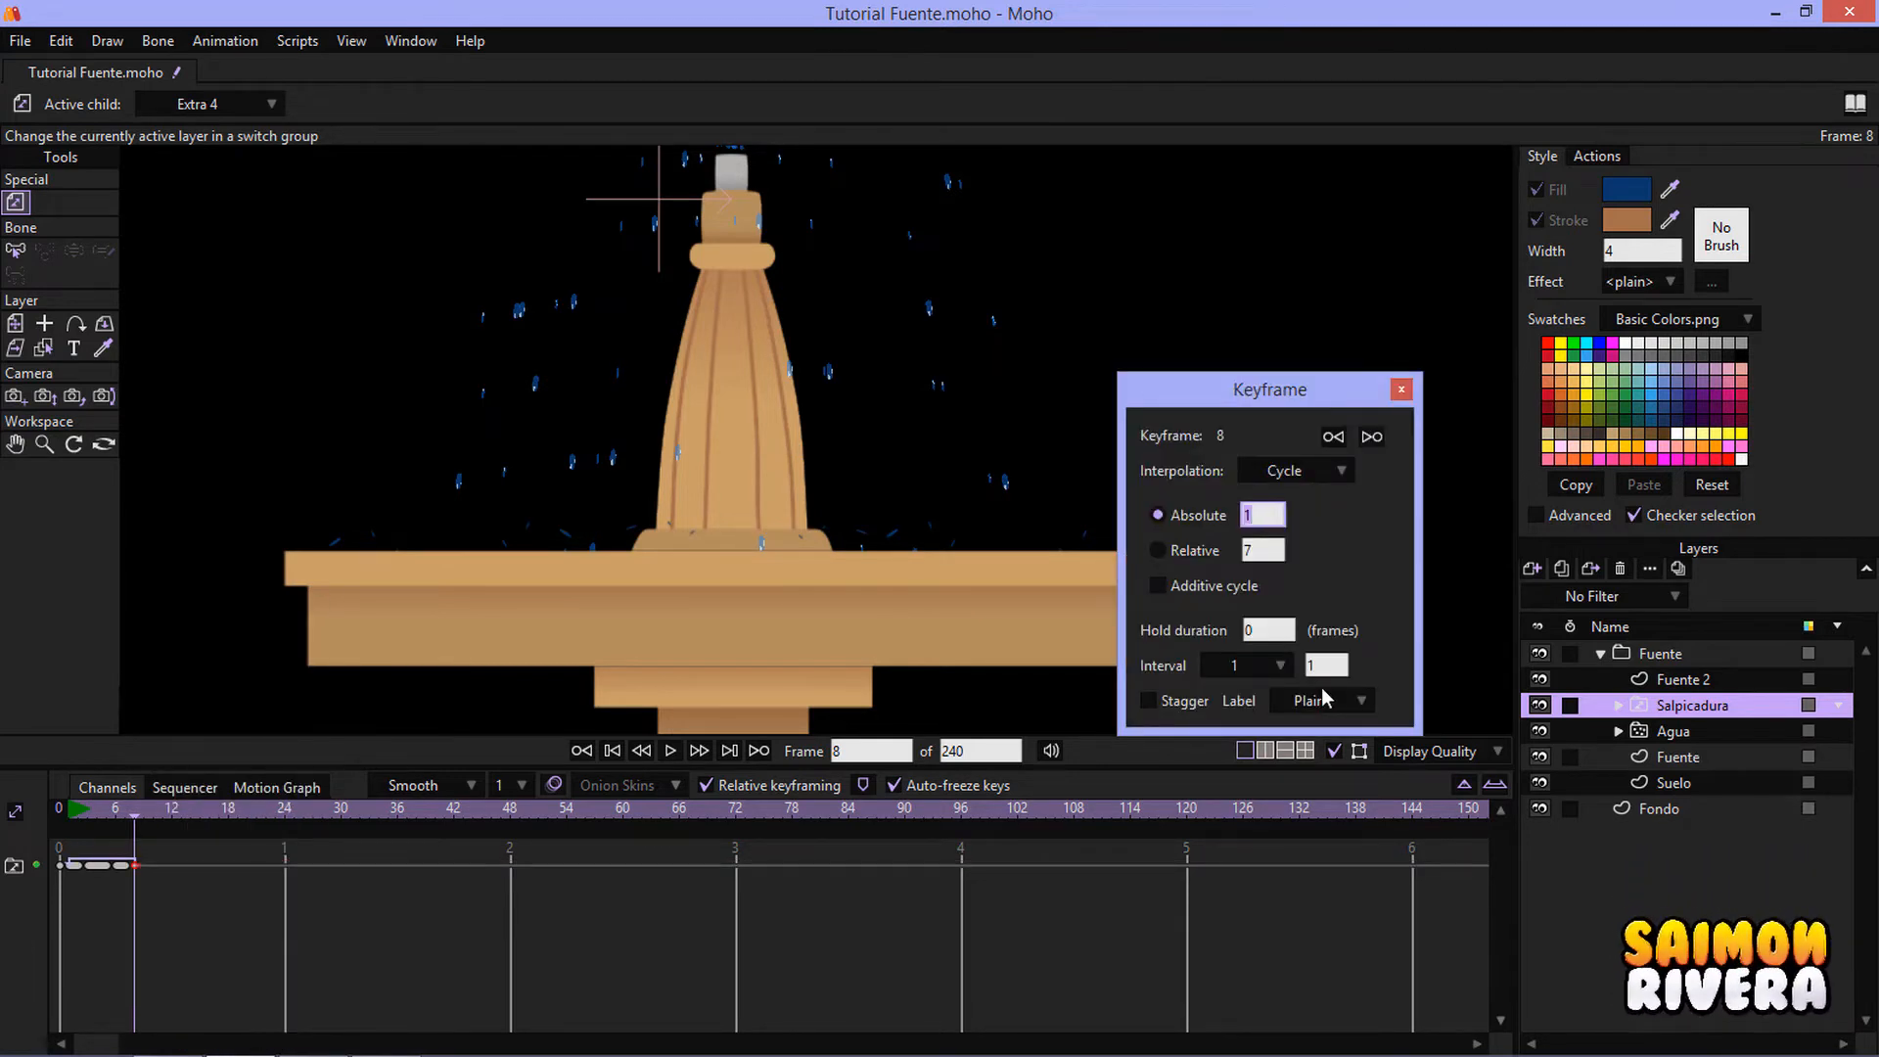
click(1402, 390)
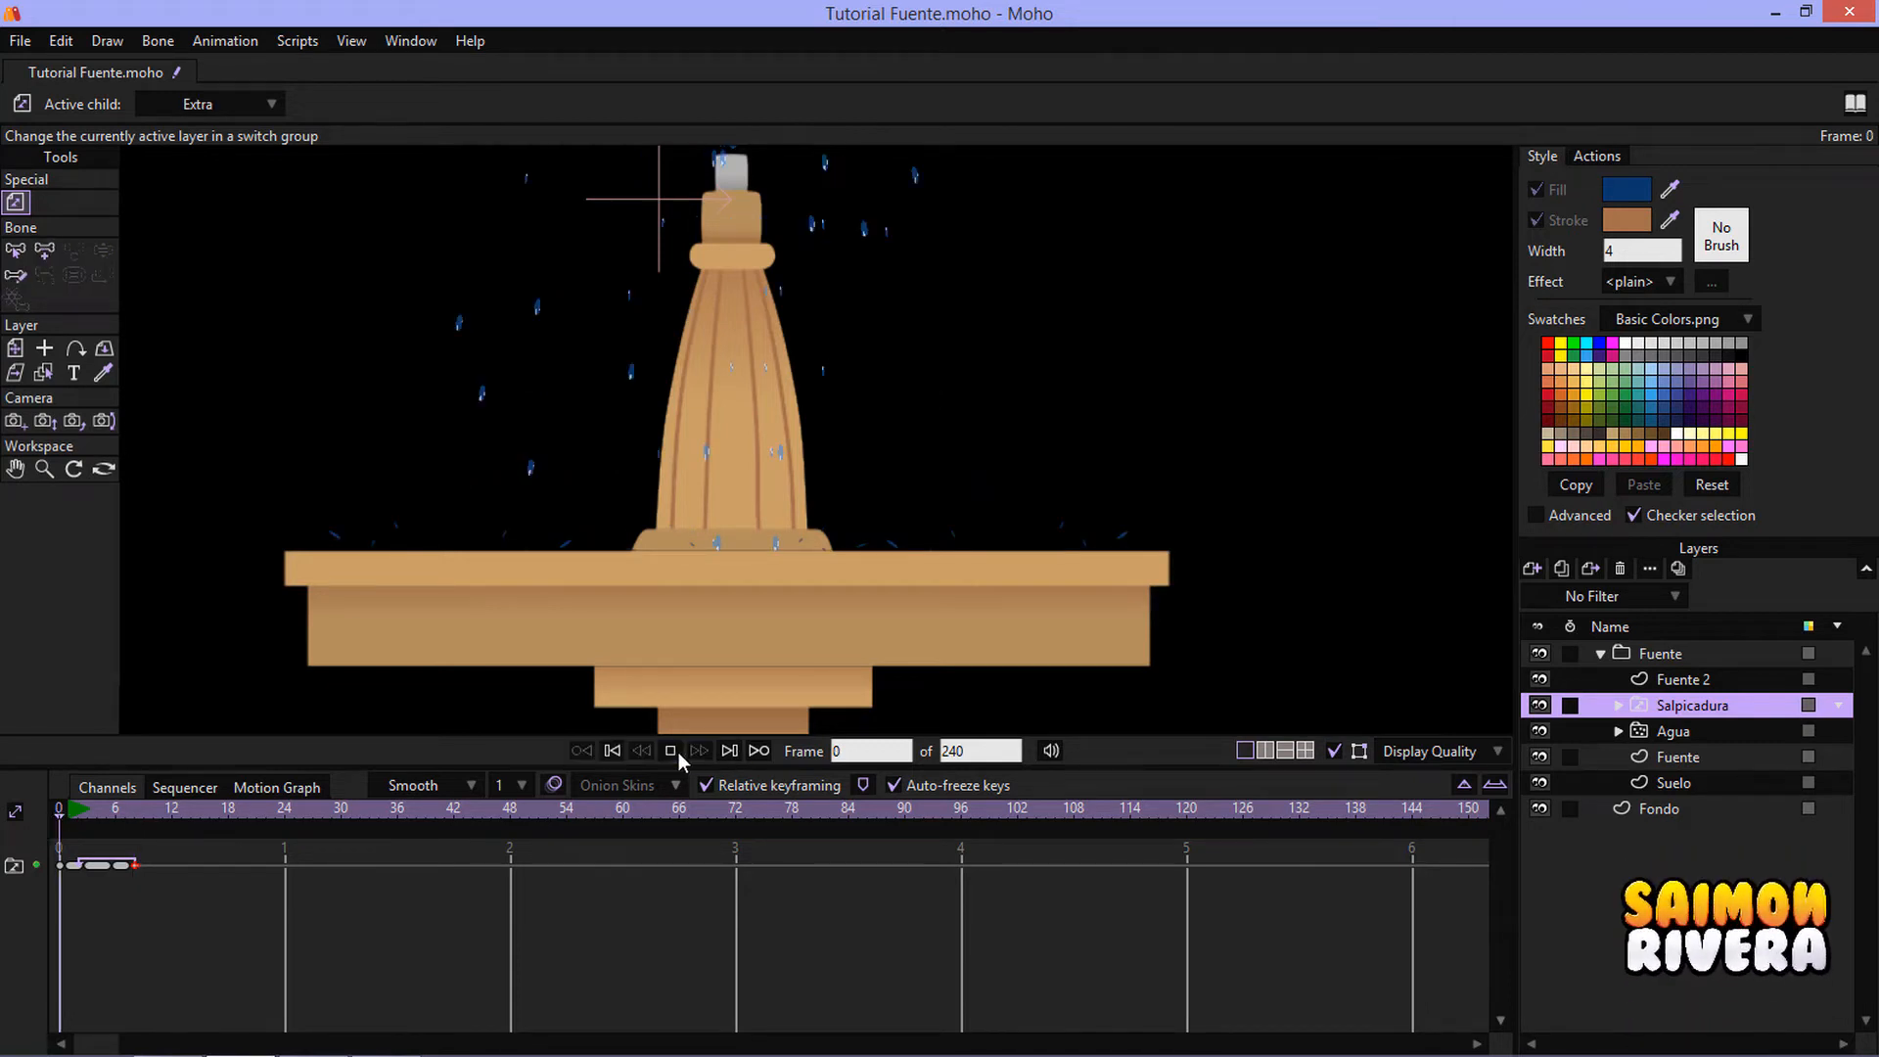
- Play back the looping splash close up at the basin's rim and return to frame 0
click(672, 750)
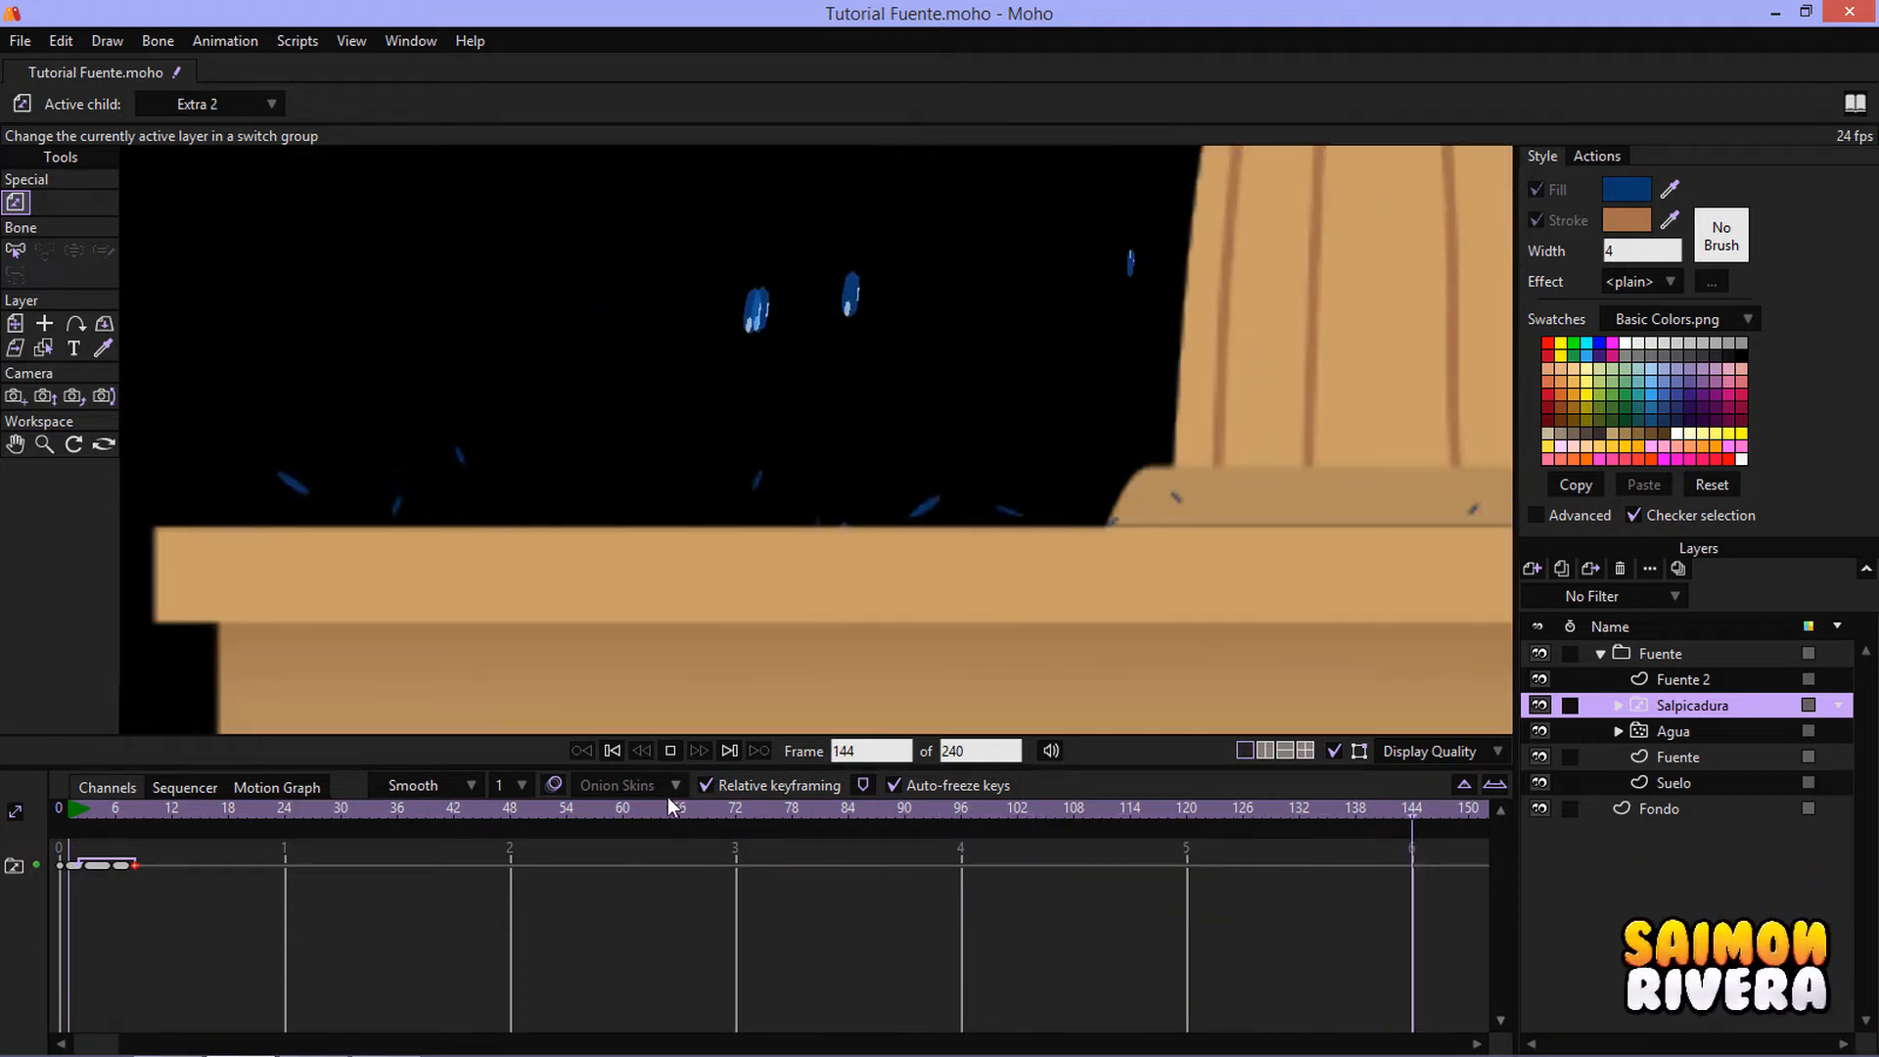
click(671, 751)
click(611, 751)
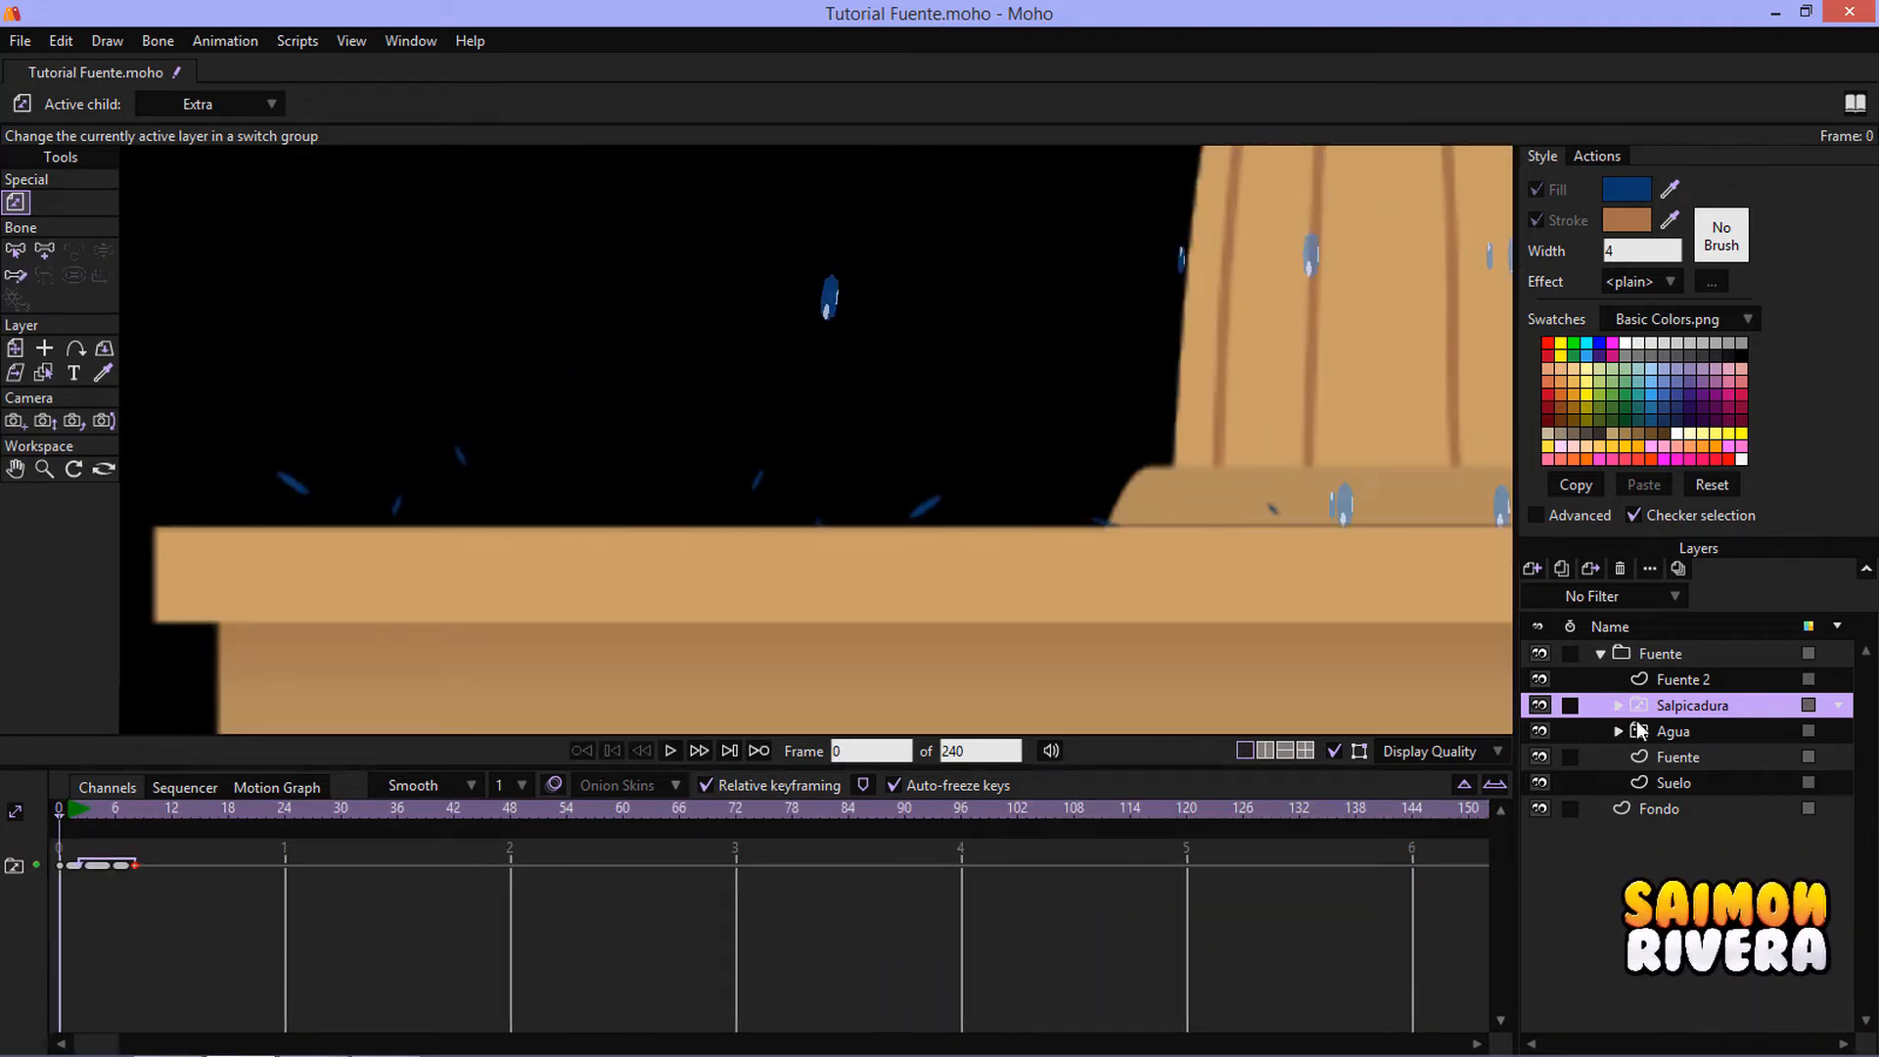
- Delete three splash droplets from Extra 2: the leftmost one, one at the tower base's right edge, and one farther right
click(1618, 704)
click(1699, 783)
scroll(605, 436, down, 1)
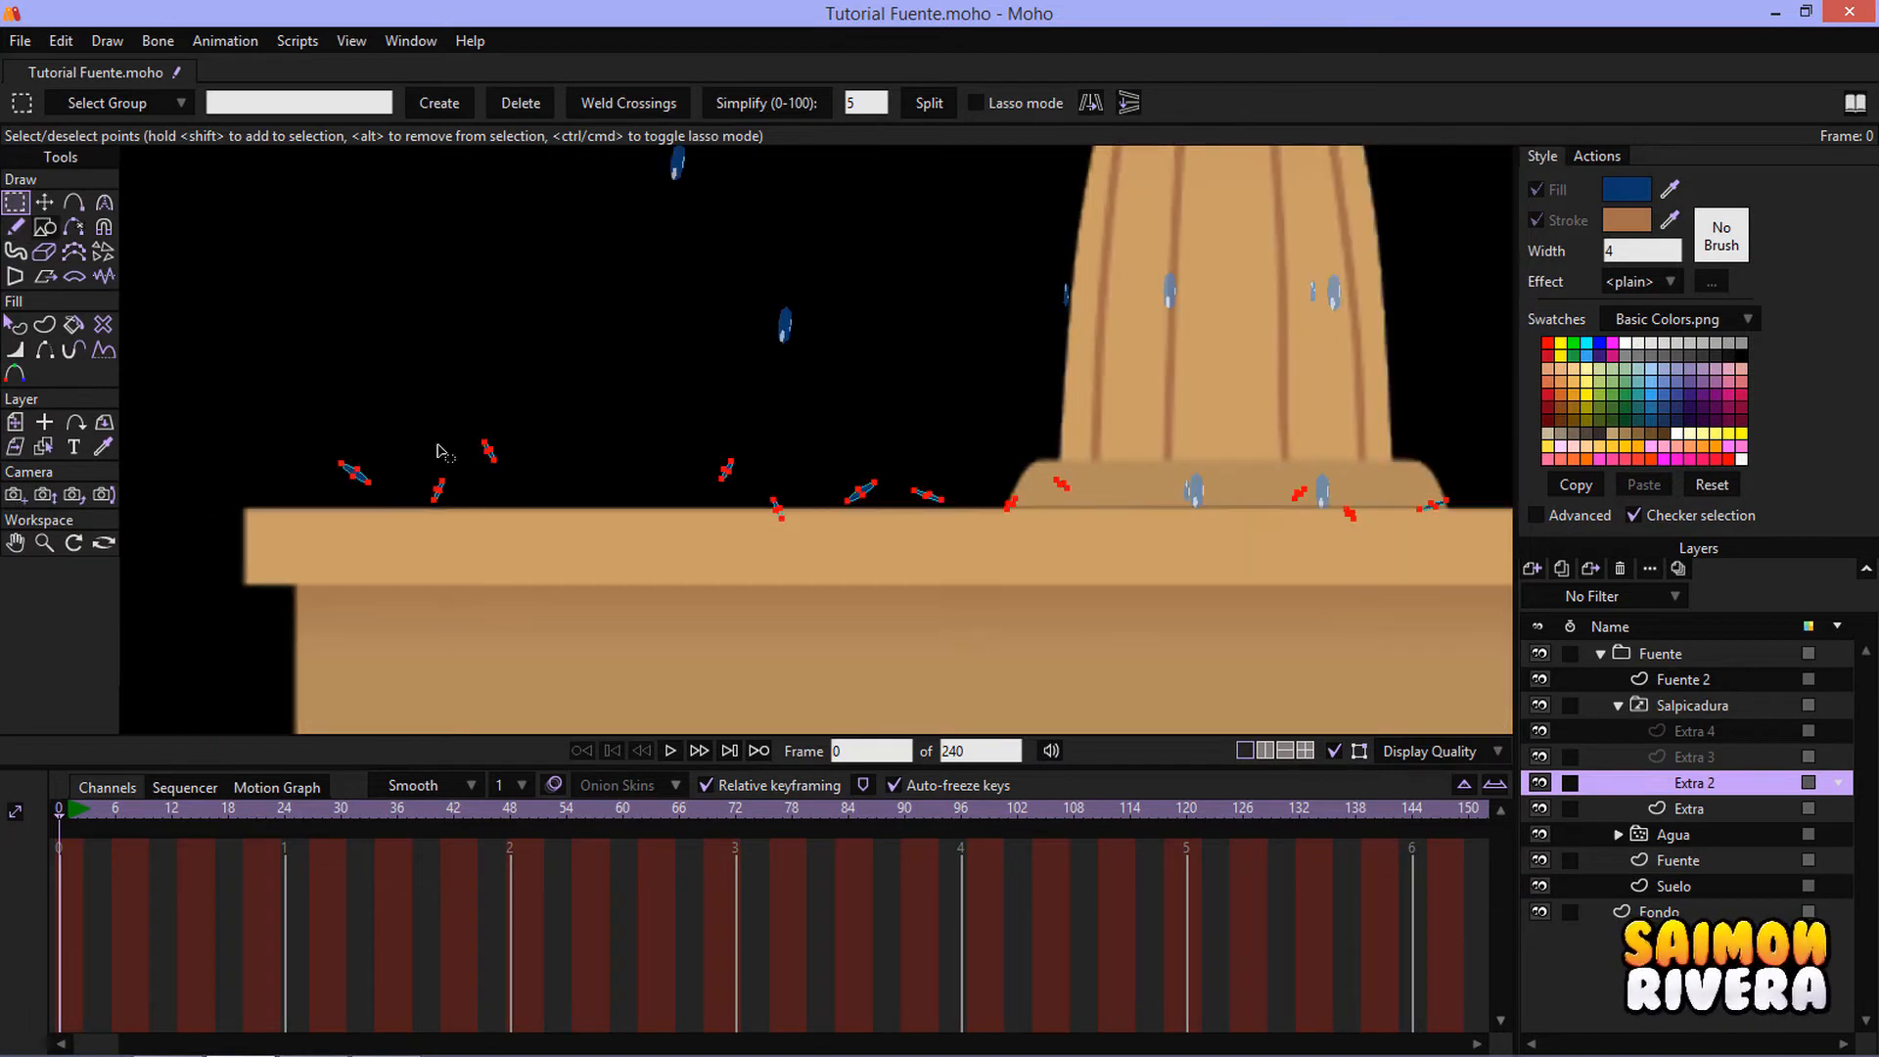
drag(394, 538, 318, 443)
key(Delete)
drag(780, 567, 653, 589)
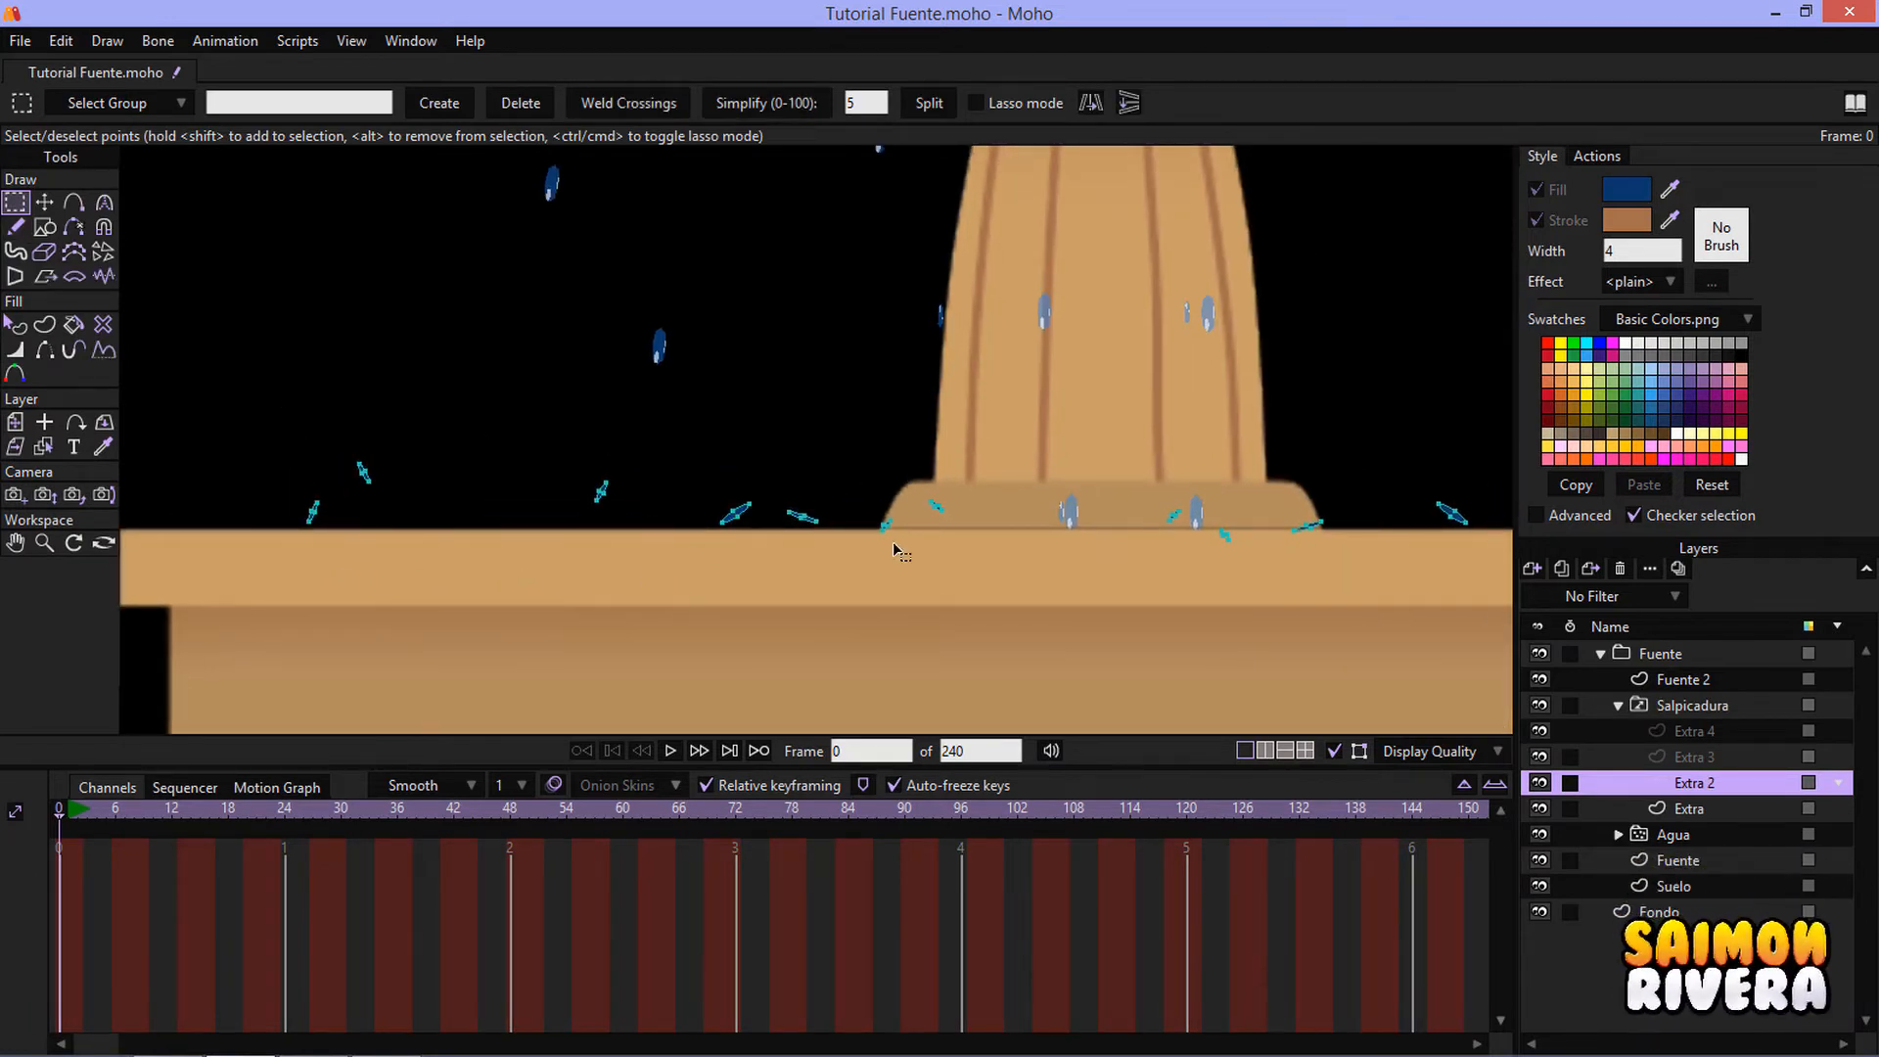
drag(1283, 571, 917, 593)
key(Delete)
drag(1221, 552, 725, 469)
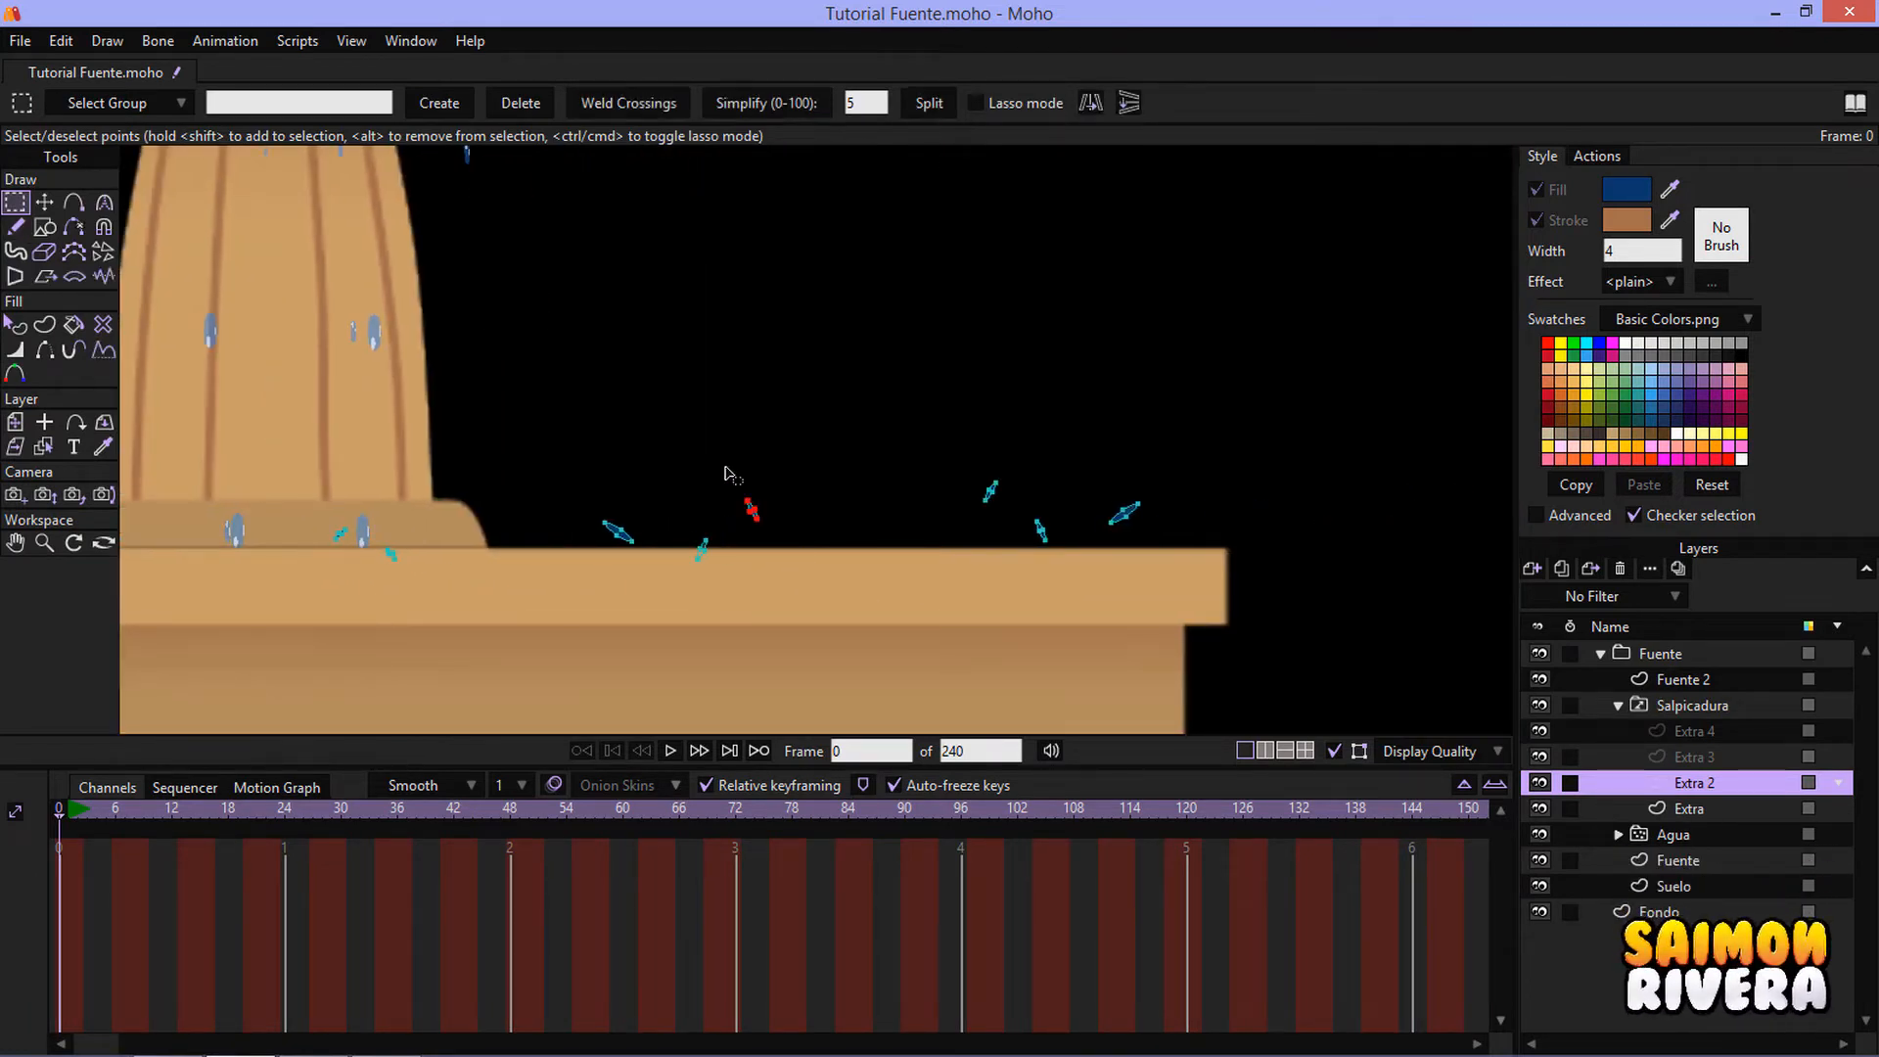
key(Delete)
- Thin out the splash droplets in Extra 3 by deleting individual ones around the tower base and along the rim
click(1680, 757)
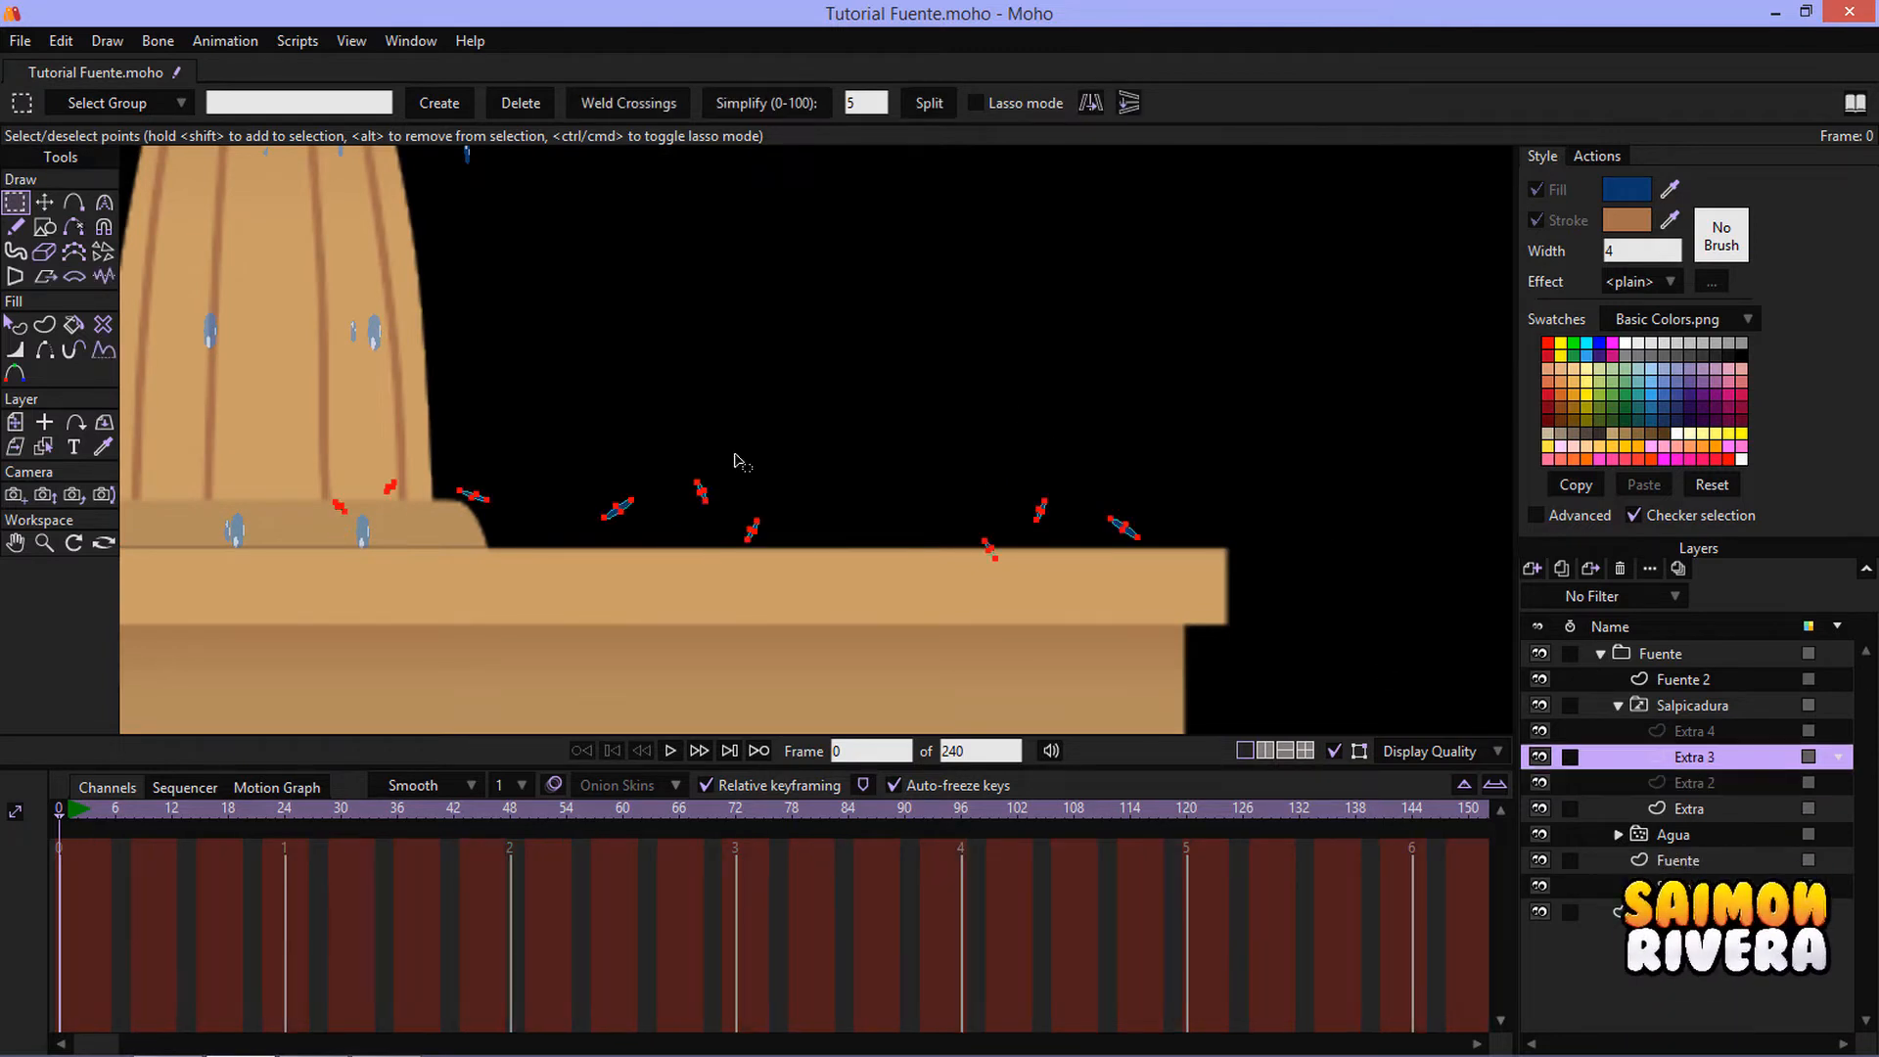
scroll(741, 465, down, 2)
scroll(783, 514, up, 2)
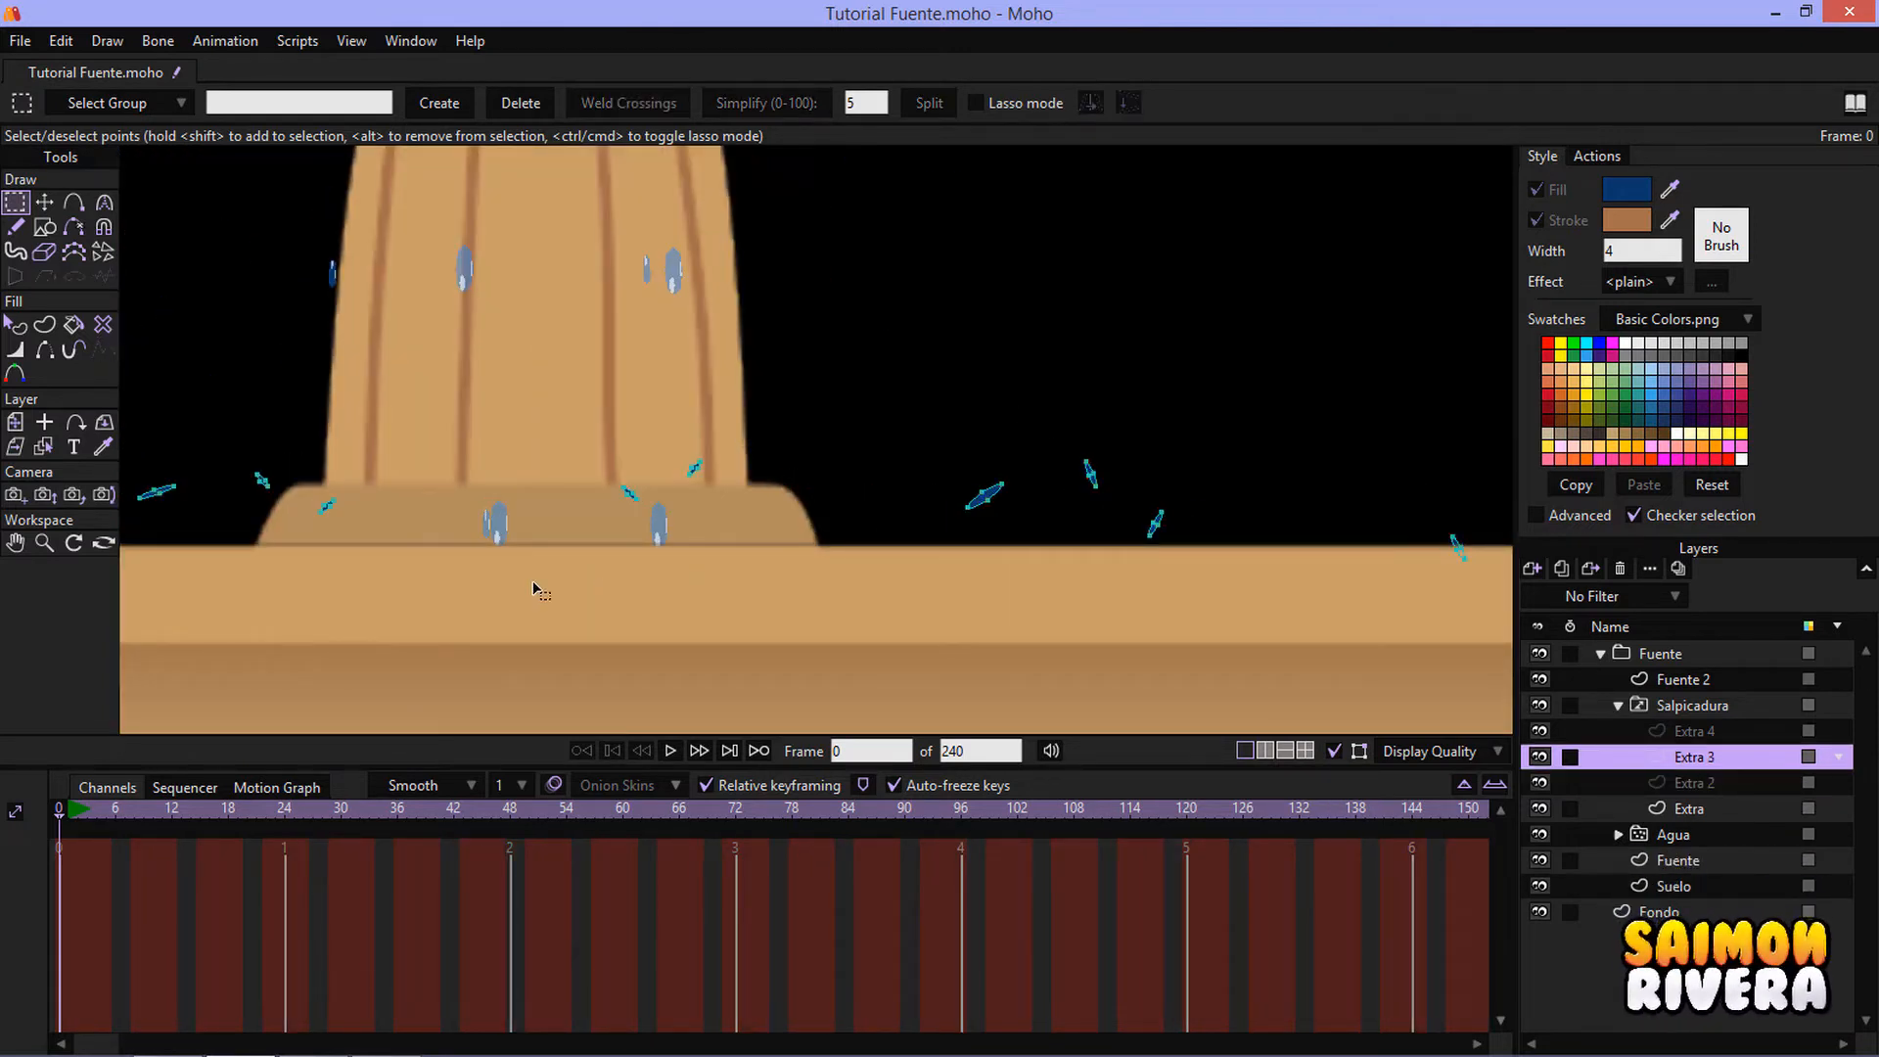
drag(239, 576, 697, 534)
drag(576, 522, 495, 429)
key(Delete)
drag(1086, 530, 728, 545)
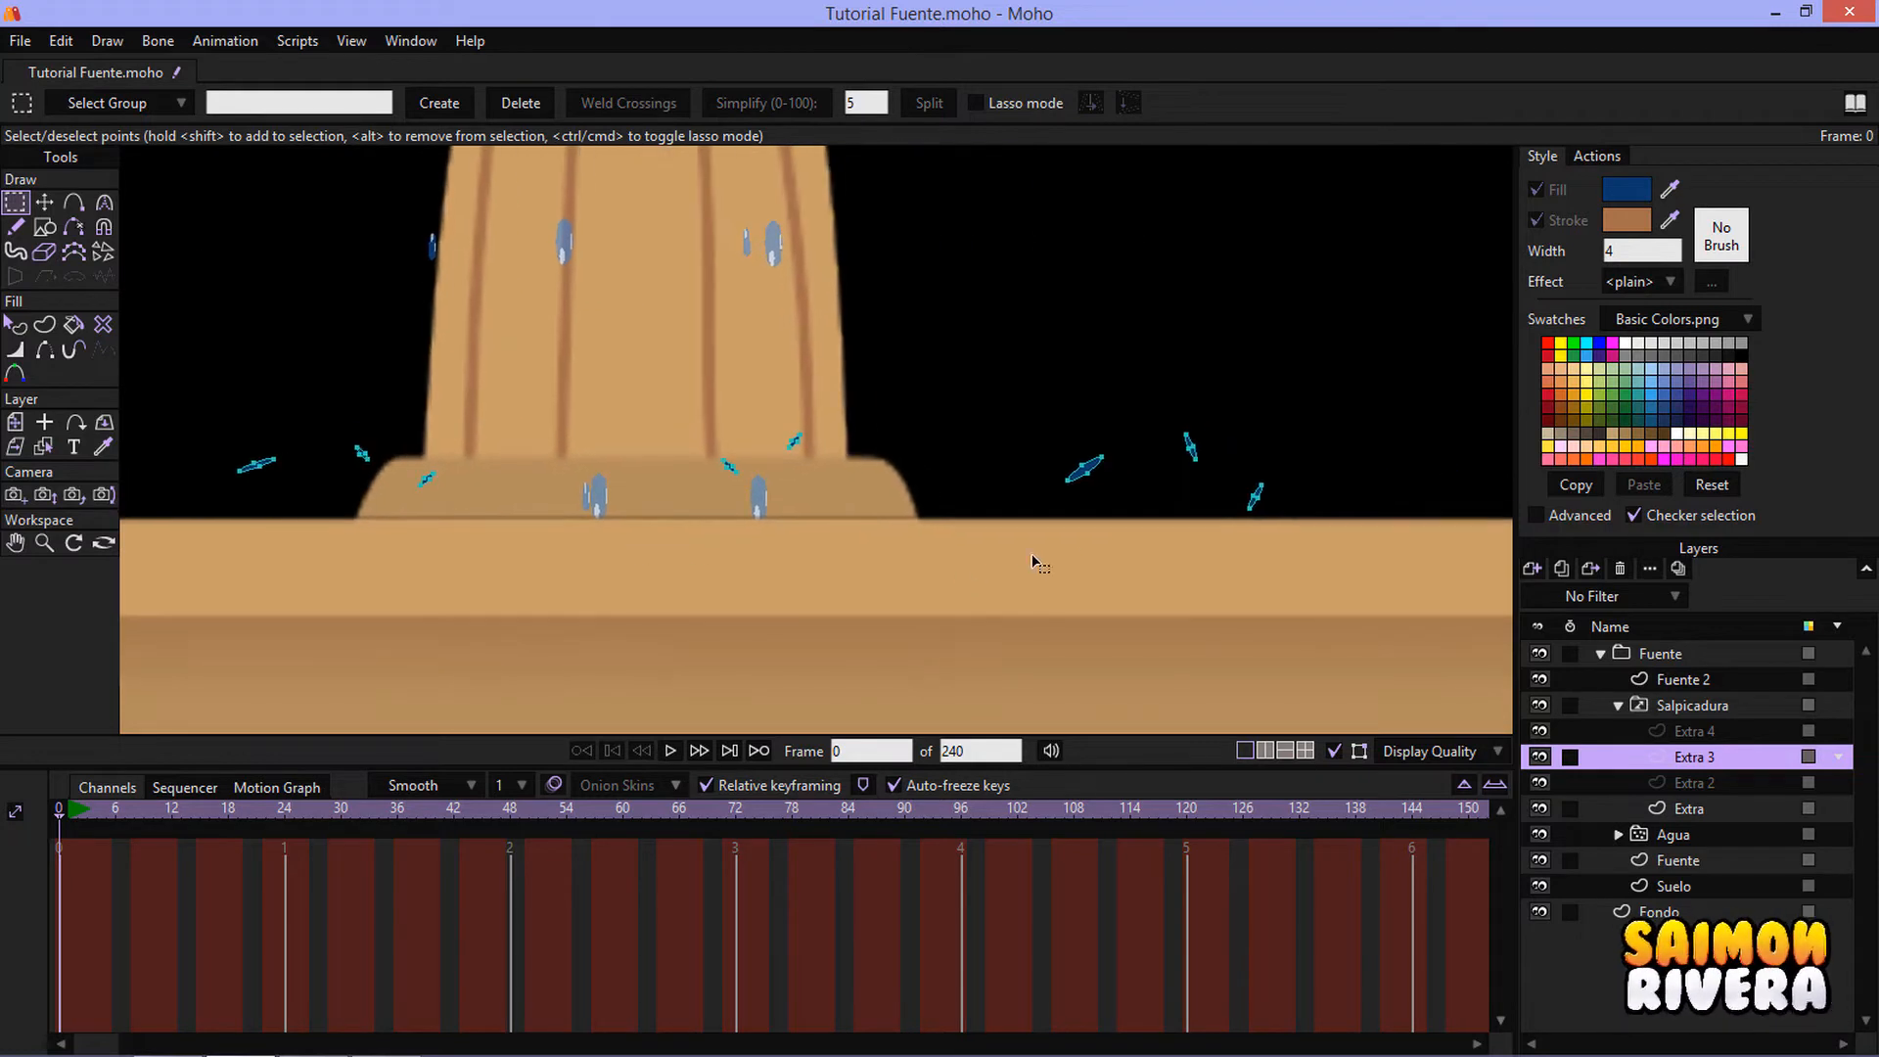
drag(1167, 399, 1213, 478)
key(Delete)
drag(1118, 496, 671, 430)
scroll(791, 481, down, 3)
- Delete one splash droplet to the right of the tower base from Extra 4 and collapse the Salpicadura layer
click(1676, 733)
scroll(781, 527, up, 2)
key(Delete)
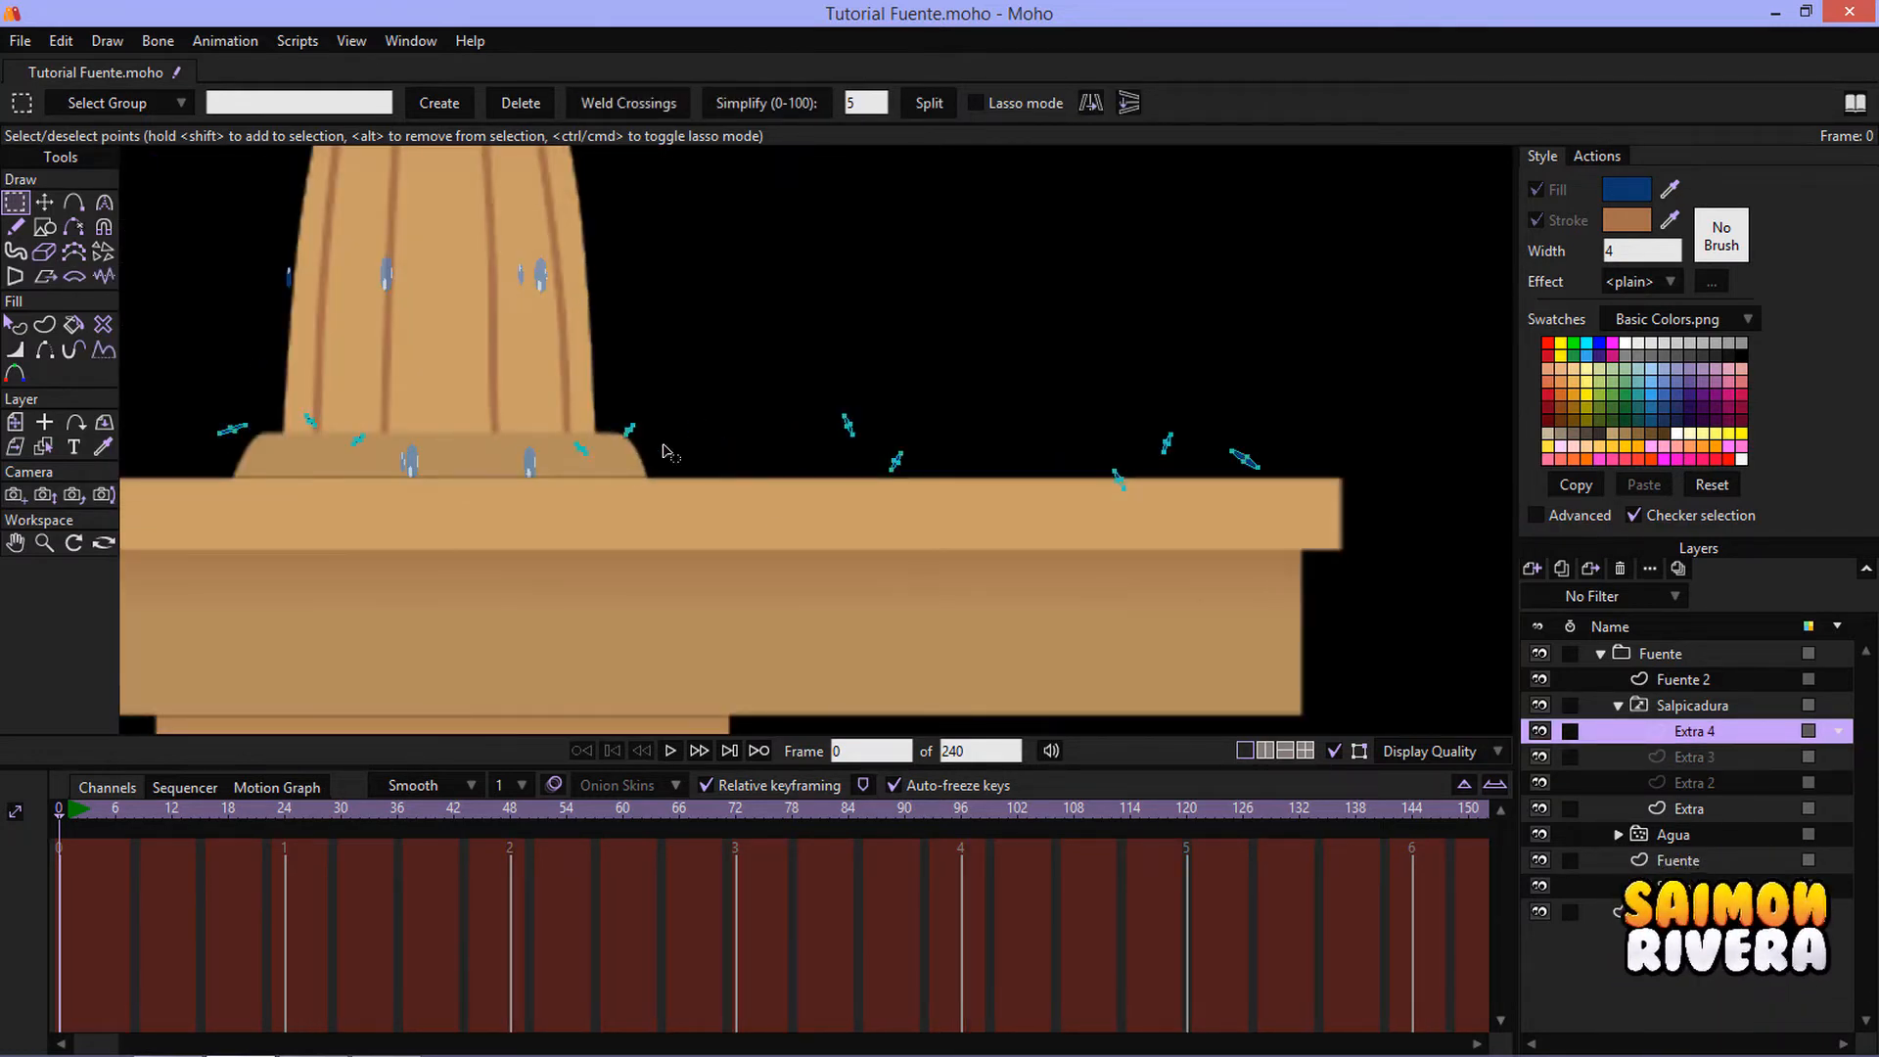
drag(138, 489, 556, 492)
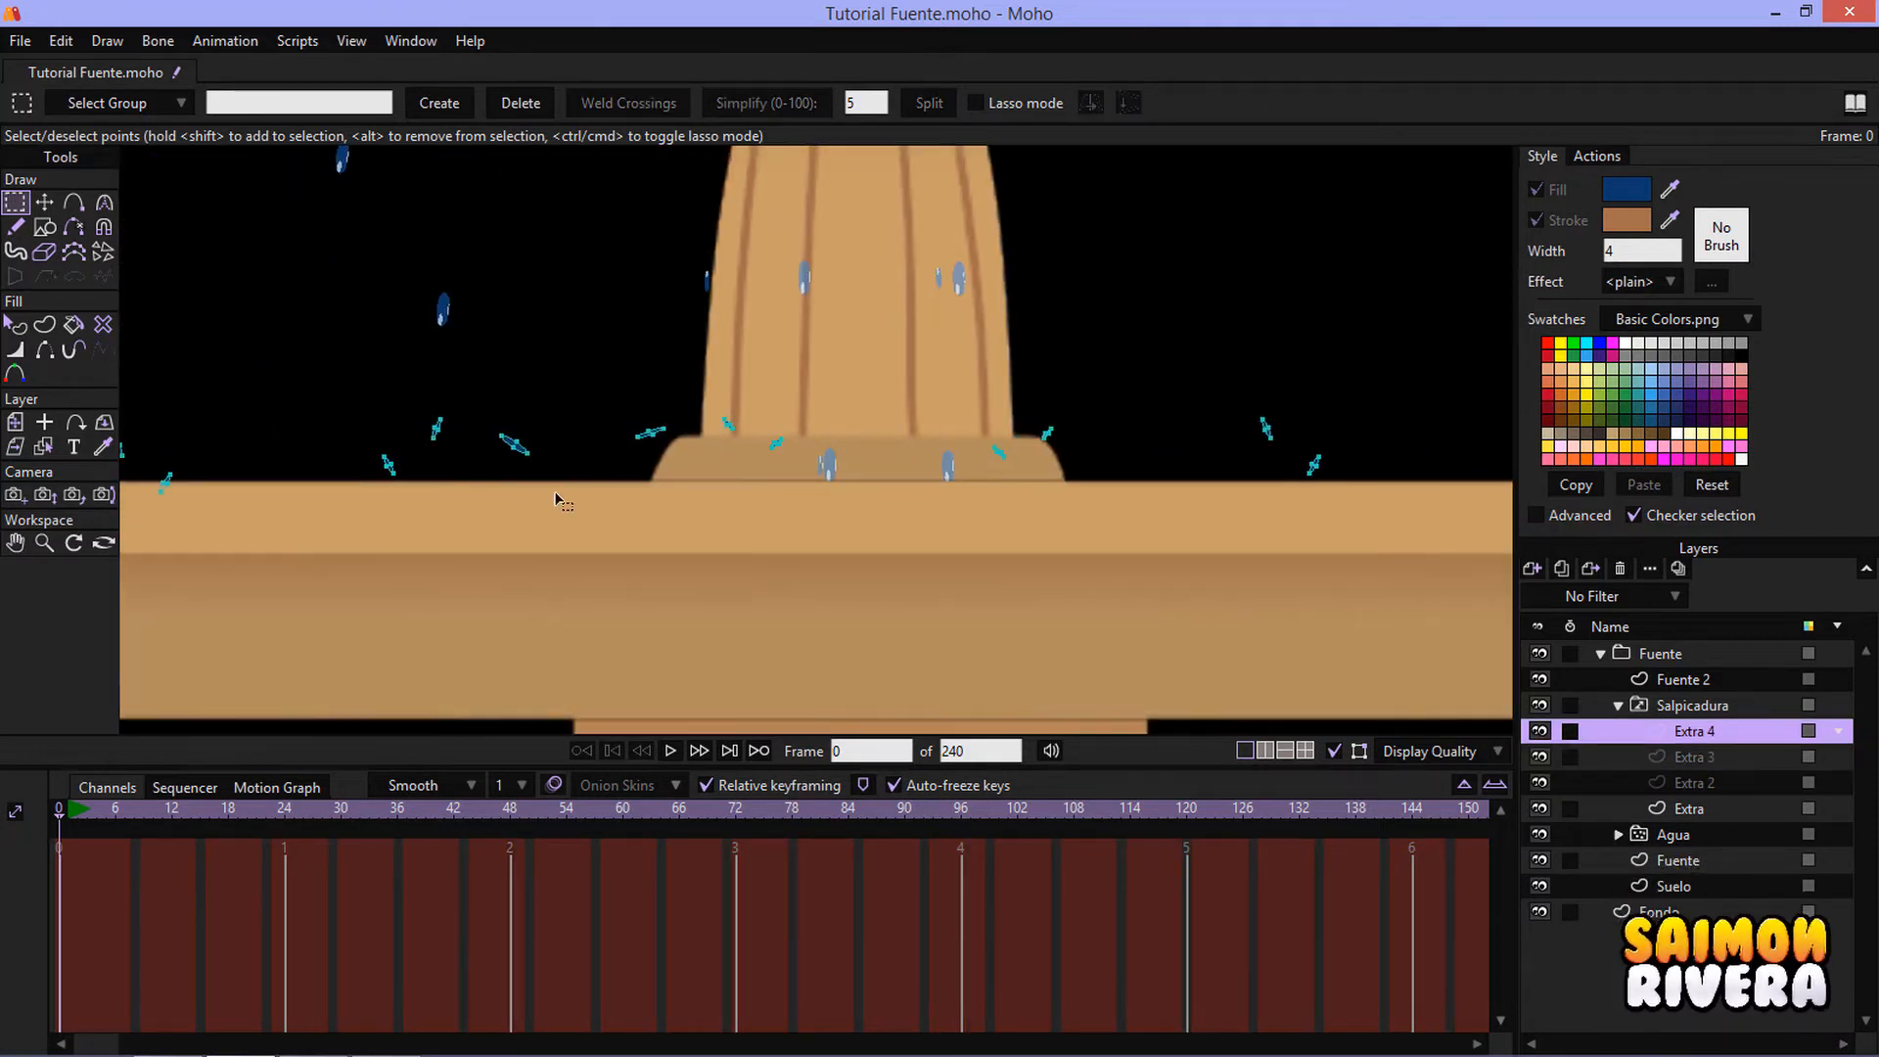
click(1610, 705)
- Play the animation to examine the thinned-out splash along the whole basin rim, and return to frame 0
scroll(902, 168, down, 3)
scroll(1004, 533, up, 3)
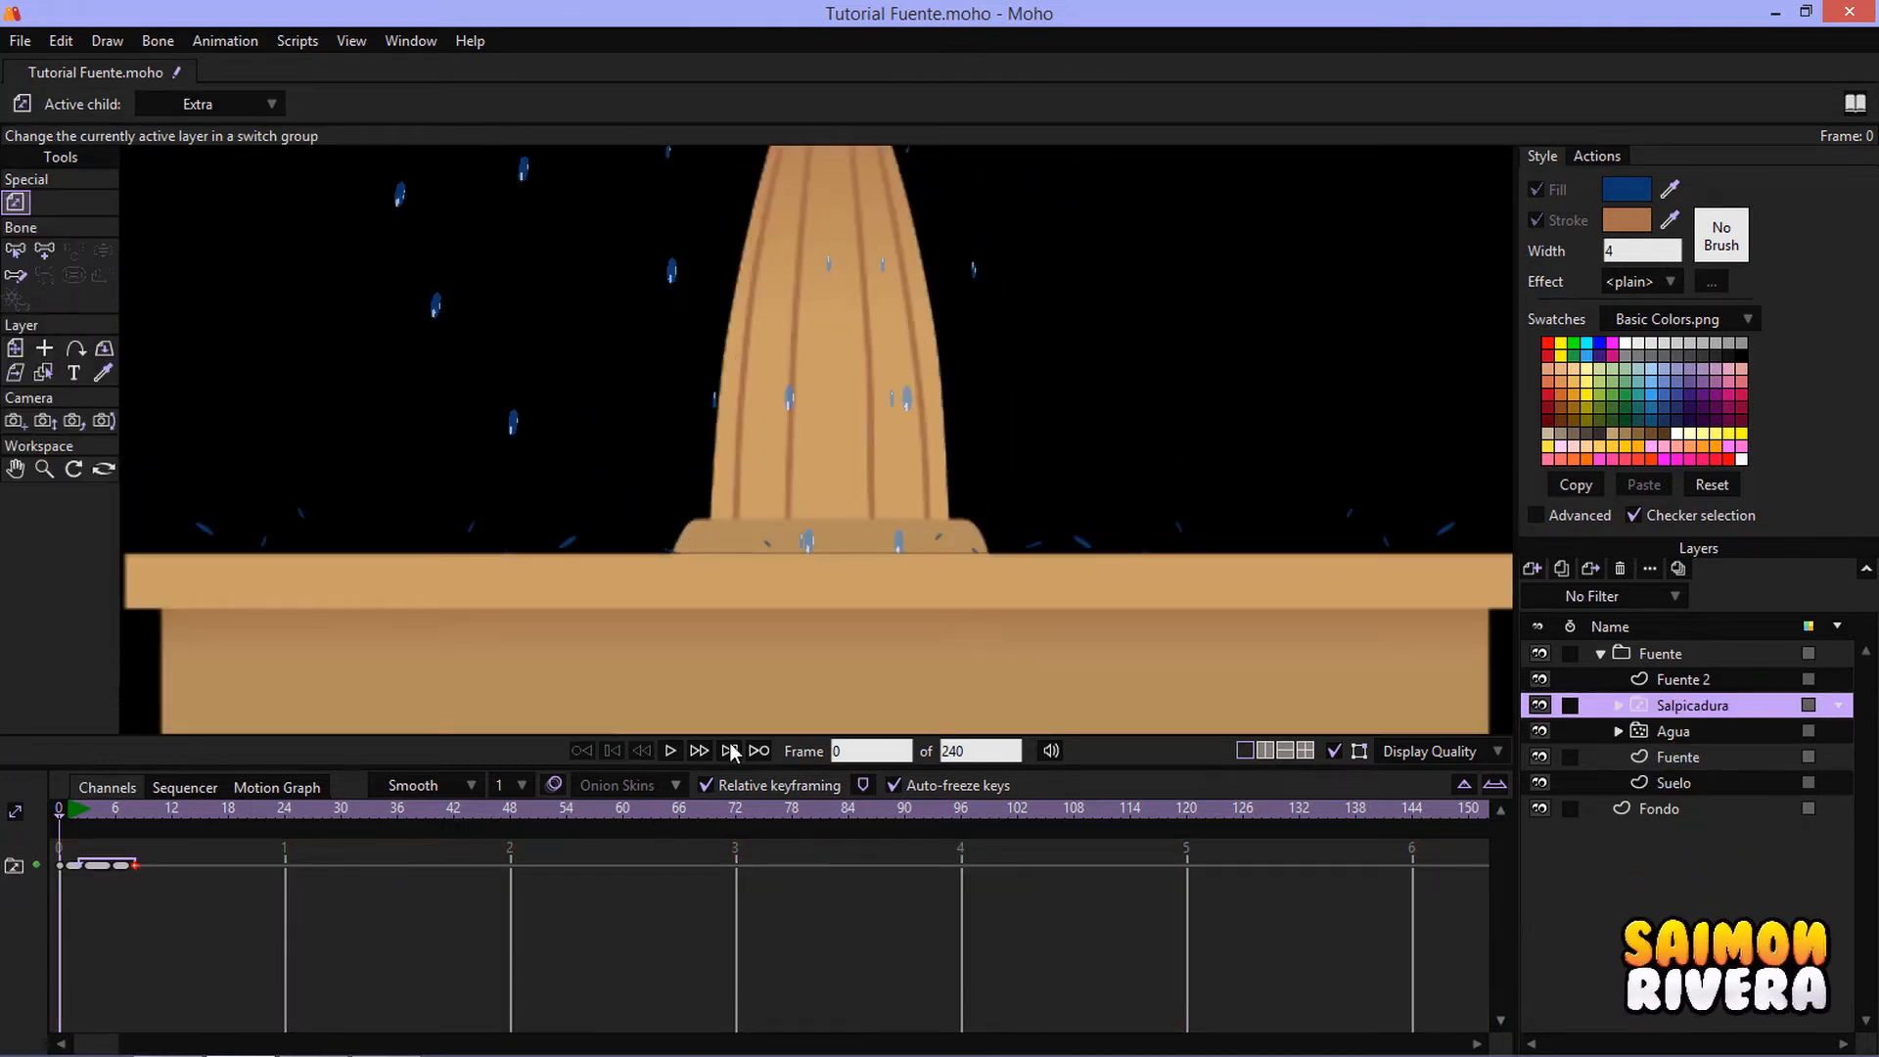
click(670, 751)
scroll(494, 536, down, 3)
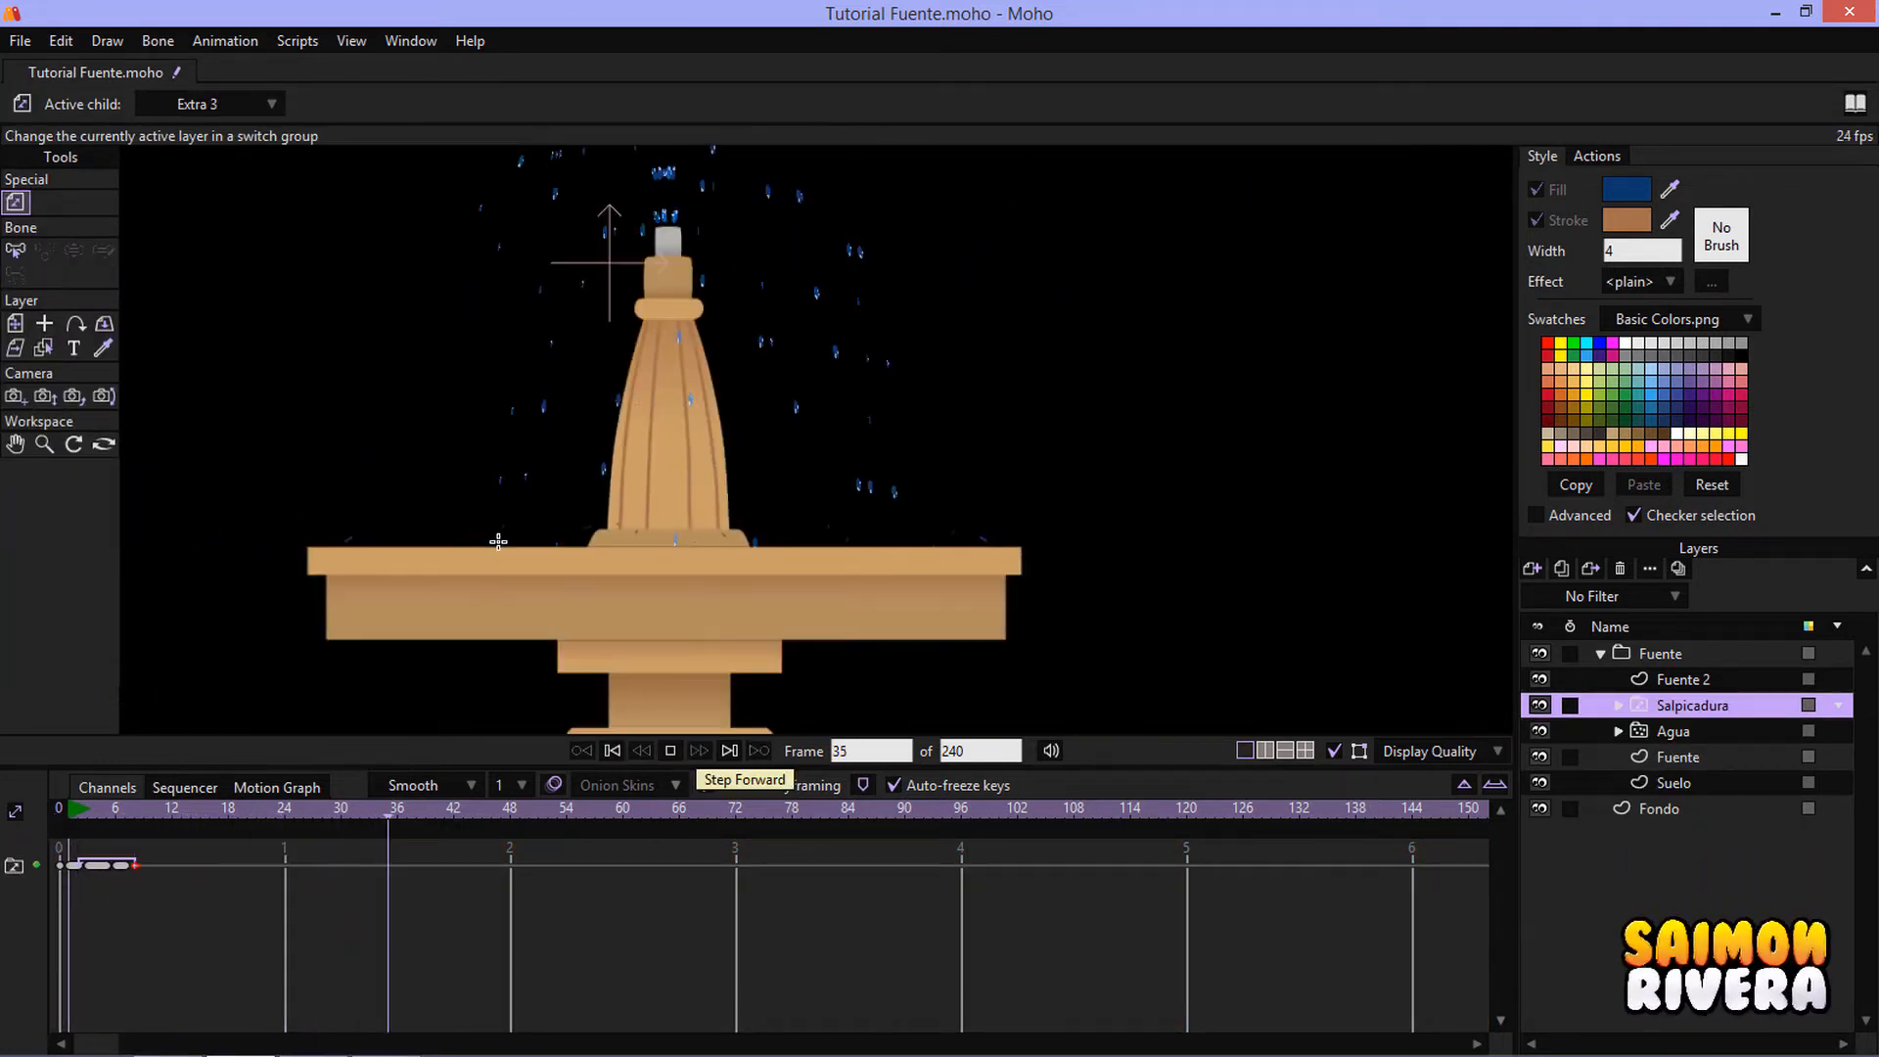
scroll(404, 519, up, 2)
scroll(373, 567, up, 1)
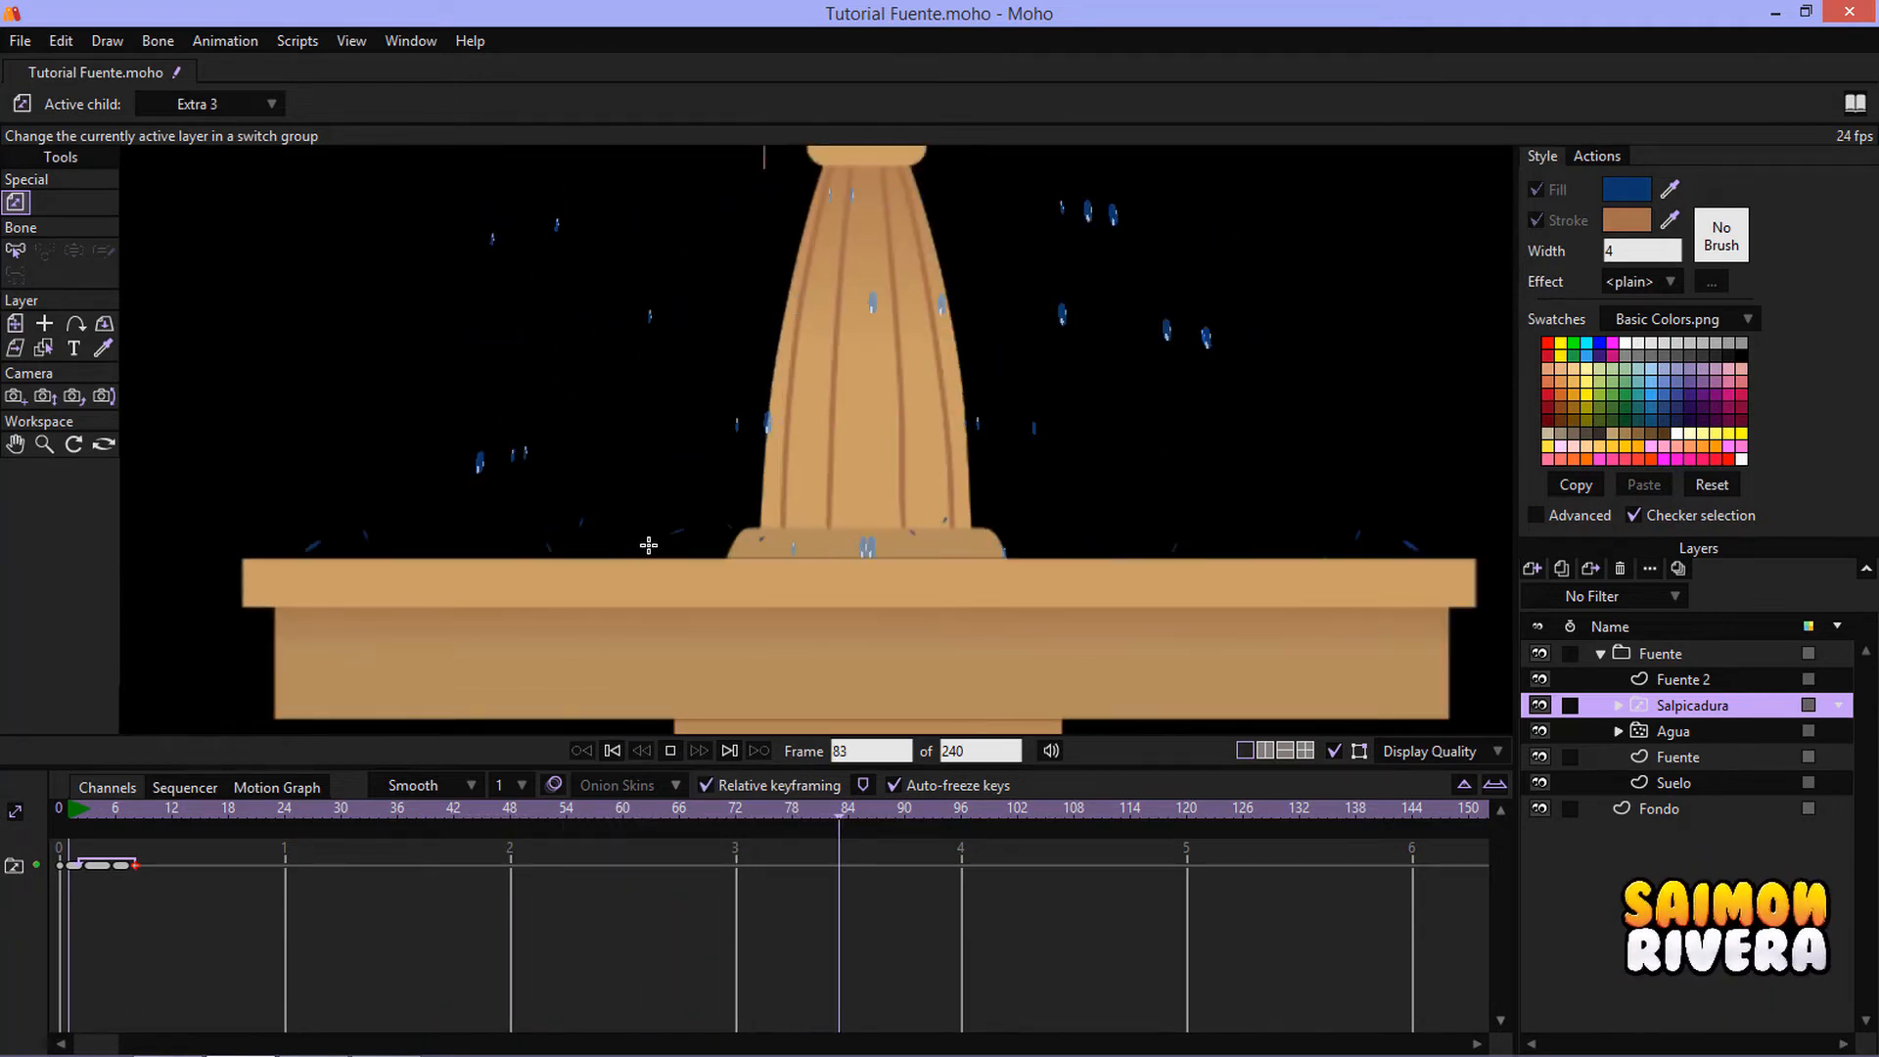
drag(1112, 501, 810, 504)
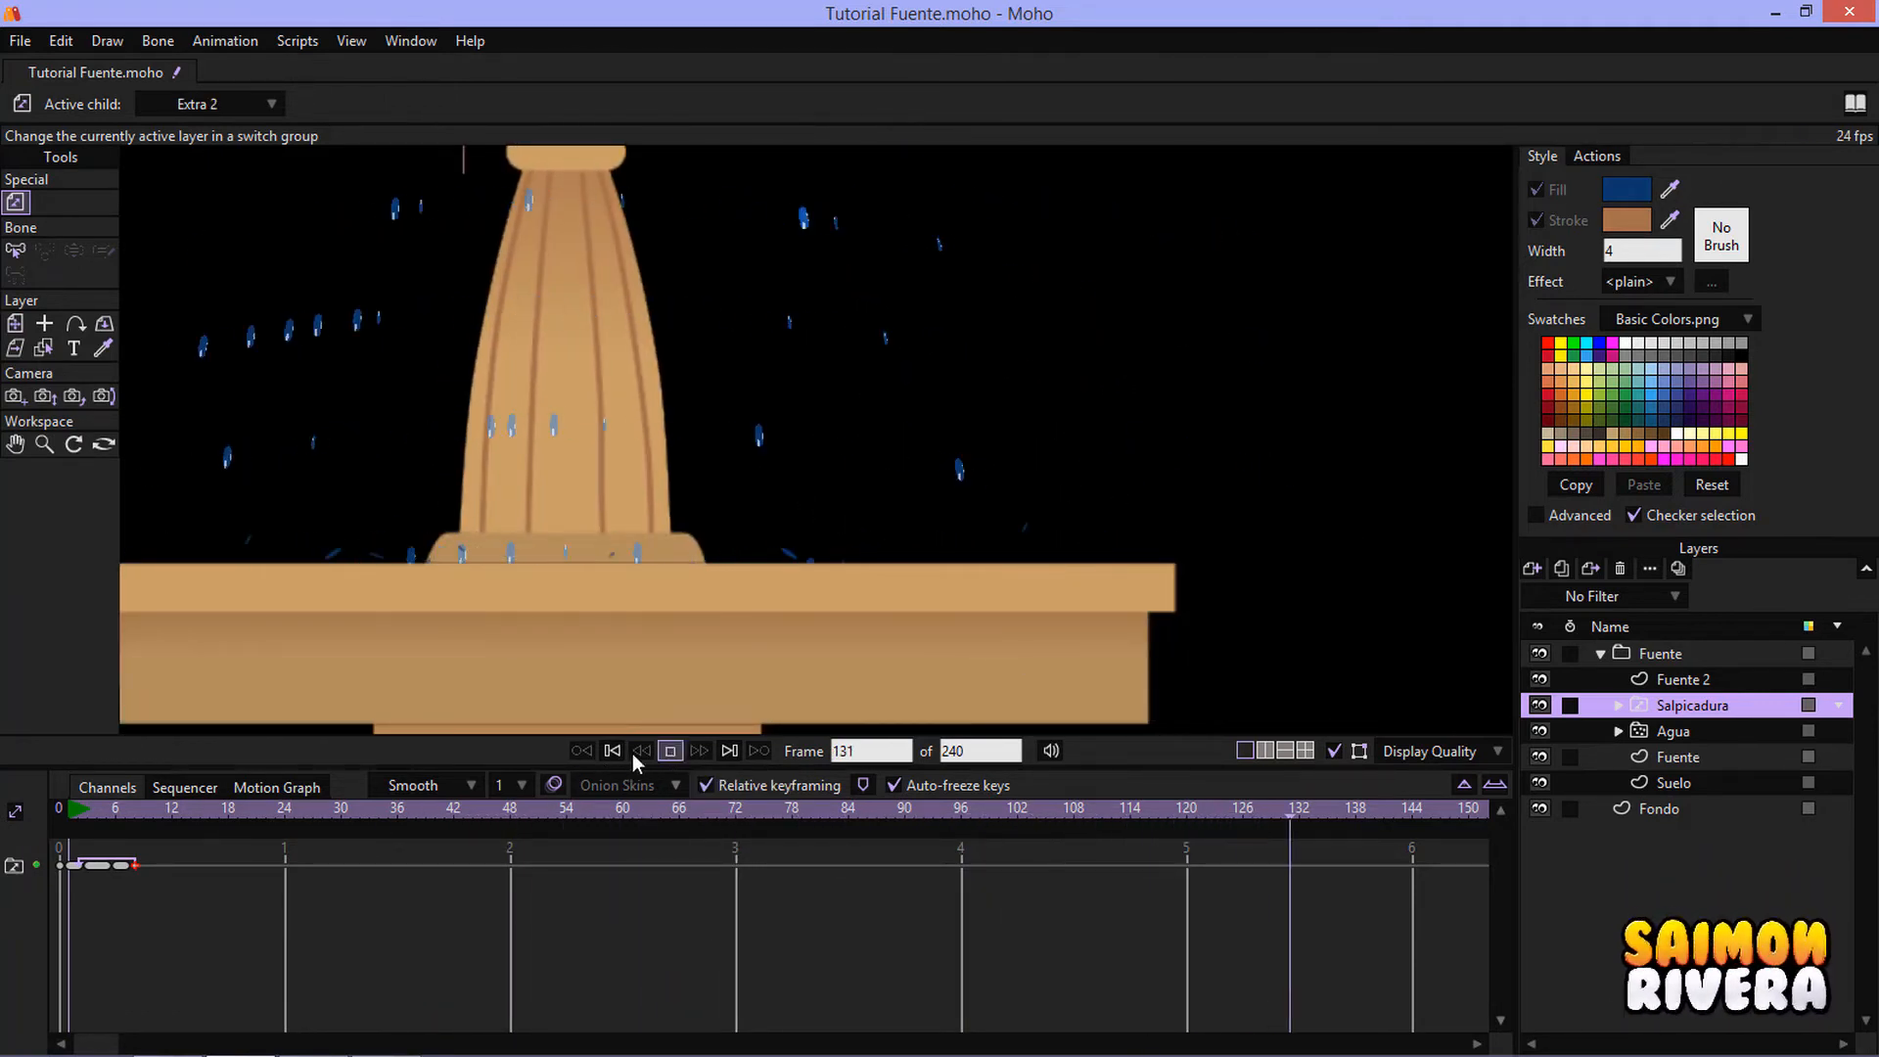
click(671, 750)
drag(601, 588, 883, 556)
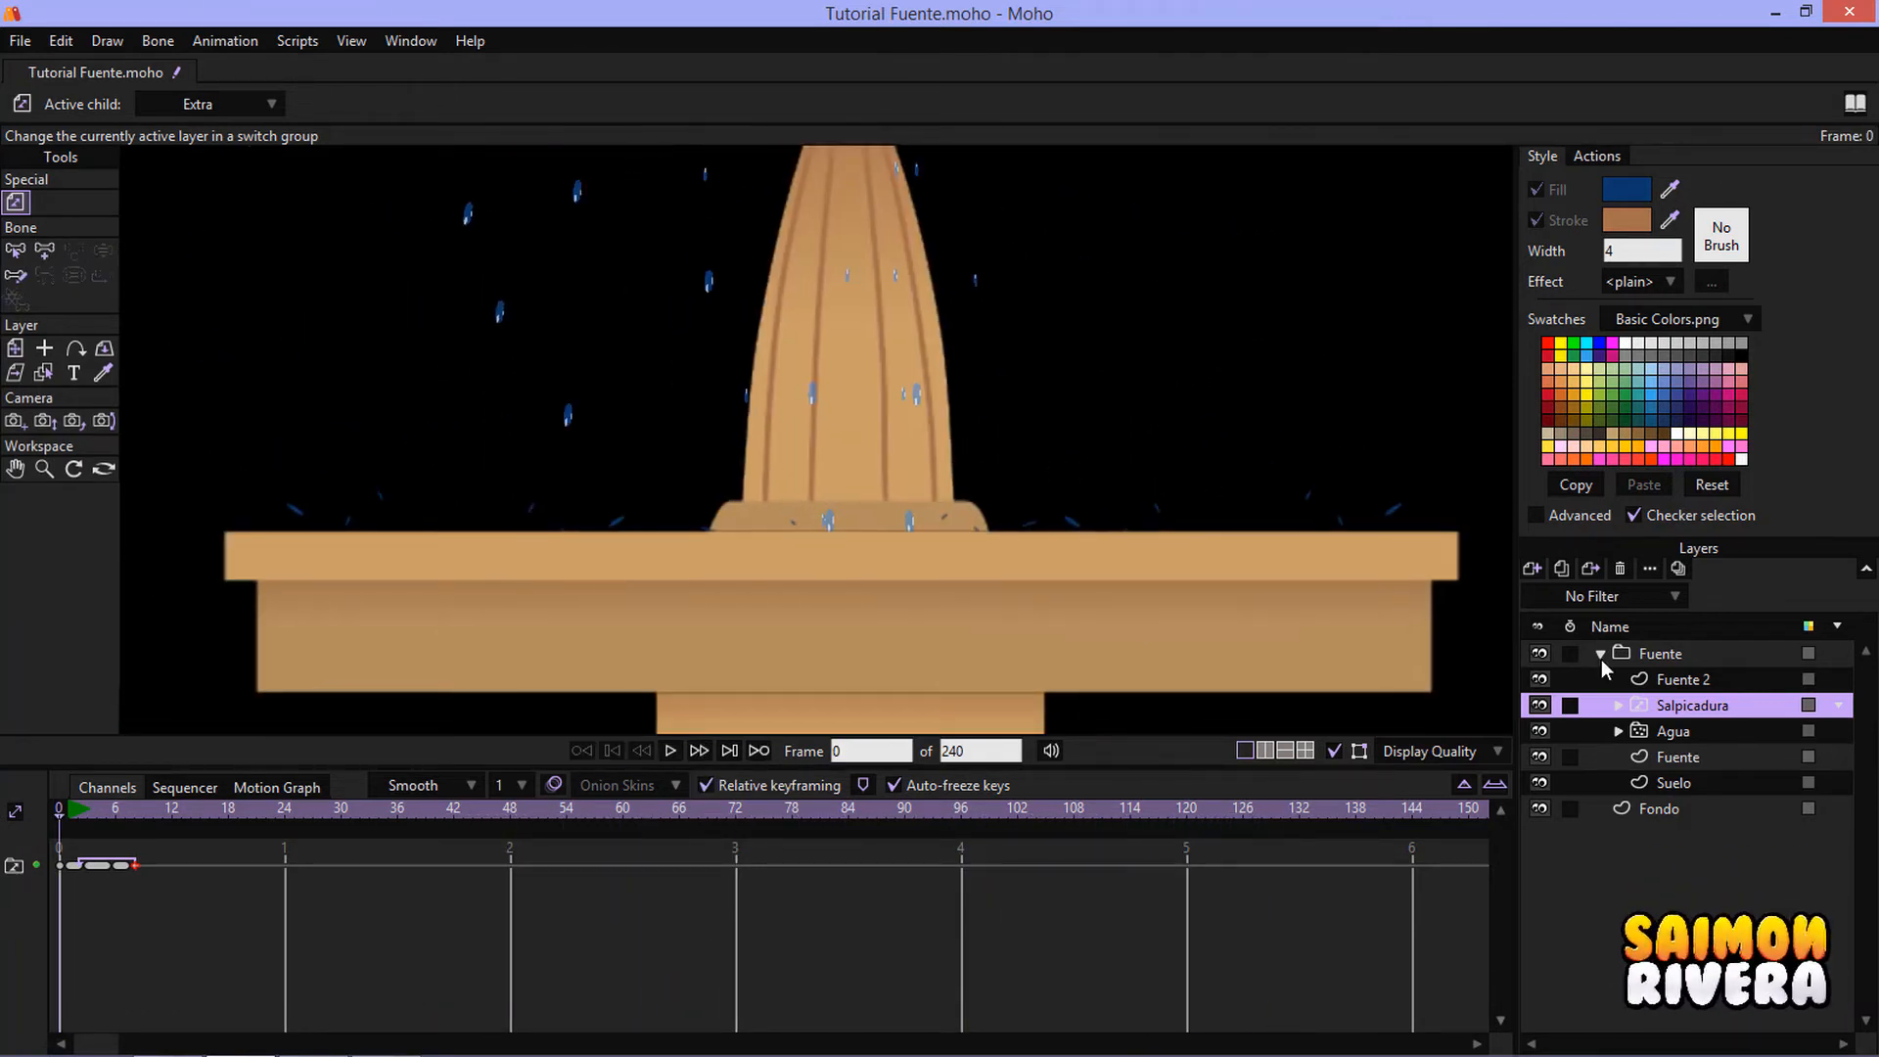
- Lower the Salpicadura layer slightly with Transform Layer, to a Y position of -0.0105
click(15, 349)
scroll(759, 482, up, 2)
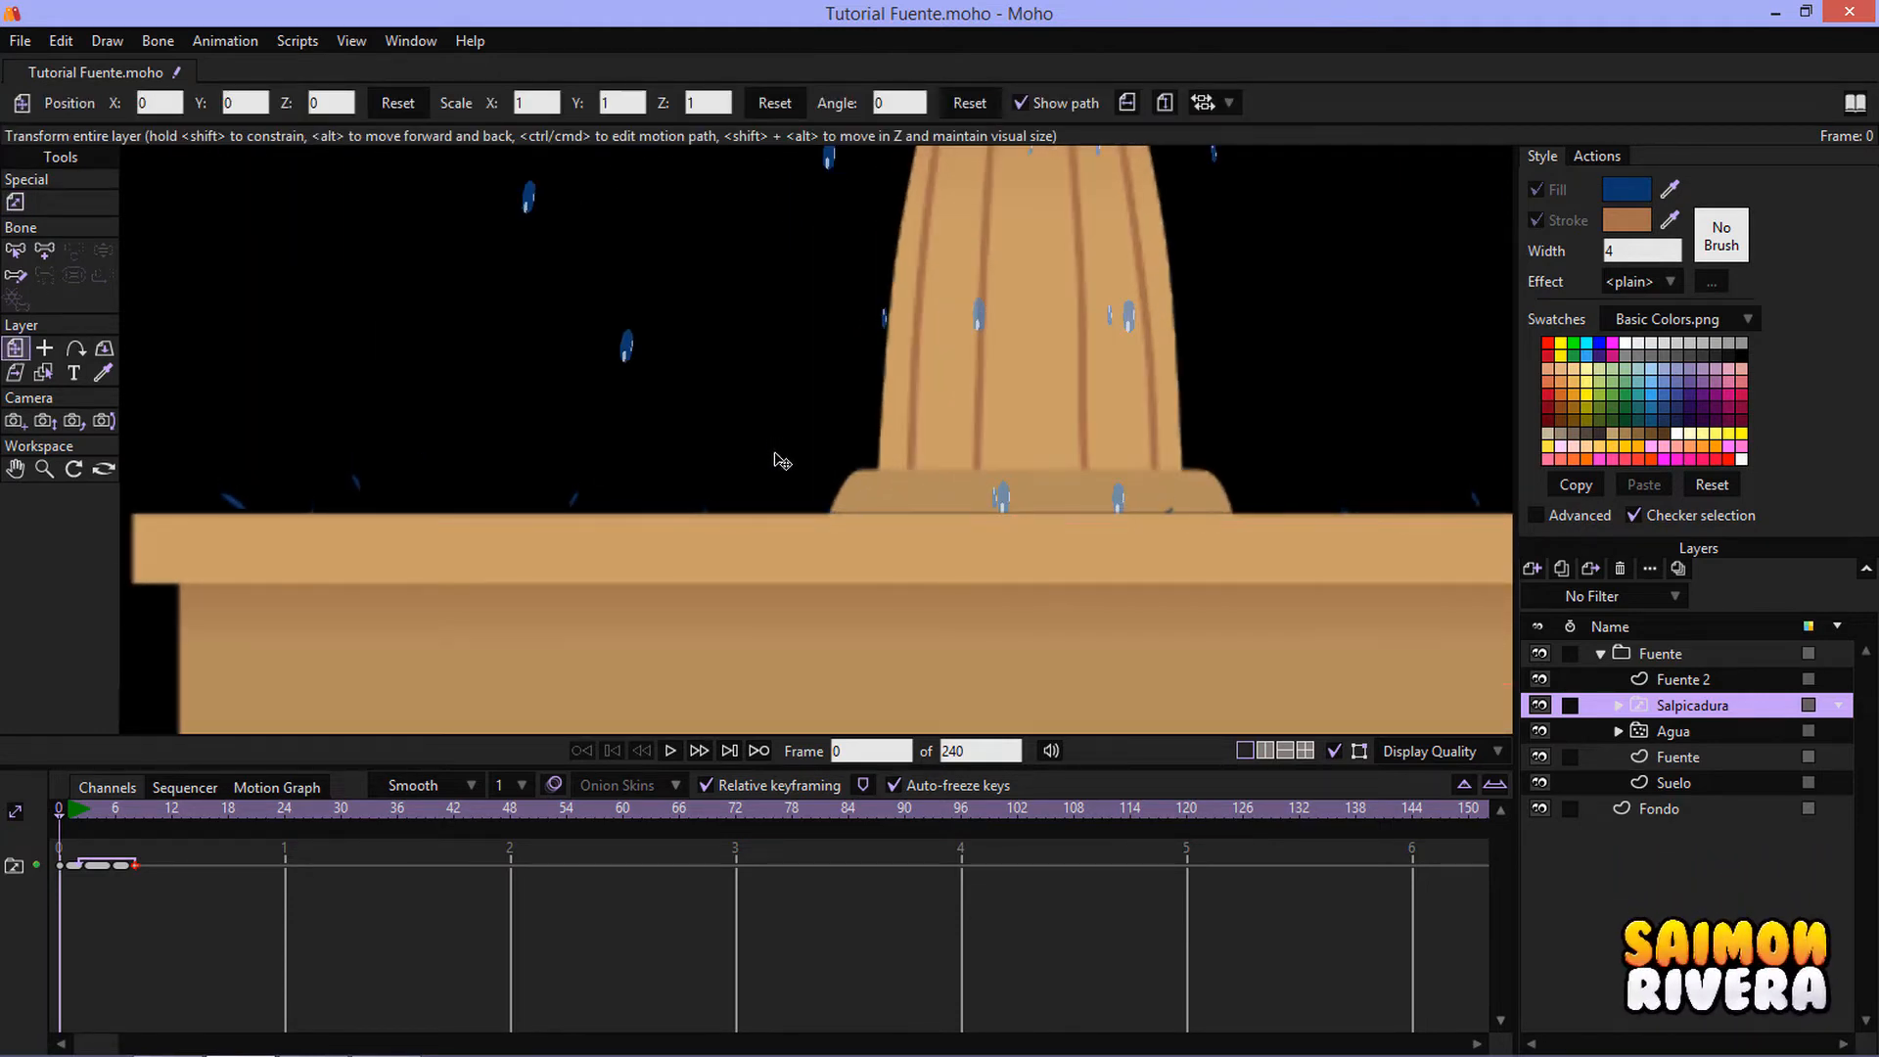
scroll(778, 450, down, 2)
drag(971, 462, 789, 537)
drag(789, 537, 789, 542)
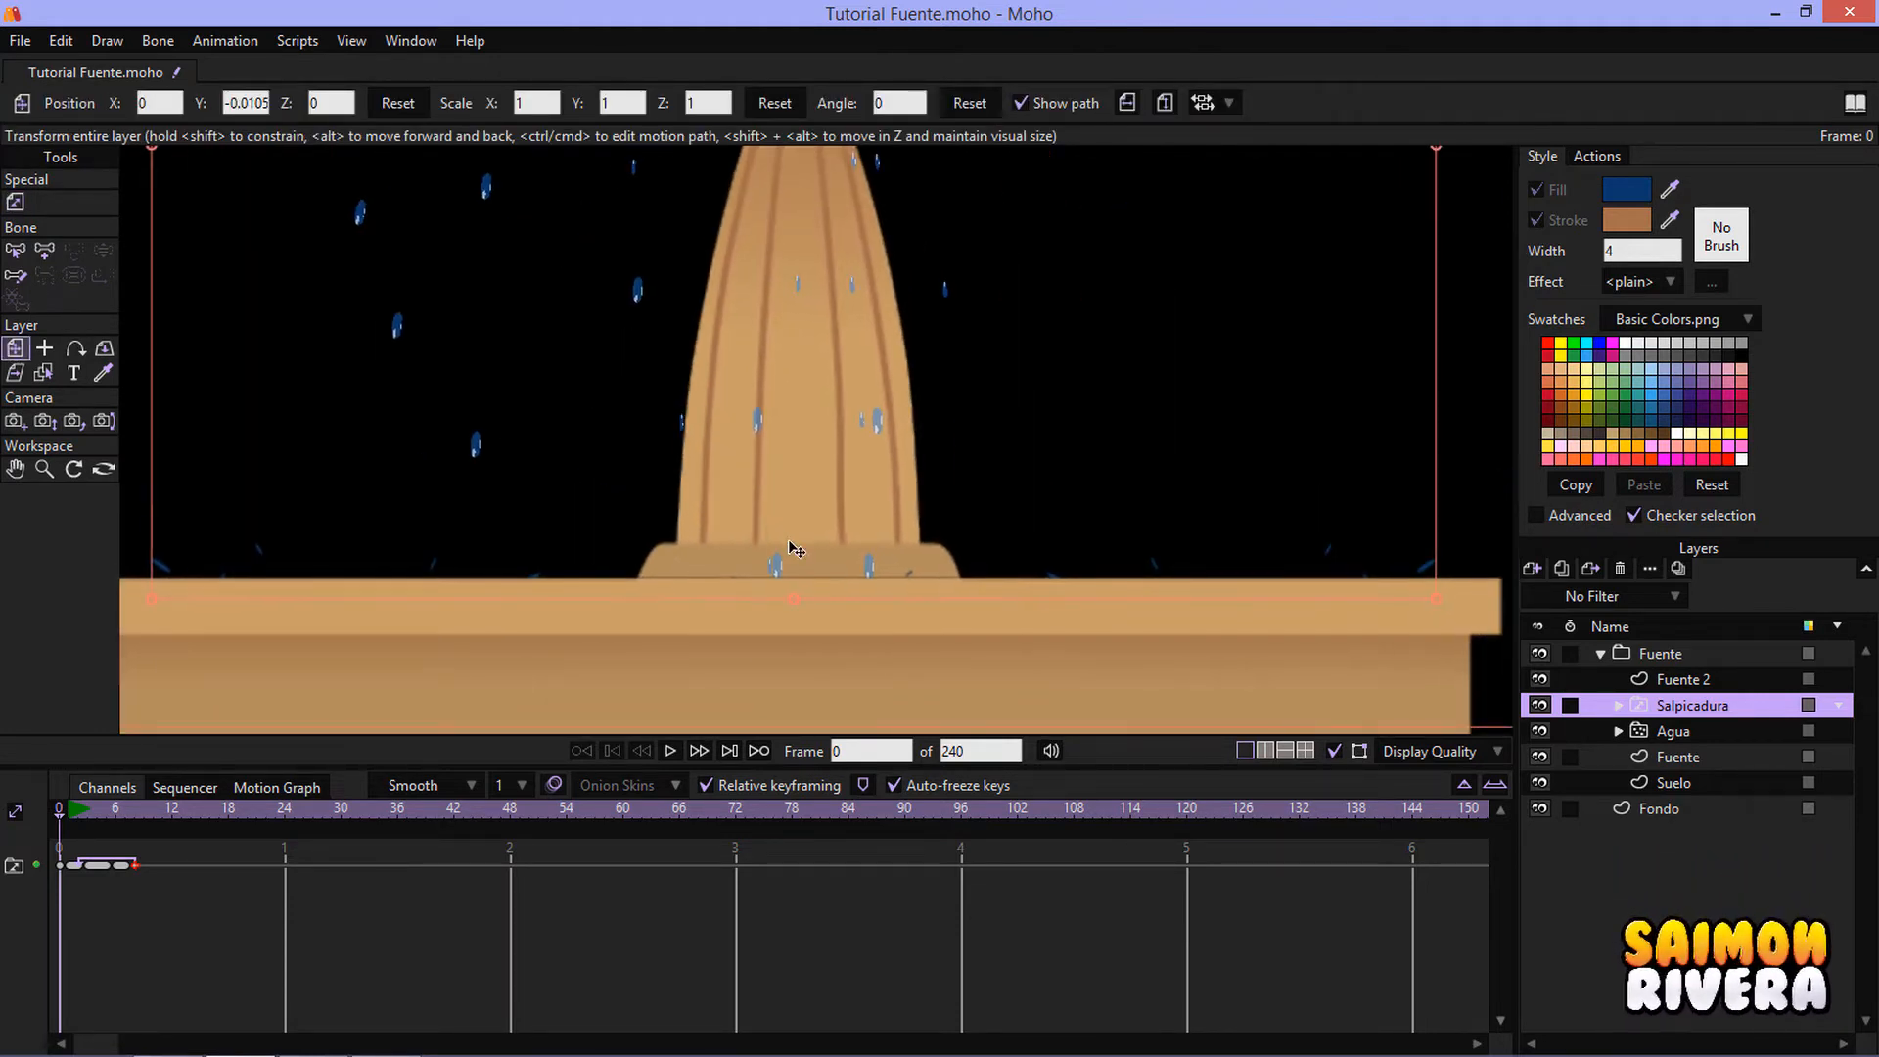
- Play the animation and examine the splash along the rim and the water jet, both close up and across the whole fountain
click(670, 750)
scroll(897, 512, down, 2)
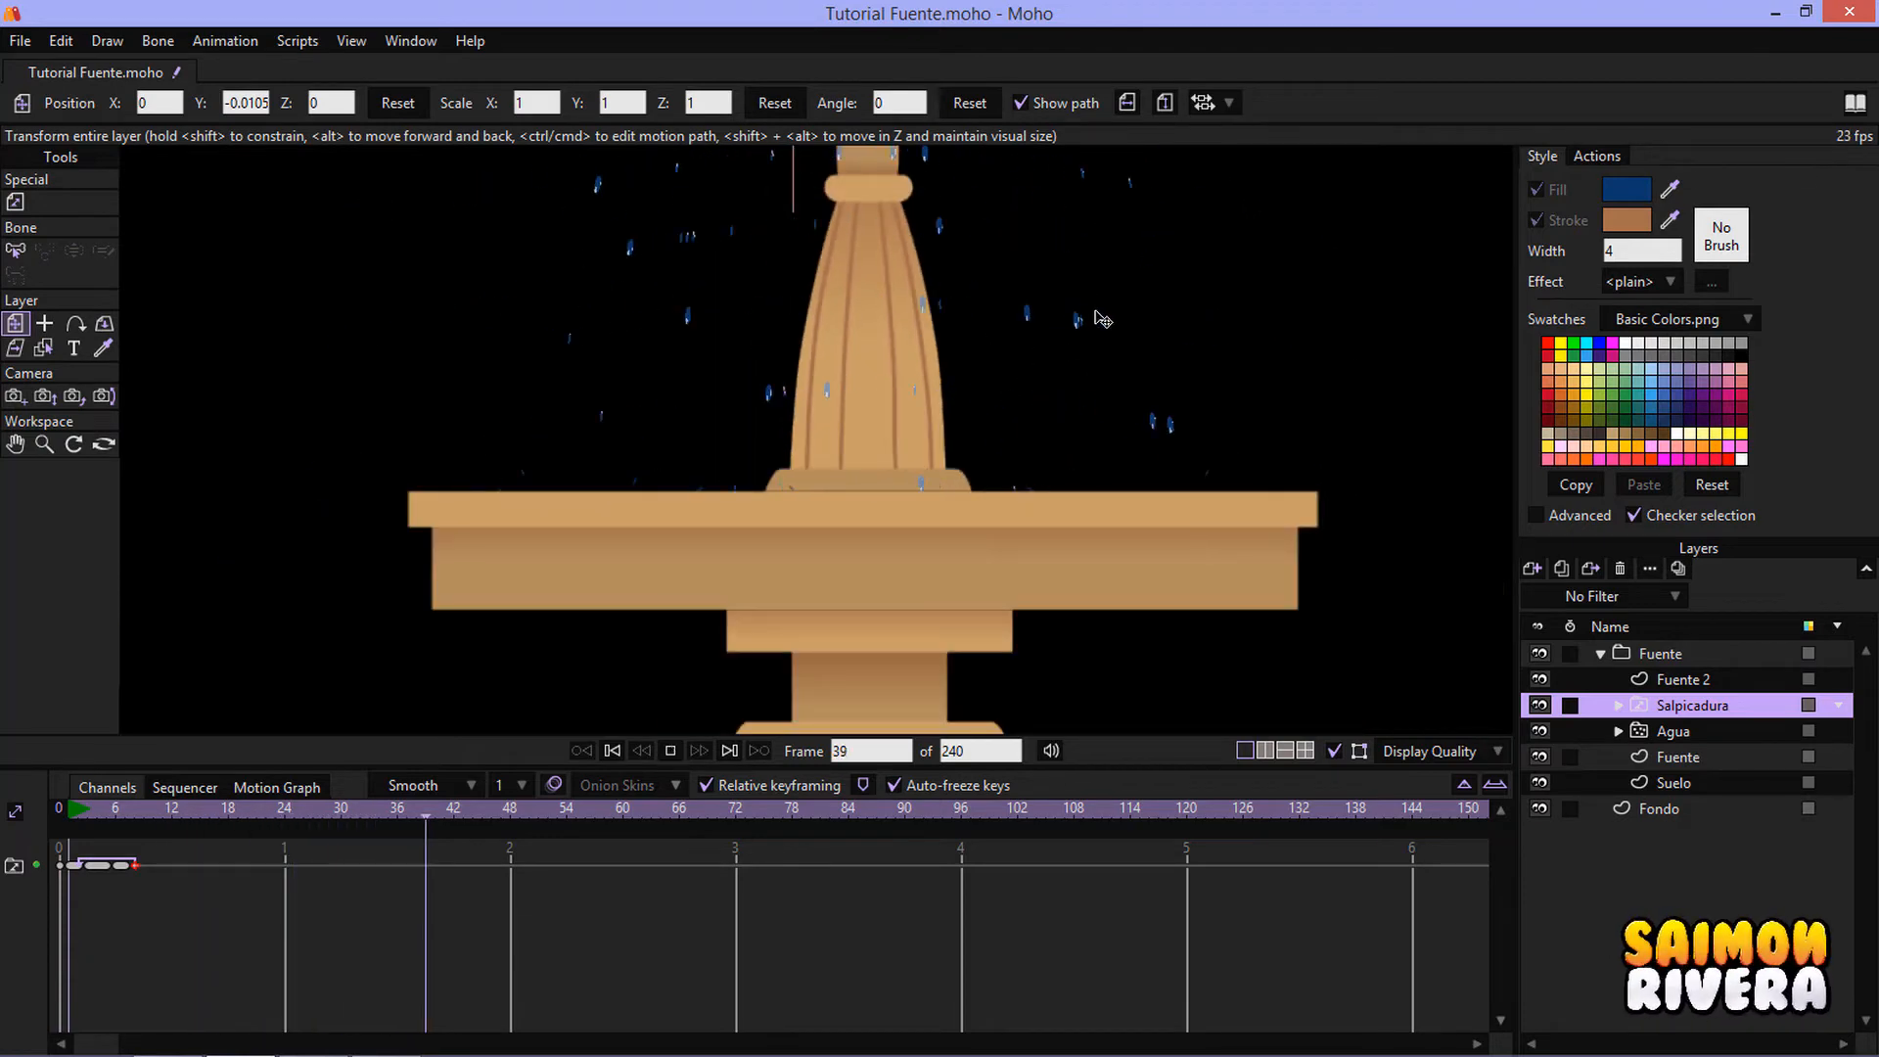
scroll(982, 556, down, 3)
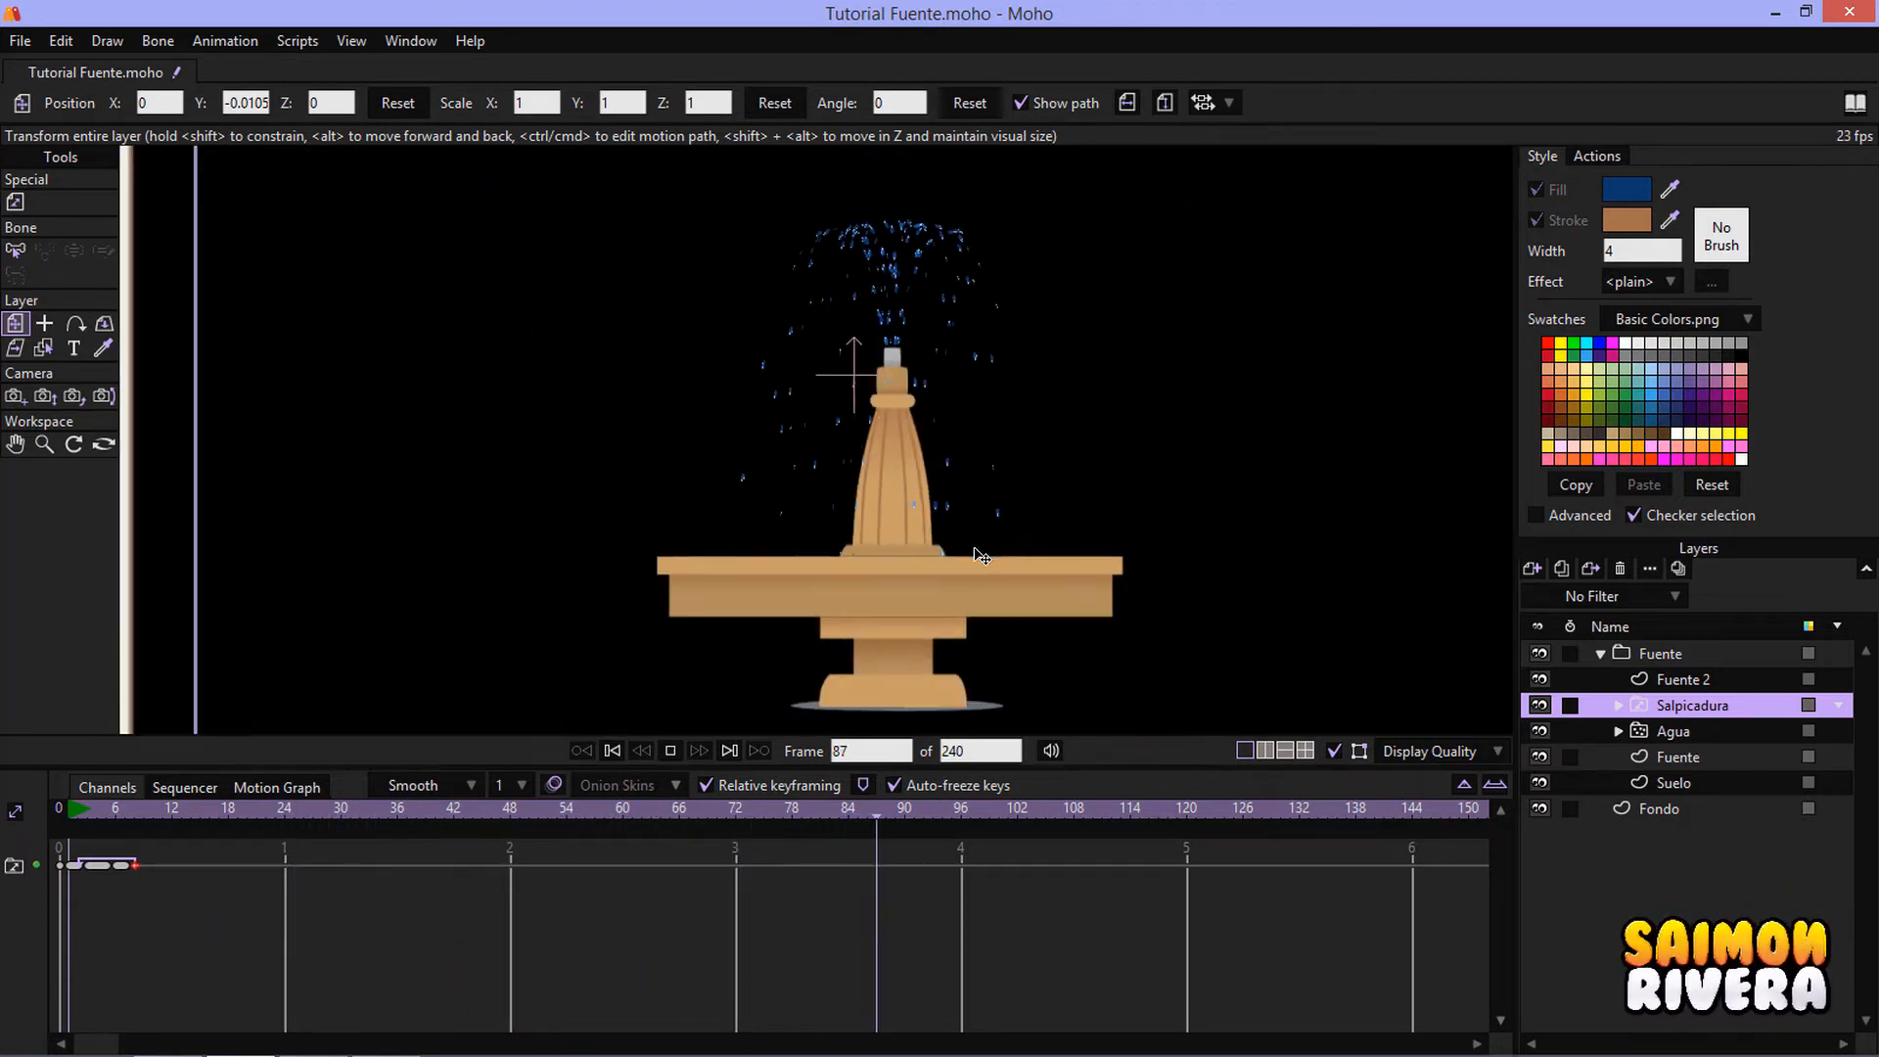
scroll(982, 555, up, 3)
drag(941, 484, 931, 545)
scroll(927, 587, down, 3)
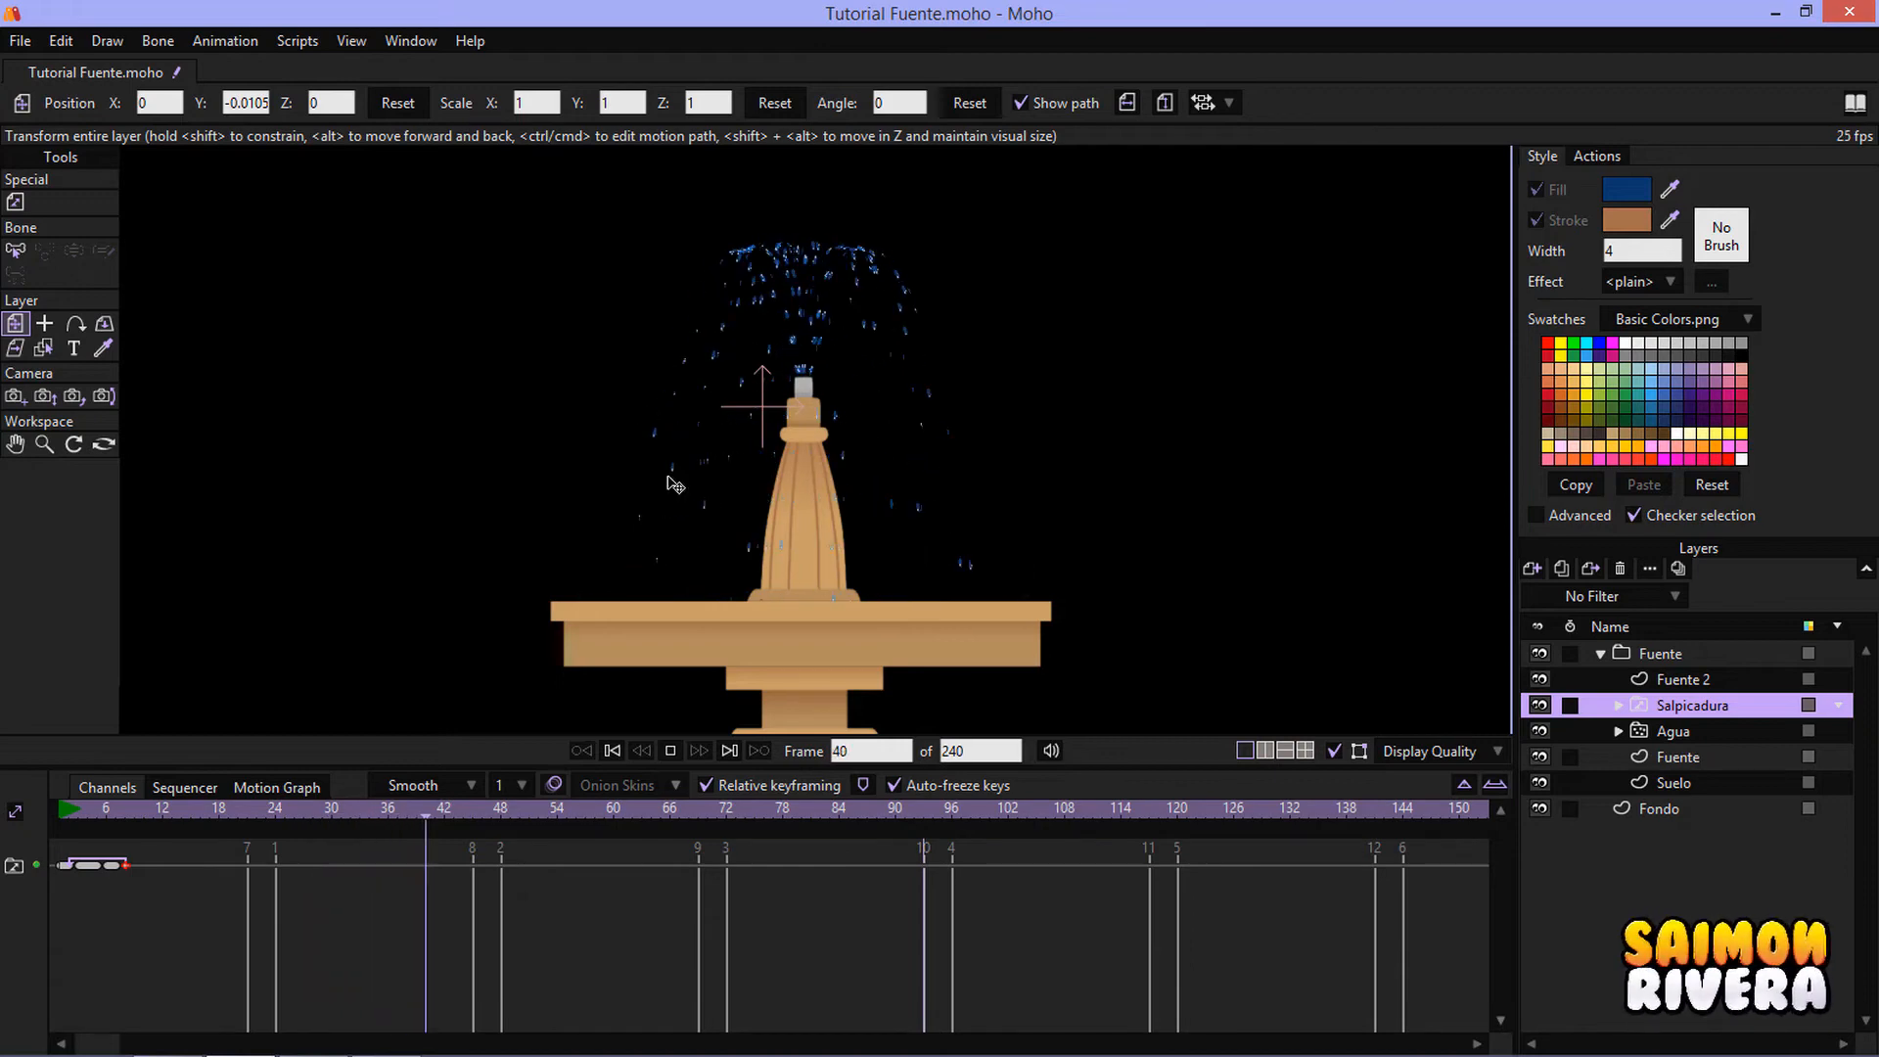
scroll(868, 356, down, 1)
scroll(820, 342, up, 5)
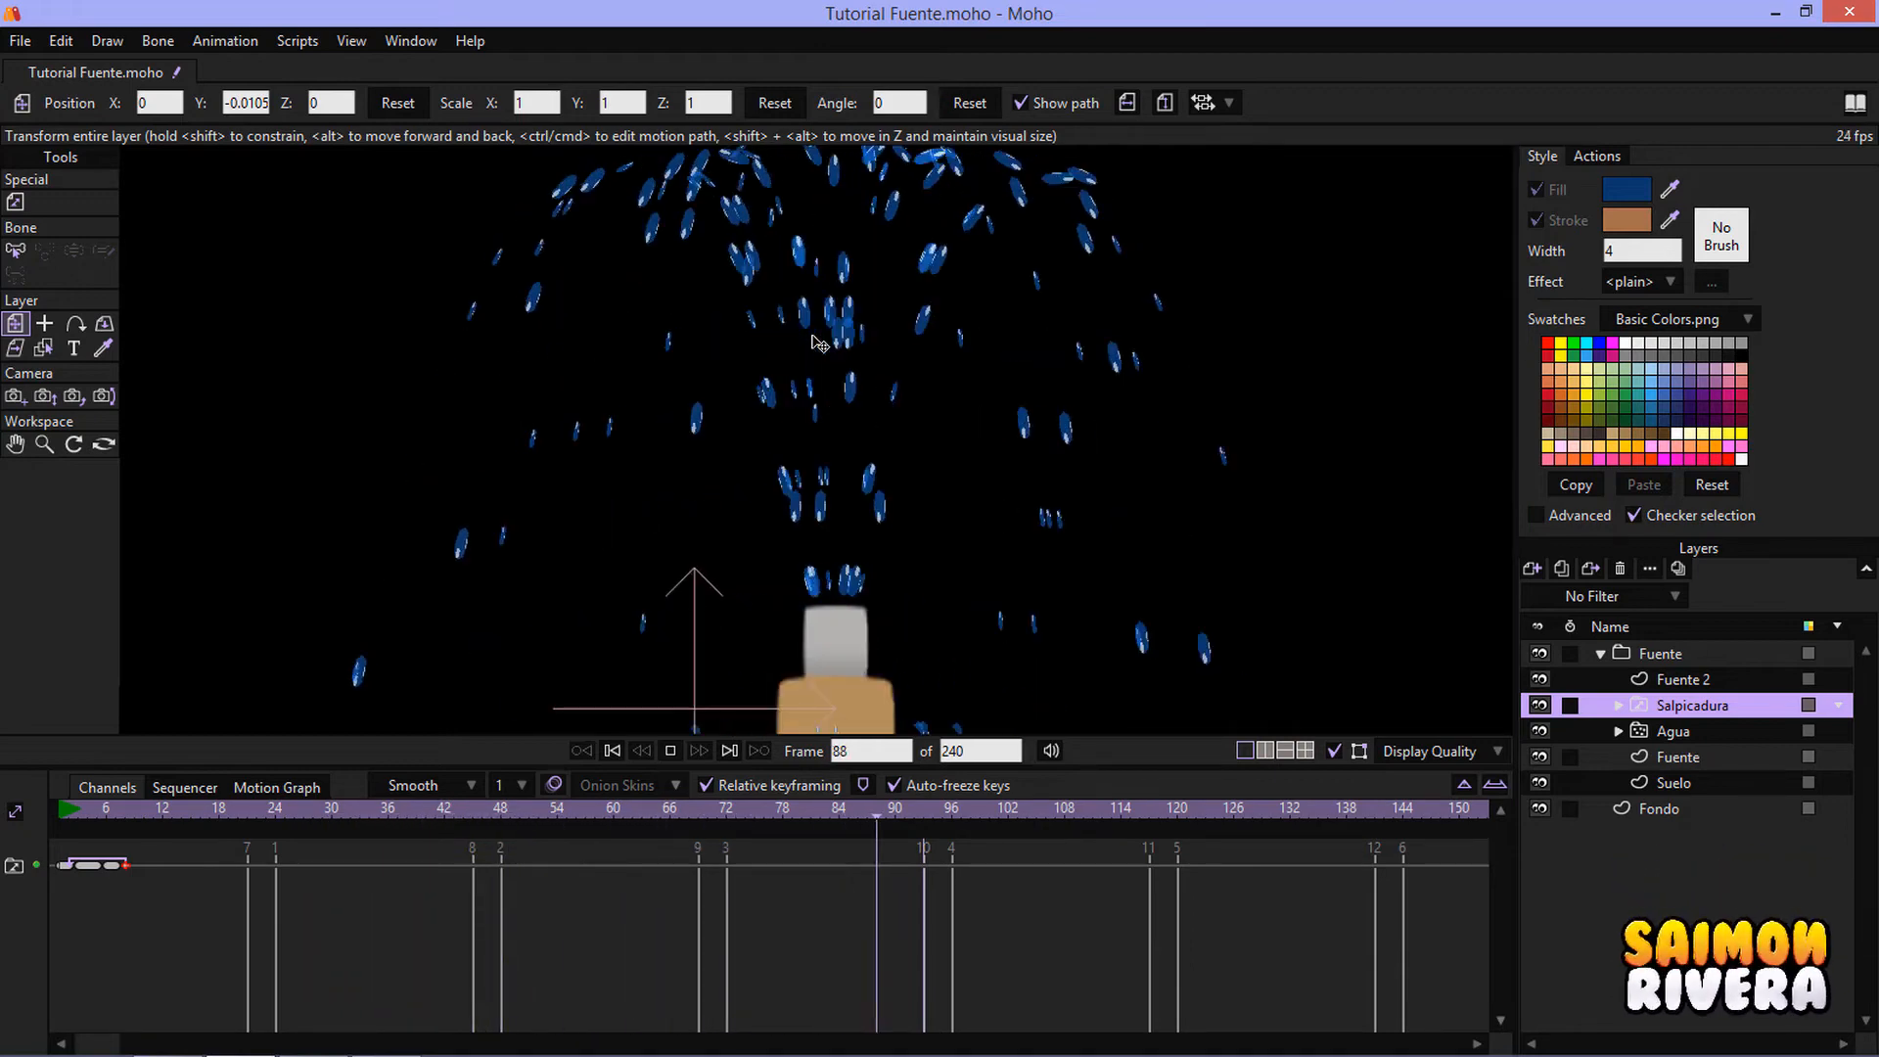
scroll(820, 344, down, 6)
scroll(834, 380, up, 3)
scroll(906, 356, down, 3)
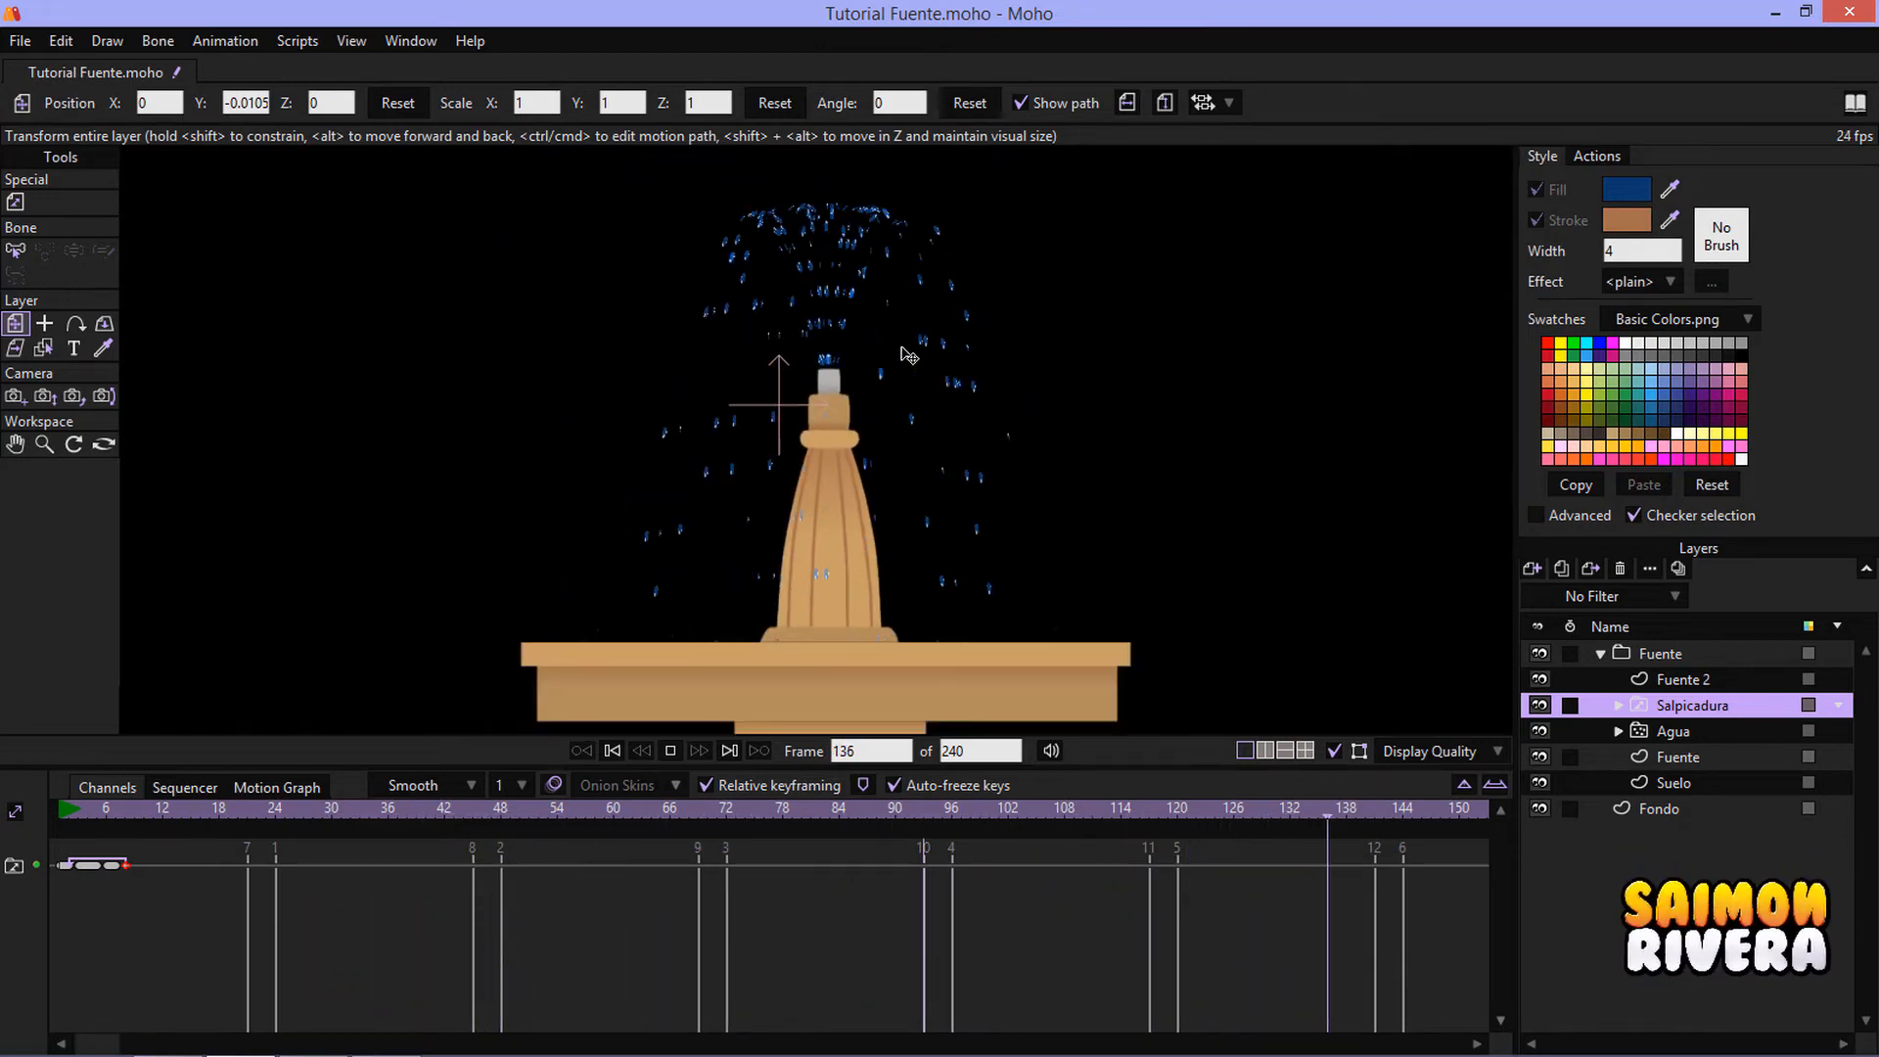
drag(907, 355, 869, 383)
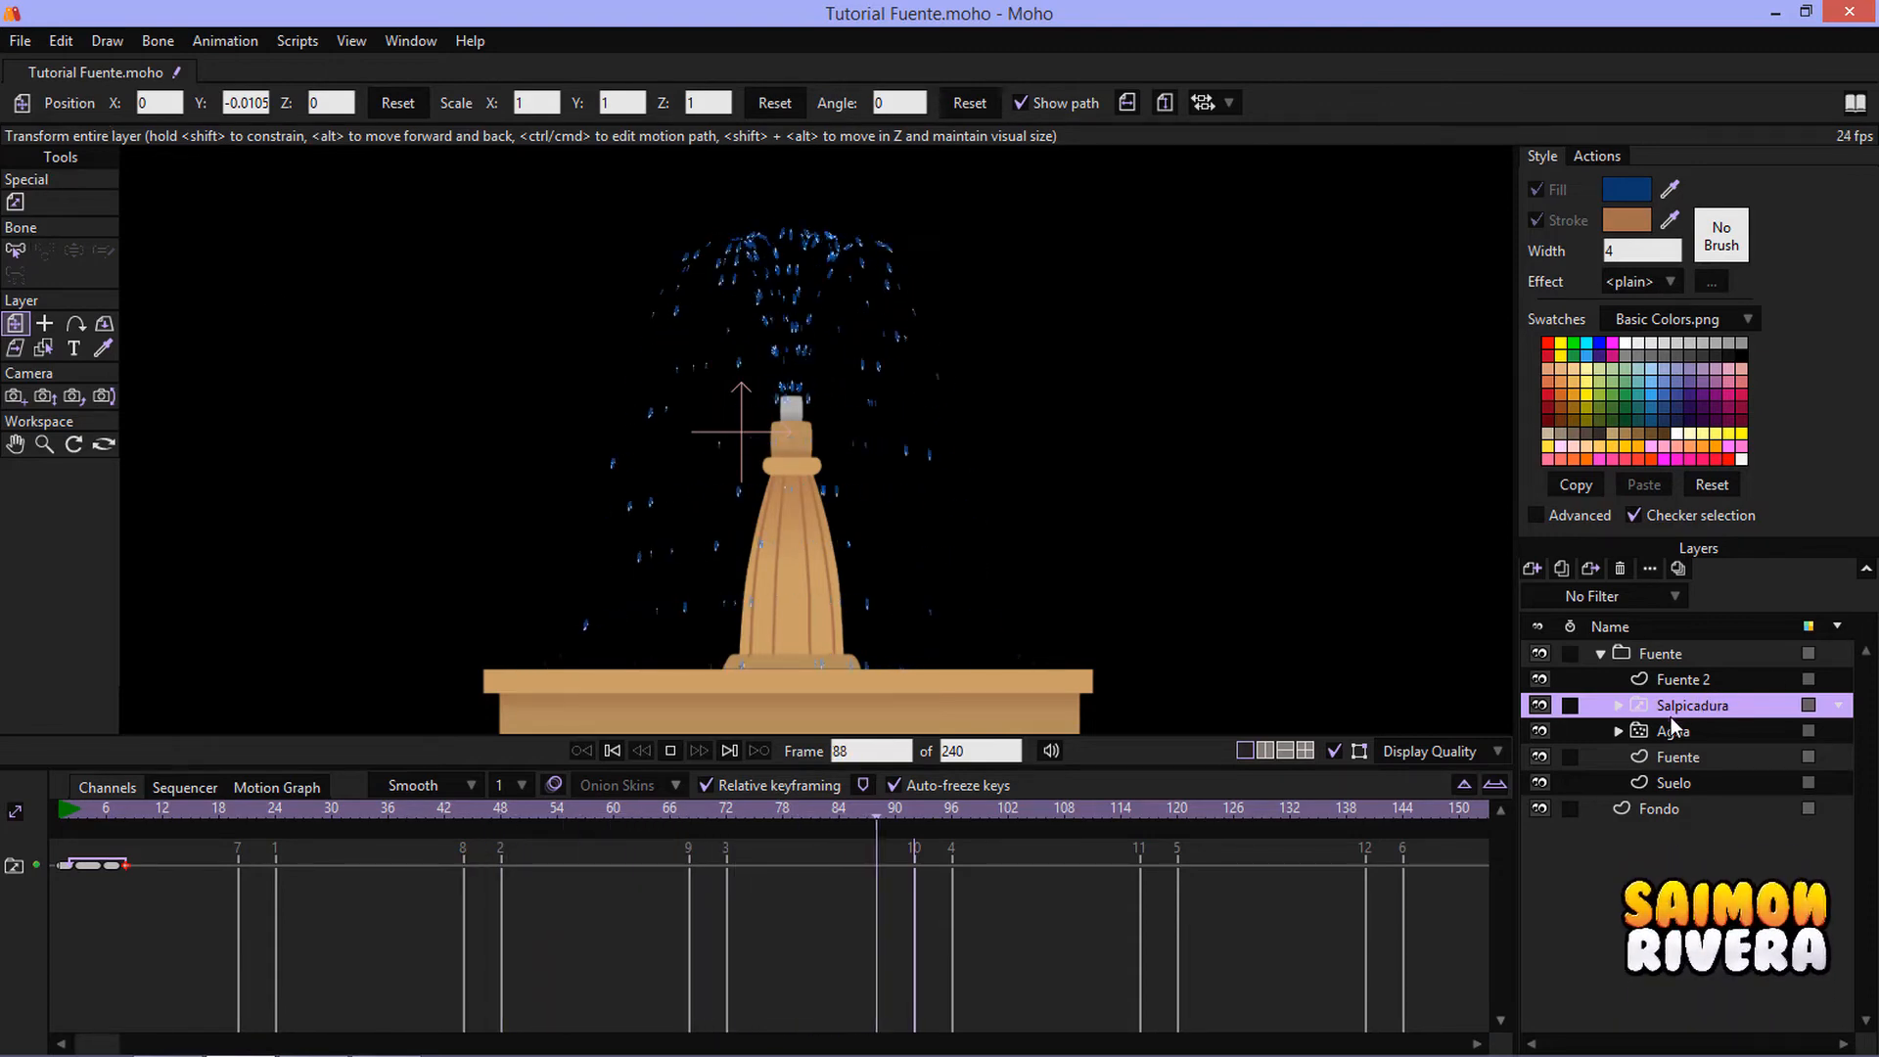
- Examine the Agua layer's particle options and its full particle settings, and close them without applying anything
click(1655, 729)
click(12, 199)
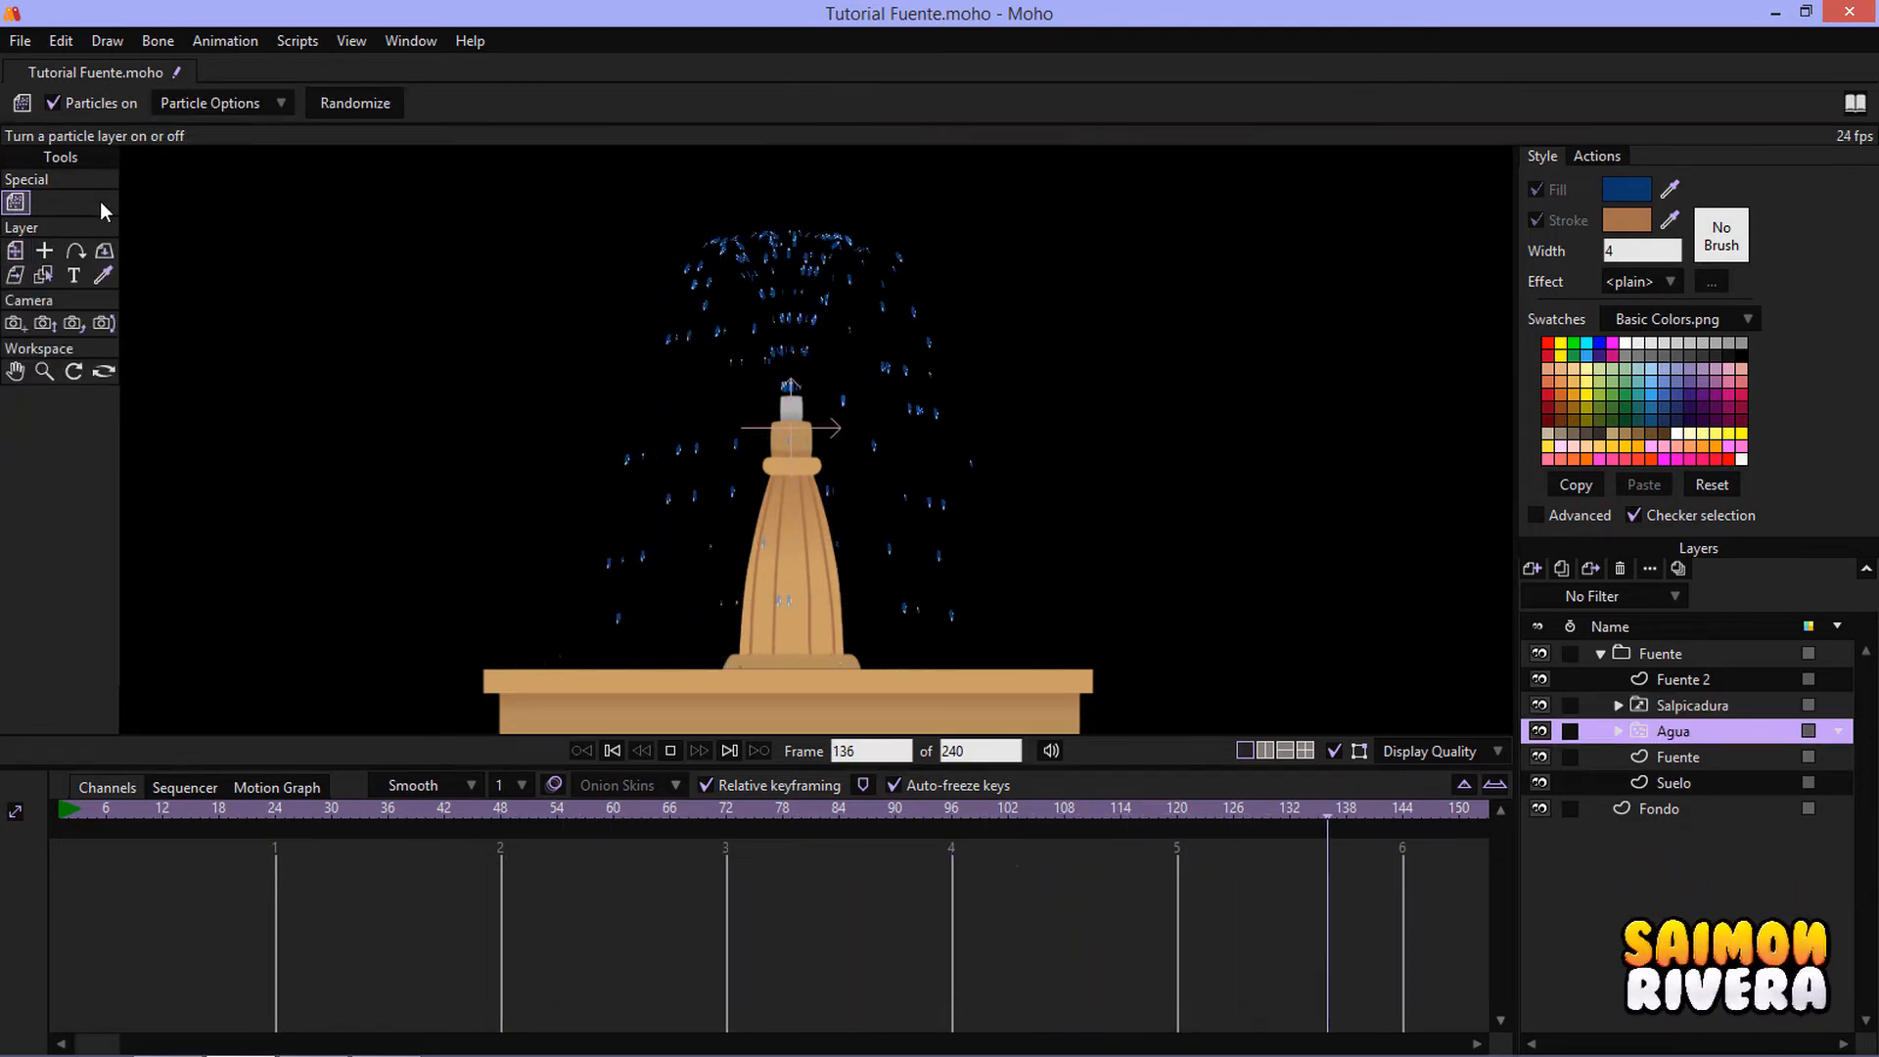
click(262, 102)
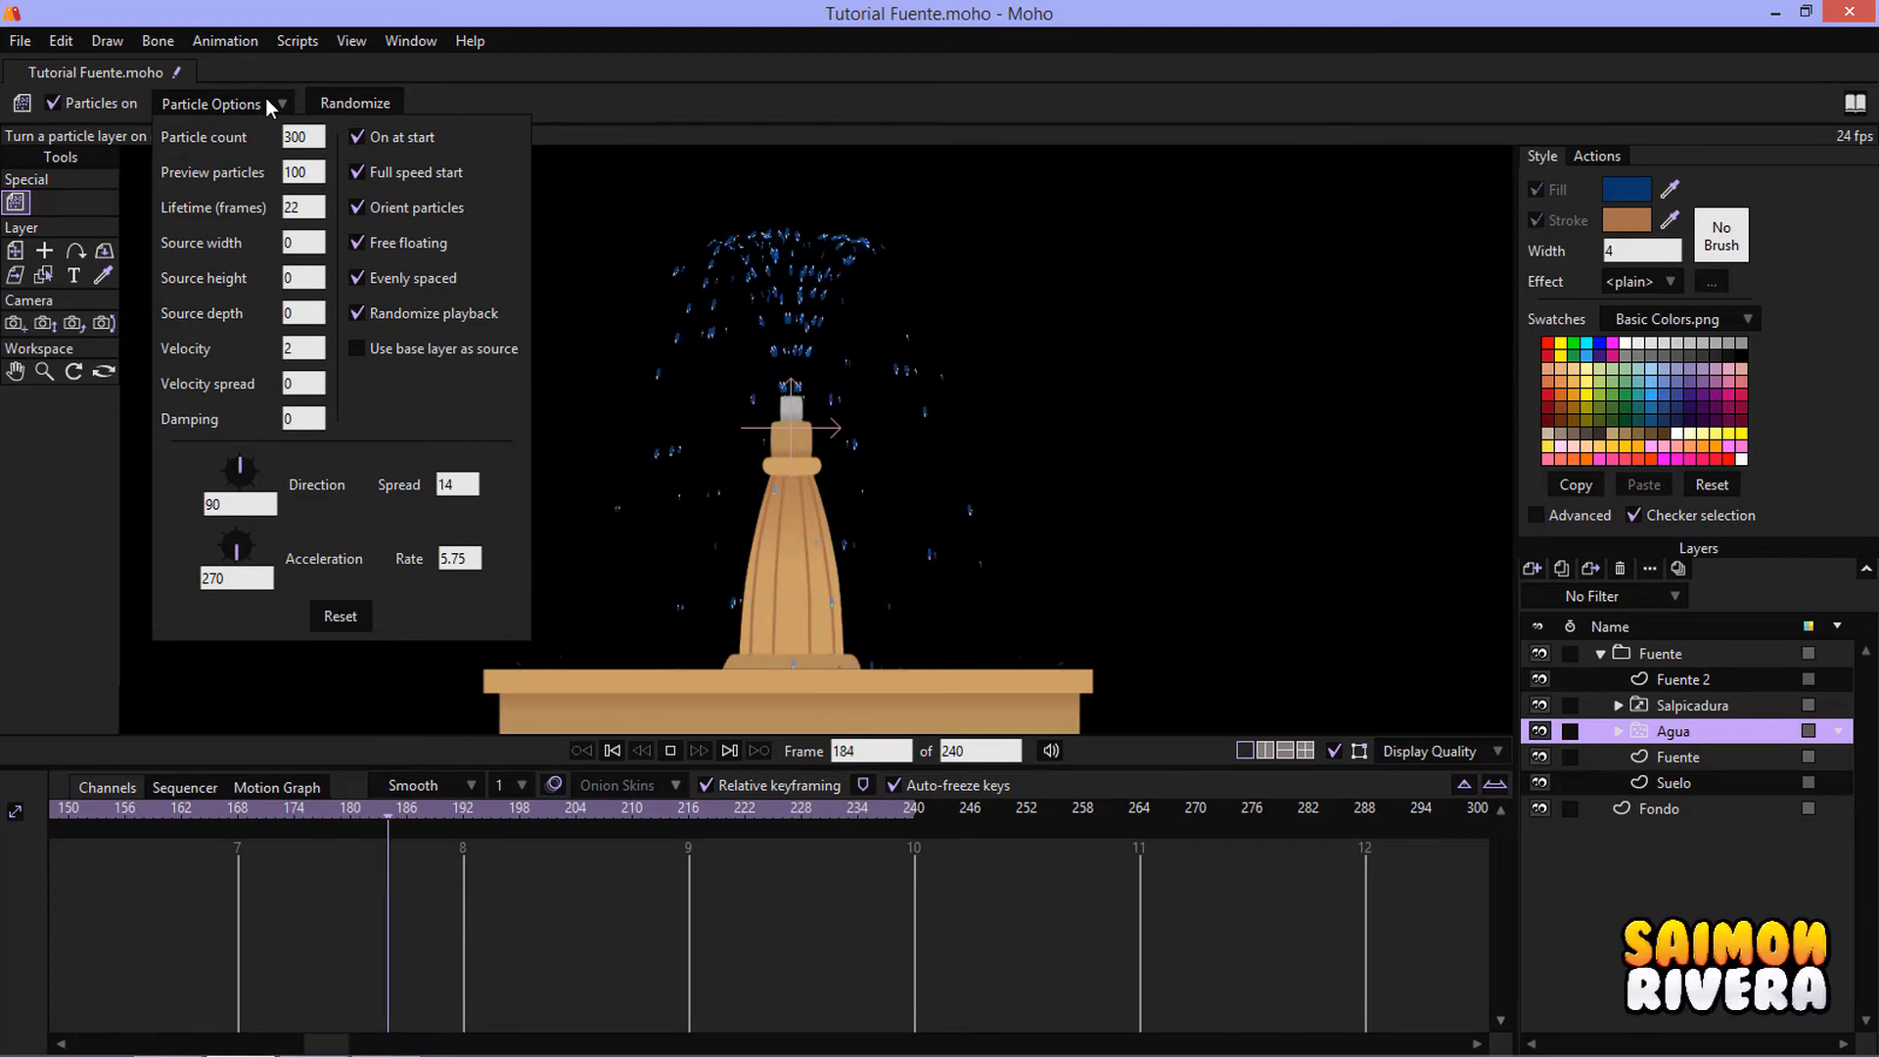
double_click(1666, 734)
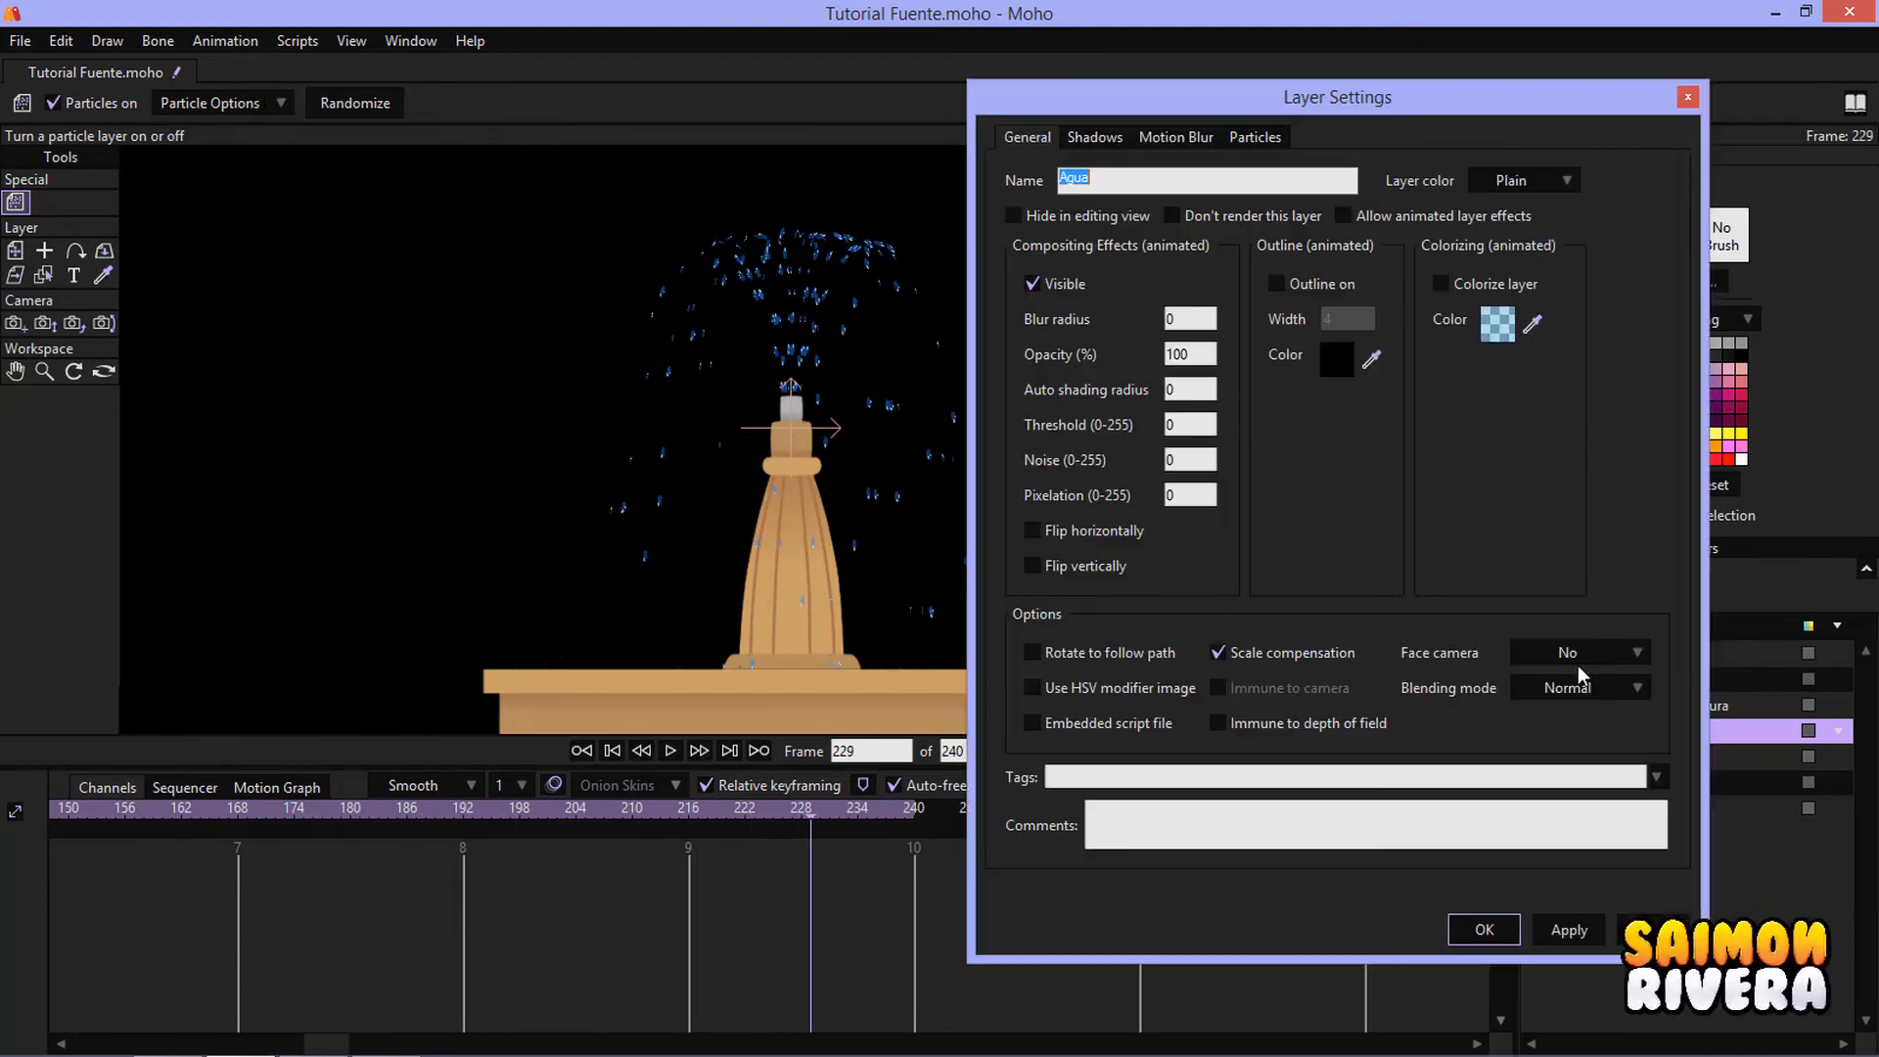
click(1254, 139)
drag(1366, 106, 719, 127)
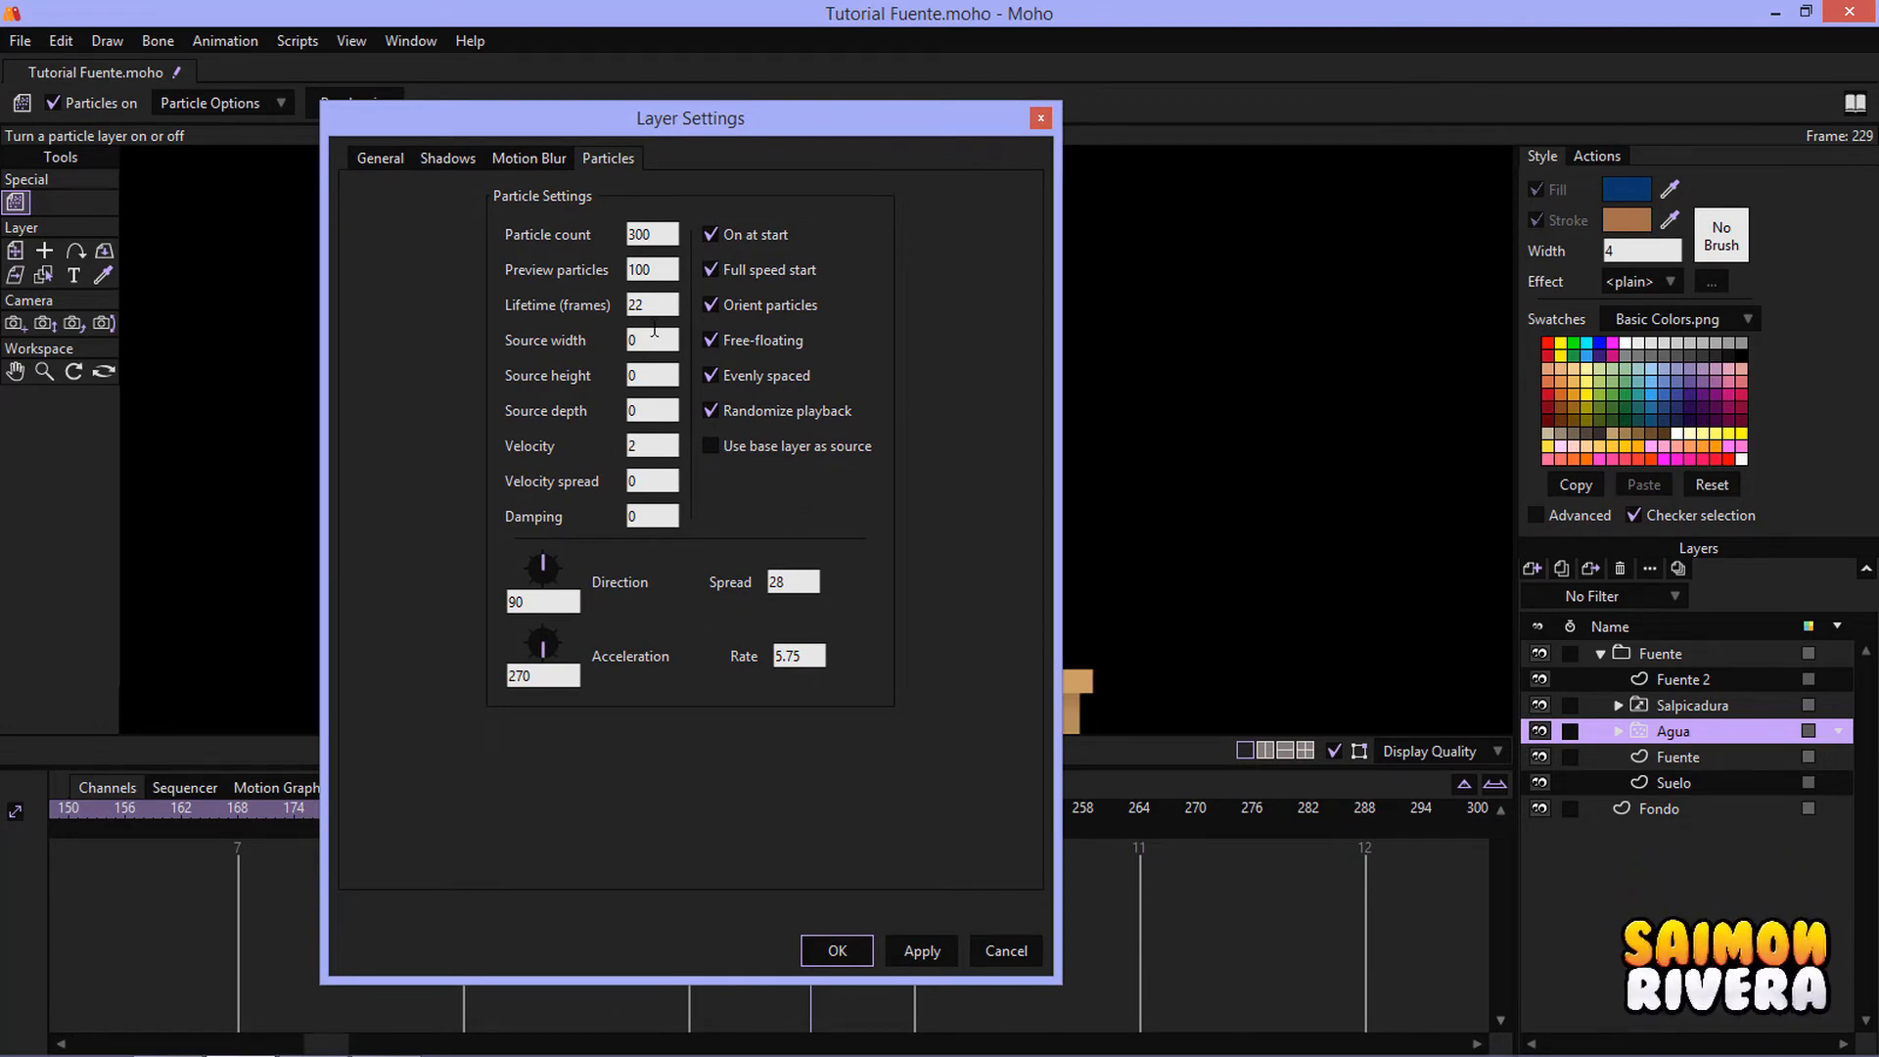
click(992, 948)
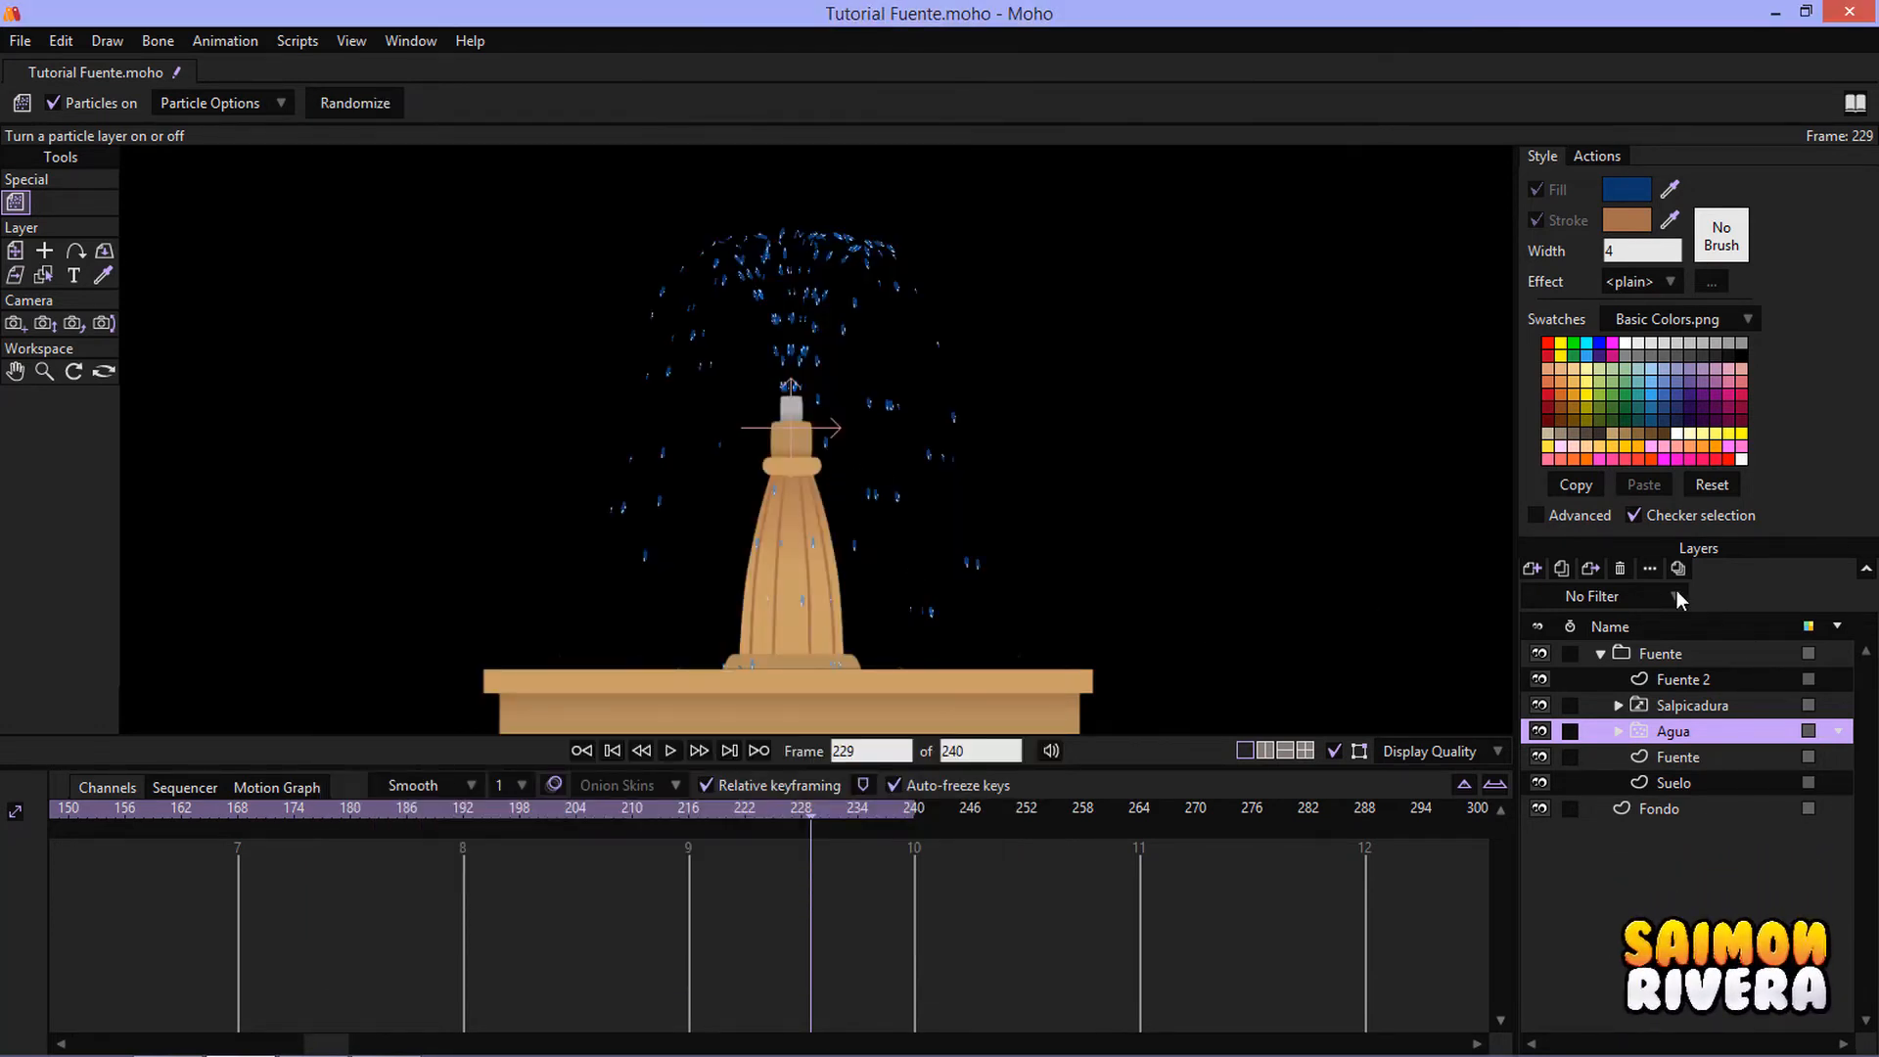
- Review the lifetime and velocity in the Agua layer's particle settings against the fountain's size, and dismiss the settings
drag(778, 556, 819, 462)
scroll(819, 461, down, 2)
scroll(829, 480, up, 2)
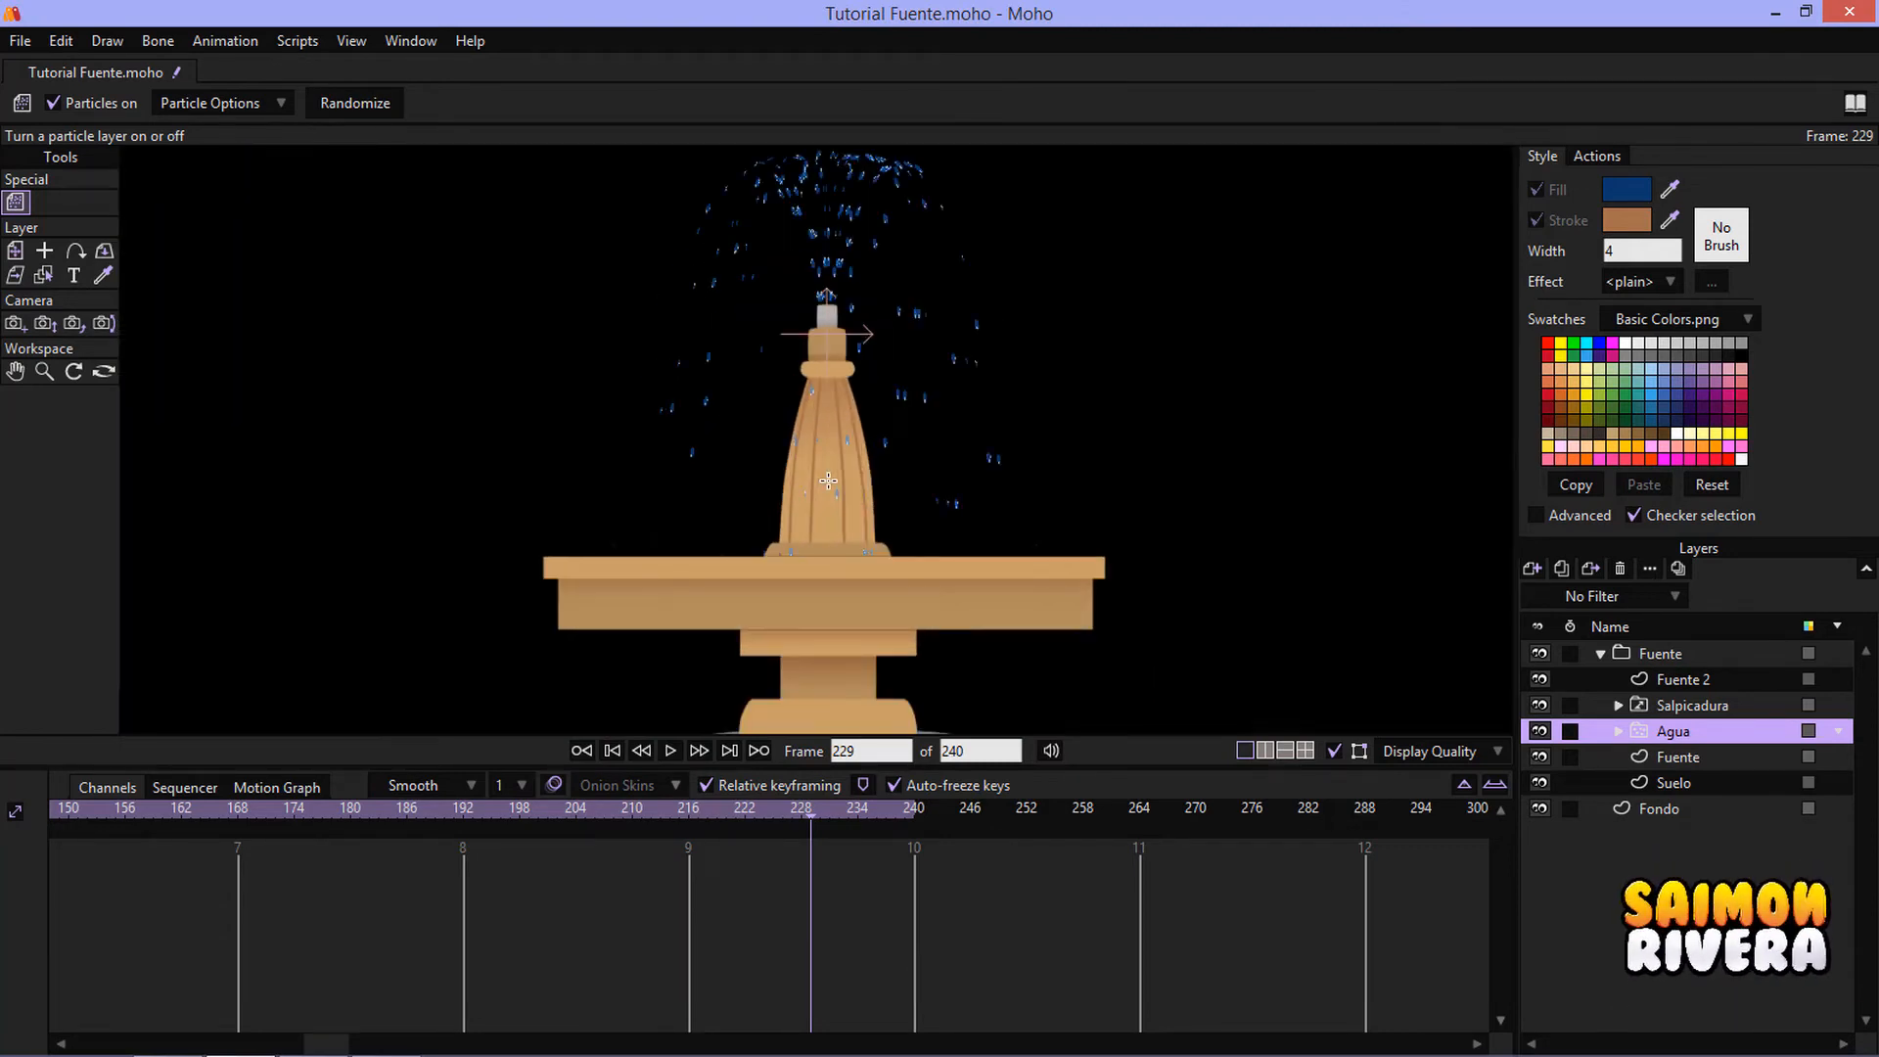
drag(990, 480, 964, 498)
click(1652, 567)
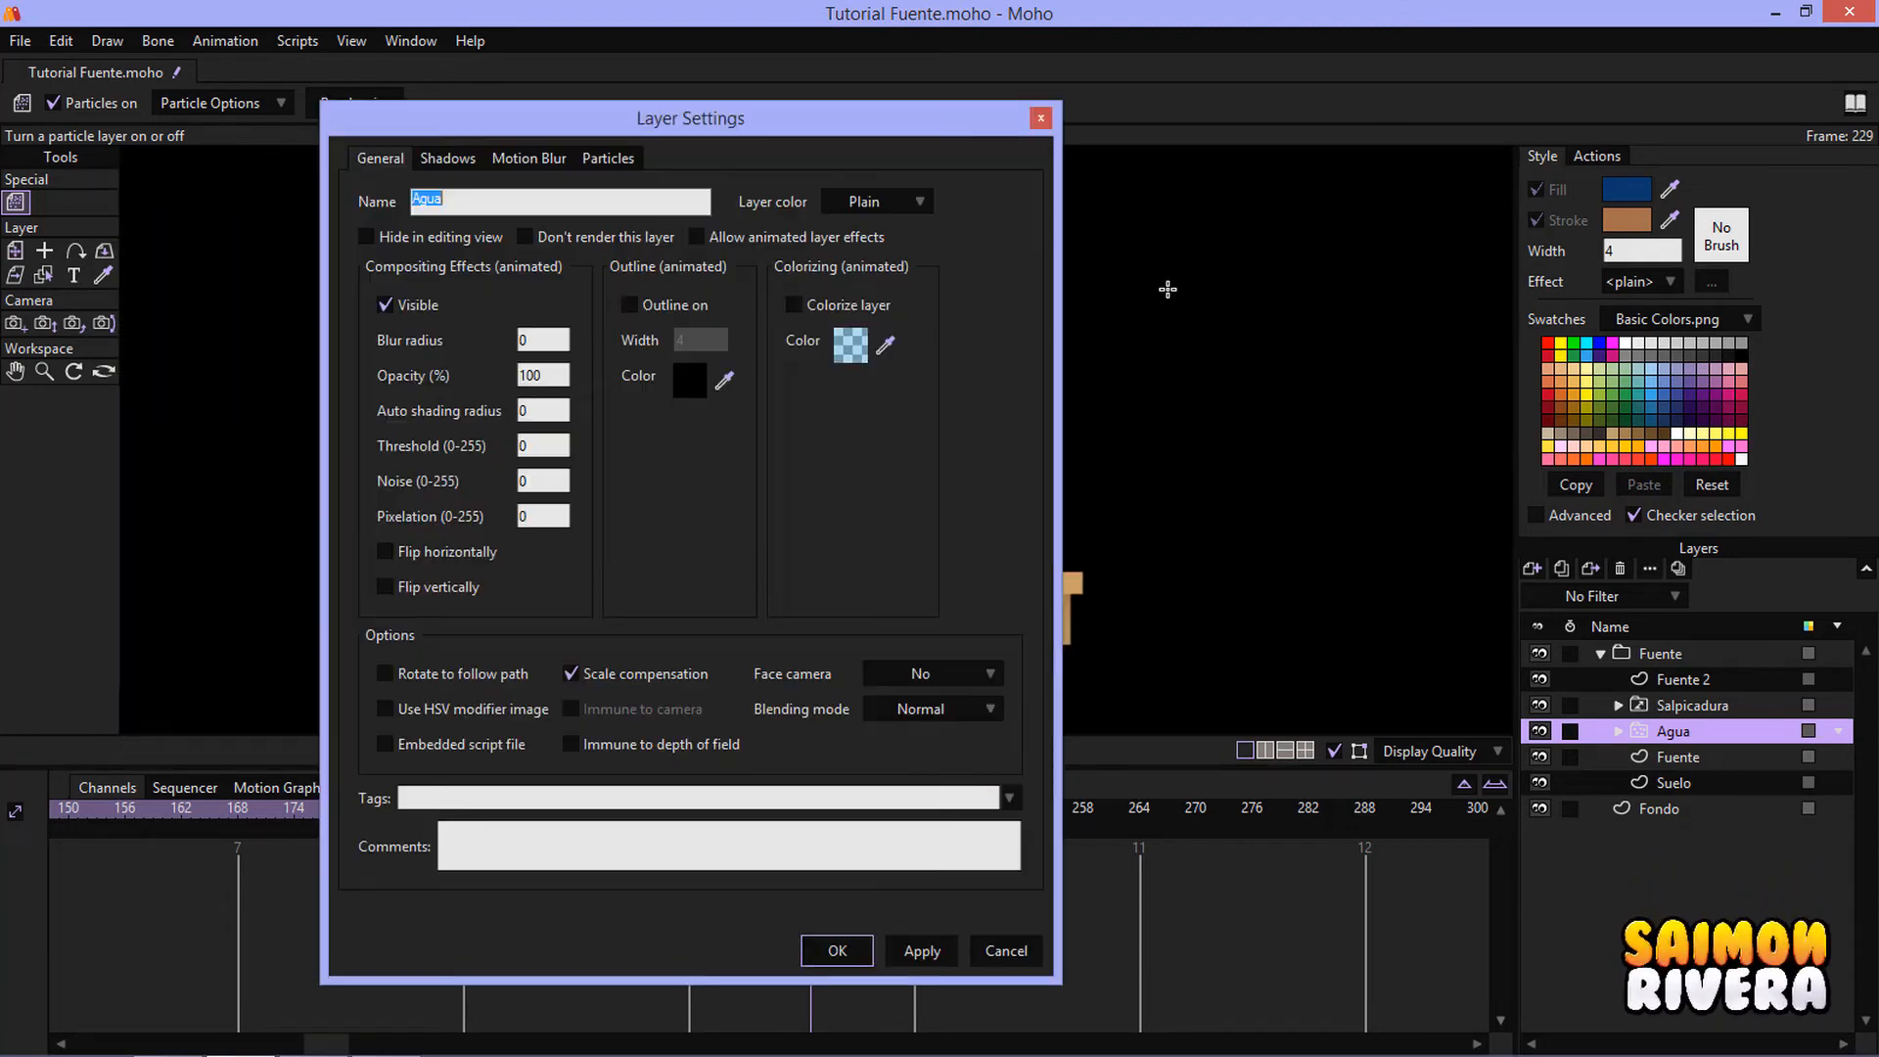
click(609, 158)
click(652, 305)
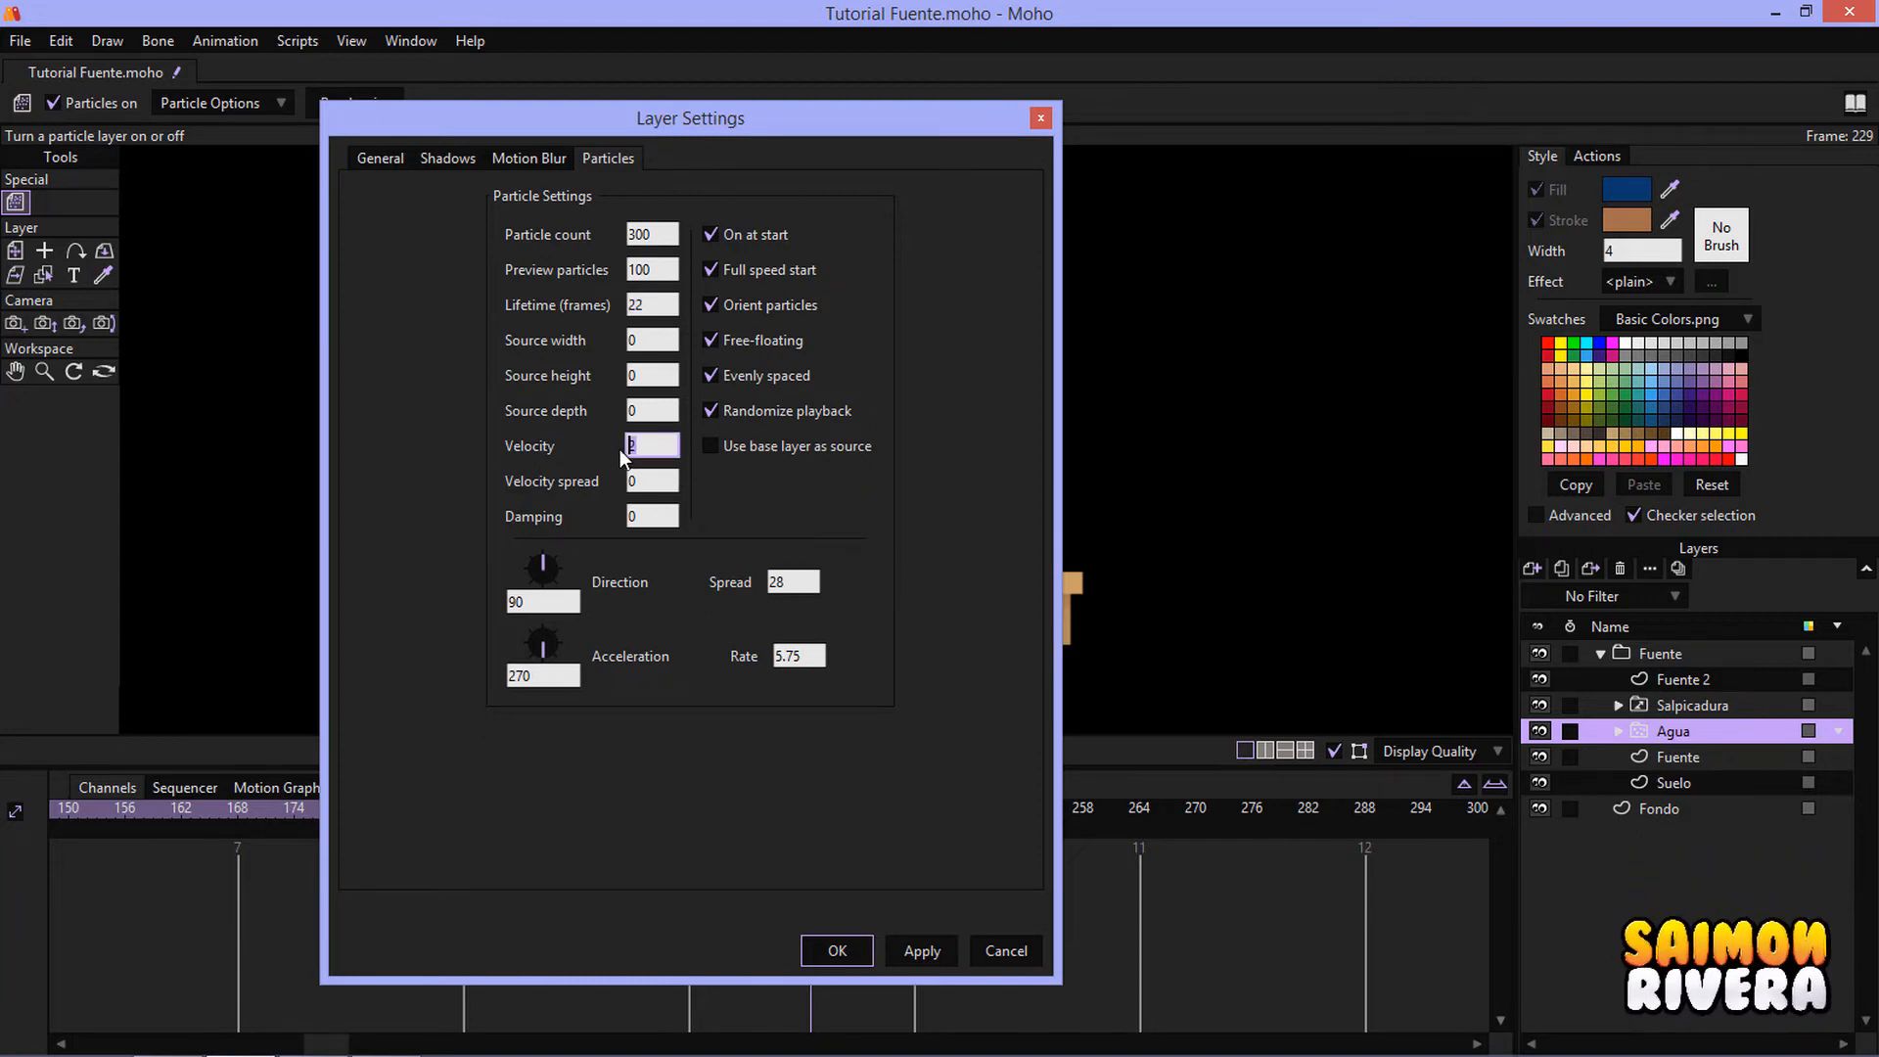
click(1040, 118)
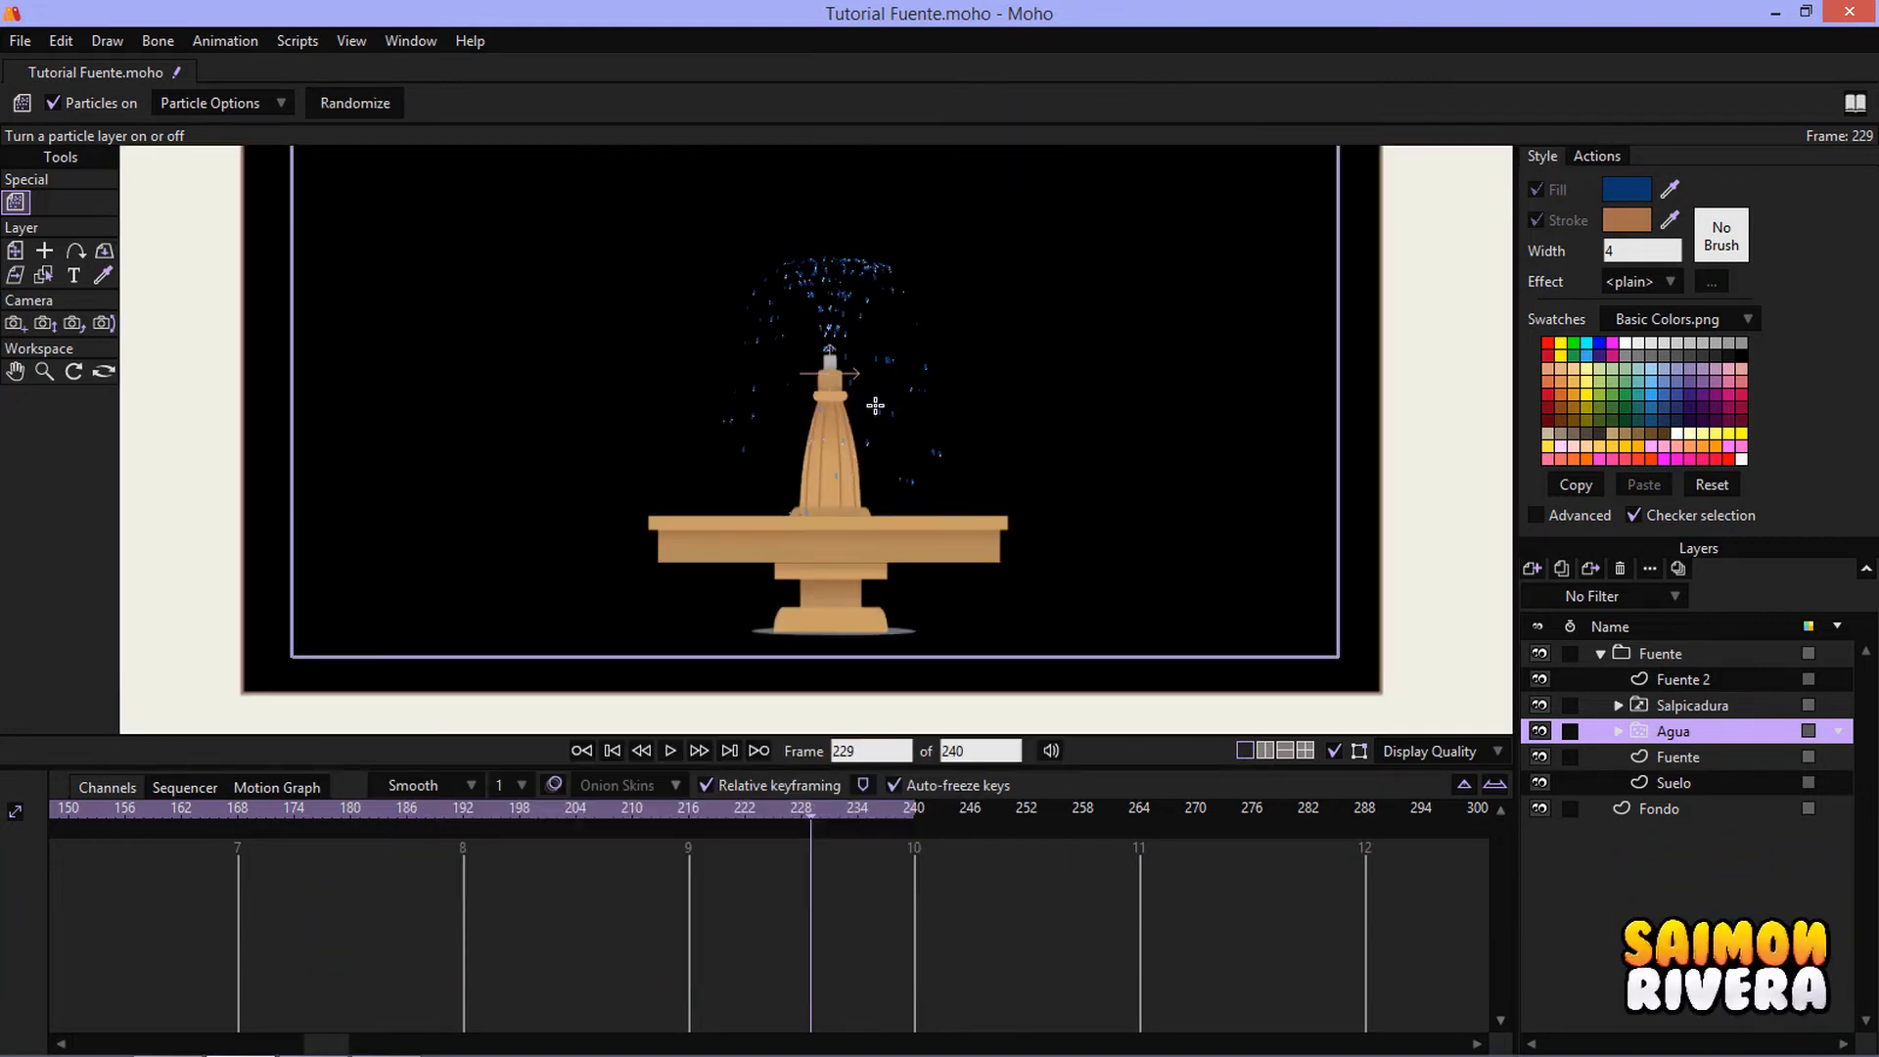
- Examine how far the water falls around the tower, play the animation briefly, and return to frame 0
drag(825, 526, 828, 478)
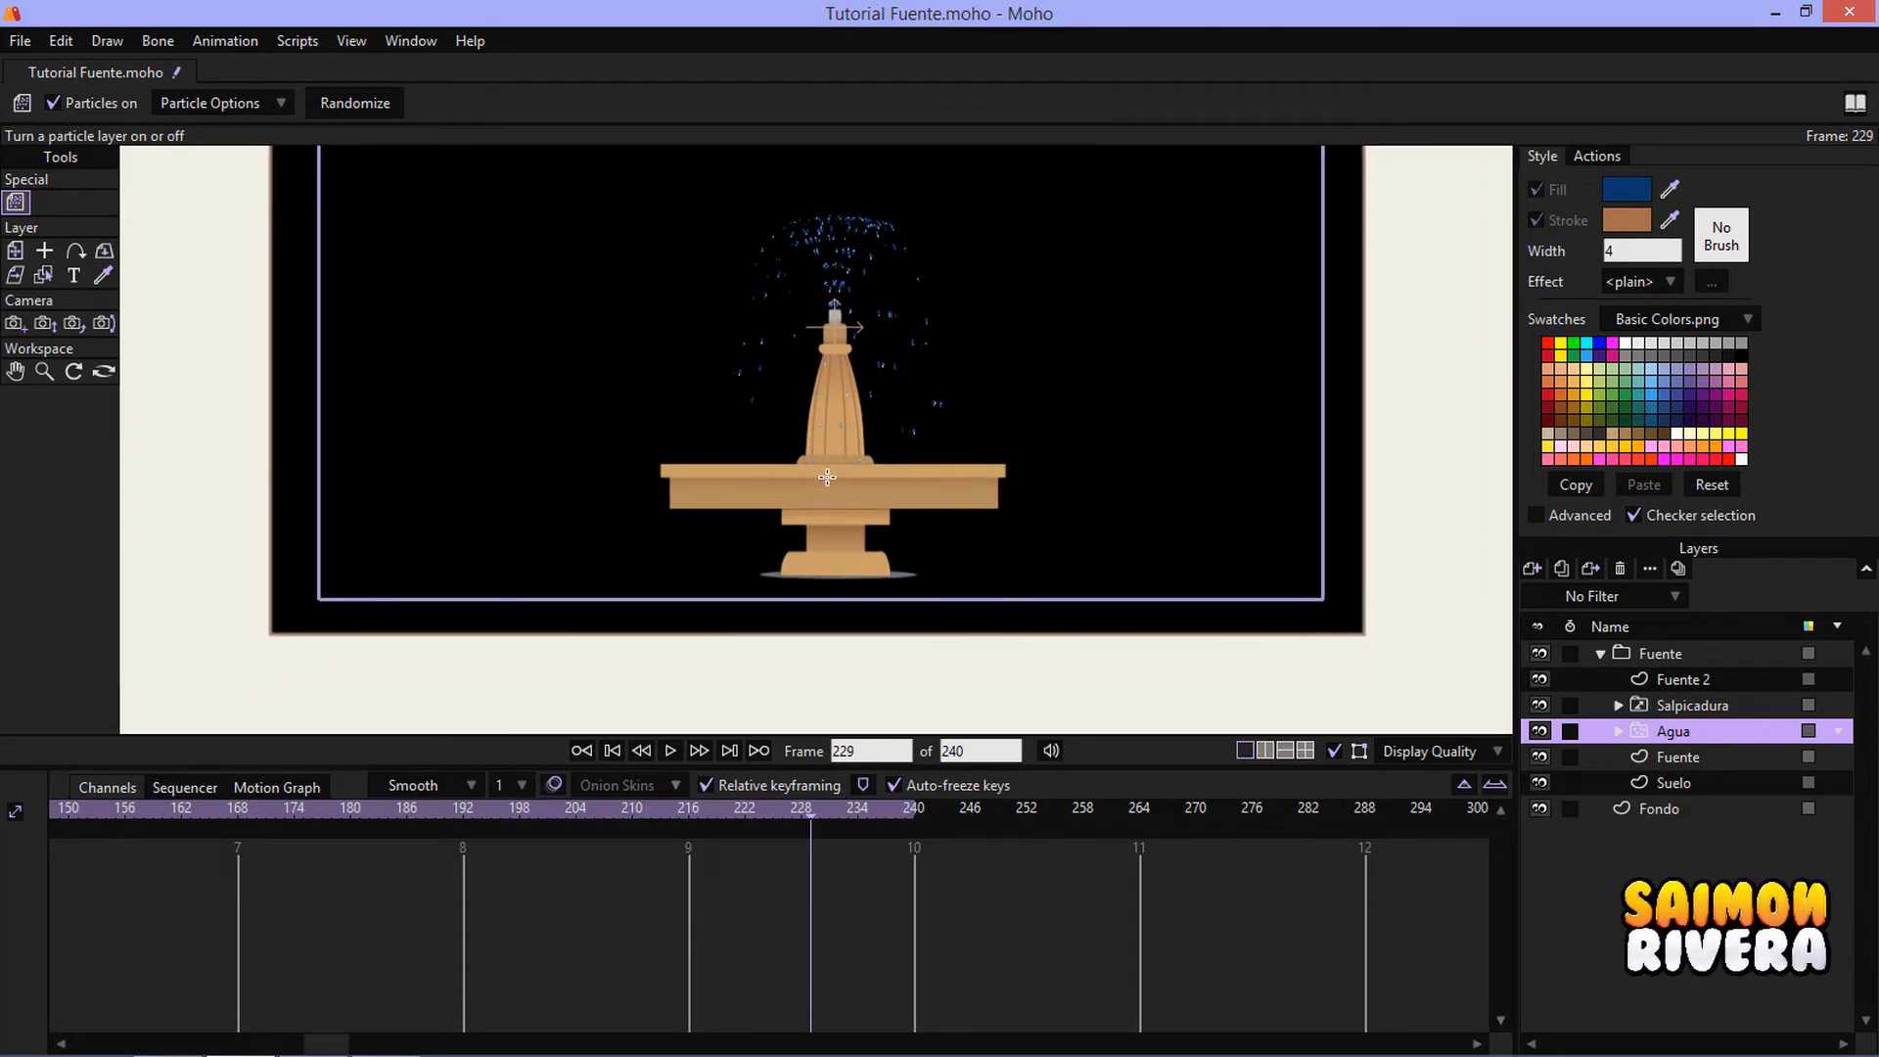
scroll(828, 478, up, 3)
drag(891, 406, 876, 527)
scroll(870, 404, down, 2)
scroll(856, 479, up, 2)
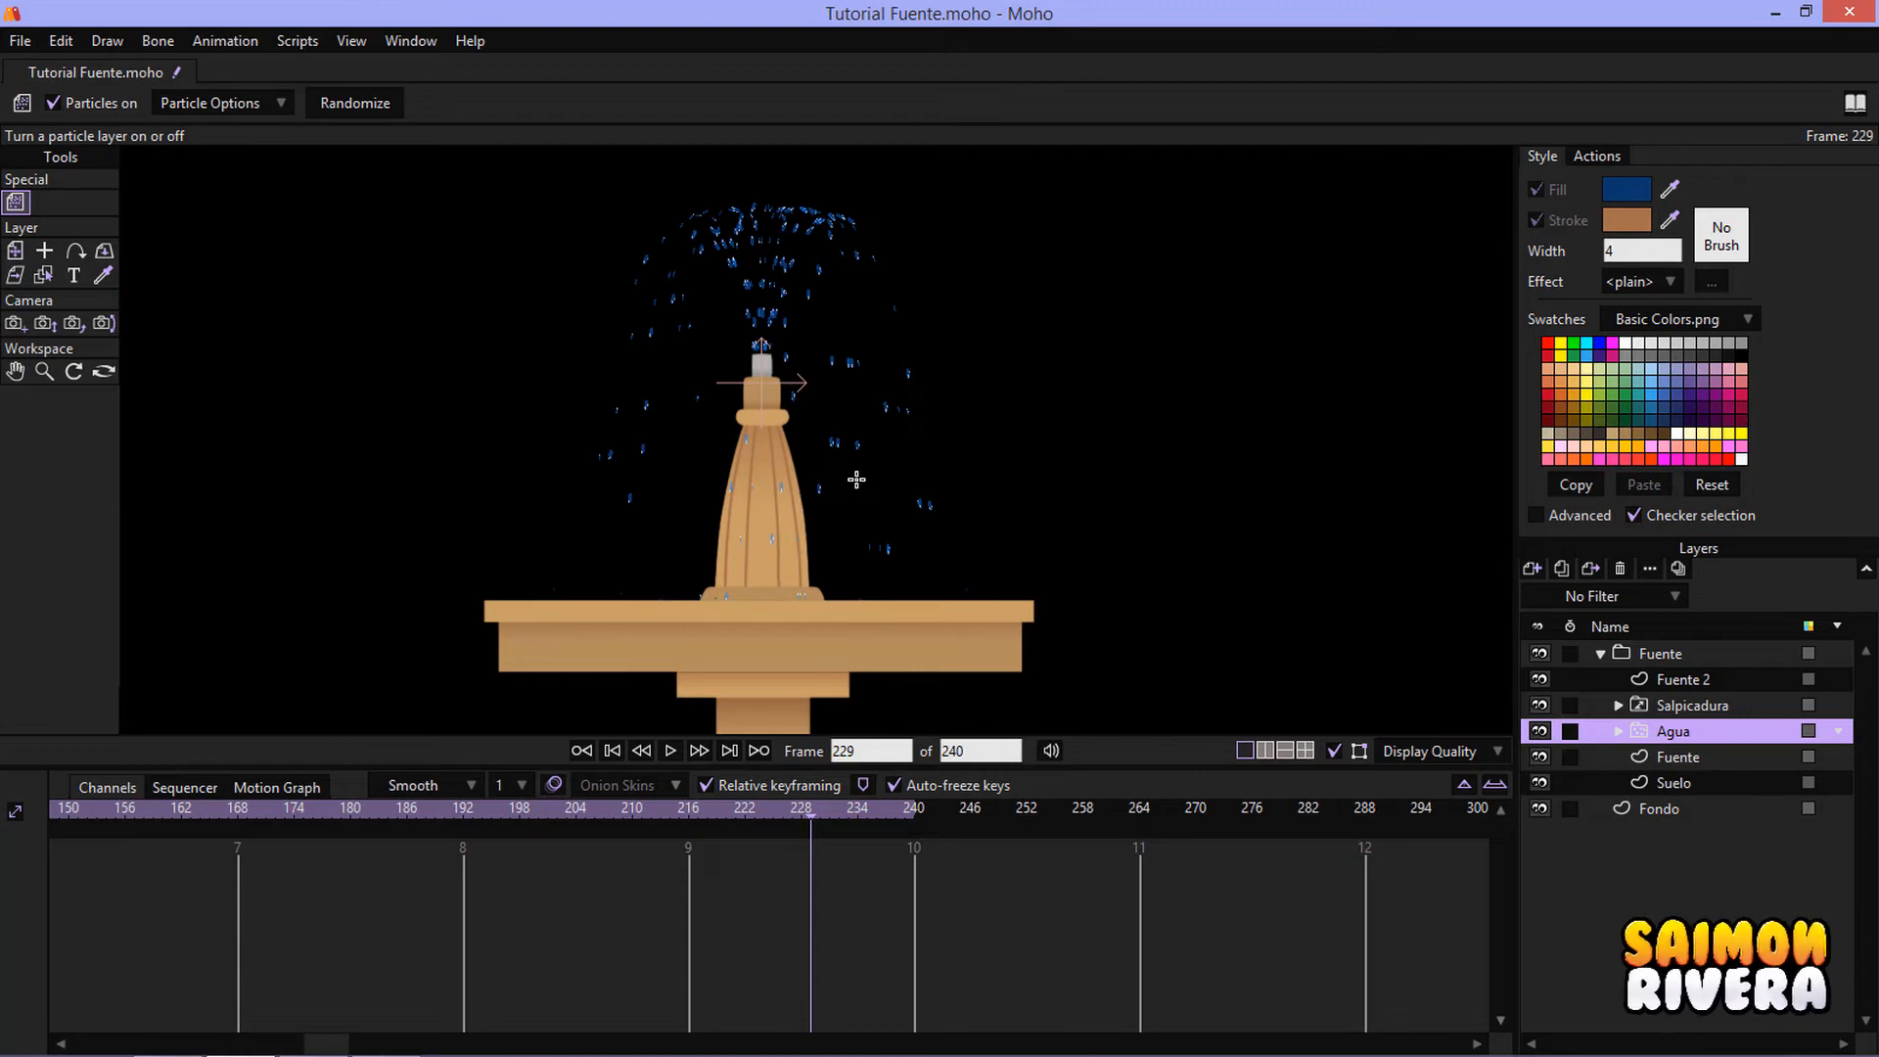
click(671, 752)
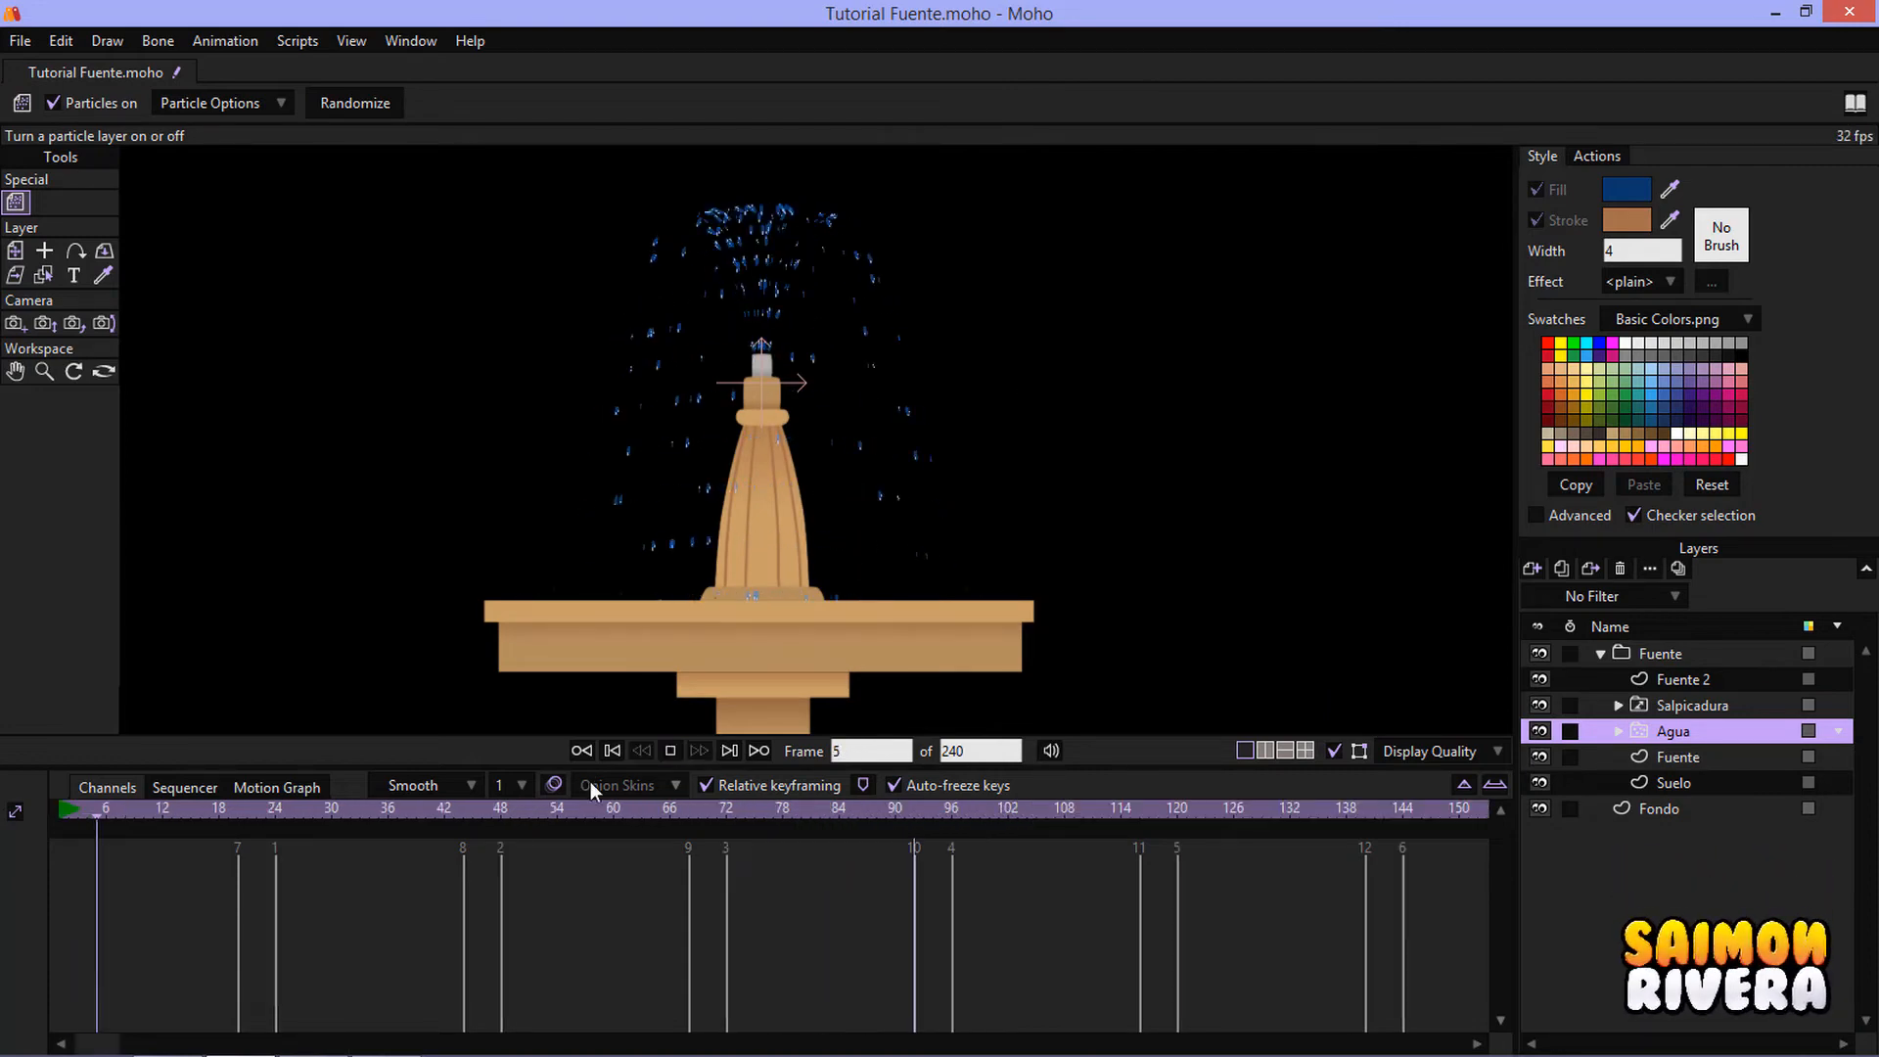
click(672, 752)
click(583, 751)
- Change the Fondo background's fill color to the light blue-gray C9D4D6
click(1685, 809)
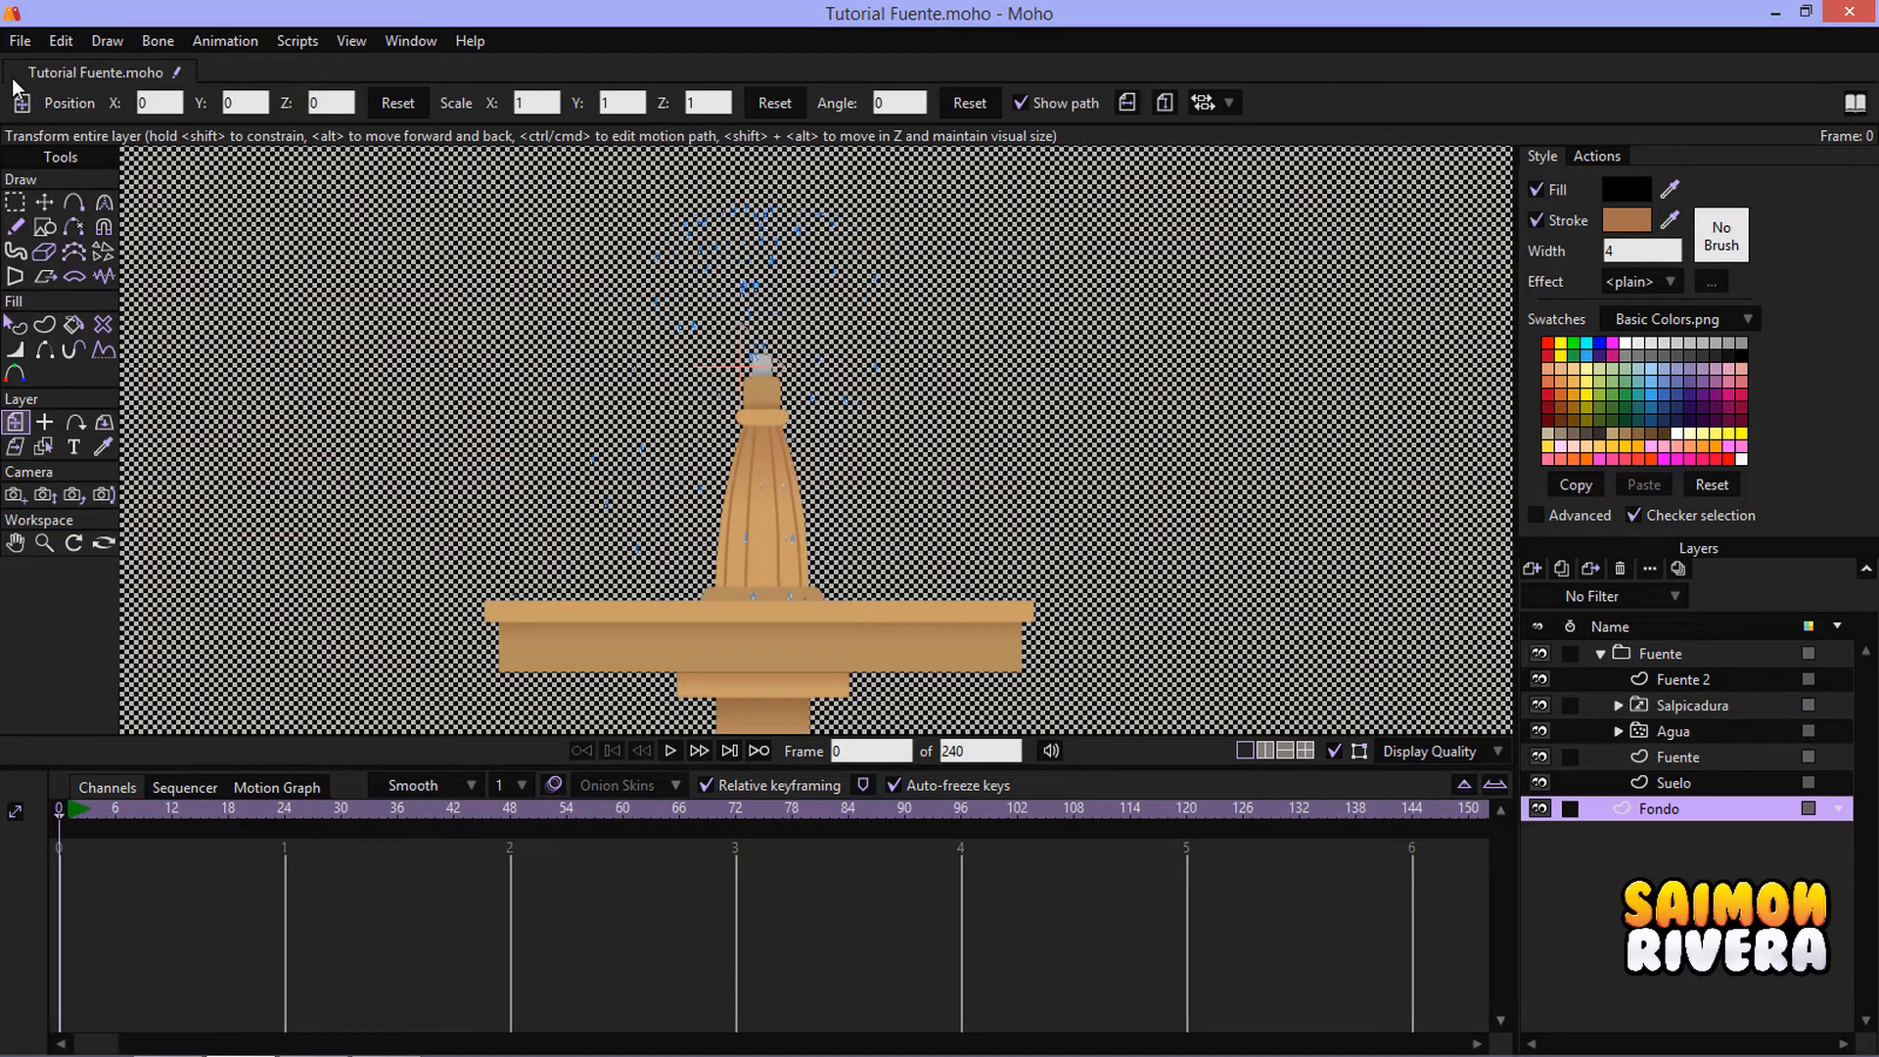
click(1636, 191)
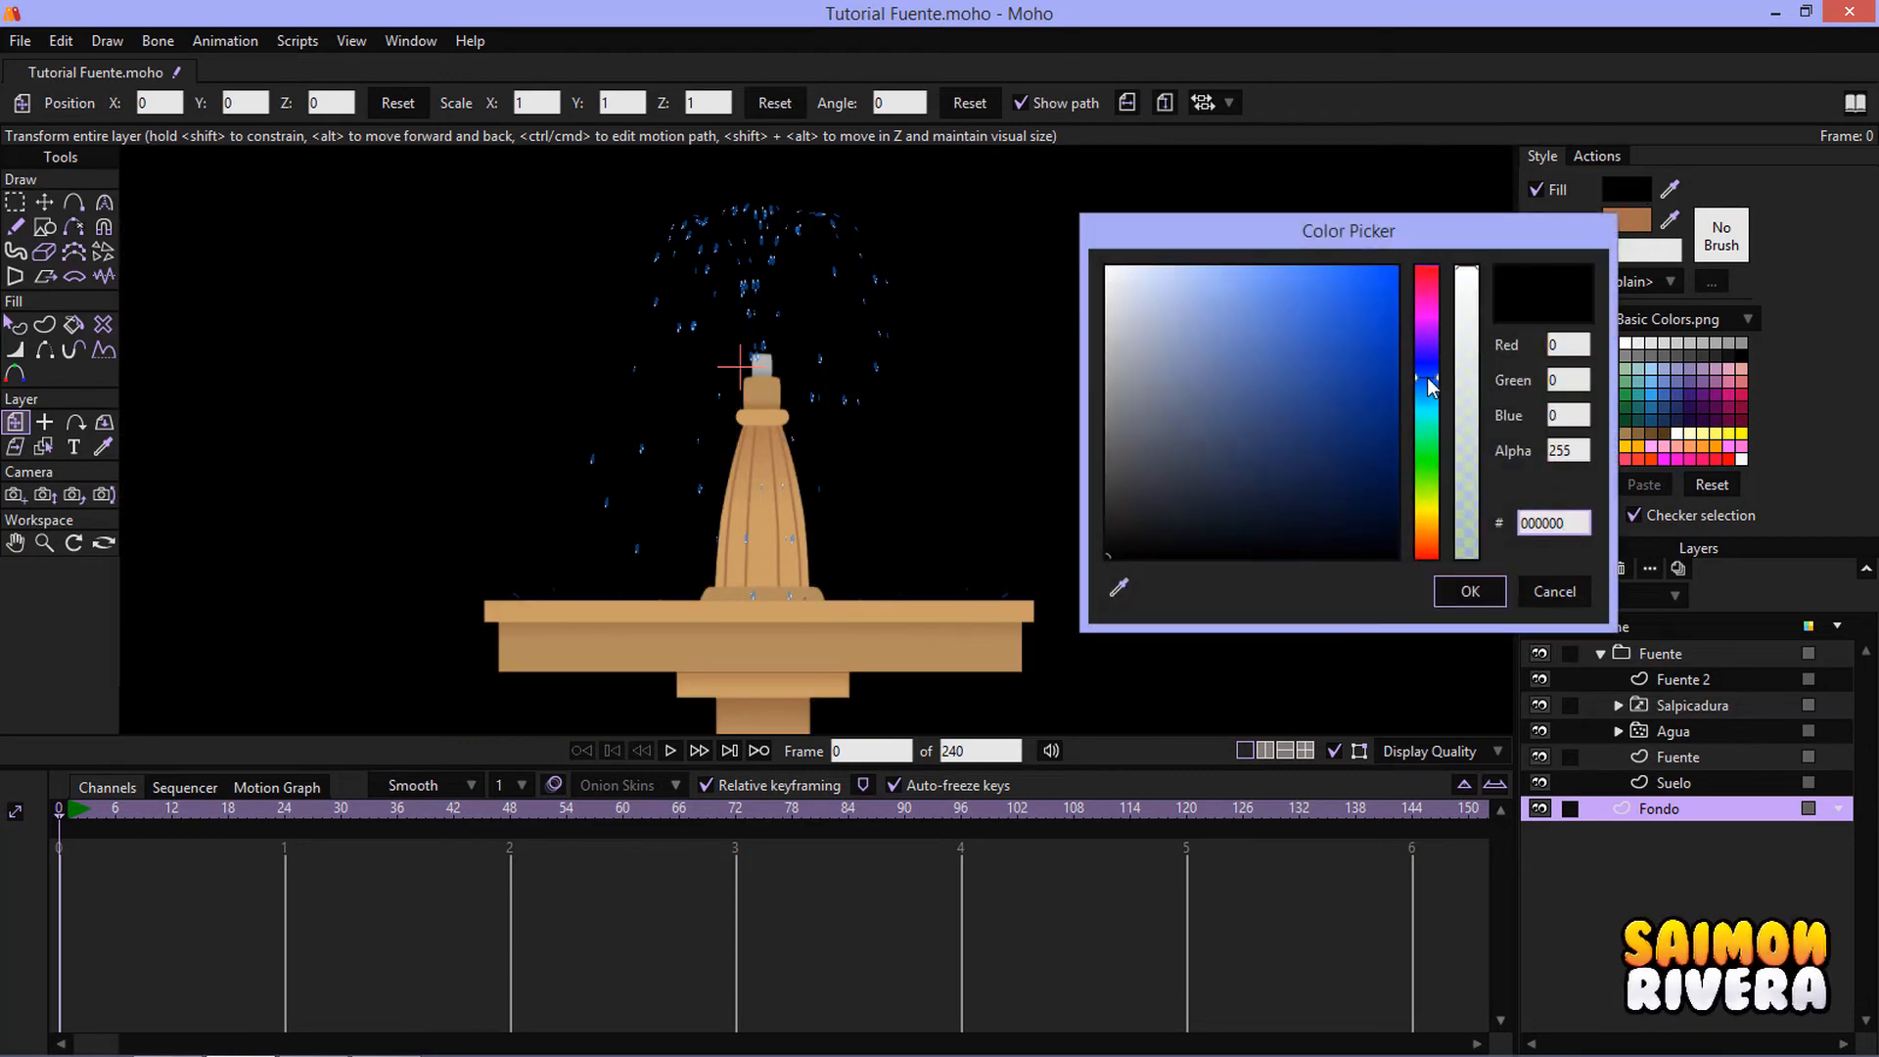
drag(1428, 386, 1428, 402)
mouse_move(1116, 313)
mouse_down()
mouse_move(1141, 327)
mouse_move(1115, 285)
mouse_move(1126, 314)
mouse_up()
click(1469, 590)
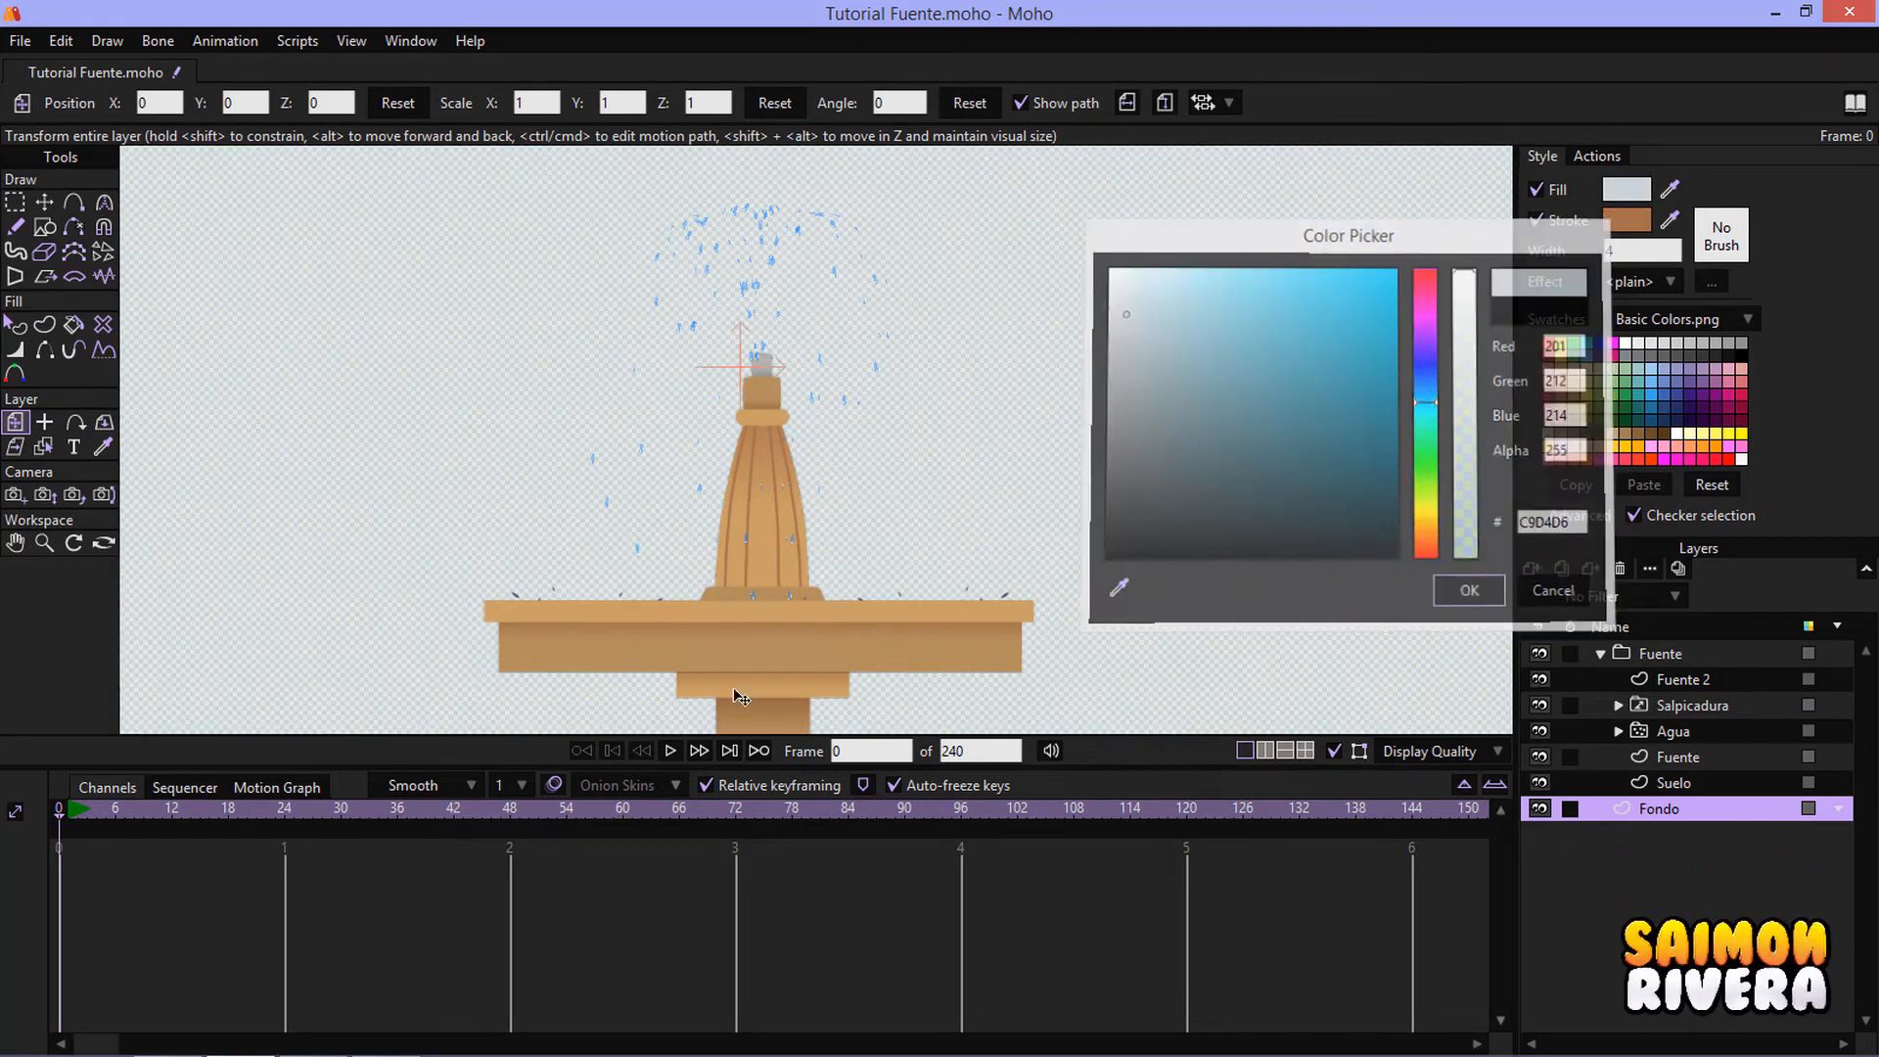
- Select the Fuente 2 layer, play the animation to examine the water against the light background, and return to frame 0
click(1671, 676)
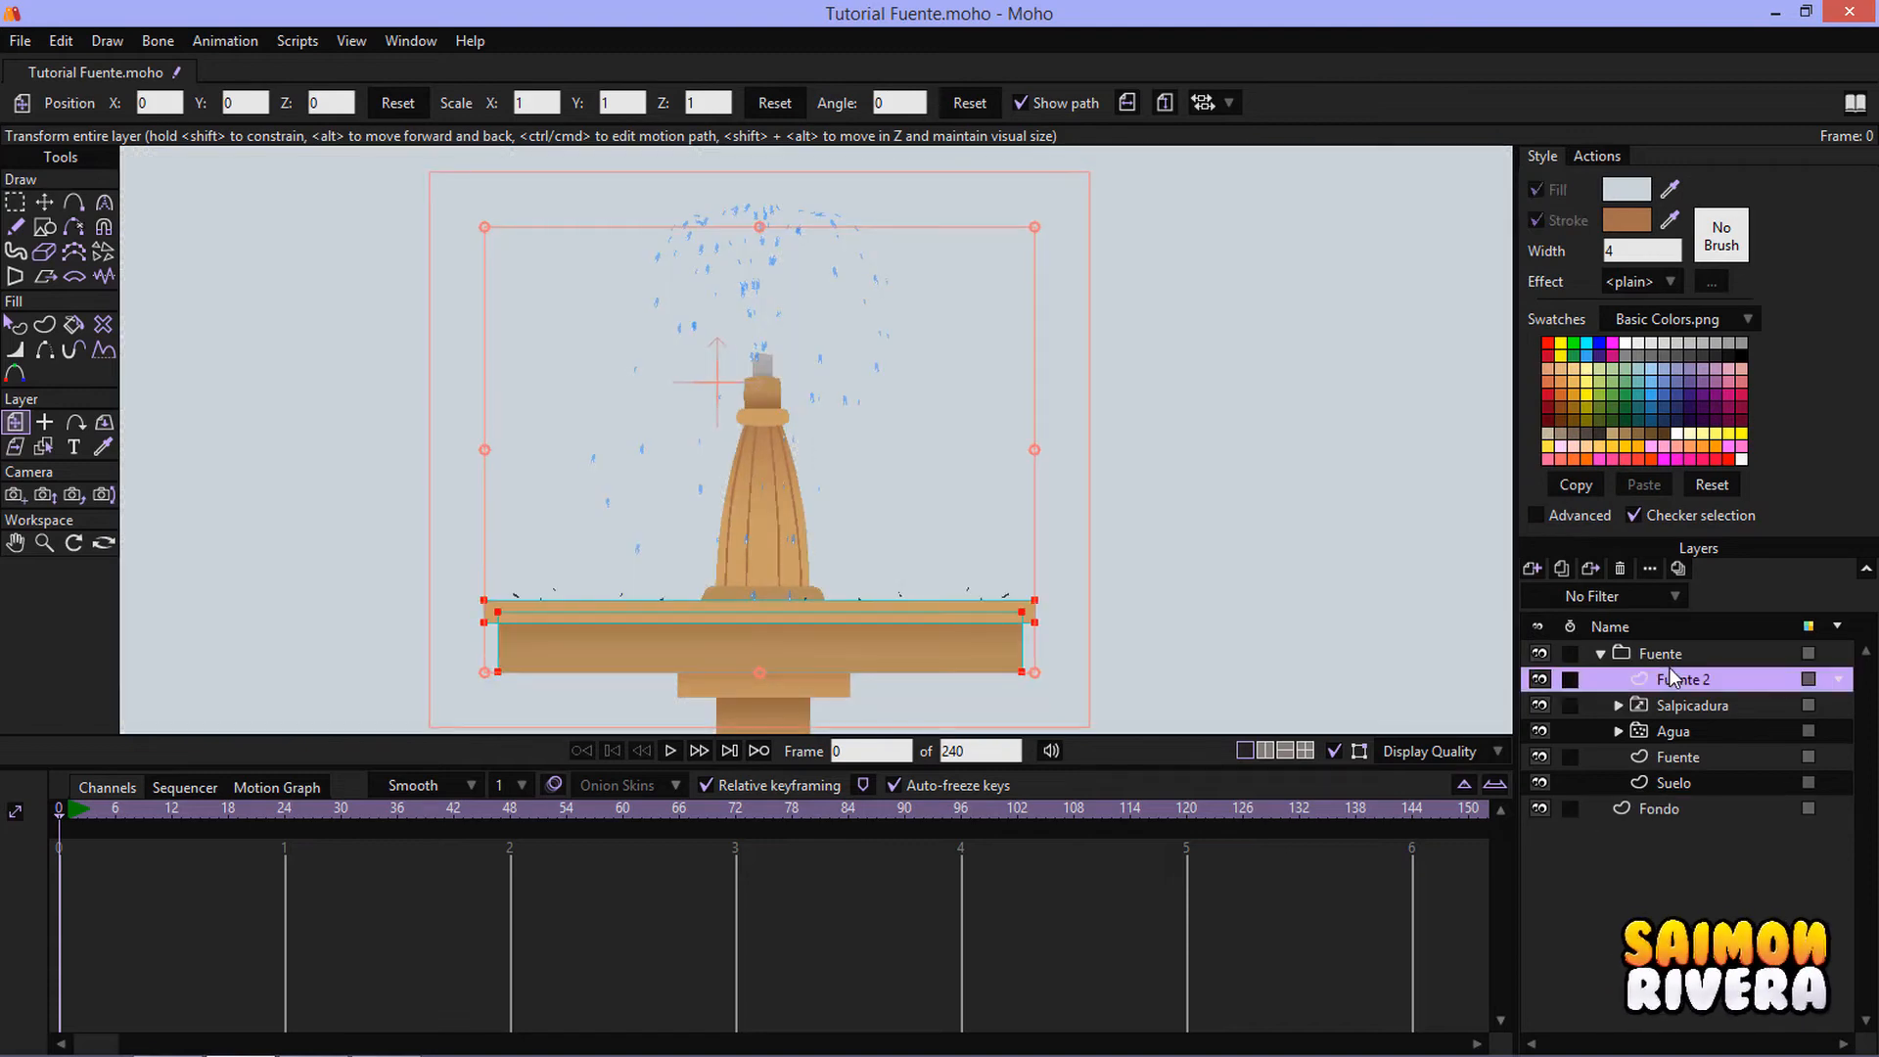
click(672, 751)
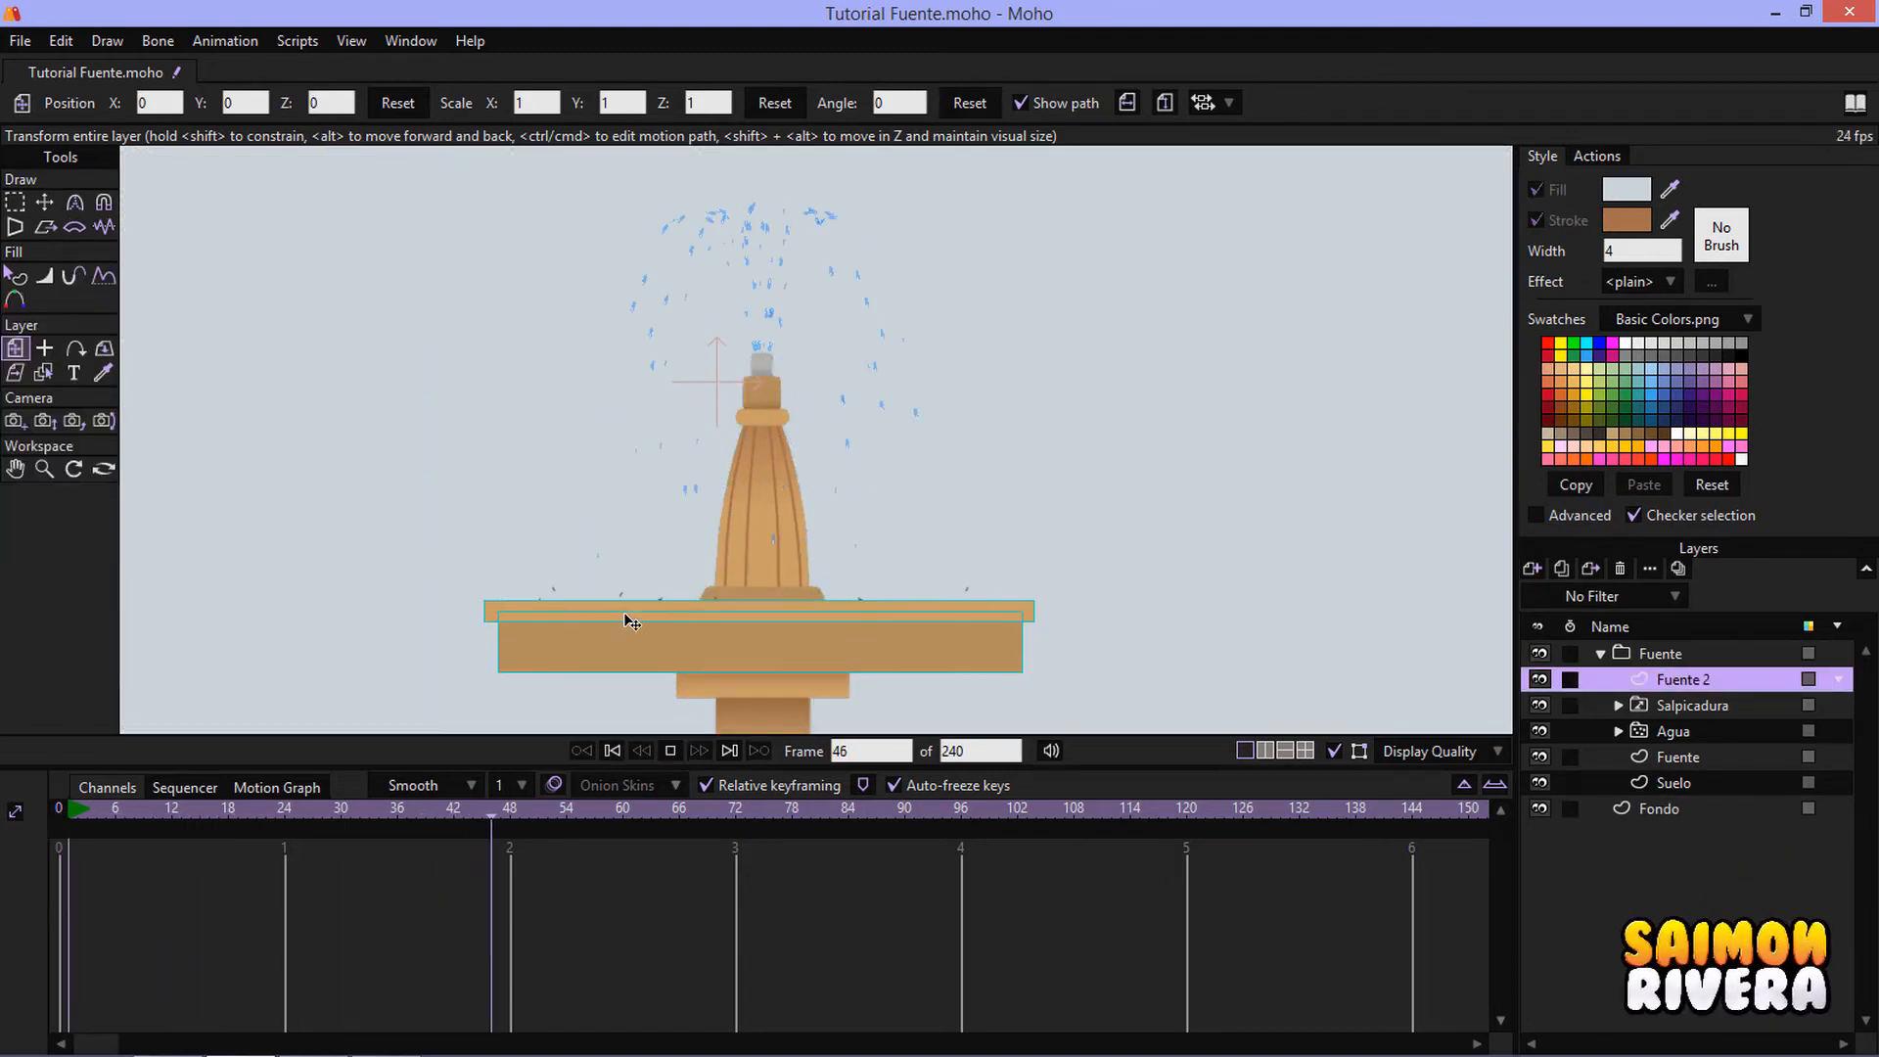
scroll(988, 602, up, 4)
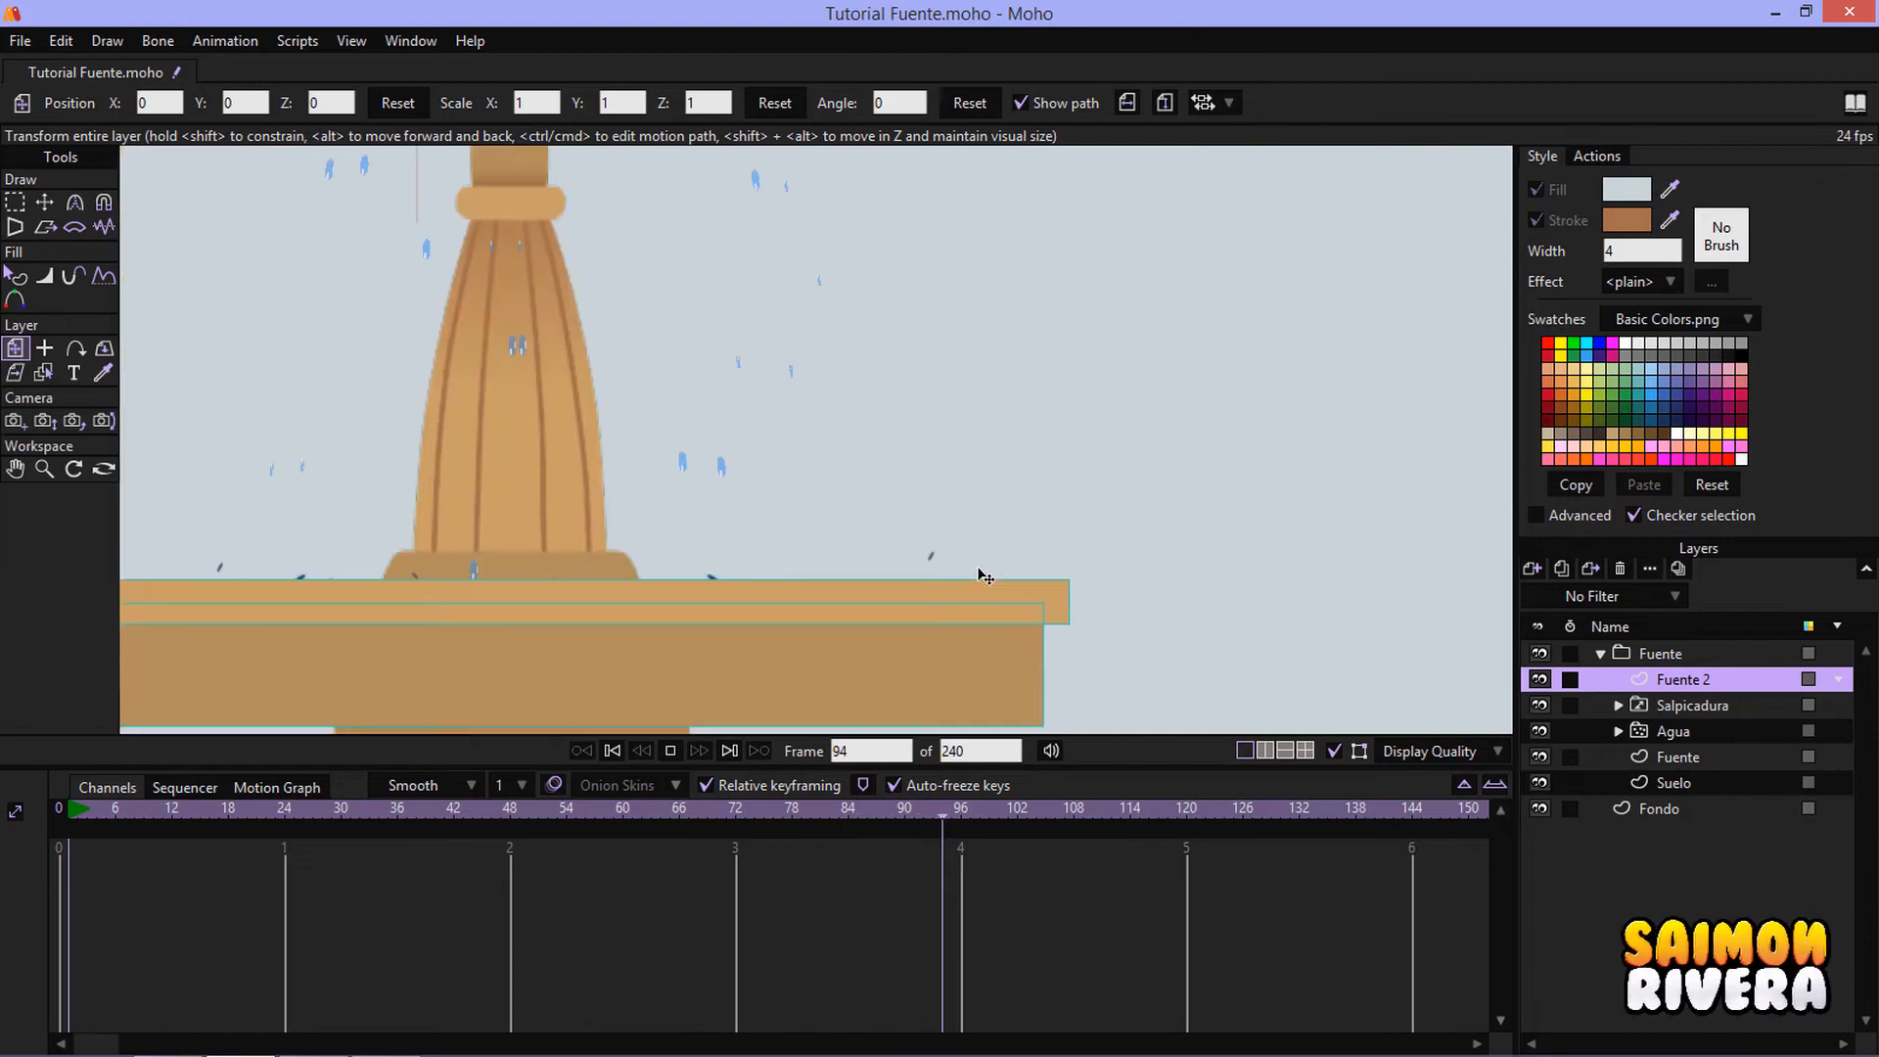
scroll(985, 576, down, 2)
scroll(445, 595, up, 6)
scroll(505, 526, down, 6)
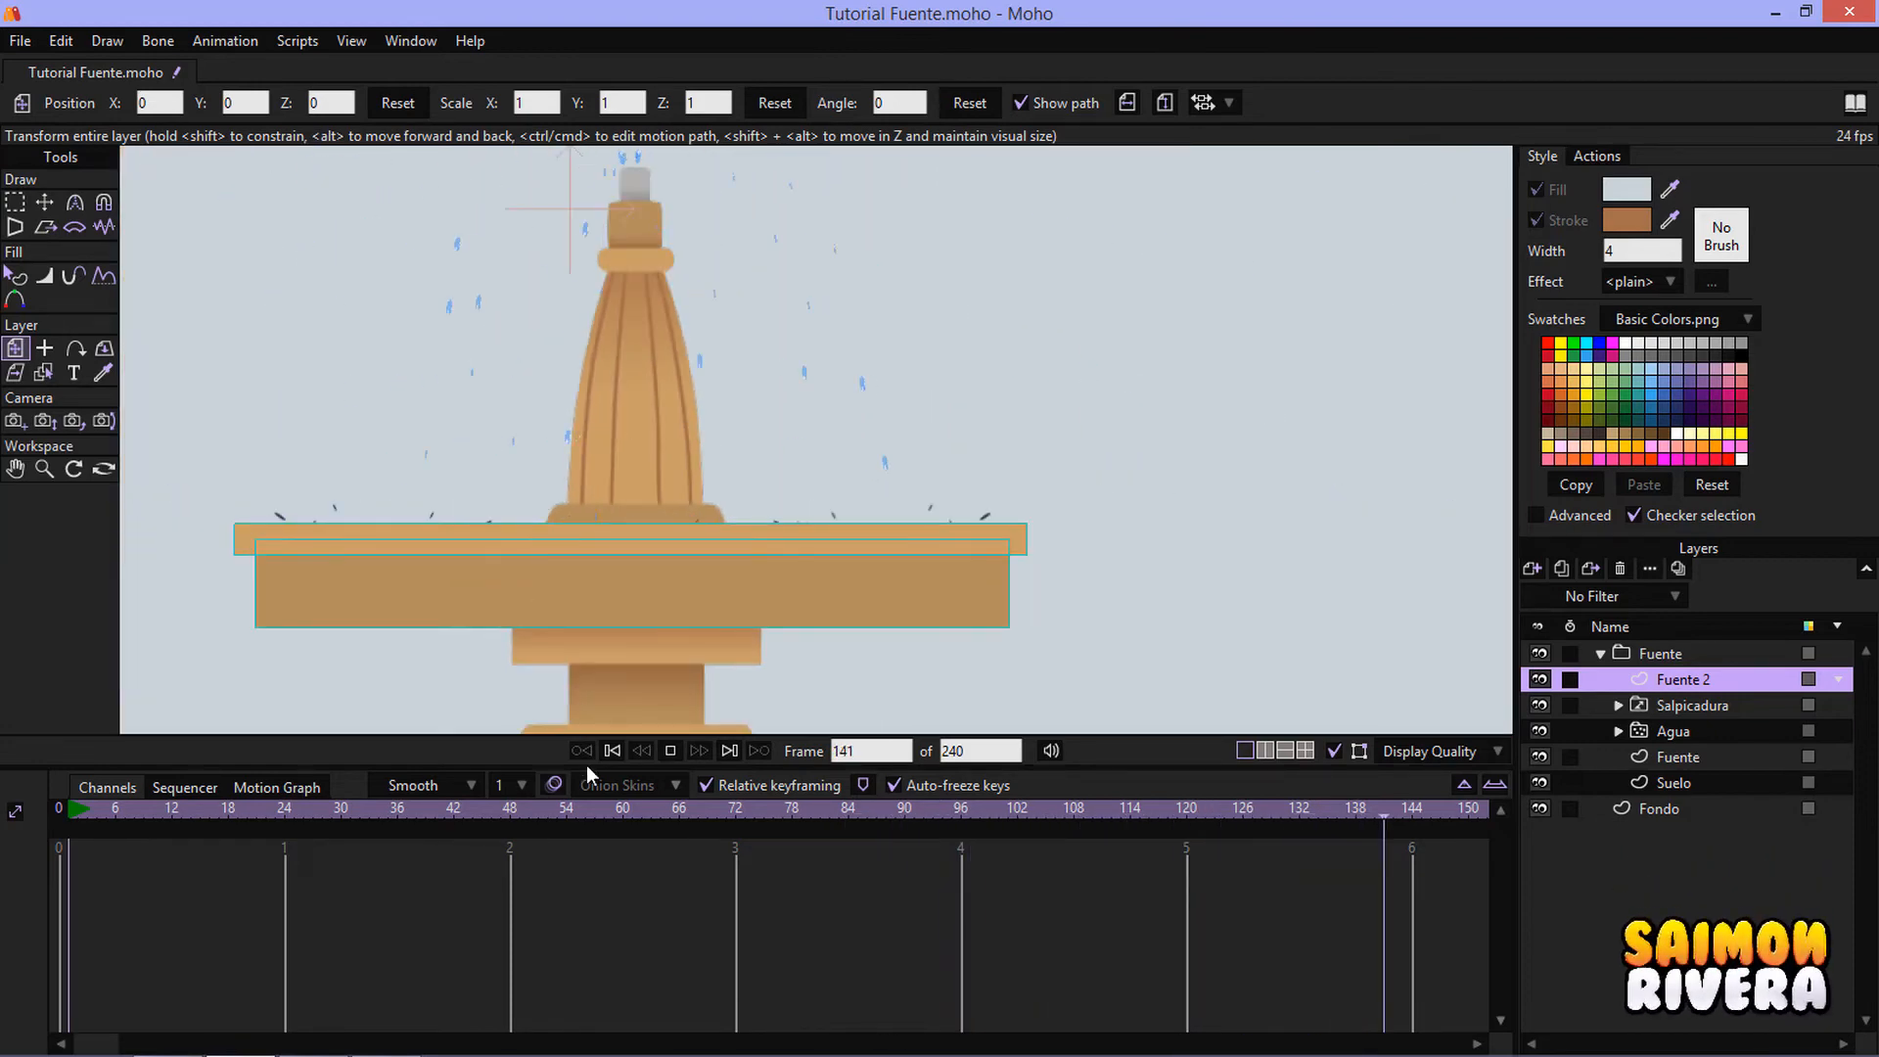
scroll(469, 437, up, 3)
click(607, 753)
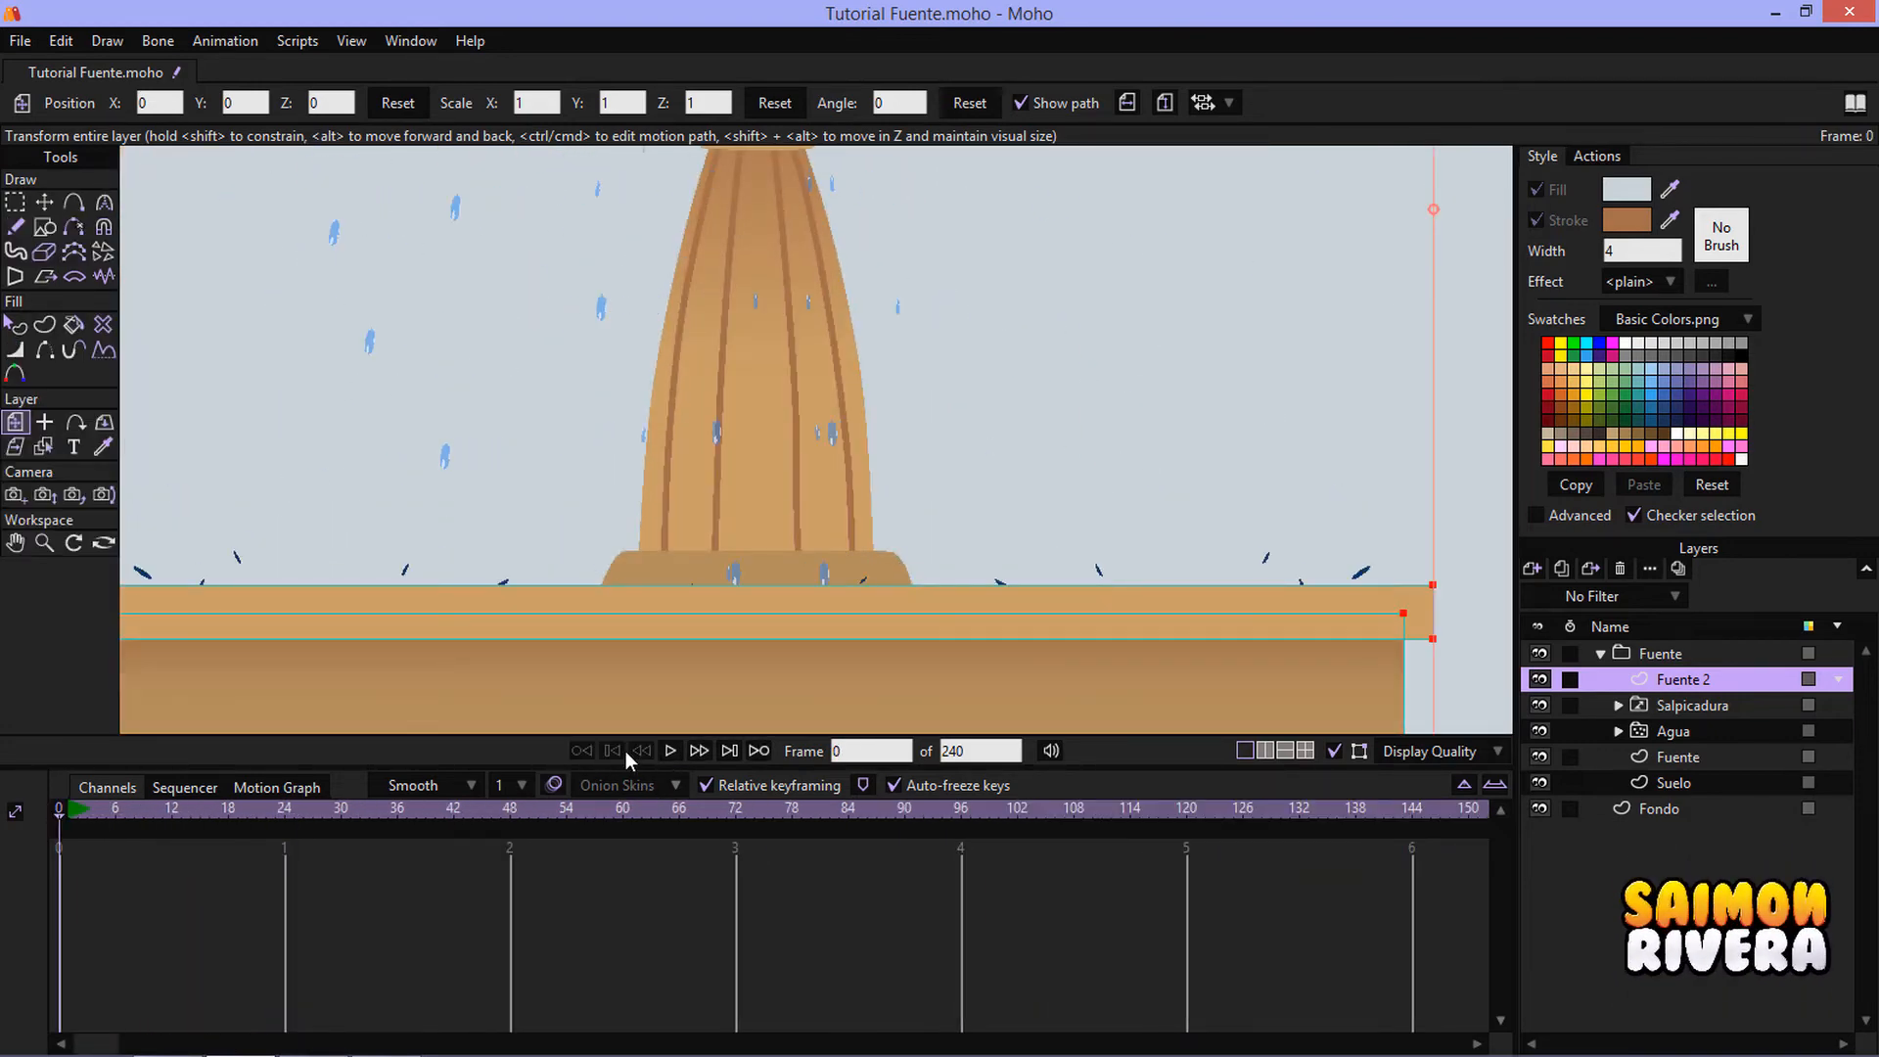
- Check the Salpicadura layer's general settings, render frame 0 to inspect the fountain and its splash, and close the render
double_click(1677, 707)
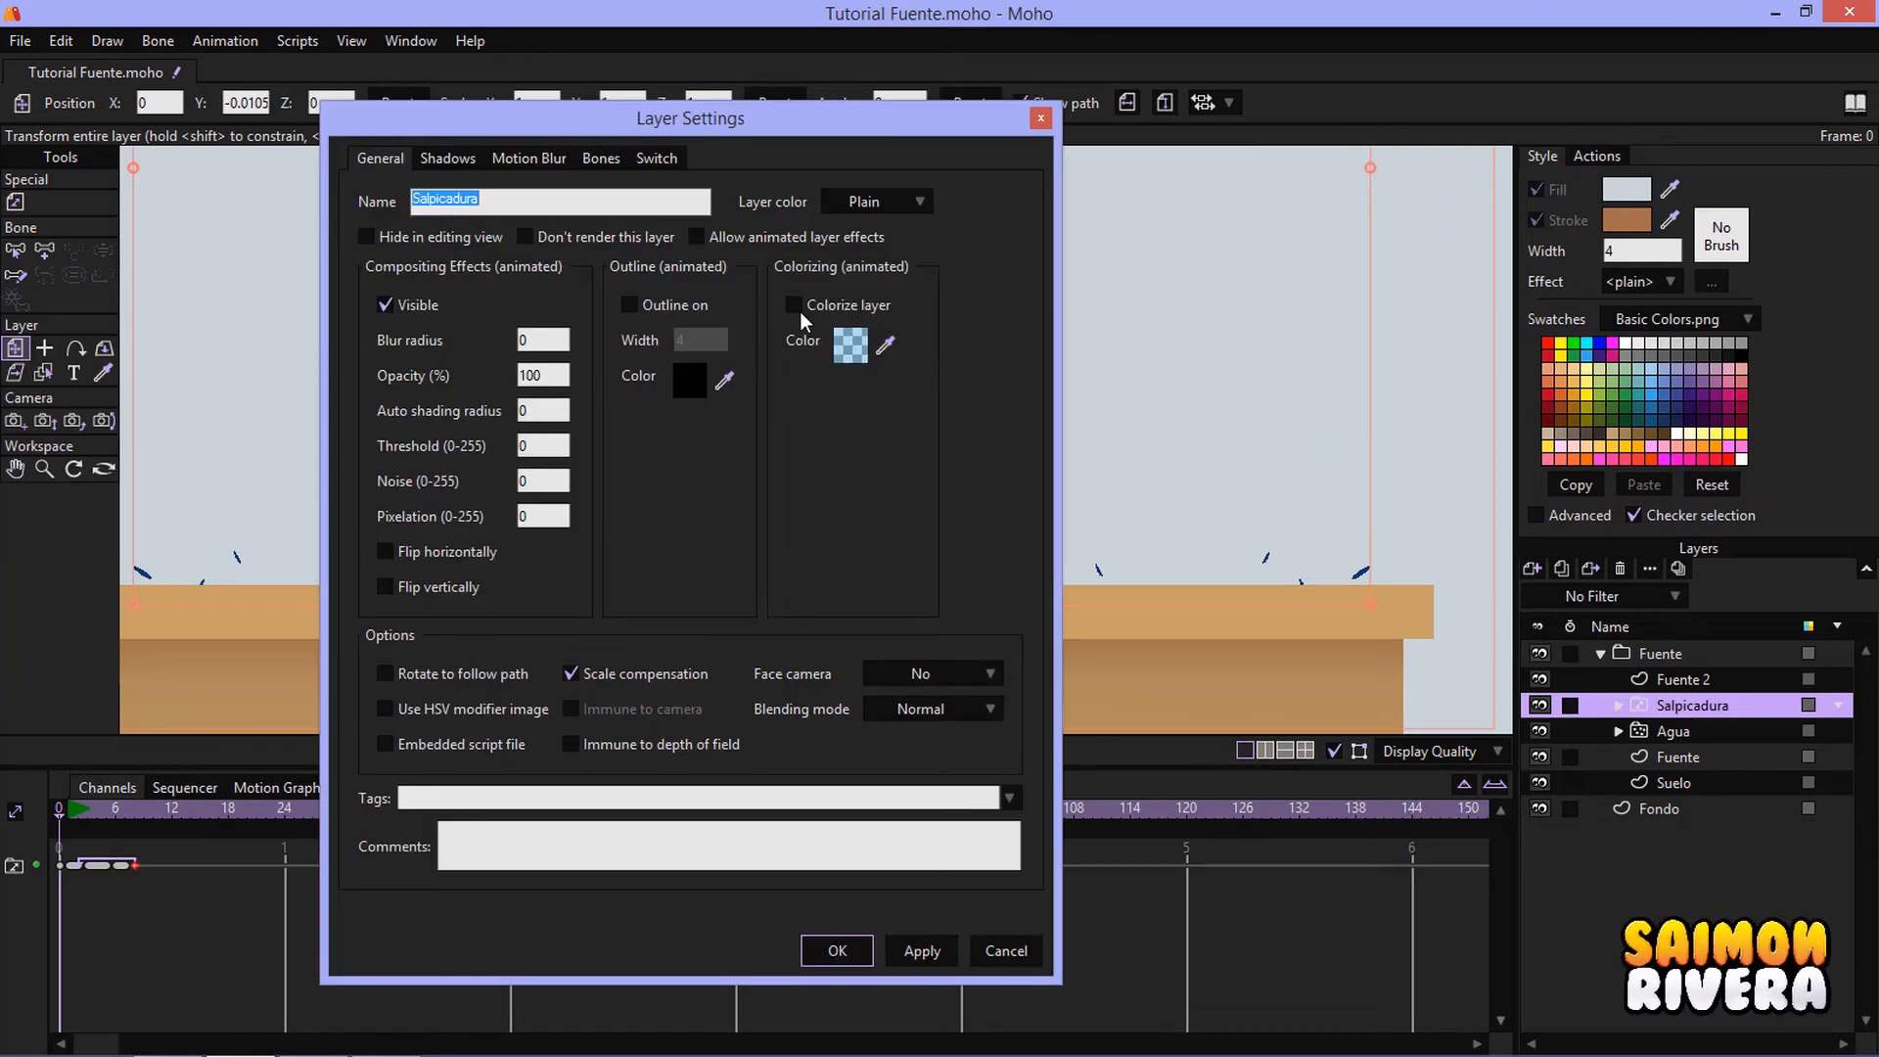
click(836, 951)
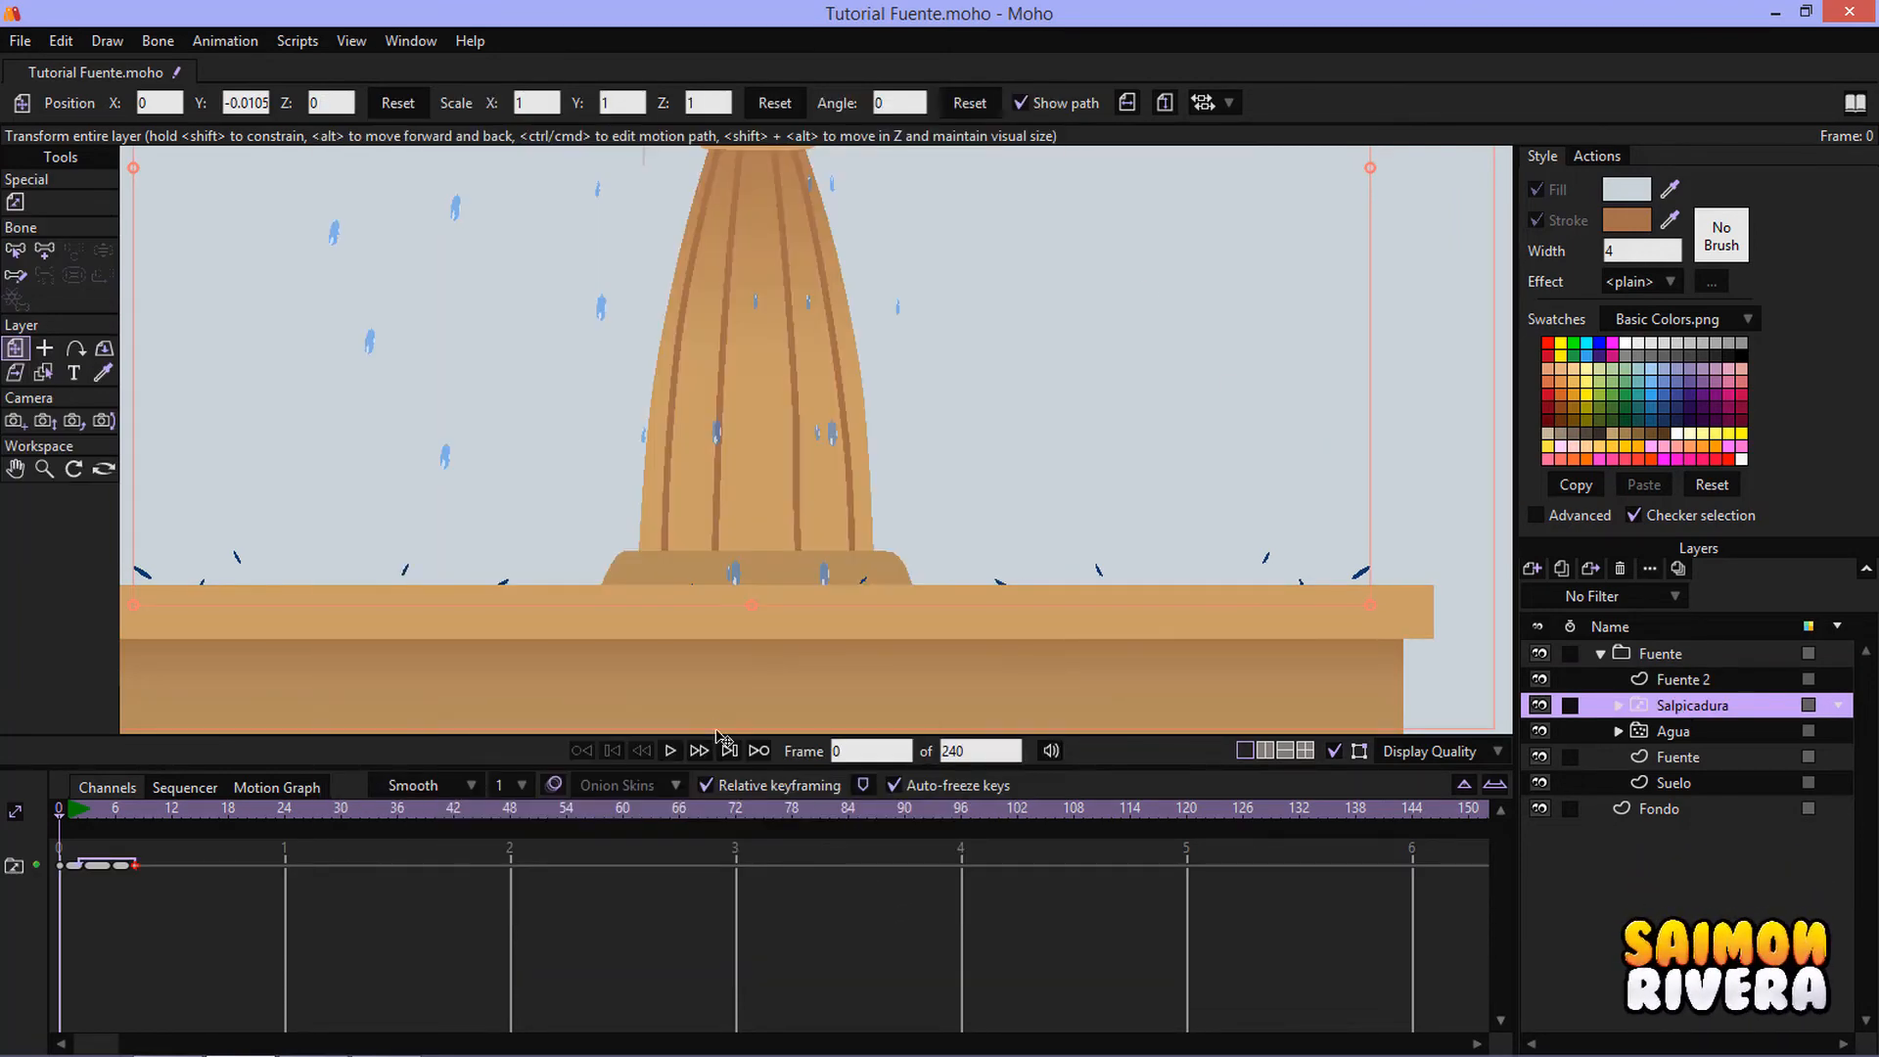
key(ctrl+r)
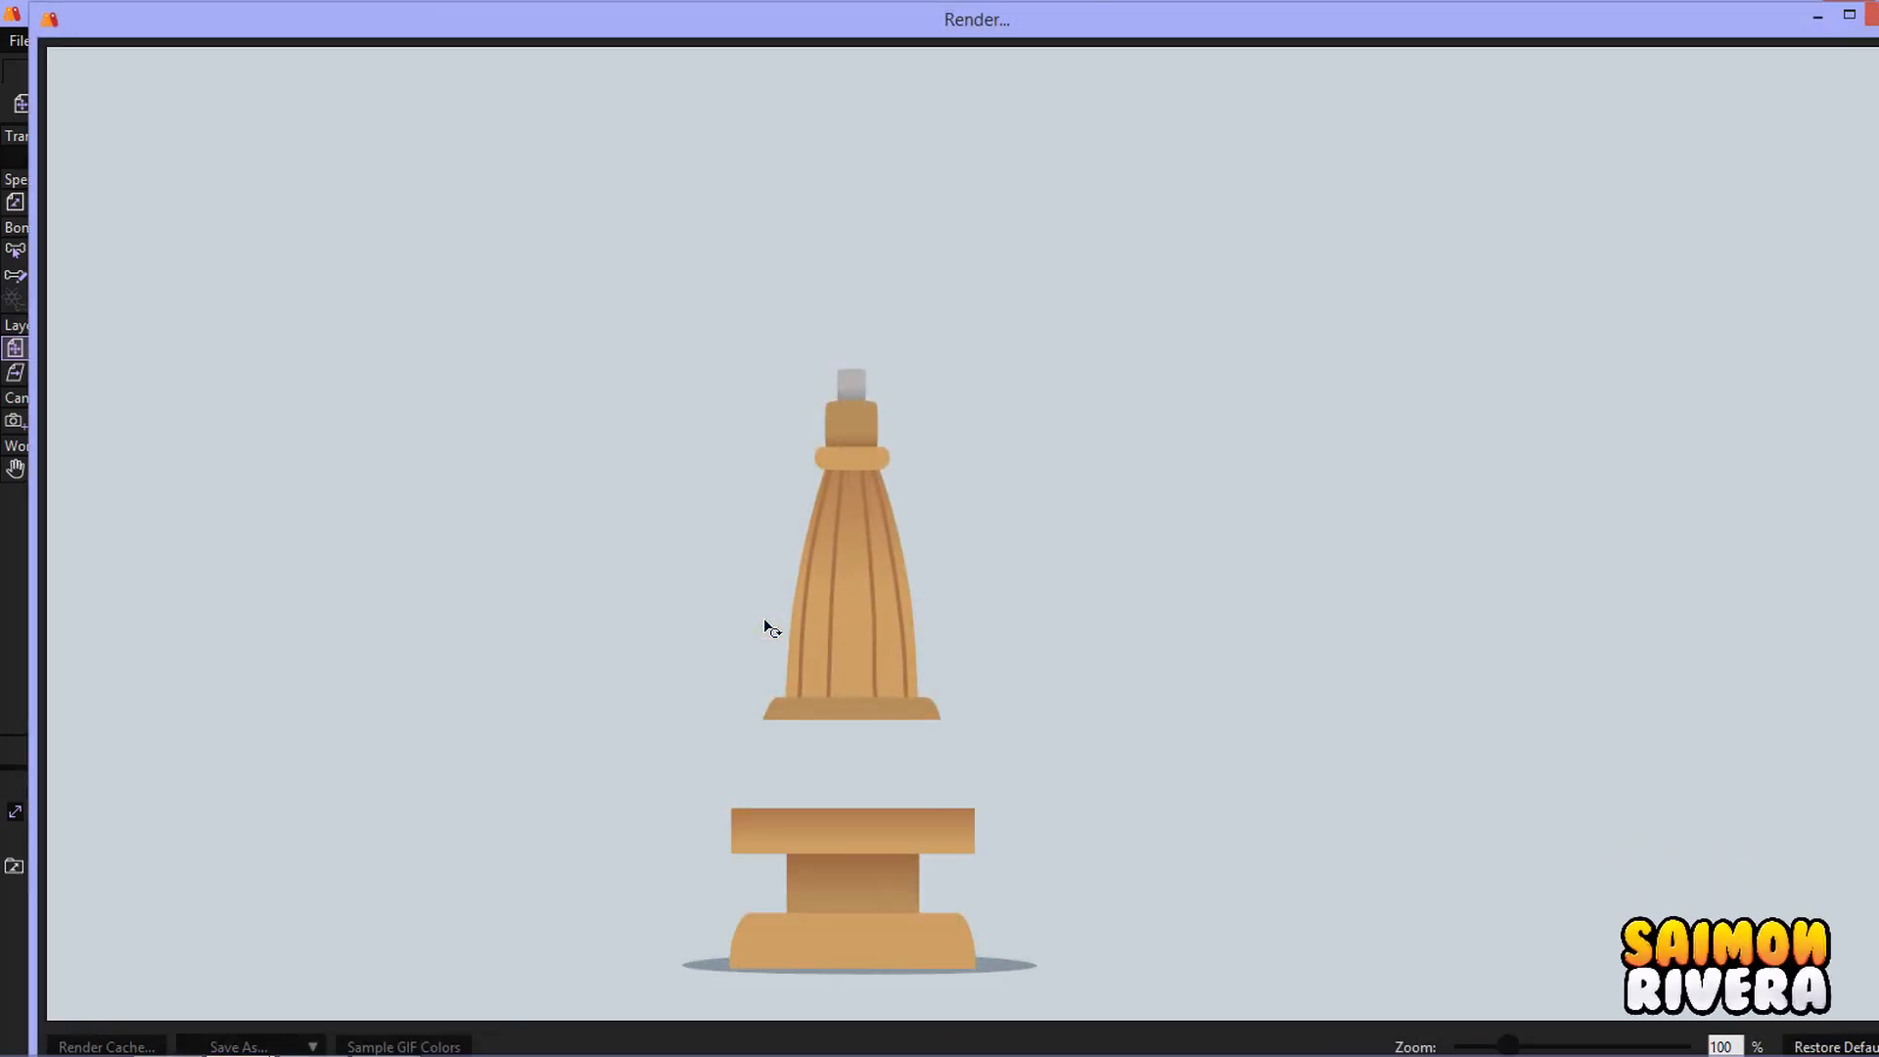
drag(643, 724, 731, 785)
drag(1258, 820, 1108, 781)
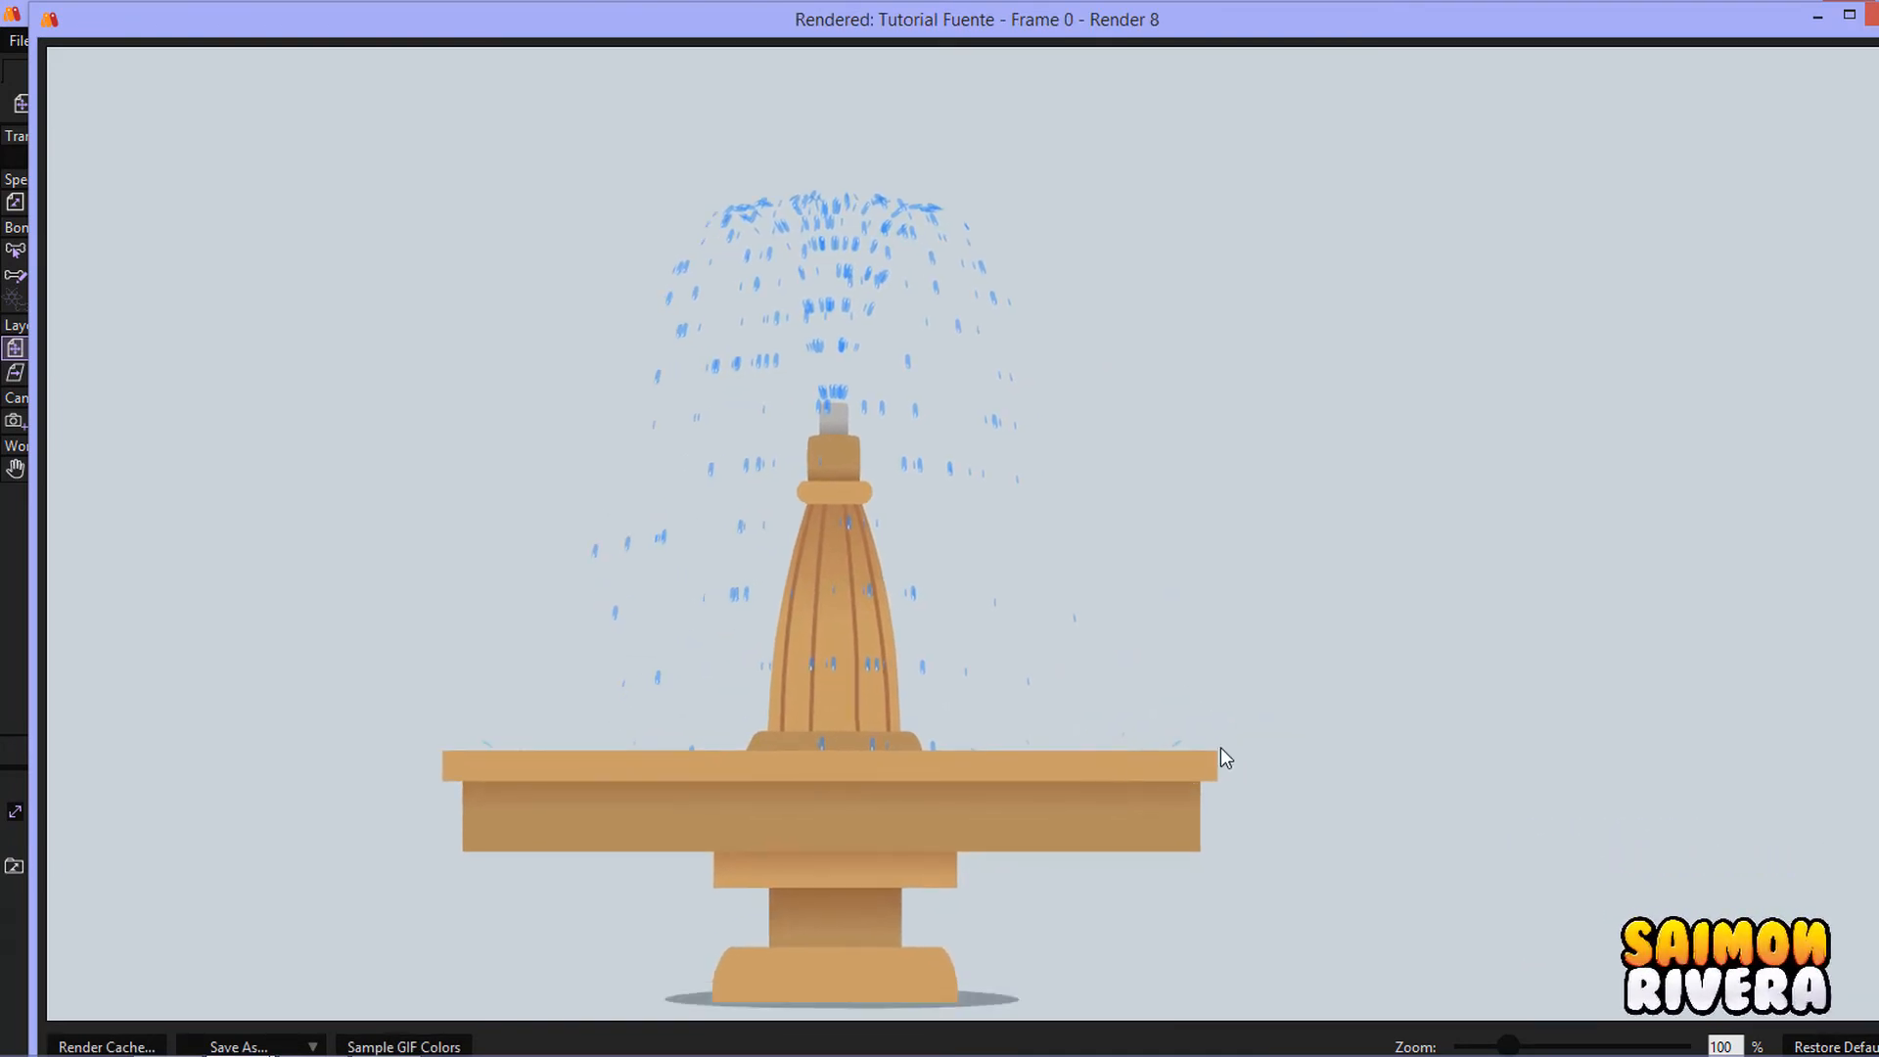
click(1847, 21)
click(1846, 20)
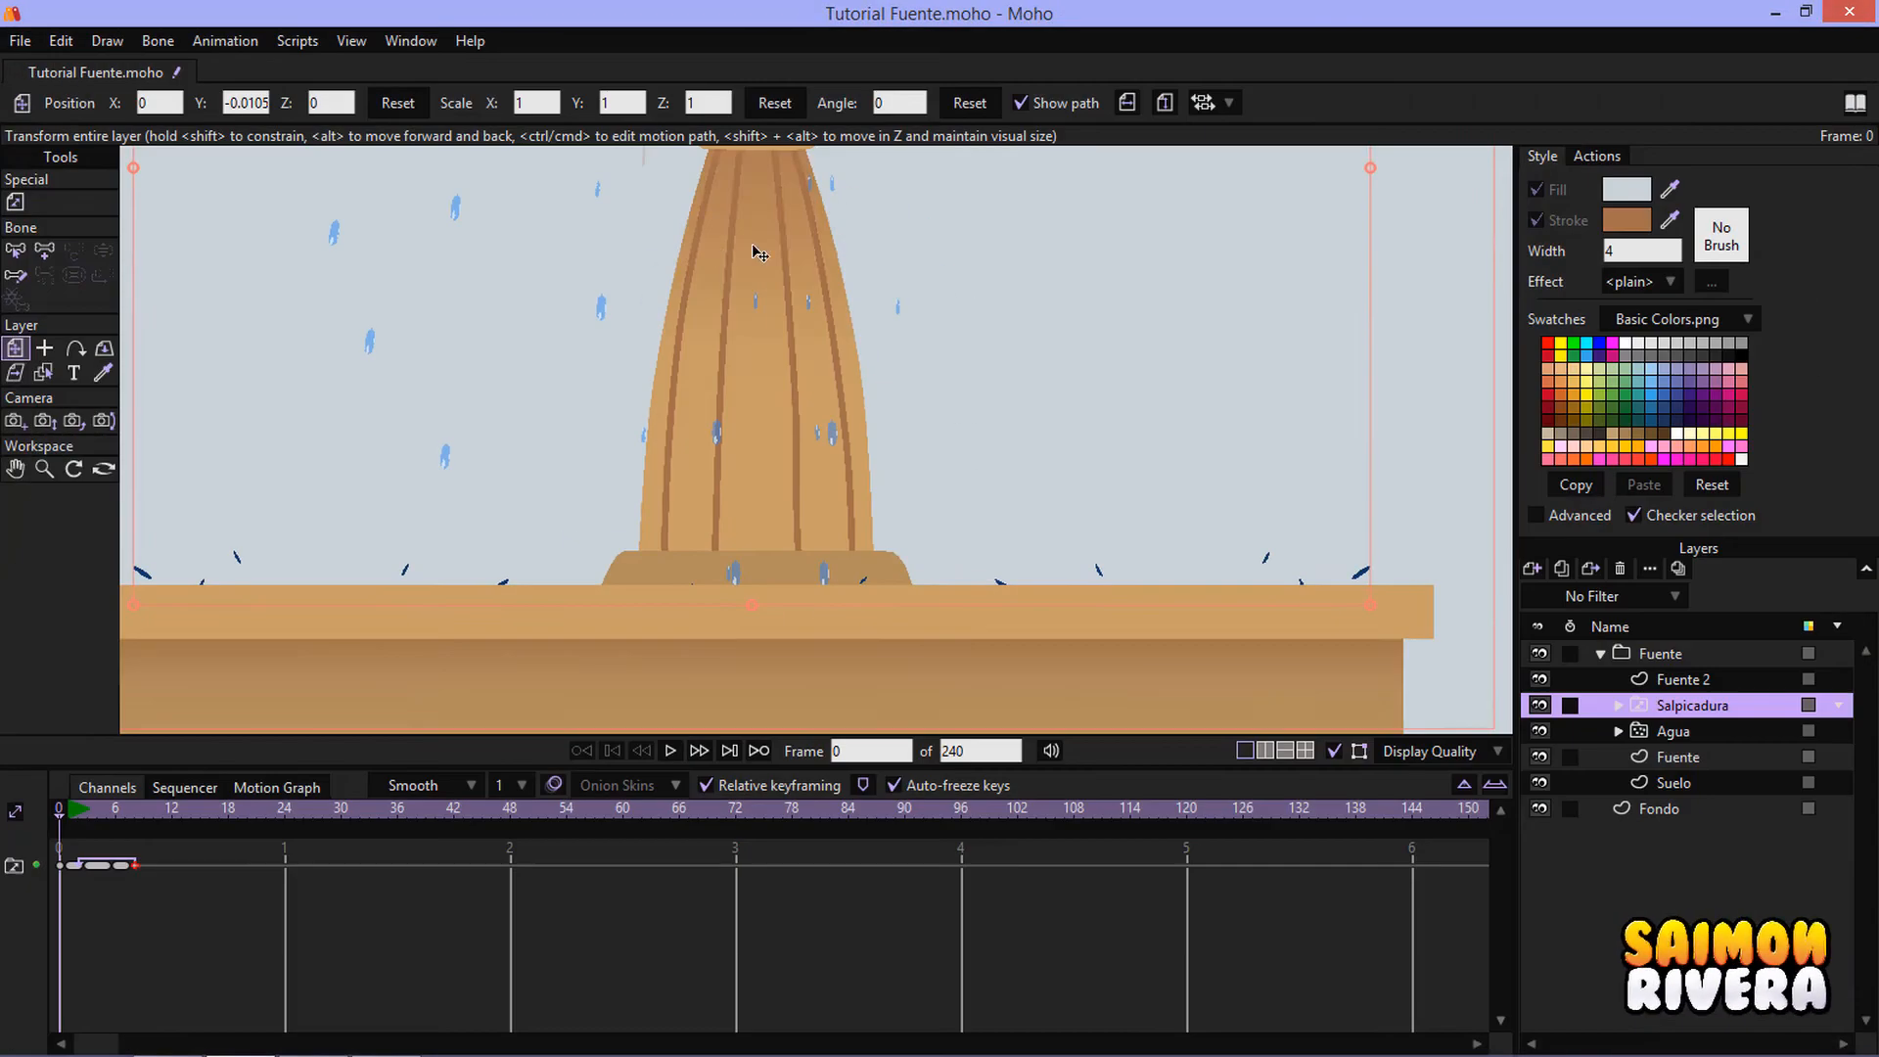
drag(735, 383, 861, 585)
scroll(861, 585, down, 5)
drag(976, 544, 972, 568)
scroll(975, 572, down, 3)
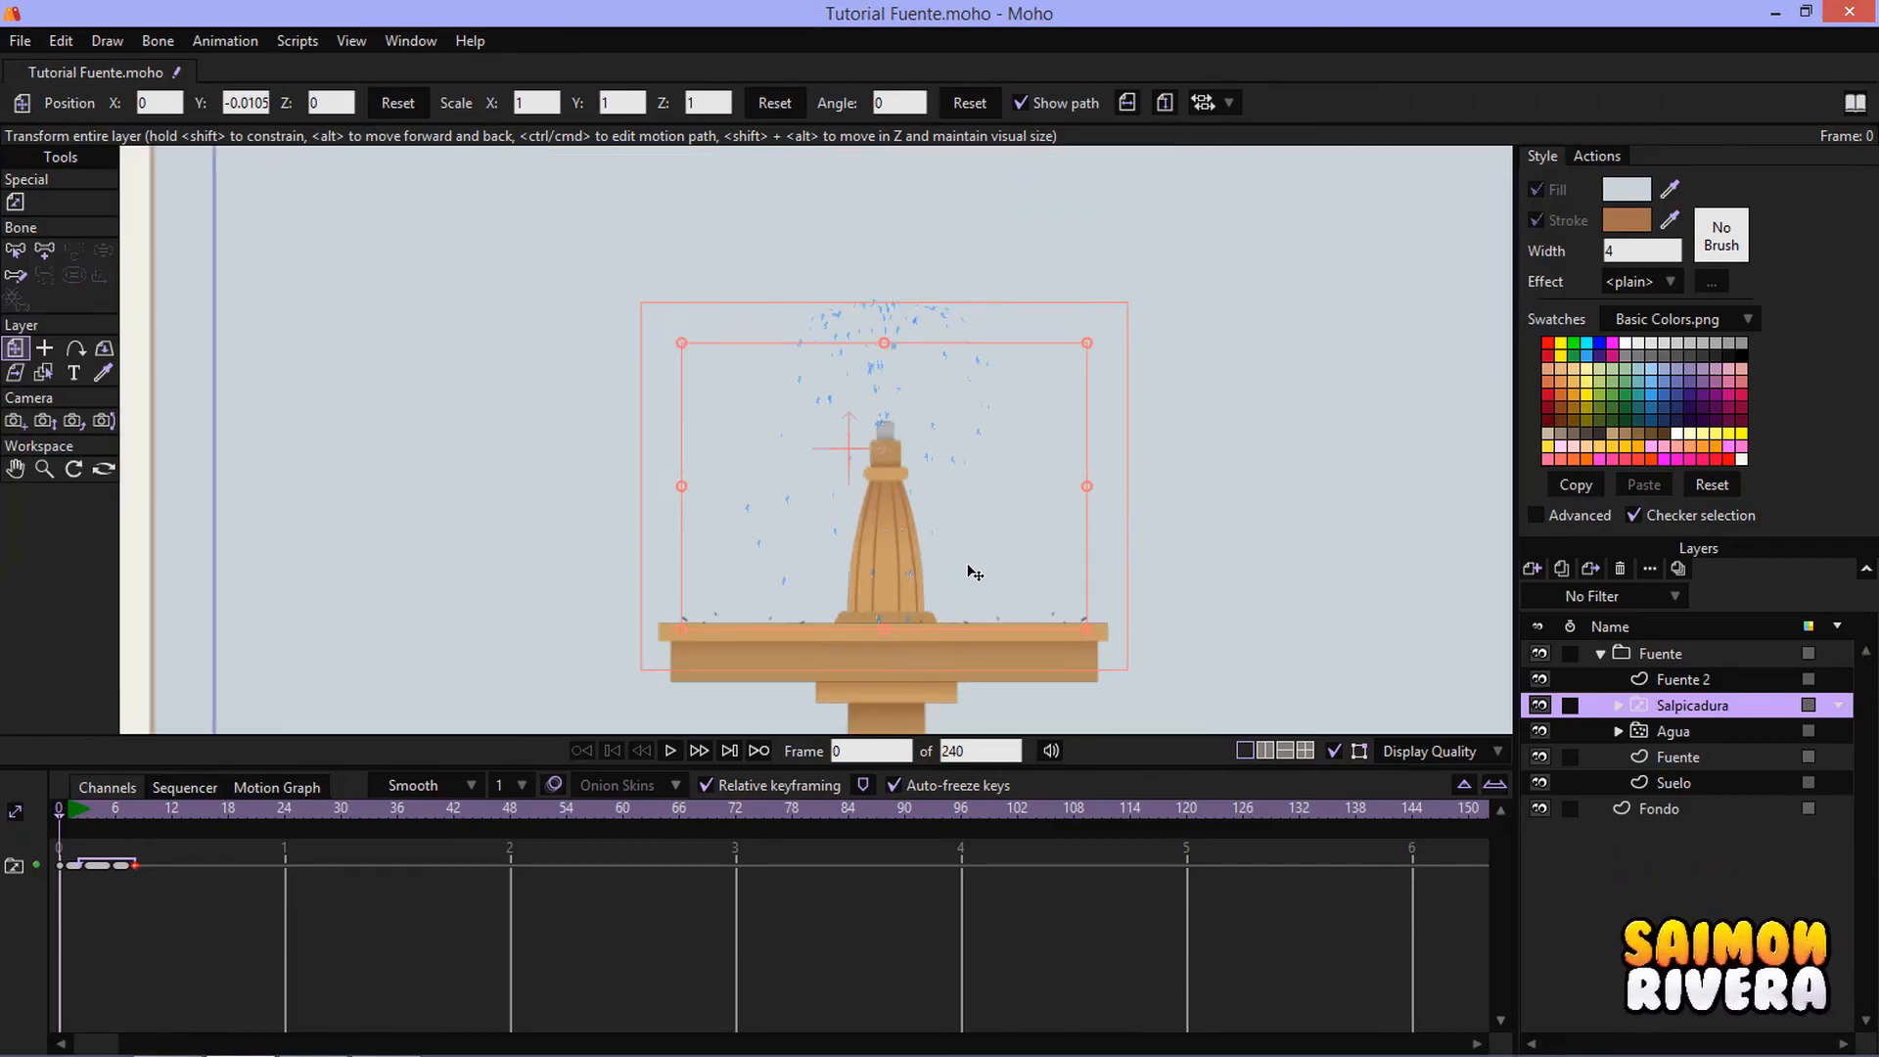
scroll(954, 575, up, 4)
scroll(976, 584, down, 3)
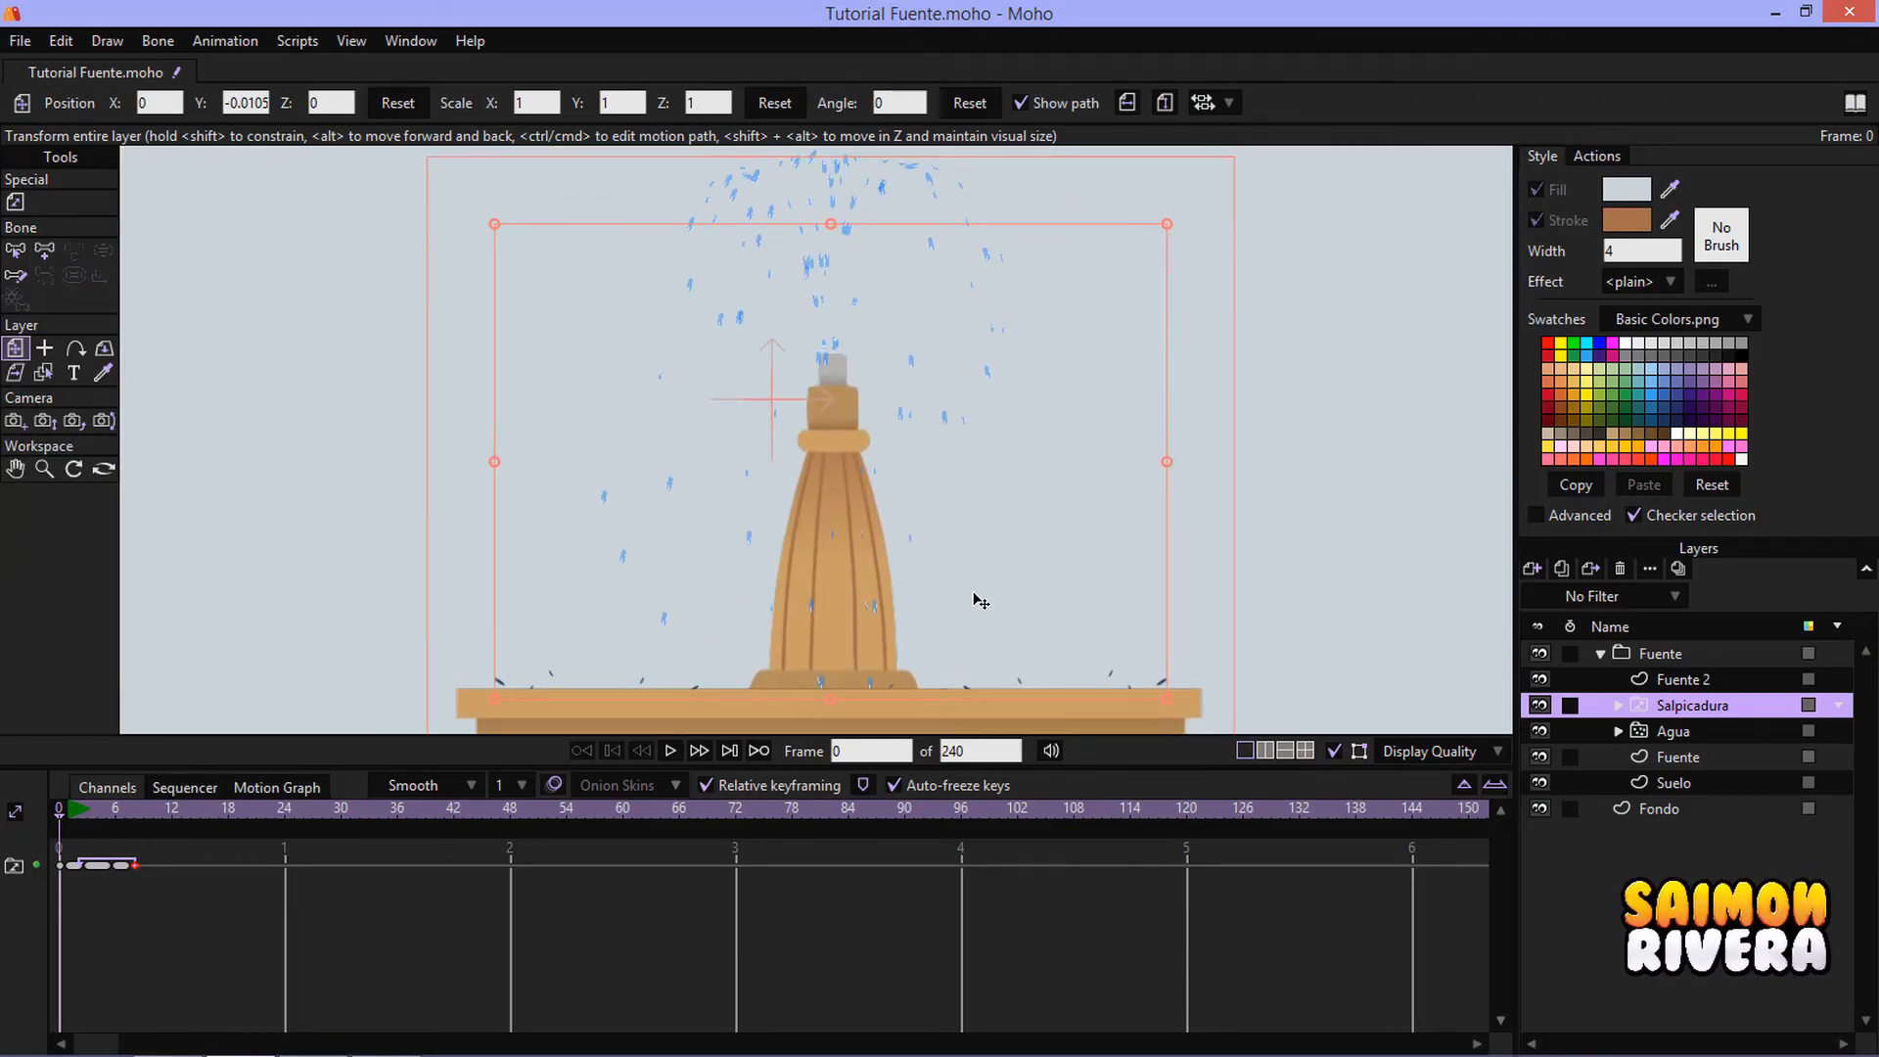
- Play the animation to check the falling water and rim splashes, and return to frame 0
click(672, 751)
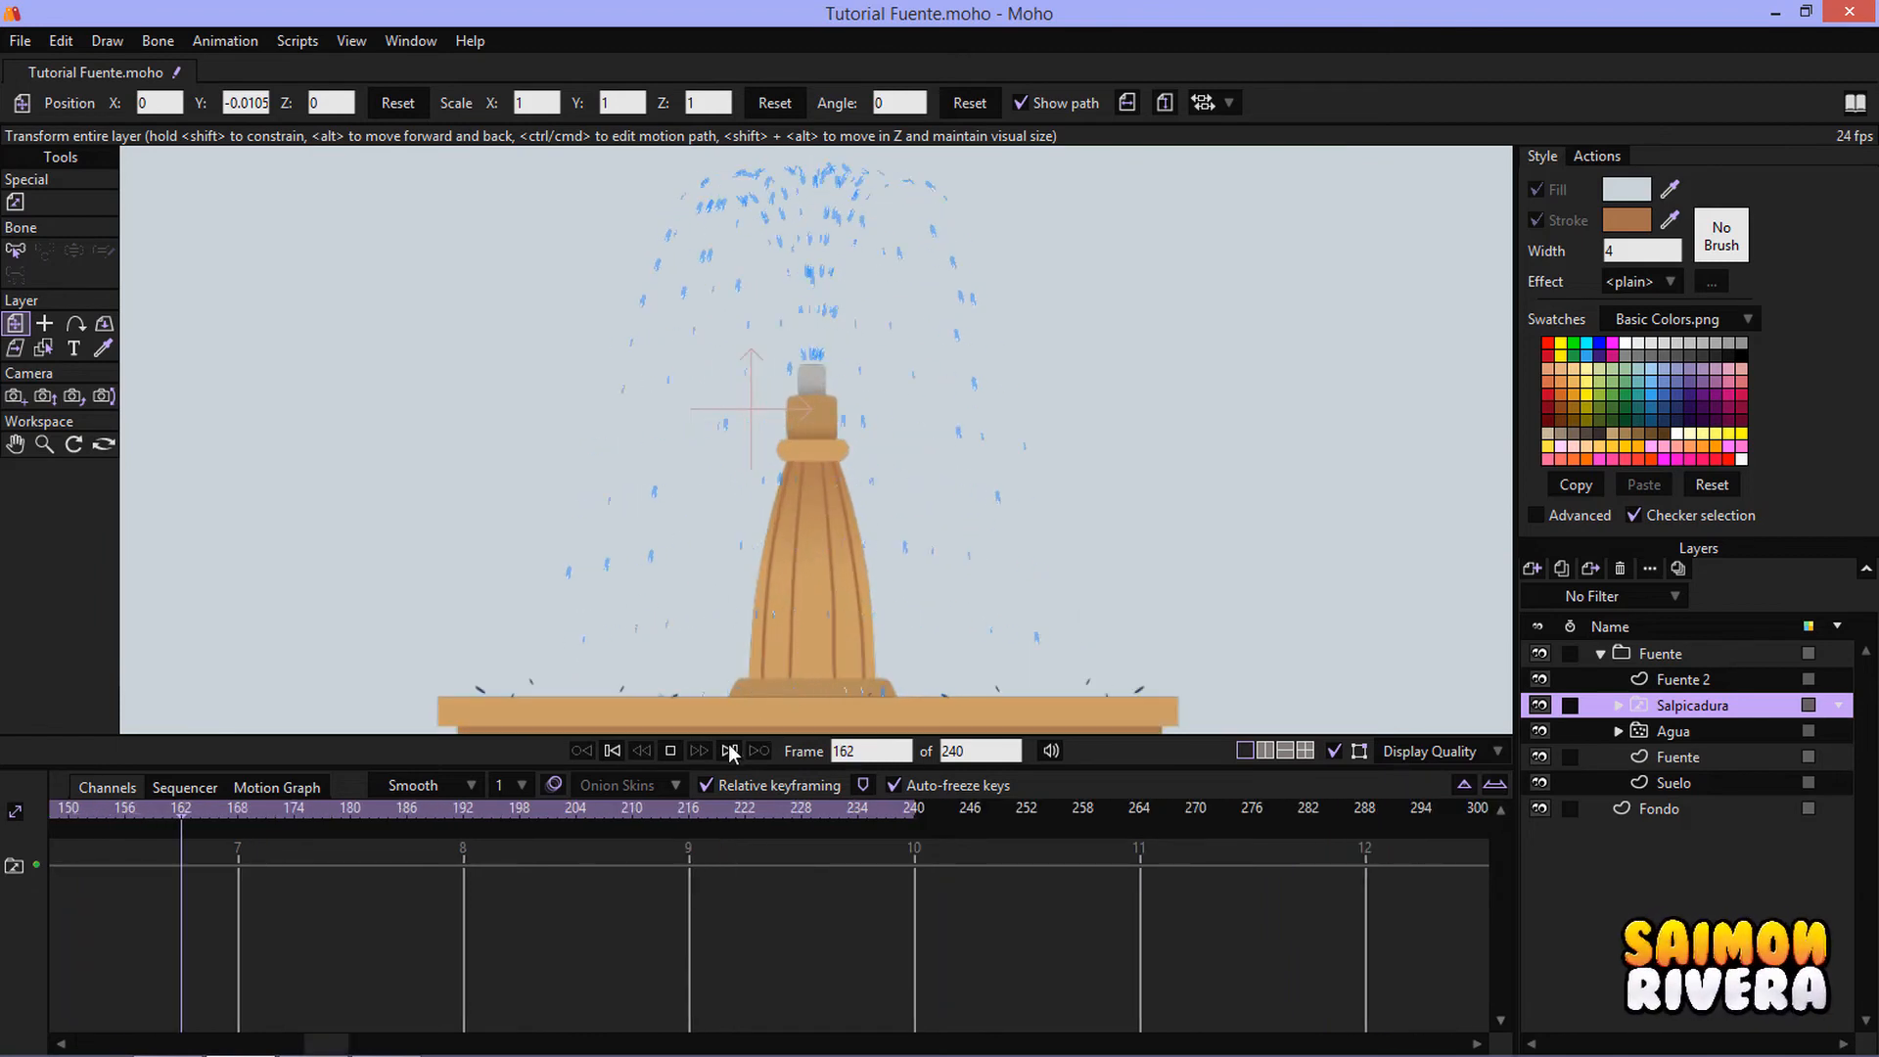
click(669, 749)
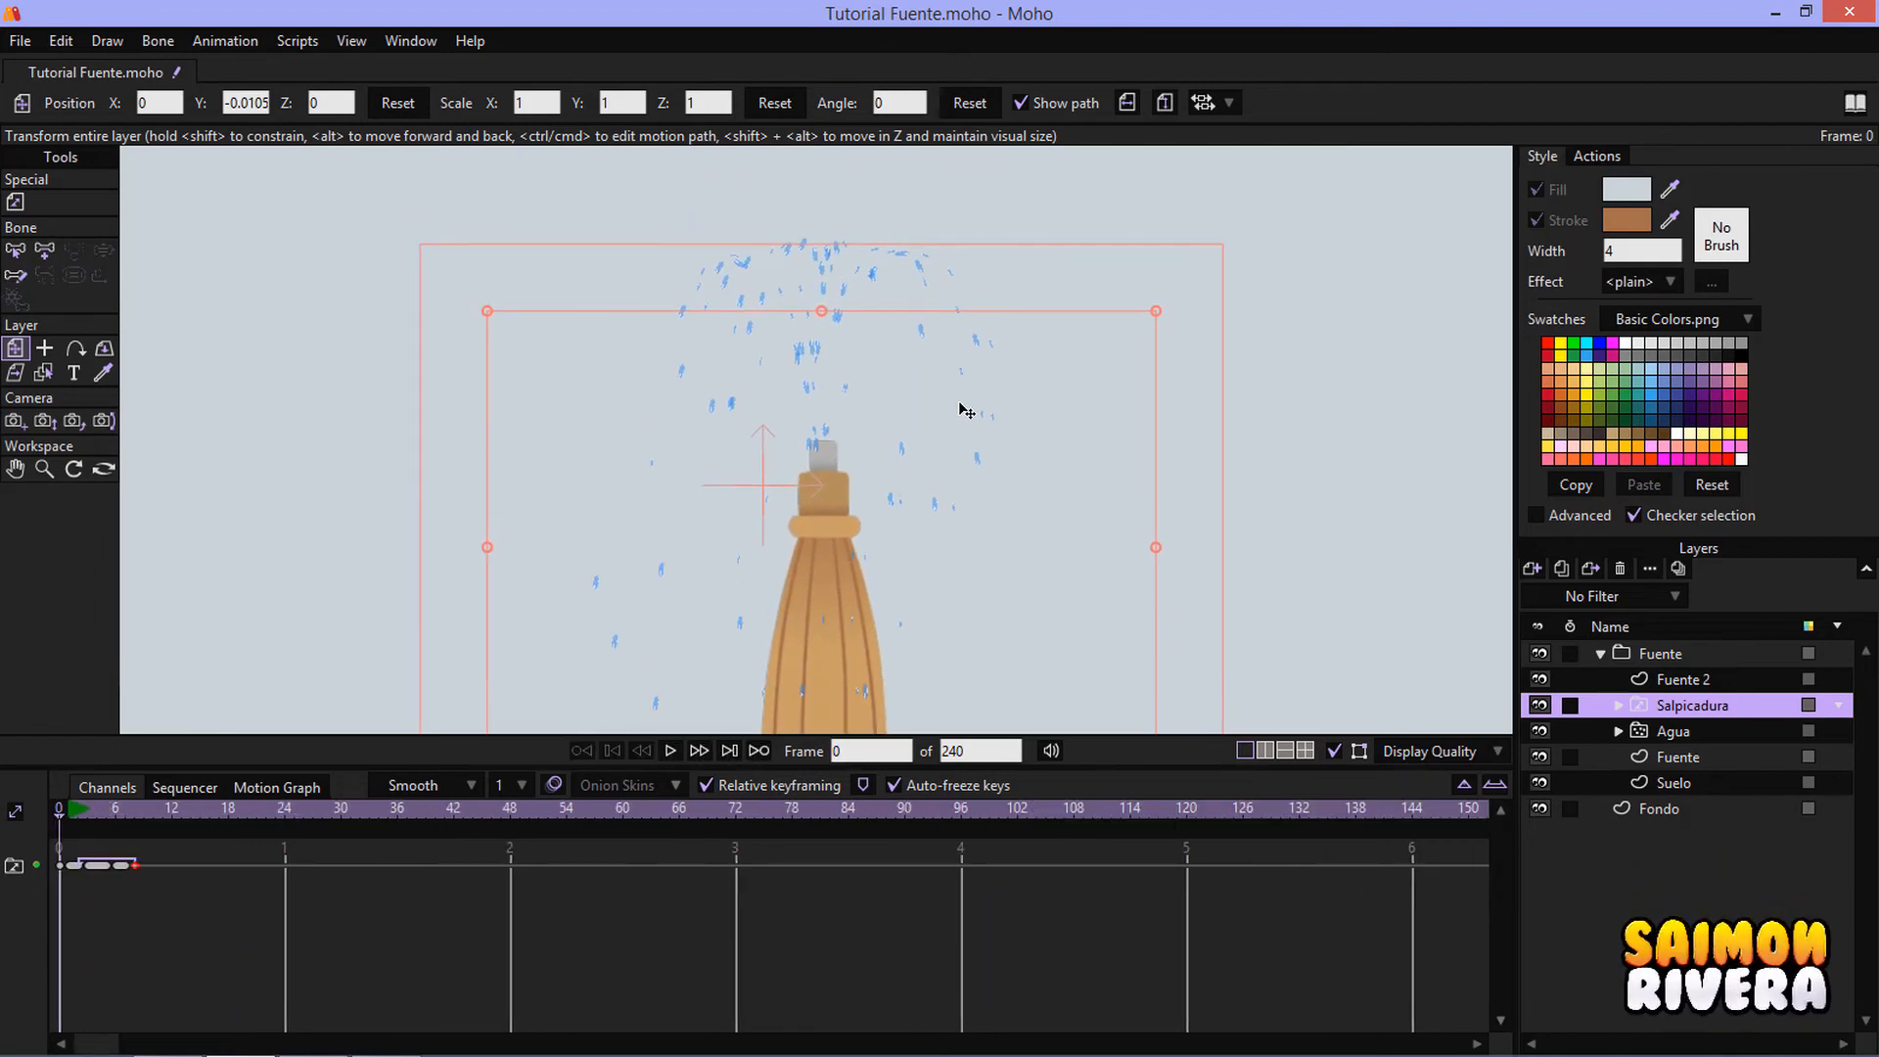
- Try a blur radius of 2 on the Agua layer and render frame 49 to inspect the effect
double_click(1673, 732)
click(529, 340)
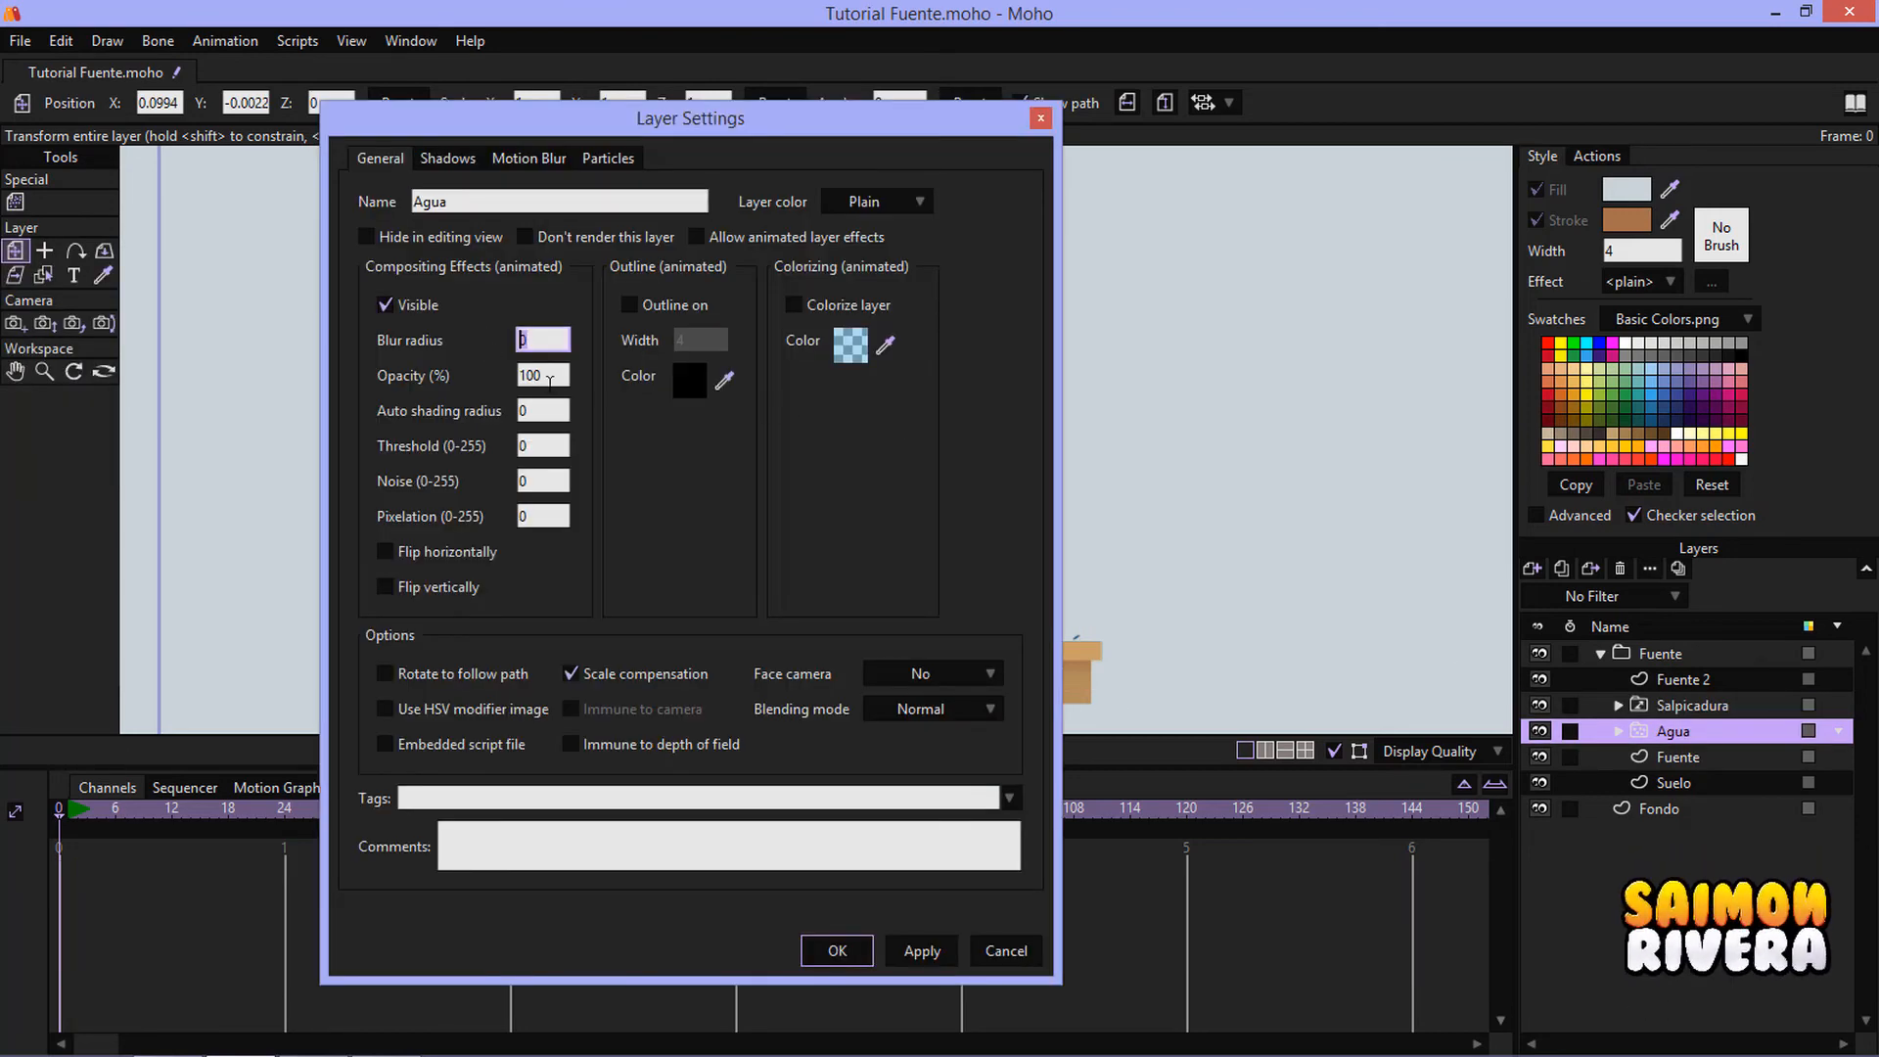
text(2)
click(853, 949)
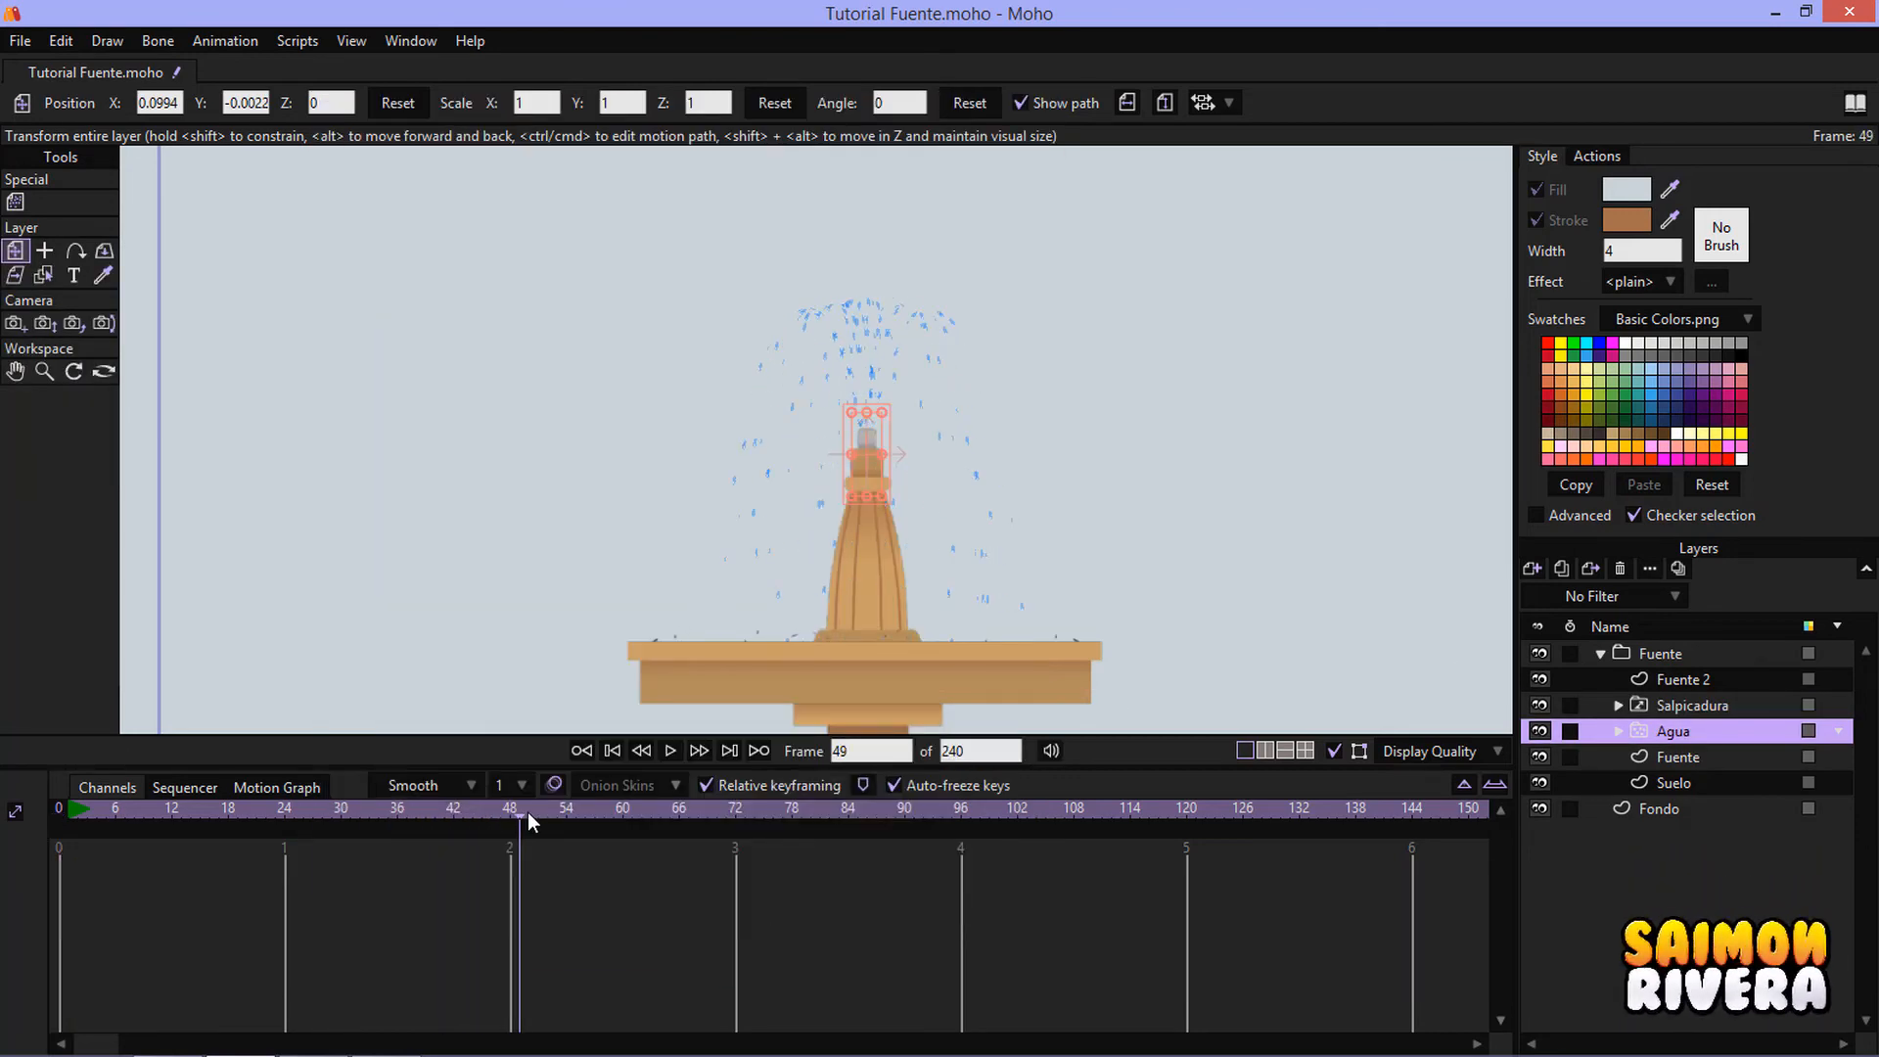
key(ctrl+r)
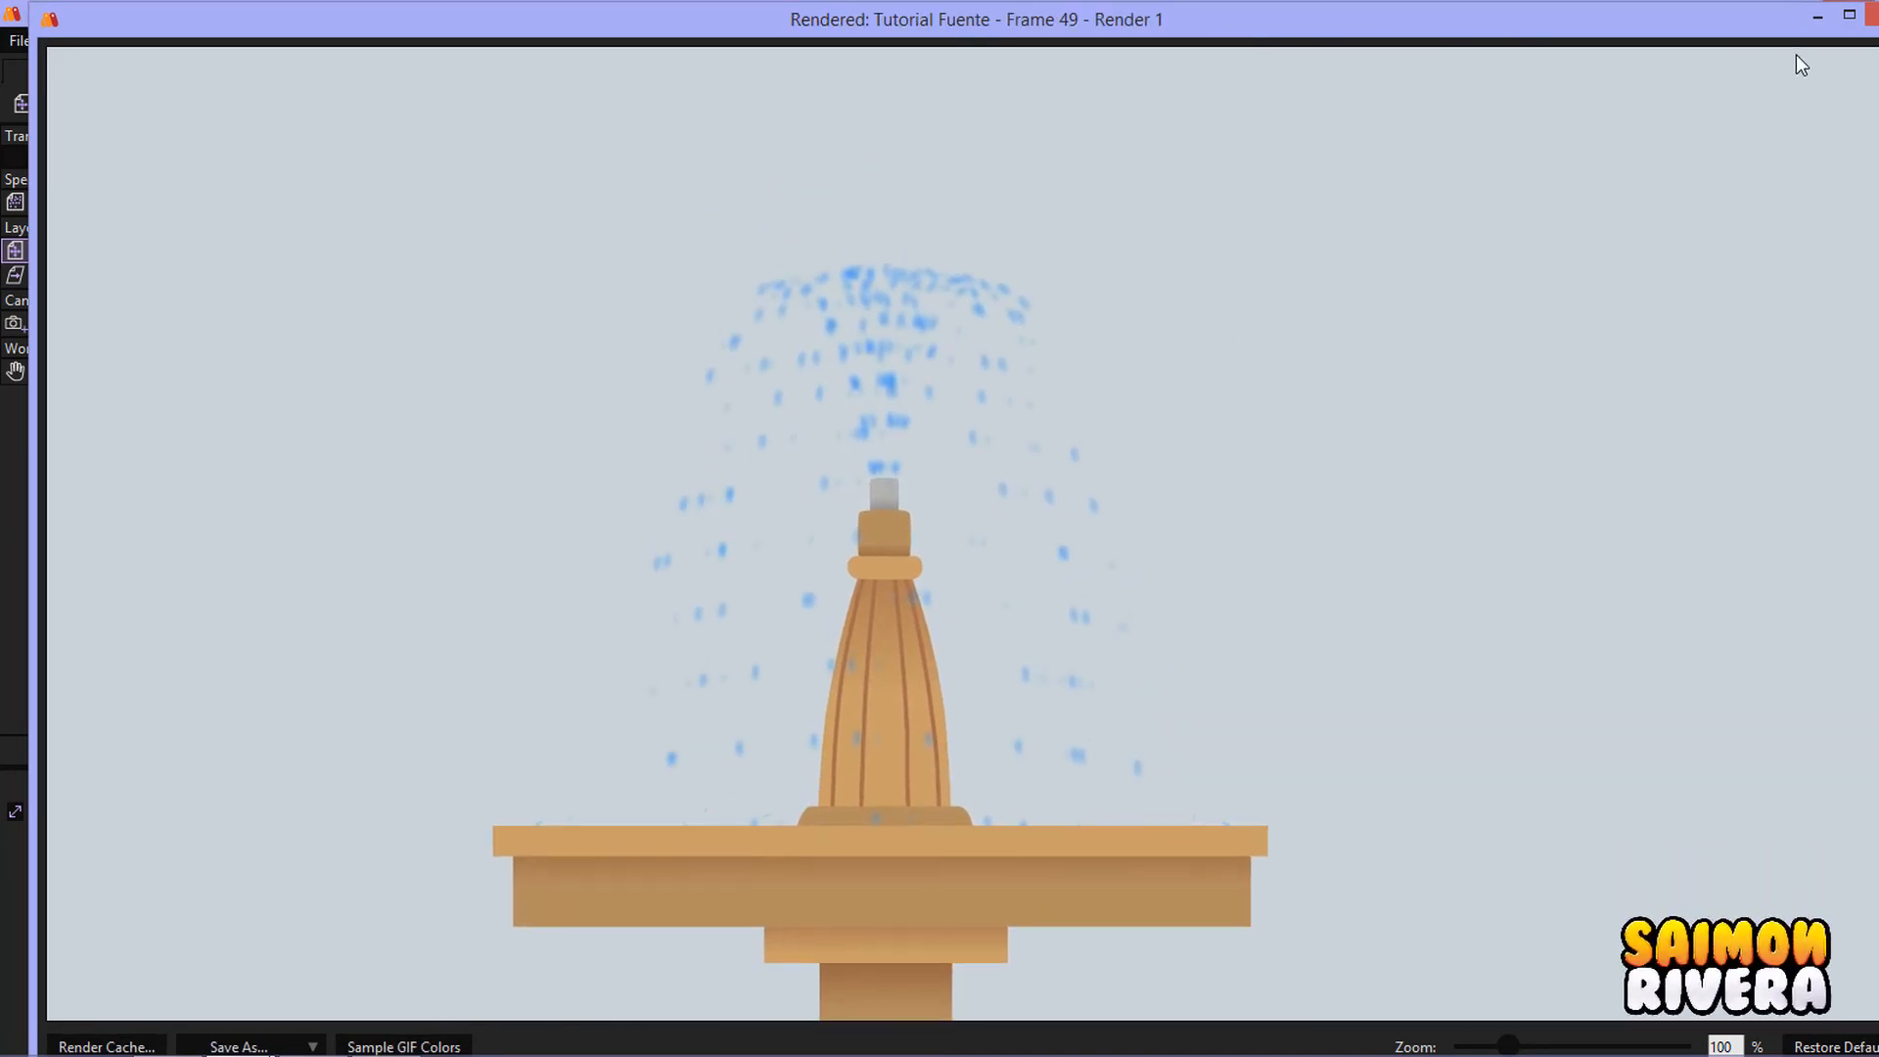
click(1865, 18)
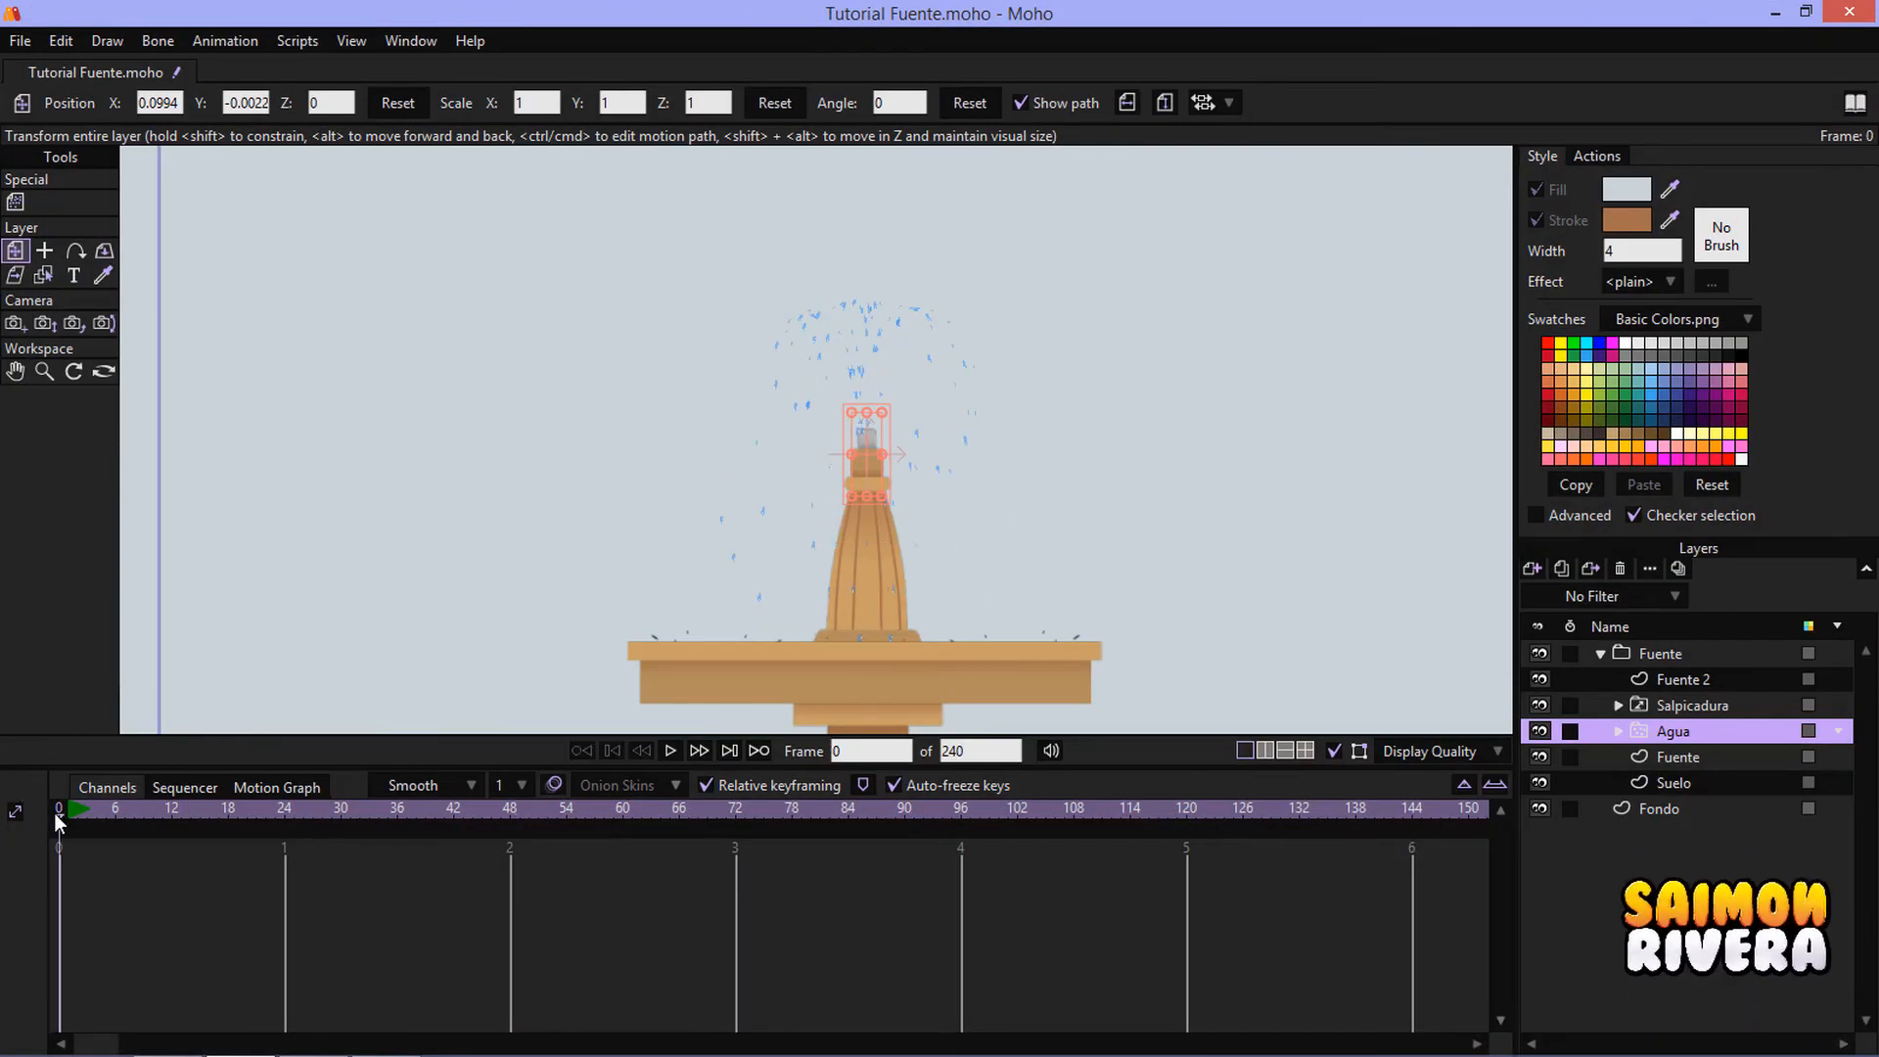
- Remove the Agua layer's blur, set its particle count to 500, and increase its preview particles
double_click(1679, 741)
click(529, 340)
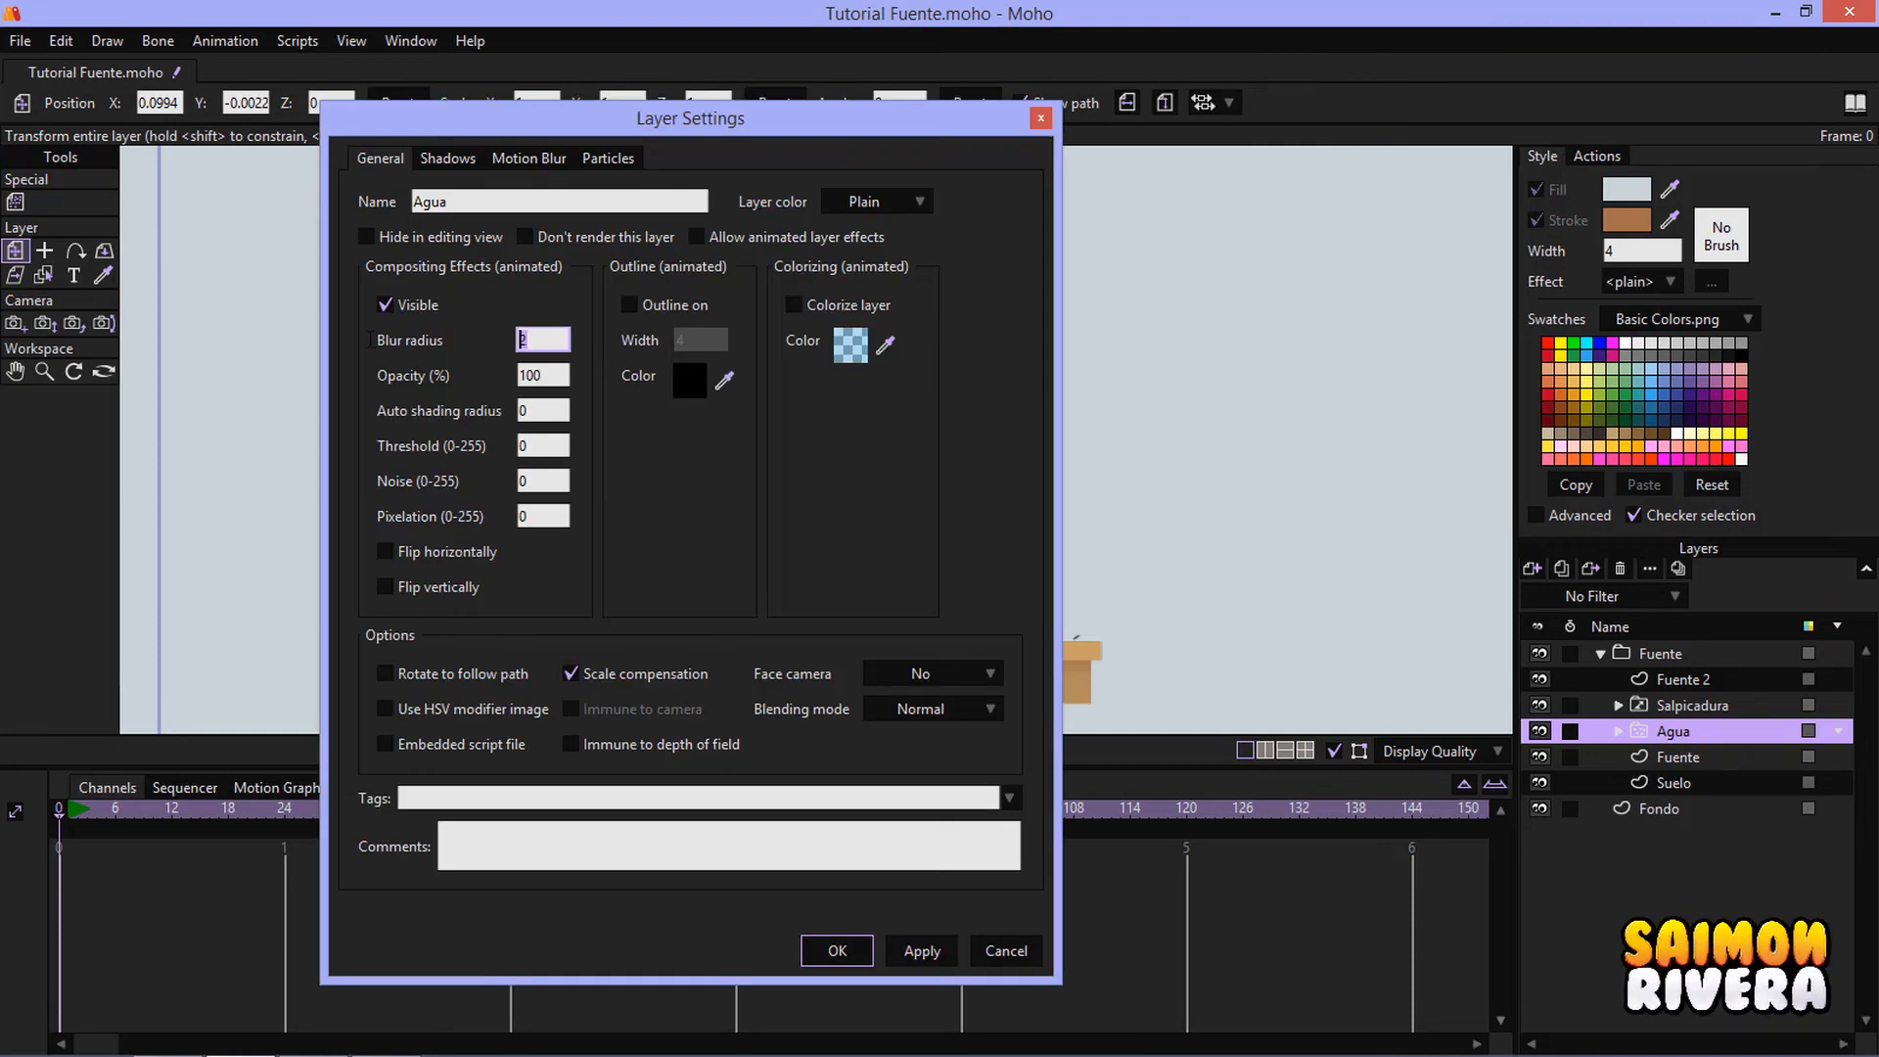
click(592, 158)
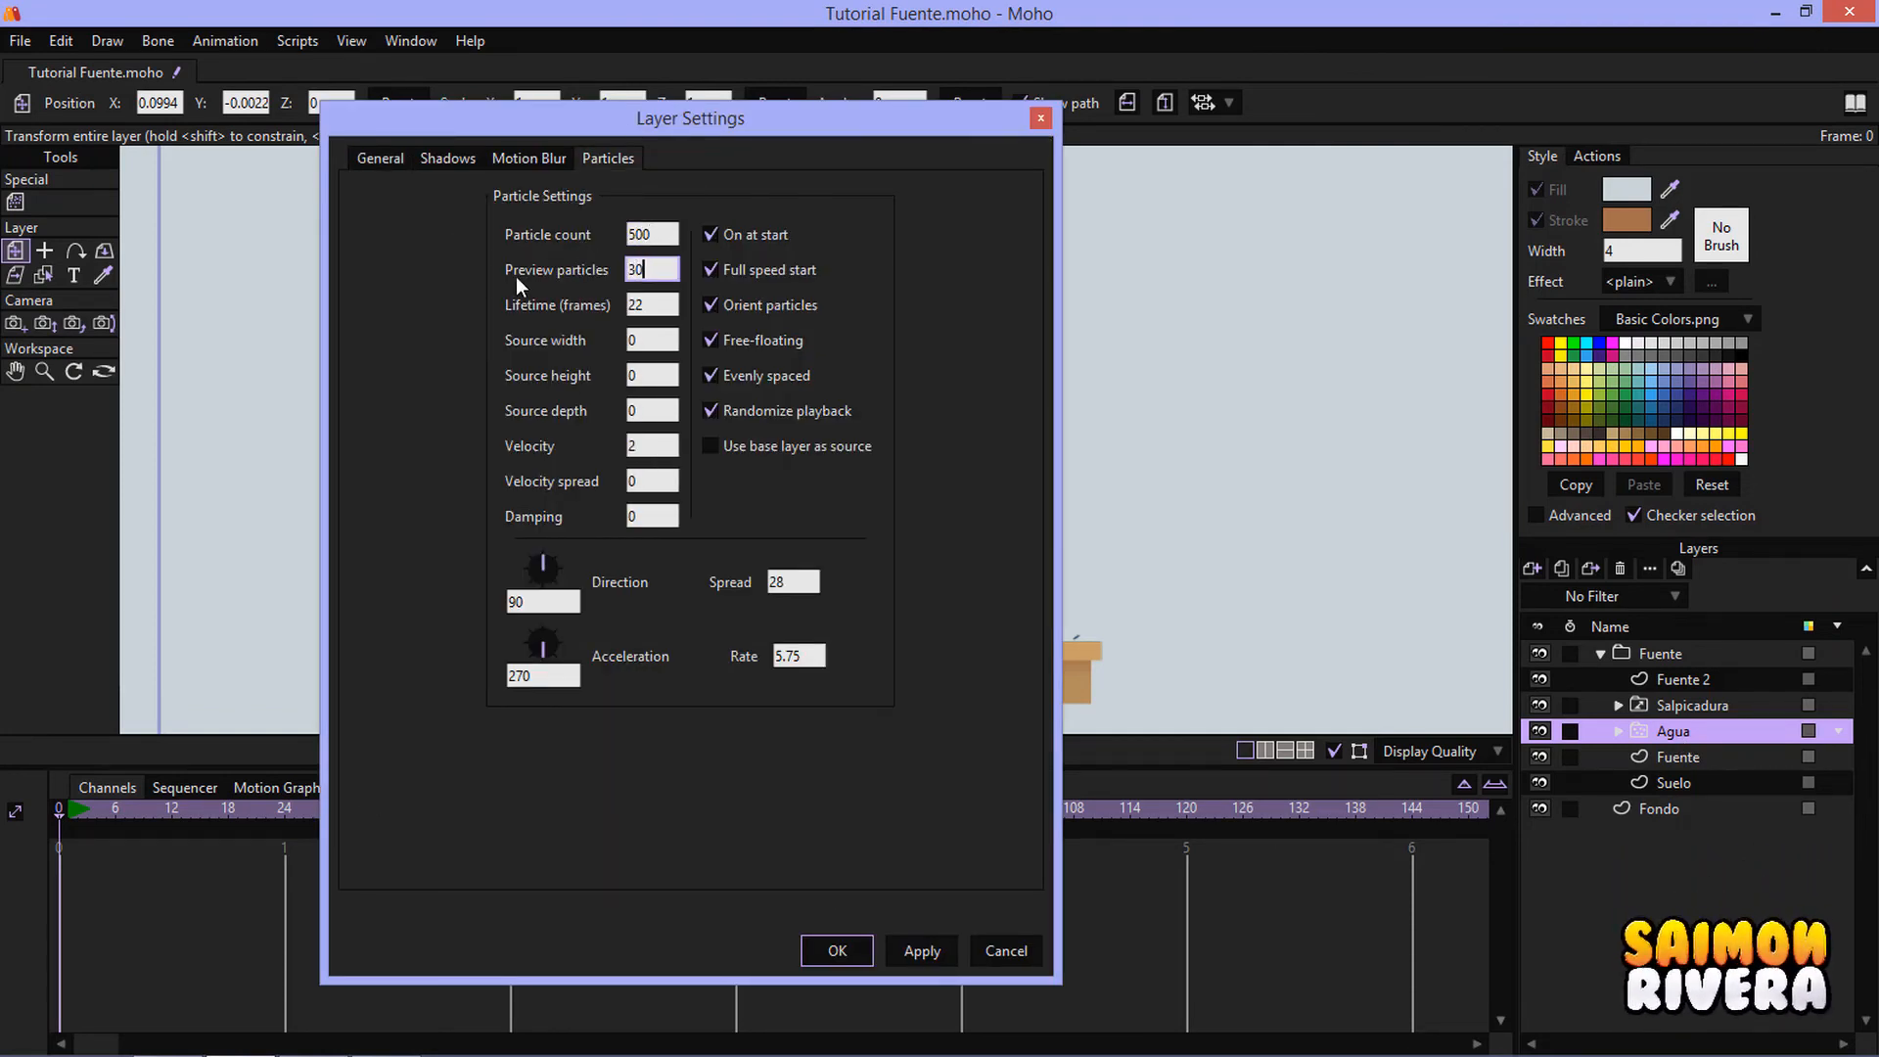
click(836, 949)
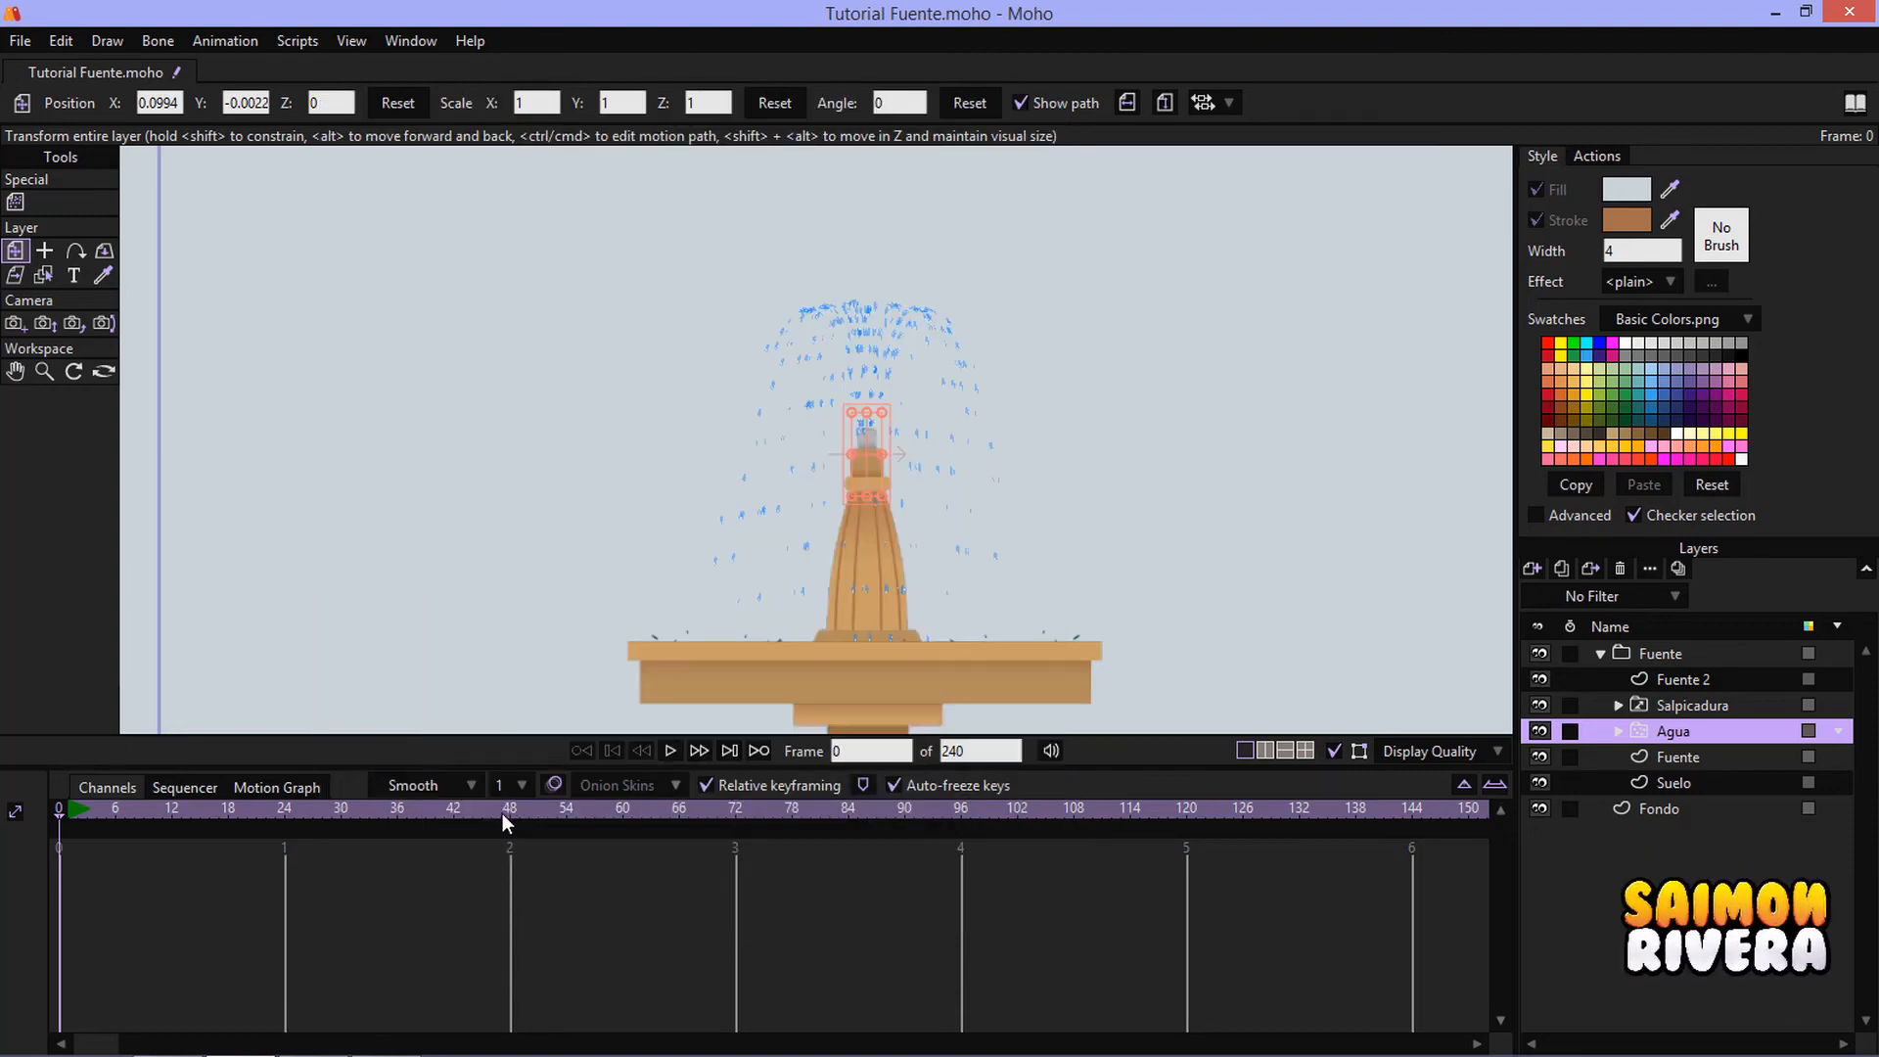
- Render frame 58 to inspect the denser water at full window size, and close the render
key(ctrl+r)
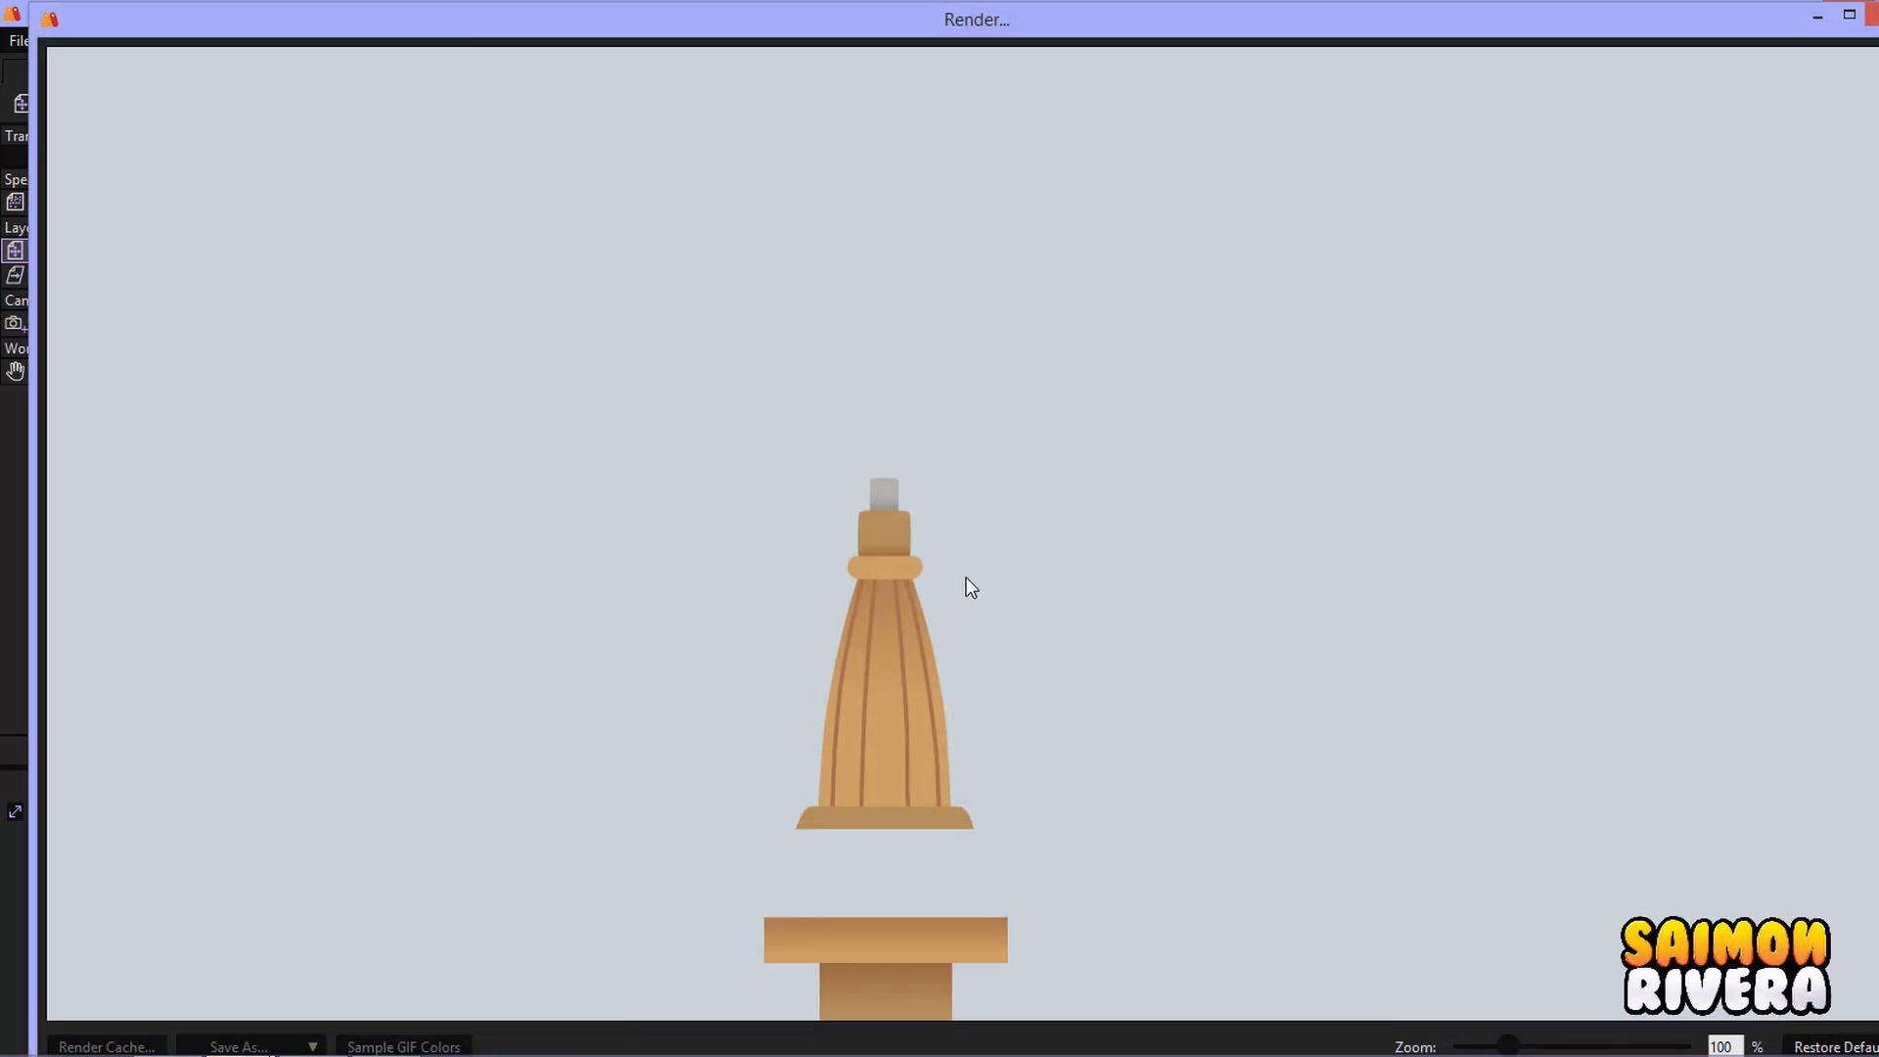
double_click(1049, 26)
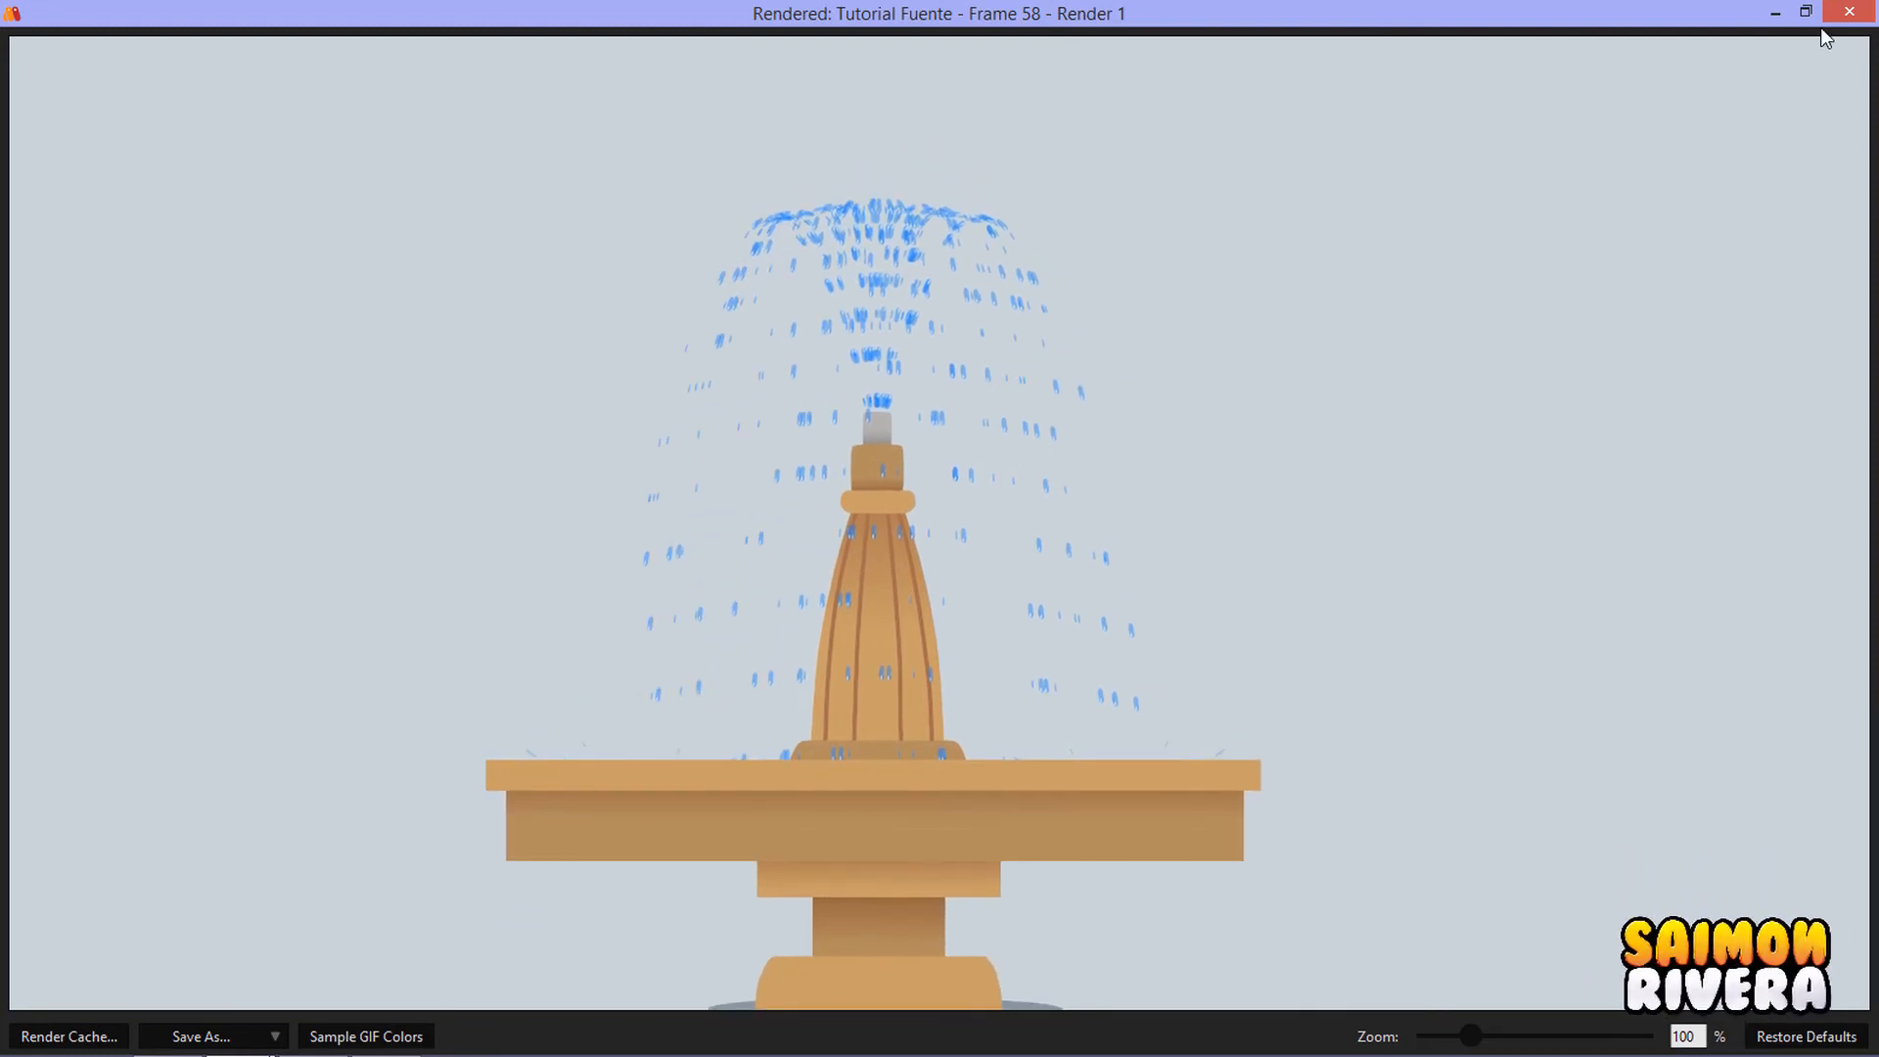
click(1846, 12)
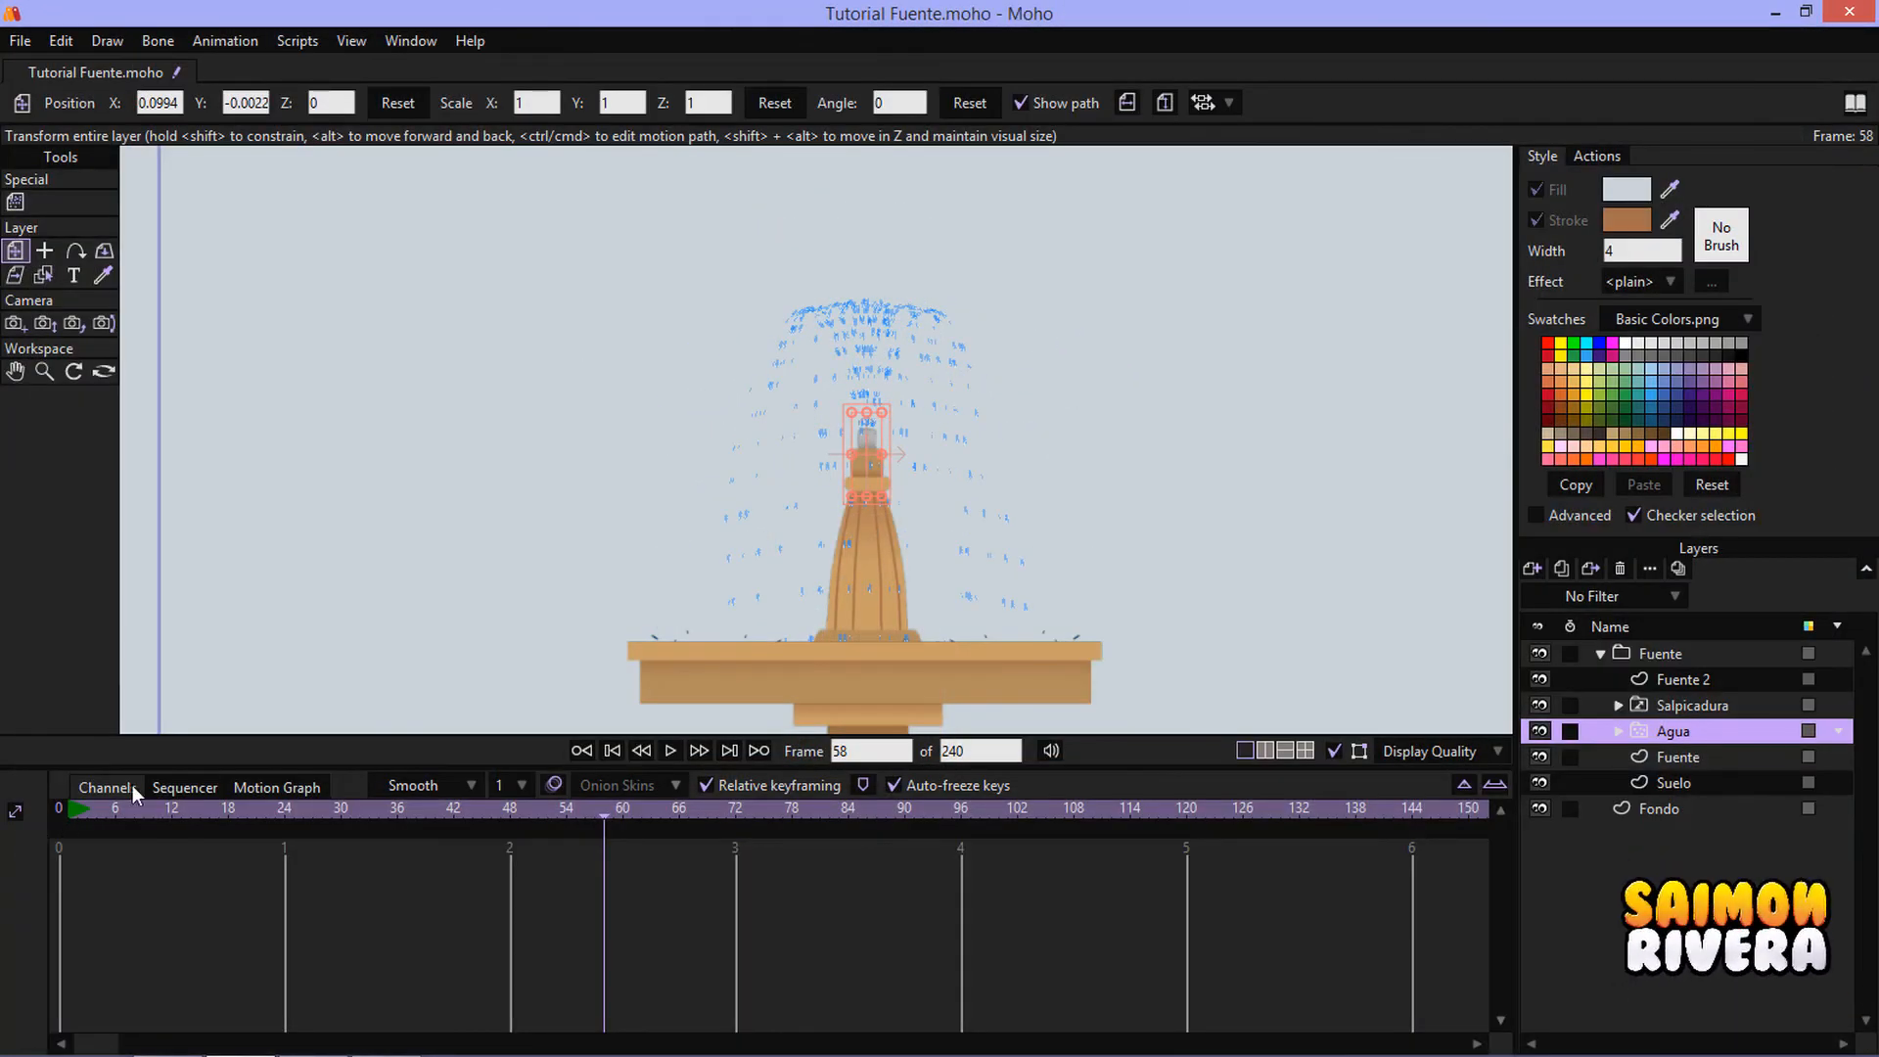
- Play the animation from frame 0, examine the denser water around the nozzle and the whole fountain, and restart playback
click(57, 807)
click(669, 751)
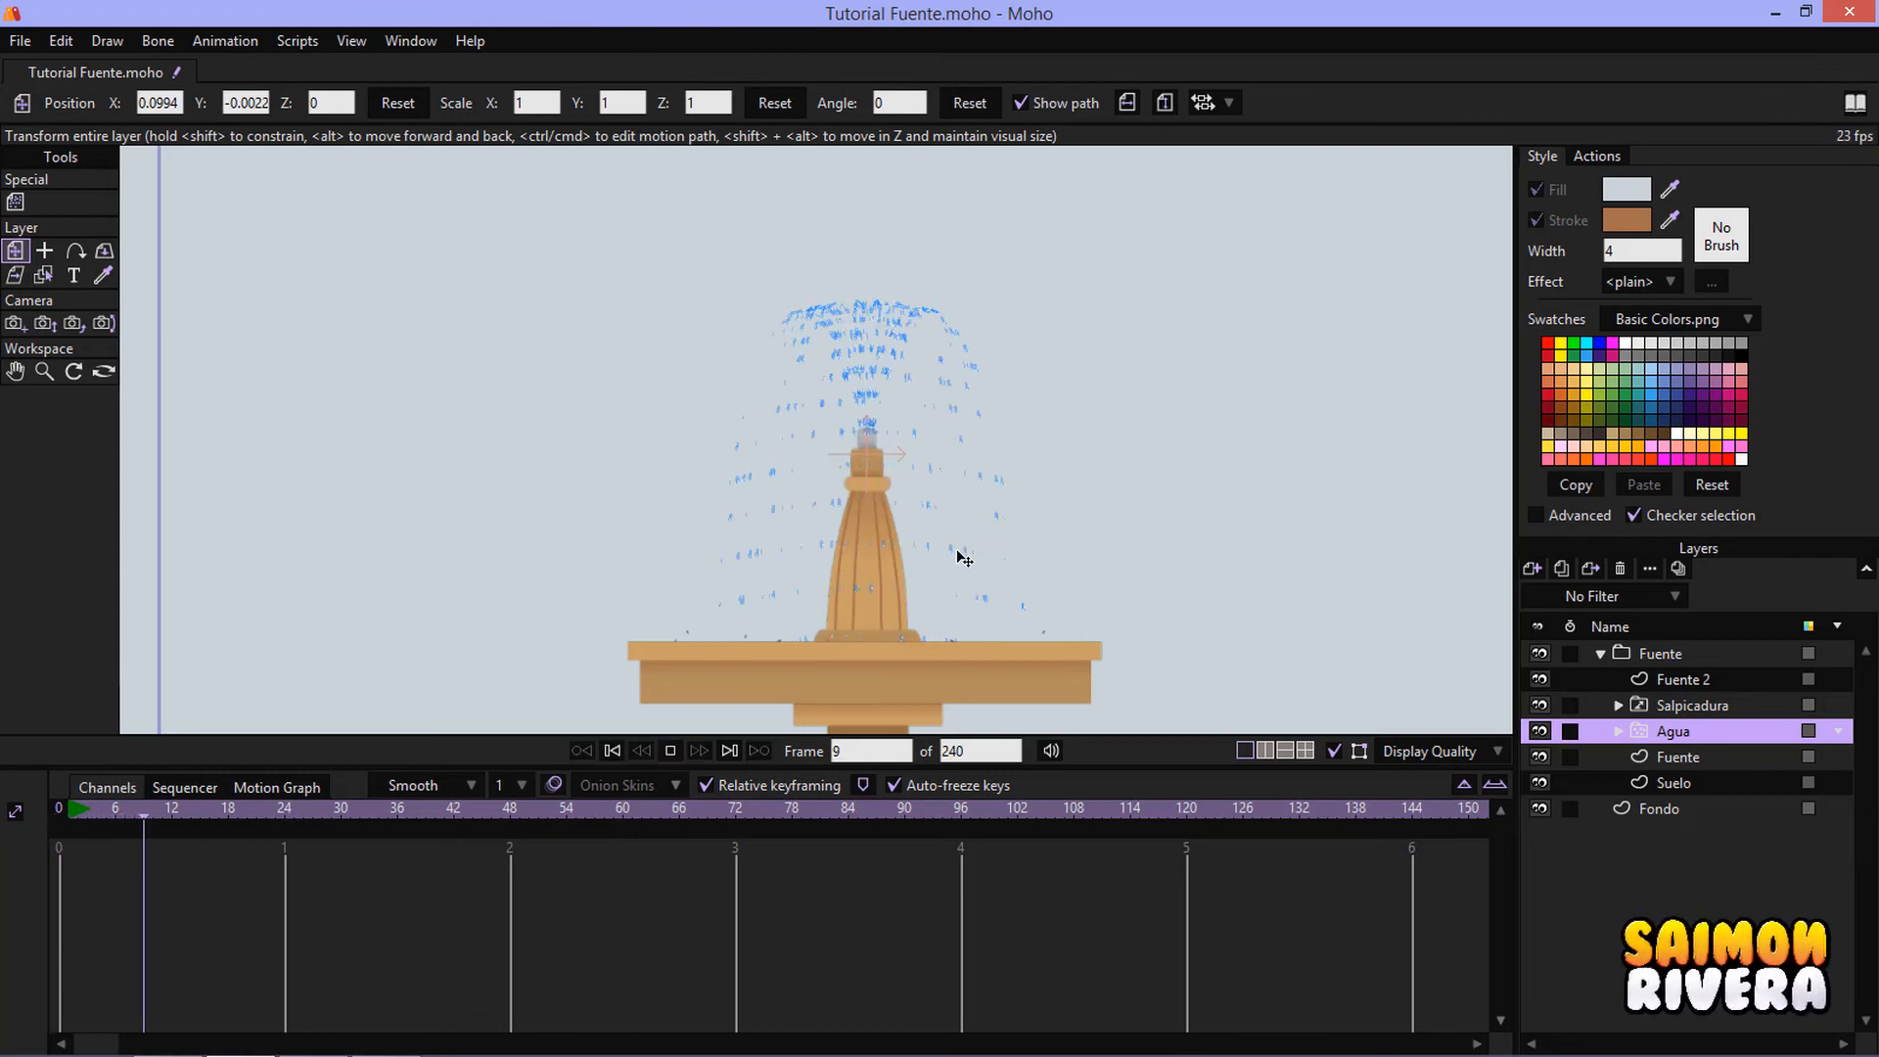
scroll(942, 512, down, 2)
scroll(941, 550, up, 4)
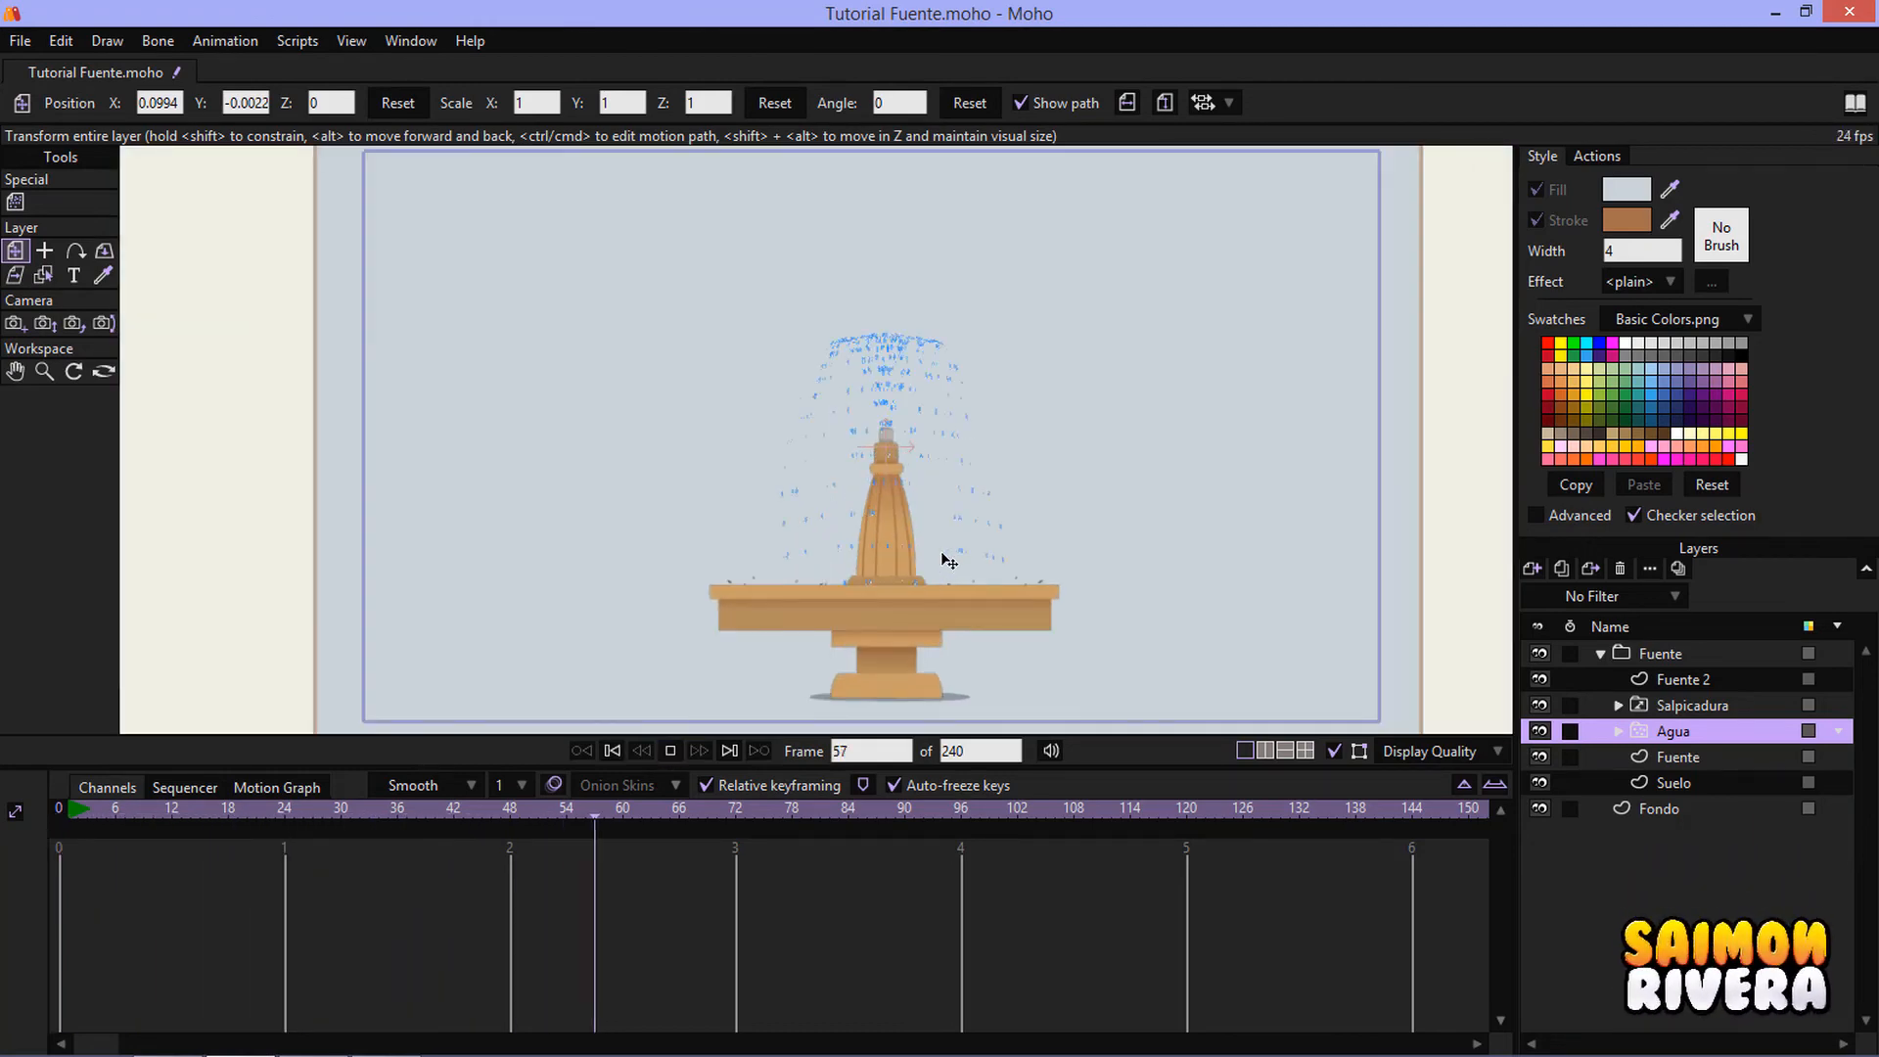
scroll(939, 572, down, 2)
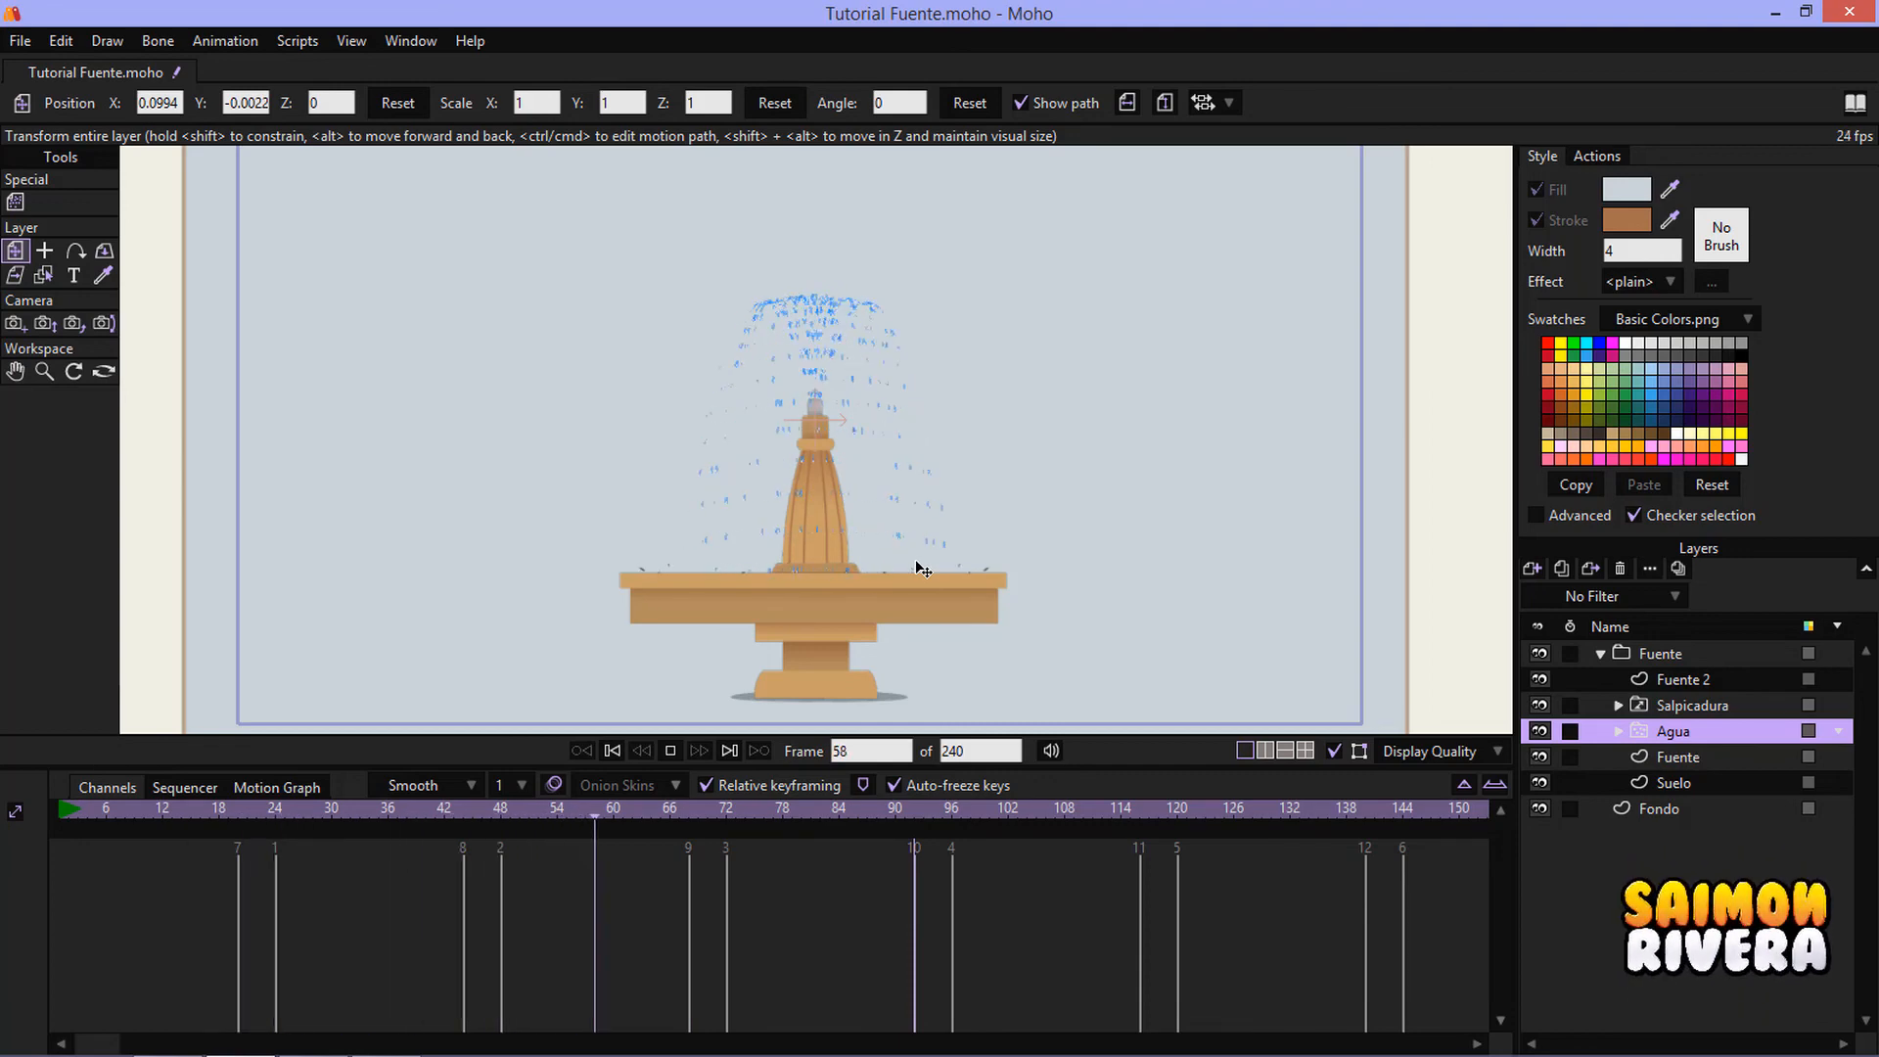
scroll(781, 388, up, 13)
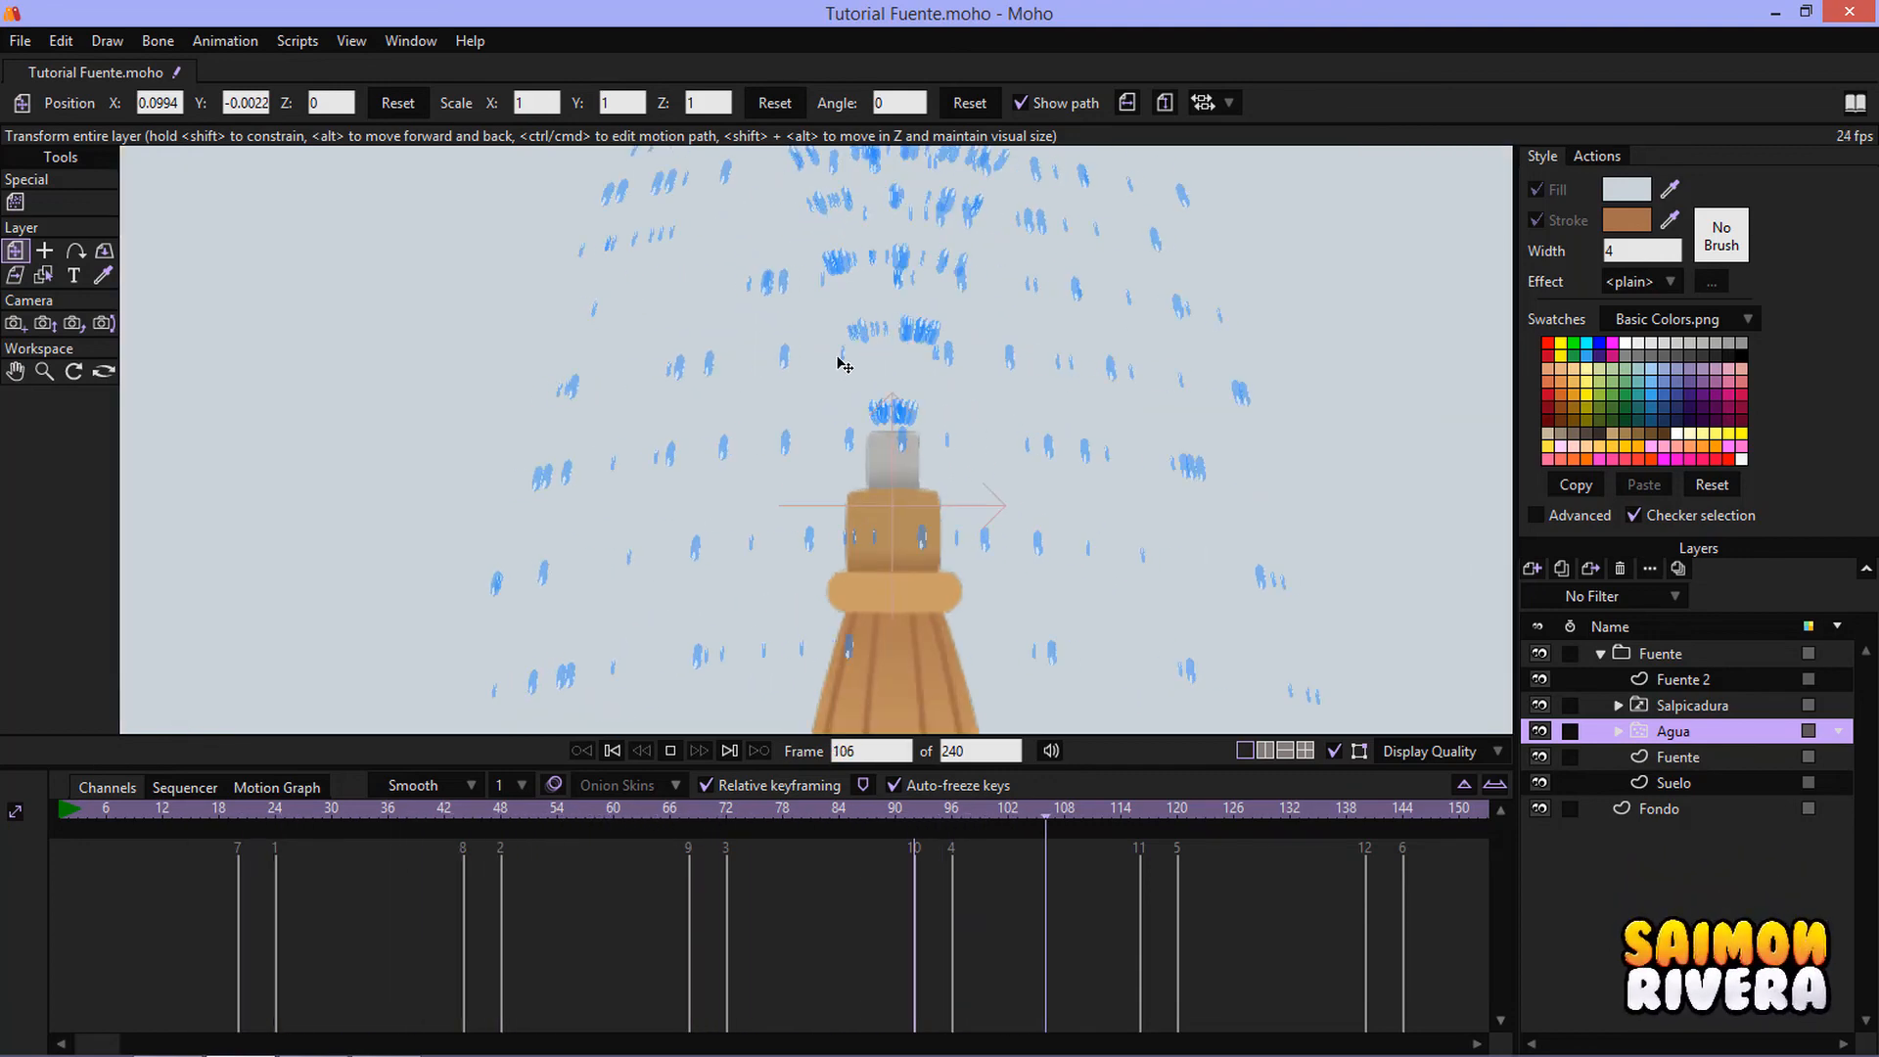
scroll(892, 354, down, 14)
scroll(889, 415, up, 6)
scroll(927, 374, up, 10)
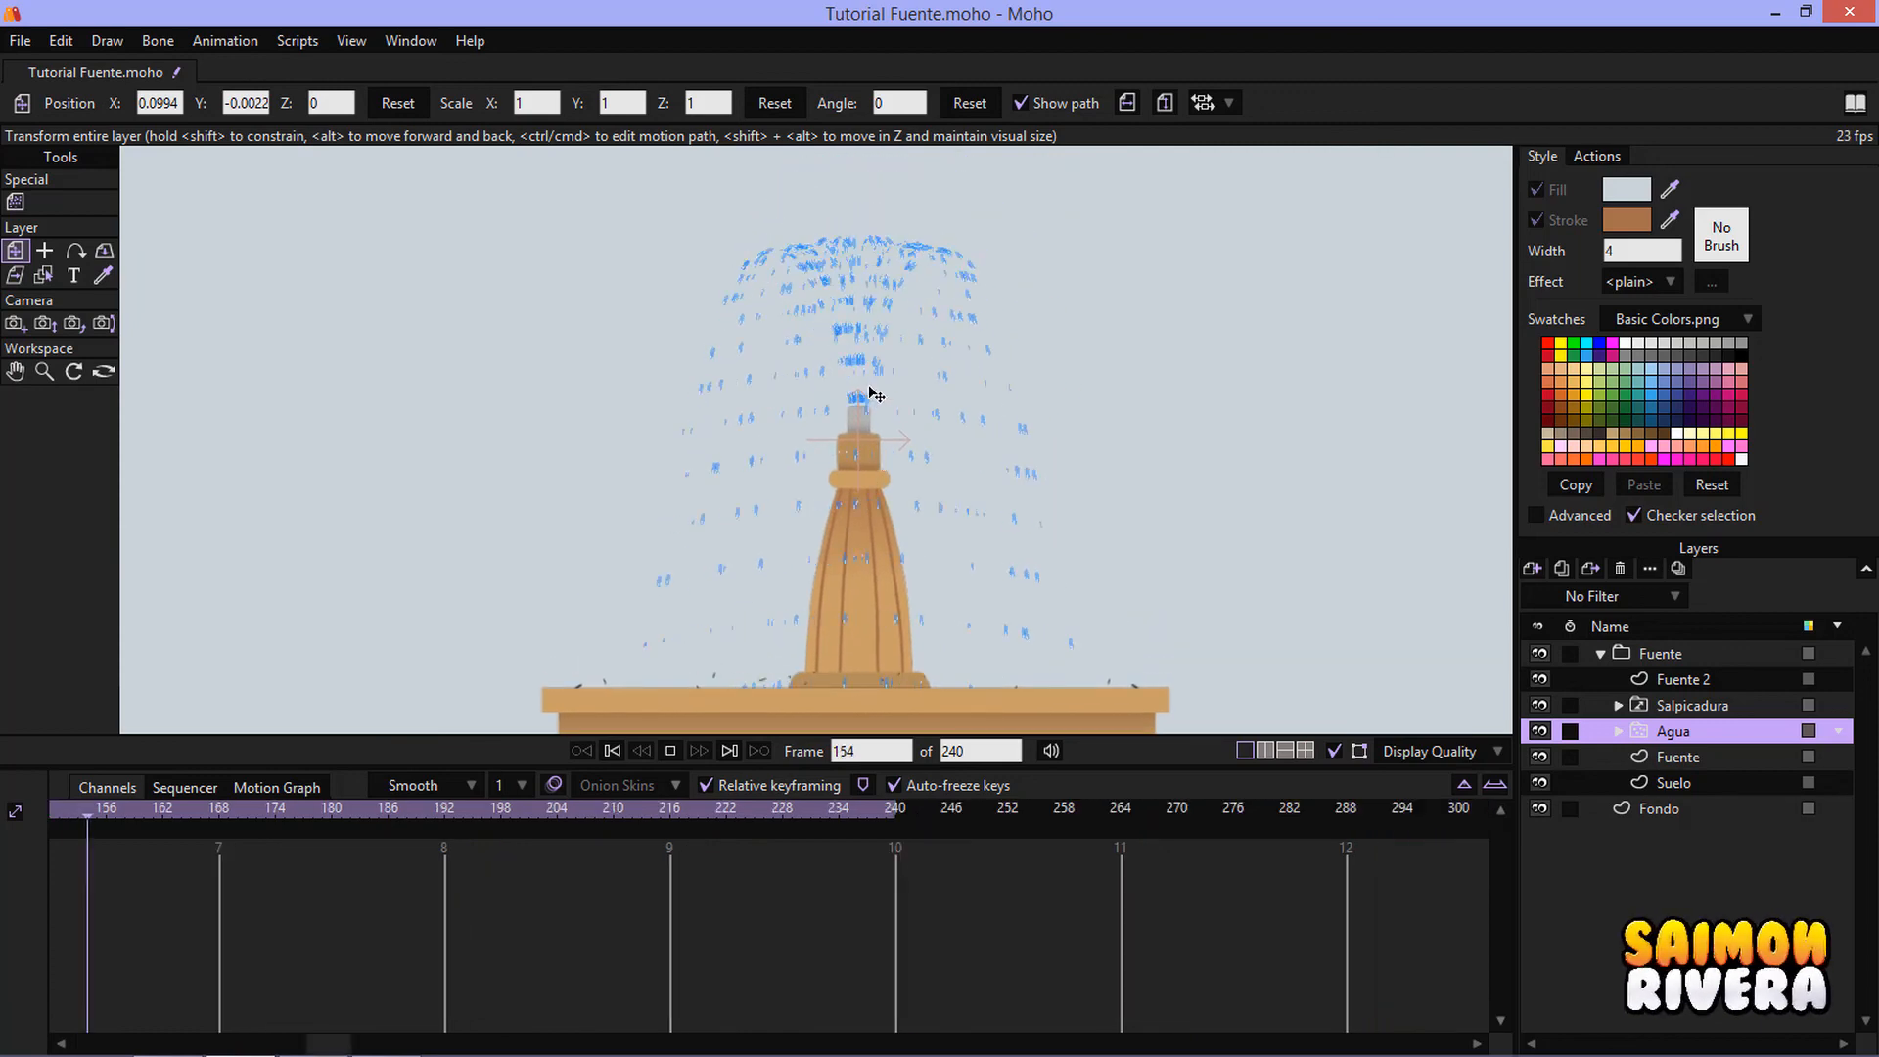
scroll(871, 386, down, 7)
scroll(871, 385, down, 5)
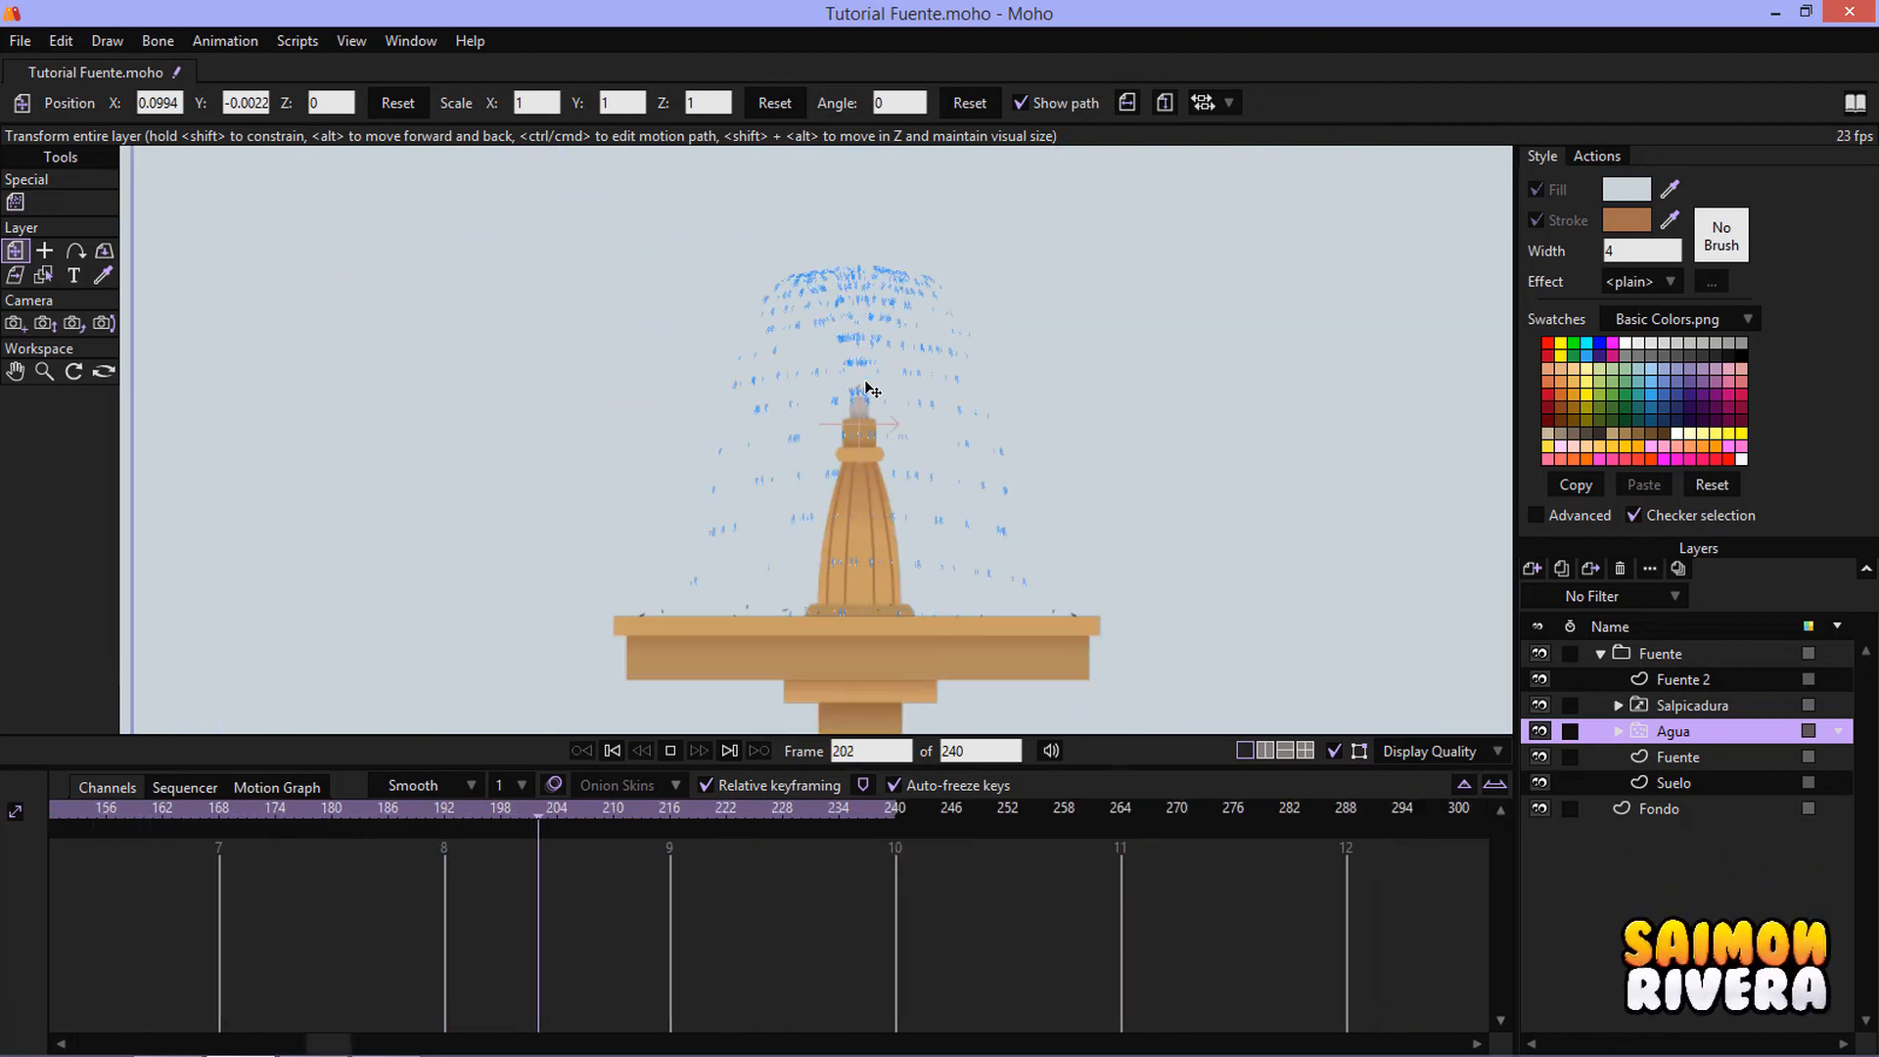
click(669, 750)
click(671, 752)
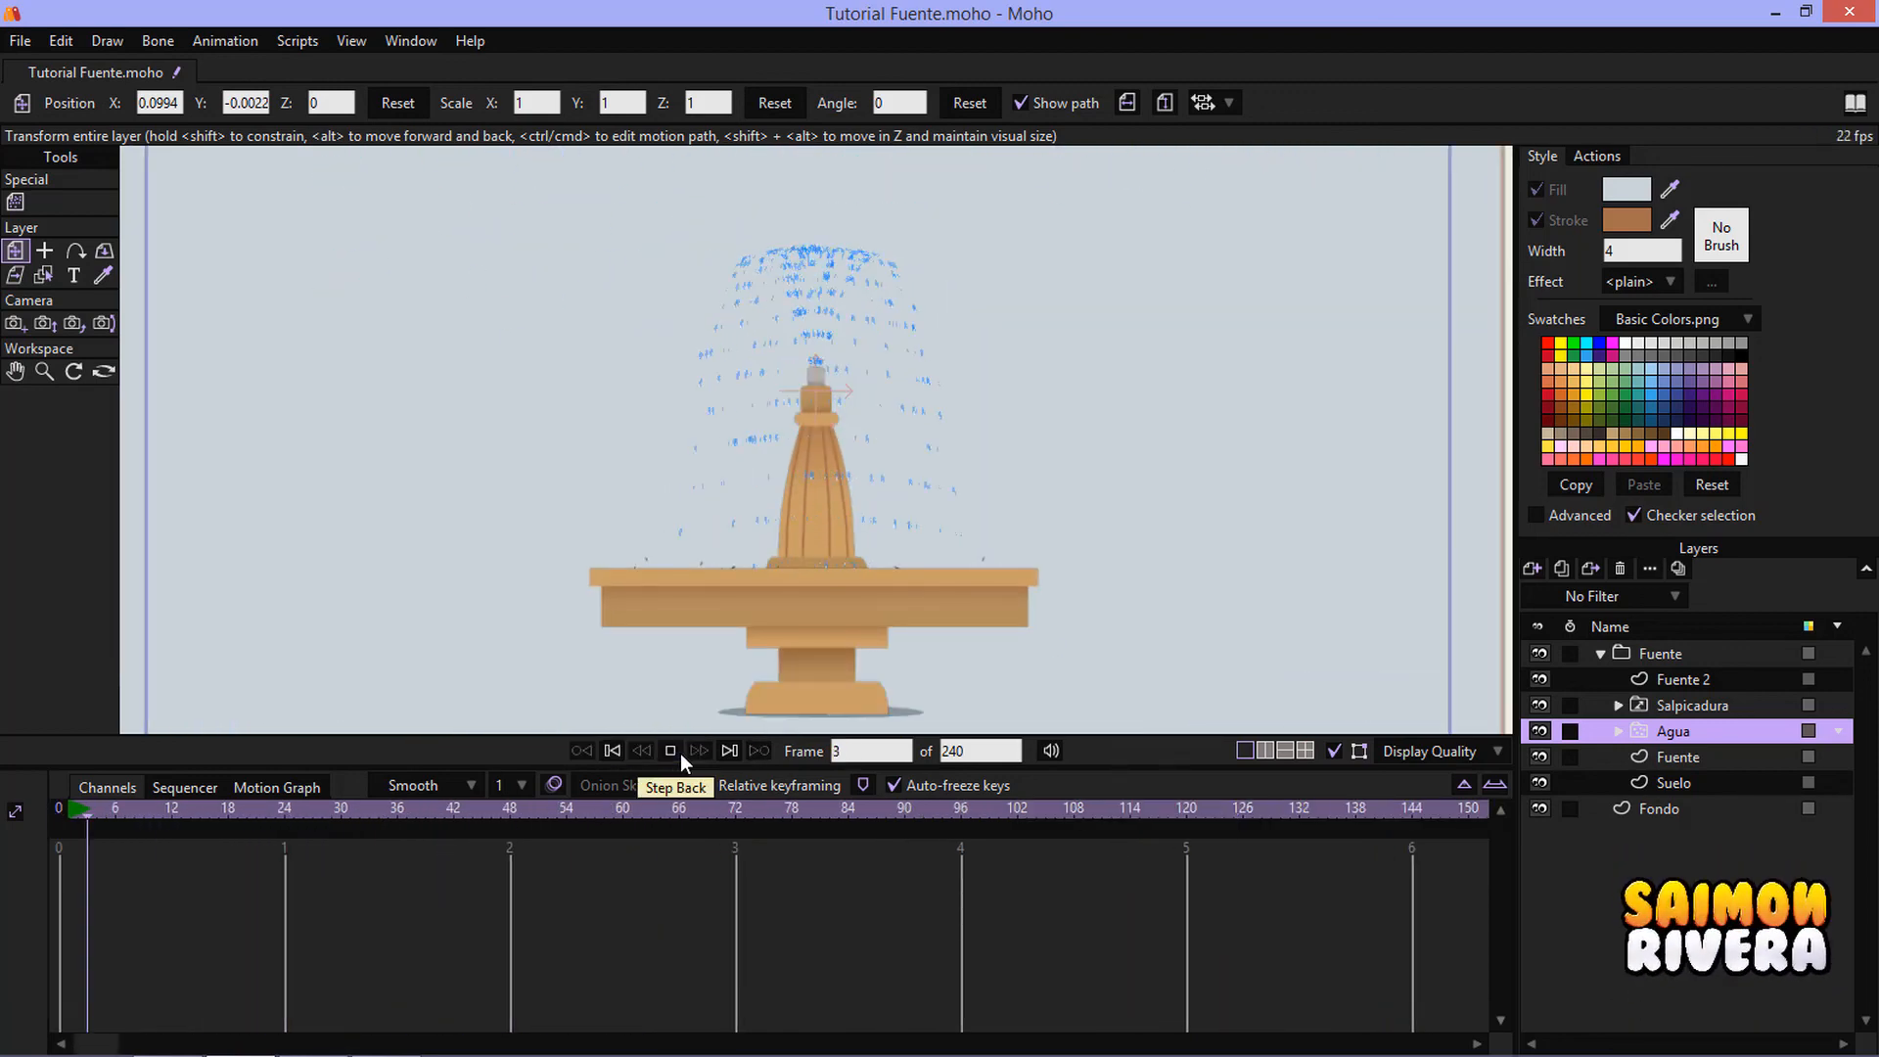